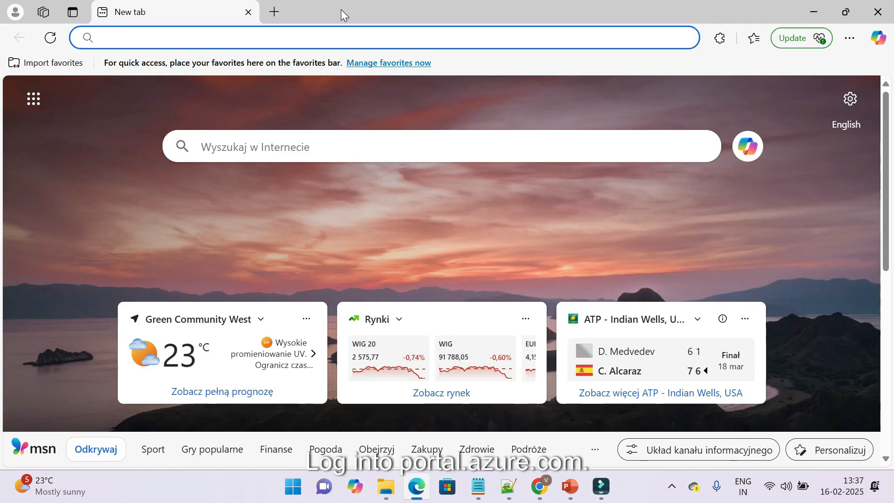
Step: Load the Azure portal home by entering portal.azure.com in Edge's address bar
text(porta)
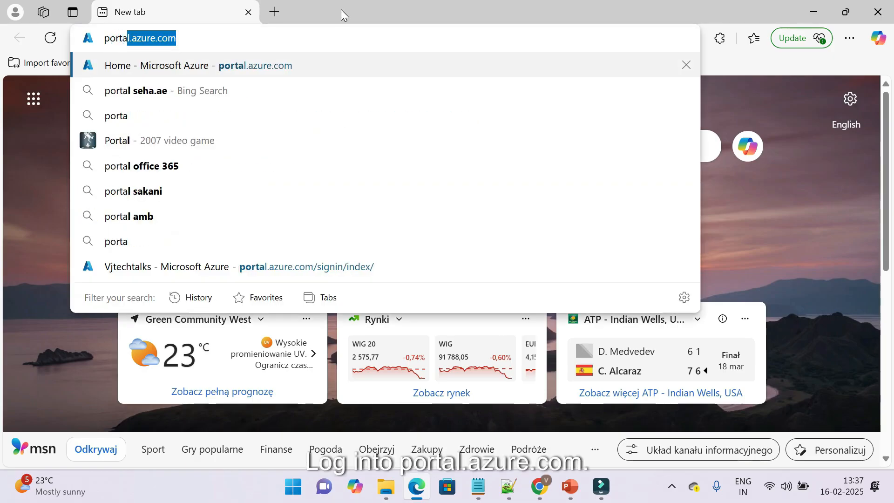
key(Return)
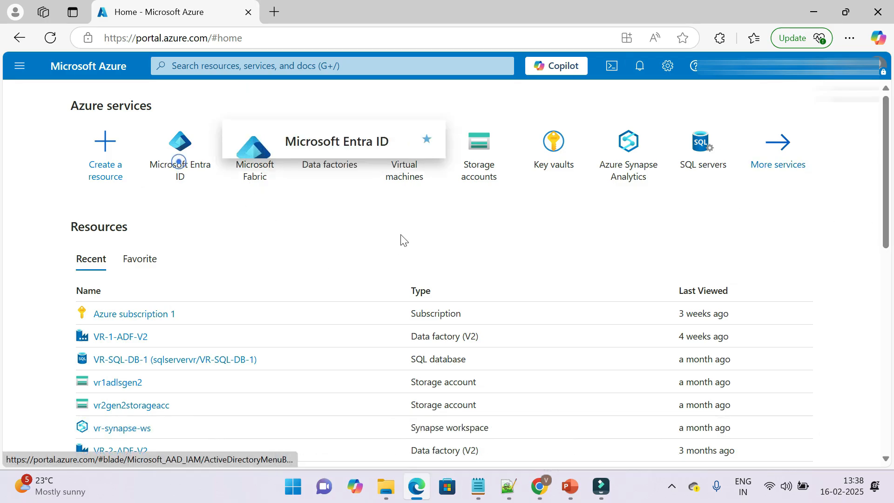
Step: Go to Microsoft Entra ID's Users list of 4 users and open the New user menu
click(179, 162)
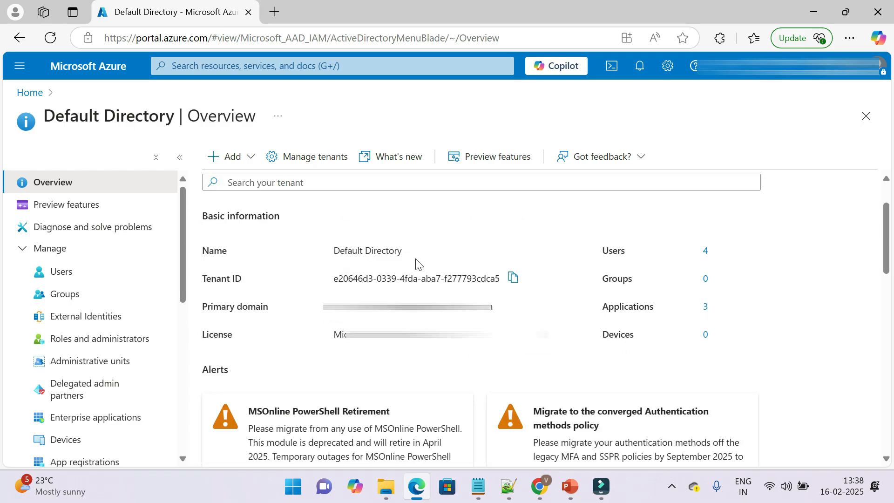
click(68, 275)
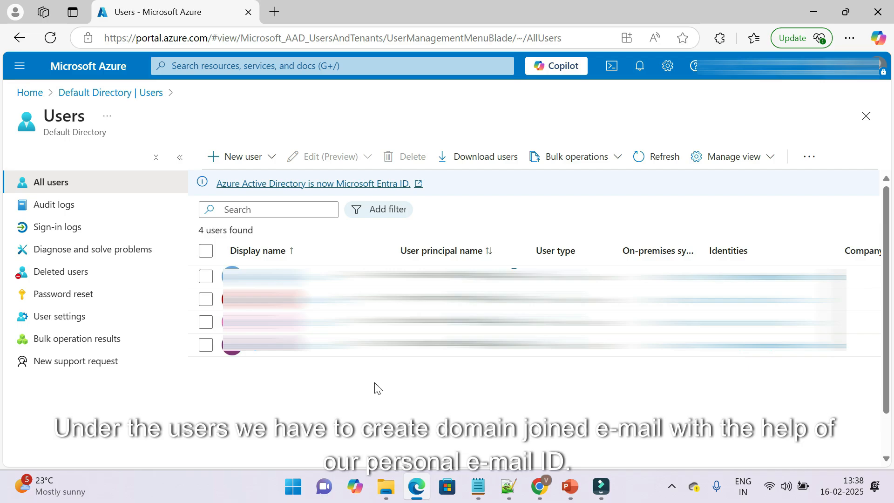
click(241, 158)
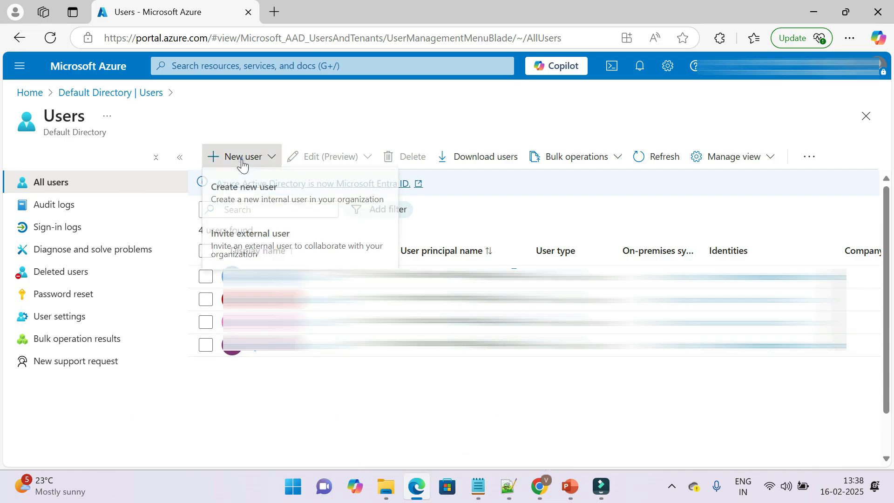
Step: Start a new internal user, entering its user principal name and display name
click(258, 204)
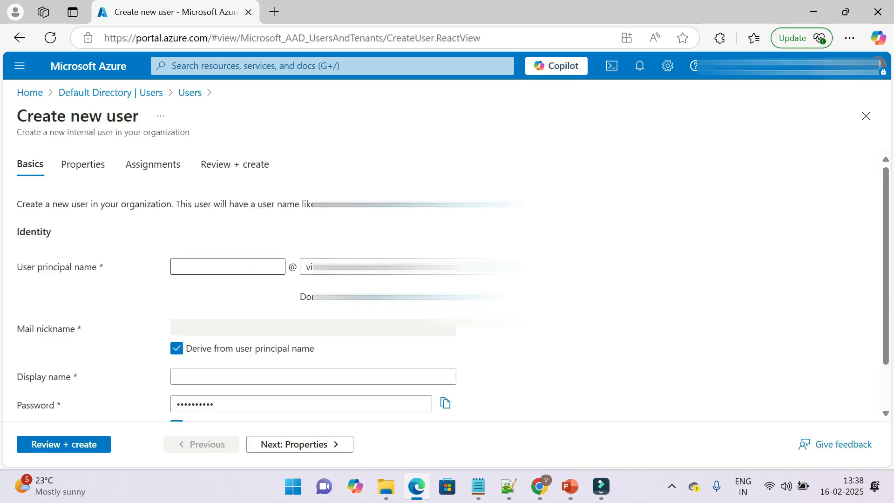
click(217, 264)
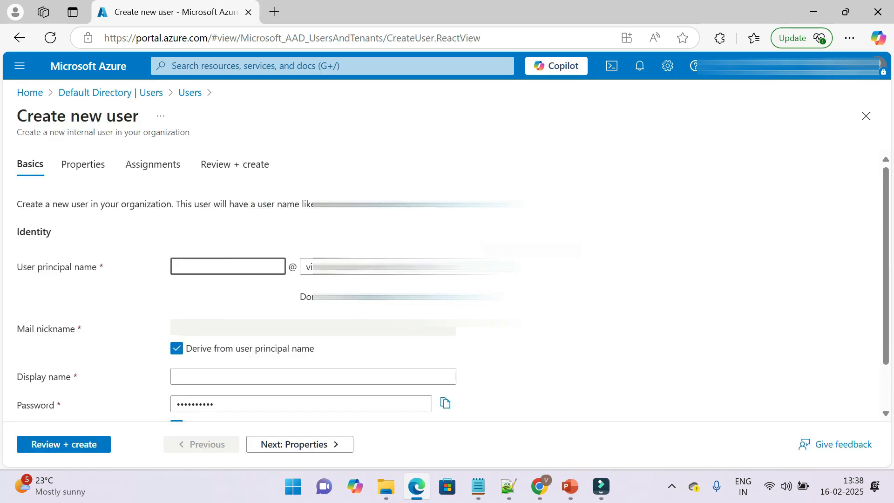
text(vjtech)
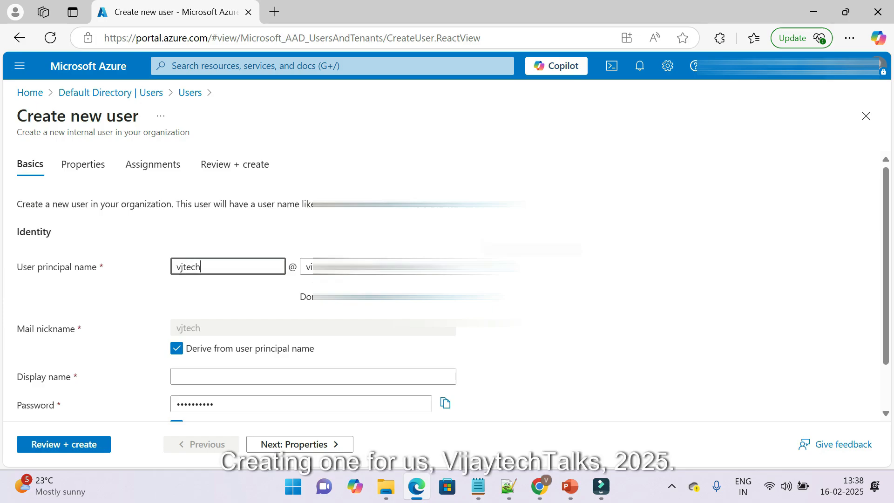
text(talks)
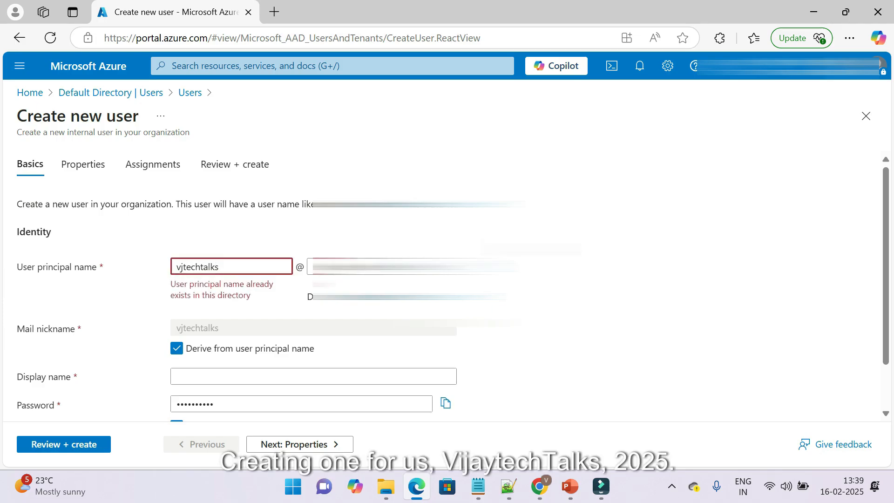
text(2025)
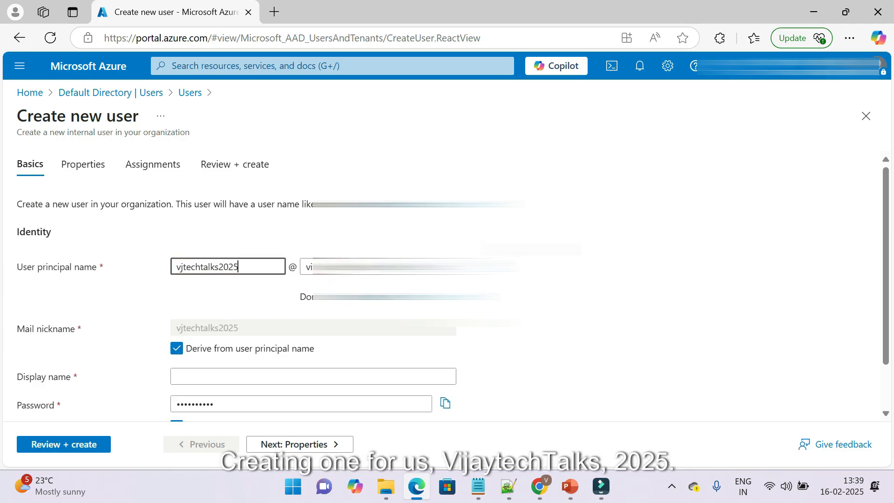
scroll(447, 287, down, 2)
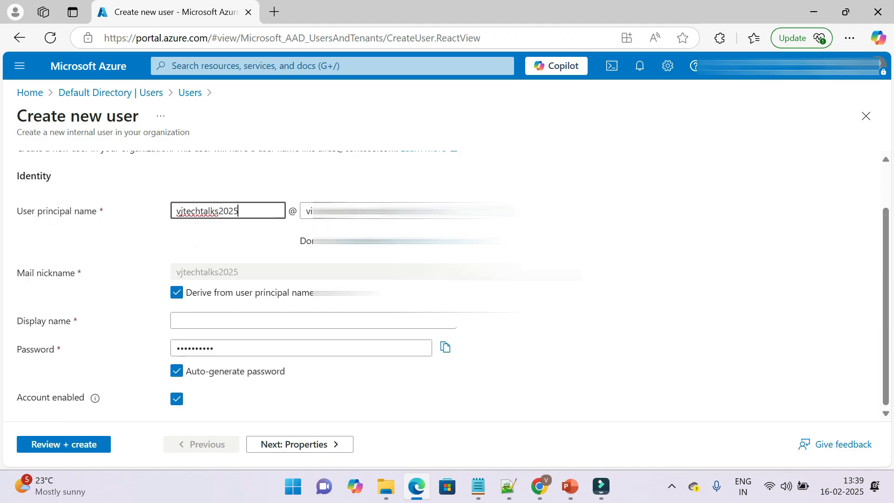
click(304, 323)
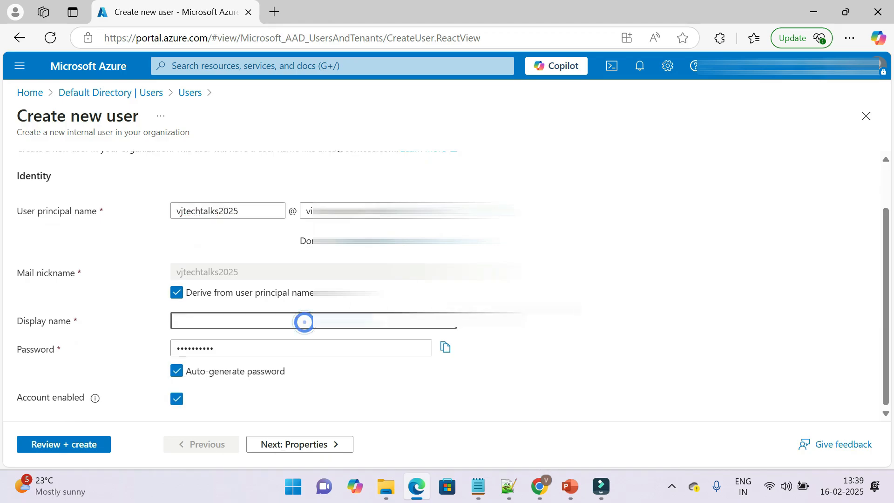
text(Vijay)
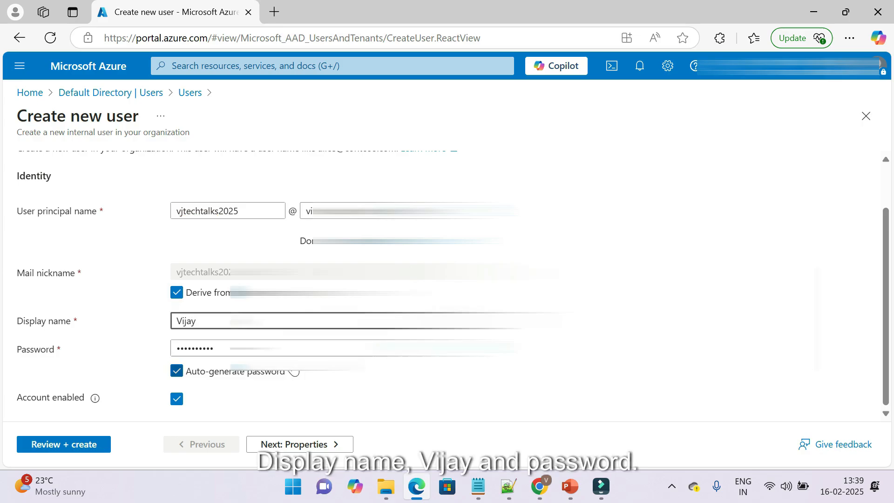
Step: Turn off Auto-generate password and enter a custom password for the user
click(296, 348)
drag(274, 348, 168, 348)
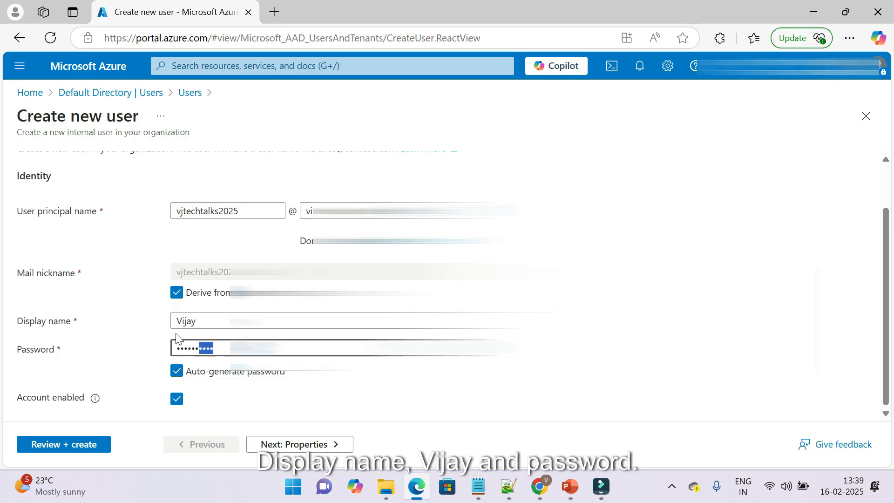
click(177, 371)
click(261, 348)
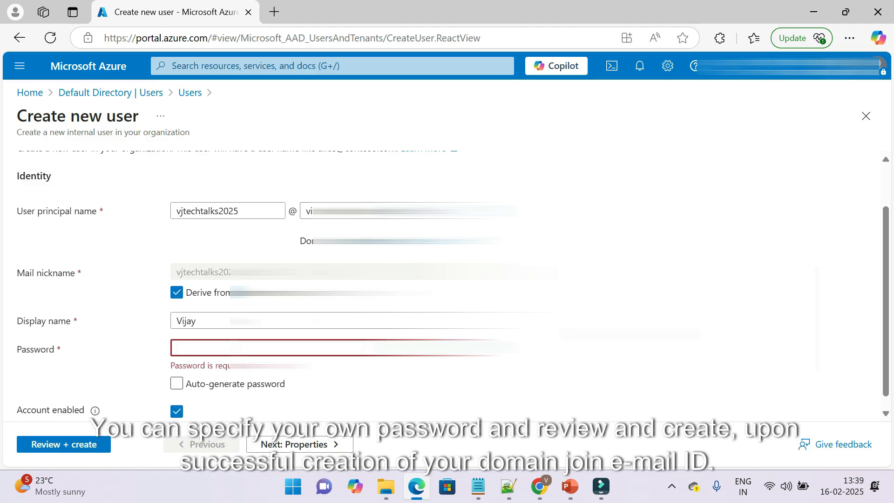
text(••••)
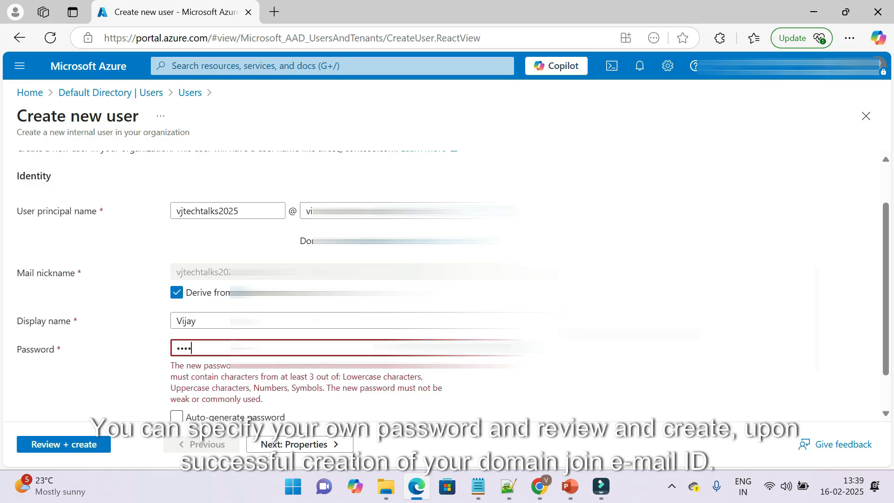
text(••)
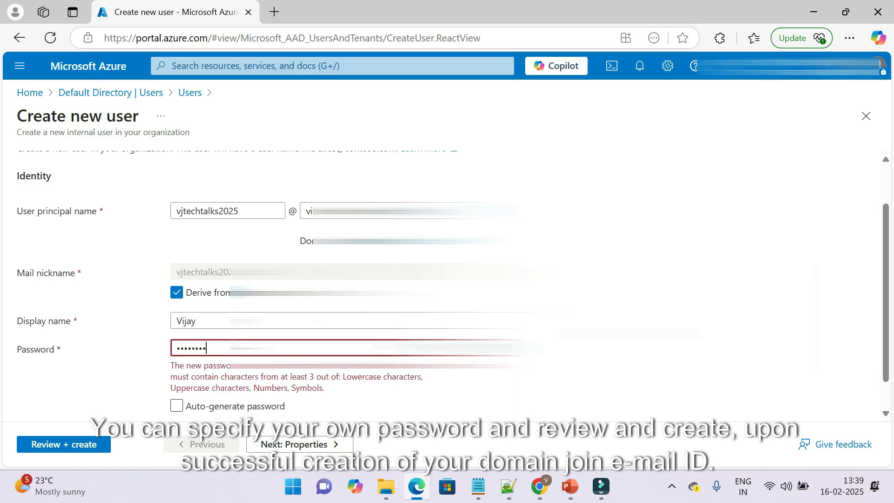
text(•)
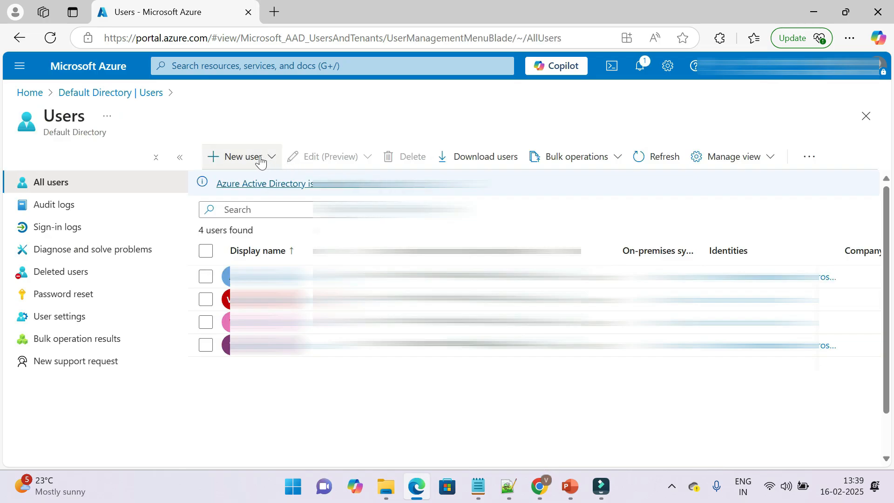
Step: Refresh the list to show 5 users, open the new user's profile and select its principal name
click(659, 156)
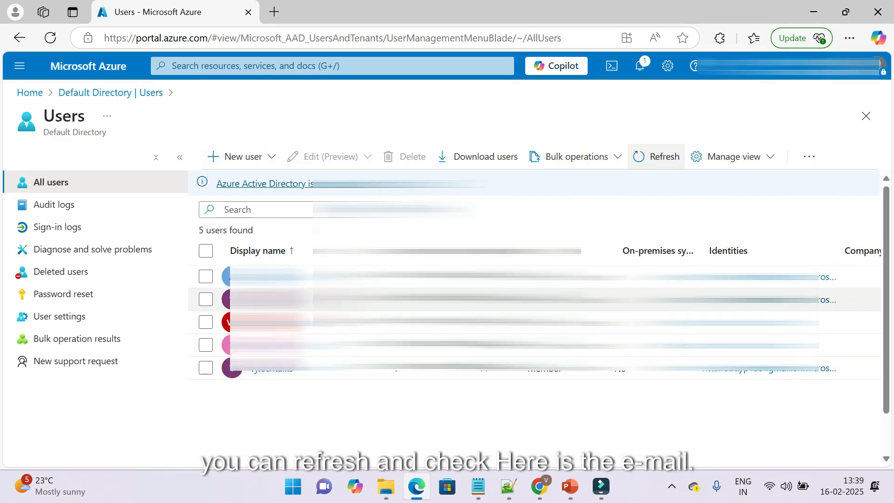
click(267, 299)
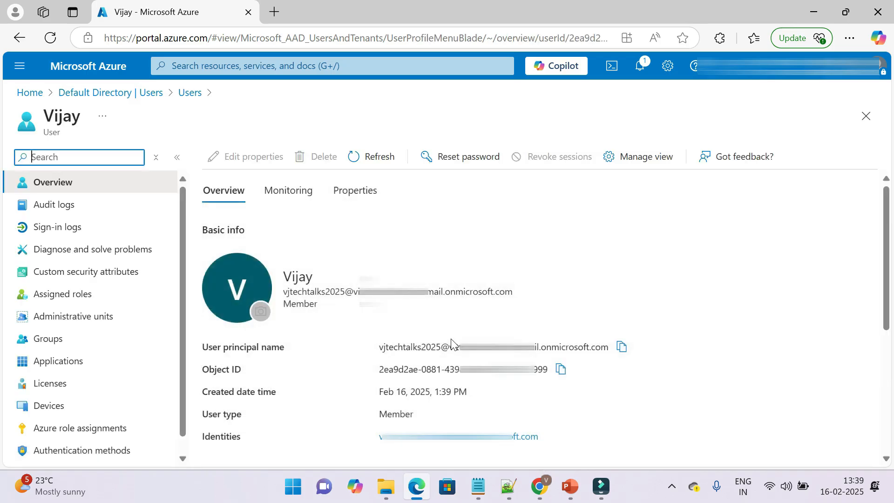
scroll(618, 325, down, 1)
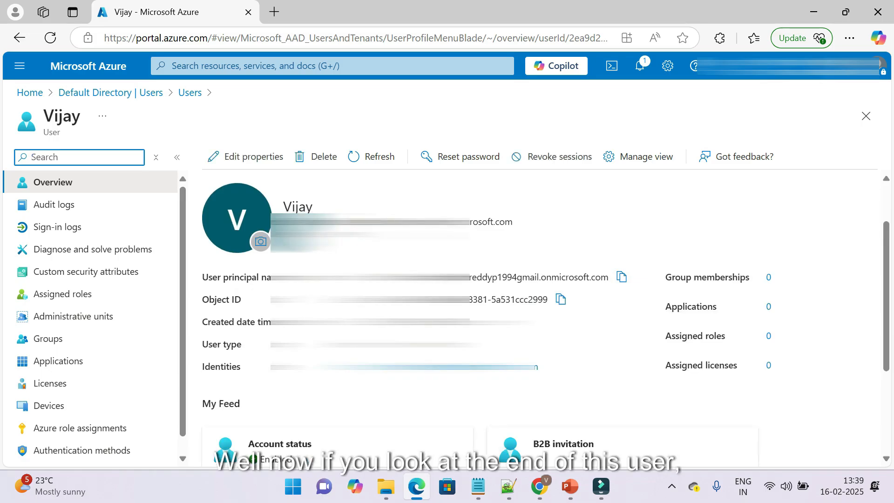
drag(377, 222, 514, 226)
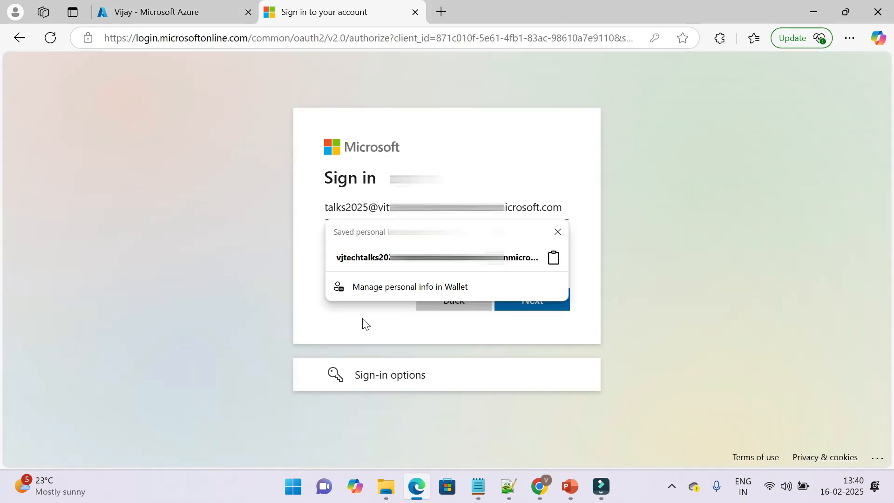
Step: Sign in as the new user with the temporary password, declining Edge's save-password offer
click(362, 319)
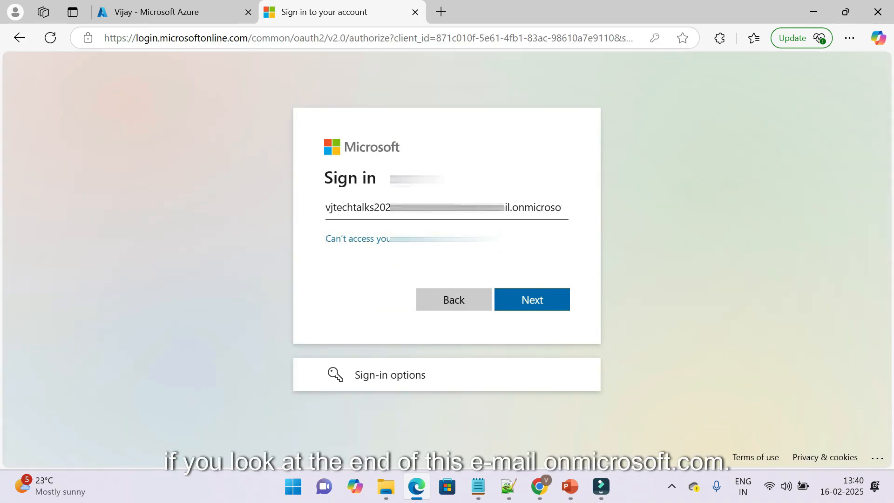
click(535, 297)
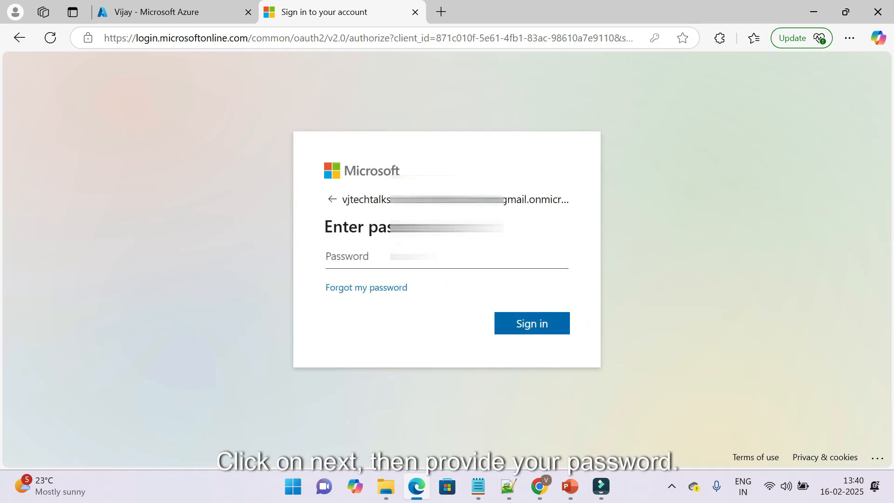
text(••••••)
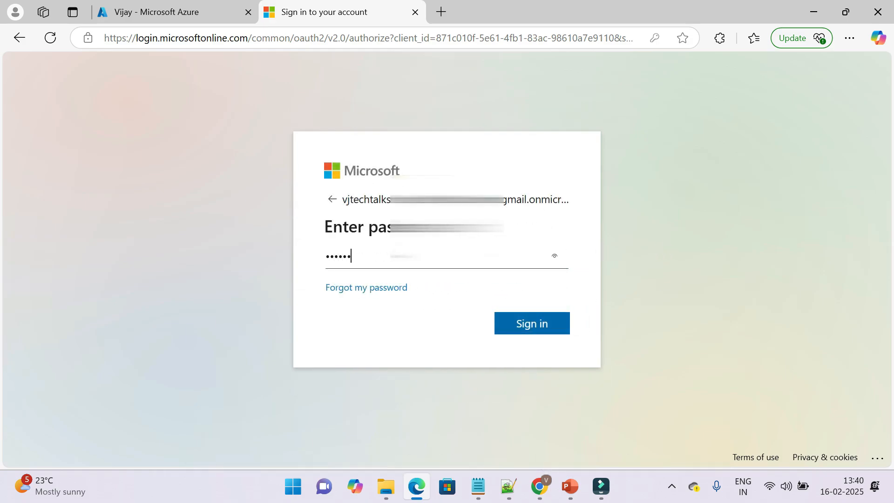
text(••••)
click(533, 332)
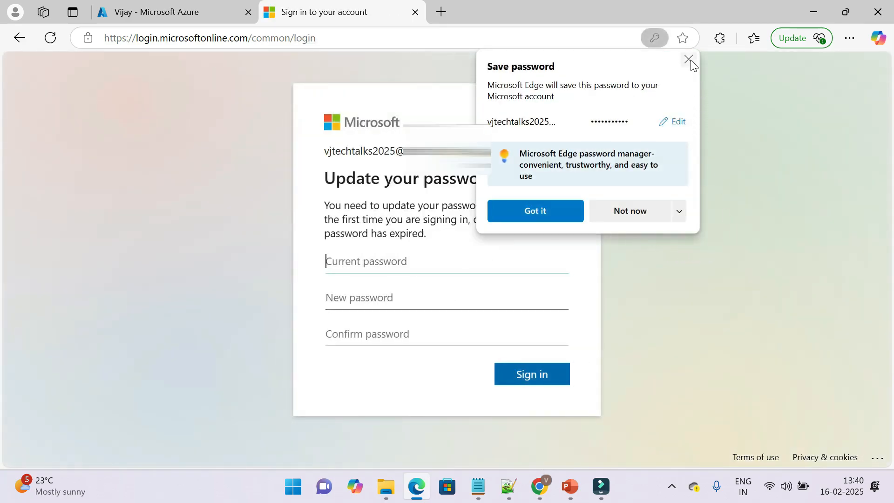
click(689, 60)
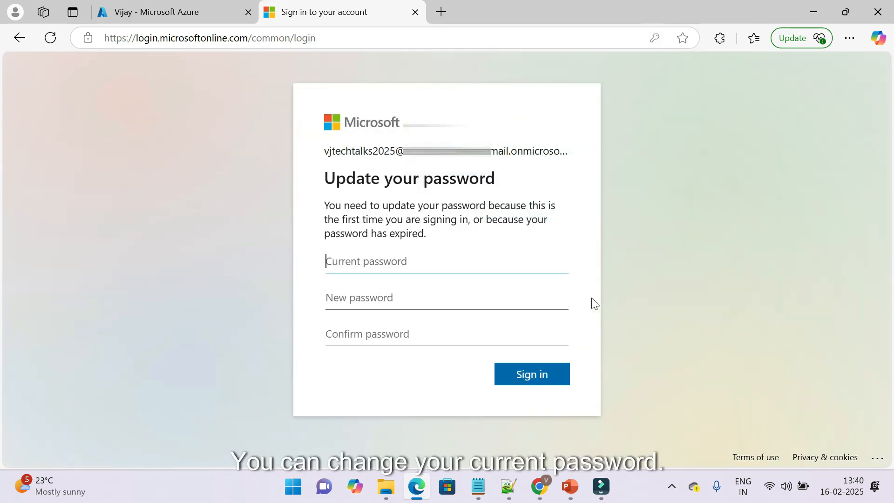
Step: Replace the first-time password by entering the current and new passwords
text(•••)
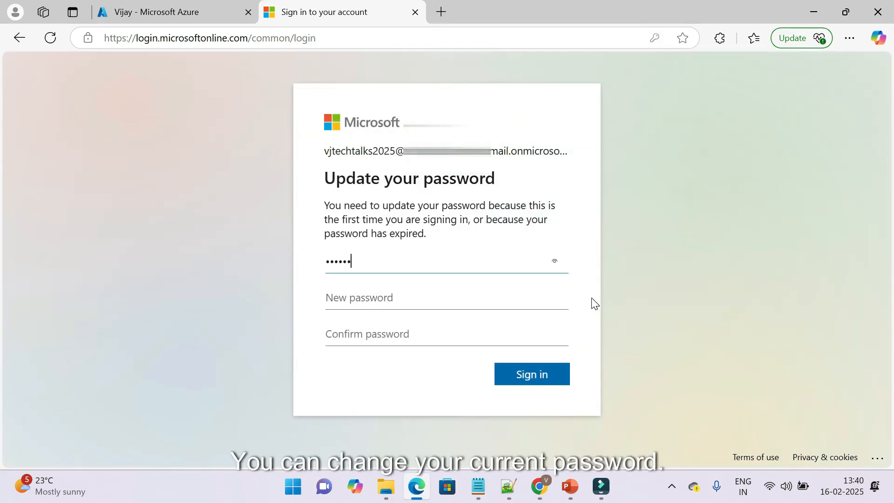
text(•)
key(Tab)
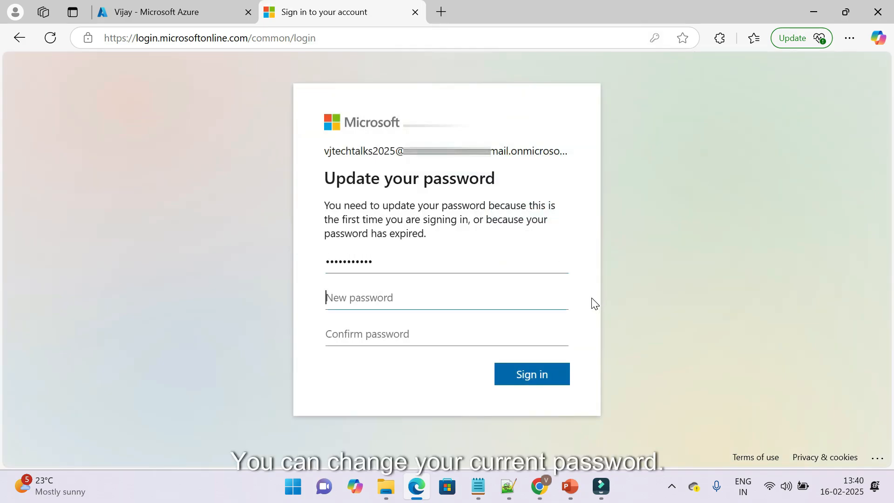
text(•••••••)
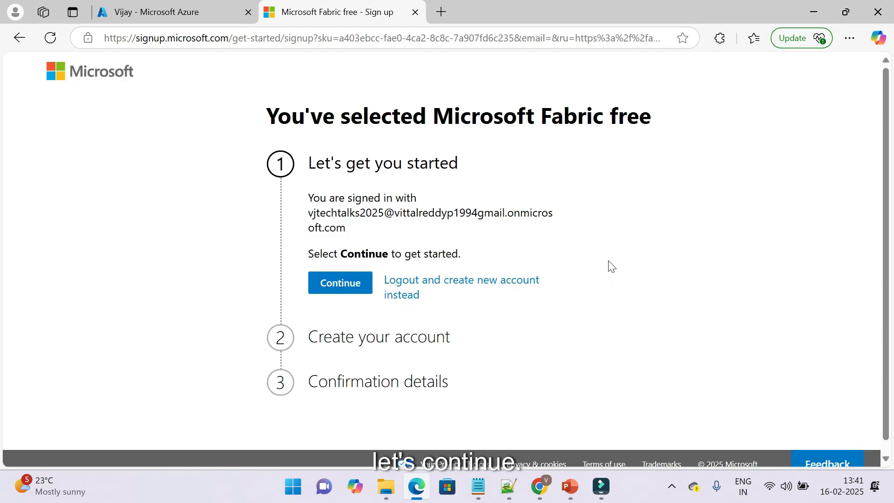
Step: Continue the Fabric free sign-up, choose Poland as country and begin the business phone number
click(343, 276)
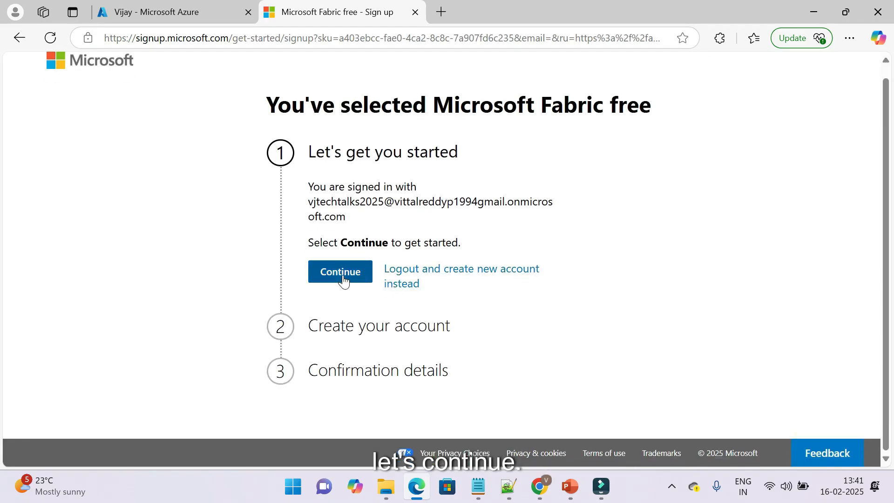
click(468, 195)
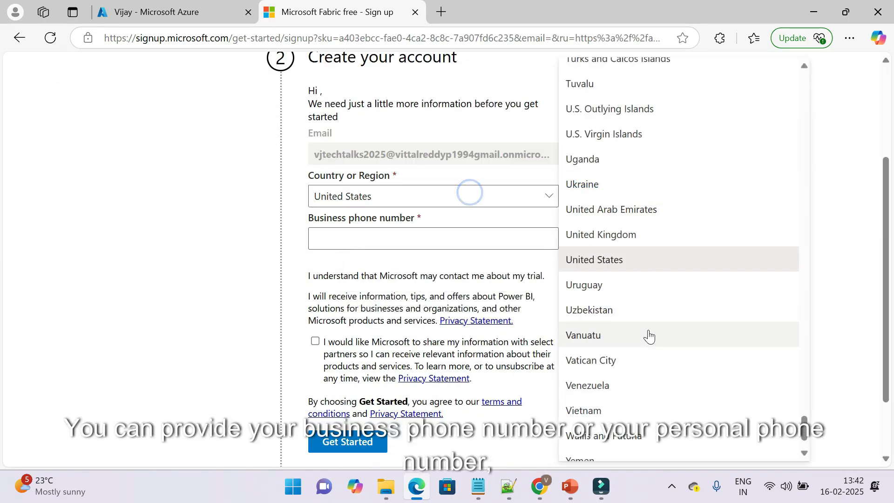
scroll(675, 317, up, 15)
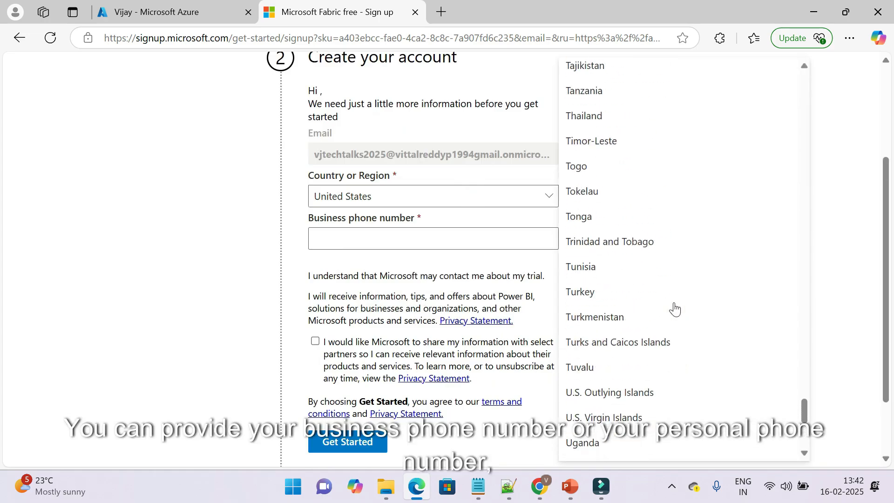
scroll(676, 350, up, 15)
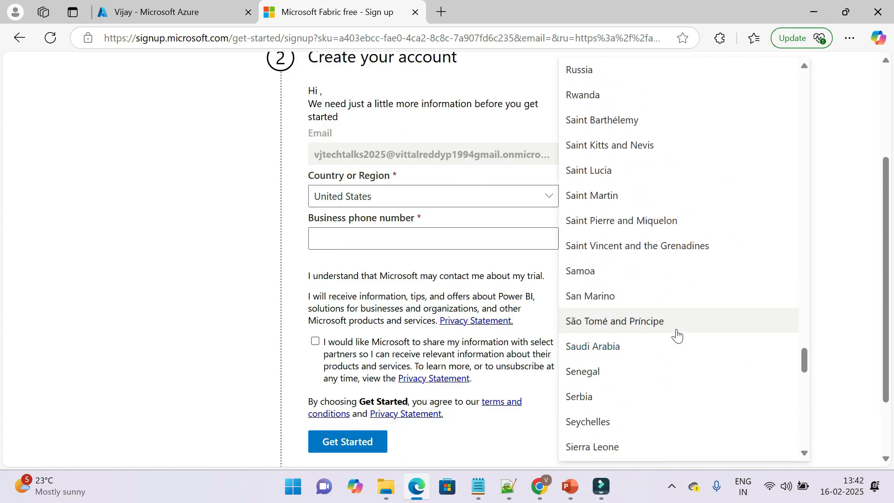
click(616, 202)
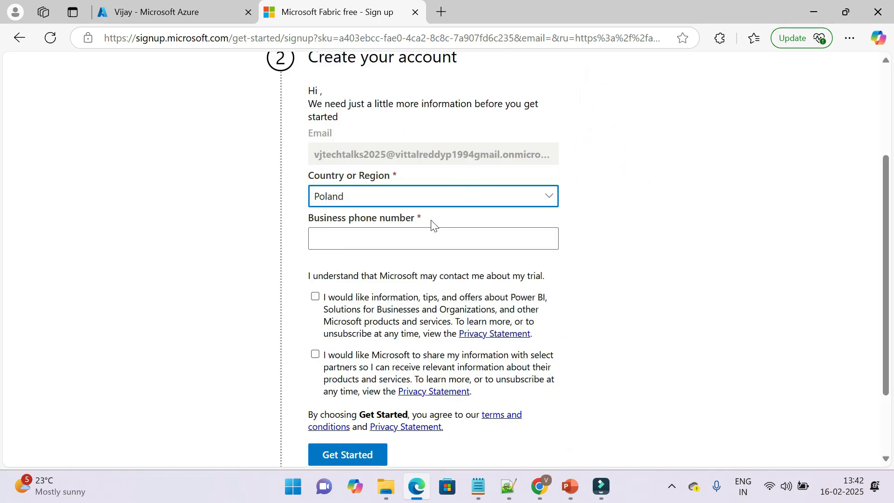
click(405, 236)
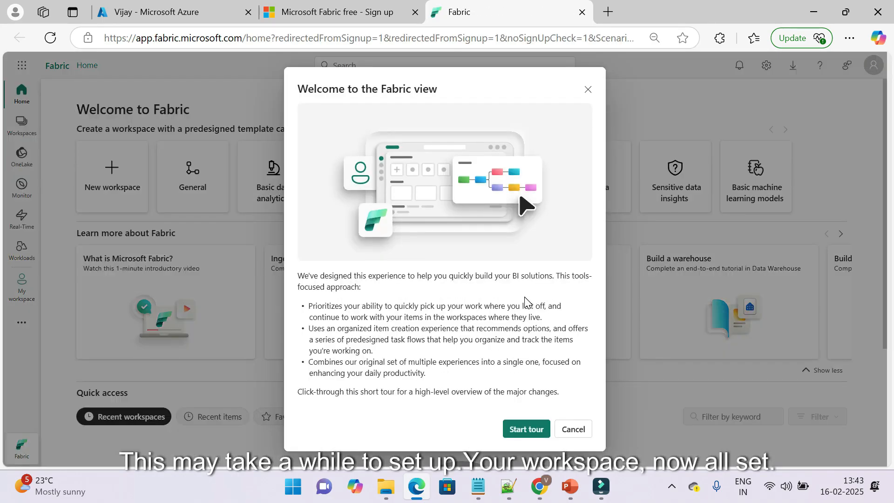
Step: Skip the Fabric welcome tour and scroll through the empty home page
click(573, 429)
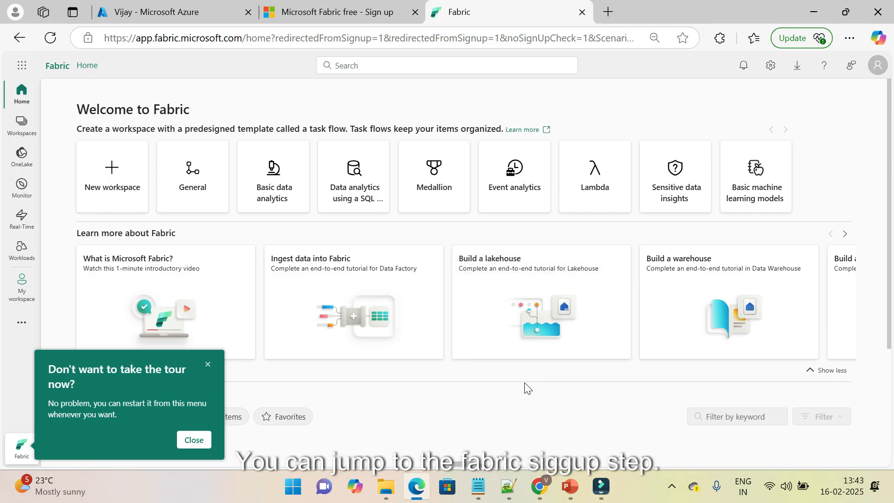
scroll(592, 341, down, 1)
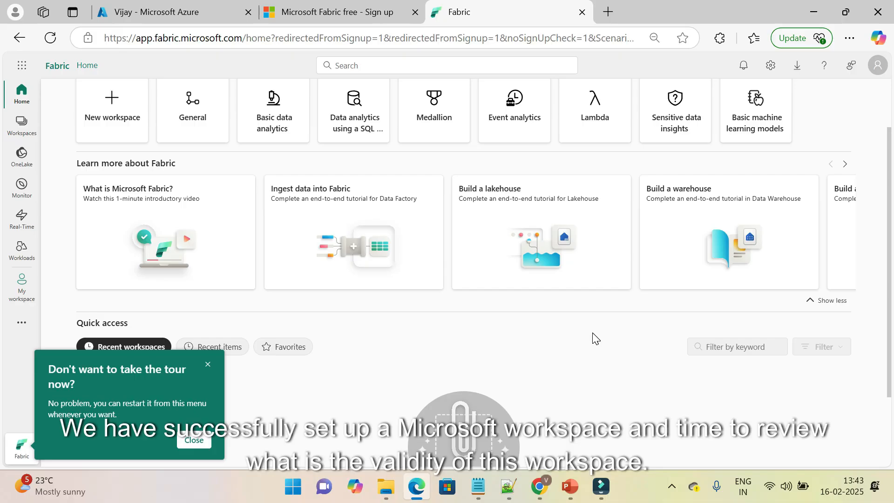
scroll(593, 339, down, 1)
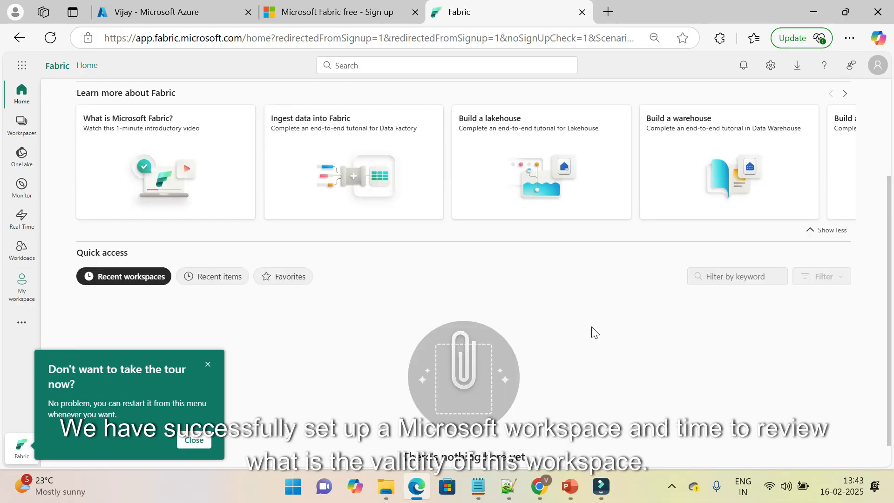
scroll(593, 331, up, 2)
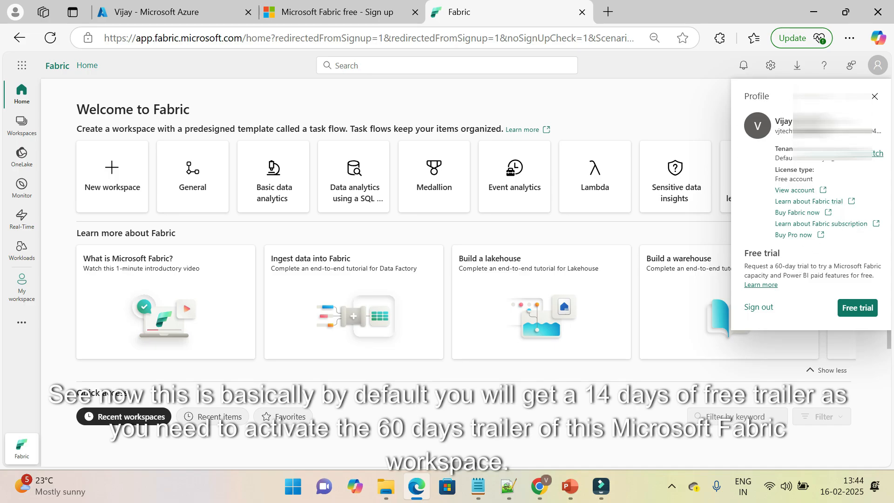
Step: Activate the 60-day Fabric trial capacity in the default region and acknowledge the confirmation
click(851, 308)
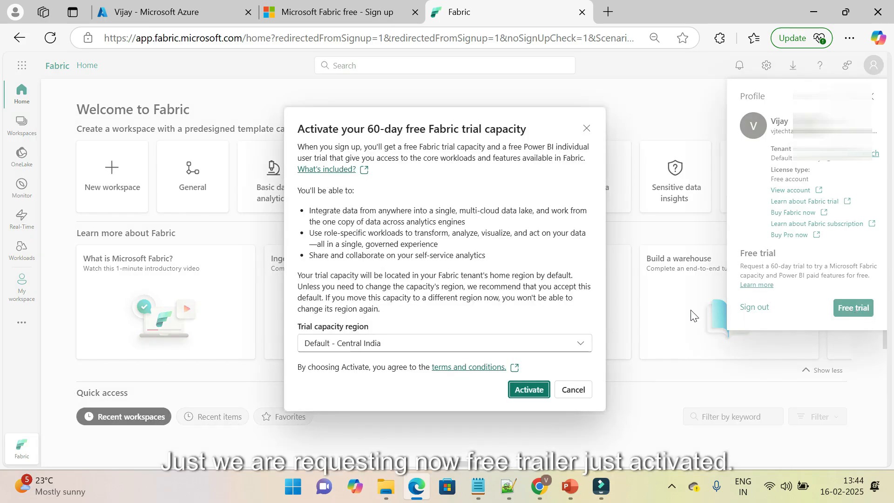
click(528, 391)
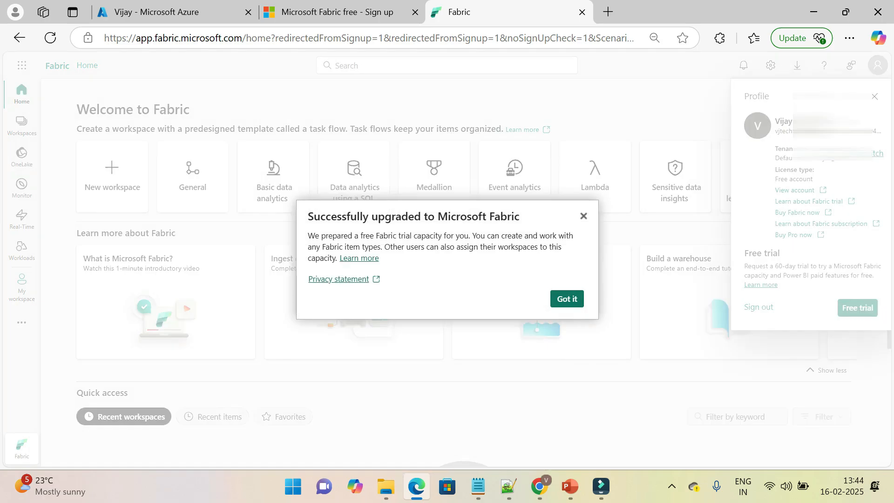
click(563, 300)
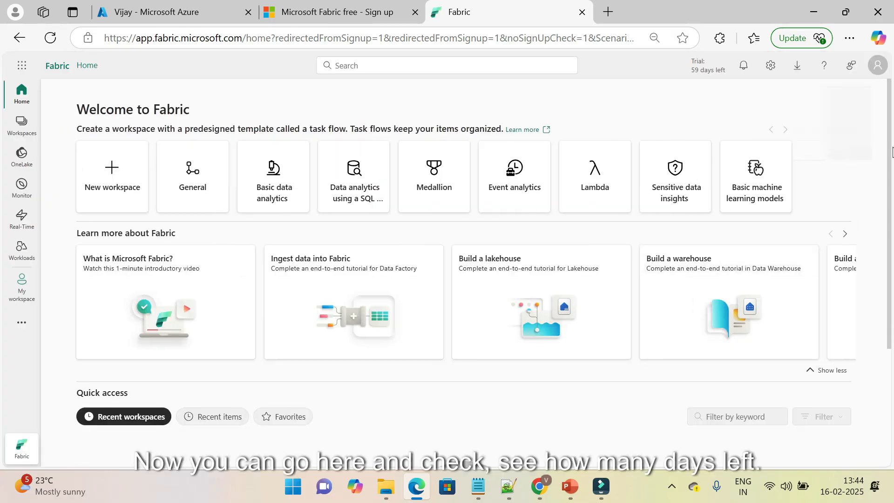
Step: Open the profile panel and highlight the Trial Status reading 59 days left
click(877, 65)
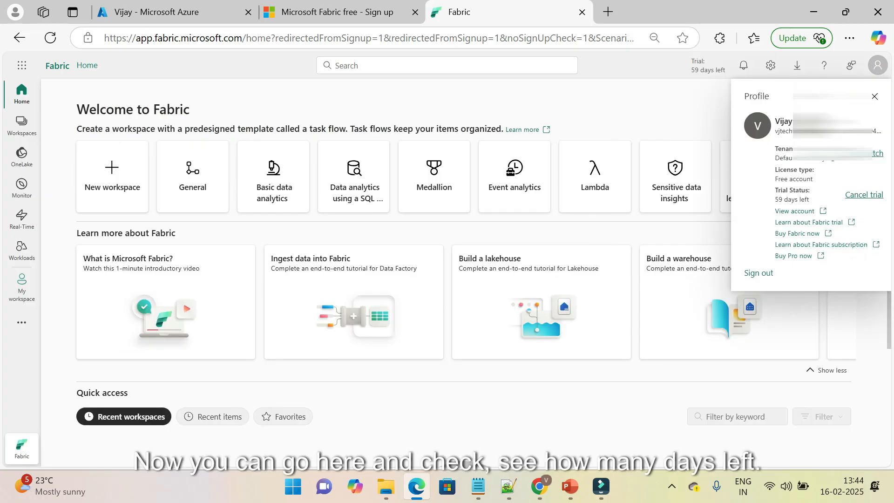
drag(774, 200, 817, 203)
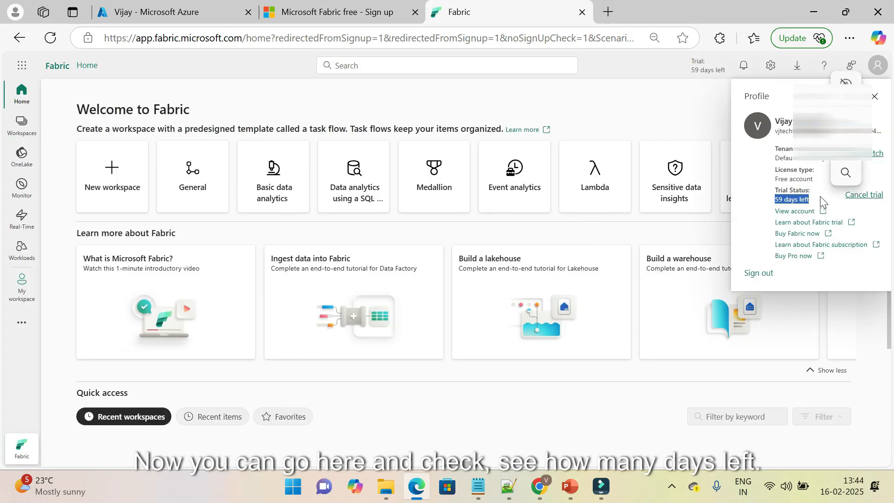
click(764, 205)
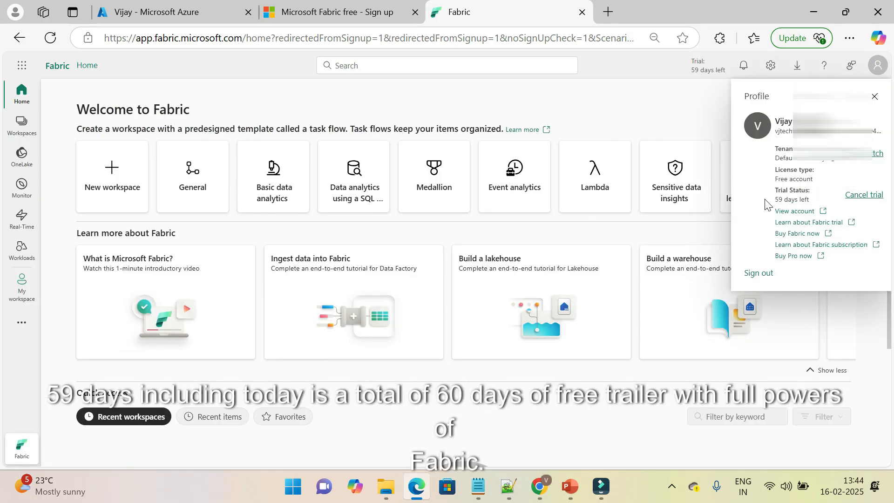
drag(774, 199, 817, 202)
click(766, 207)
drag(777, 199, 814, 200)
click(842, 279)
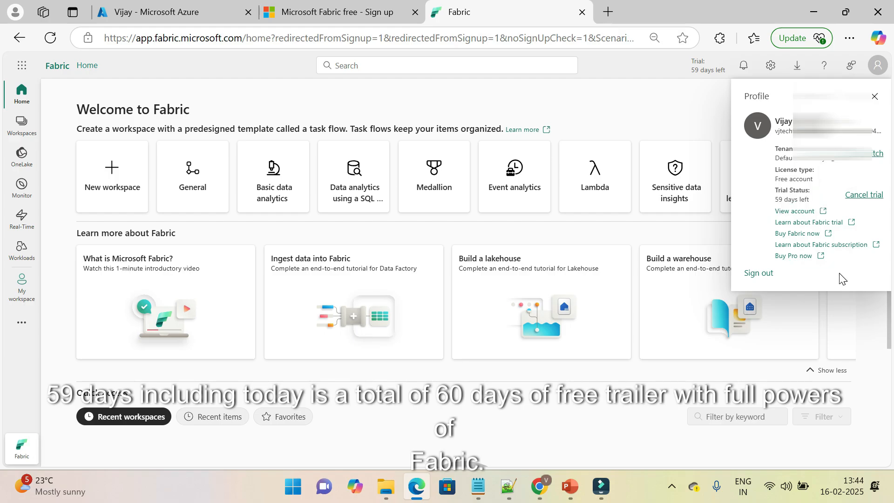
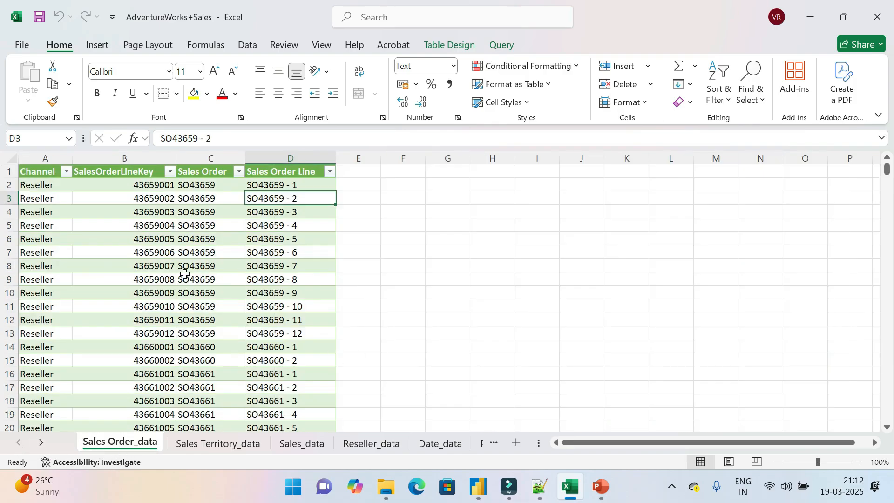
Step: Flip through the Sales Territory, Sales Order, Sales, Reseller and Date data sheets
click(203, 445)
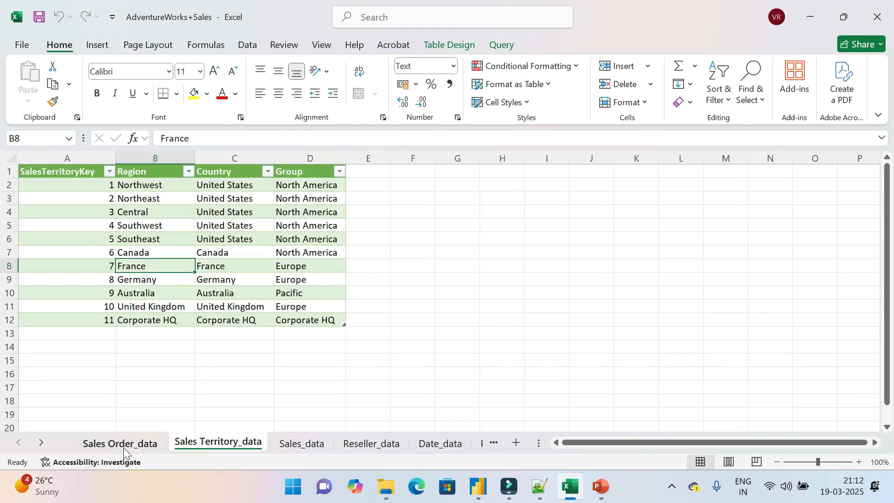
click(124, 445)
click(314, 444)
click(377, 445)
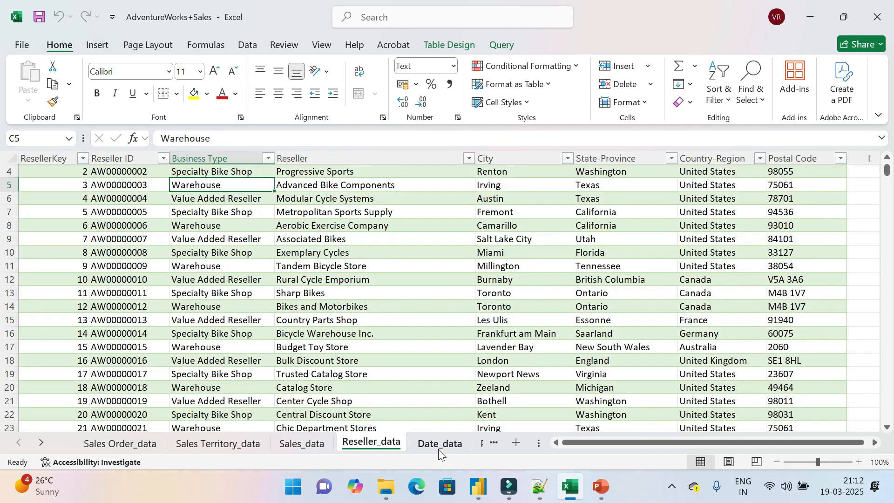
click(440, 444)
click(209, 444)
Step: Scroll through the Product_data sheet, then finish on the Sales_data sheet
click(492, 443)
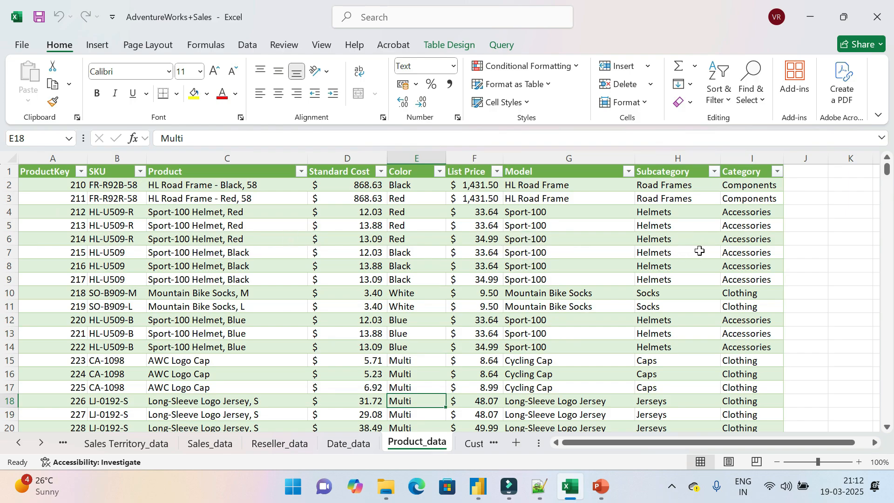
scroll(237, 323, down, 3)
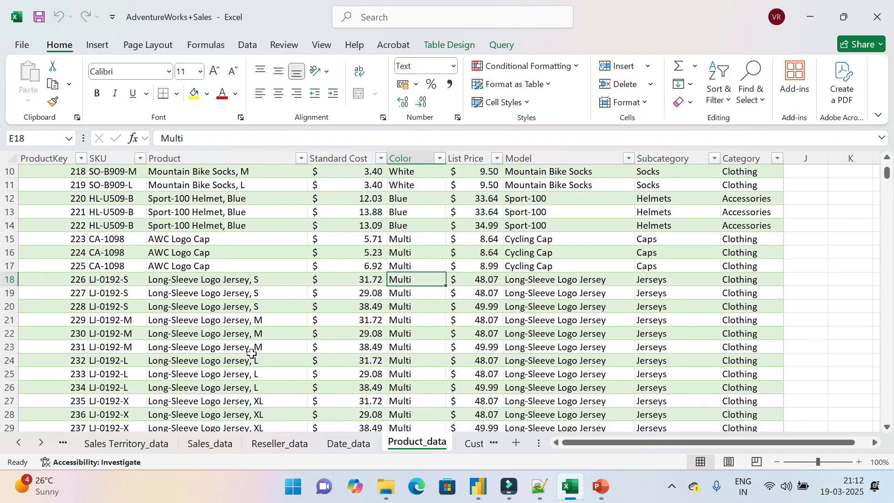
scroll(253, 363, up, 3)
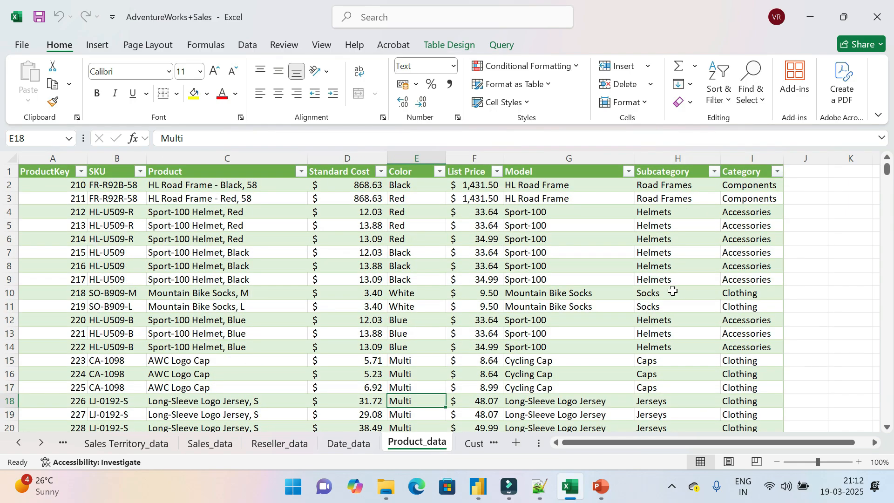
click(267, 445)
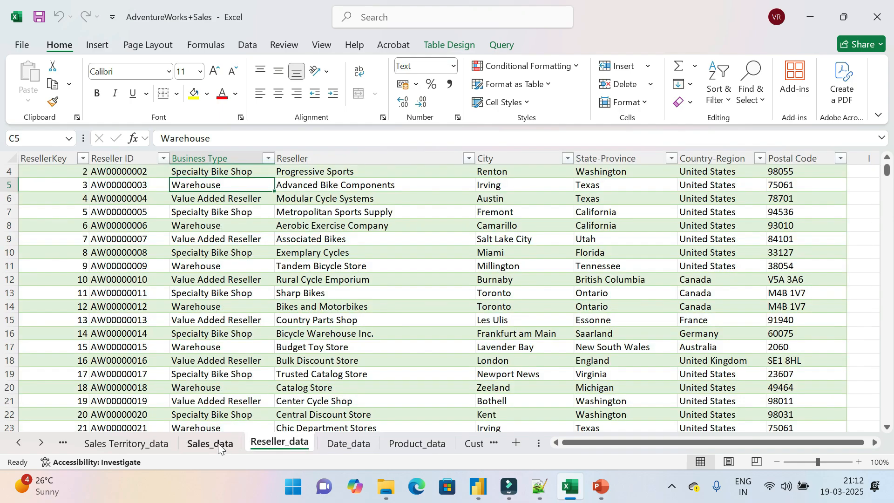
click(212, 443)
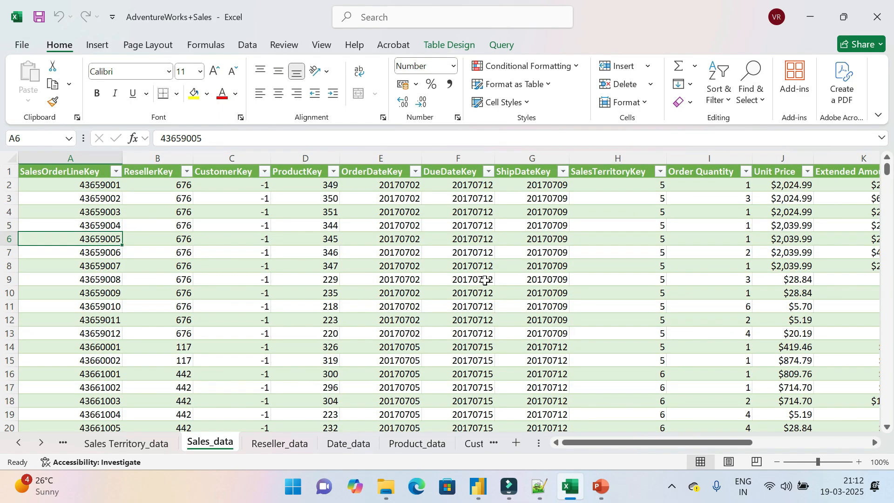
Step: Review the Power BI model diagram, then filter the Executive Summary report to FY2019
click(481, 498)
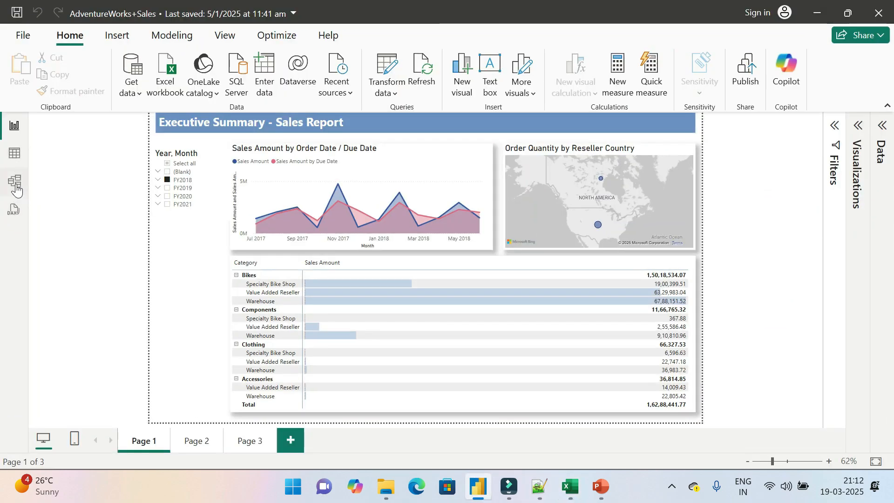
click(15, 183)
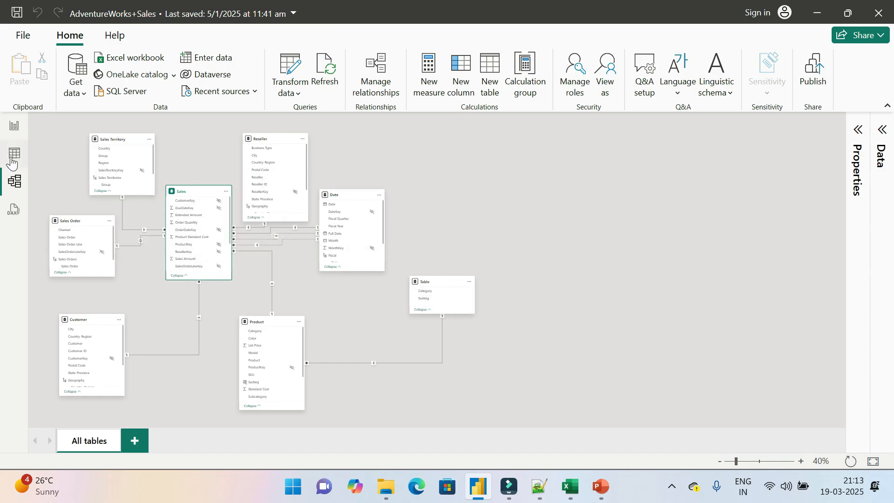
click(14, 125)
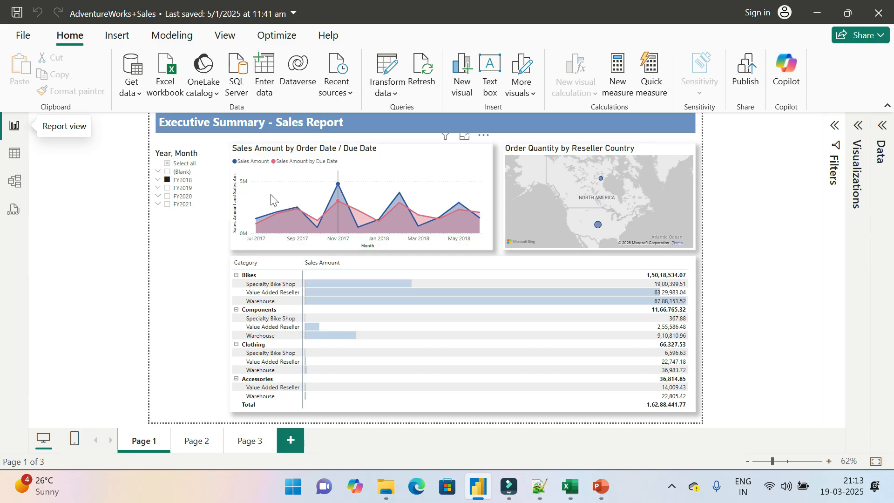
click(166, 187)
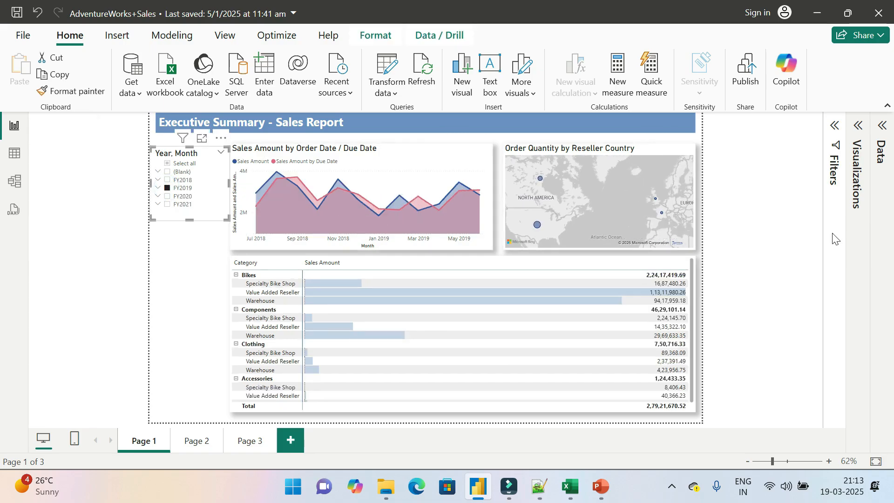
click(760, 217)
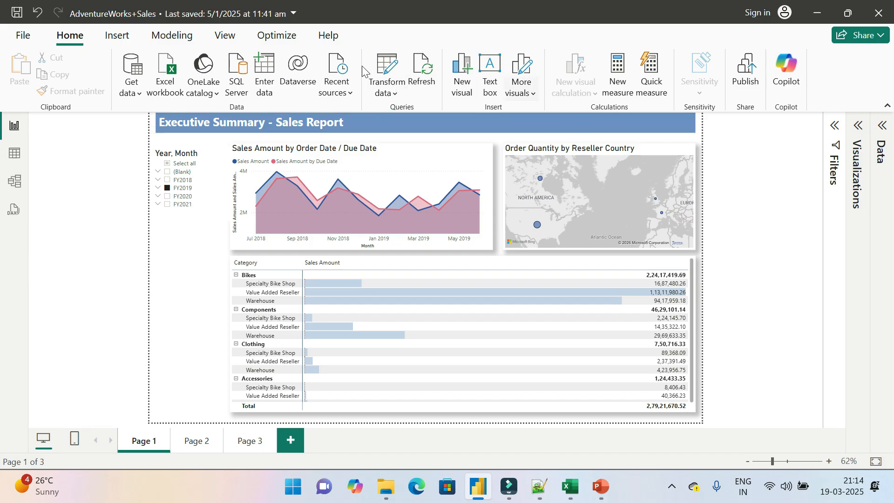
Step: Open the Power Query Editor from the Transform data dropdown
click(393, 95)
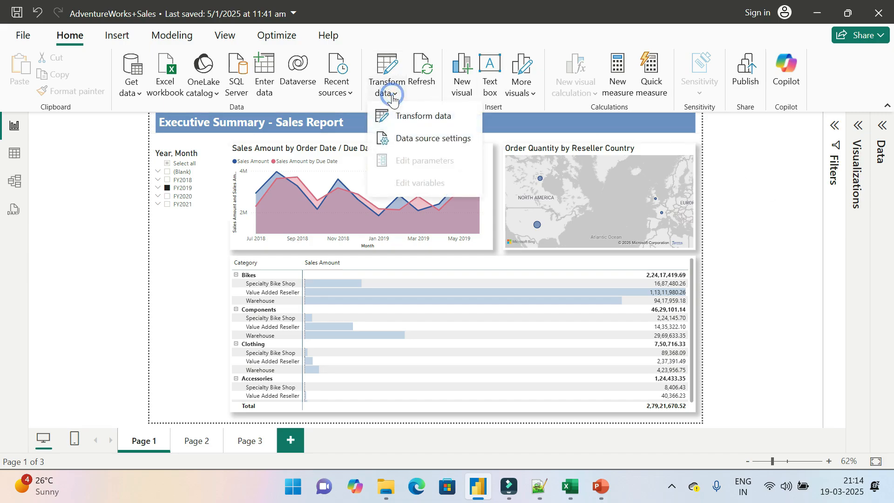
click(423, 115)
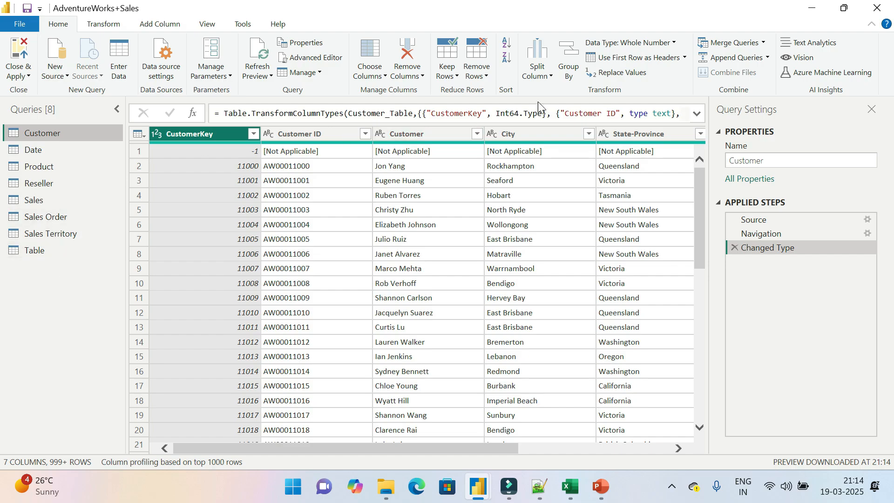
click(303, 57)
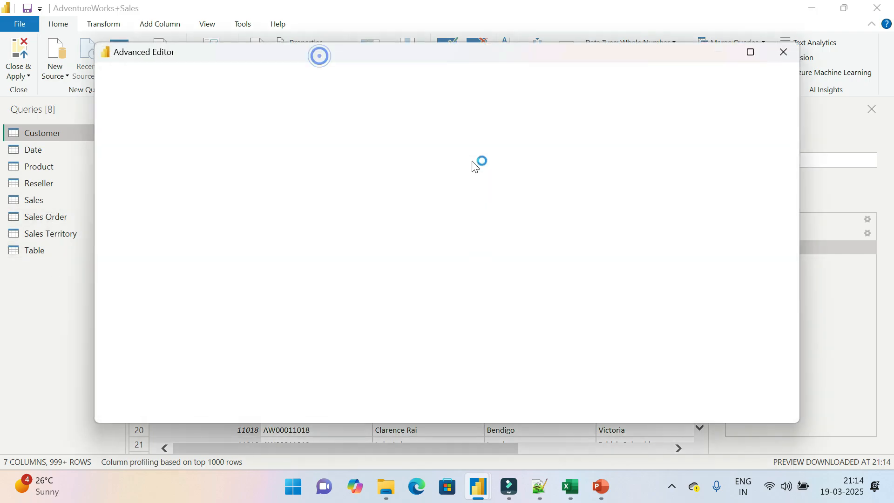
drag(330, 134, 726, 134)
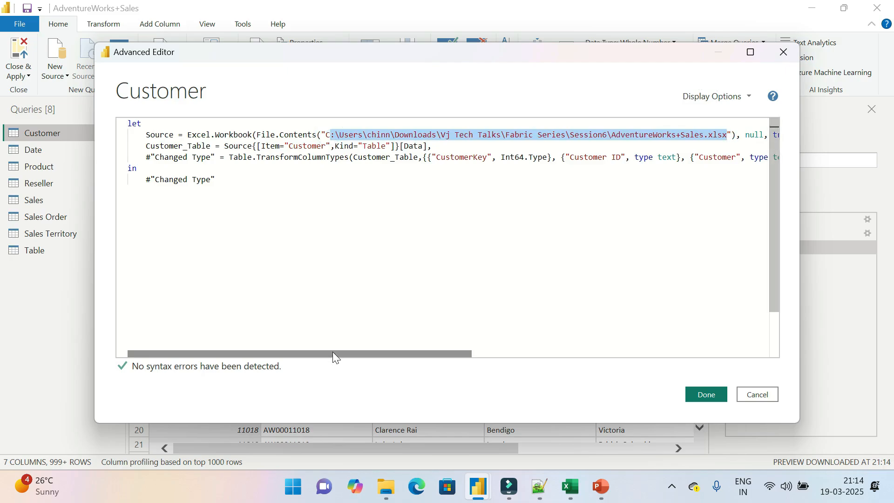
mouse_move(332, 352)
mouse_down()
mouse_move(634, 353)
mouse_move(333, 353)
mouse_up()
click(305, 146)
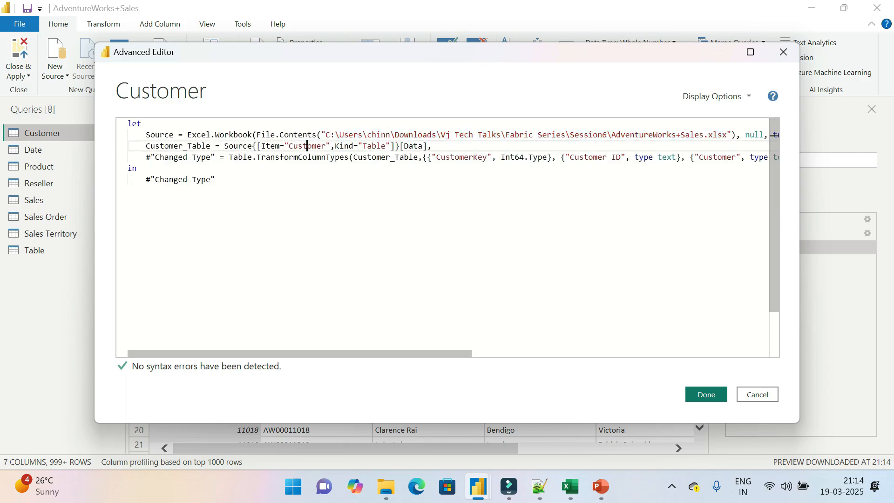
click(478, 158)
drag(321, 359, 243, 355)
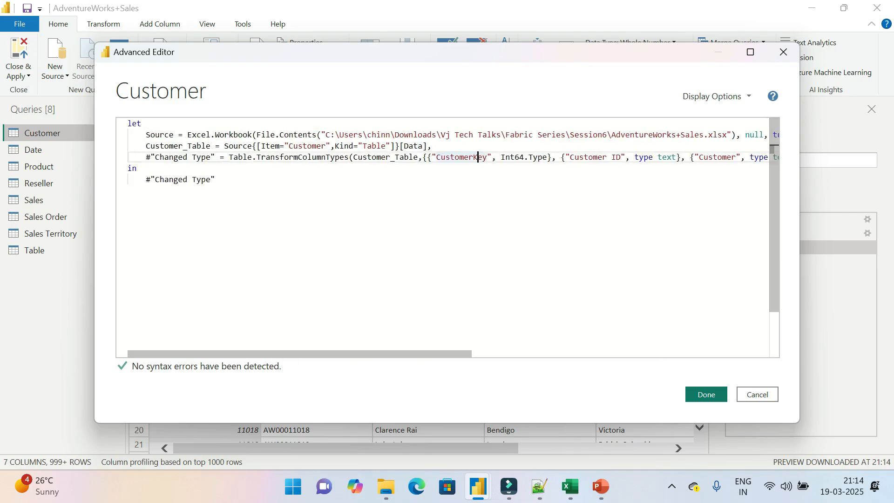
click(262, 193)
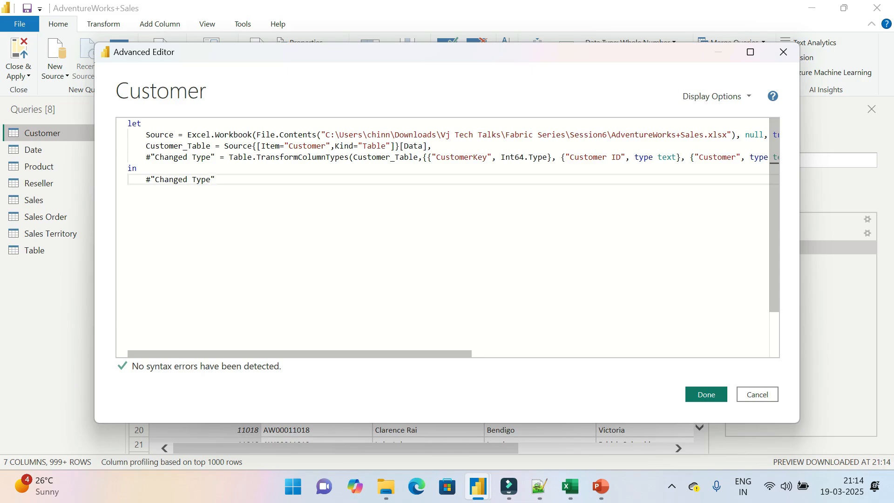
click(706, 394)
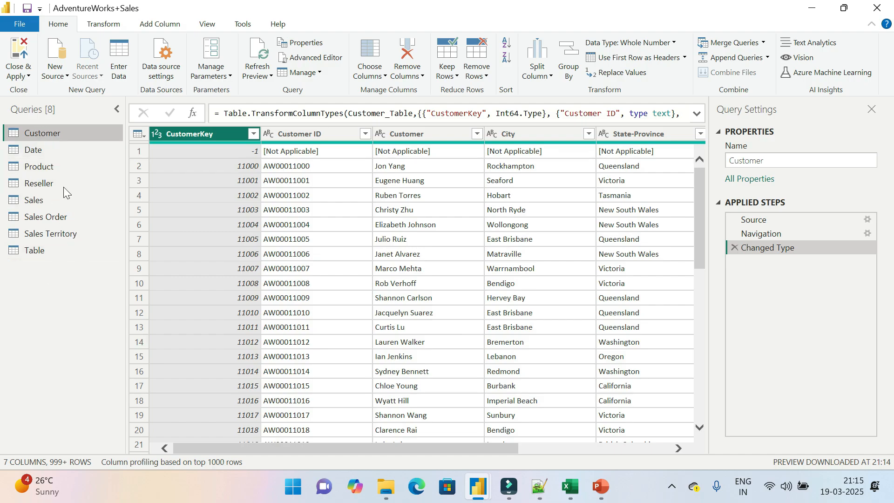
click(48, 284)
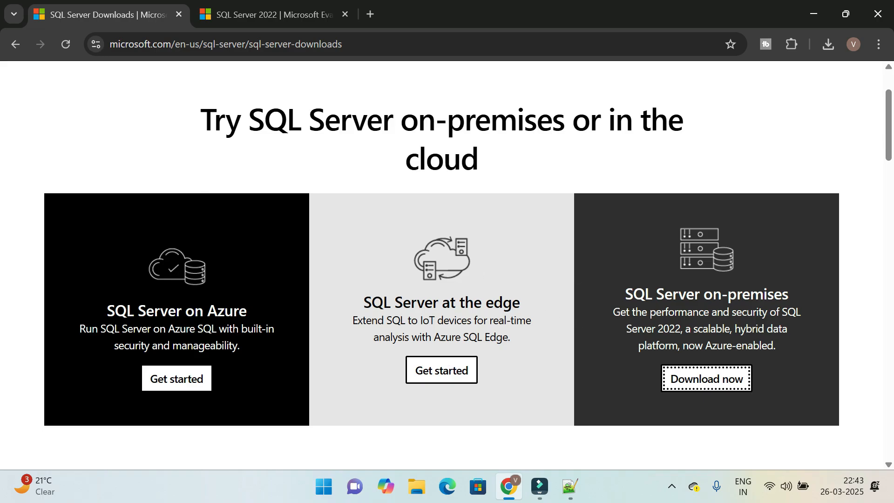
Step: Start the SQL Server on-premises download and scroll through the download page
click(717, 380)
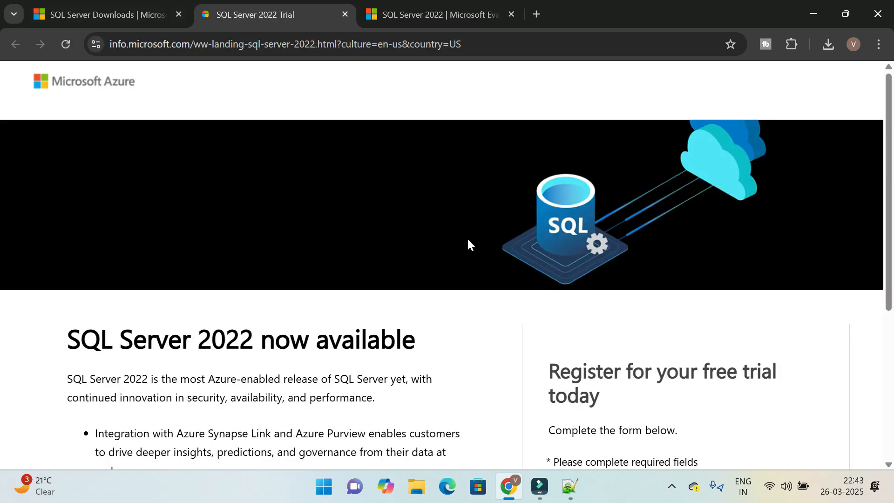
scroll(672, 258, down, 5)
scroll(717, 205, up, 2)
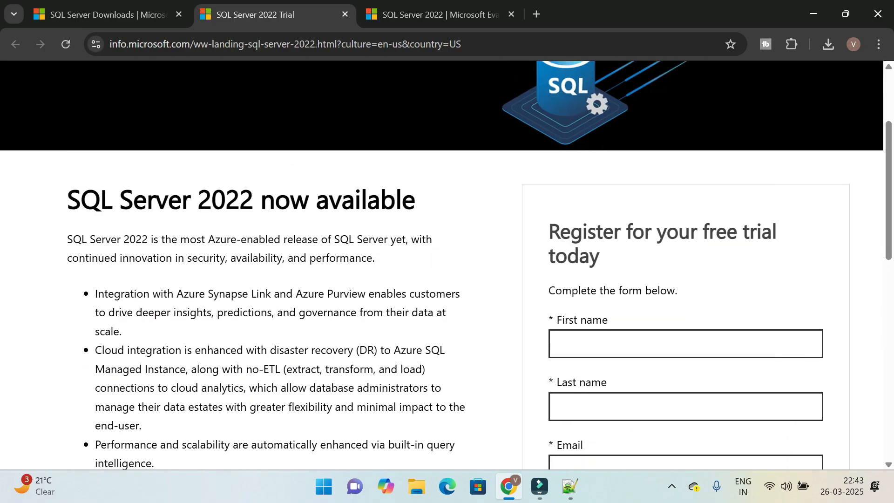
scroll(750, 214, down, 1)
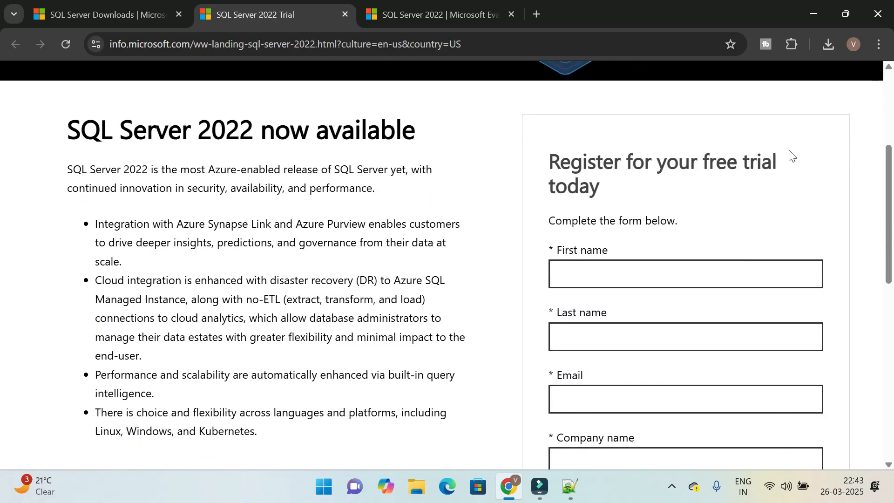
scroll(843, 232, down, 1)
scroll(844, 233, down, 3)
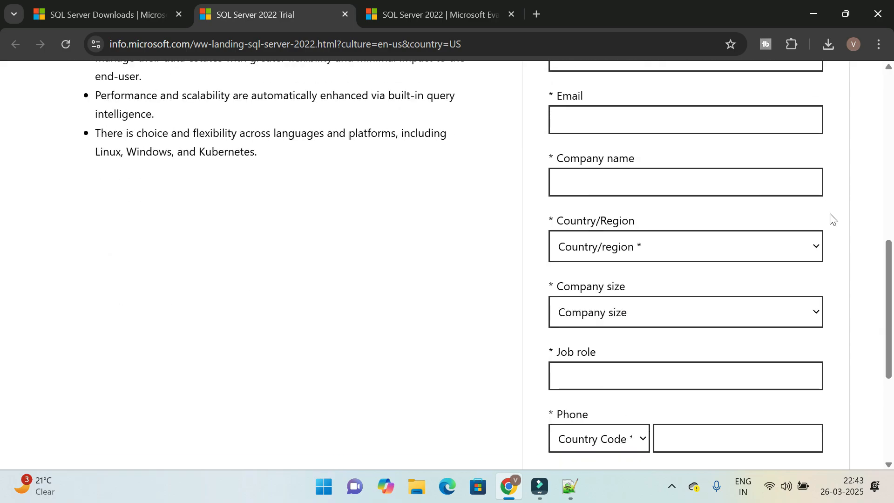
scroll(832, 219, down, 2)
scroll(819, 207, up, 5)
scroll(816, 201, down, 4)
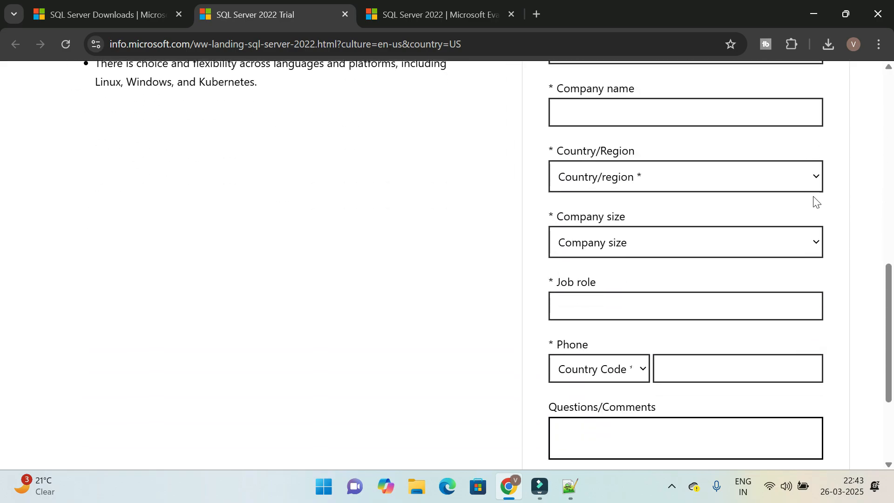
scroll(816, 201, down, 3)
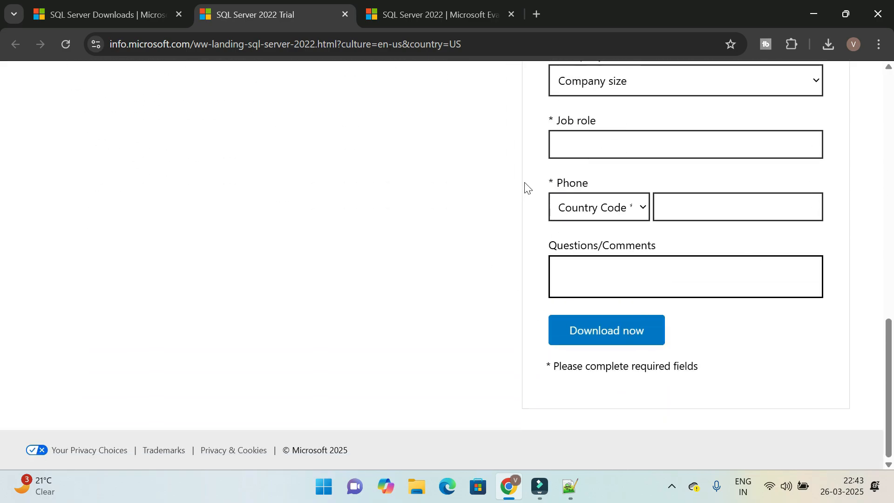
Step: Download the 64-bit SQL Server 2022 evaluation installer from the Evaluation Center
click(431, 16)
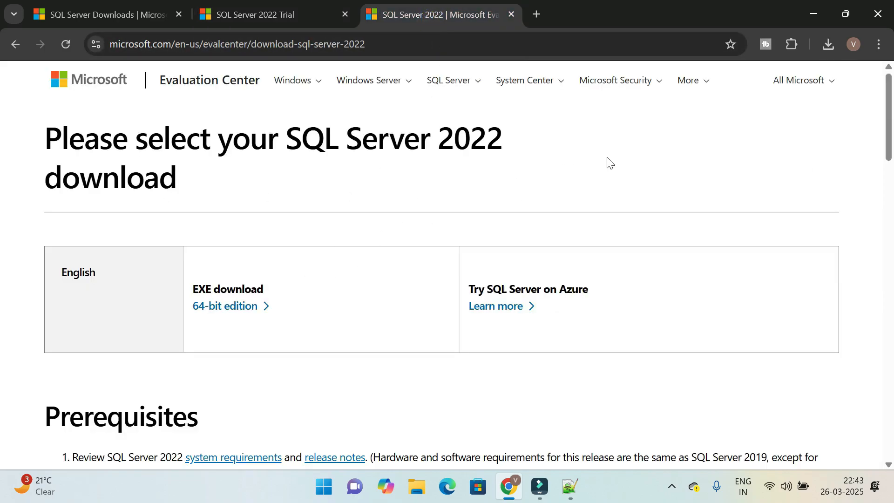
click(222, 307)
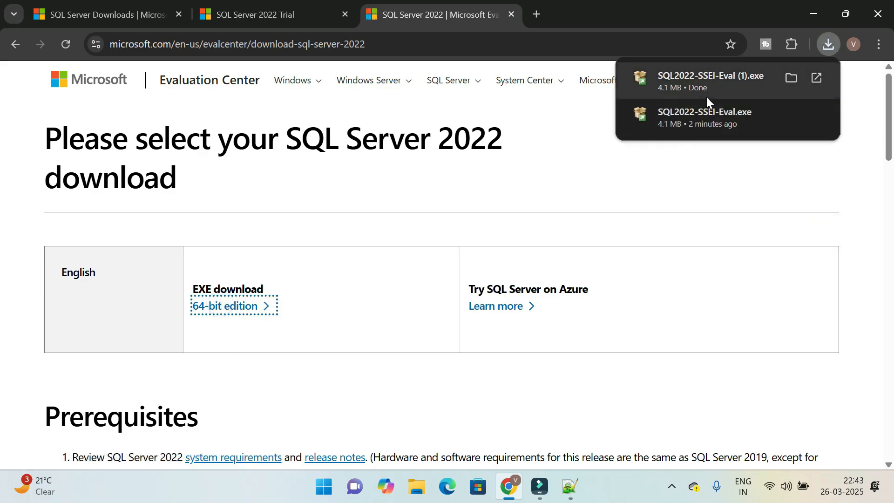
click(682, 120)
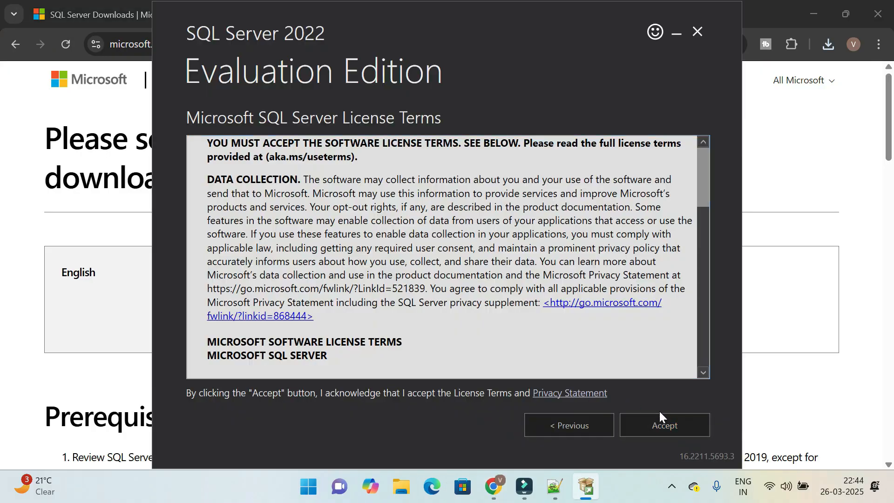
Step: Accept the license, install SQL Server 2022 Evaluation at the default location, then request SSMS
scroll(699, 231, down, 5)
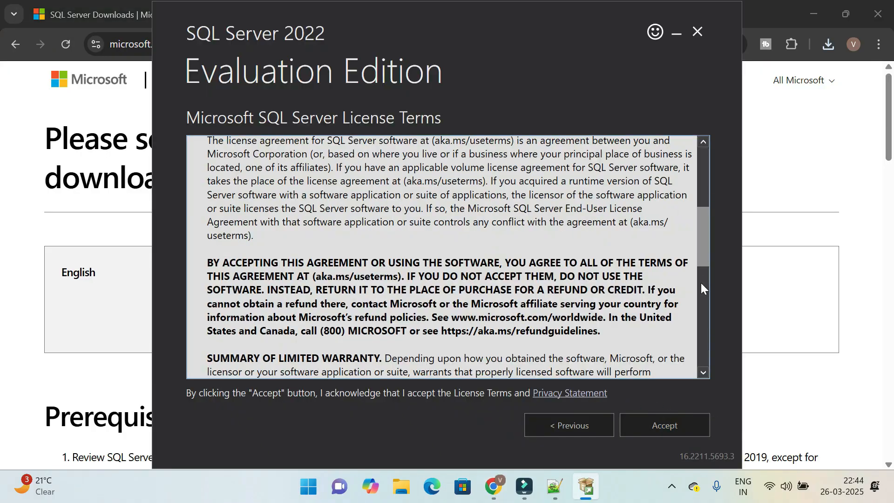
click(672, 431)
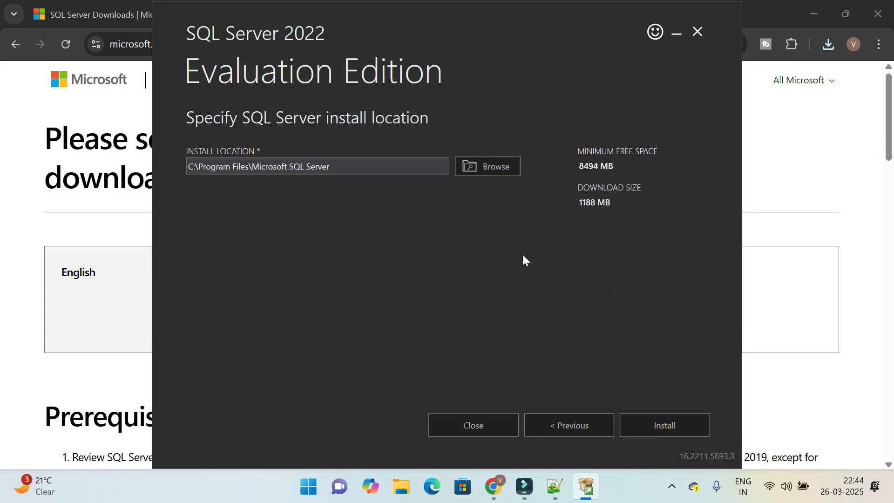
click(671, 425)
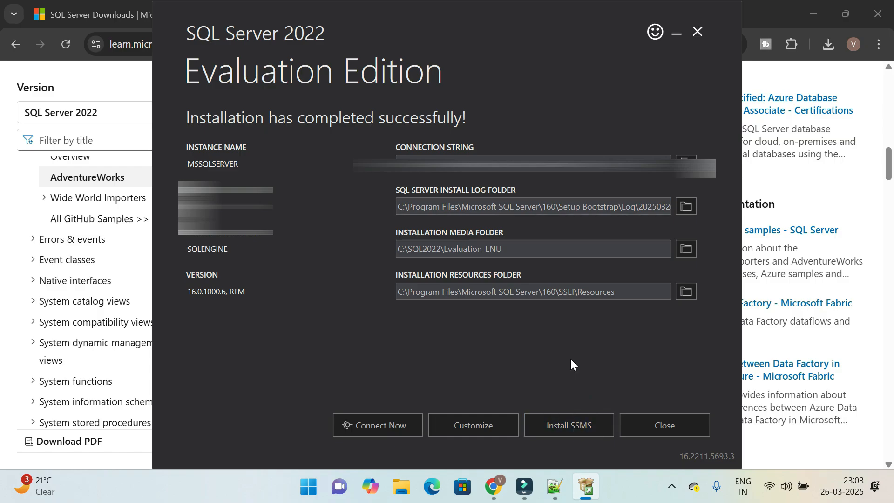
click(565, 427)
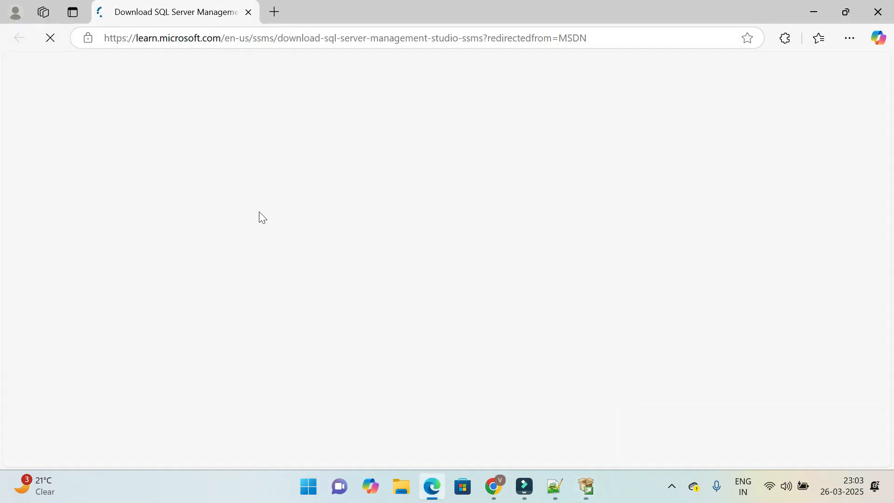
Step: Download SSMS 20.2, pausing the duplicate 473 MB installer download
scroll(596, 288, down, 3)
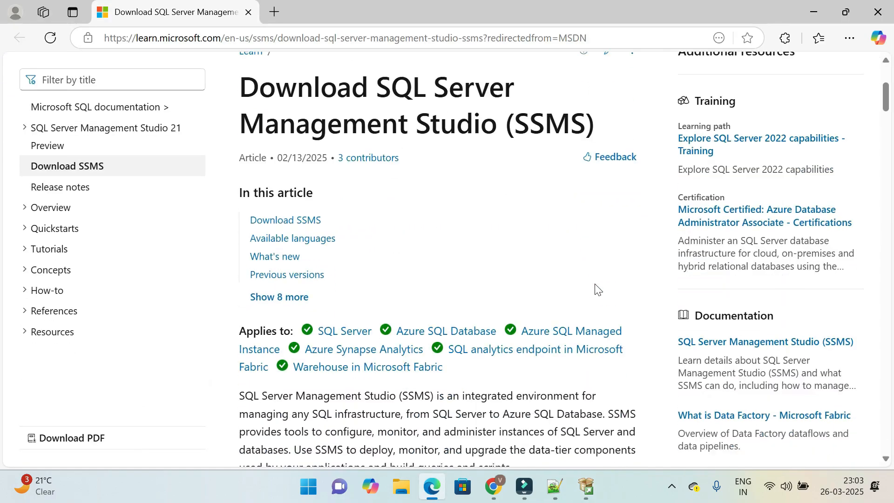
scroll(580, 250, down, 8)
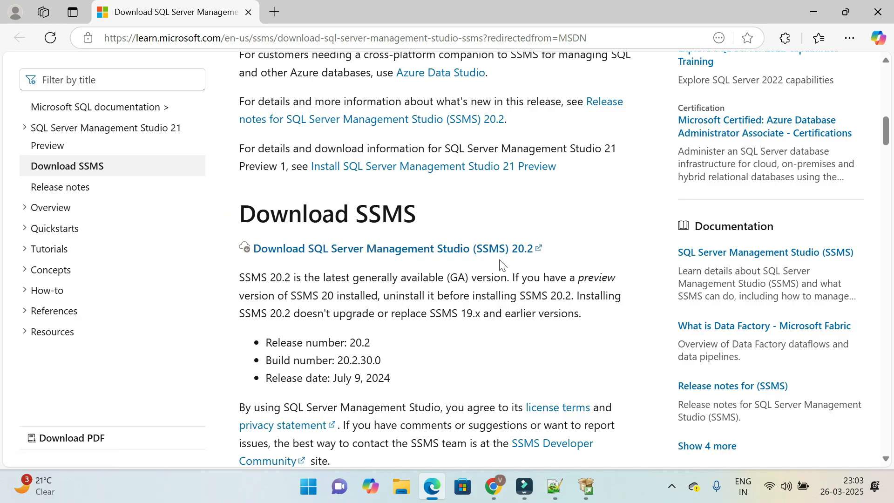
click(444, 251)
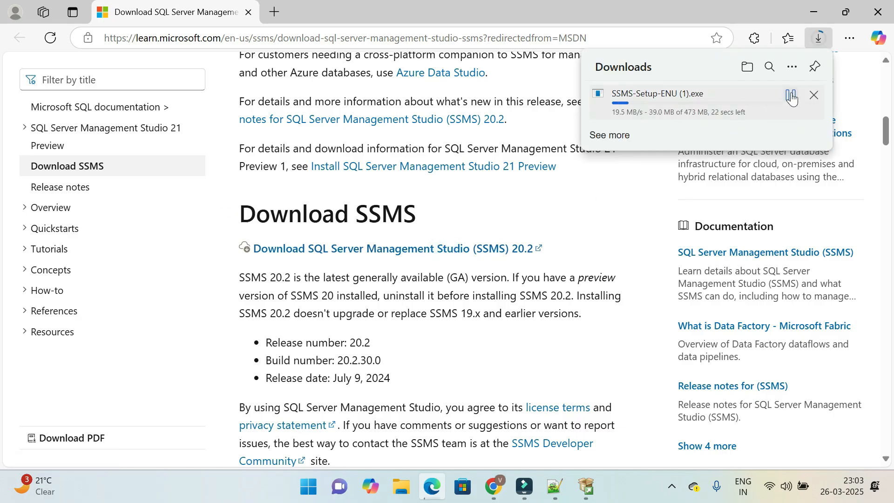
click(791, 95)
click(609, 135)
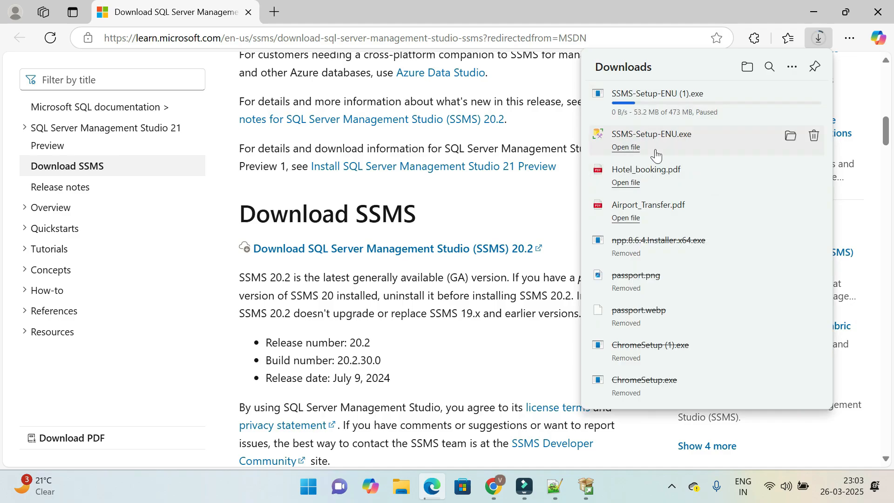
click(517, 390)
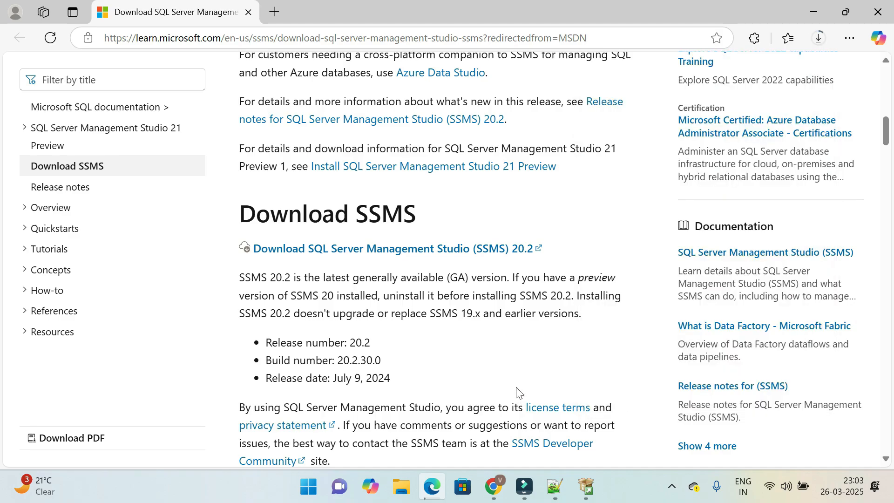
Step: Launch SQL Server Management Studio 20 from the Start search
key(super)
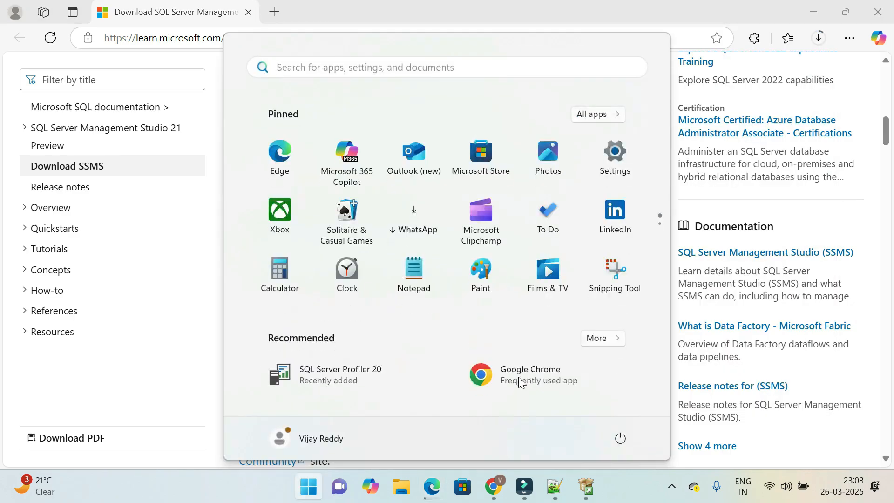
text(sms)
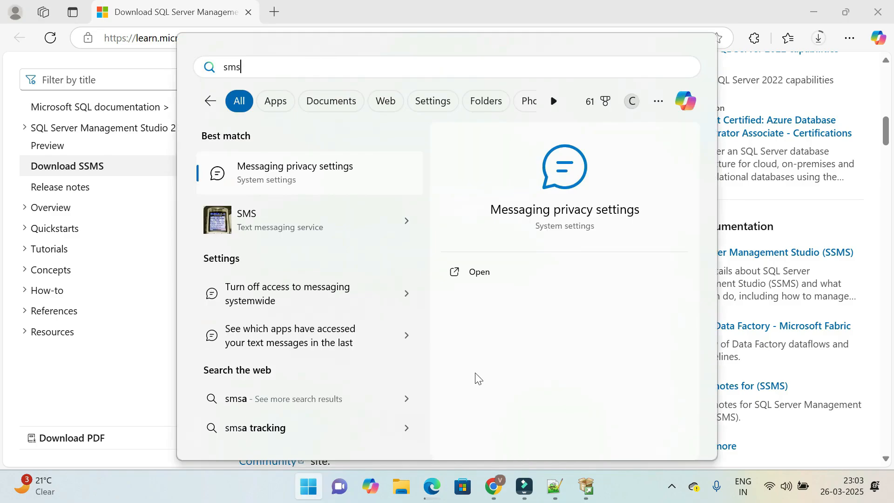
key(BackSpace)
key(BackSpace)
key(BackSpace)
text(ssm)
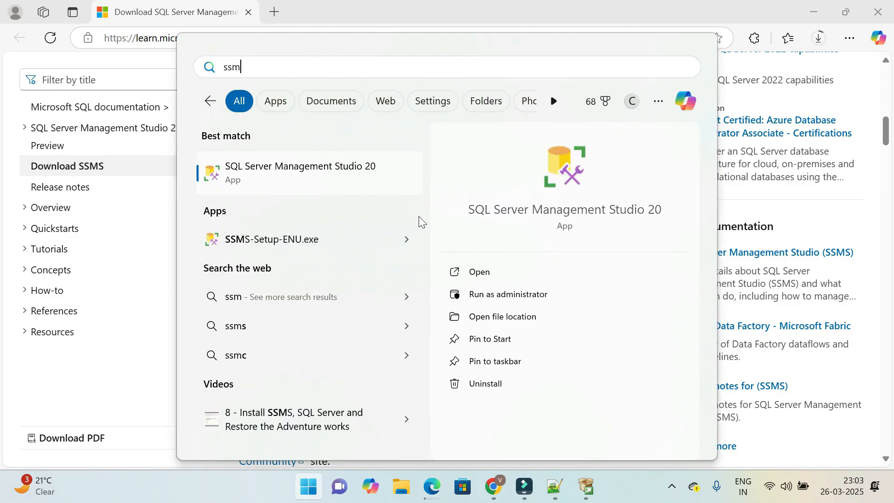
click(334, 186)
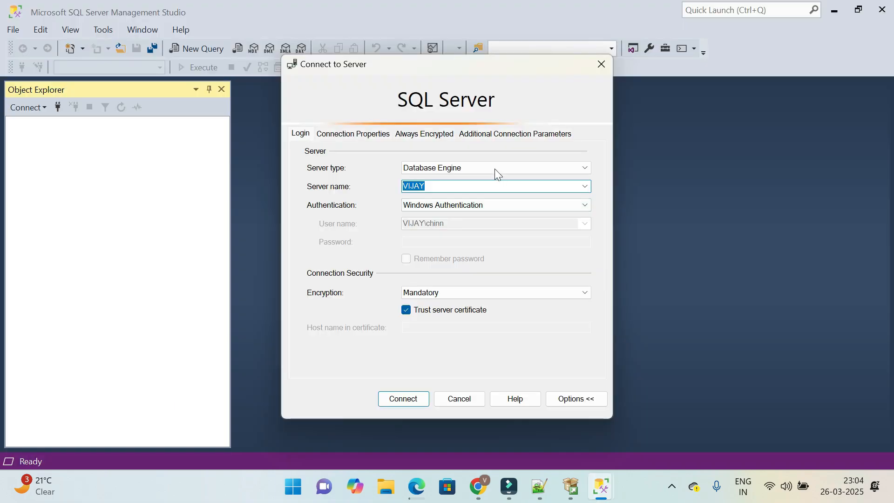
Step: Keep Database Engine as the server type and try browsing for server names
click(491, 168)
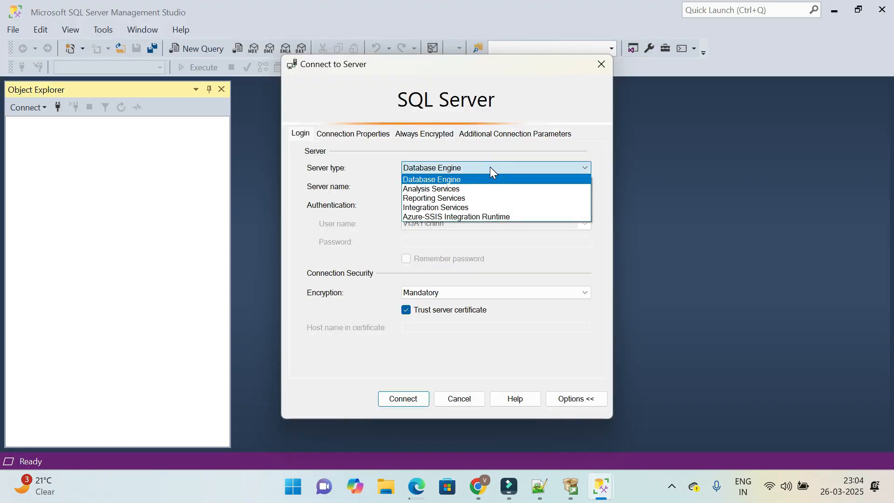
click(575, 142)
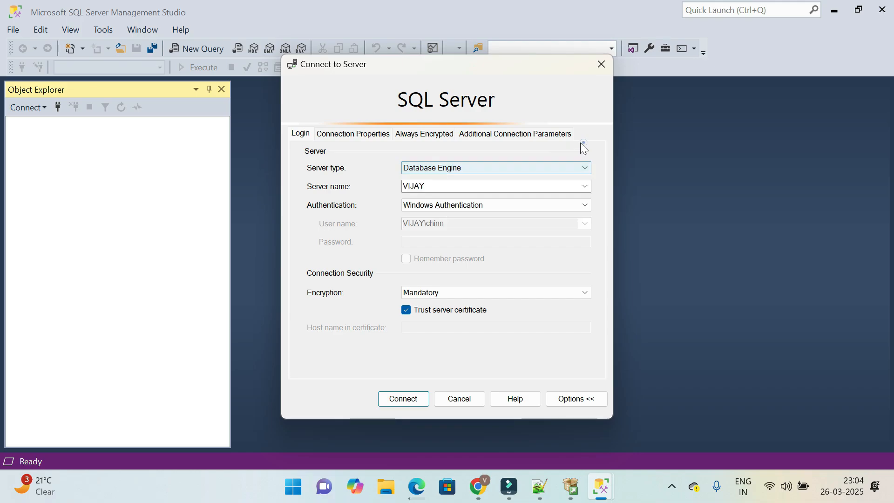
click(584, 187)
click(449, 225)
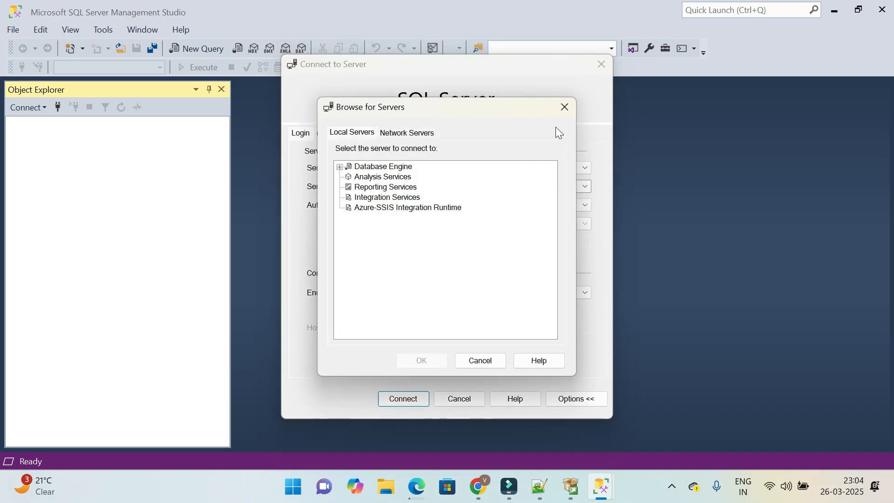
click(565, 107)
click(542, 181)
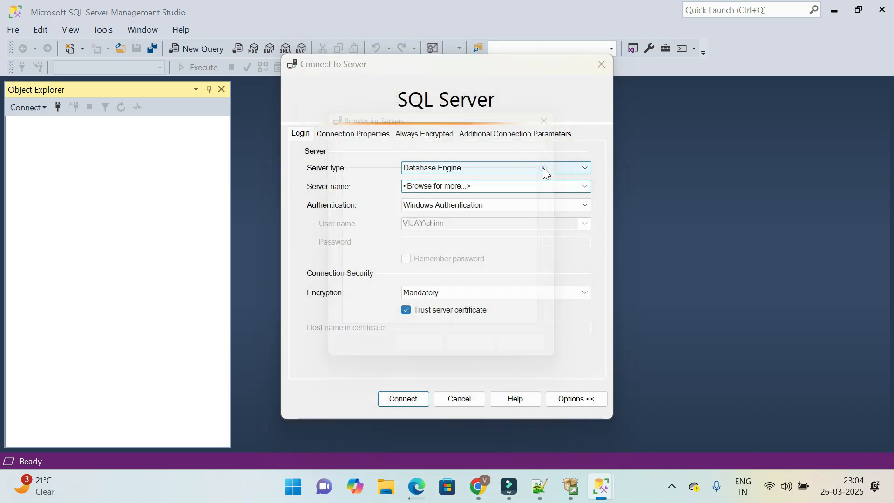
click(564, 108)
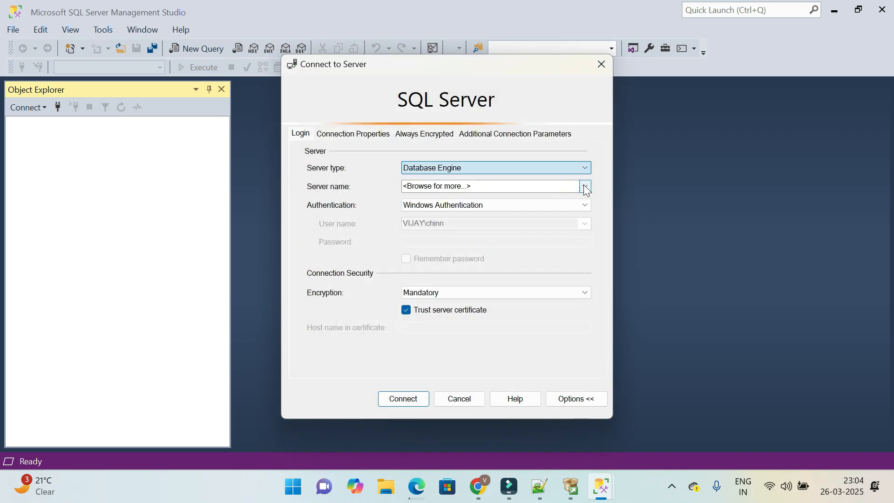
Step: Pick the local Database Engine instance from Local Servers and connect
click(585, 186)
click(455, 225)
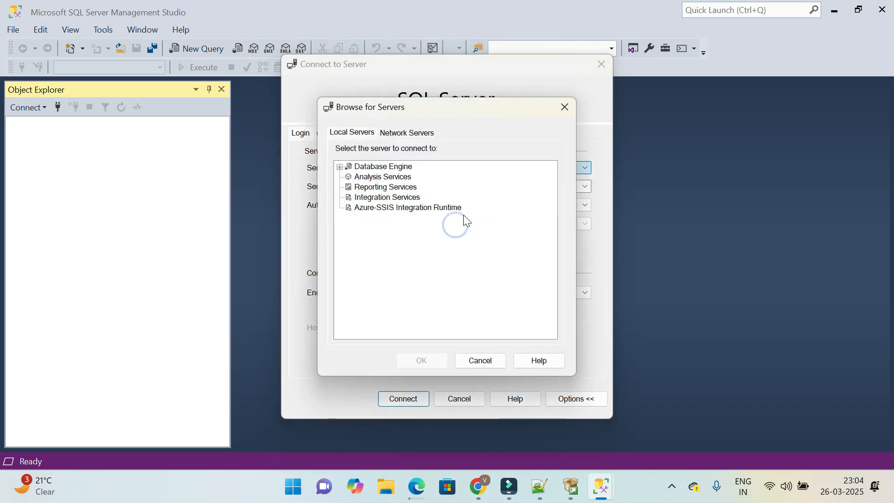
click(338, 166)
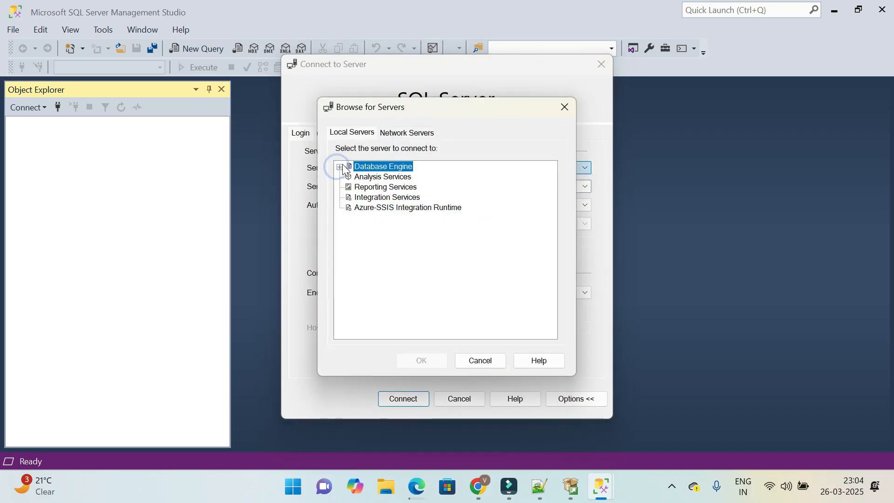
click(372, 178)
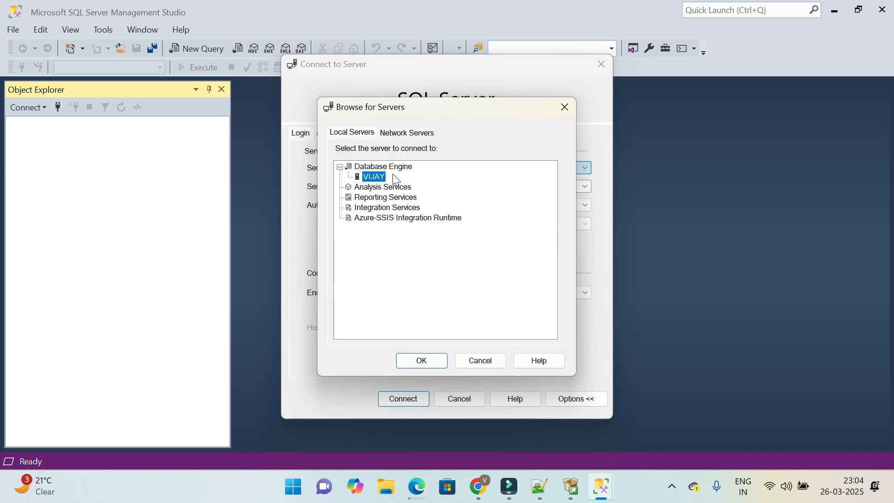
click(424, 363)
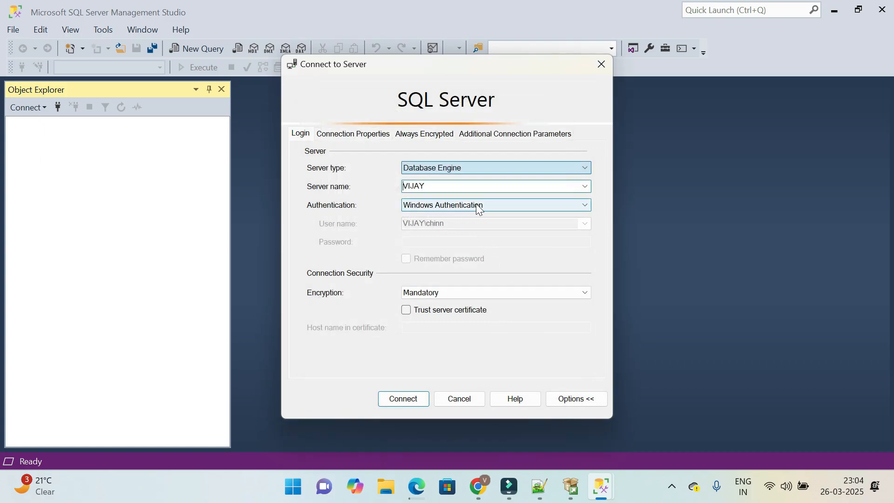
click(402, 398)
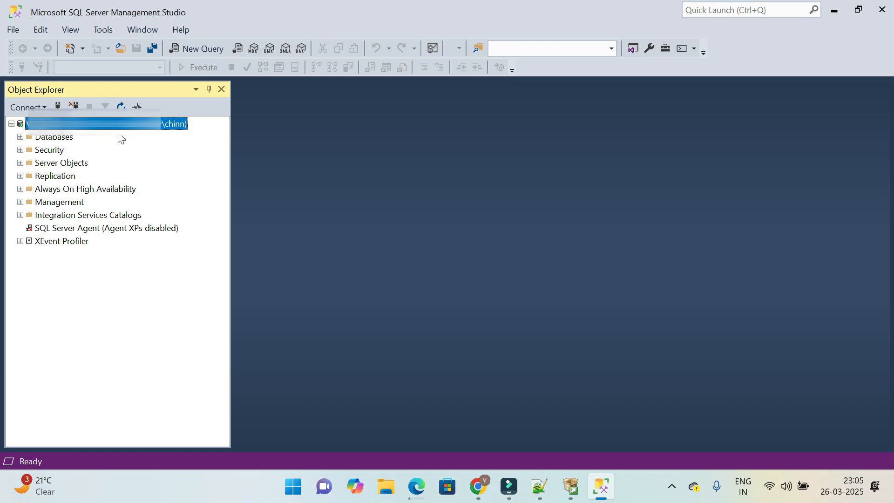
Step: Expand Databases in Object Explorer and open a blank query window on master
click(20, 137)
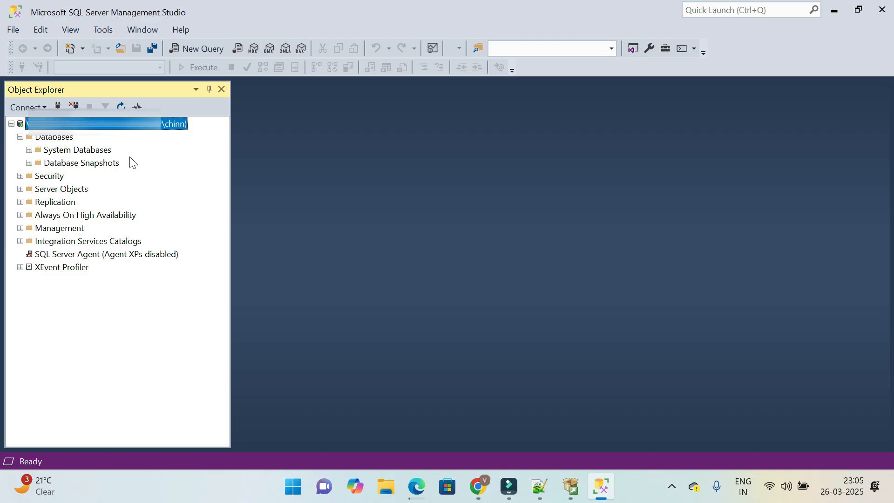
click(54, 138)
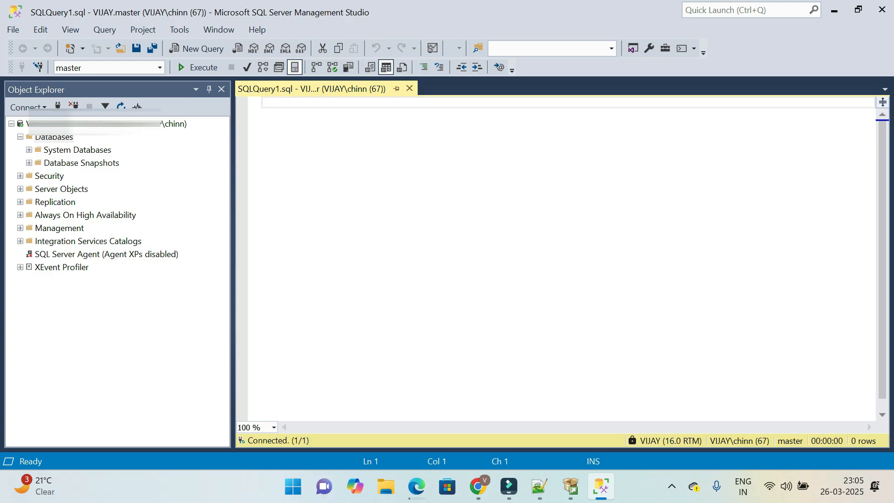
Step: Scroll the AdventureWorks sample page in Chrome to the backup file downloads table
key(alt+Tab)
scroll(348, 213, down, 6)
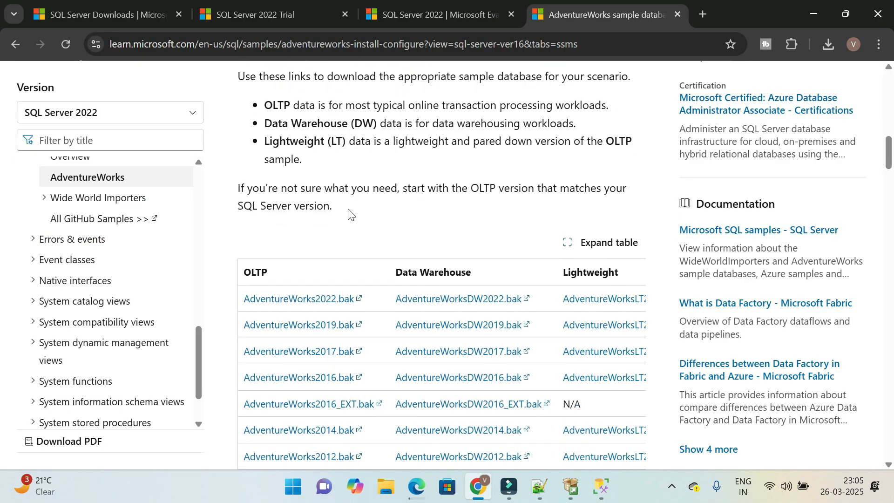
scroll(348, 213, up, 6)
scroll(346, 212, down, 4)
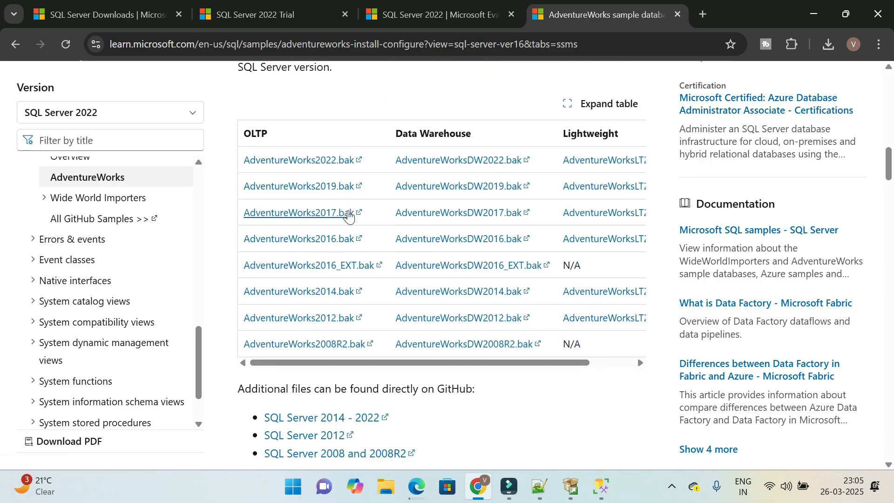
scroll(359, 155, up, 1)
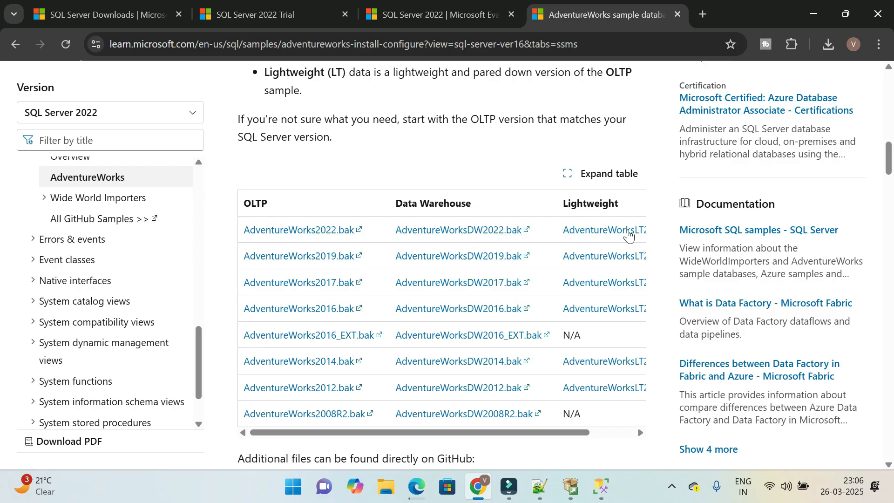
drag(452, 432, 396, 435)
Step: Start a database restore from the Databases folder using a backup Device as source
click(602, 489)
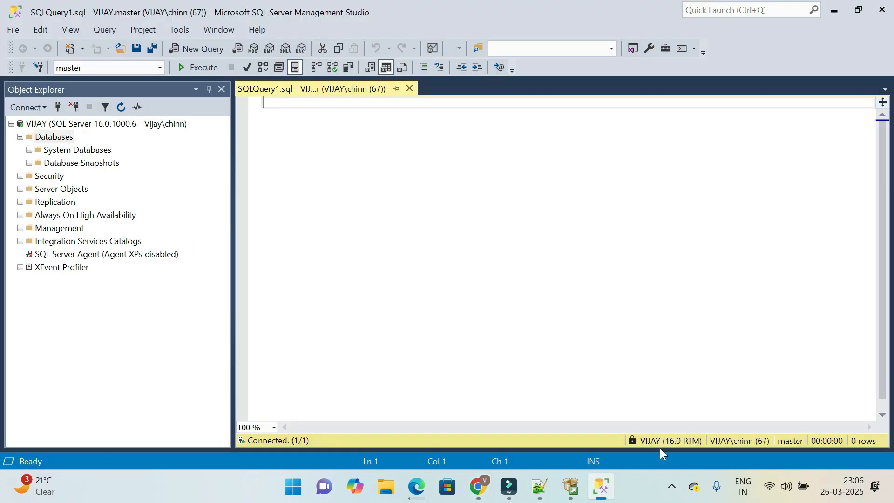
drag(59, 139, 58, 140)
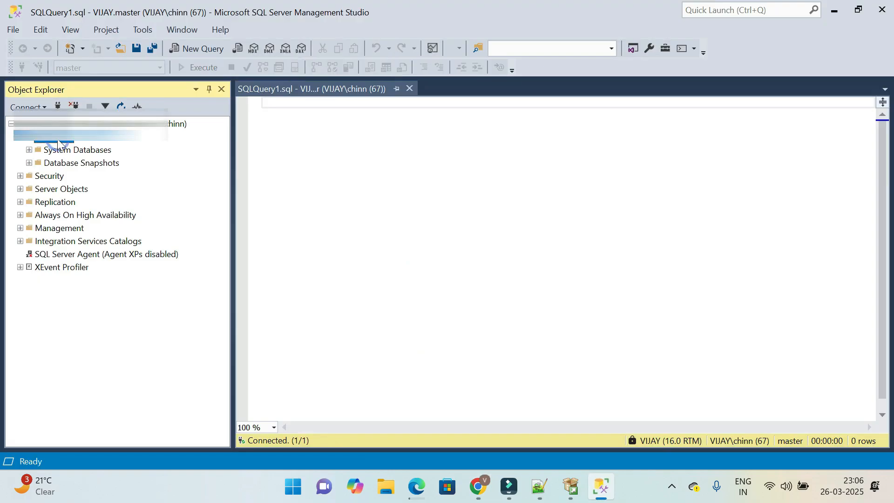
right_click(59, 139)
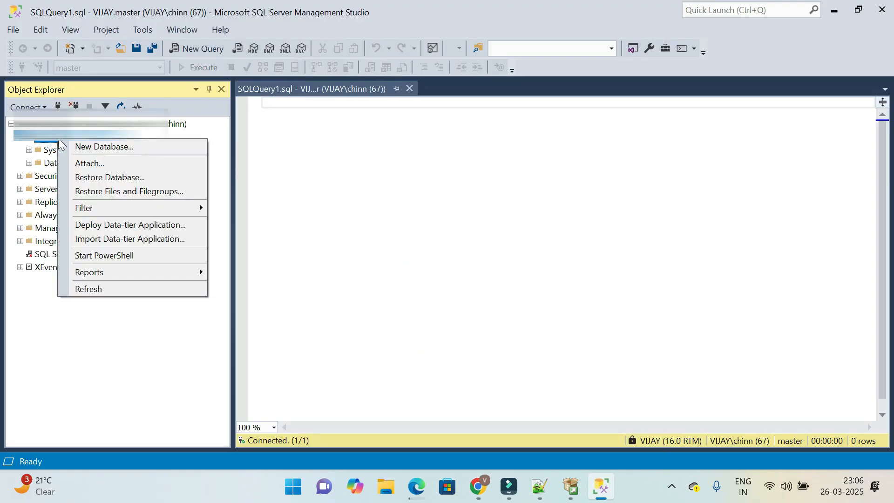
click(121, 177)
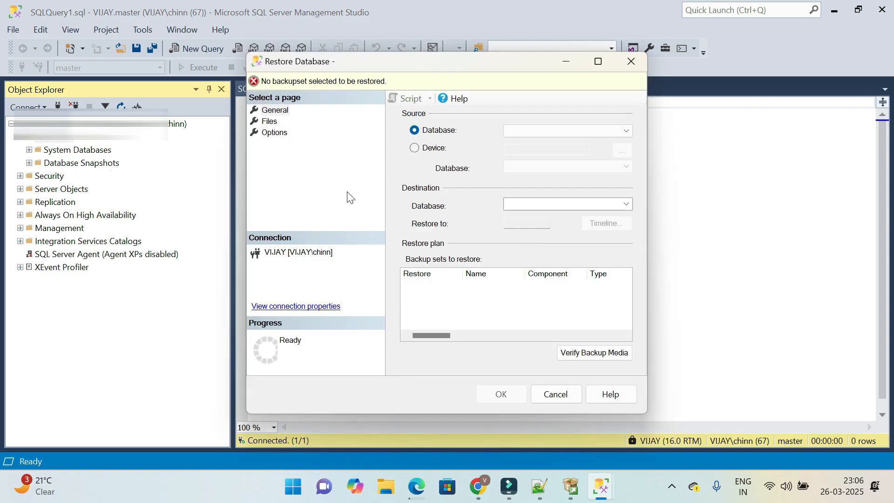
click(414, 148)
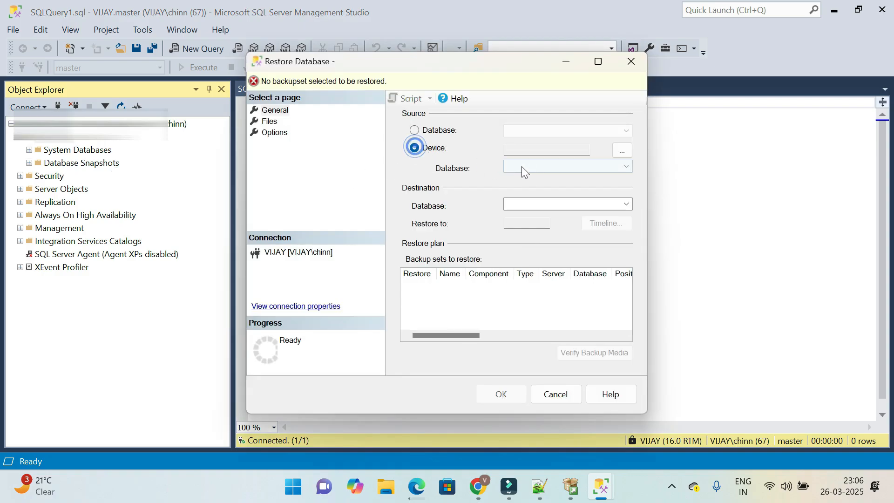
click(621, 150)
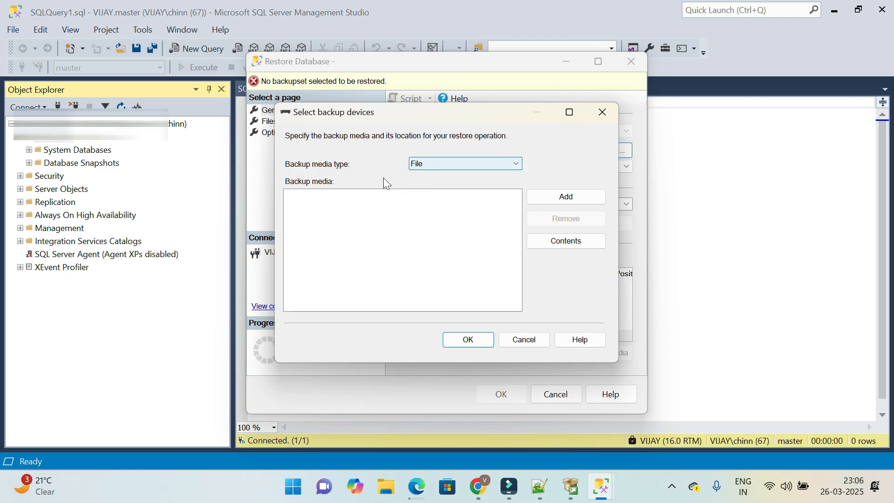
Step: Add C:\SQL File\AdventureWorks2022.bak as backup media and restore AdventureWorks2022
click(571, 205)
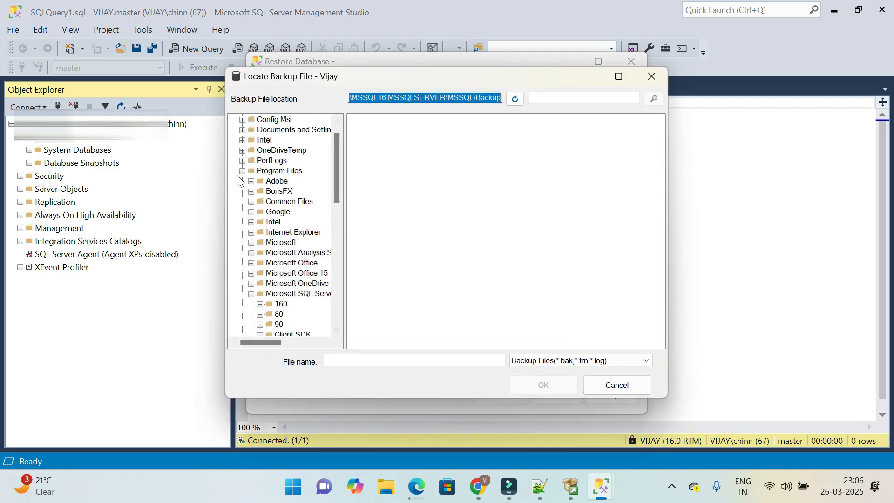
click(242, 171)
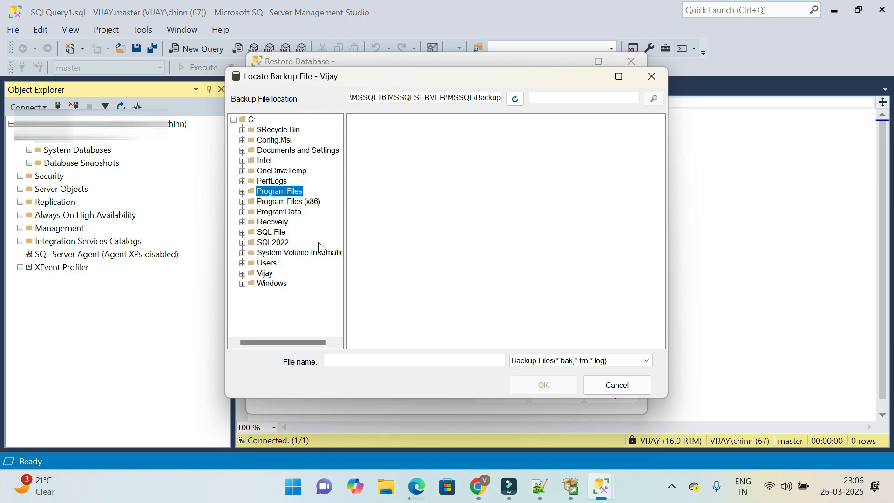
click(272, 231)
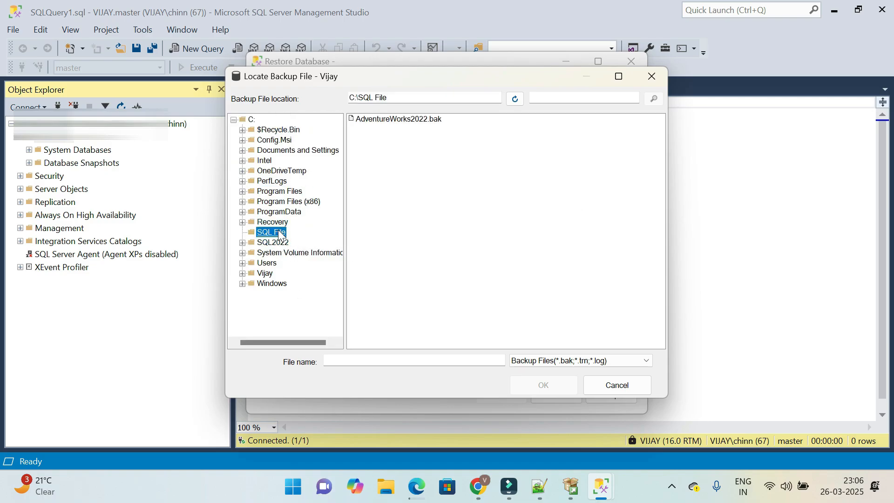
click(398, 119)
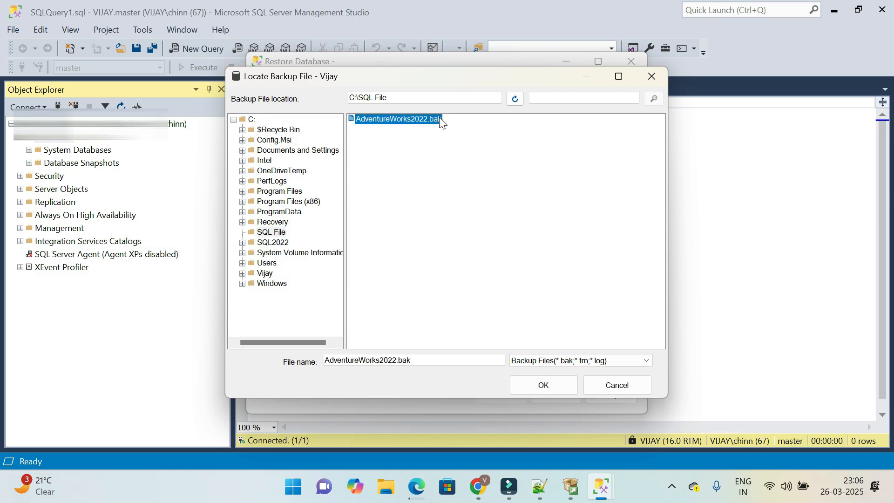
click(552, 389)
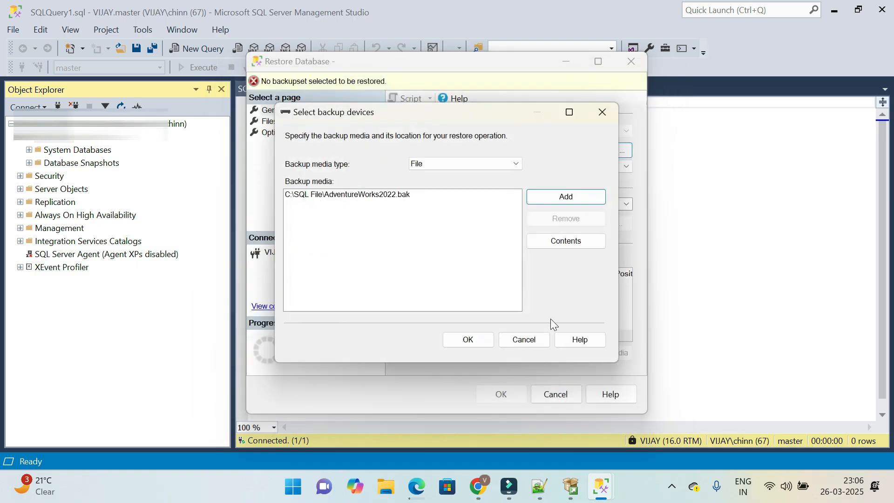
click(476, 342)
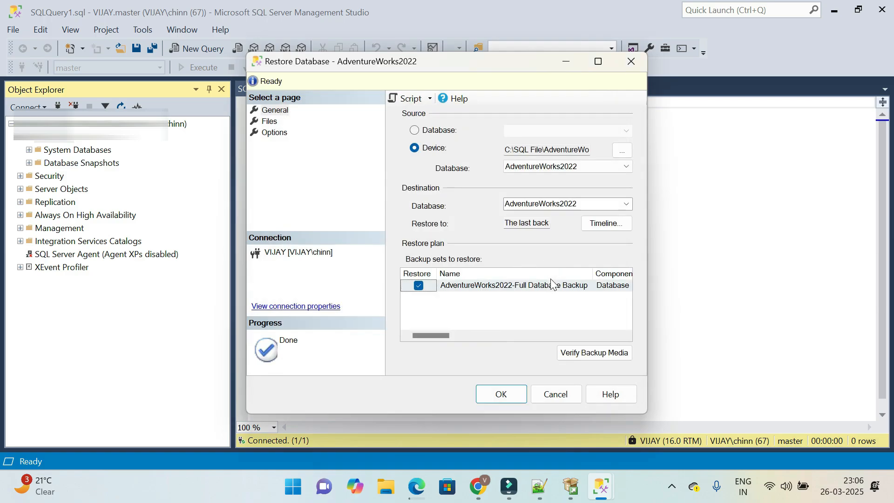
click(504, 399)
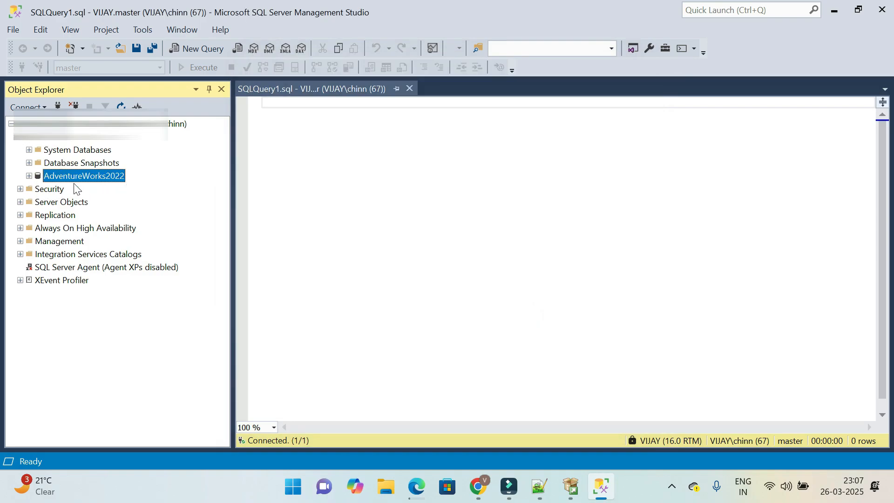
Step: Expand AdventureWorks2022 and its Tables folder in Object Explorer
click(29, 175)
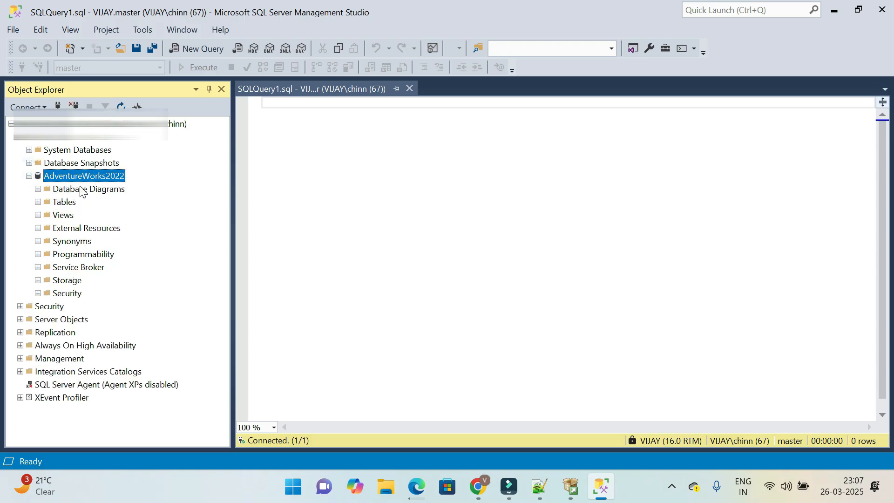
click(37, 201)
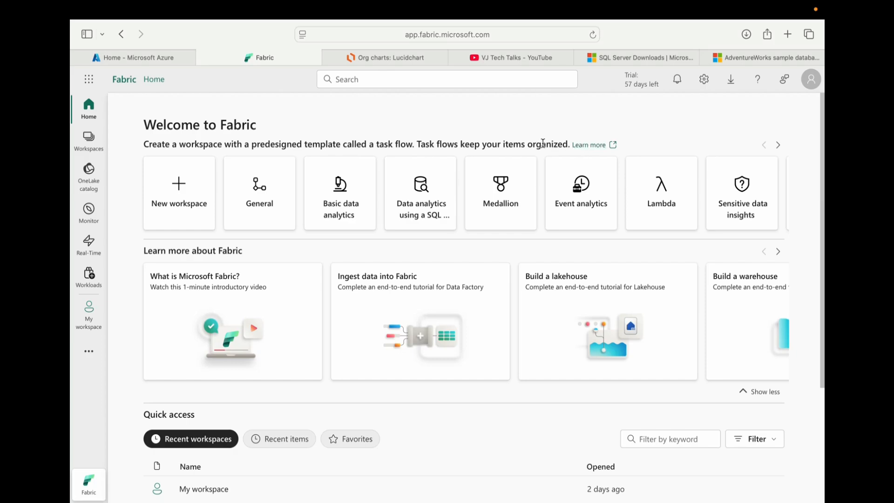
Step: Open the Microsoft Fabric playlist from the VJ Tech Talks channel's Playlists
click(529, 57)
scroll(405, 179, up, 5)
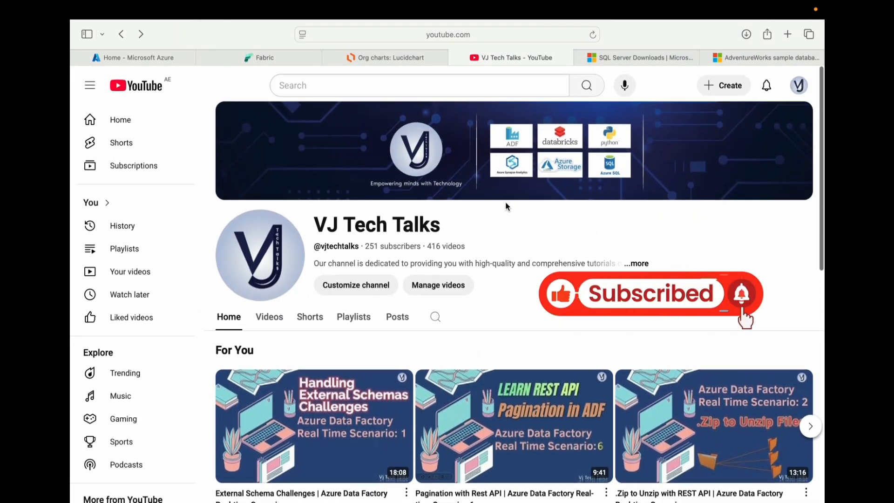
click(369, 318)
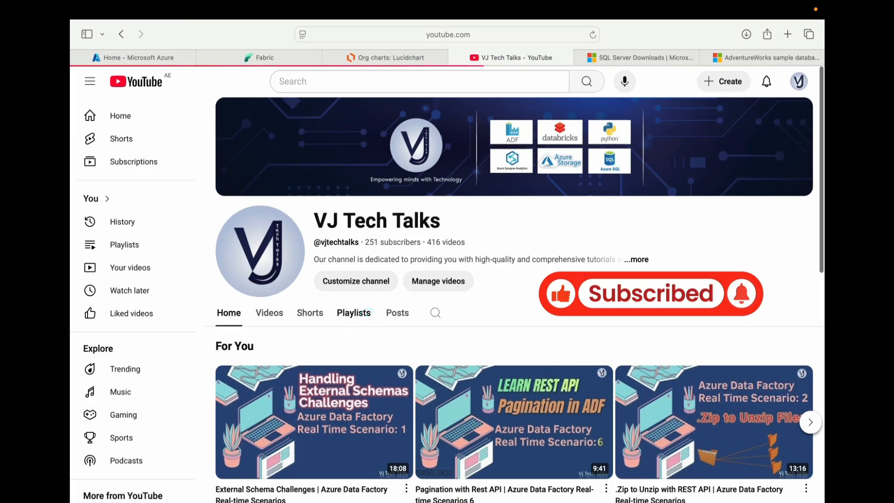
scroll(587, 277, down, 2)
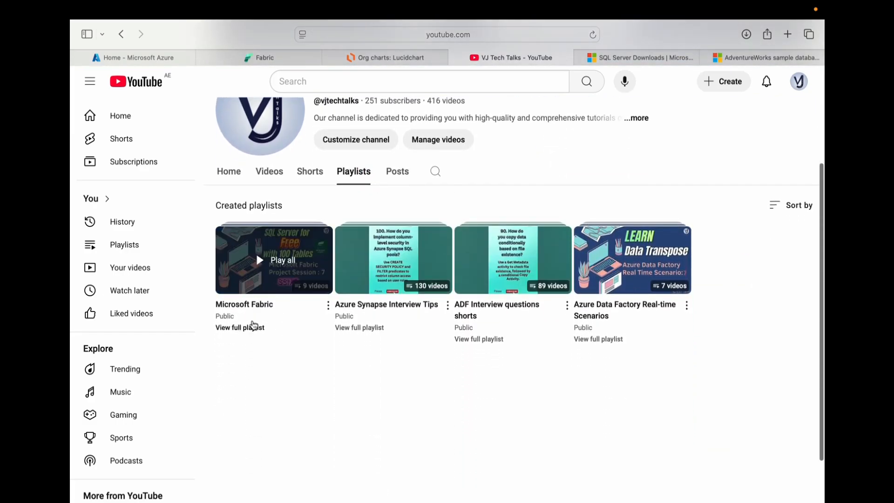
scroll(261, 308, down, 1)
click(266, 303)
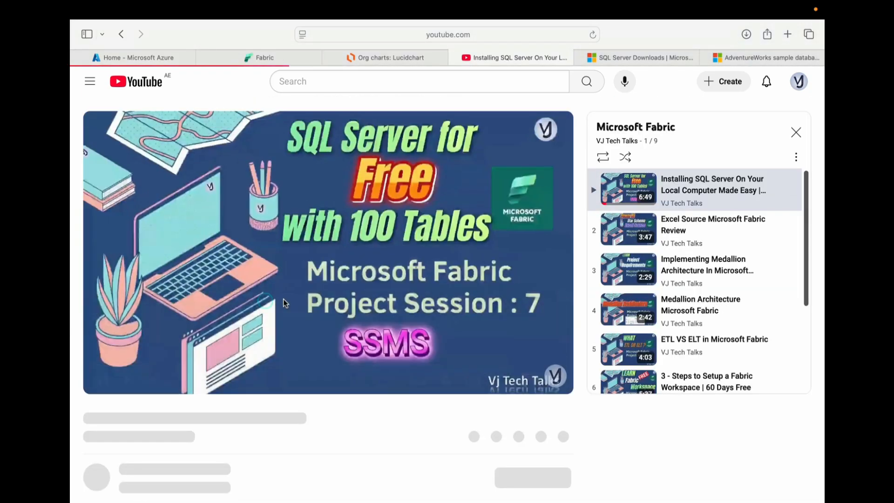
Step: Pause the first video and browse the nine-video playlist panel
click(134, 383)
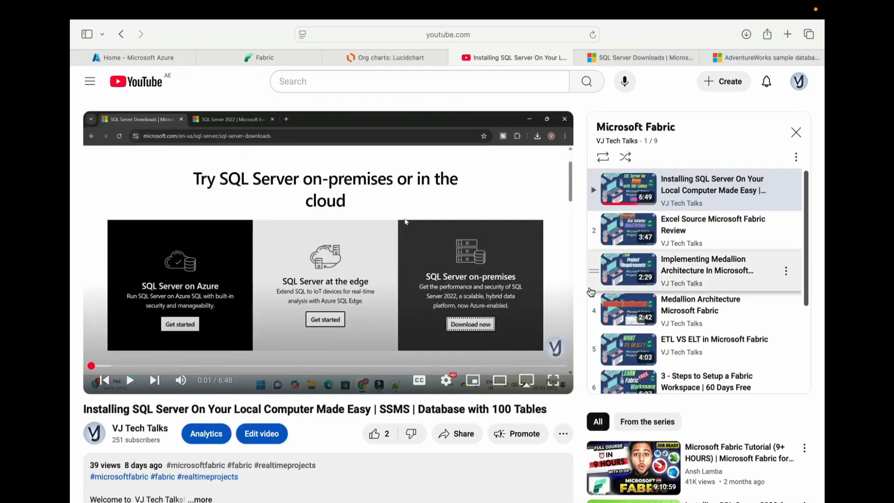
scroll(713, 269, down, 4)
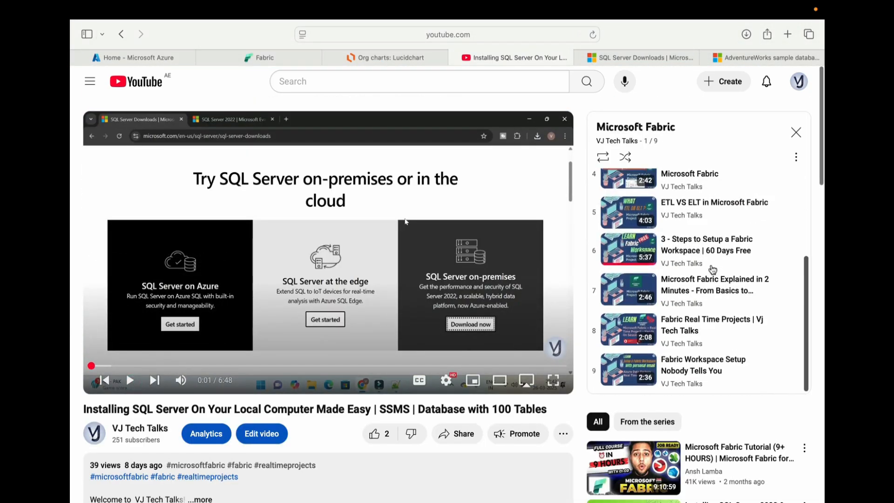
scroll(712, 270, up, 4)
scroll(712, 269, up, 1)
scroll(726, 303, down, 4)
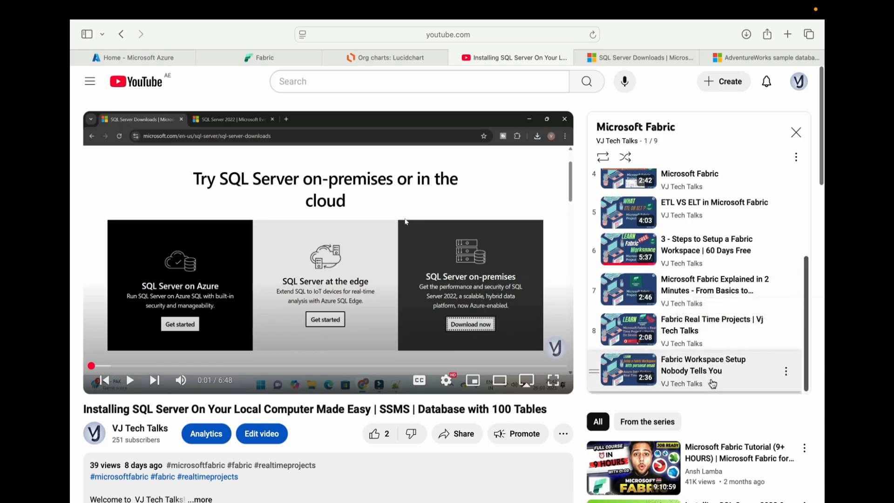
scroll(714, 383, down, 2)
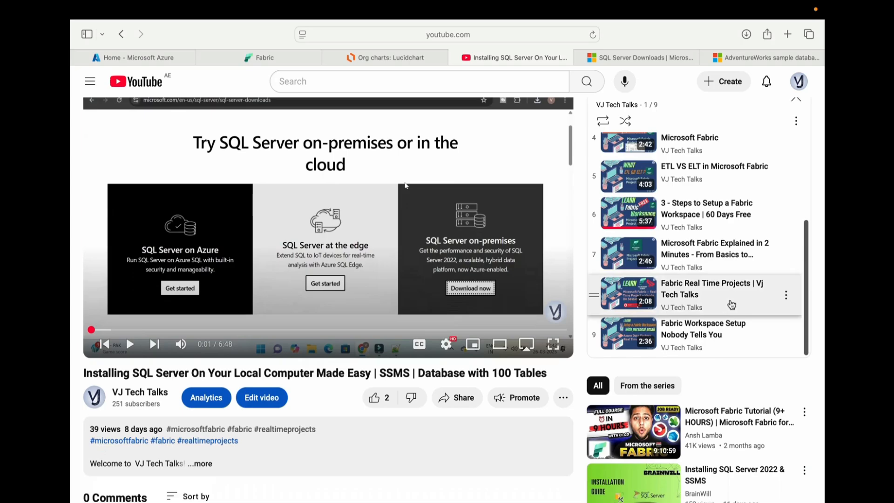
scroll(738, 301, down, 1)
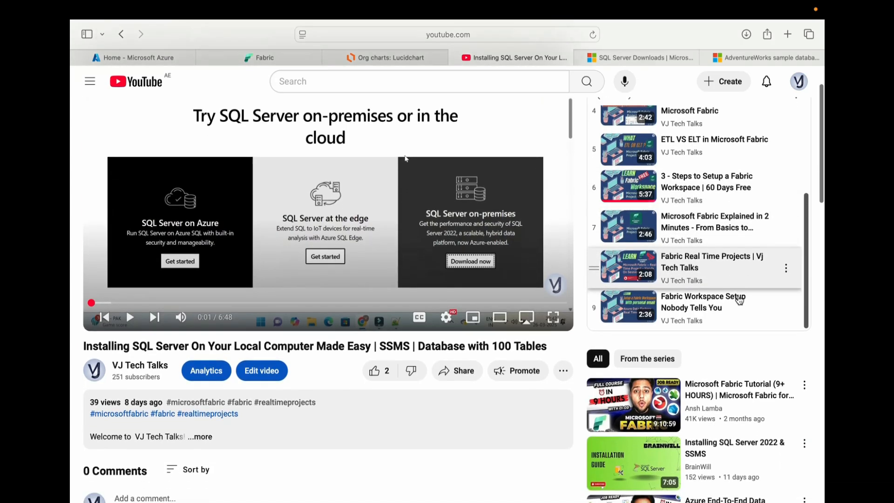
scroll(739, 300, up, 4)
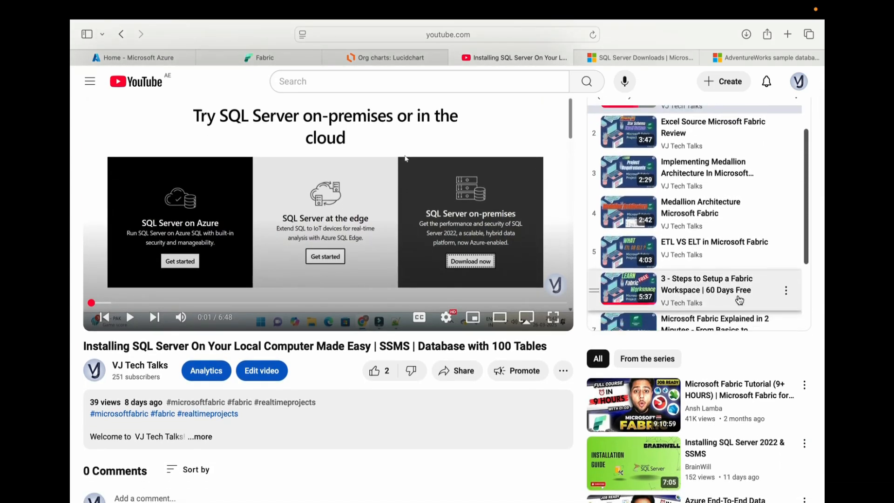
scroll(512, 419, down, 1)
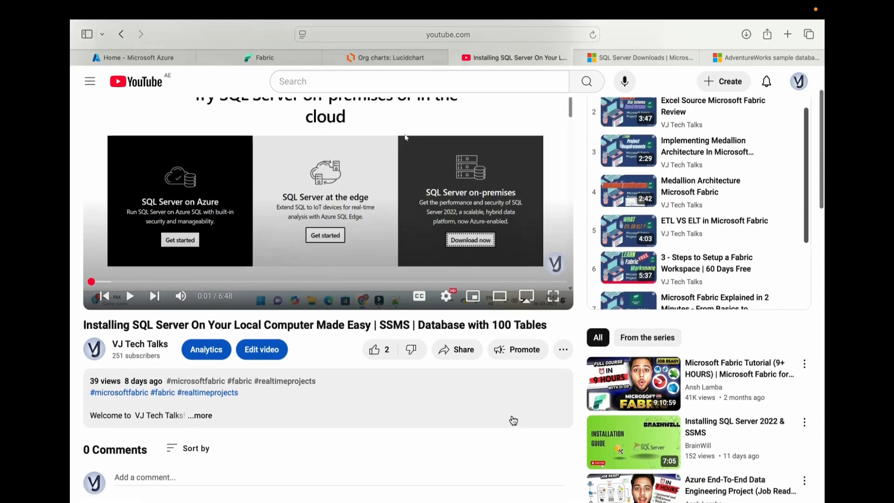
scroll(776, 233, up, 1)
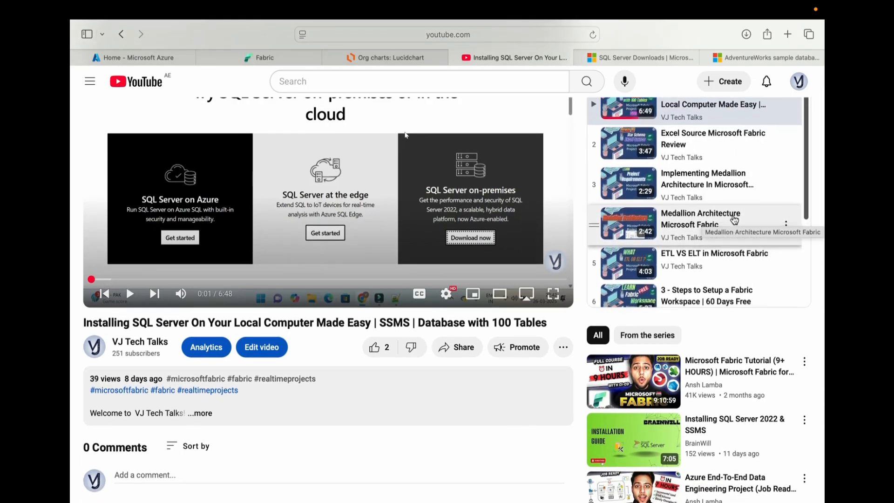
scroll(759, 146, down, 1)
scroll(752, 112, up, 1)
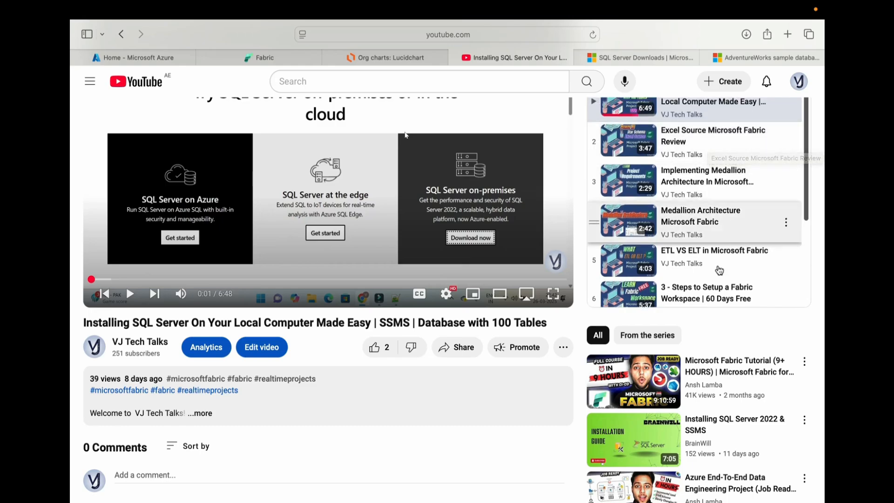
Step: Return to the Microsoft Fabric tab showing the task-flow workspace templates
click(262, 58)
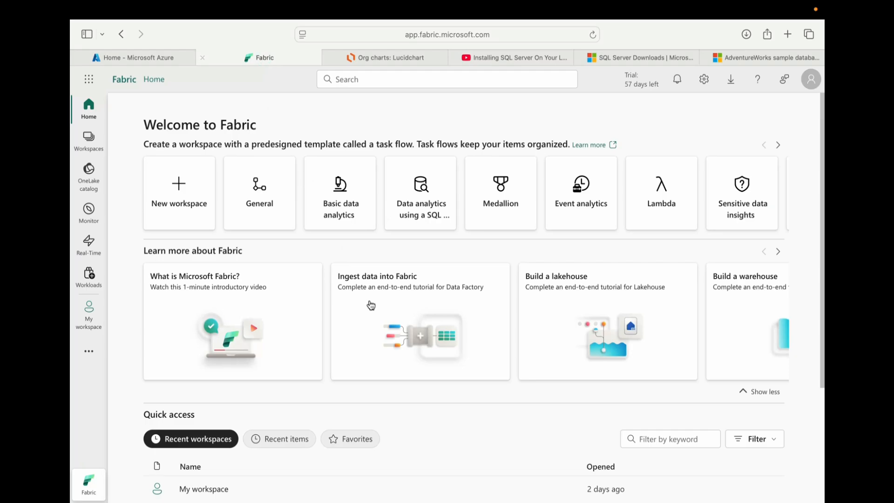
mouse_move(242, 498)
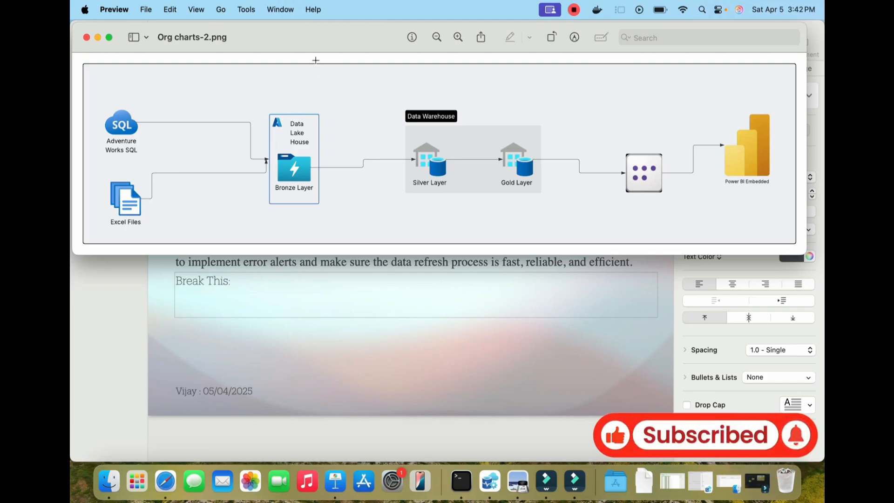
Step: Move the Org charts-2.png diagram down to read the scenario text, then go back to the browser
drag(325, 42, 327, 271)
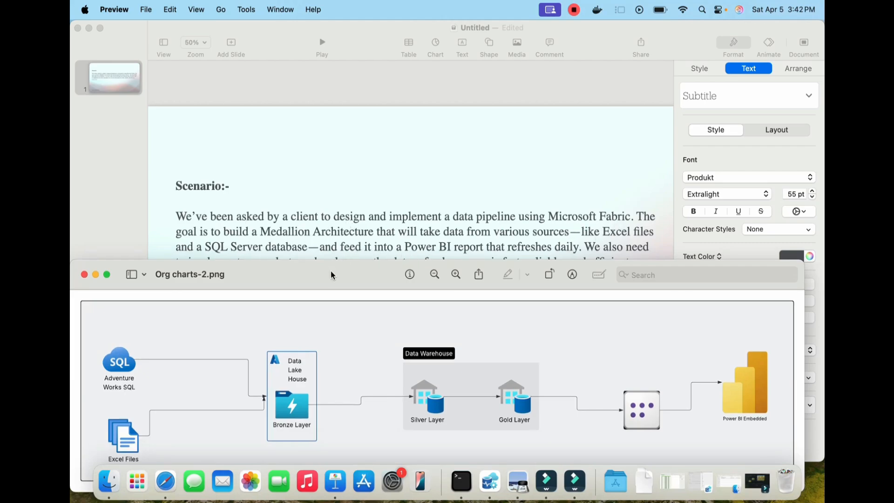
mouse_move(330, 272)
mouse_down()
mouse_move(331, 295)
mouse_move(336, 279)
mouse_up()
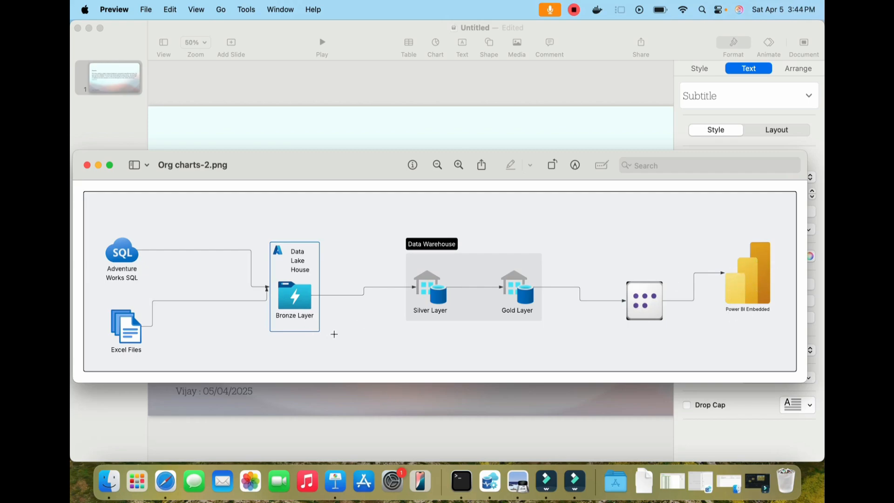
click(166, 483)
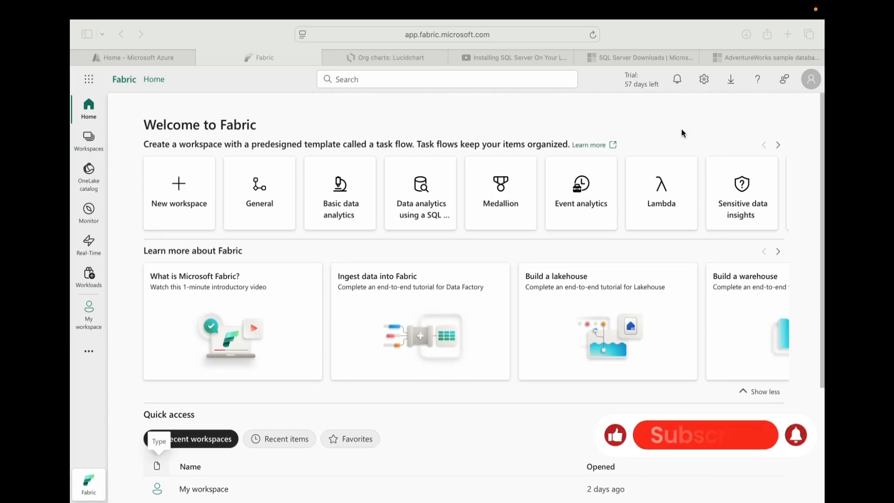
Step: Open the Details view of the Medallion task flow template and its nine tasks
scroll(711, 141, down, 1)
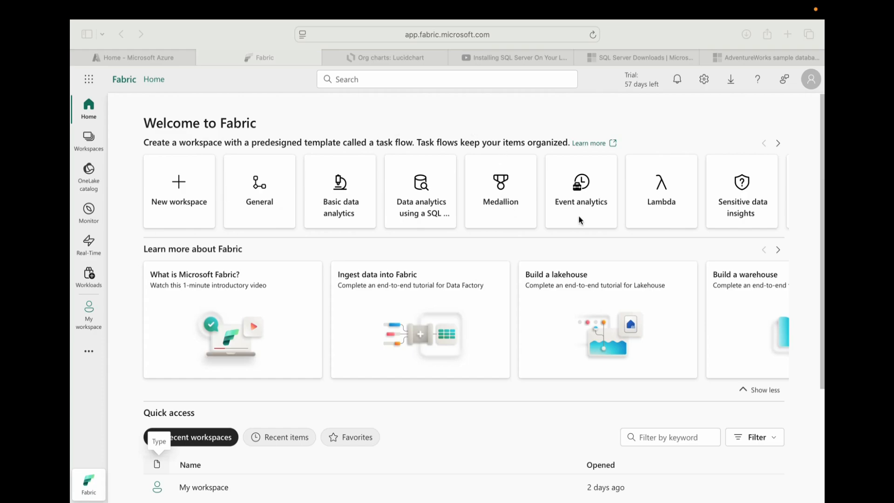
click(509, 208)
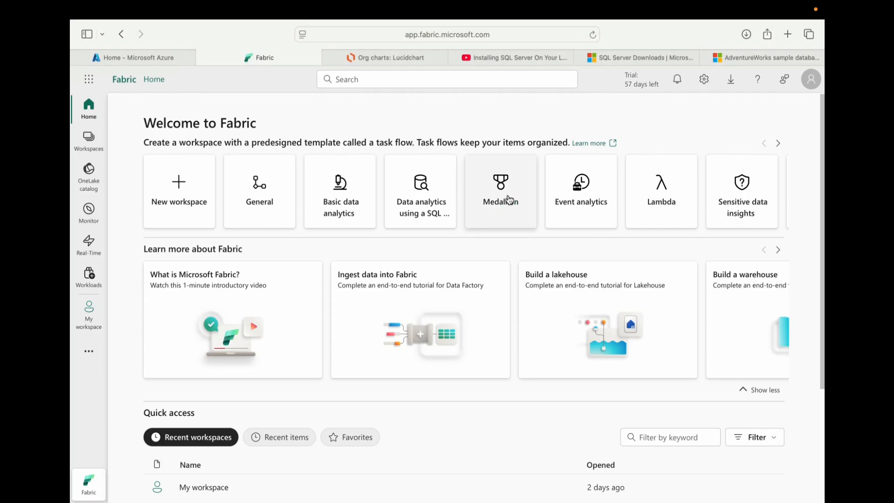
click(509, 199)
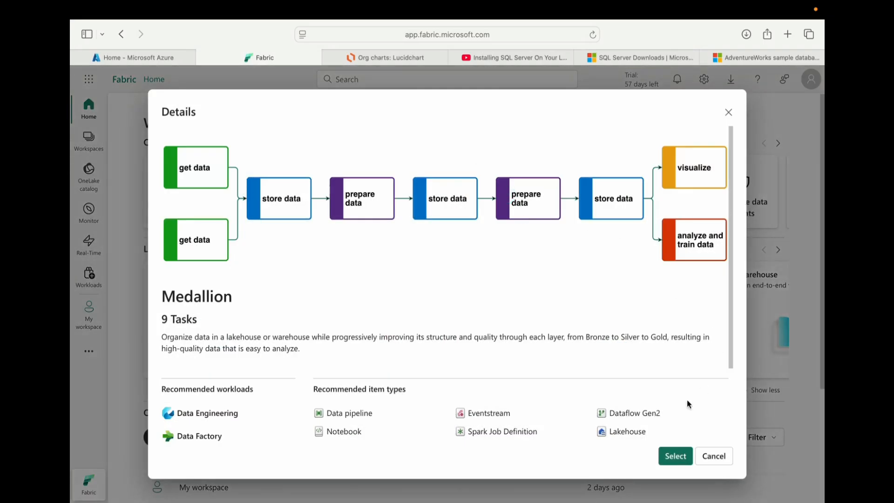
Step: Choose the Medallion template for the new Advantureworks_SQL_PBI workspace
click(676, 455)
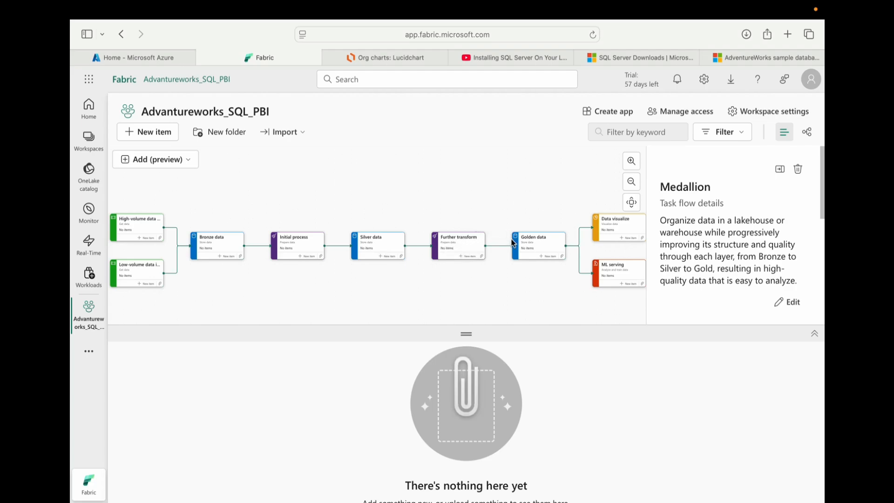
Step: Select the ML serving card in the task flow and delete it
scroll(553, 249, up, 1)
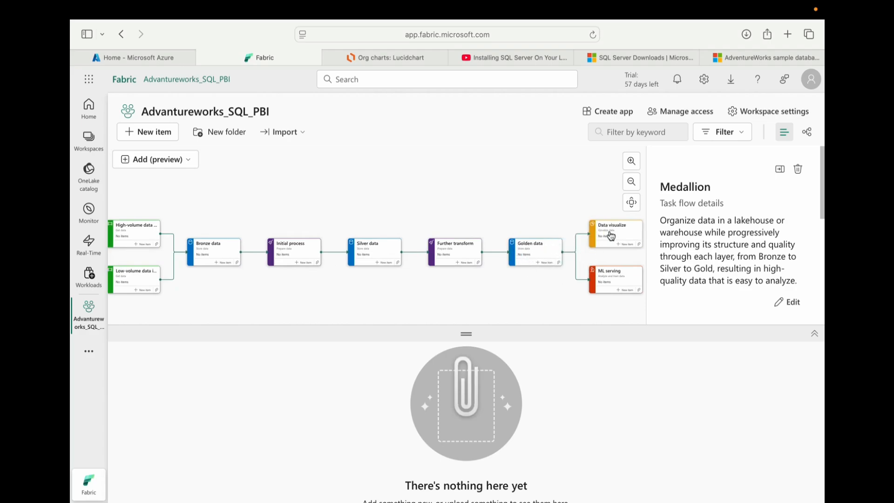
scroll(618, 233, up, 1)
scroll(617, 233, up, 2)
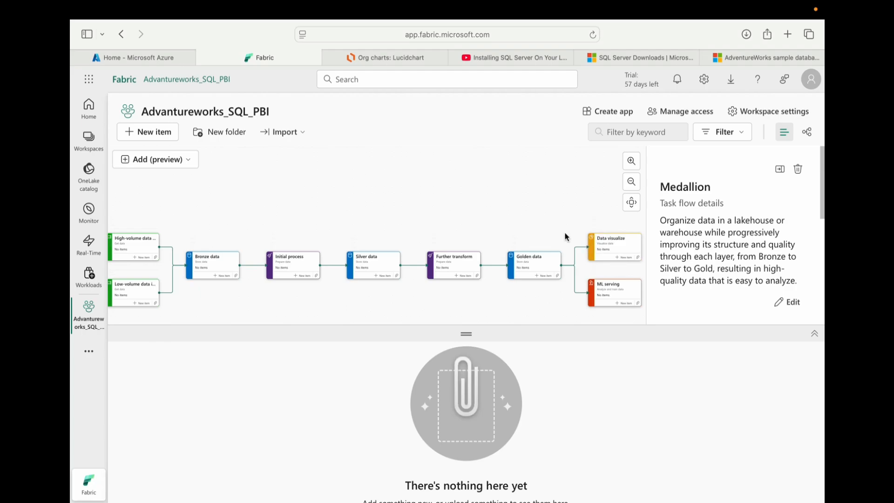
click(614, 293)
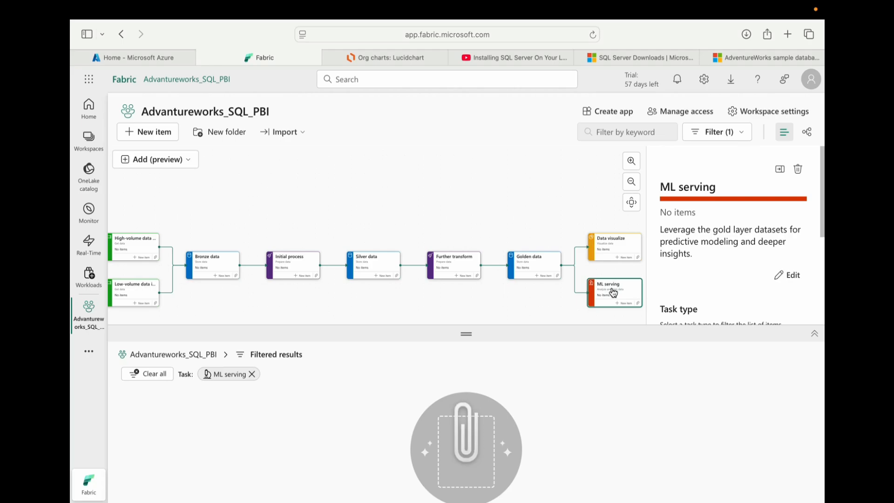
key(Delete)
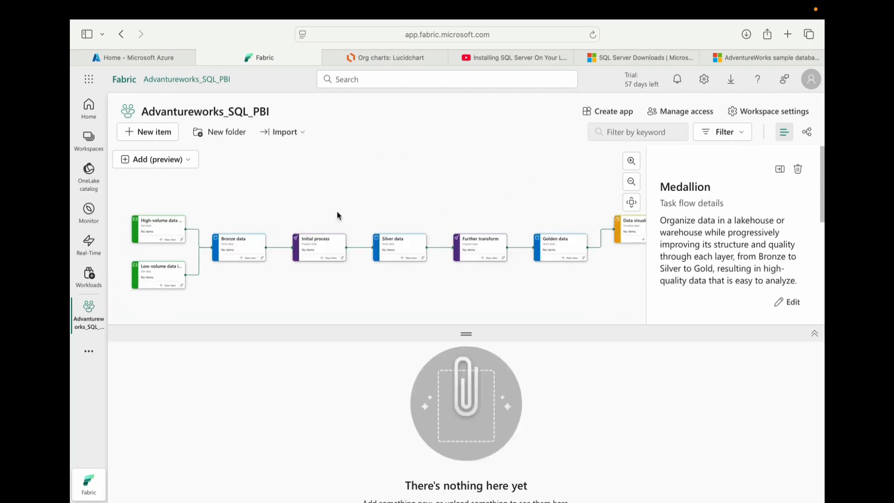
scroll(261, 281, up, 1)
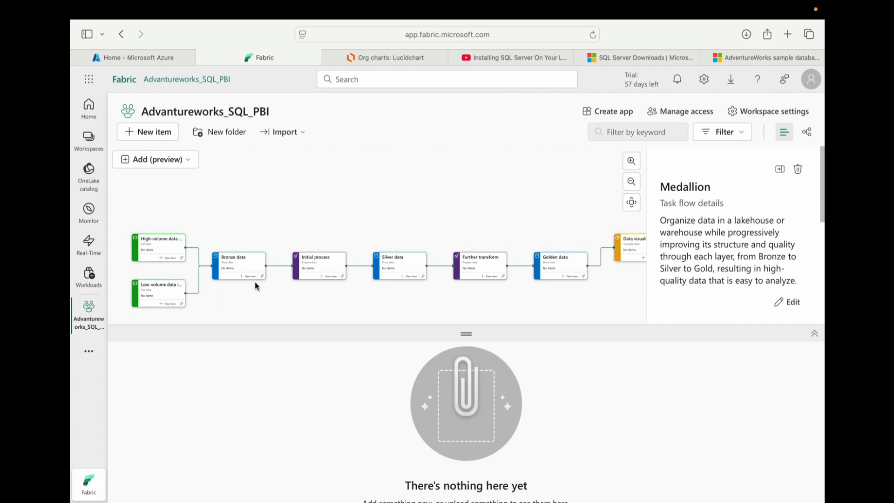
scroll(255, 282, down, 1)
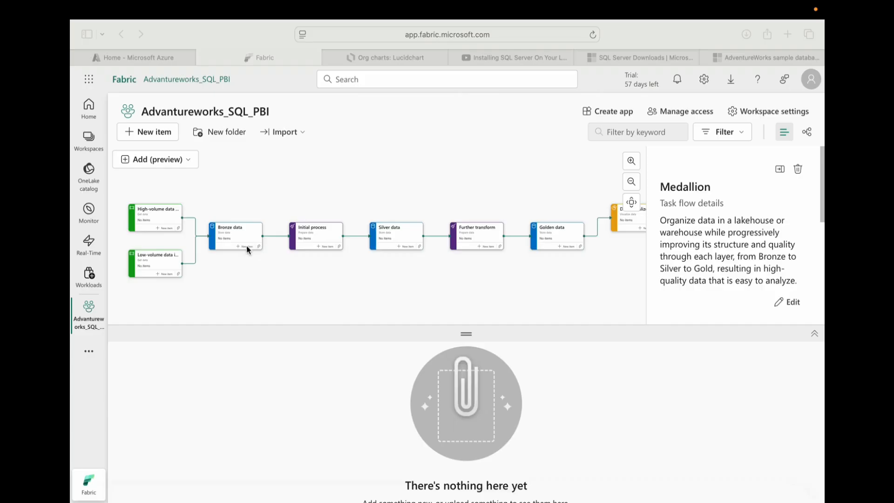
click(247, 247)
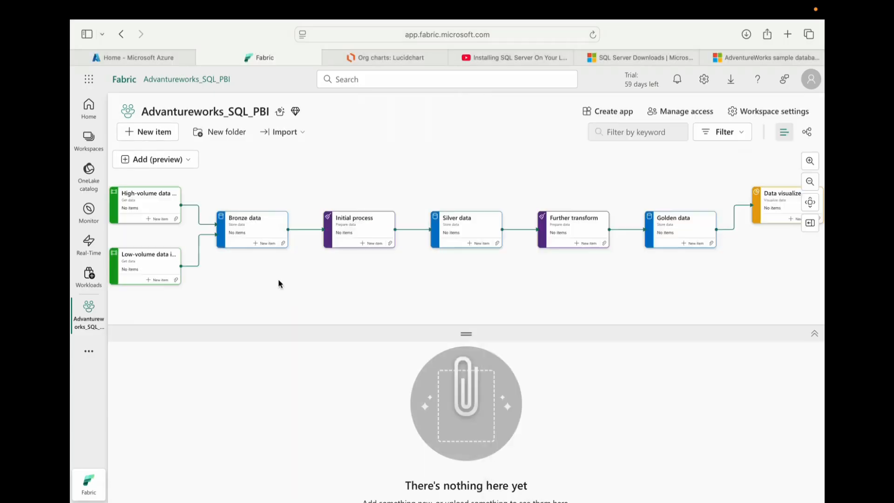
Step: Create the bronze_layer lakehouse from the Bronze data task and return to the workspace
click(266, 244)
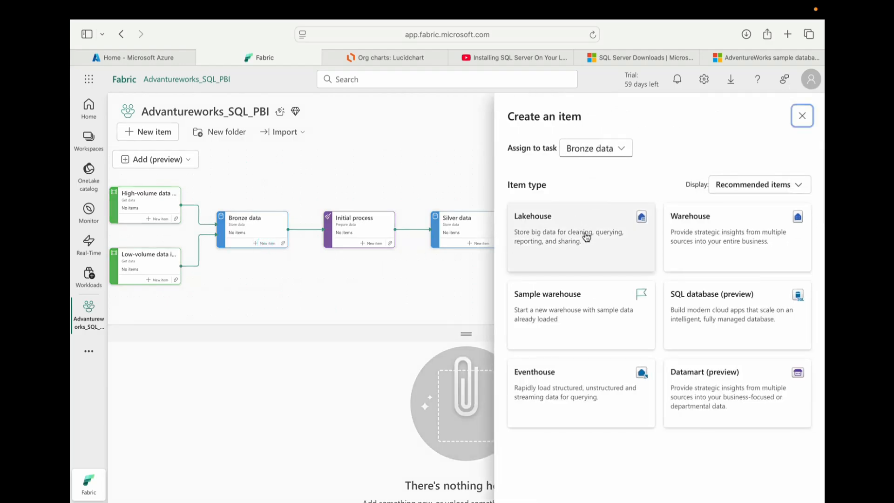
click(584, 235)
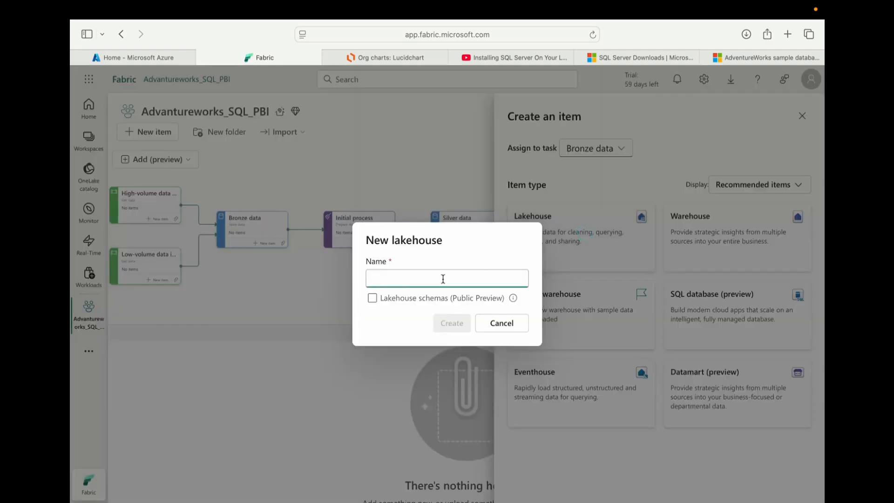
text(bro)
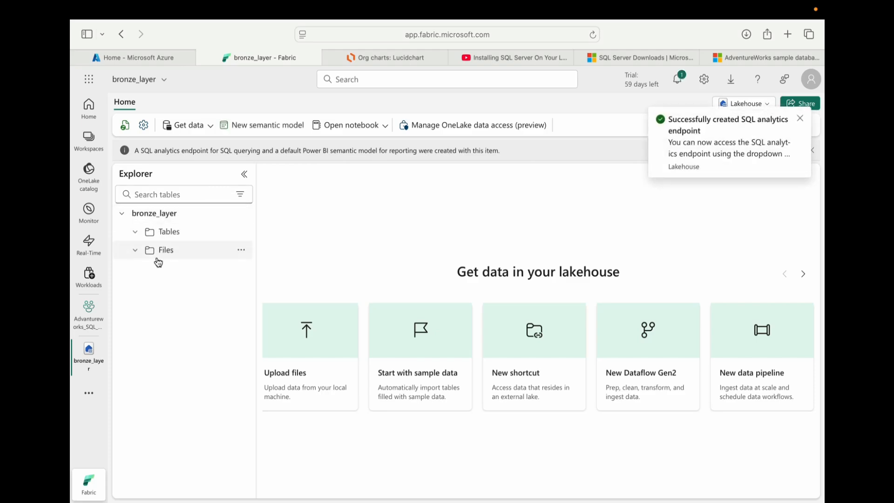
click(138, 233)
click(800, 119)
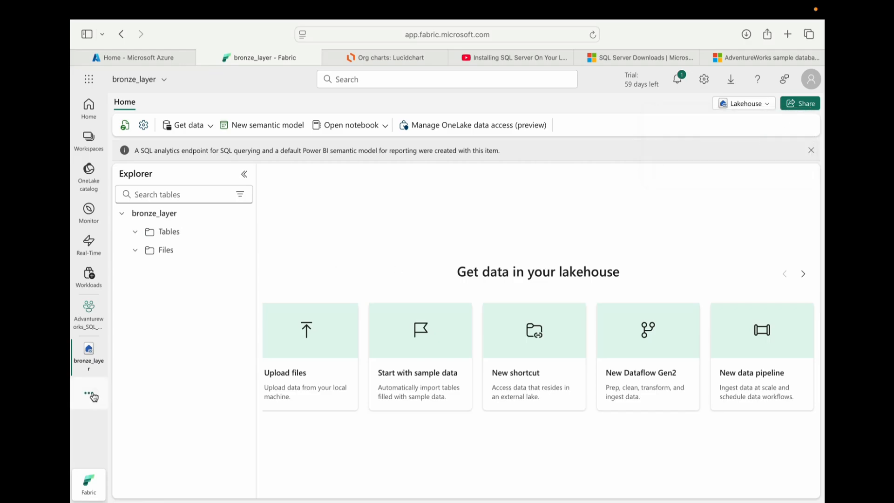
click(88, 311)
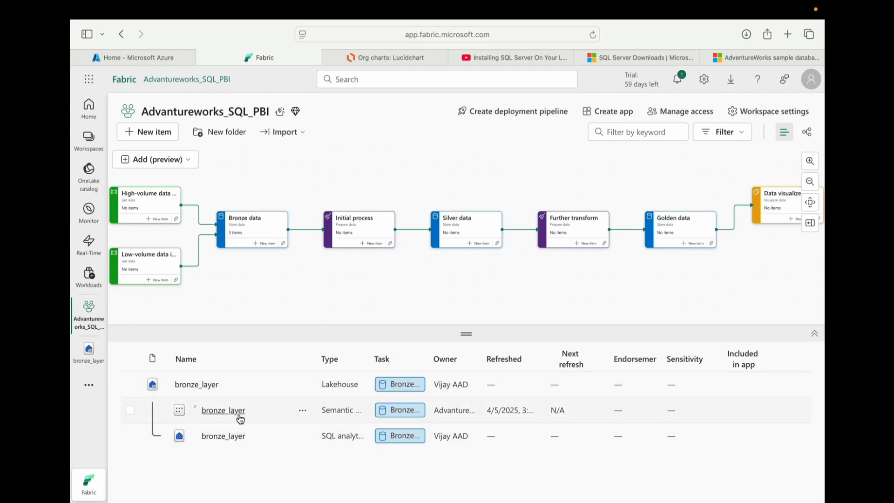
Step: Assign bronze_layer to Bronze data, then start a new item for Silver data
click(229, 223)
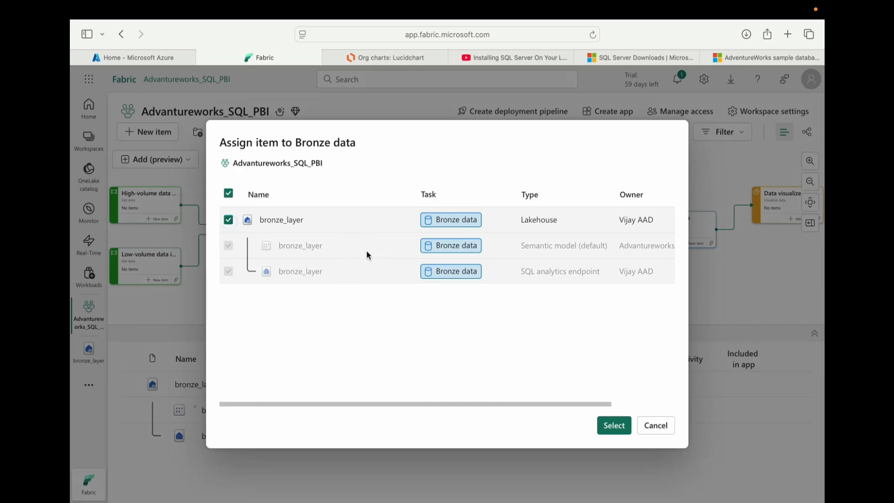
click(614, 425)
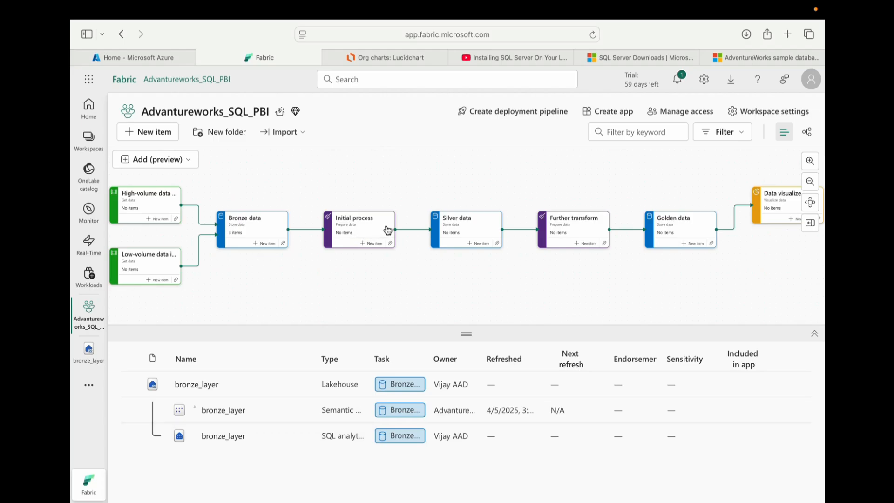
click(463, 235)
click(482, 244)
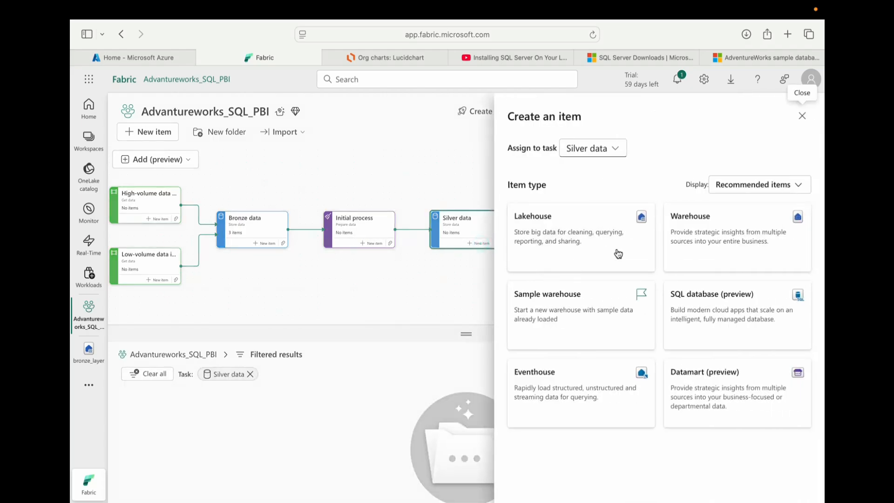
Step: Create a warehouse named Silver_DWH for the Silver data task
click(731, 256)
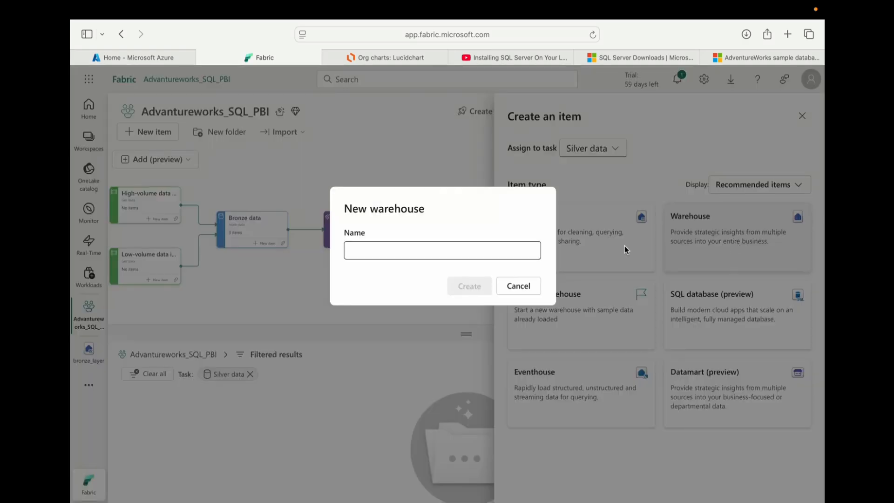
click(475, 253)
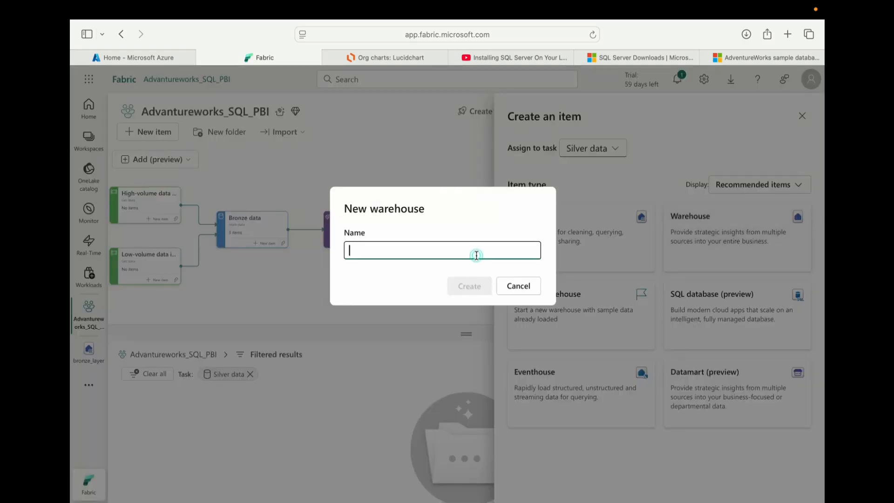
text(Silver)
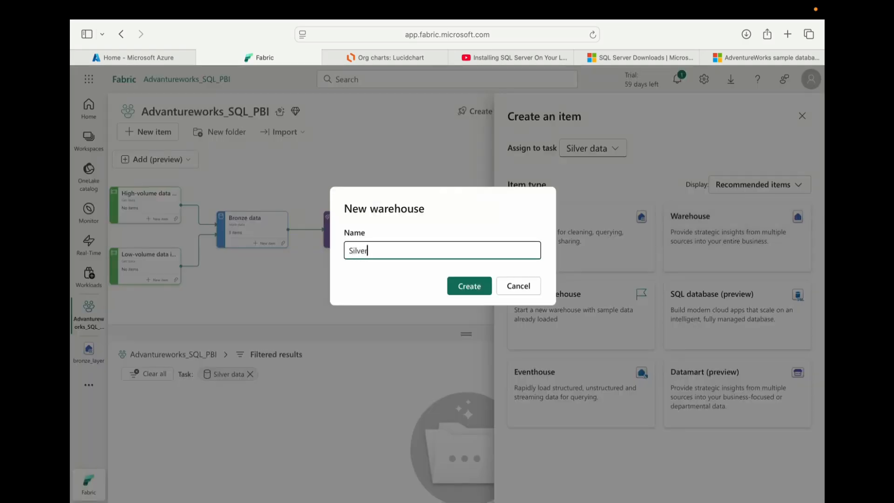
text(_DWH)
click(479, 282)
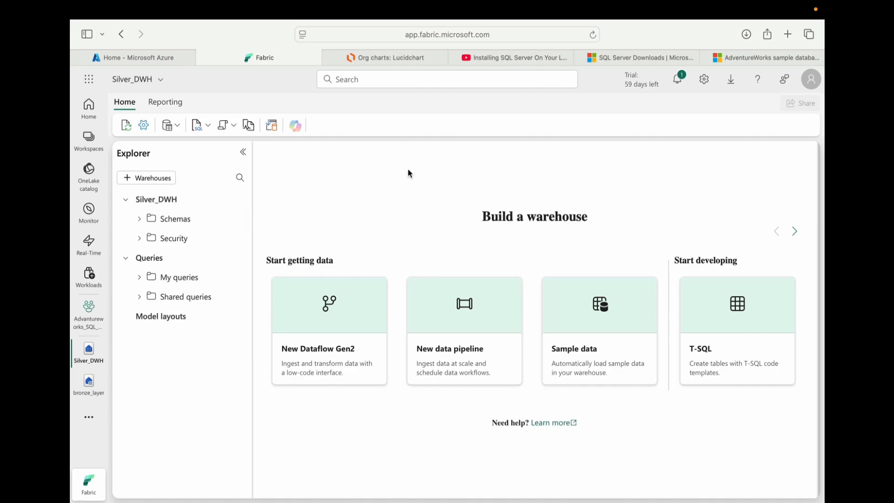
click(140, 220)
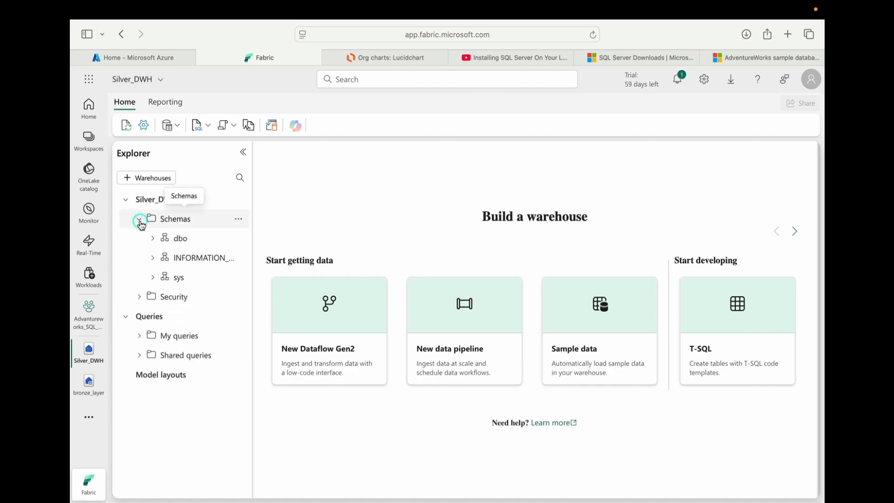
Step: Back in the workspace, assign Silver_DWH to the Silver data task
click(88, 311)
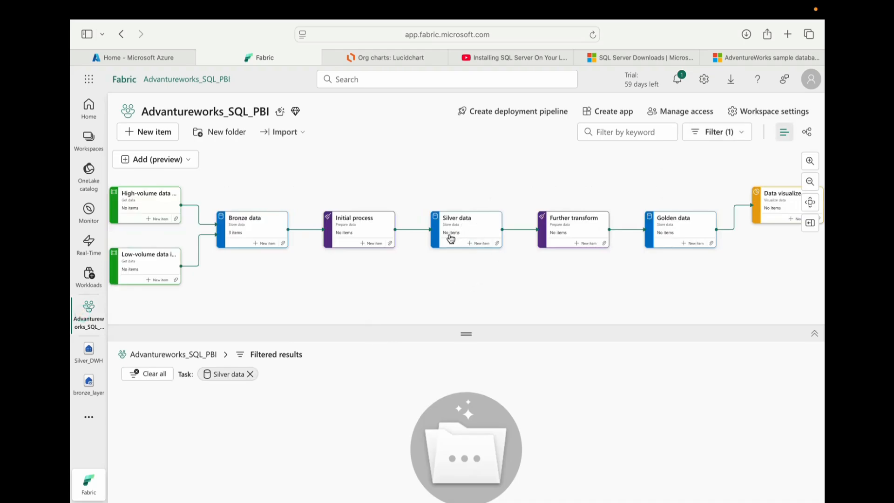
click(498, 243)
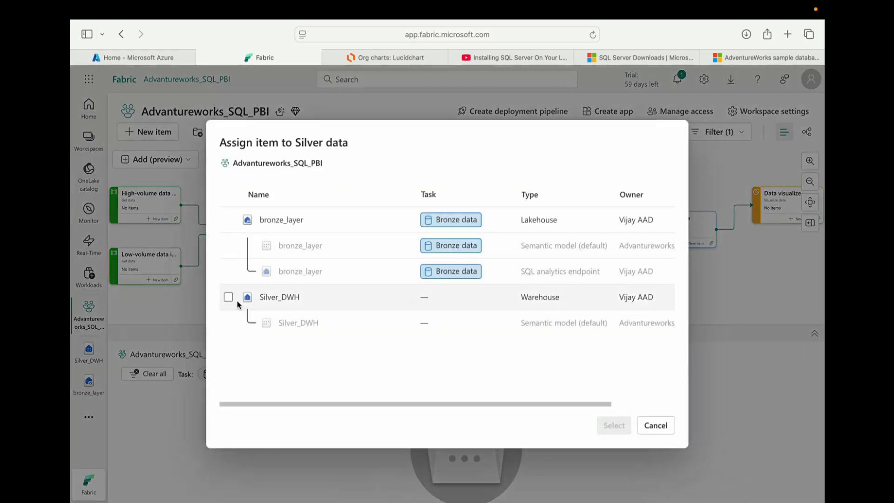
click(228, 298)
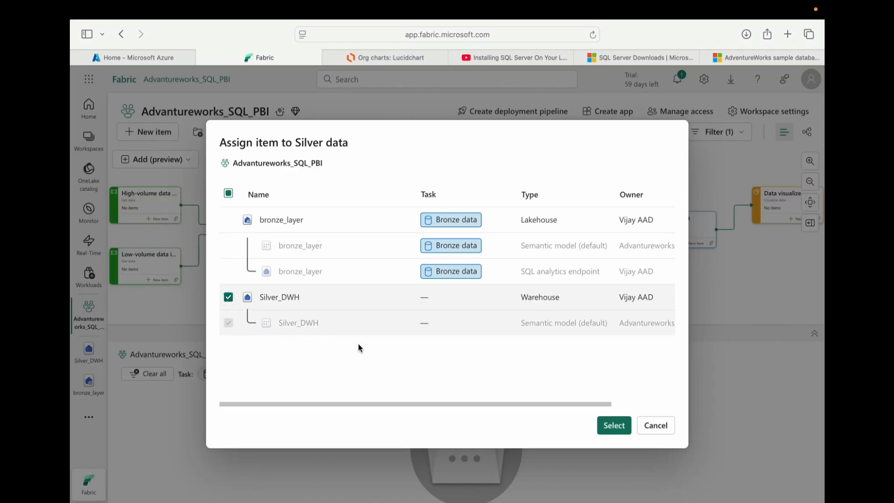
click(610, 425)
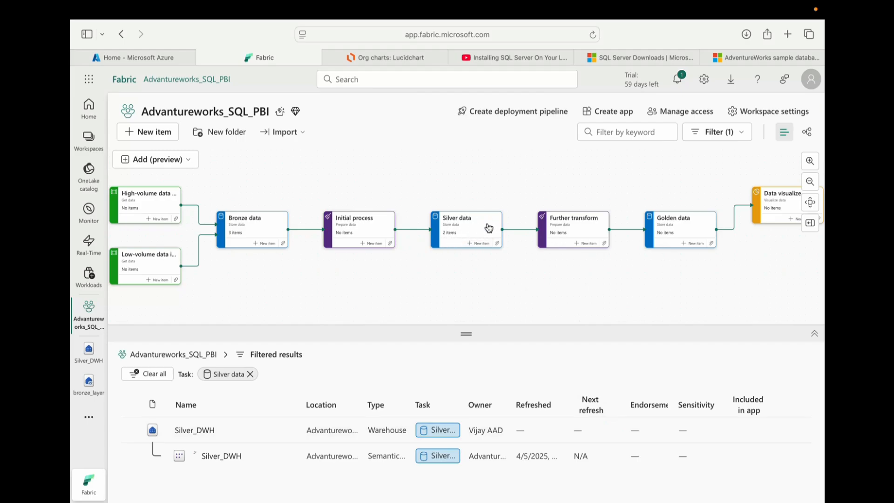
Step: Create a Gold_DWH warehouse for the Golden data task
click(591, 247)
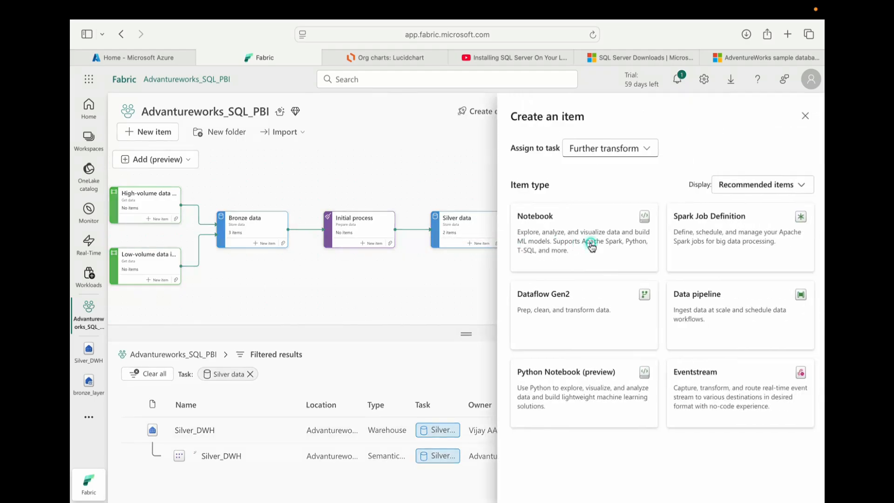
key(Escape)
click(696, 243)
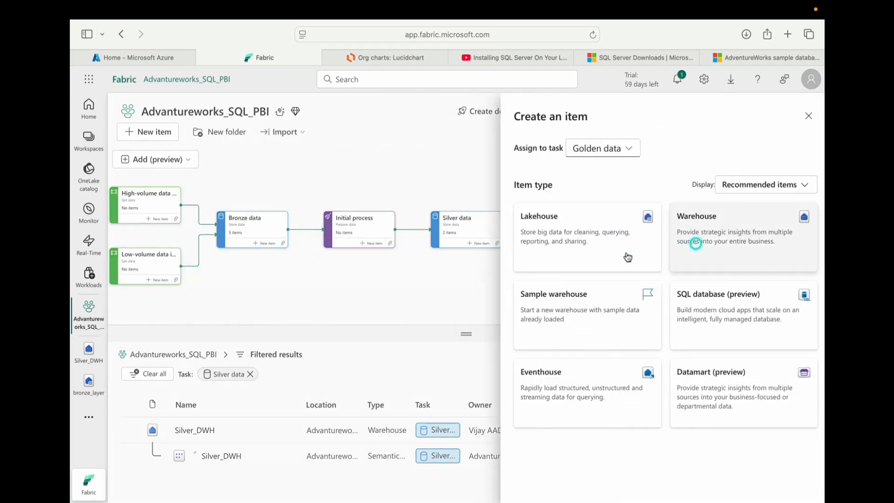
click(687, 227)
text(Gold_DWH)
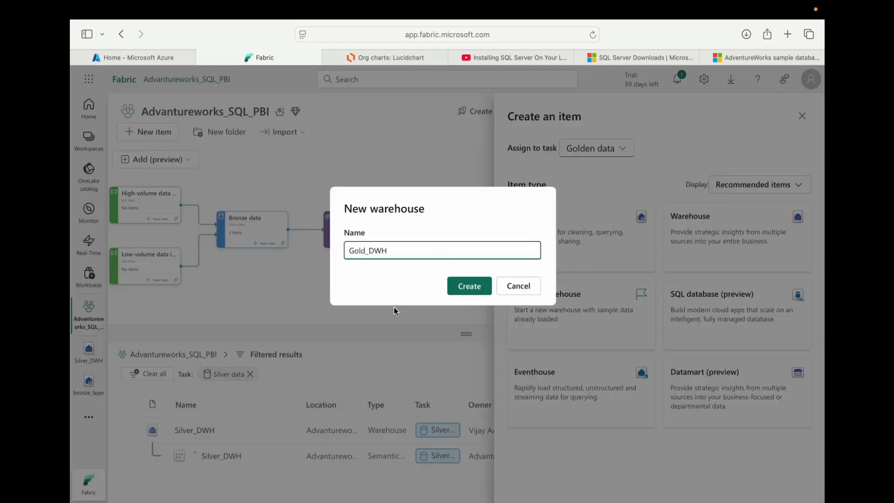
click(467, 286)
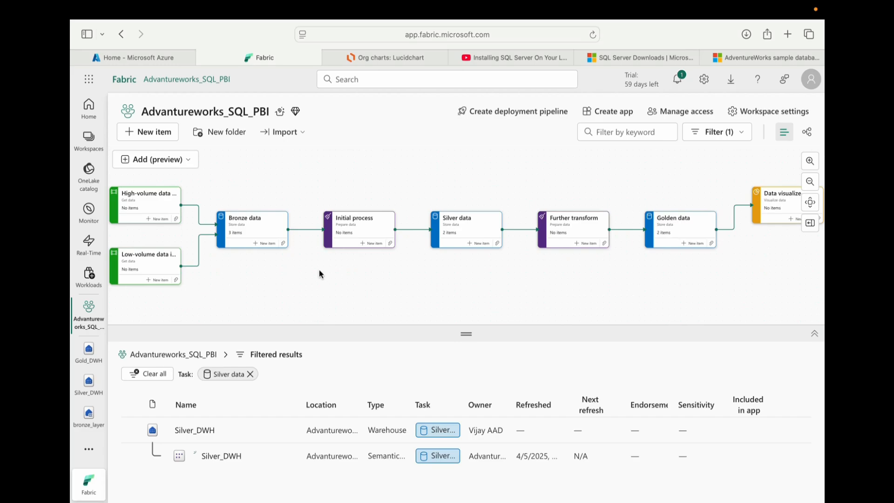
Step: Delete the Initial process and Further transform tasks from the task flow
click(363, 229)
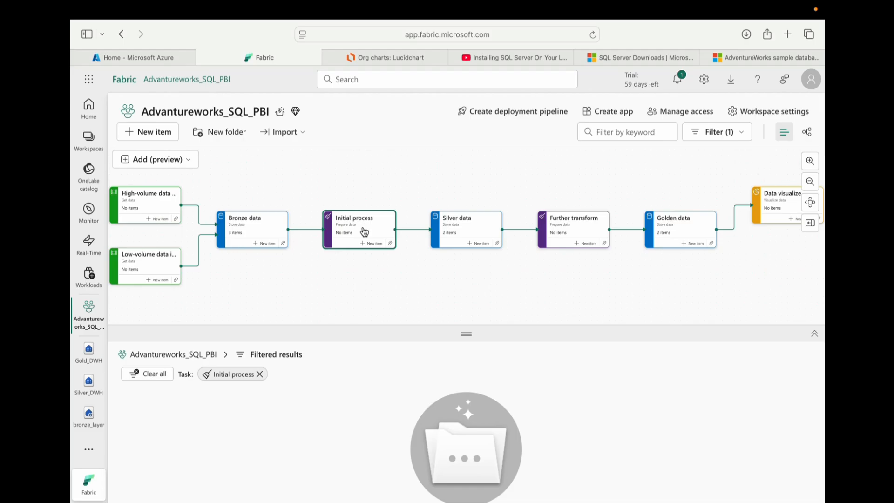
key(Delete)
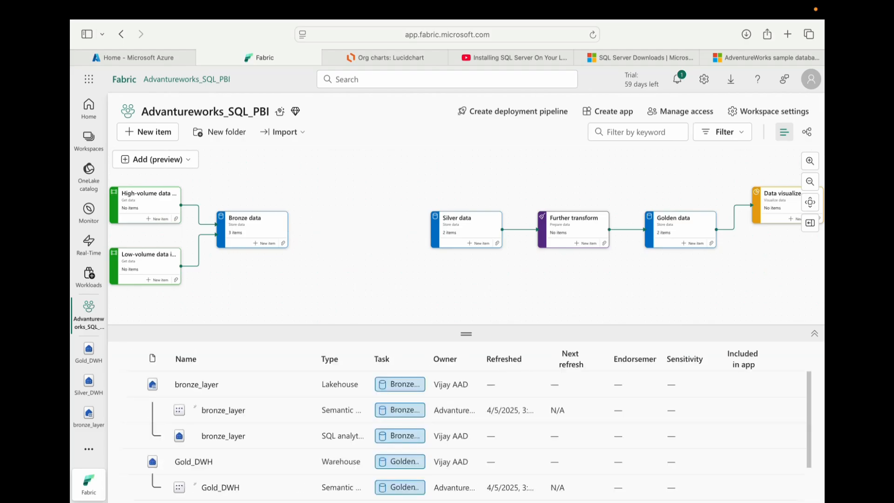
click(570, 235)
key(Delete)
Step: Pan the task flow and list the Golden data task's items
click(271, 231)
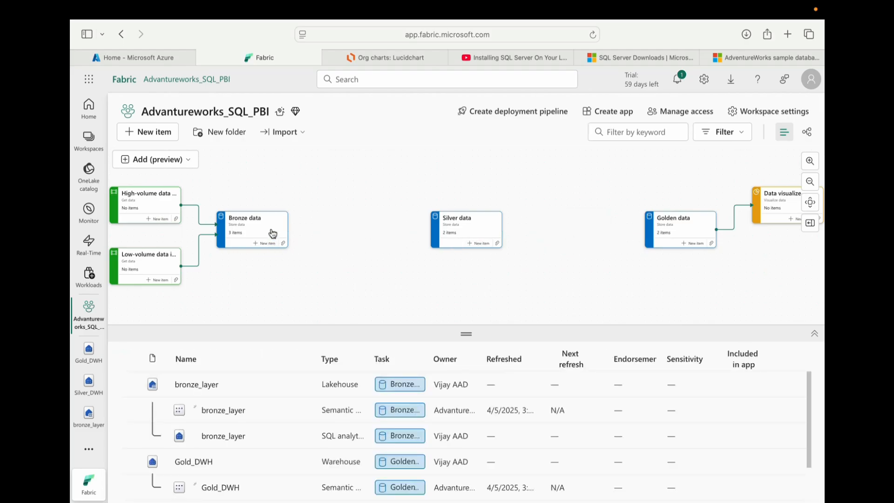
drag(295, 232, 384, 241)
click(695, 226)
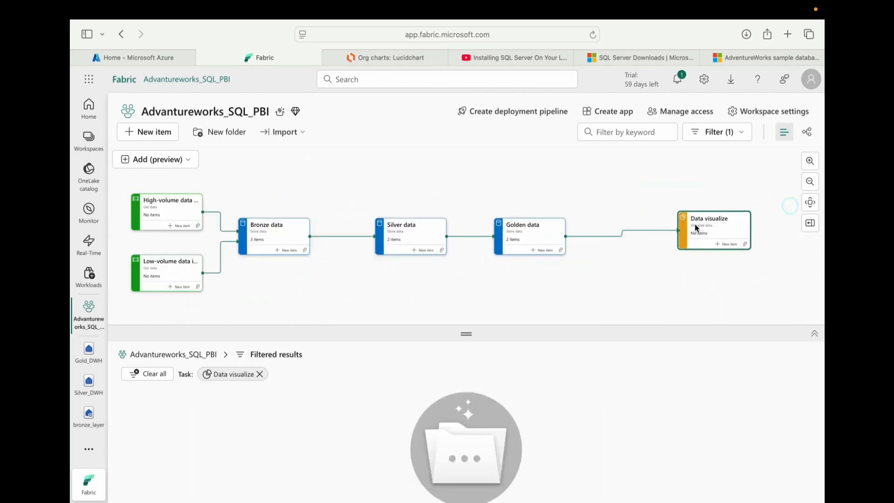
click(531, 238)
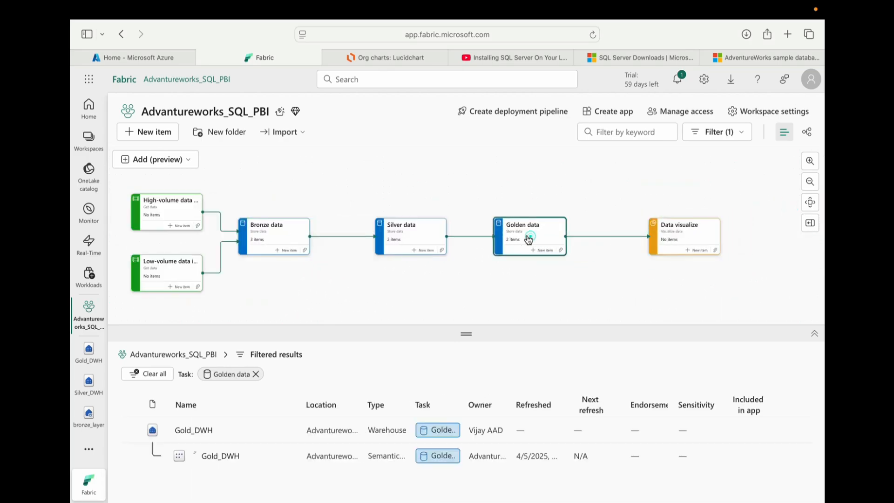
drag(465, 333, 464, 310)
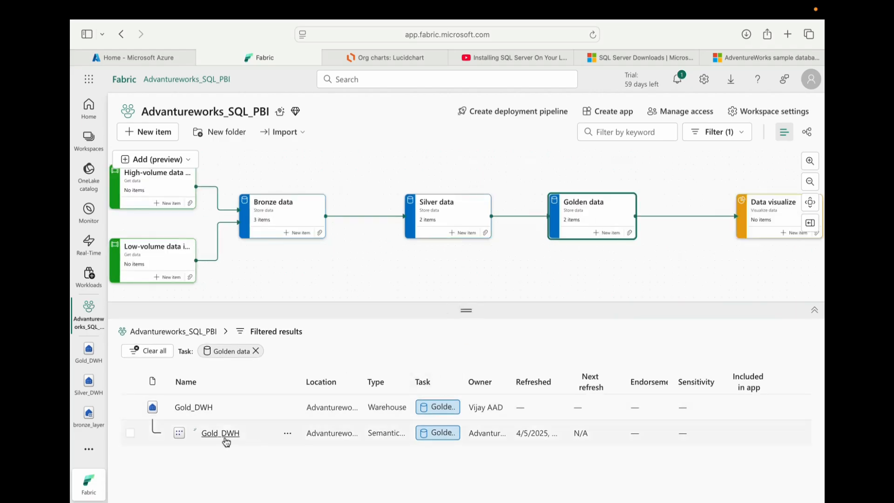
key(super+Tab)
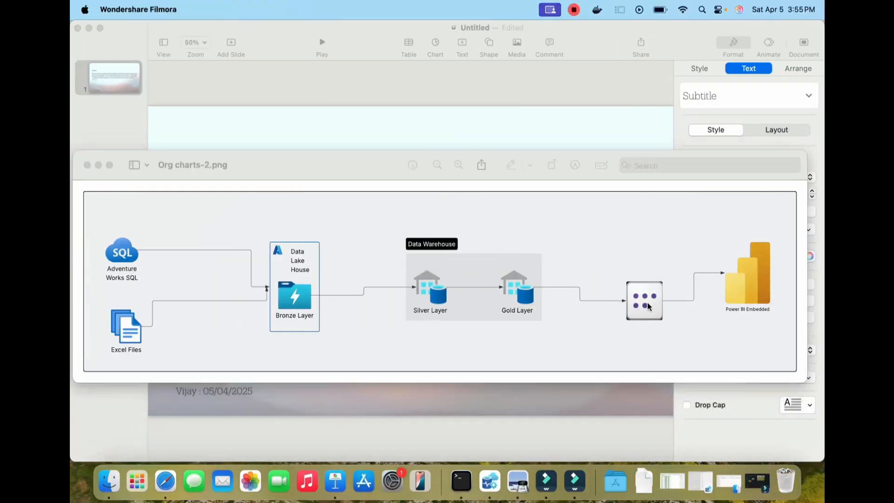
click(643, 334)
key(super+Tab)
key(super+Tab)
key(super+Tab)
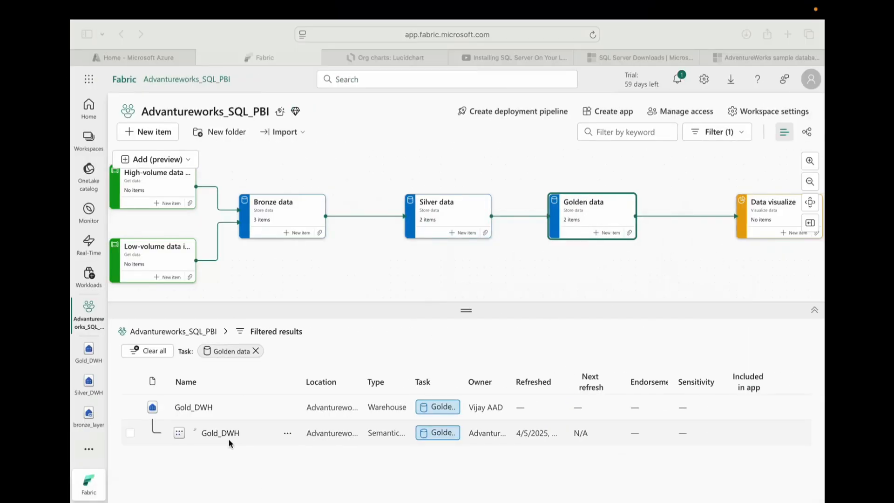
Step: Move the Data visualize task card left, closer to Golden data in the task flow
click(767, 205)
drag(770, 213, 724, 209)
click(532, 266)
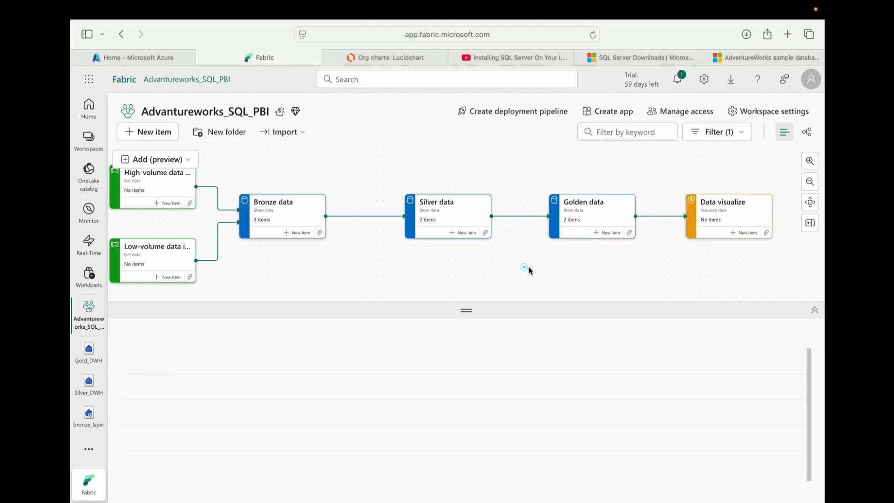
Step: Open the Gold_DWH warehouse from Golden data's items, then return to the Advantureworks_SQL_PBI workspace
click(581, 215)
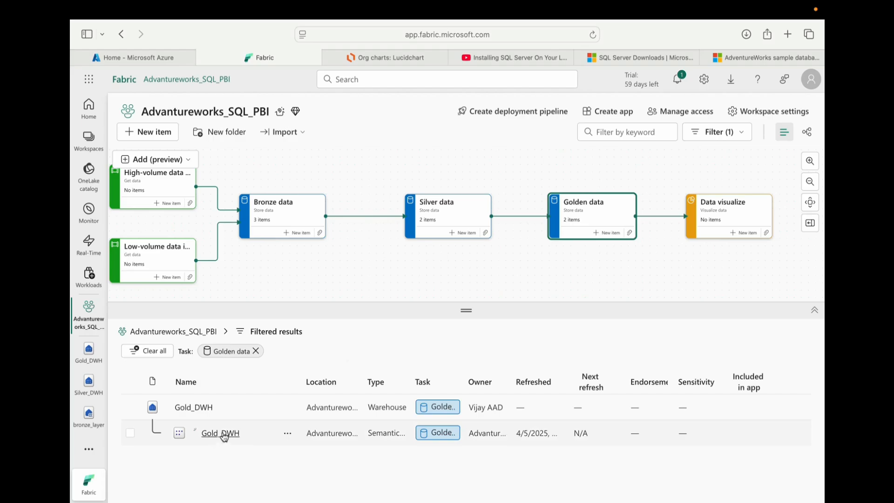
click(198, 408)
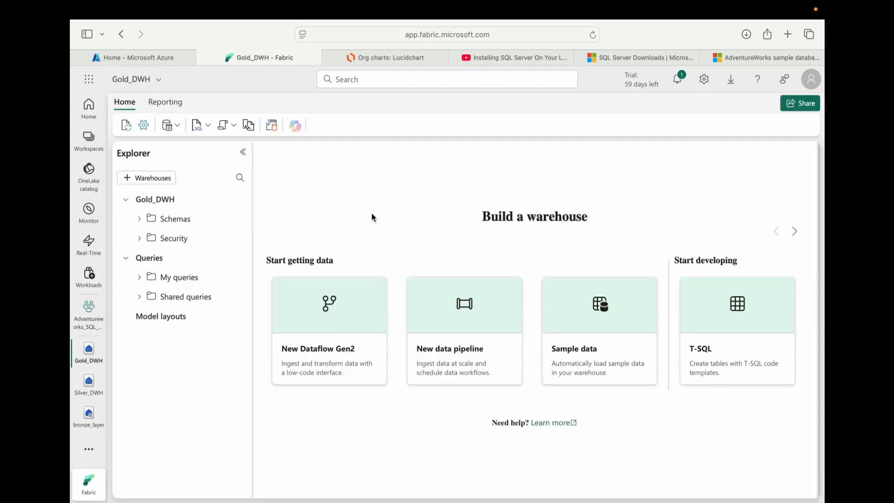
click(89, 312)
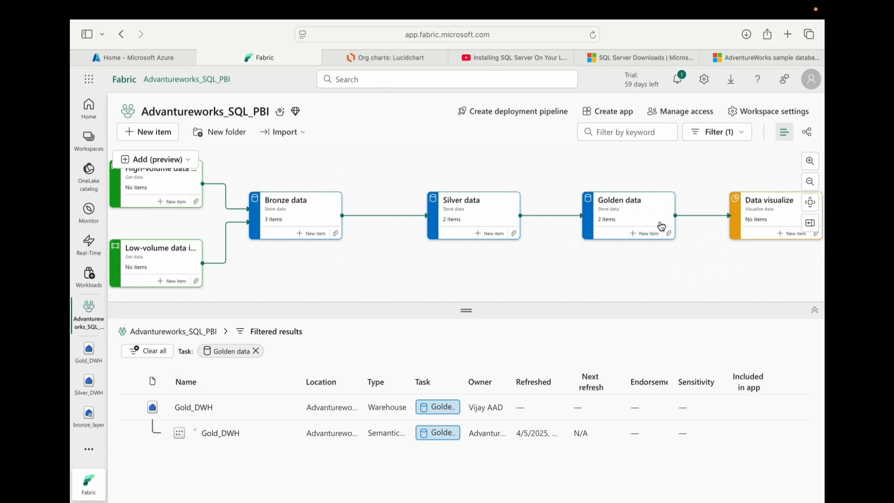
Step: Add a Prepare data task to the flow, leaving it with no assigned items
click(189, 160)
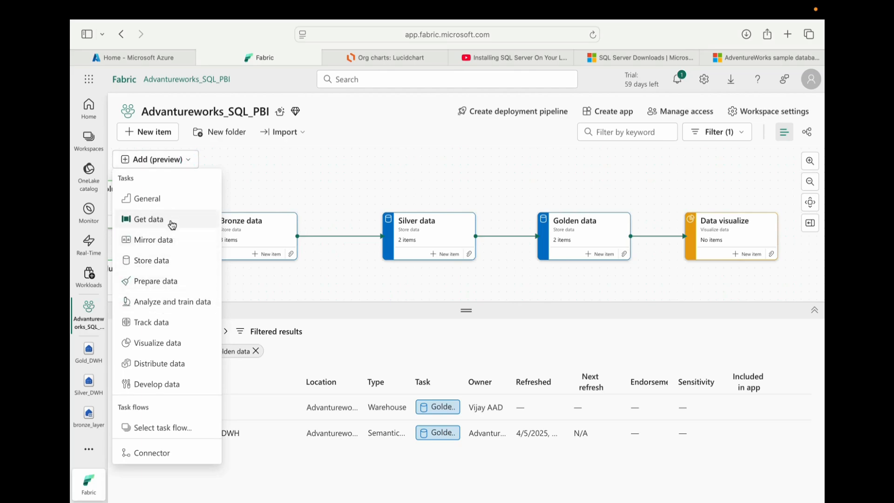
click(171, 283)
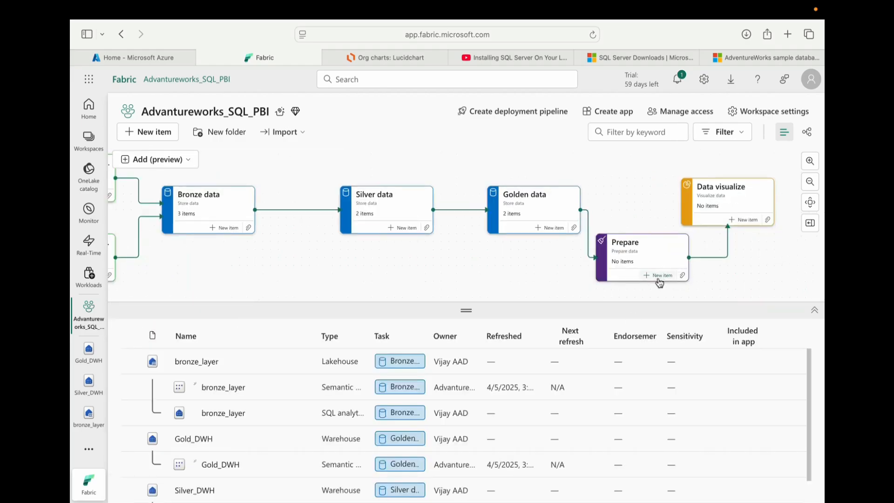
click(645, 257)
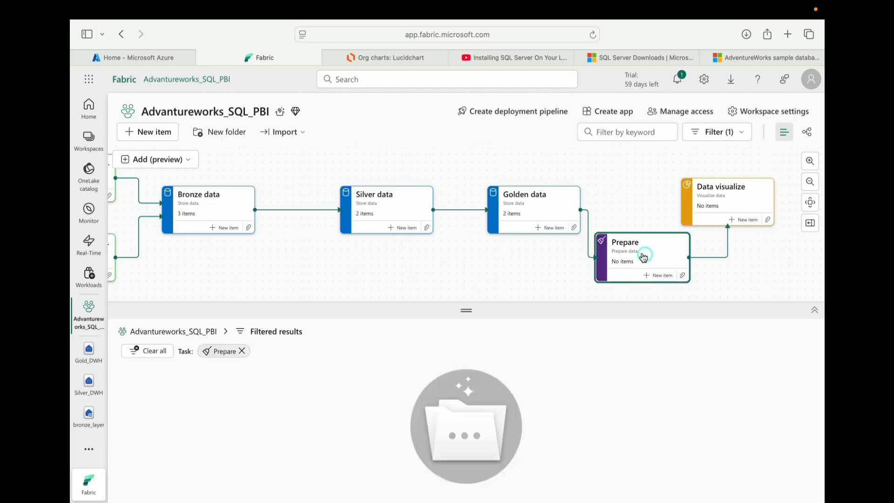
click(683, 276)
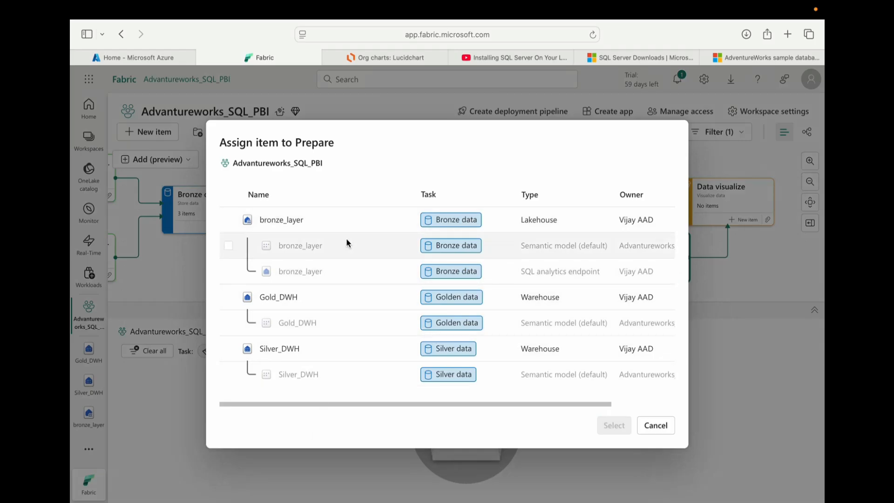
click(655, 431)
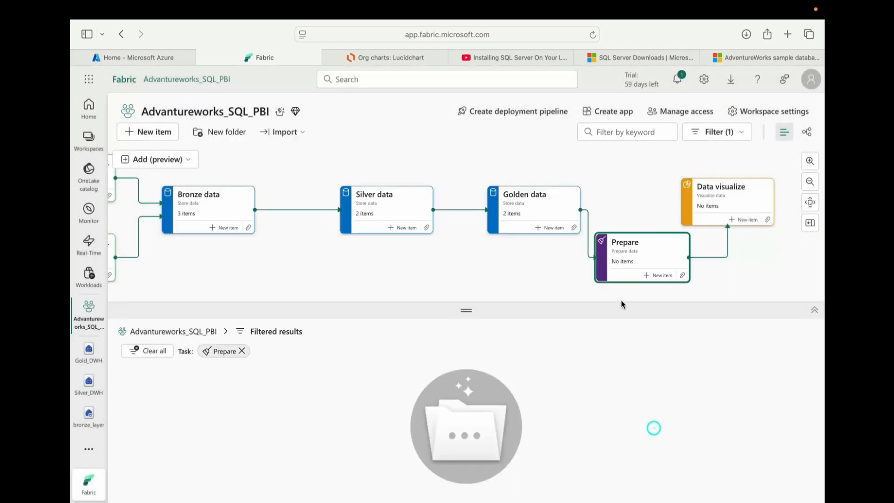
Step: Deselect Prepare and list the Golden data task's items
click(514, 282)
click(537, 214)
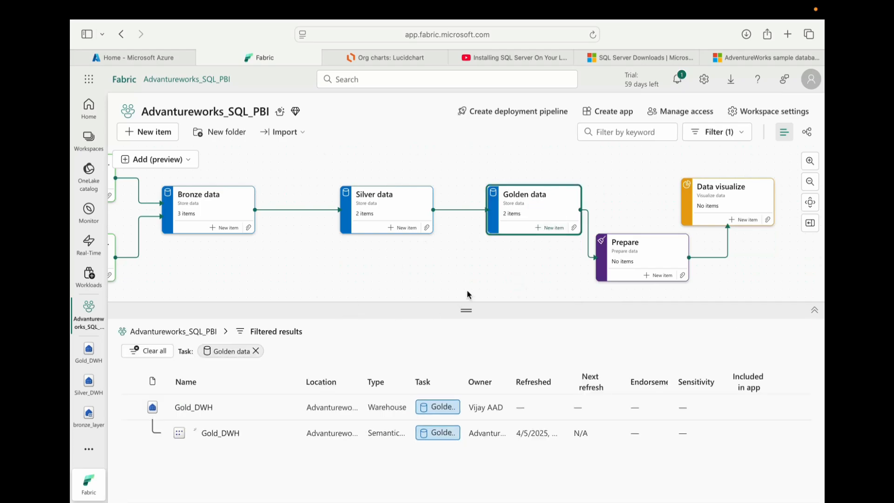
scroll(544, 214, up, 1)
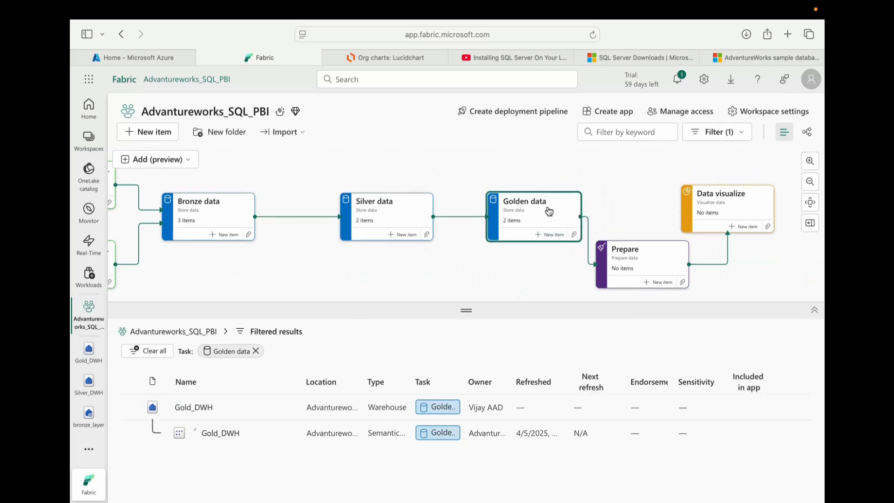
scroll(548, 210, down, 1)
scroll(532, 203, up, 1)
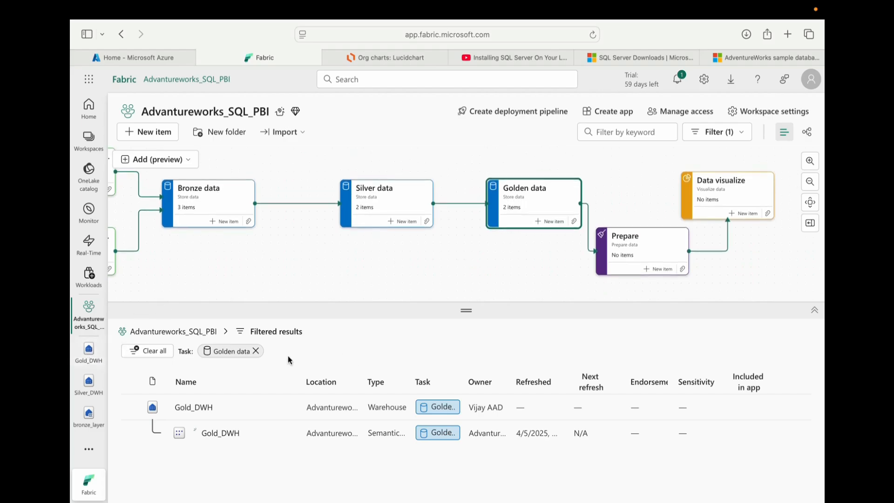
Step: Open the Gold_DWH warehouse and expand Schemas, dbo and Tables in its explorer
click(194, 408)
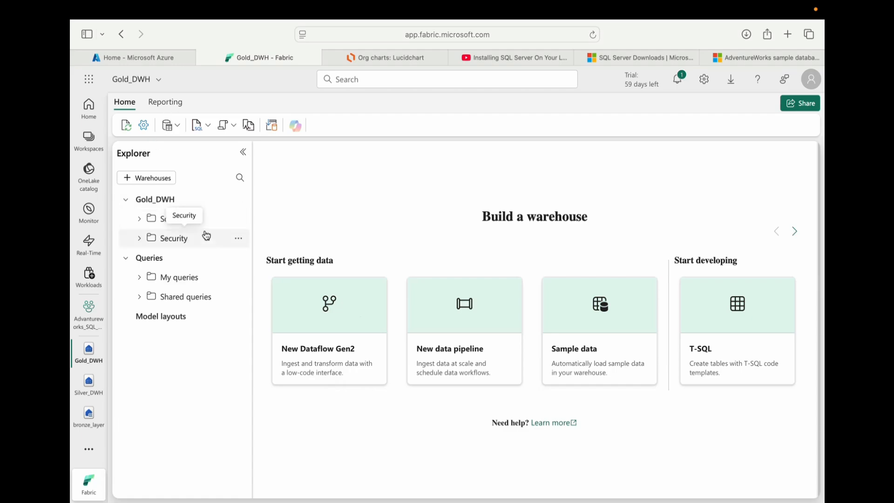
click(166, 103)
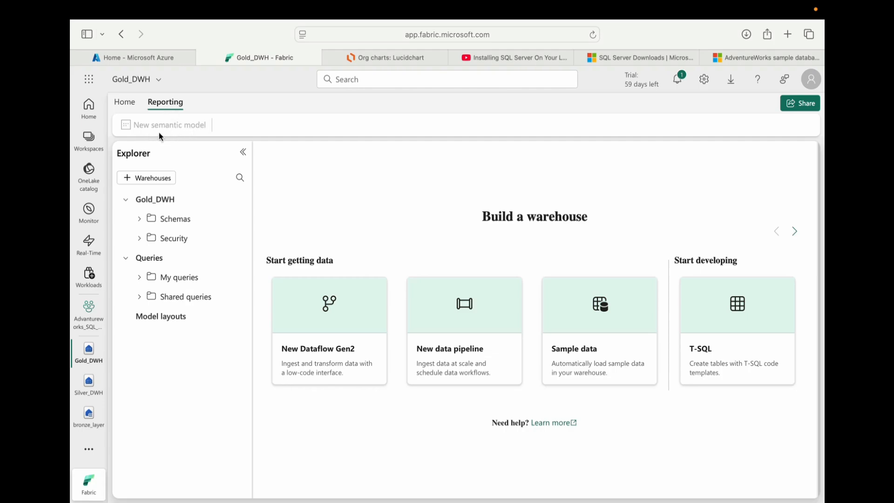
click(125, 105)
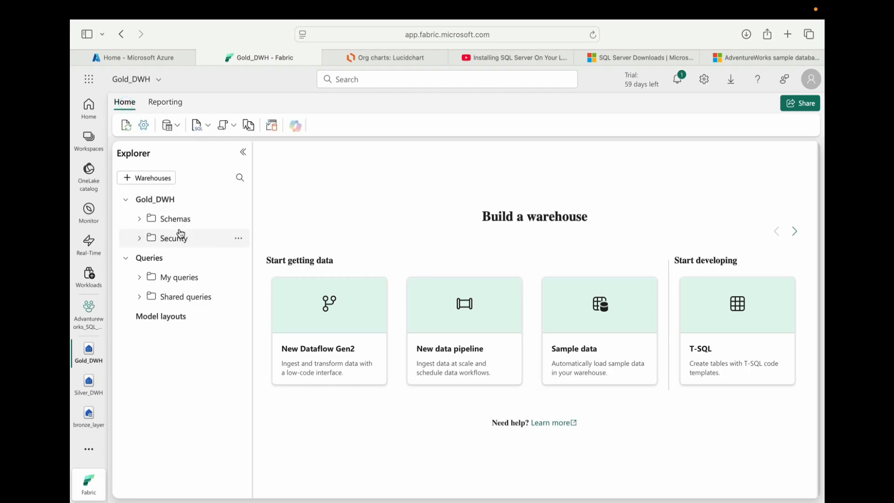
click(140, 219)
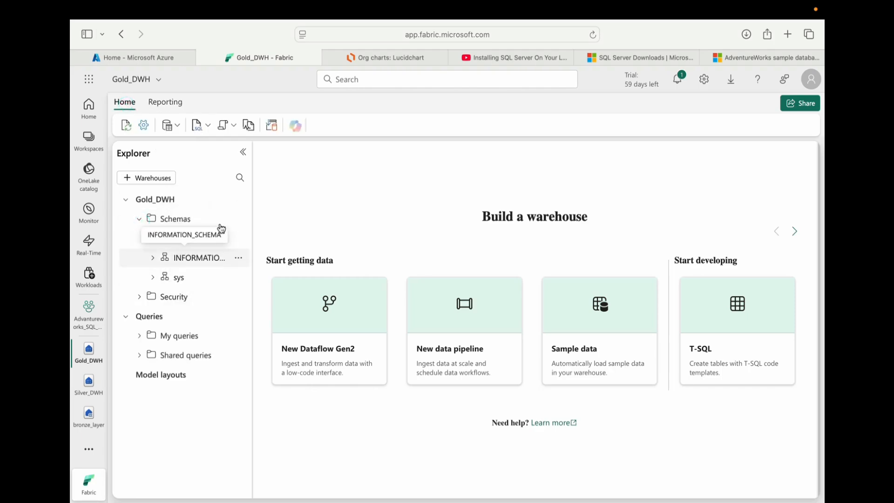
click(156, 239)
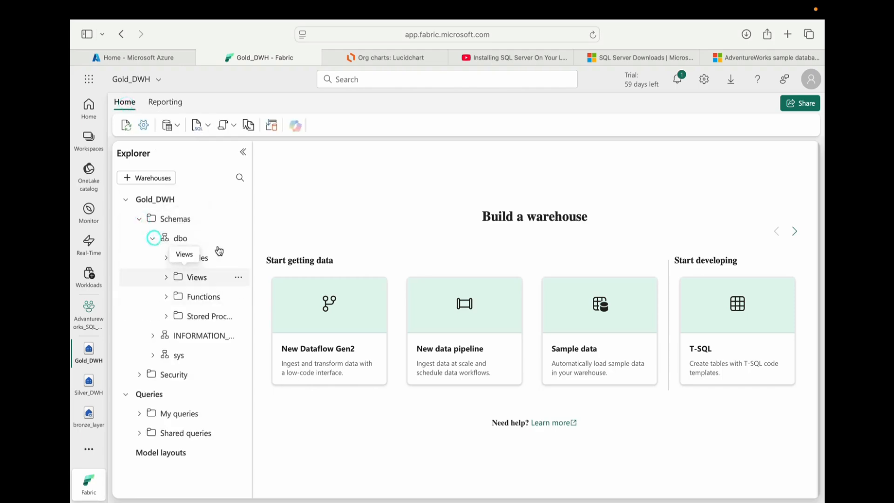
click(166, 258)
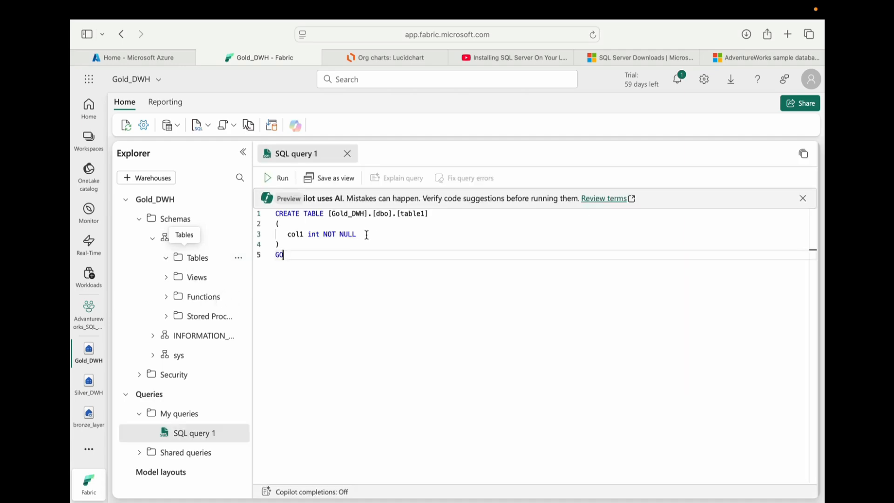
Step: Rename the template's table1 to emp in the CREATE TABLE script
click(360, 234)
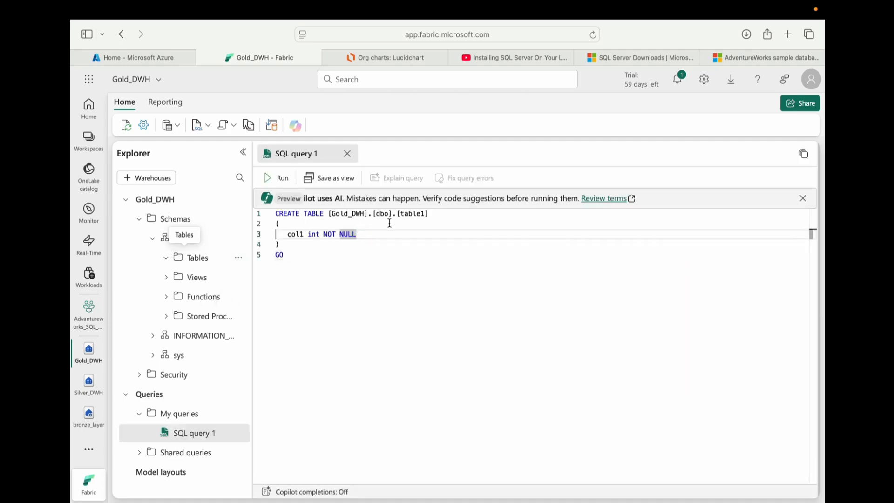
click(408, 216)
text(emp)
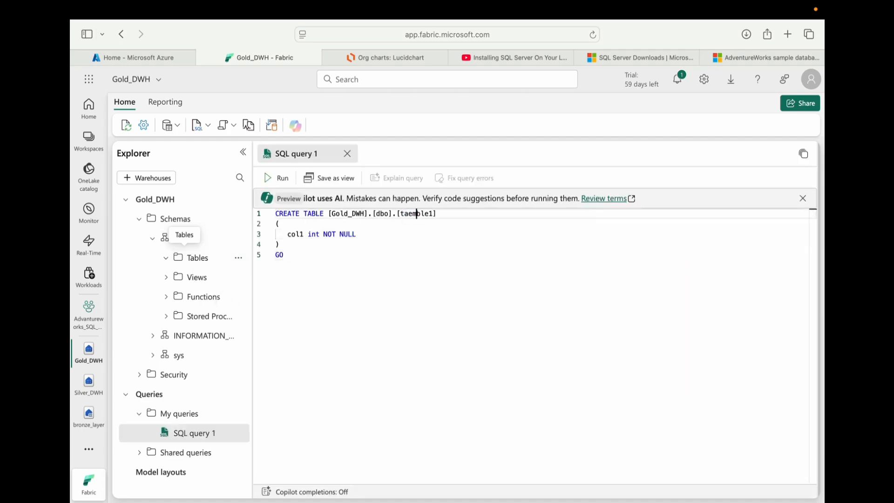
double_click(421, 213)
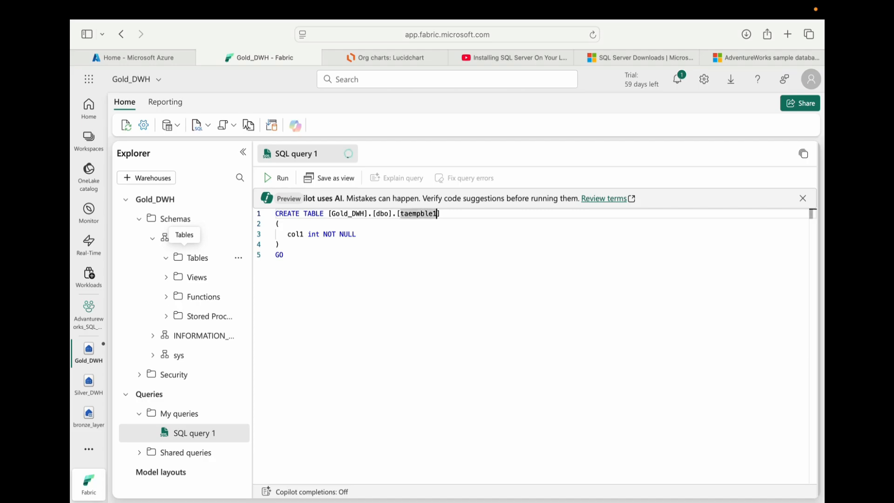
text(em)
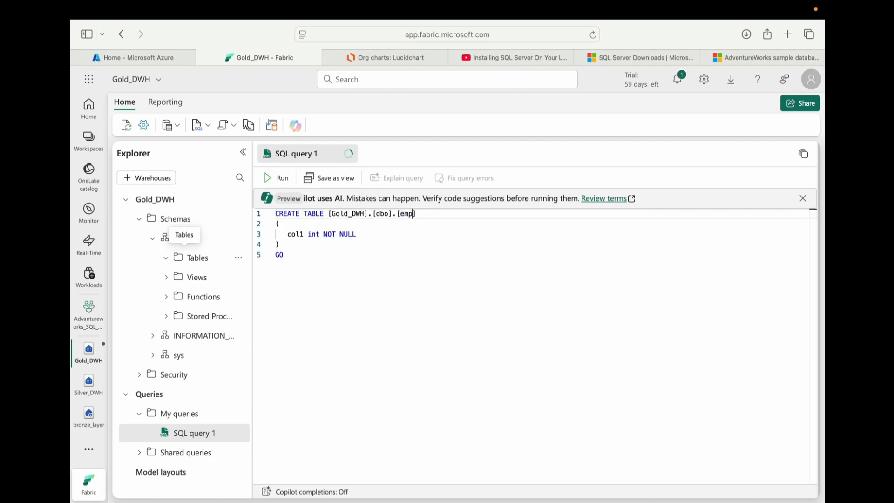
Step: Define the columns empid, empname VARCHAR and empph INT in the script
double_click(302, 235)
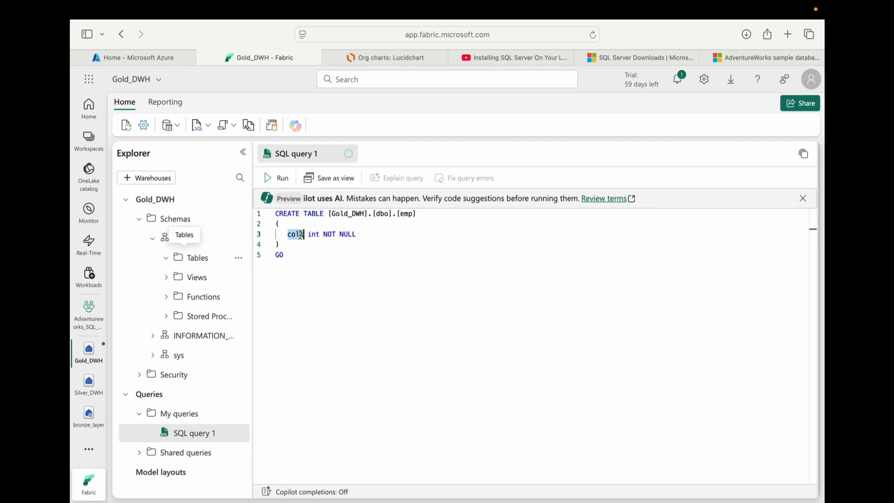
text(empid)
key(End)
text(,)
key(Return)
text(empname)
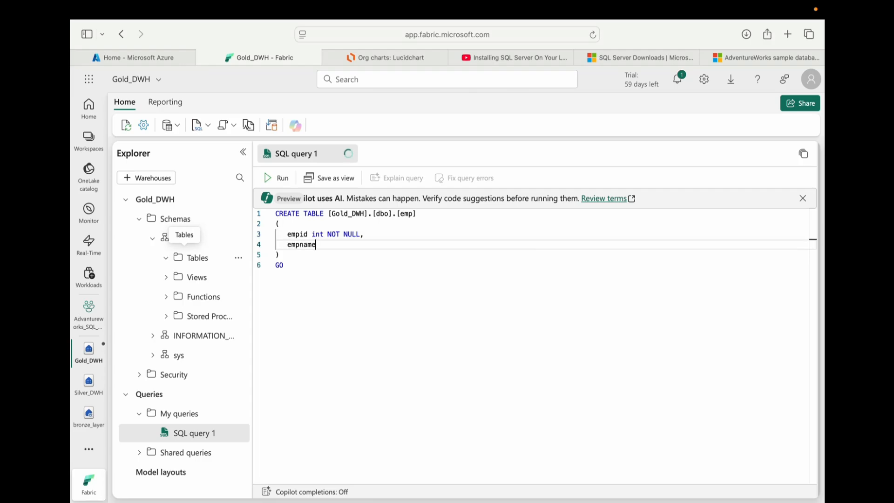
text( VARCHAR,)
key(Return)
text(empph INT)
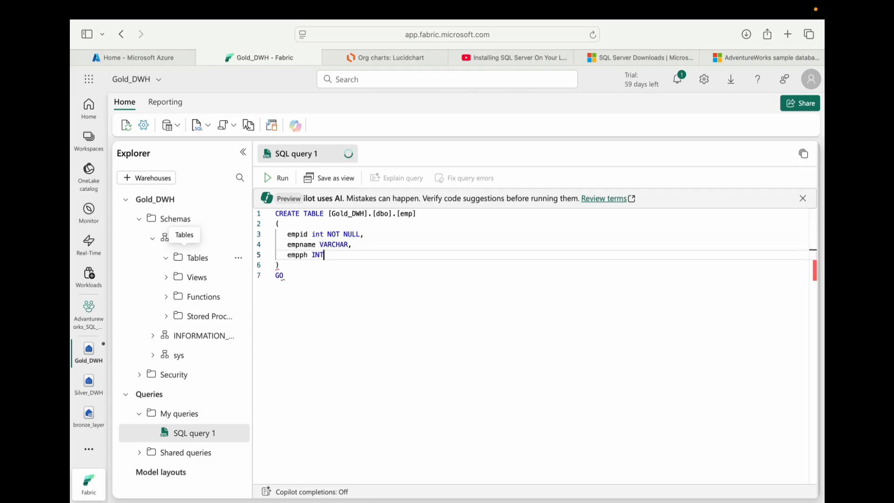
click(319, 276)
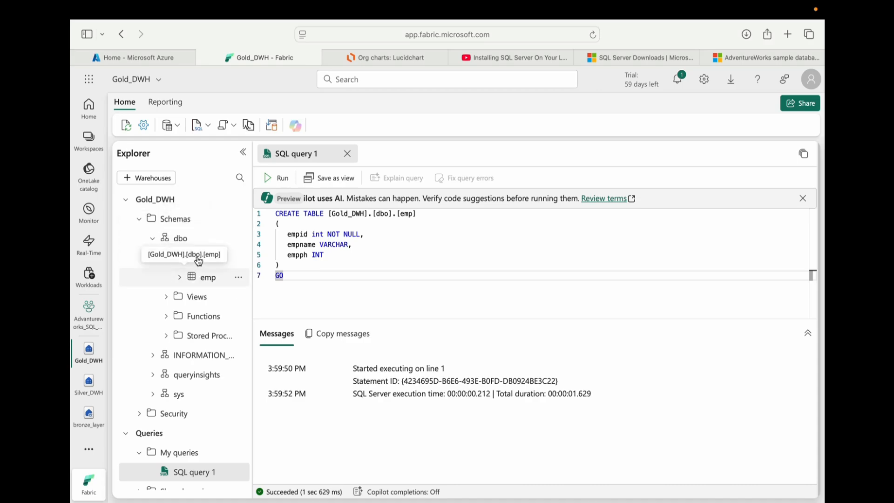
Step: Create a semantic model named power_sem containing all dbo tables from the Reporting tab
click(168, 103)
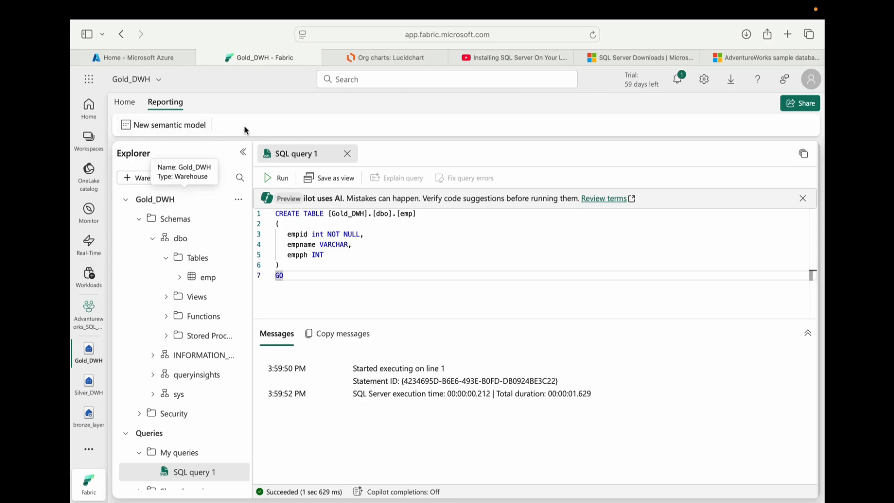
click(185, 127)
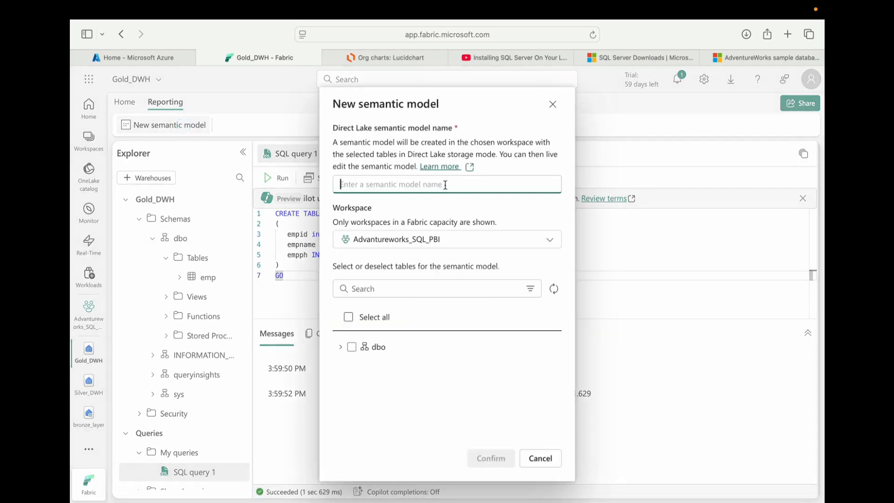
text(p)
text(r_sem)
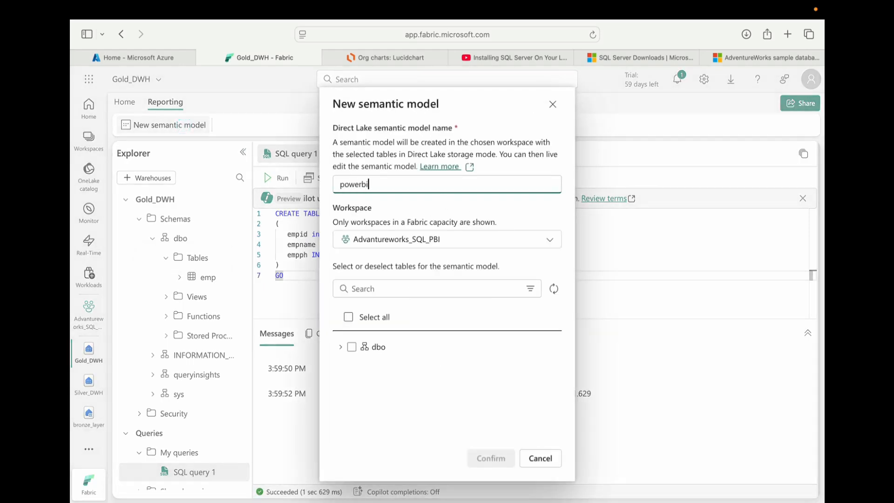
click(352, 346)
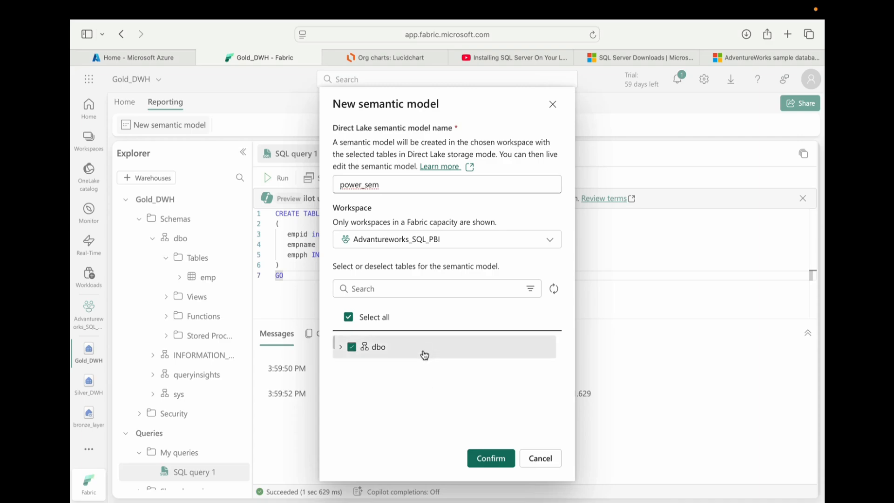
click(489, 458)
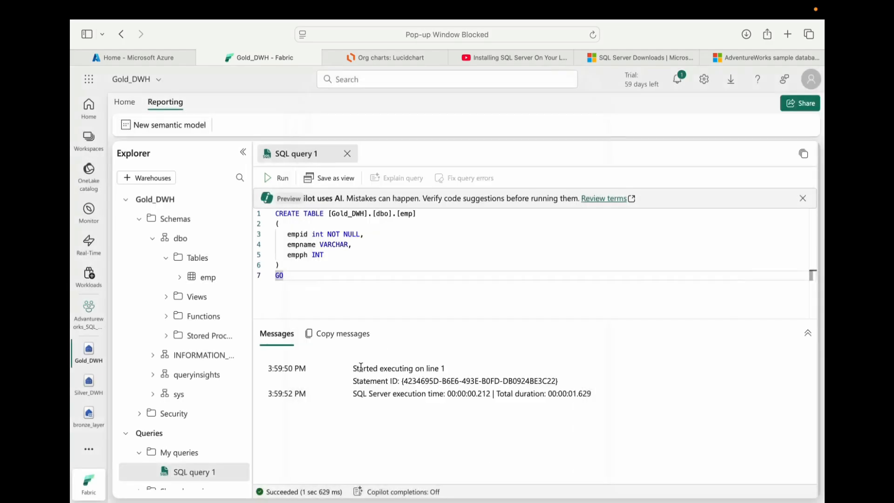
Step: Return to the Adventureworks_SQL_PBI workspace and dismiss the Create an item choices
click(89, 315)
click(713, 280)
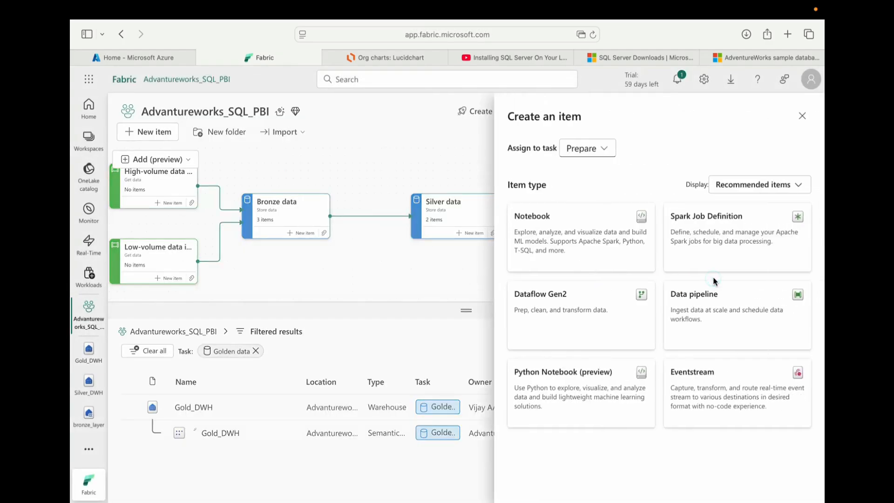
click(474, 234)
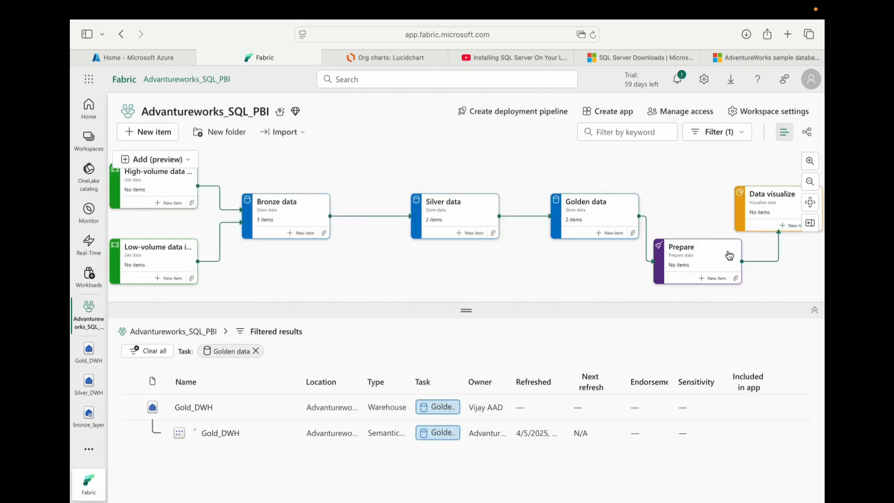
Step: Assign one existing item to the Prepare task
click(736, 278)
scroll(479, 285, down, 1)
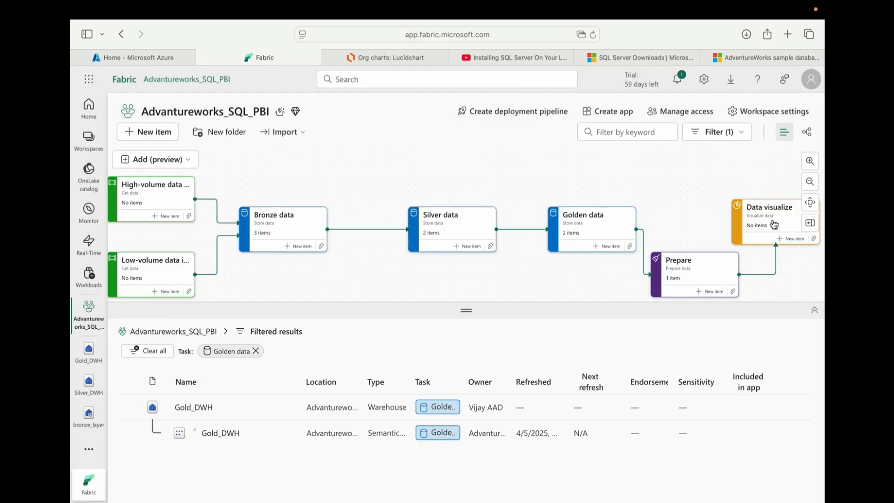
scroll(776, 221, down, 1)
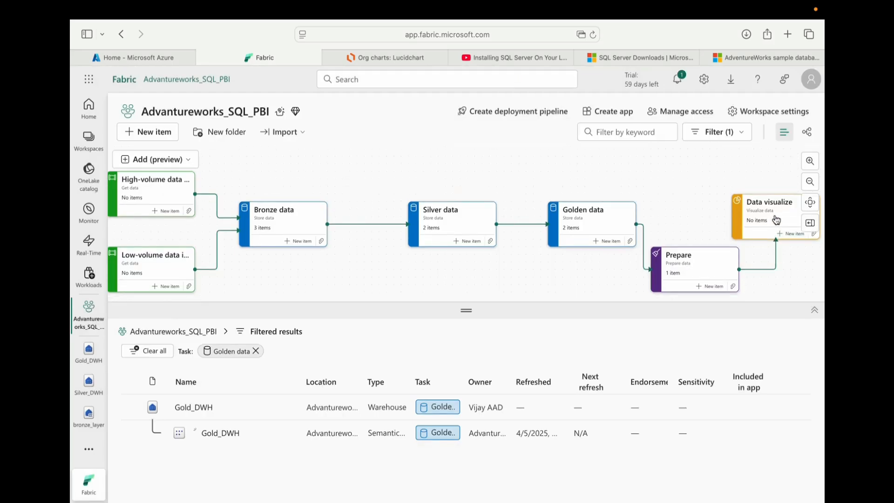
scroll(777, 220, down, 1)
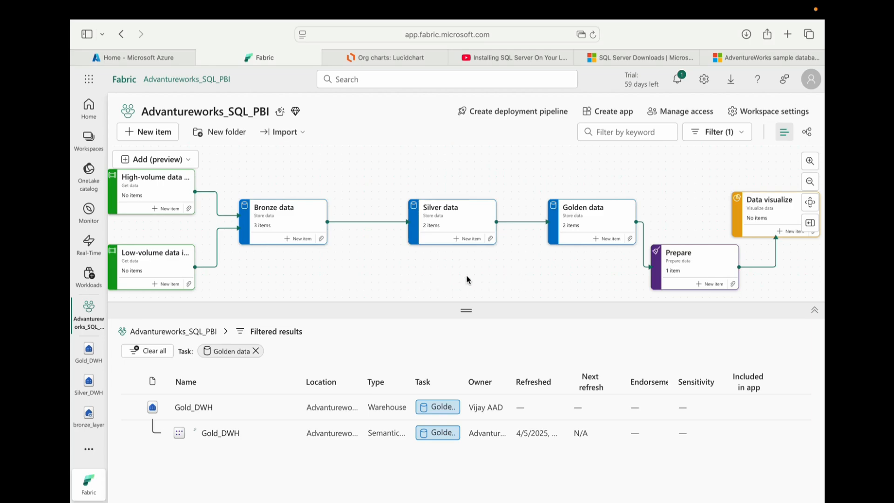
scroll(504, 262, up, 1)
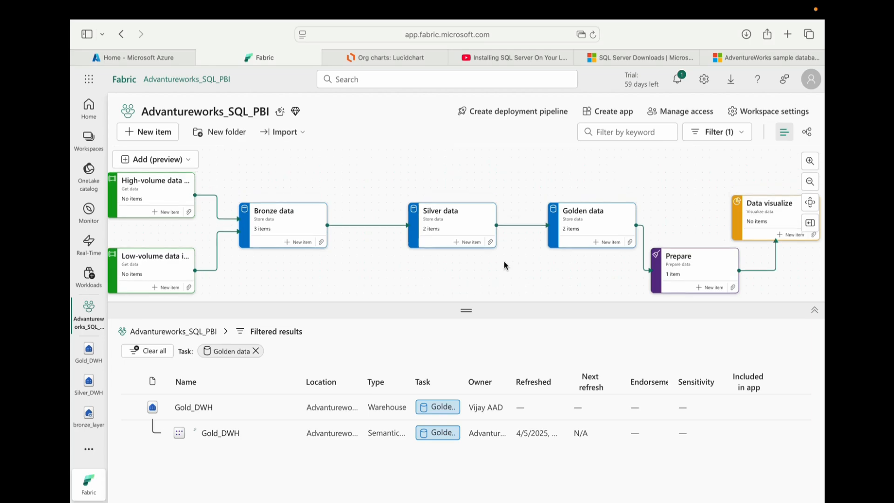
scroll(504, 262, down, 1)
scroll(503, 262, up, 1)
scroll(503, 262, down, 1)
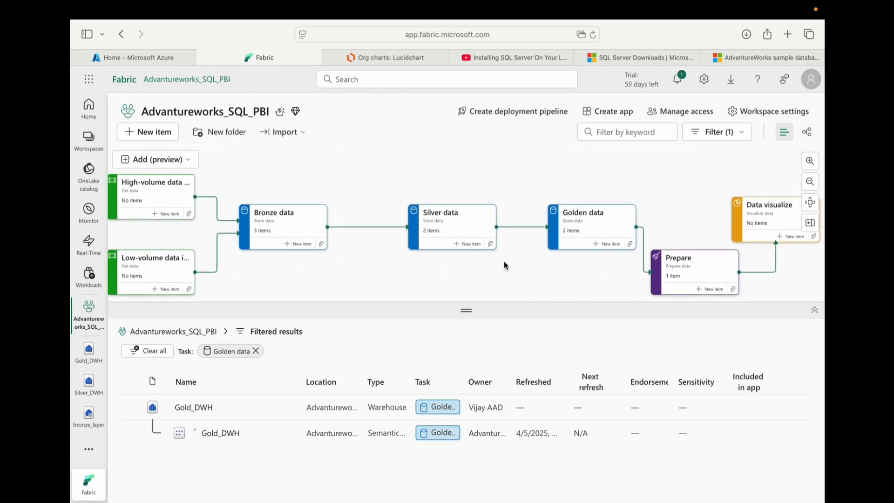
scroll(504, 262, down, 1)
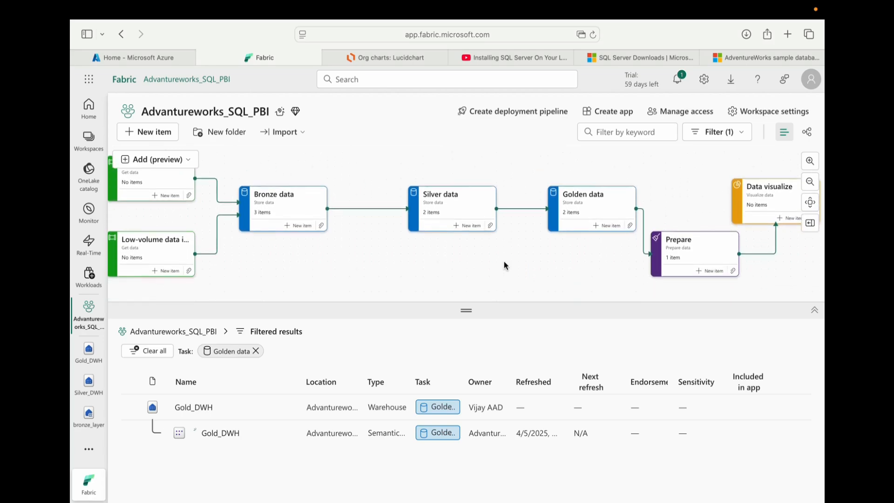
scroll(503, 262, up, 1)
scroll(503, 262, right, 1)
scroll(510, 267, up, 1)
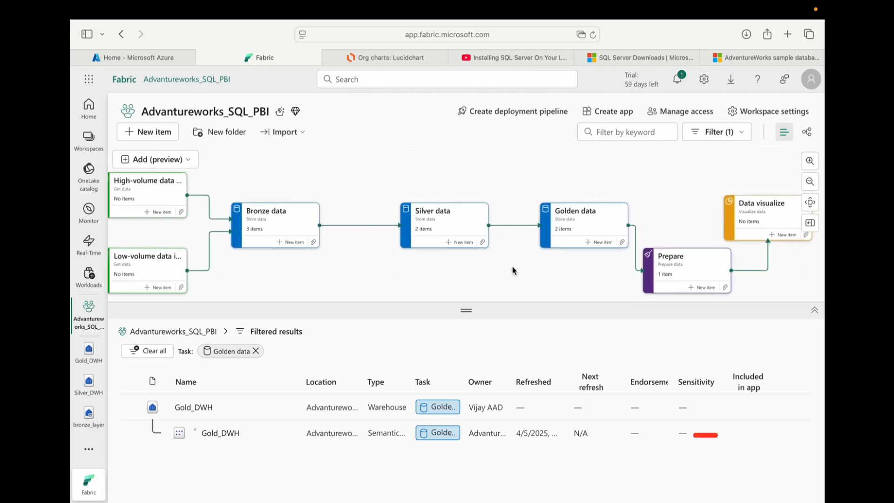
scroll(520, 273, down, 1)
scroll(520, 273, up, 1)
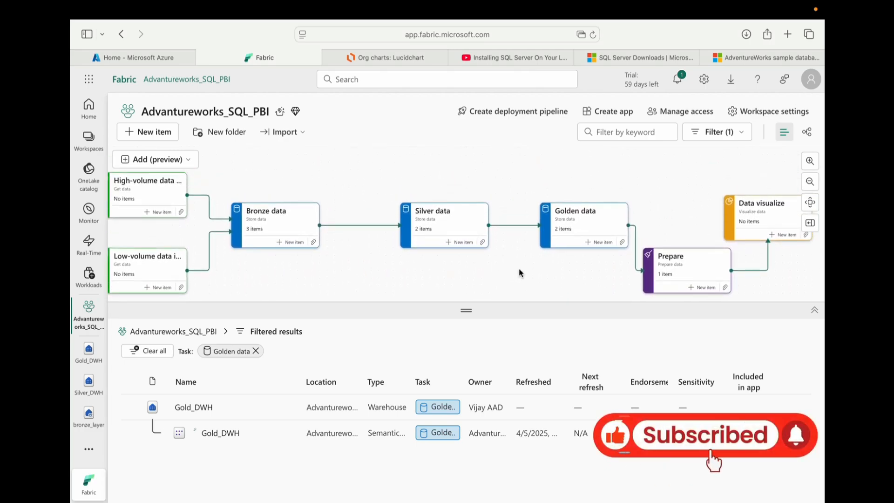
scroll(520, 273, right, 1)
scroll(520, 273, up, 1)
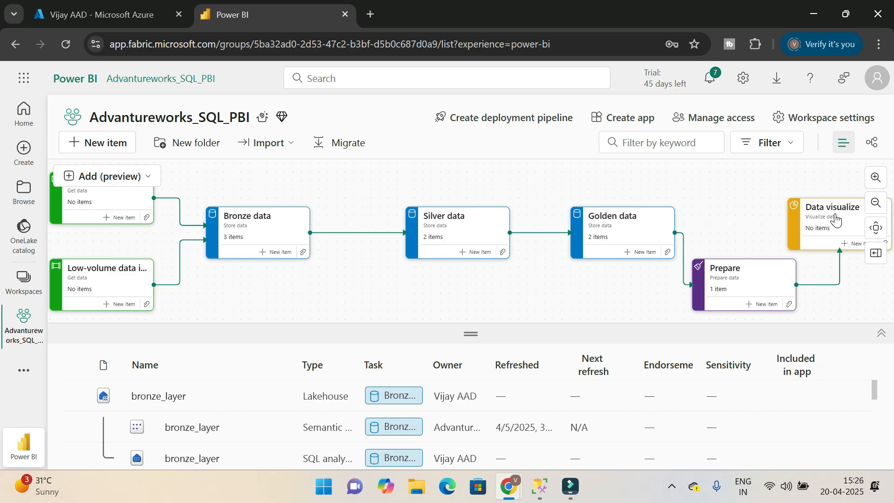
Step: Switch to SSMS and browse AdventureWorks2022's tables in Object Explorer
click(538, 490)
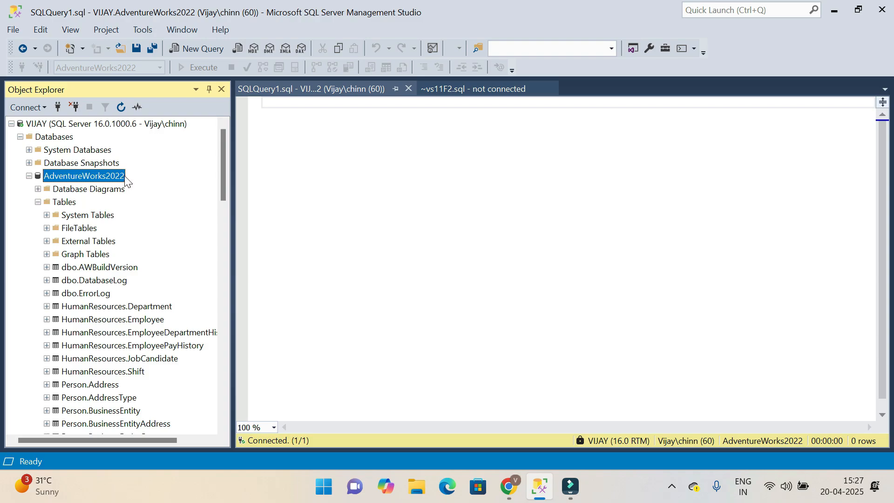
scroll(150, 223, down, 2)
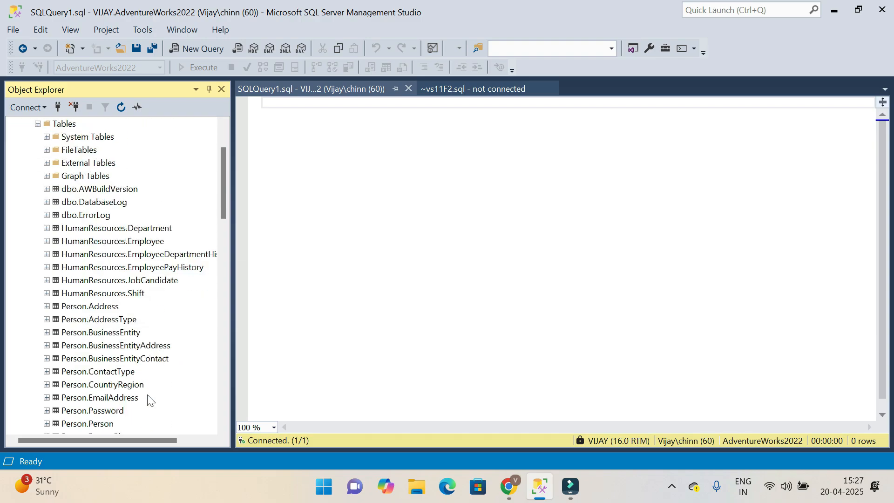
scroll(135, 325, down, 2)
scroll(129, 300, up, 4)
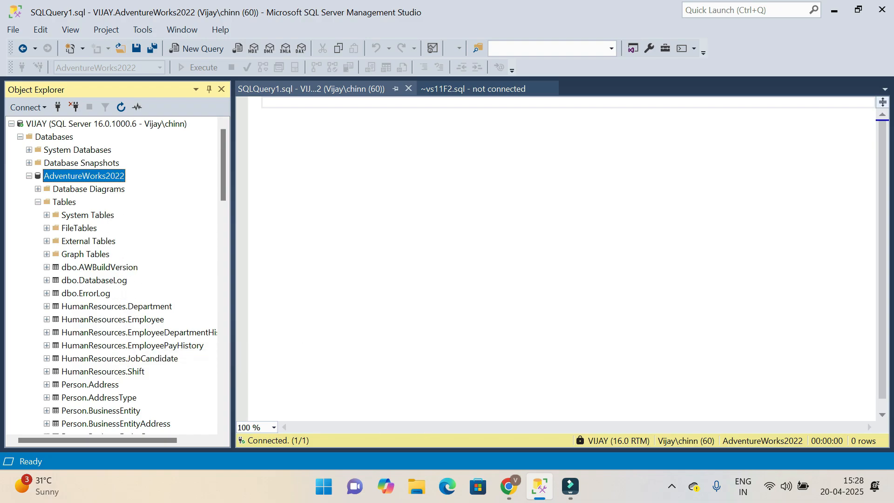
Step: Return to the Fabric window, filter the item list to Bronze data, and enlarge the list
mouse_move(510, 497)
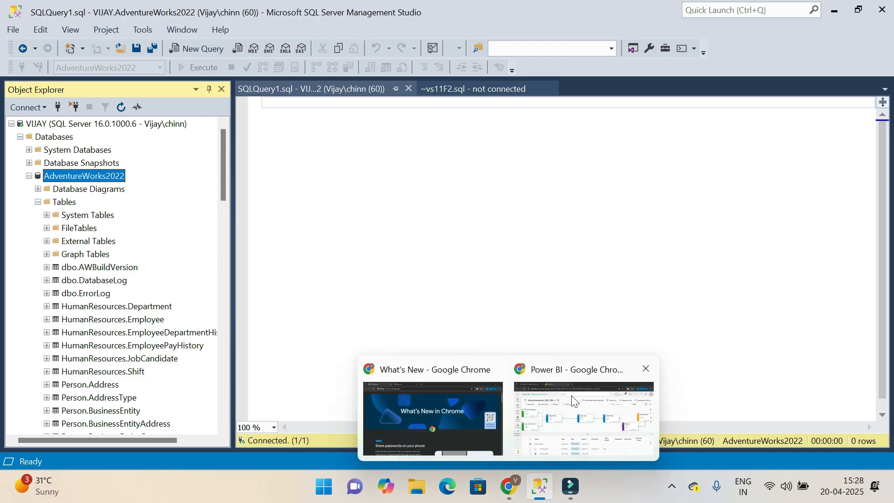
click(599, 405)
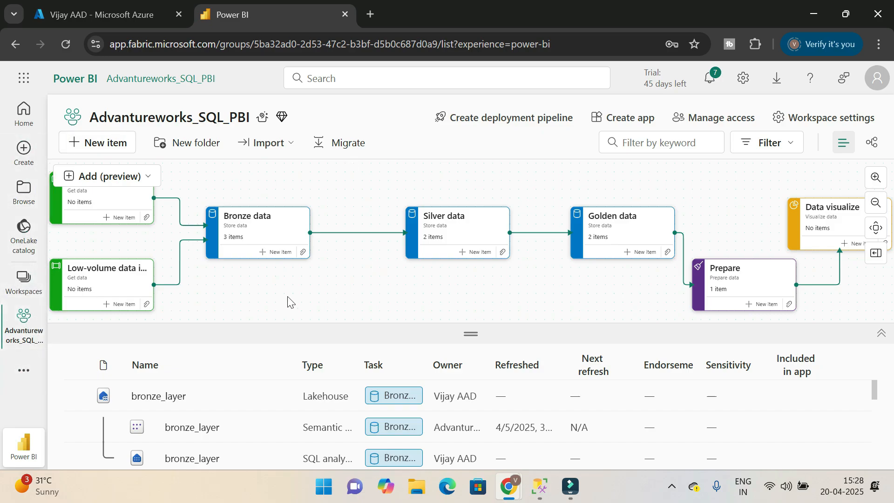
click(255, 228)
drag(470, 334, 469, 255)
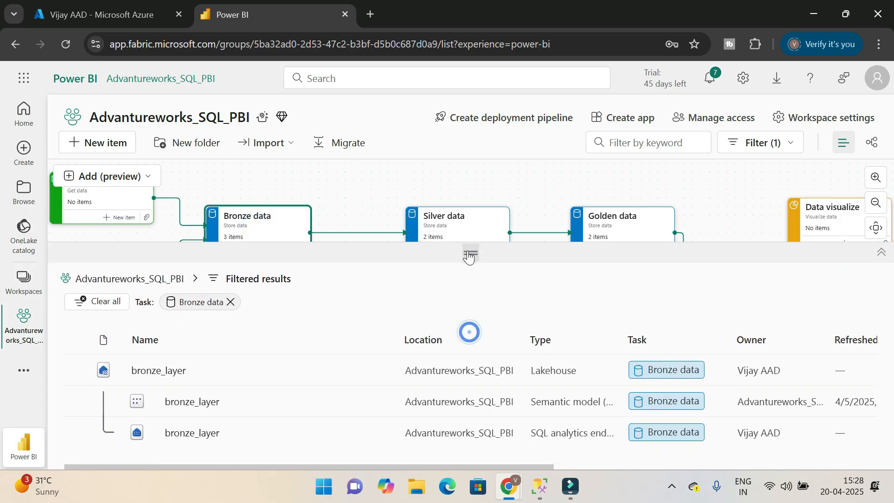
Step: Open the bronze_layer lakehouse and expand its Tables and Files folders
click(180, 375)
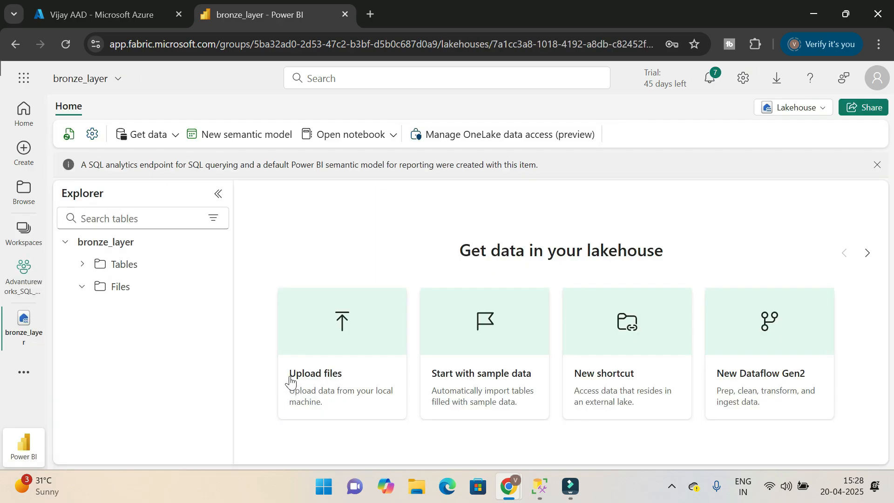
click(82, 265)
click(83, 287)
click(82, 287)
Step: Check the Files folder options, then show the Get data choices, including file upload
click(214, 287)
mouse_move(268, 361)
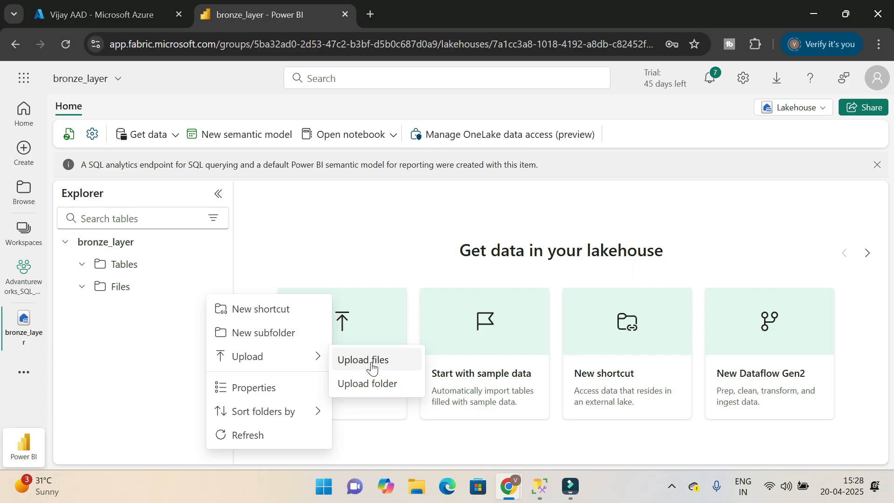
click(173, 369)
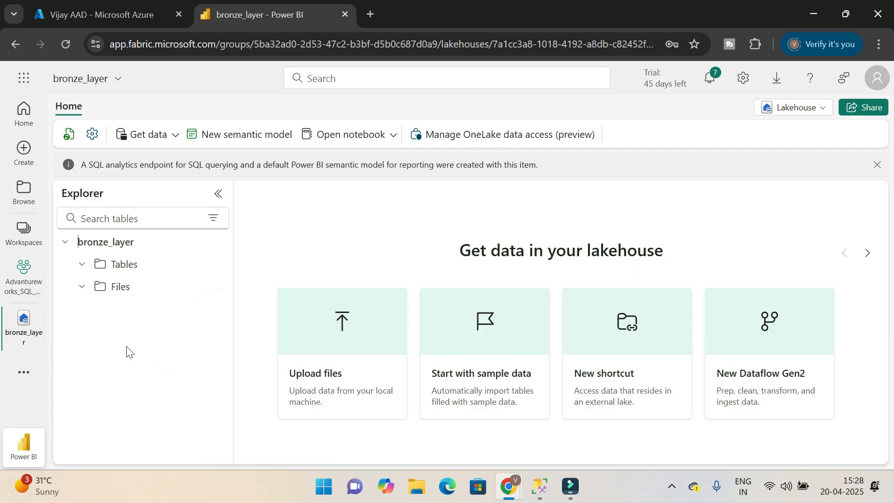
click(175, 134)
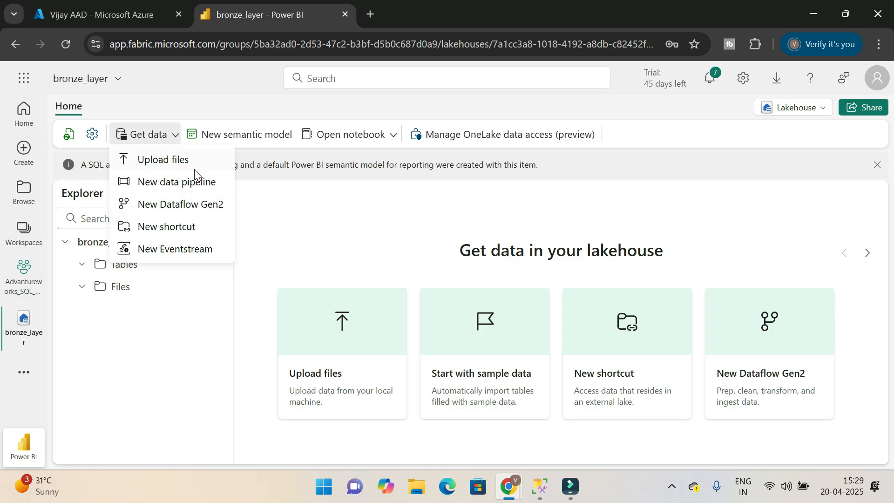
Step: Create a new Dataflow Gen2 named onpremtofabric from the lakehouse Get data menu
click(172, 204)
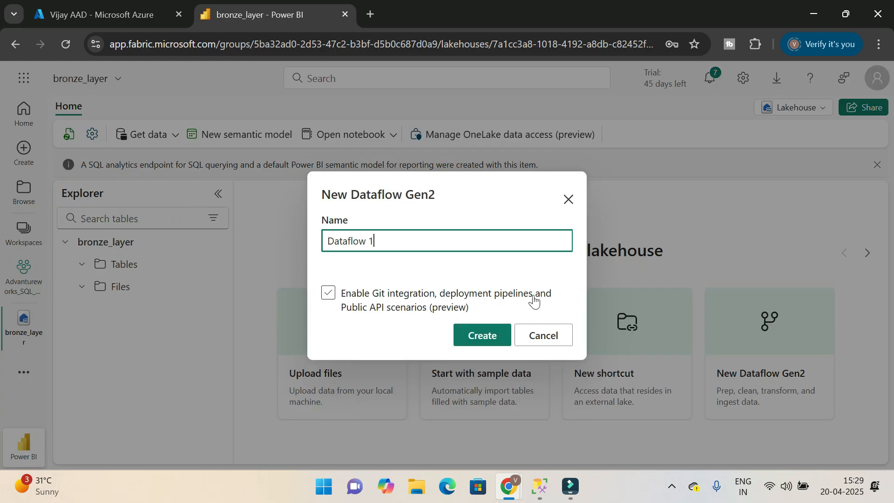
click(534, 301)
triple_click(392, 241)
key(BackSpace)
text(onpremtofabric)
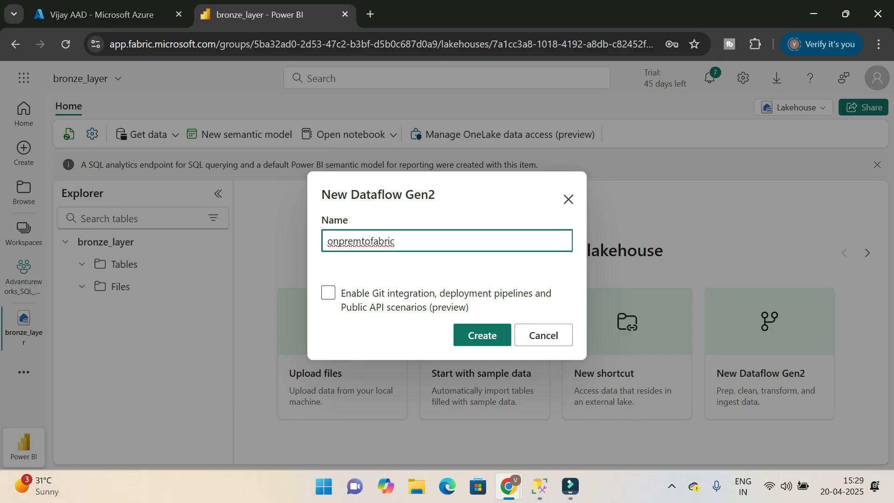
click(347, 292)
click(483, 337)
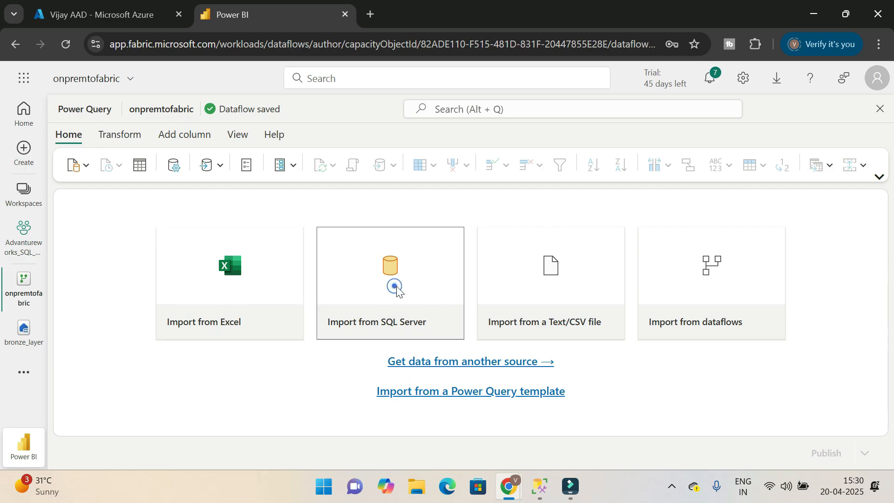
Step: Choose Import from SQL Server and review the empty connection settings form
click(393, 288)
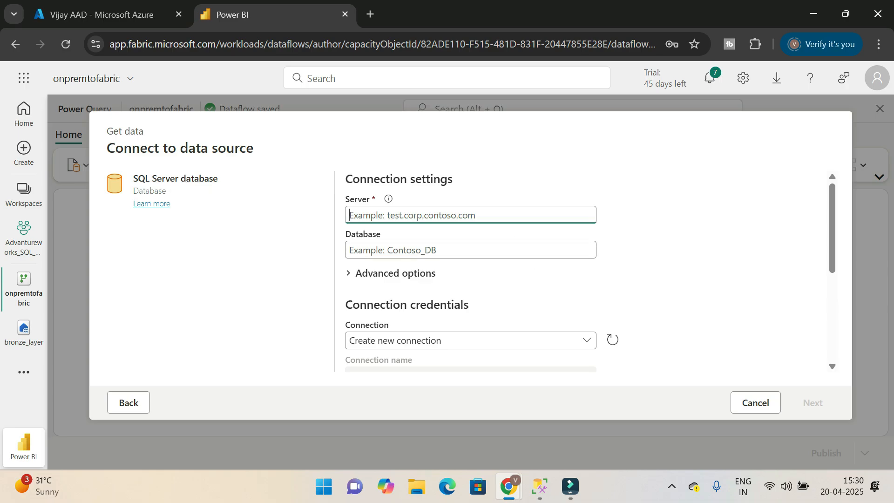
scroll(689, 254, down, 4)
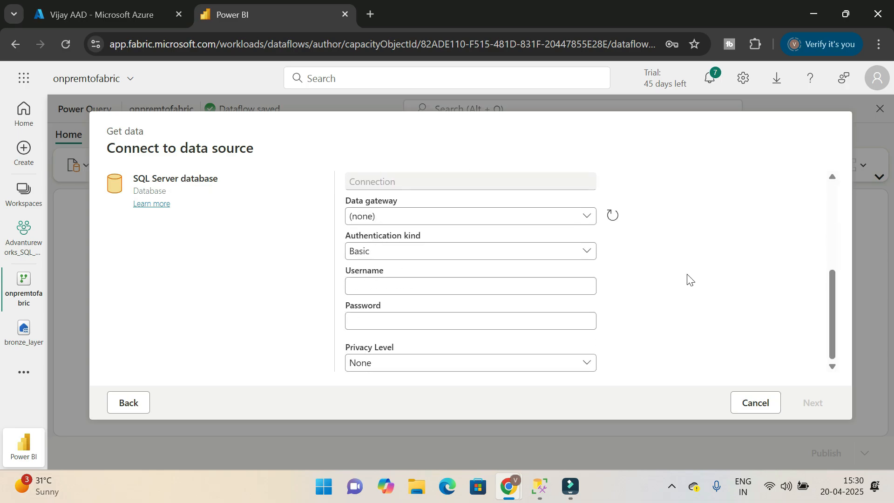
scroll(684, 284, up, 4)
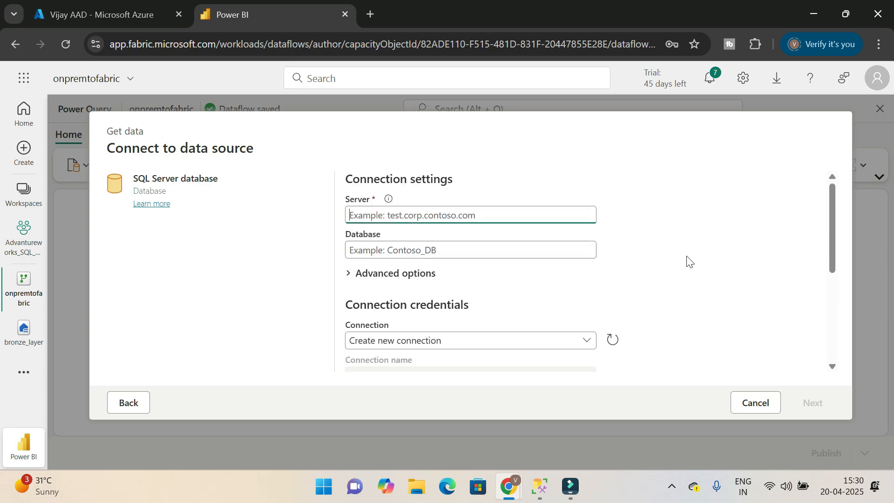
scroll(659, 261, down, 4)
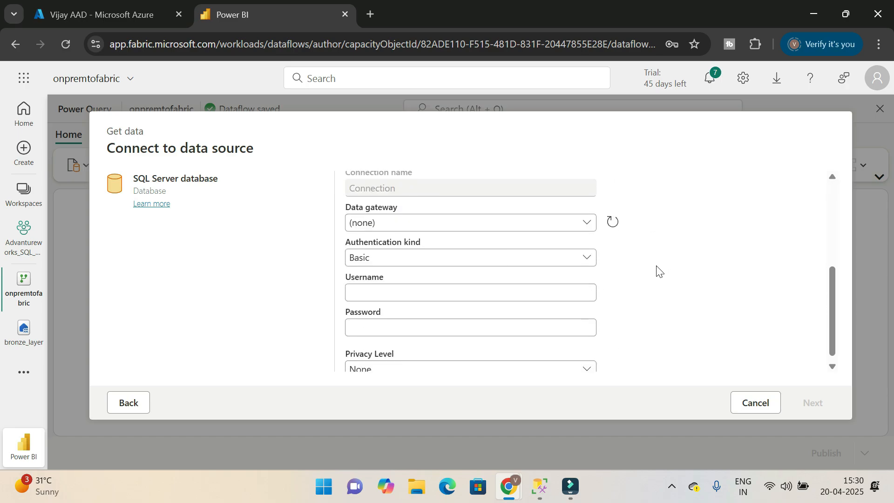
scroll(651, 317, up, 4)
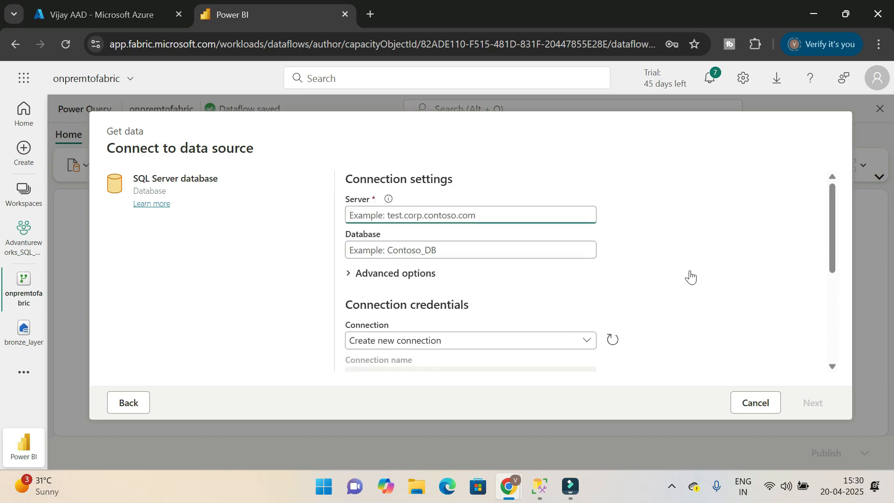
click(542, 490)
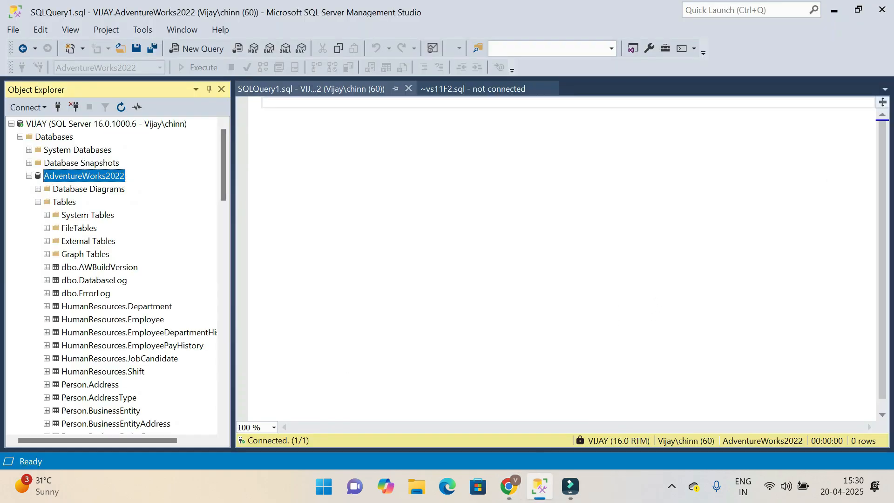
Step: Look up server name VIJAY in SSMS connection properties and enter it as the Server
right_click(63, 175)
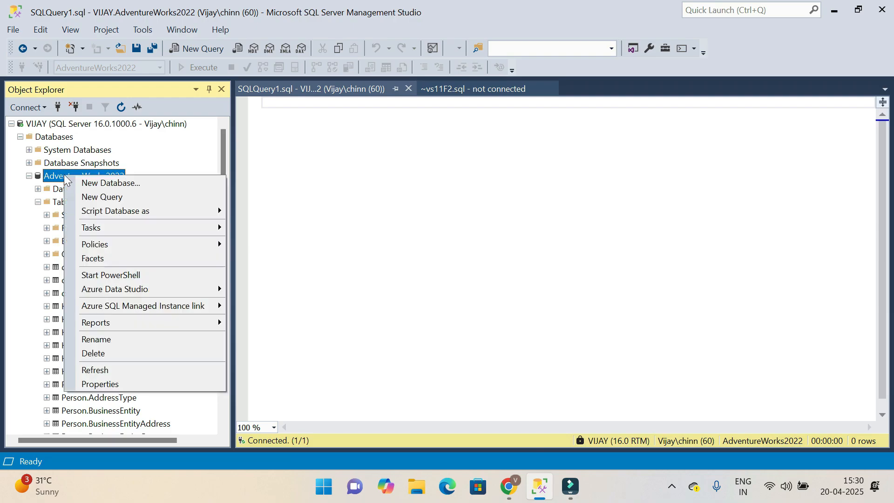
click(98, 385)
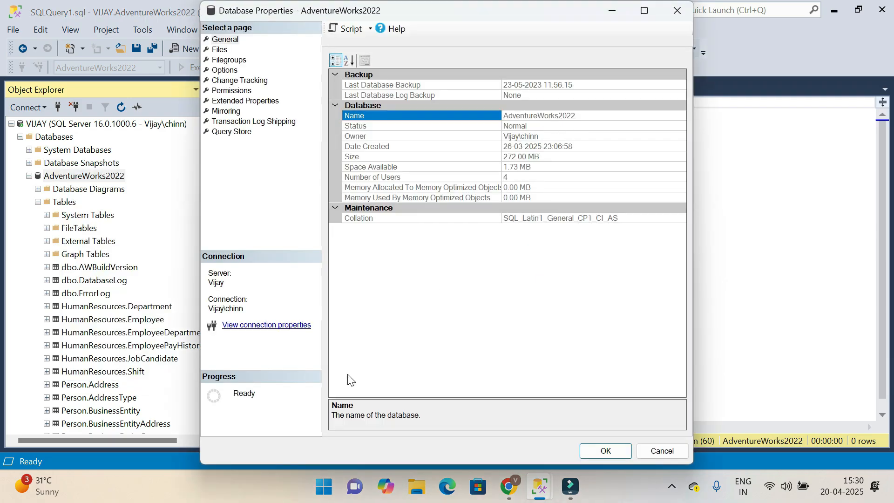
click(260, 326)
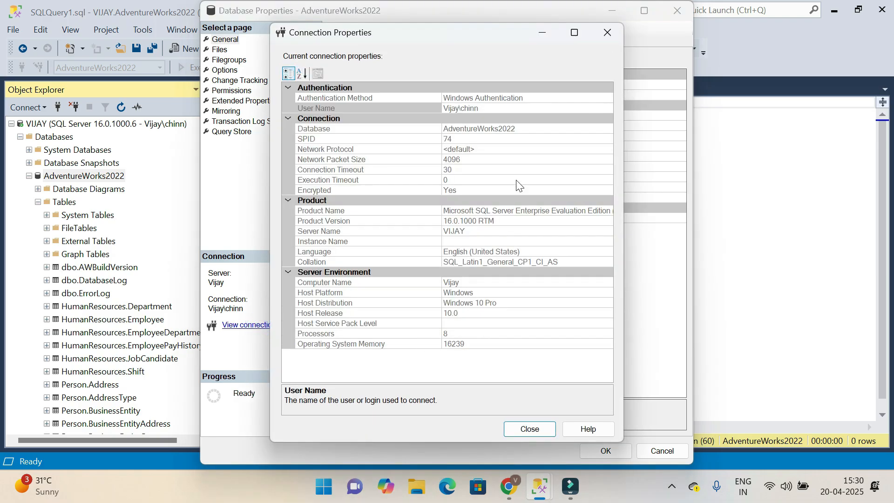
click(470, 232)
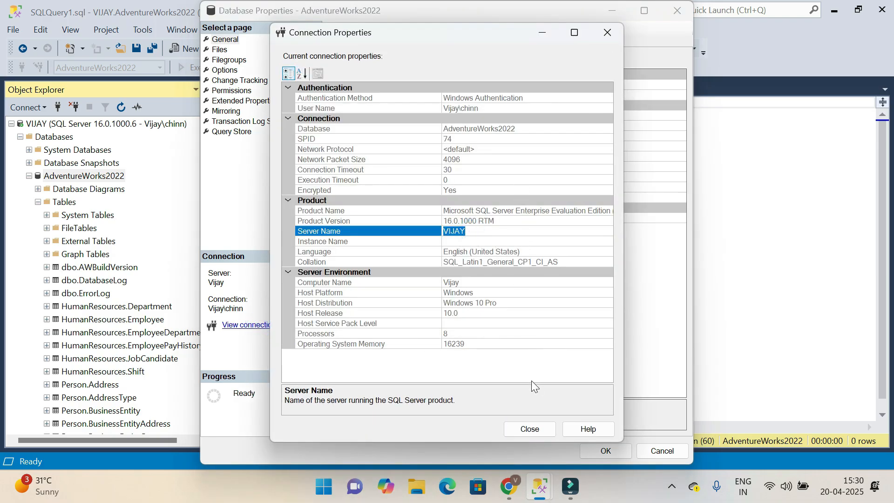
click(538, 432)
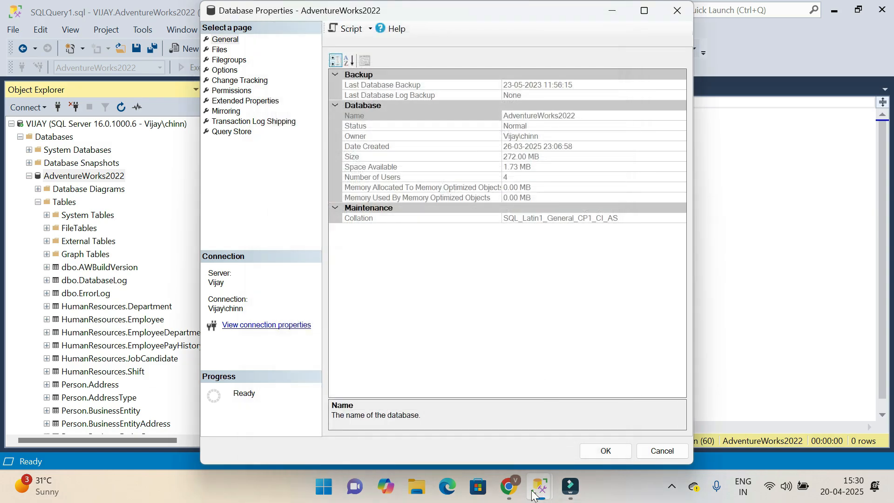
mouse_move(508, 487)
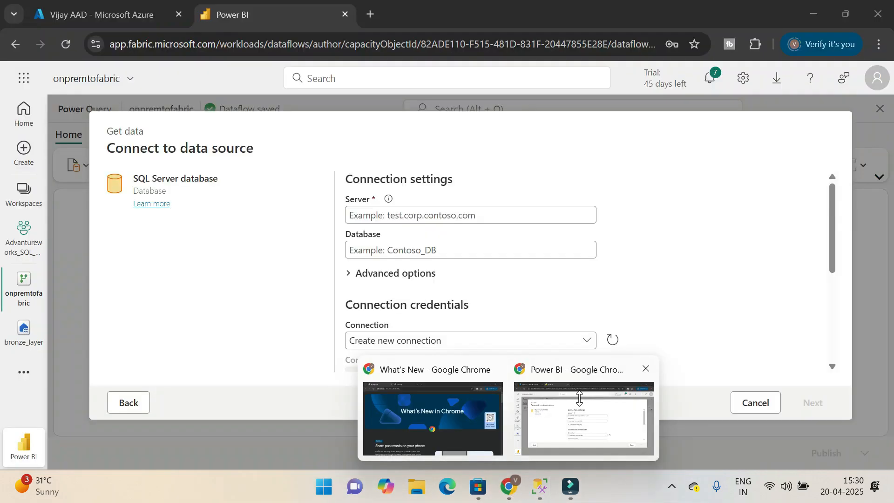
click(553, 403)
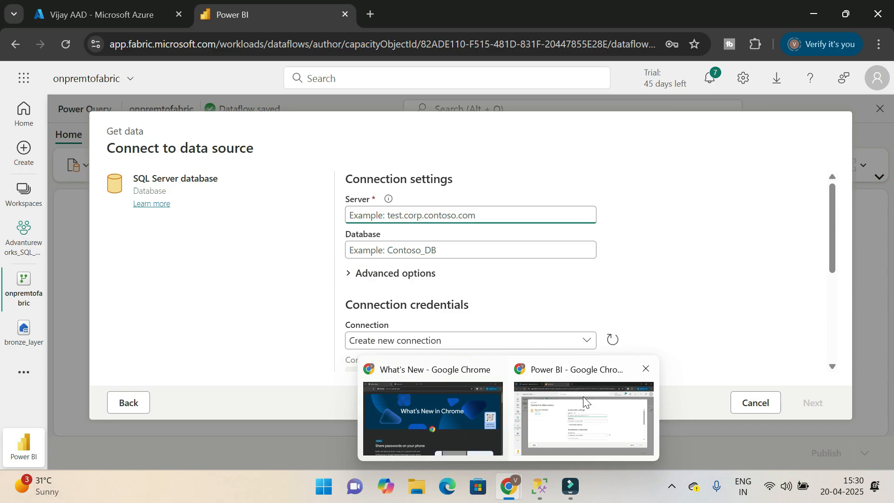
click(589, 402)
click(471, 215)
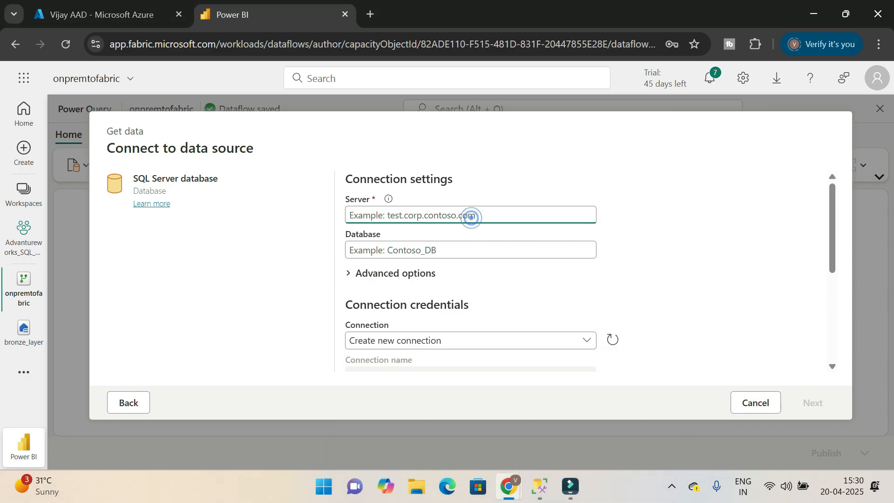
text(VIJAY)
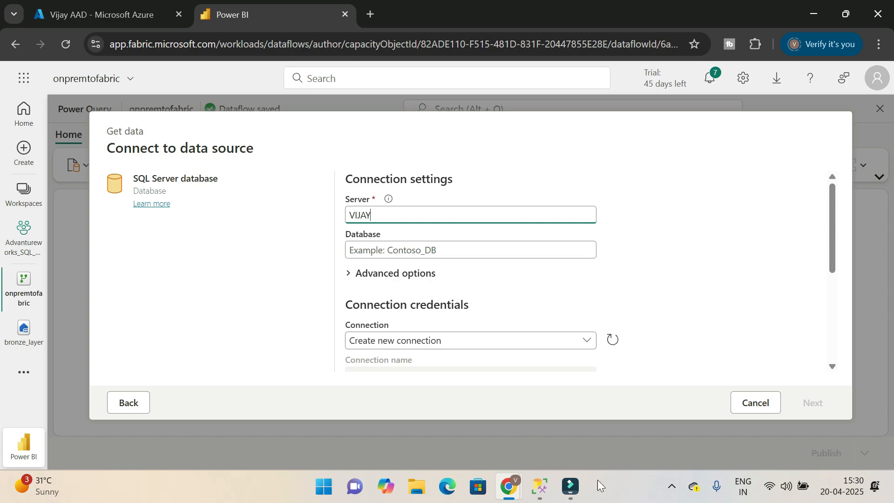
Step: Copy the database name AdventureWorks2022 from the SSMS database properties
mouse_move(549, 497)
click(630, 409)
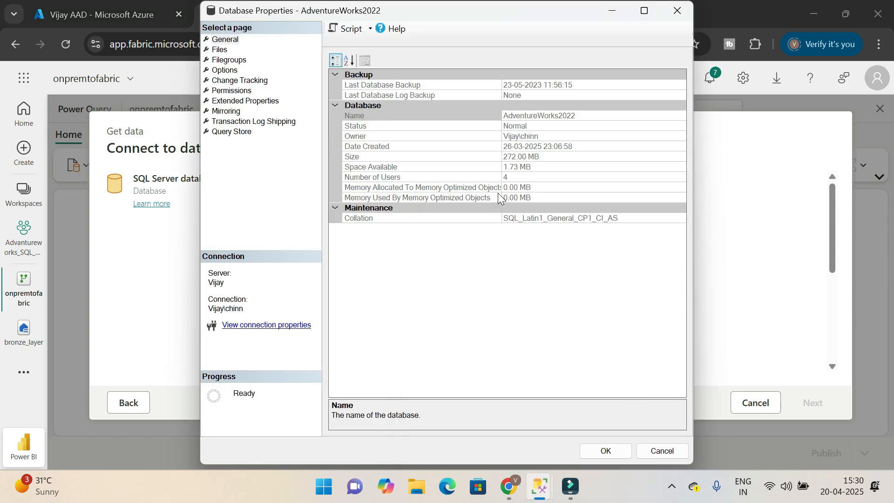
click(582, 115)
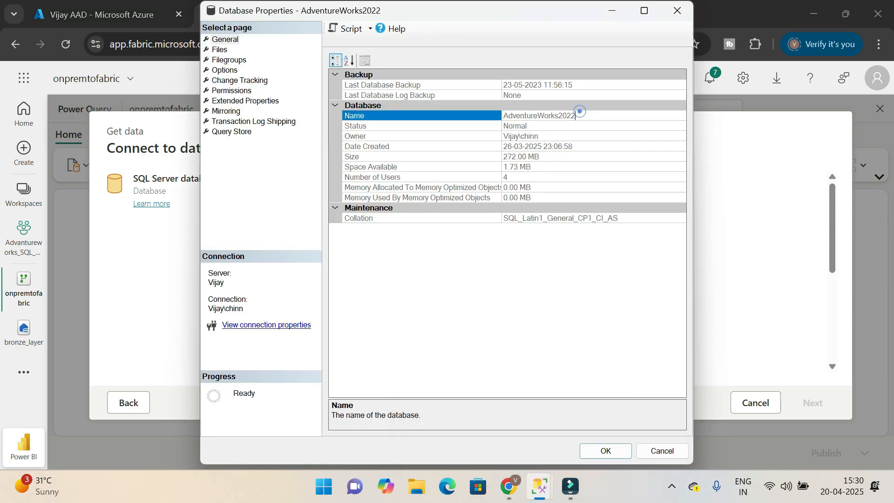
click(585, 115)
key(ctrl+c)
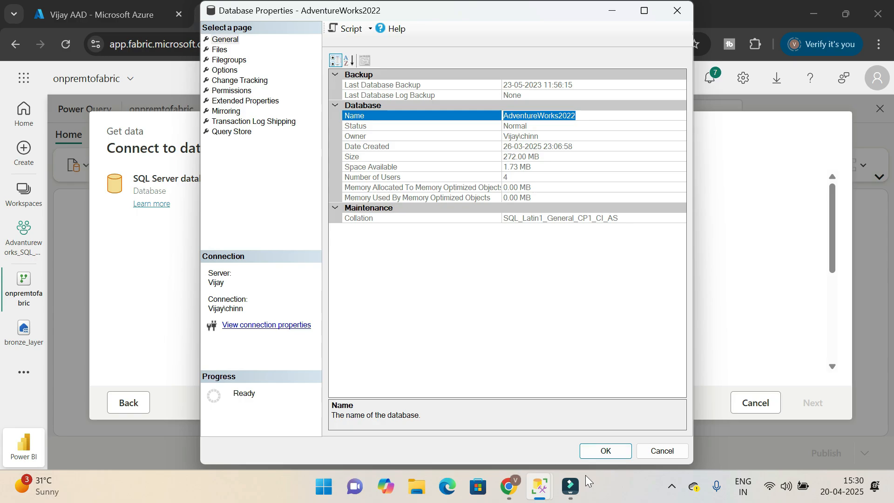
click(511, 492)
click(602, 421)
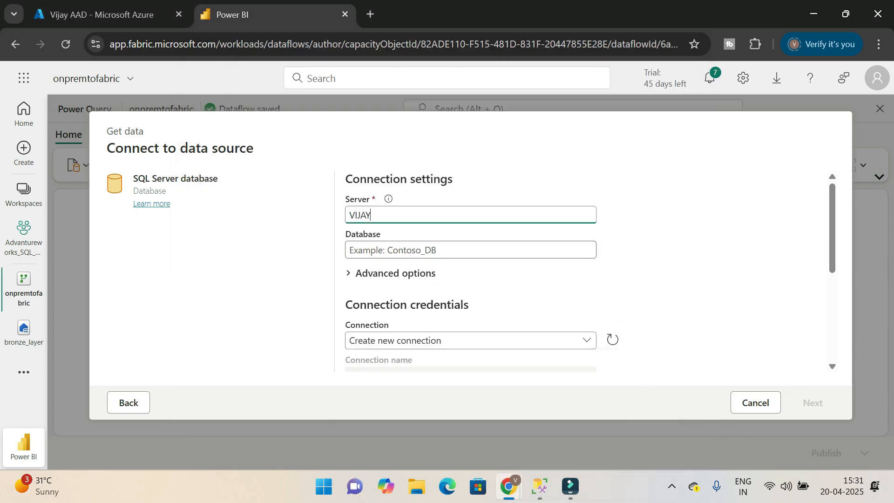
Step: Paste AdventureWorks2022 into the connection form's Database field
click(413, 250)
key(ctrl+v)
scroll(621, 255, down, 3)
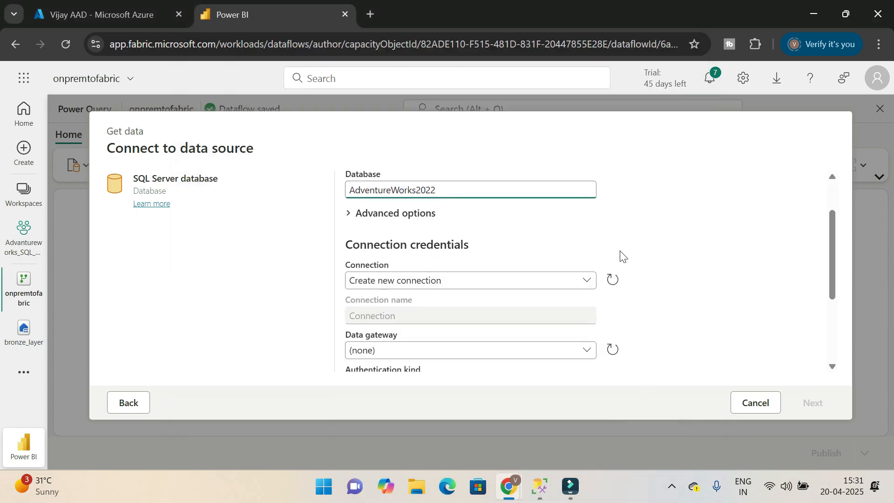
scroll(622, 256, down, 1)
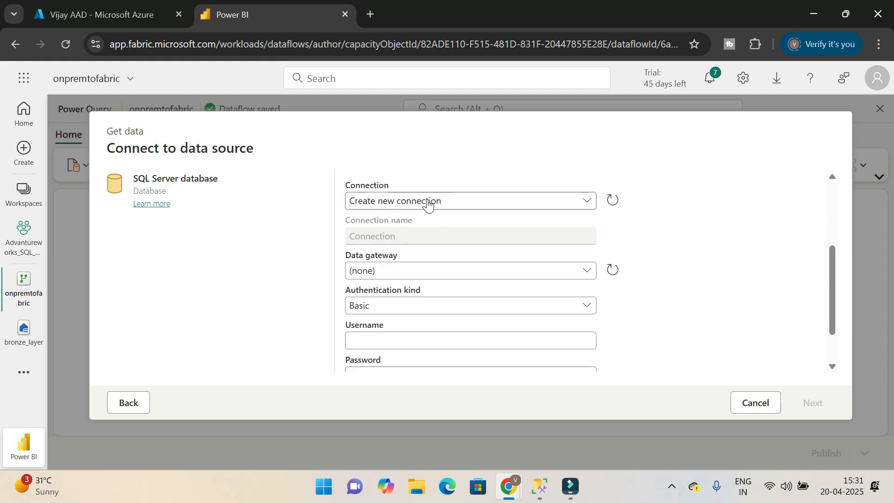
scroll(427, 266, down, 1)
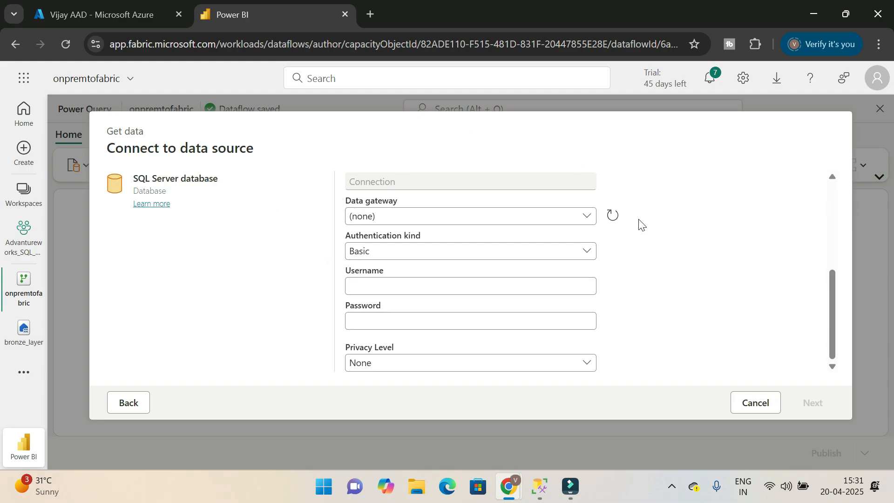
Step: Check the available data gateway choices, then cancel the SQL Server connection setup
click(589, 215)
click(589, 215)
click(586, 215)
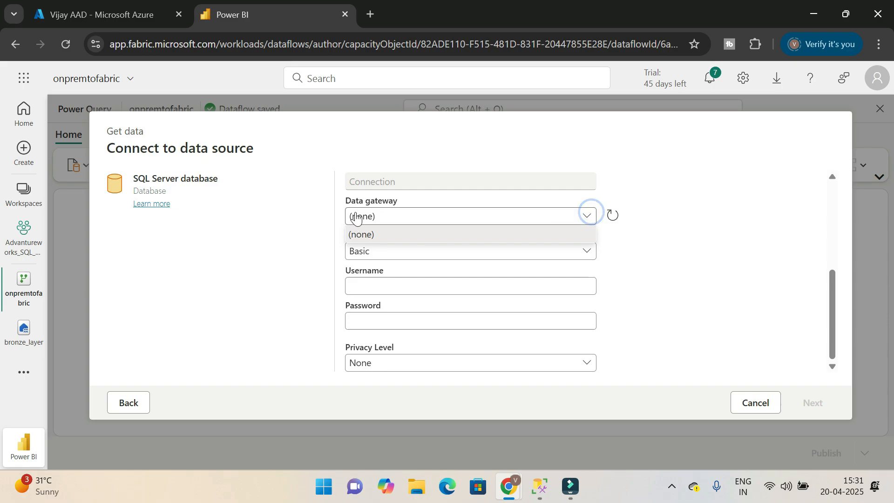
click(680, 250)
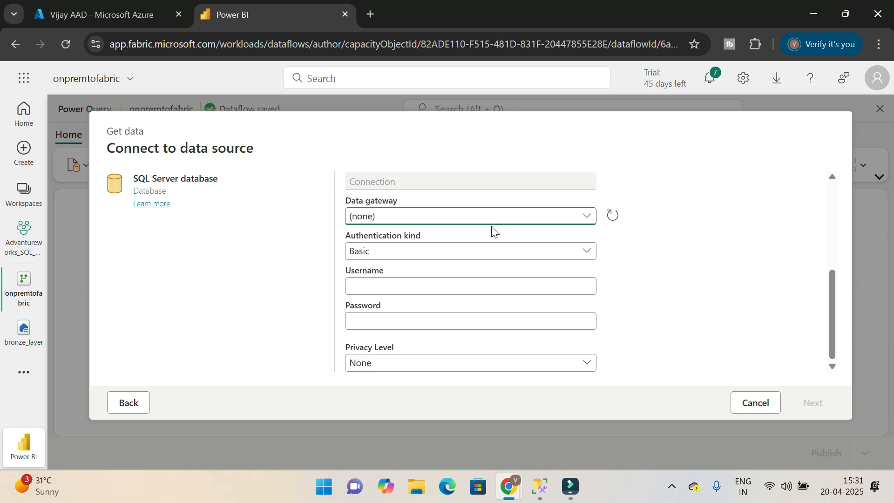
scroll(490, 251, up, 3)
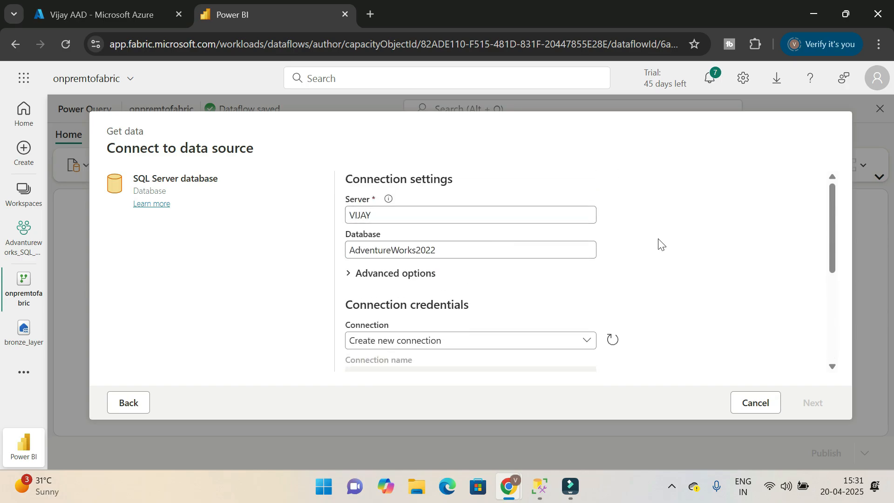
scroll(661, 244, down, 4)
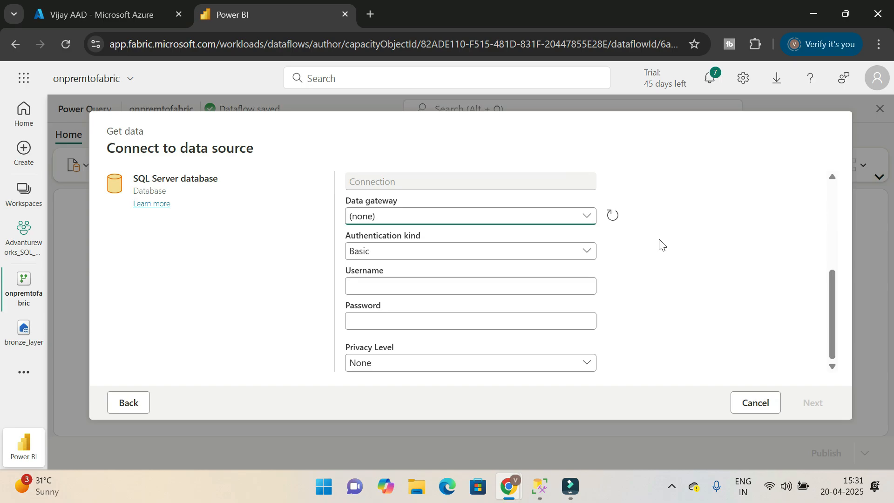
scroll(661, 244, up, 1)
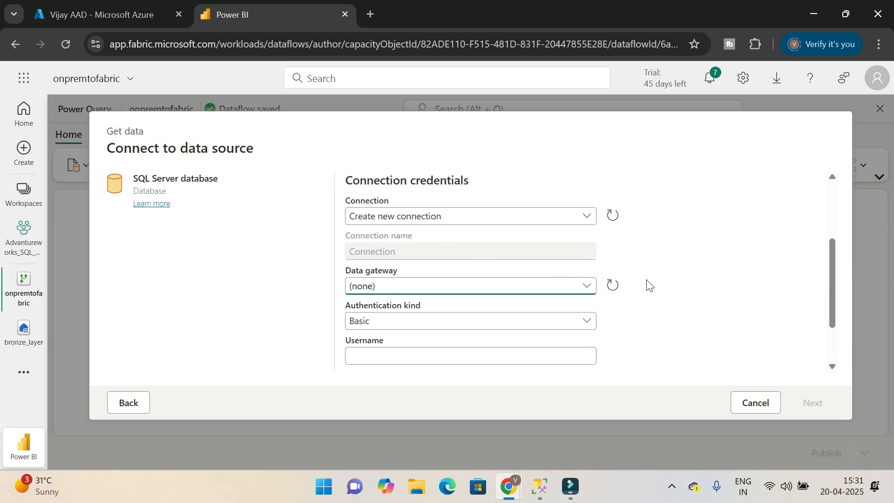
scroll(686, 285, down, 2)
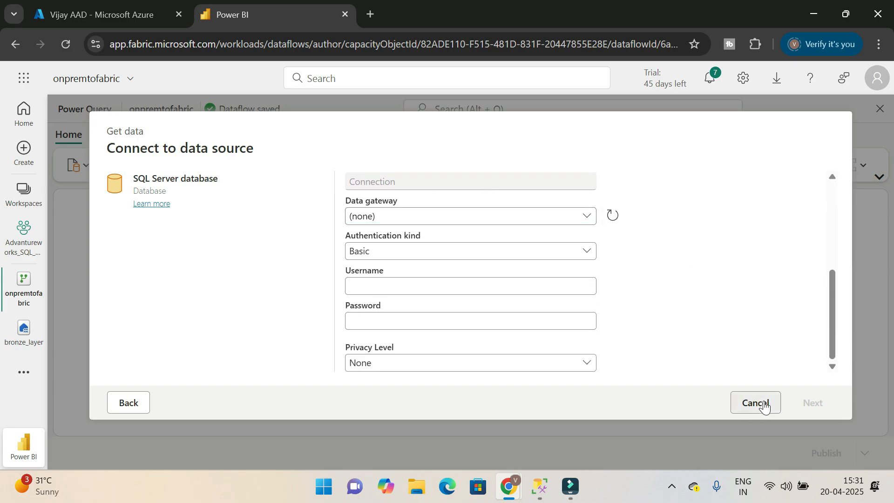
click(759, 403)
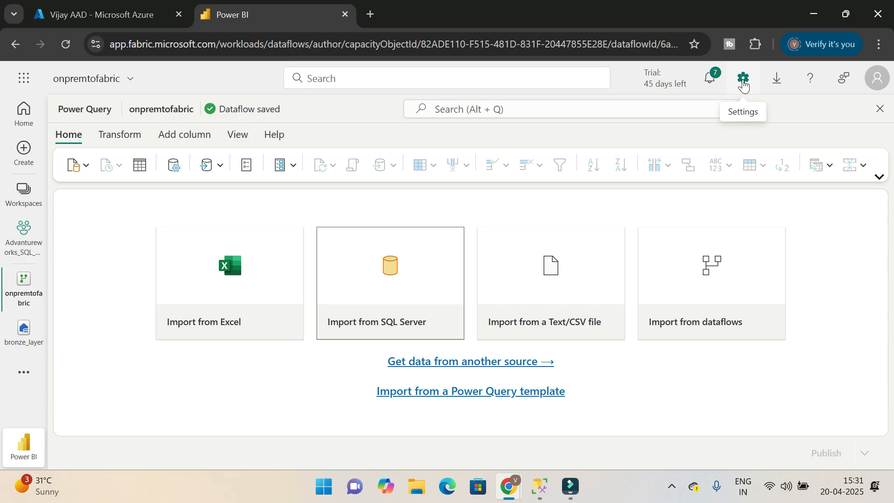
Step: Download the standard-mode on-premises data gateway installer from the Power BI Data Gateway page
click(778, 90)
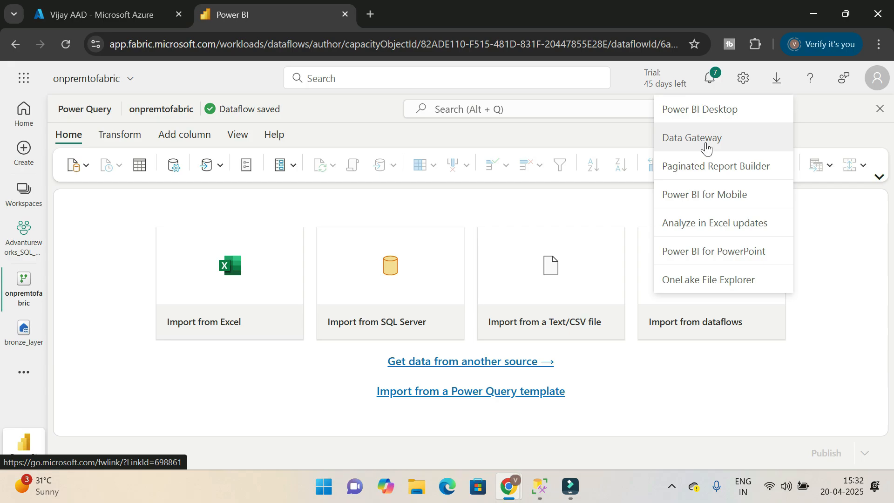
click(704, 139)
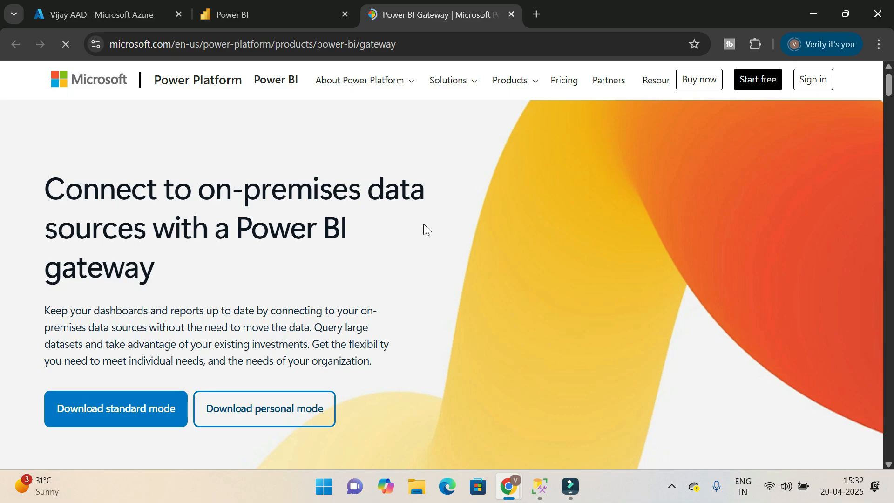
scroll(421, 225, down, 1)
scroll(428, 261, up, 1)
scroll(434, 259, down, 1)
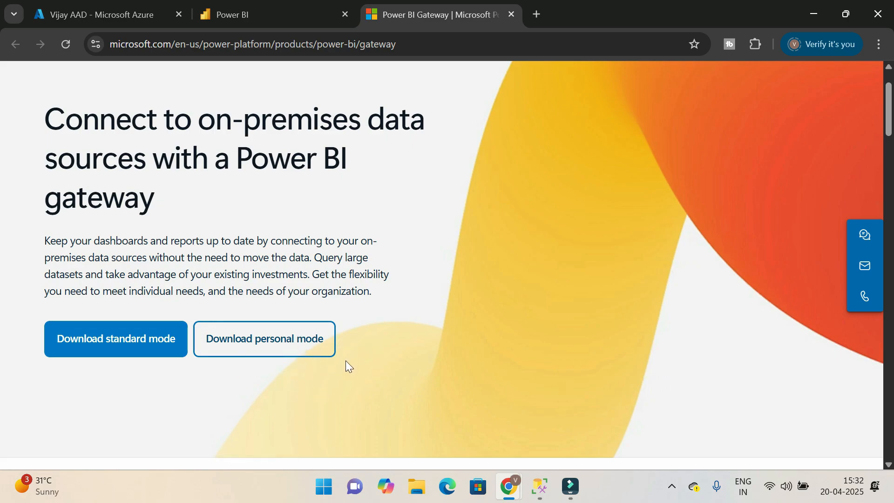
scroll(390, 334, down, 1)
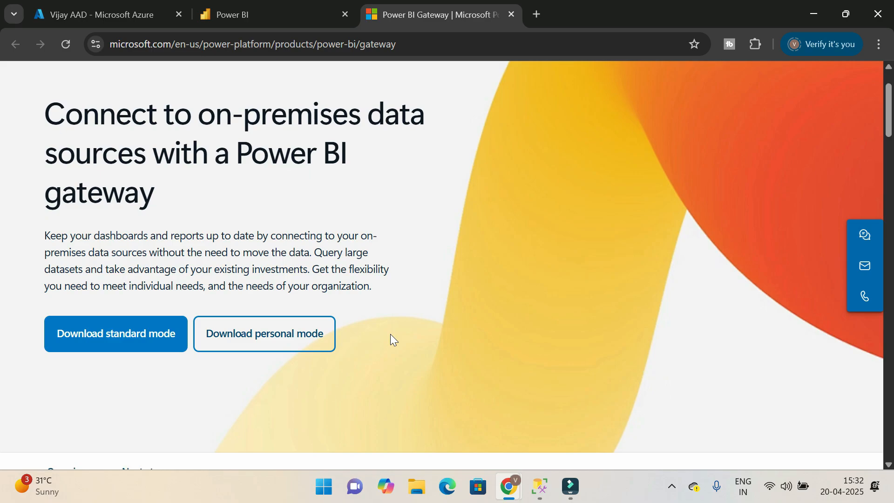
scroll(276, 318, up, 1)
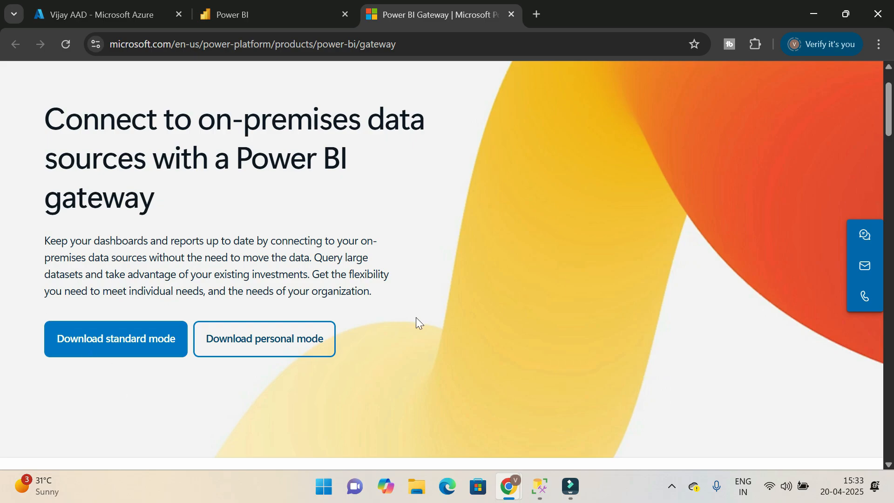
click(144, 349)
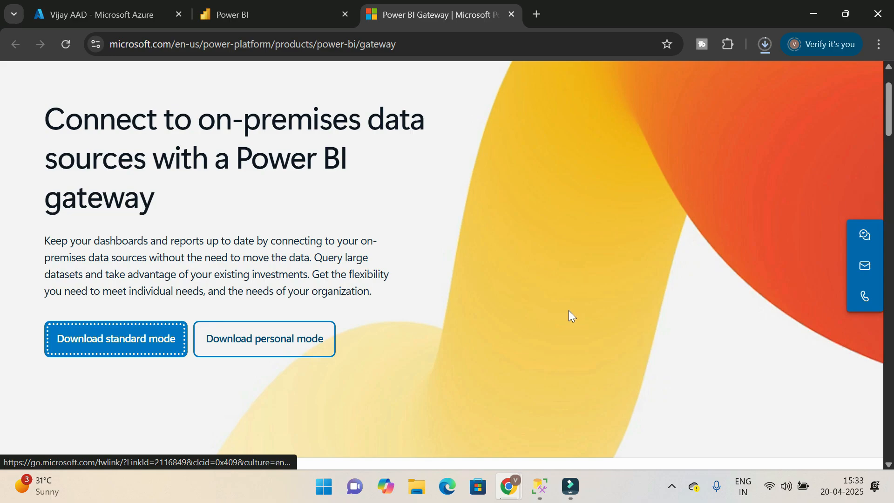
Step: Run GatewayInstall.exe, accept the terms of use, and install the on-premises data gateway
click(765, 47)
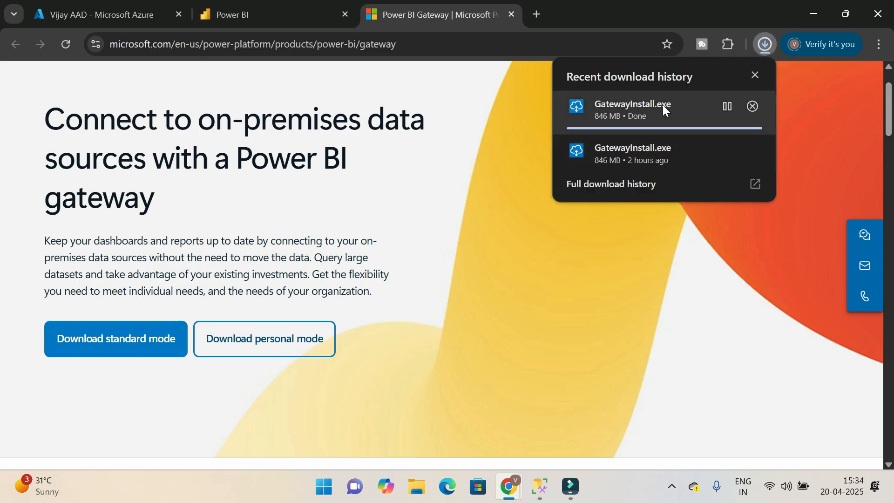
click(622, 232)
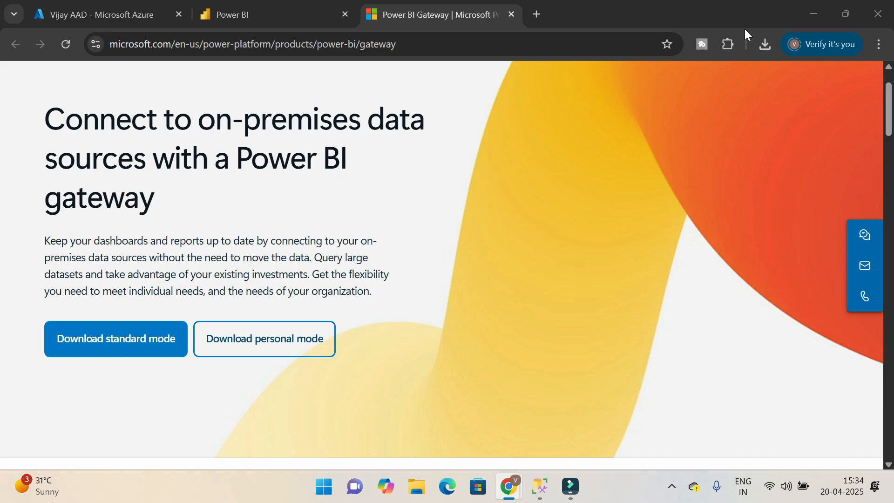
click(766, 47)
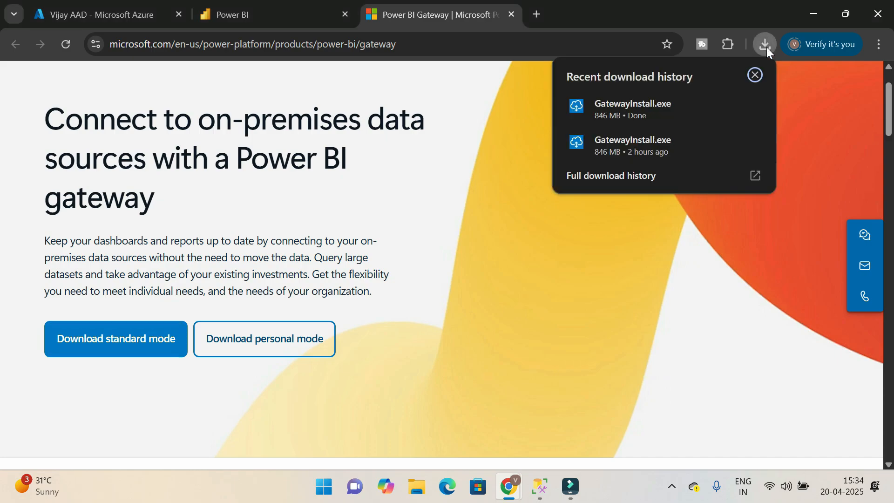
click(639, 115)
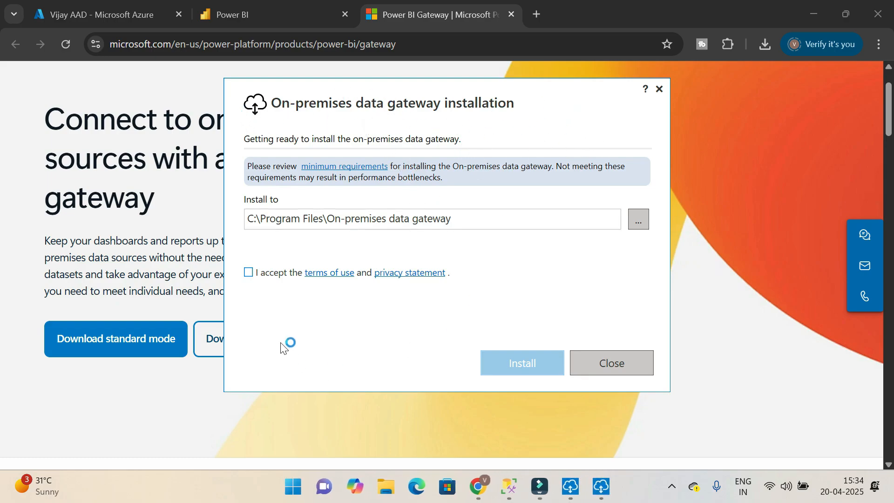
click(250, 274)
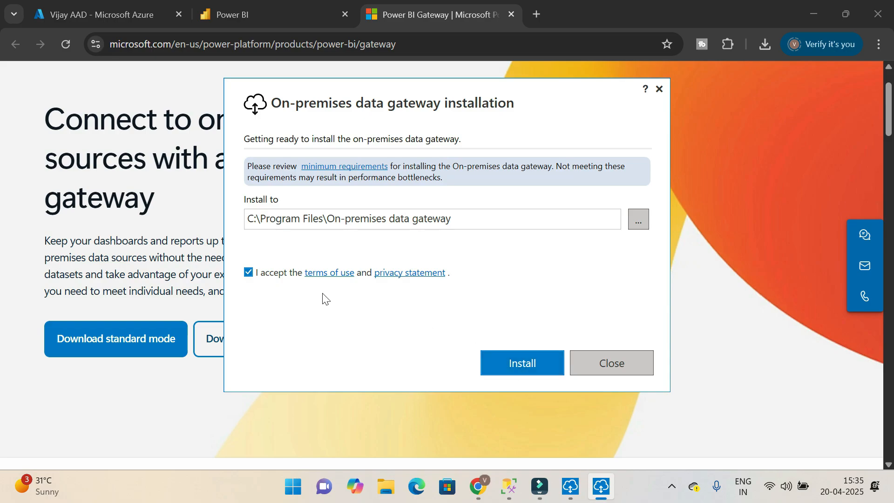
click(529, 364)
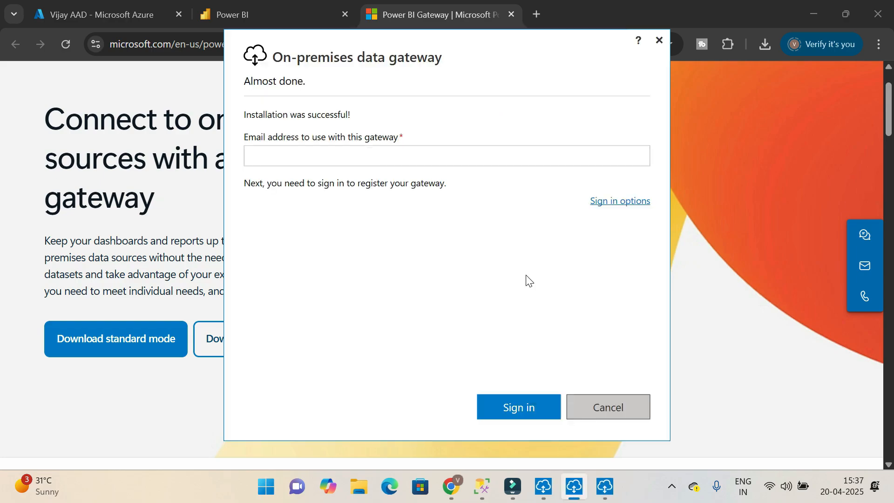
click(307, 160)
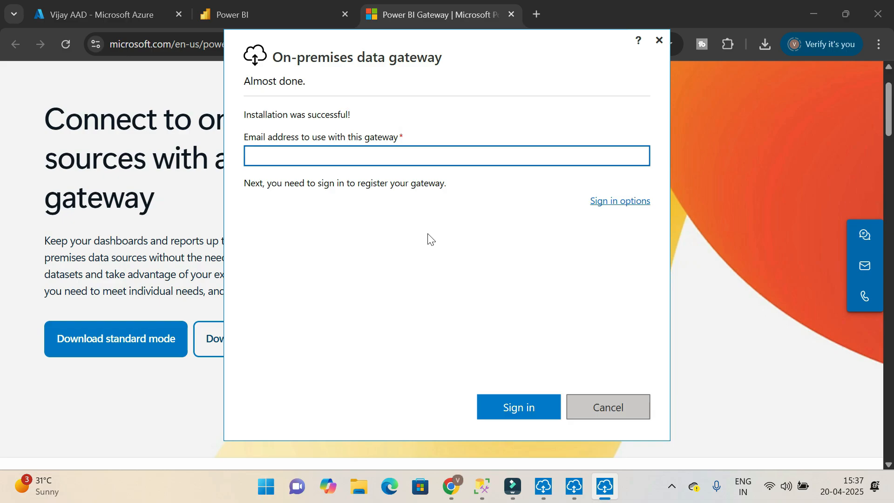
click(237, 13)
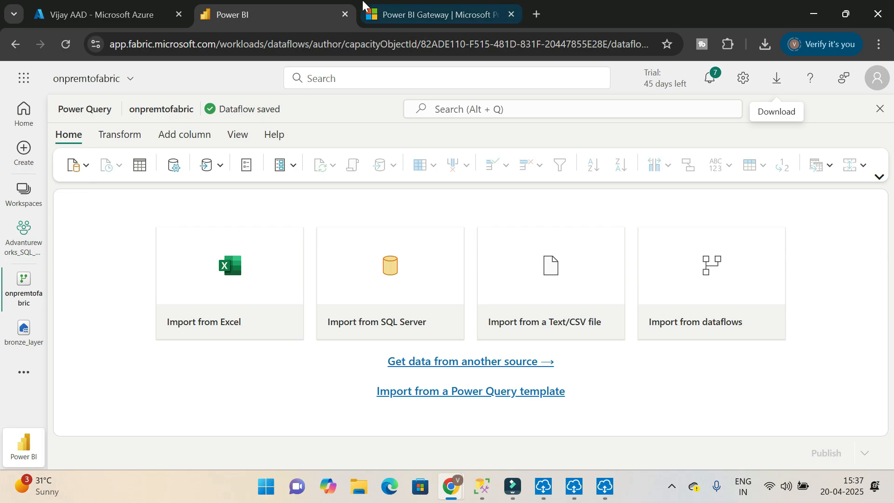
click(409, 17)
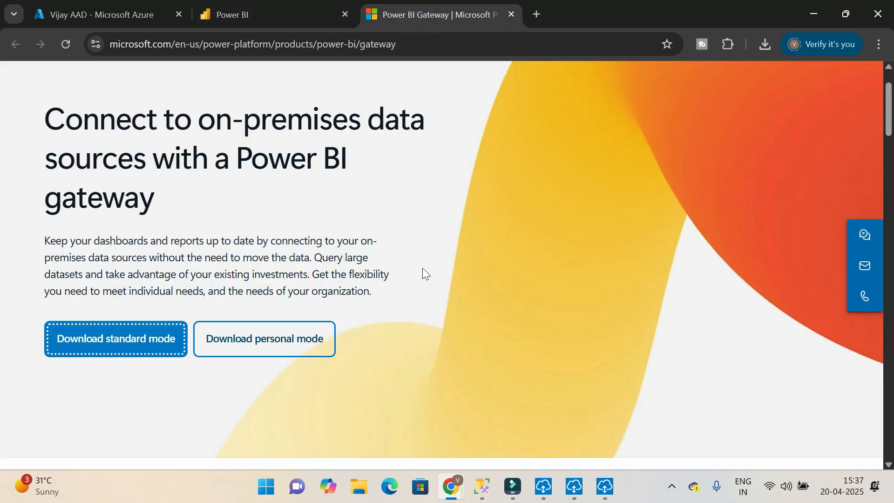
Step: Sign in to the gateway installer using the user principal name copied from Azure and the account password
click(277, 6)
click(446, 19)
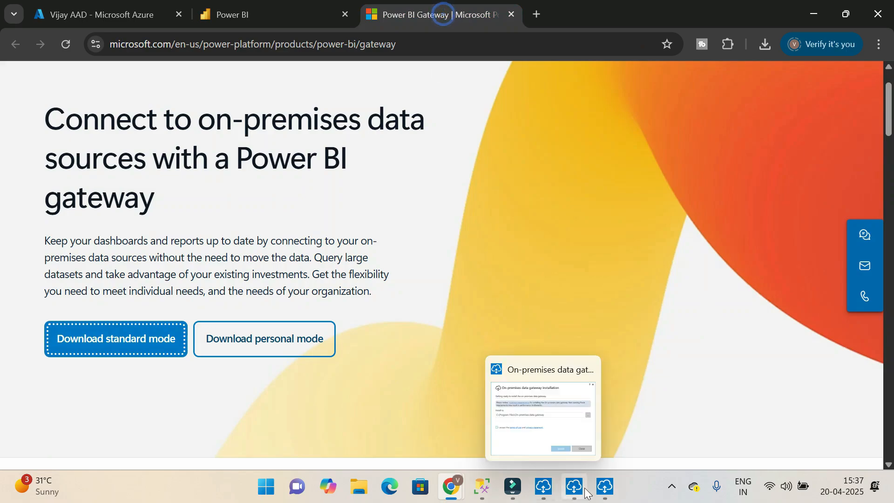
click(604, 484)
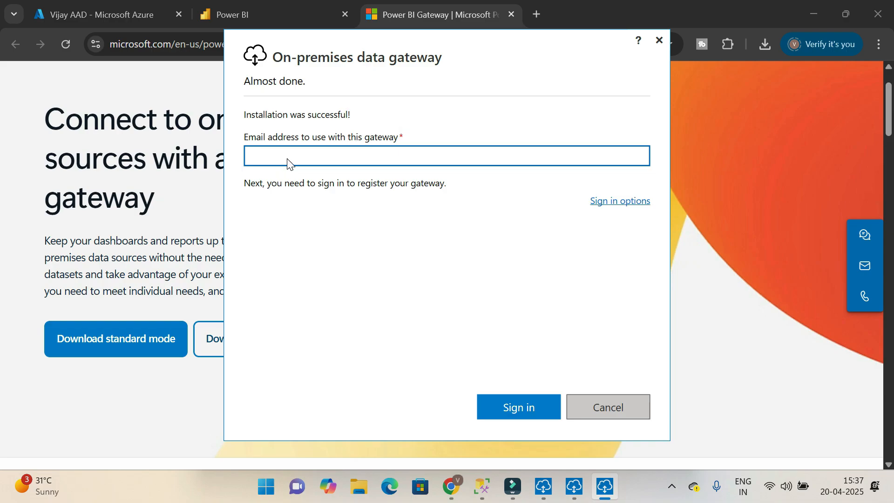
click(85, 5)
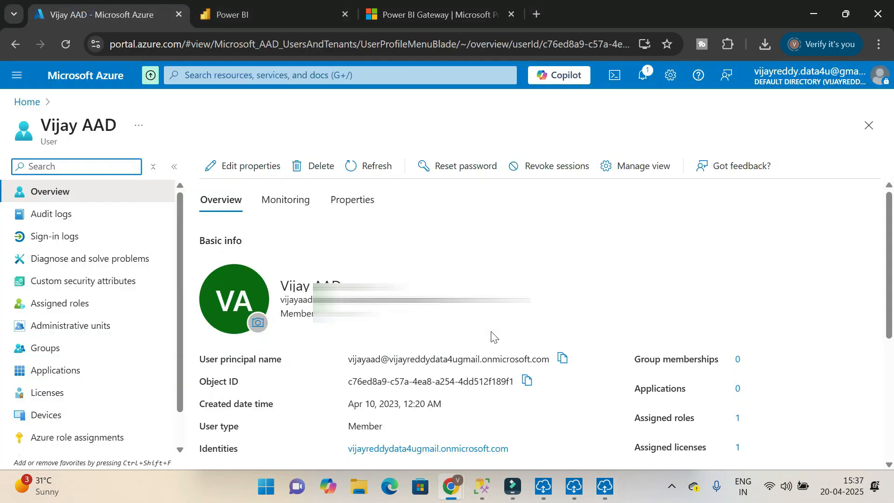
click(562, 358)
click(412, 13)
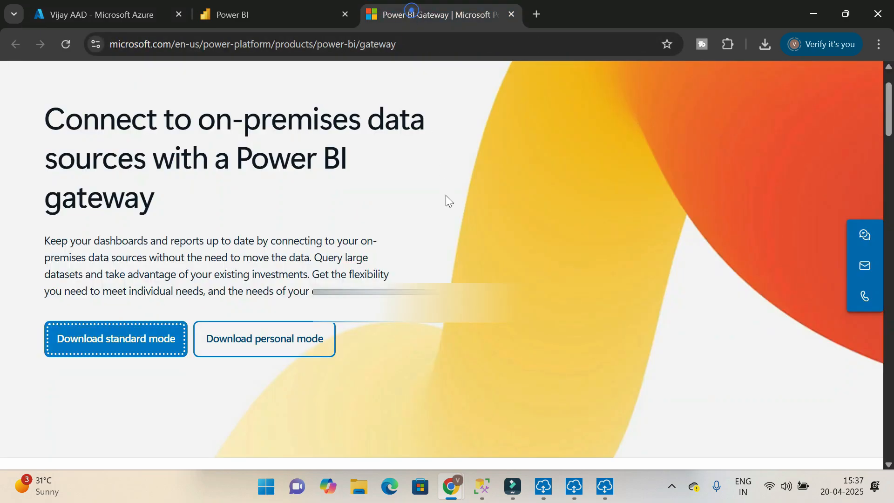
click(284, 7)
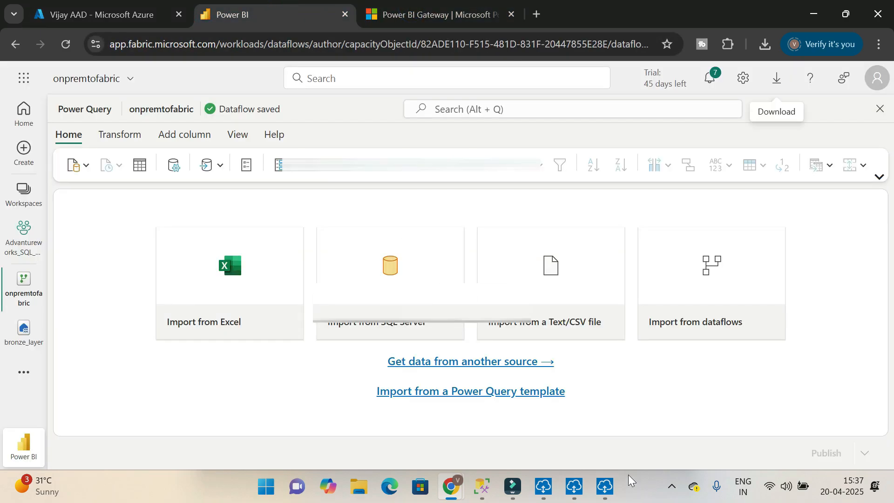
click(600, 491)
key(ctrl+v)
key(Return)
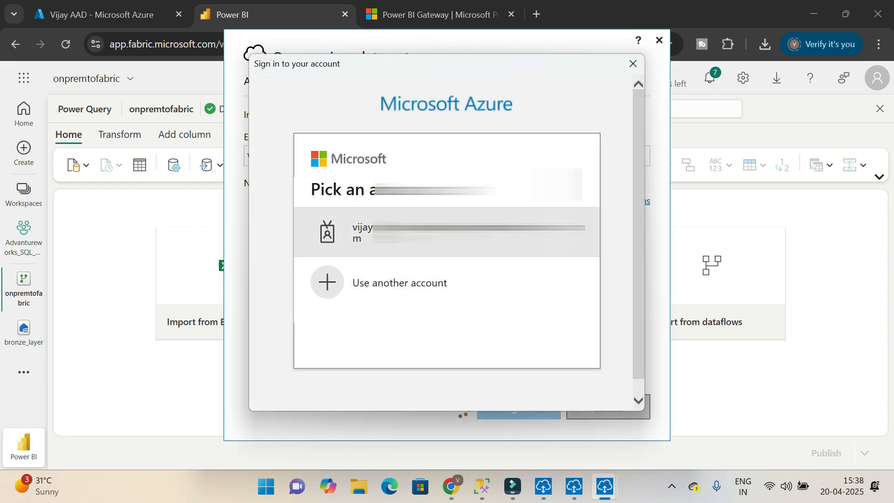
text(•••••)
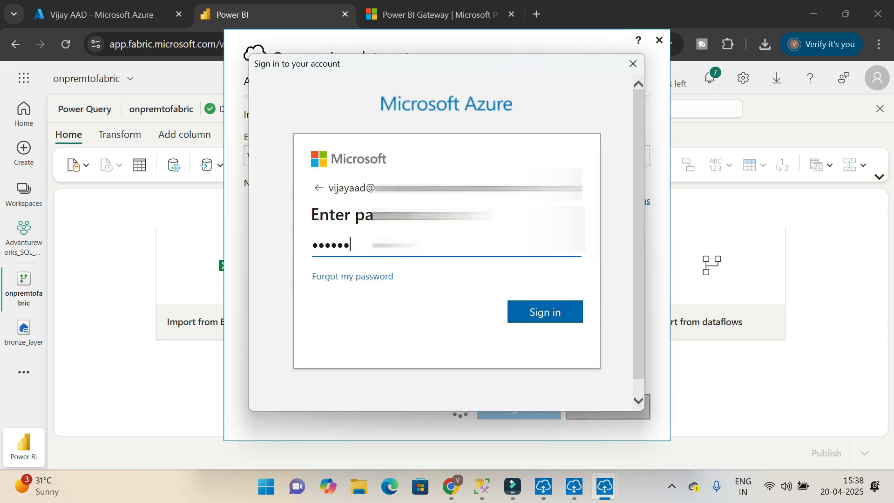
text(••••)
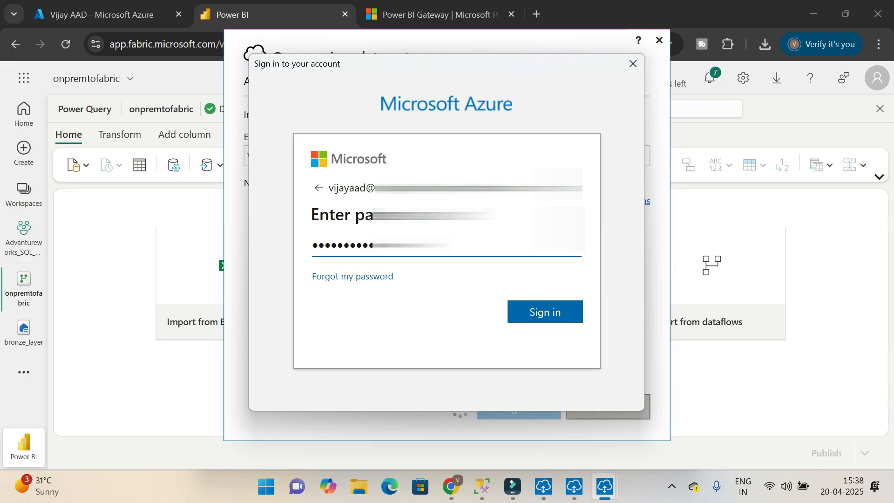
click(540, 312)
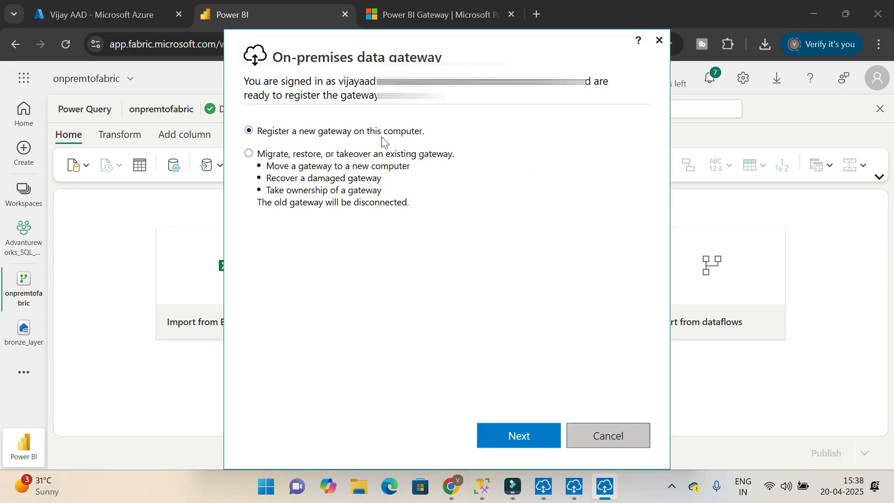
Step: Register a new gateway named Vijay-Gateway with a recovery key
click(521, 437)
click(361, 150)
text(Vijay-G)
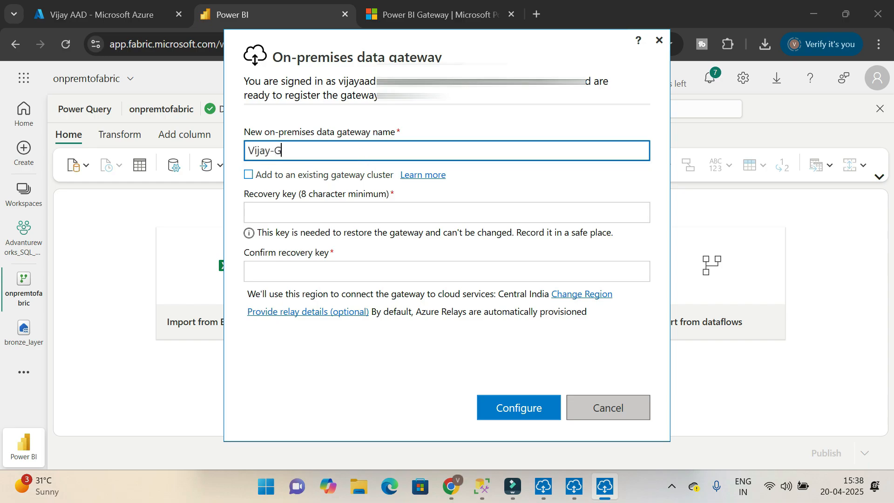
text(ateway)
click(293, 214)
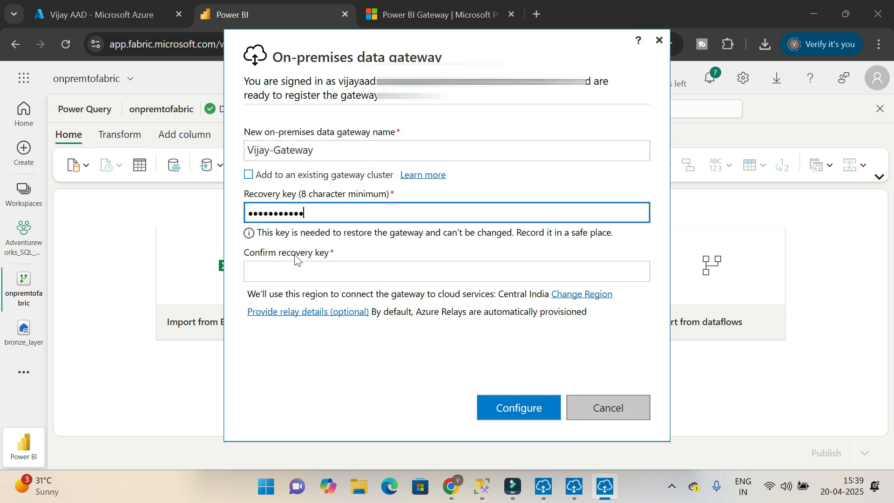
click(258, 272)
text(Vi)
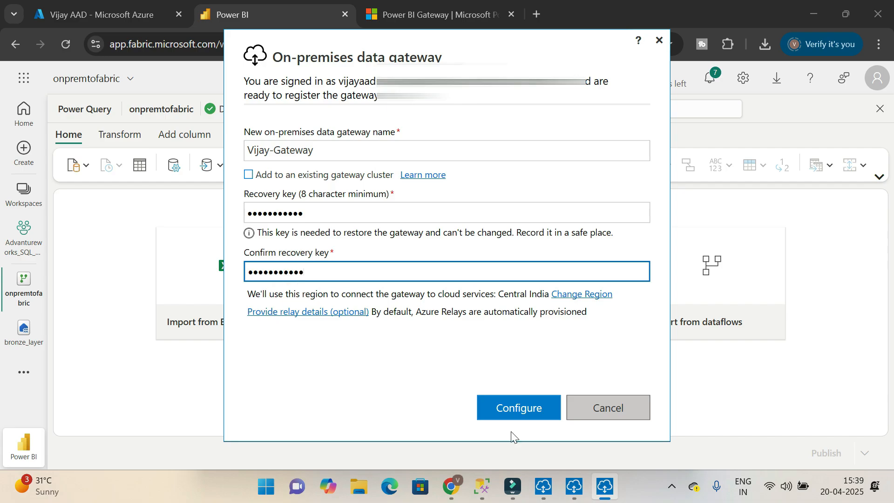
click(529, 418)
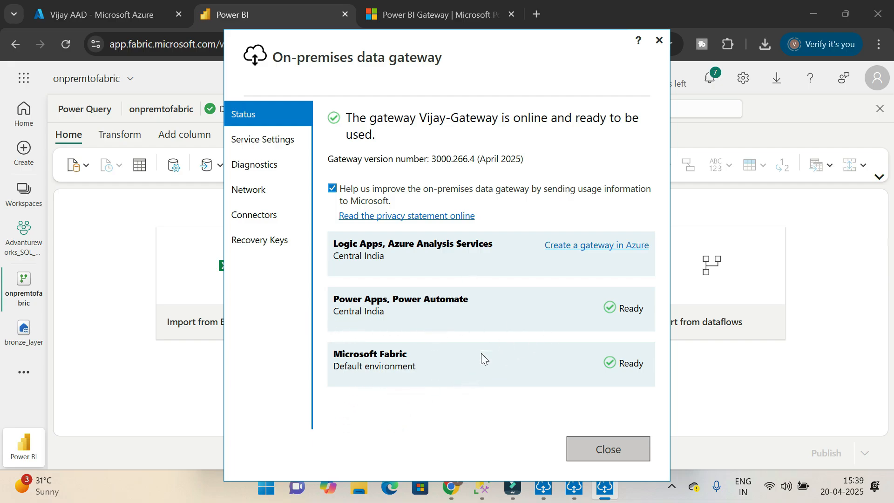
Step: Review the gateway's Status, Service Settings and Diagnostics pages, then close the configurator
click(261, 141)
click(260, 123)
click(258, 136)
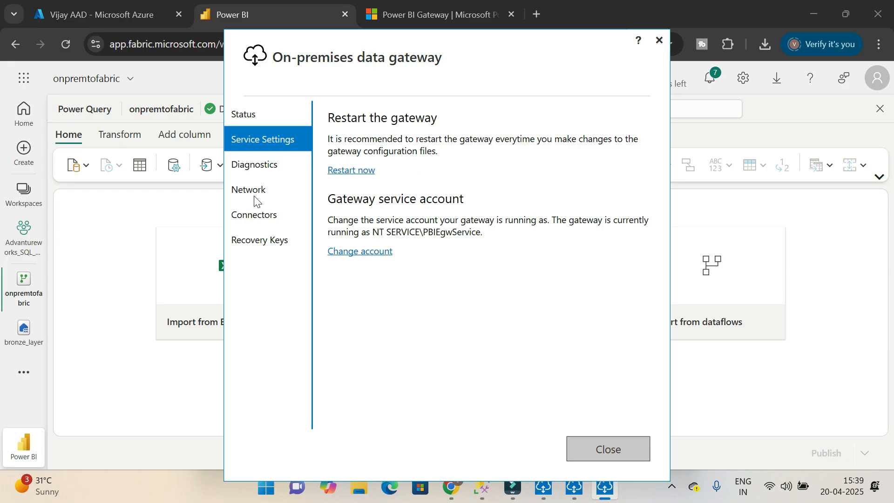
click(259, 165)
click(251, 115)
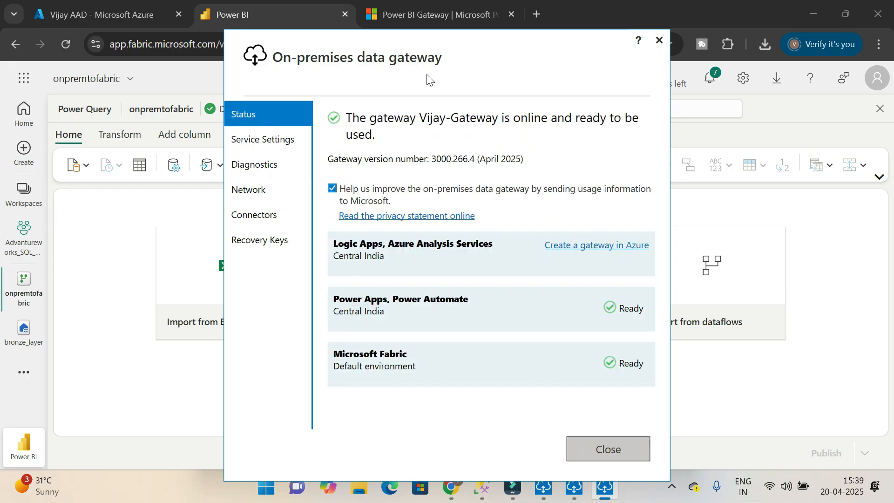
click(261, 140)
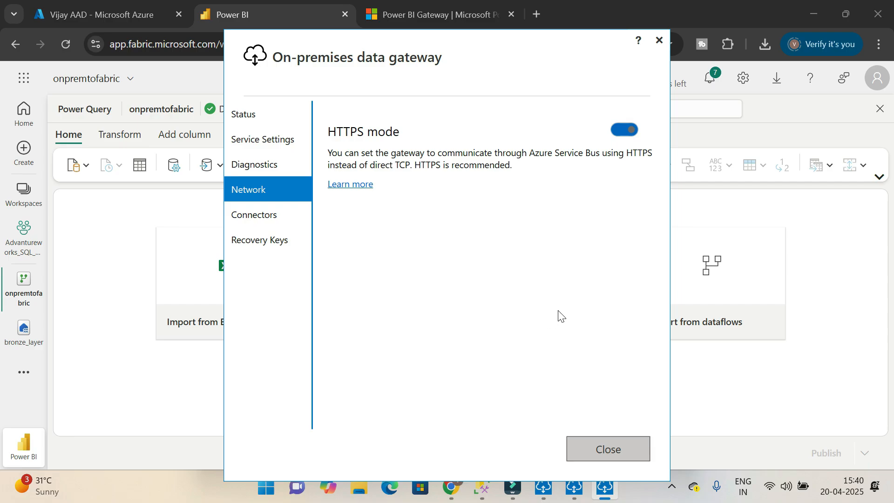
click(614, 450)
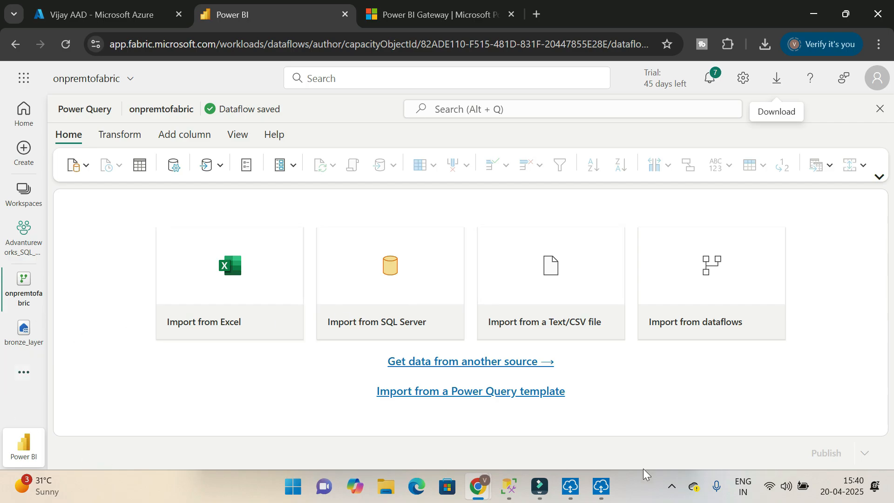
Step: Close the remaining gateway installation windows
click(600, 487)
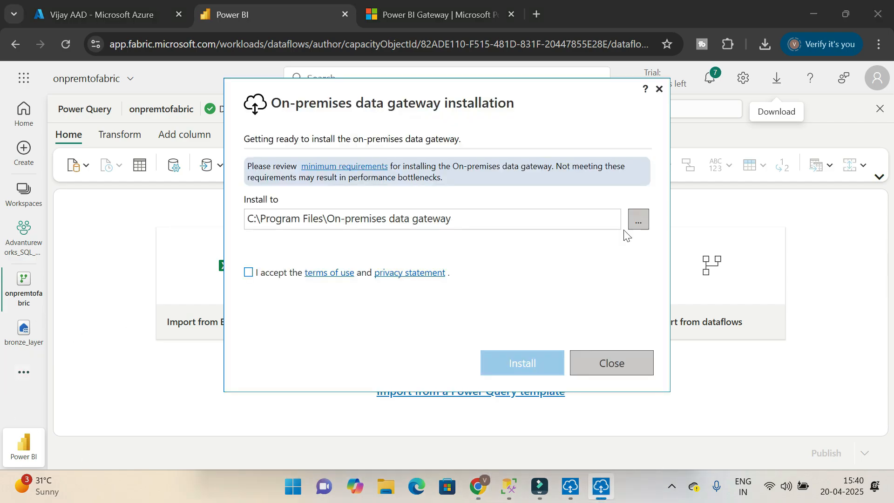
click(659, 89)
click(586, 490)
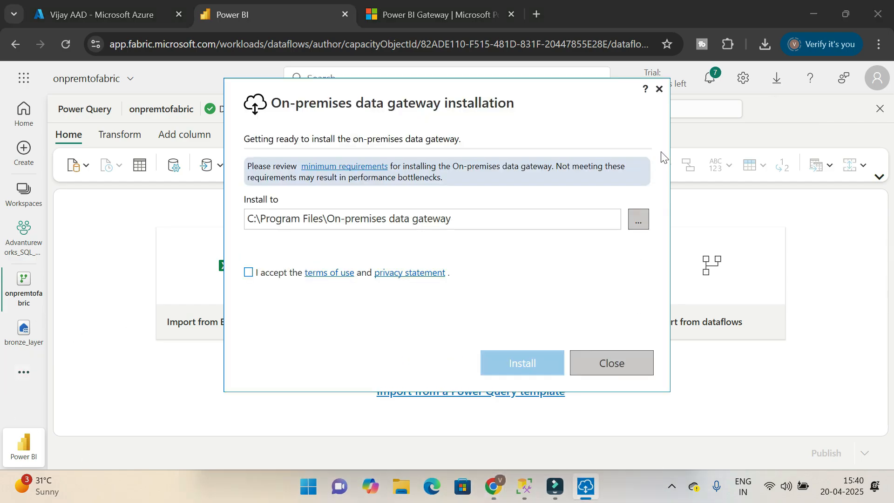
click(660, 90)
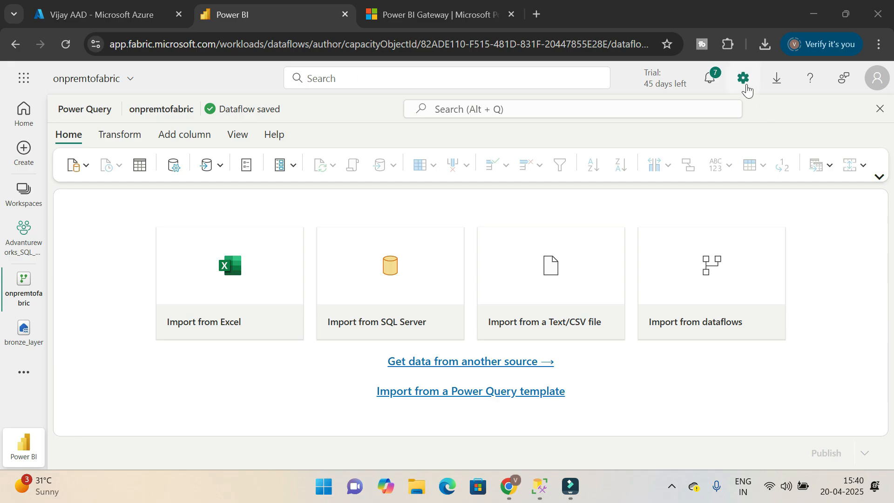
Step: Exit the onpremtofabric dataflow editor, confirming the leave prompt
click(745, 84)
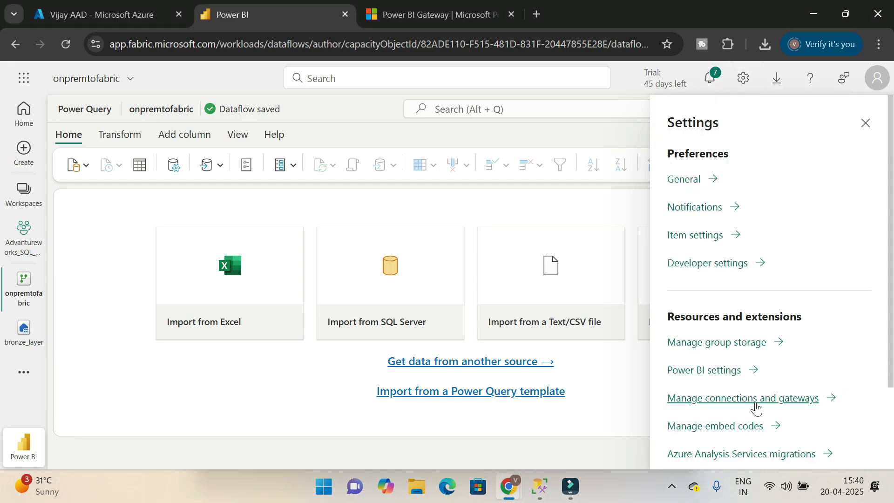
click(754, 400)
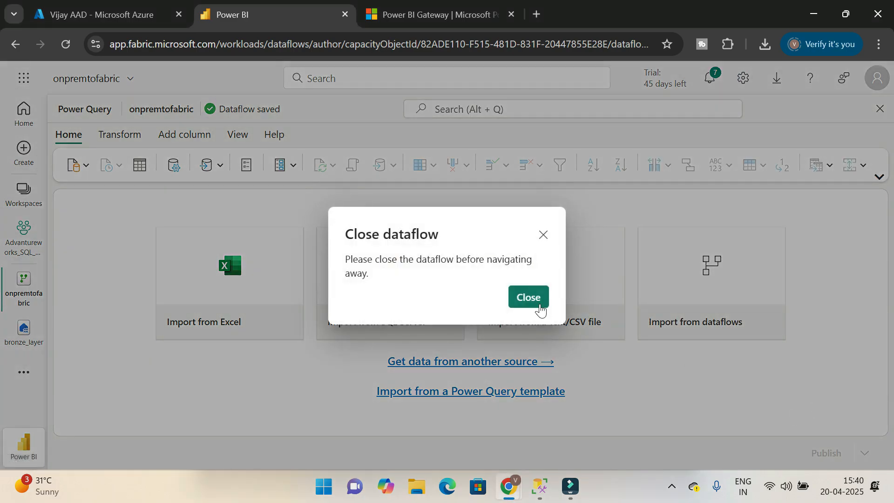
click(533, 304)
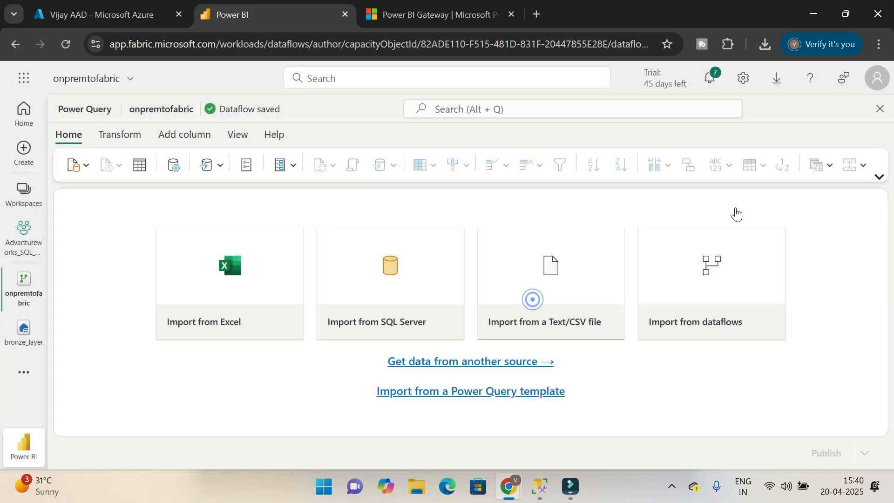
click(879, 110)
click(493, 294)
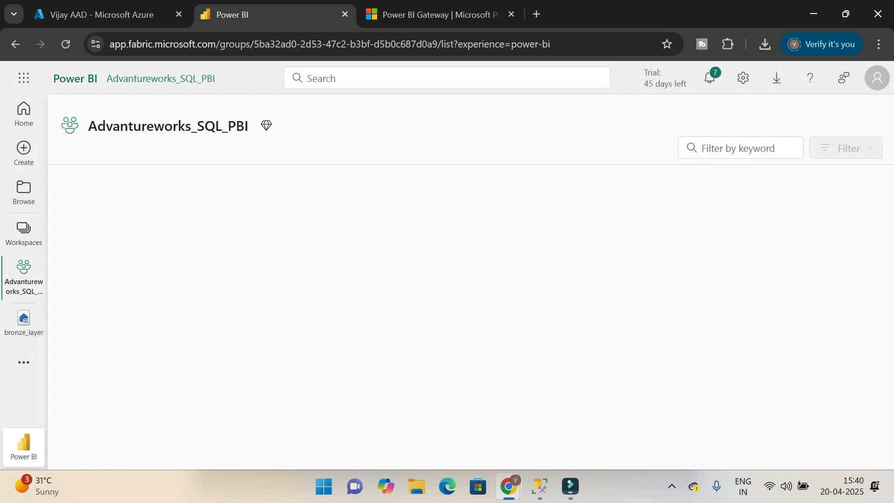
Step: Confirm the on-premises gateway is Online under Manage connections and gateways, then open bronze_layer
click(743, 81)
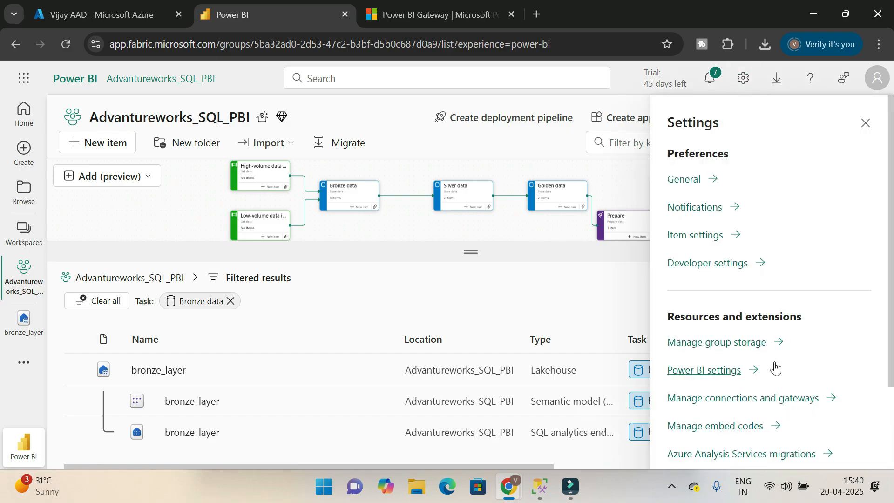
scroll(754, 382, down, 1)
click(733, 329)
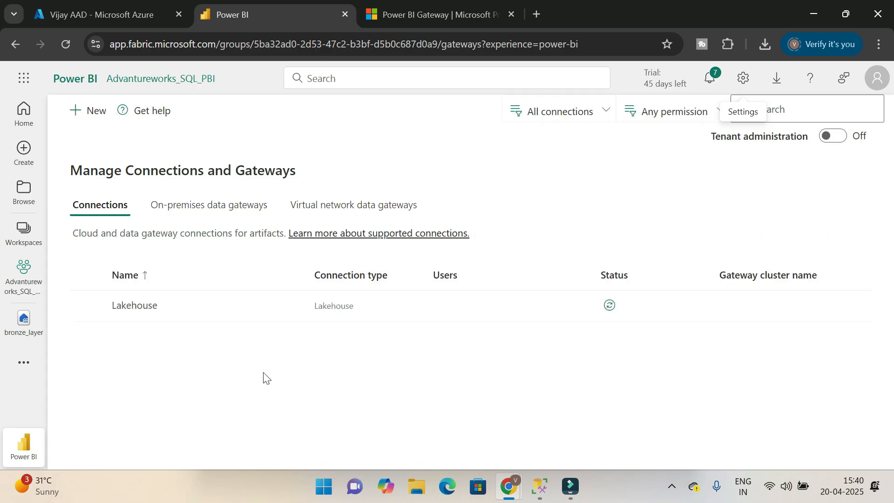
click(218, 207)
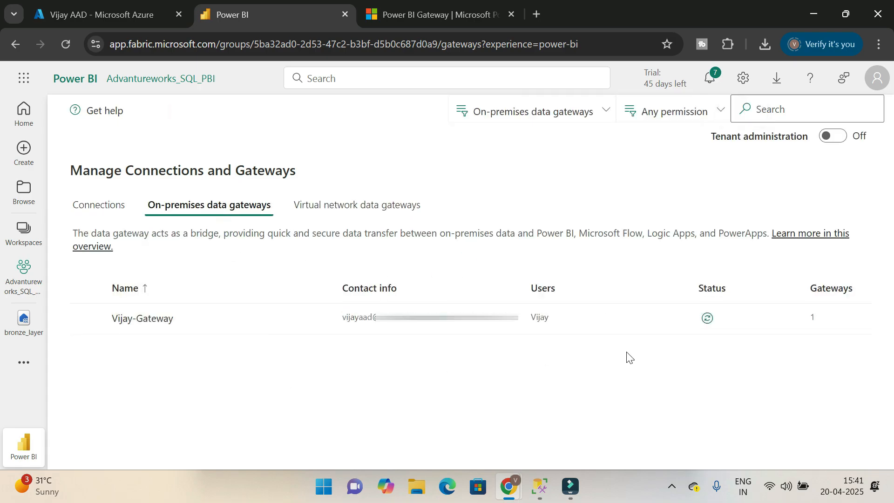
click(707, 319)
click(706, 319)
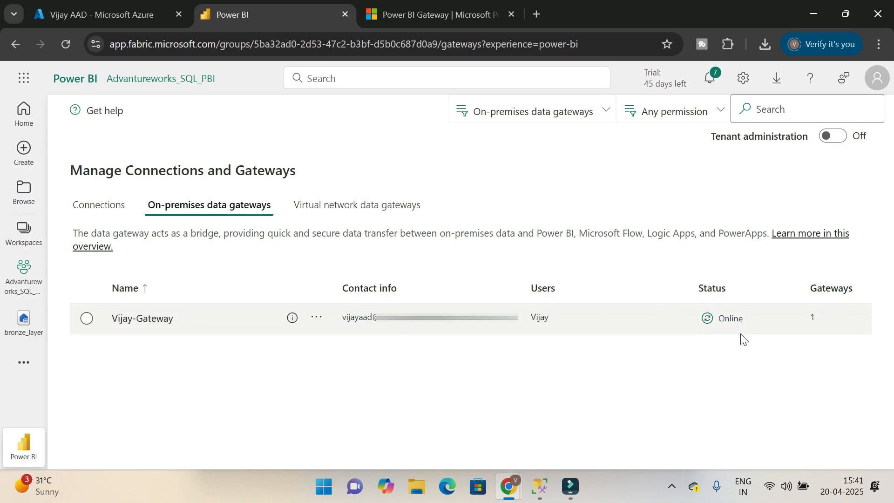
click(21, 326)
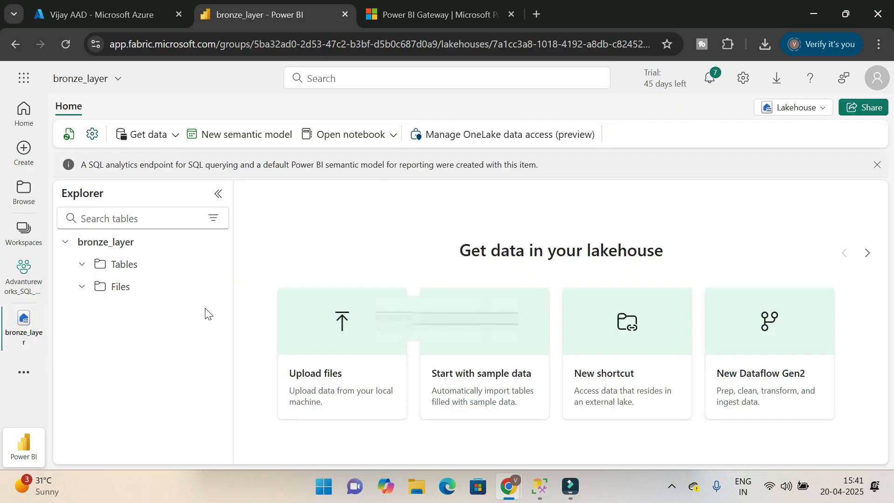
Step: From the bronze_layer lakehouse, create a Dataflow Gen2 named Onprem-Fabric-Data and import from SQL Server
click(175, 137)
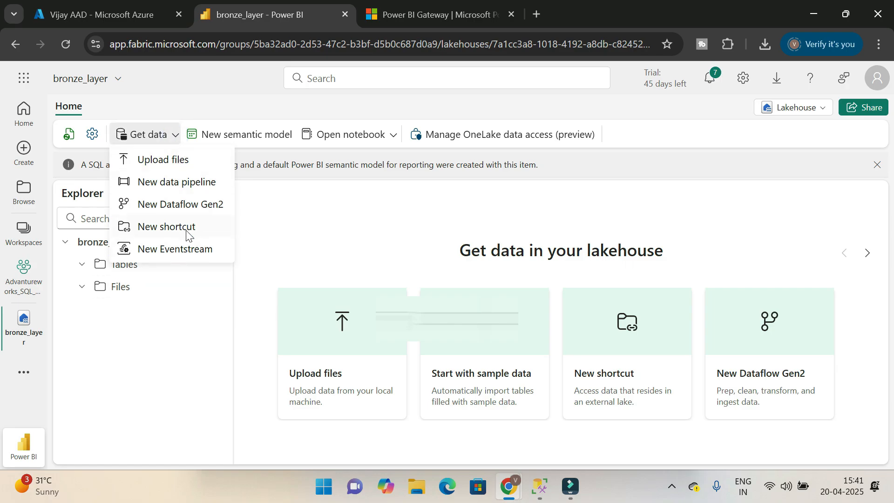
click(189, 206)
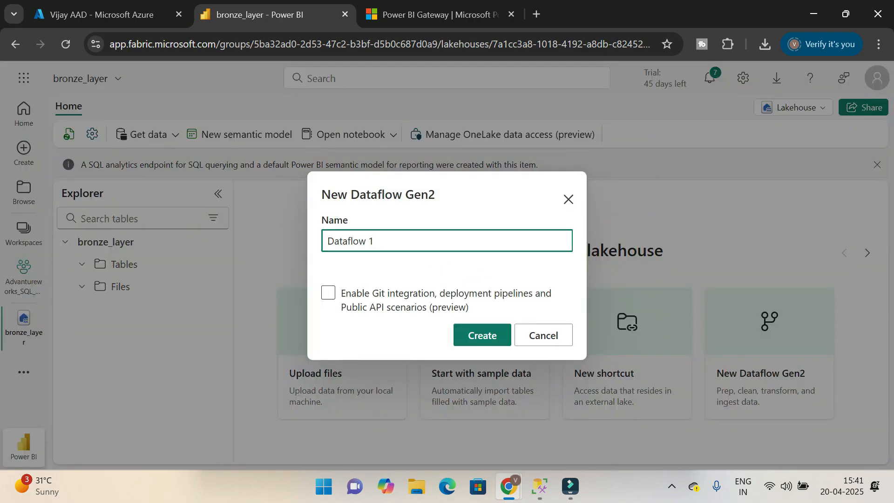
drag(405, 243, 296, 243)
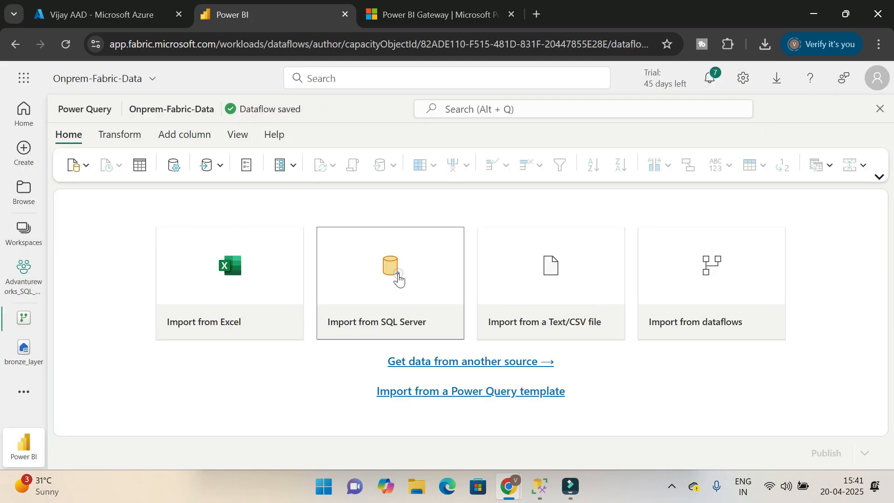
click(398, 273)
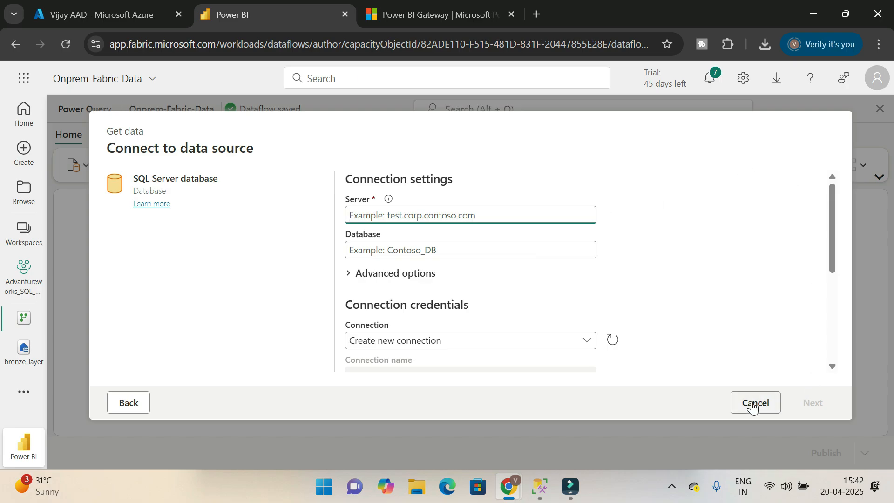
Step: Copy the server name VIJAY from SSMS connection properties into the Server field
mouse_move(540, 486)
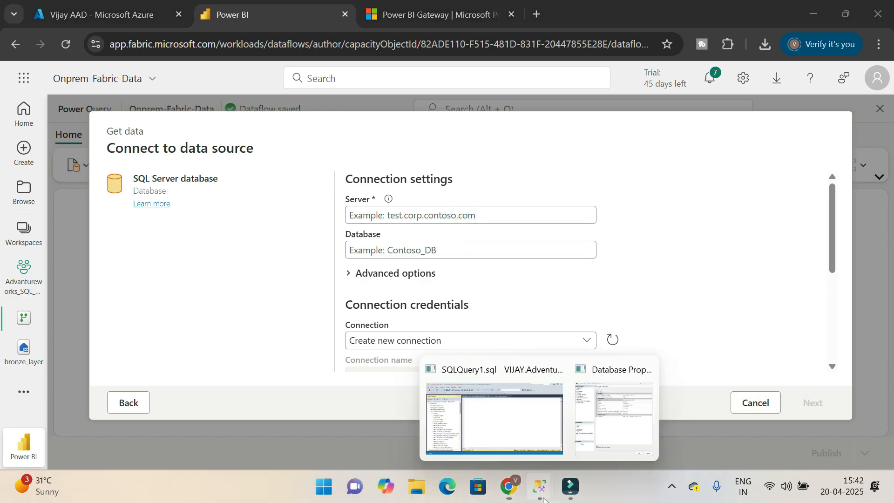
click(613, 409)
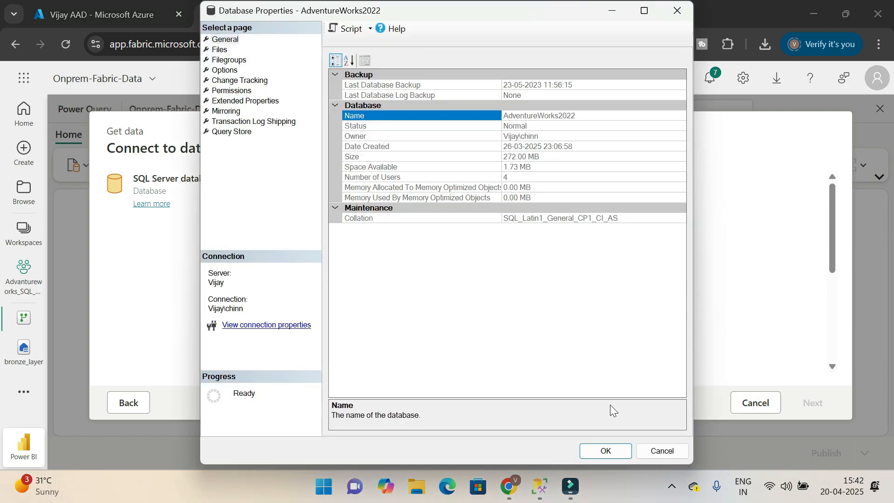
click(257, 325)
click(410, 231)
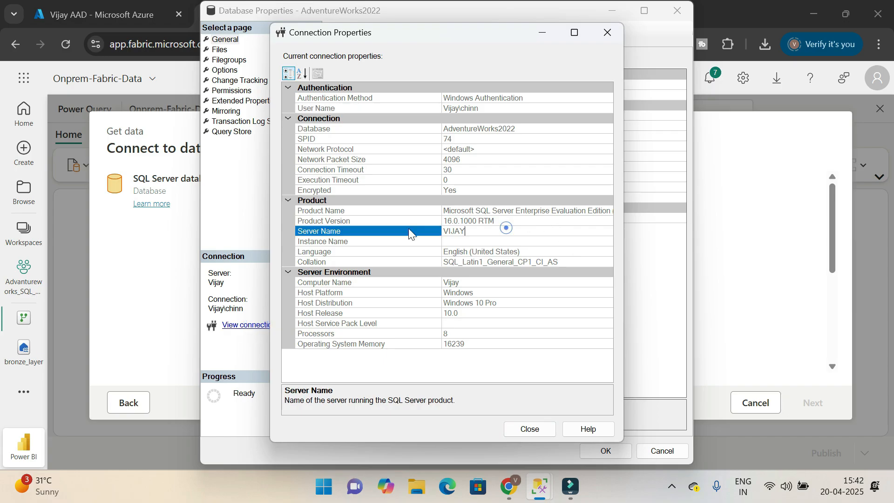
click(472, 231)
key(ctrl+c)
click(767, 247)
click(447, 214)
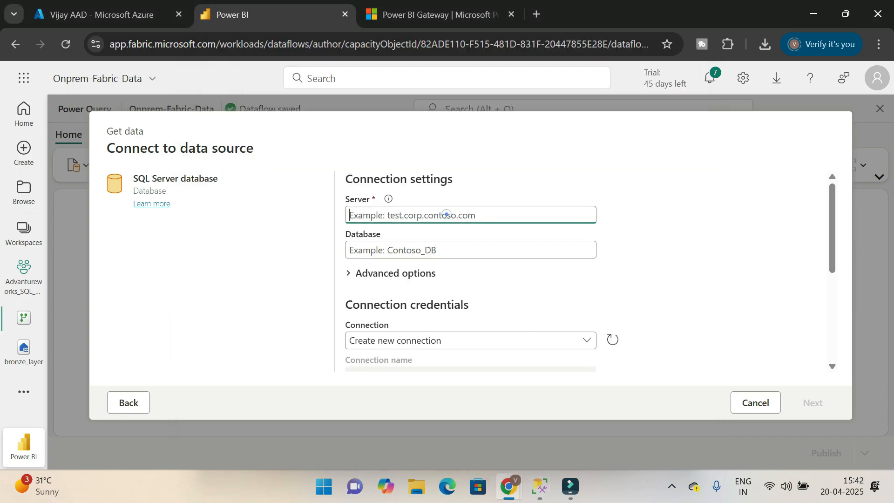
key(ctrl+v)
Step: Copy the database name AdventureWorks2022 from SSMS into the Database field
click(378, 249)
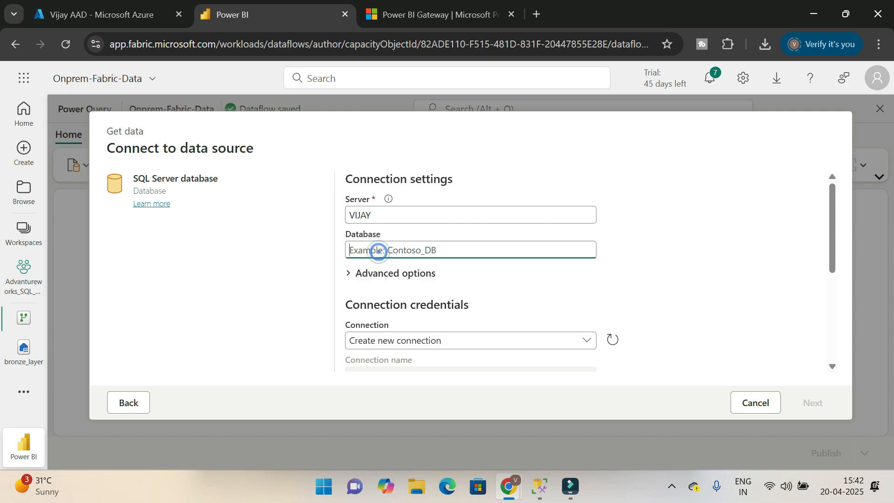
key(alt+Tab)
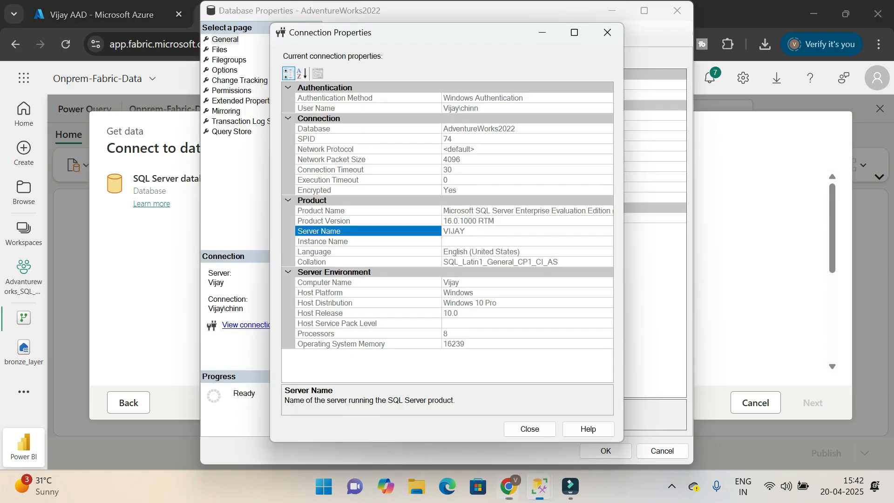
click(524, 131)
click(523, 129)
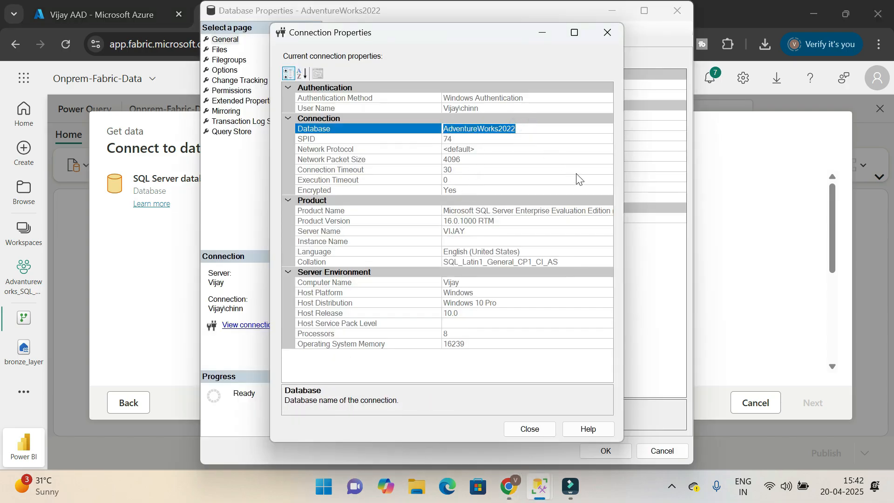
key(ctrl+c)
click(706, 262)
click(492, 247)
key(ctrl+v)
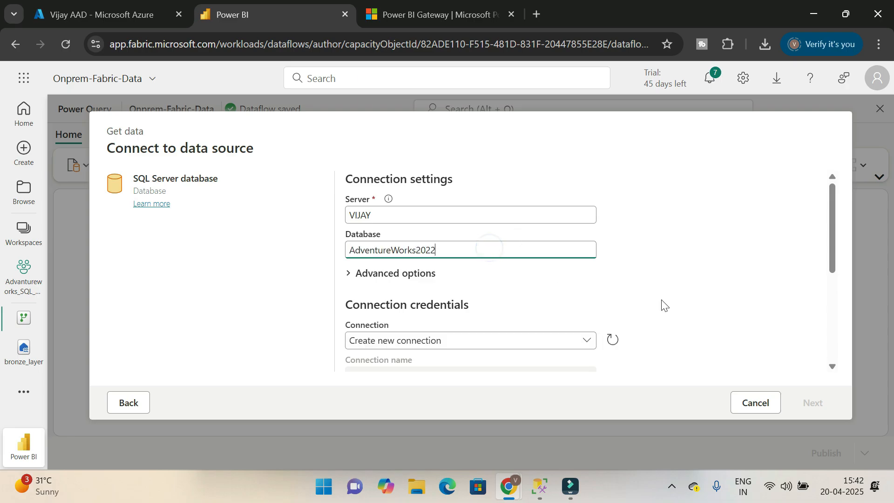
scroll(661, 298, down, 2)
scroll(555, 224, up, 1)
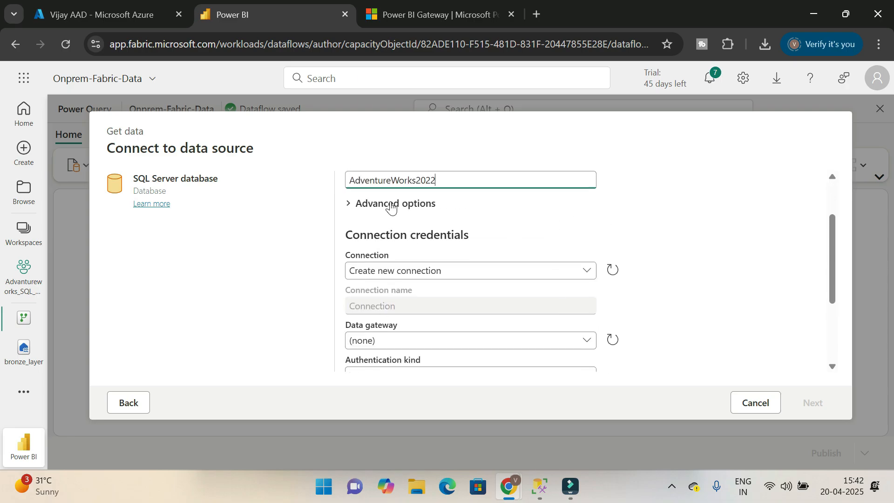
Step: Use the Vijay-Gateway on-premises data gateway with Windows authentication kind
click(586, 271)
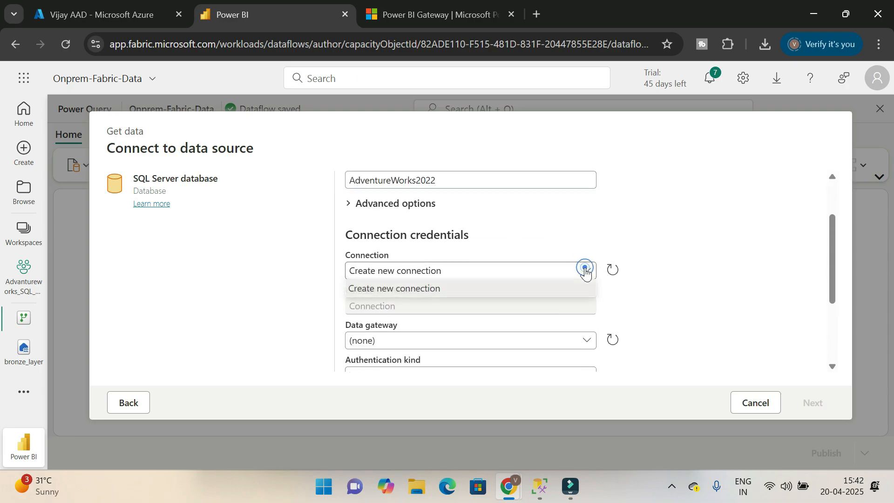
click(585, 271)
scroll(634, 248, down, 3)
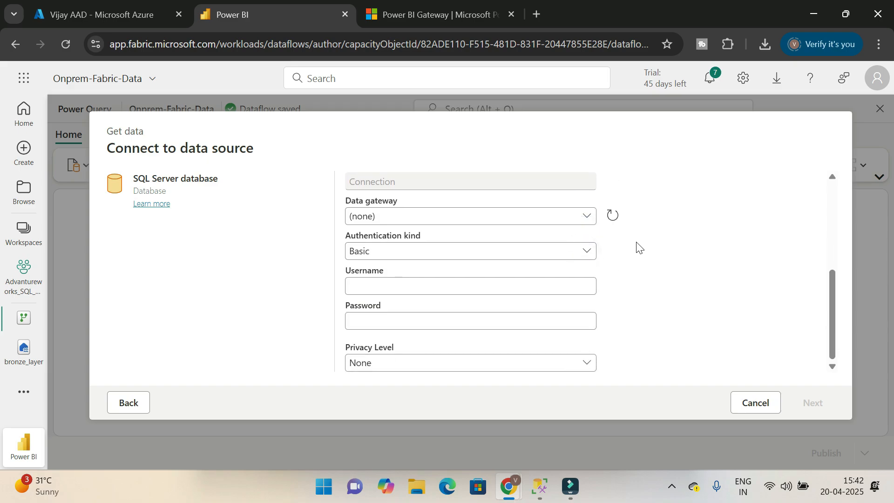
click(576, 217)
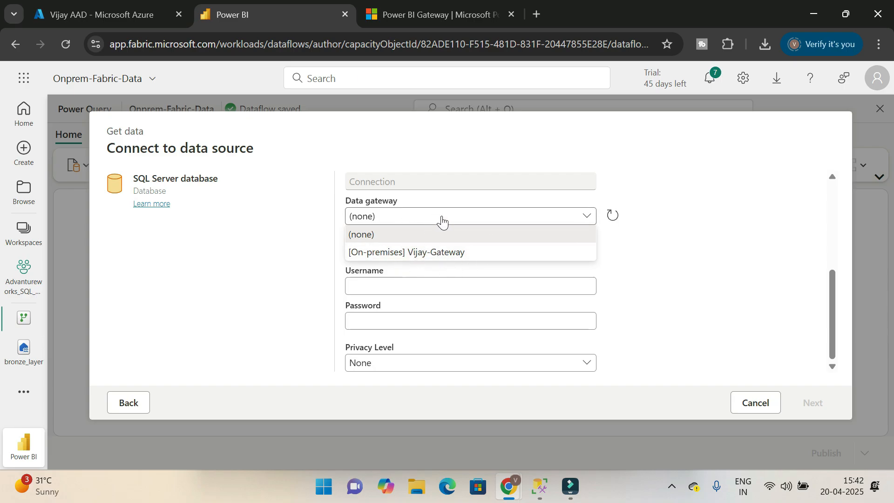
click(429, 255)
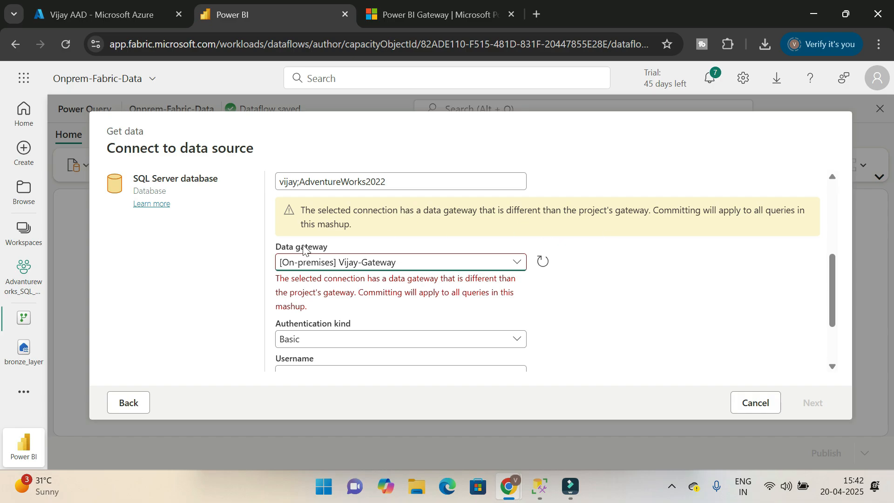
scroll(556, 286, down, 2)
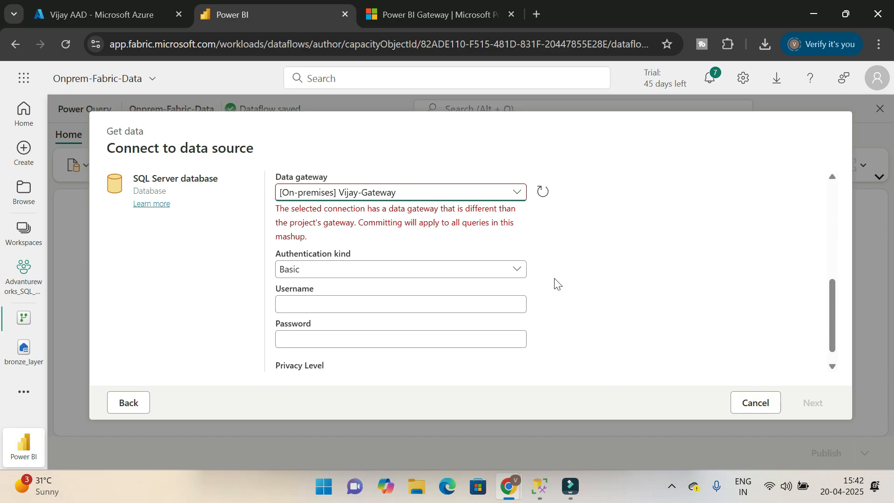
click(517, 269)
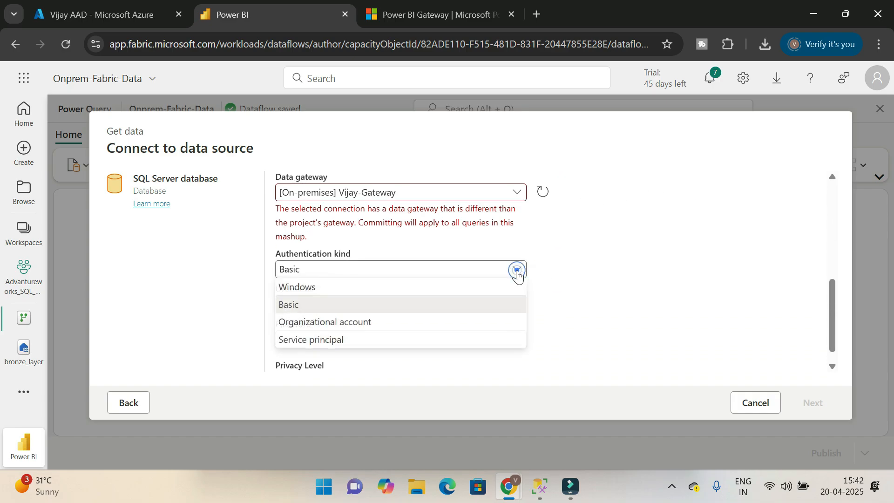
click(353, 288)
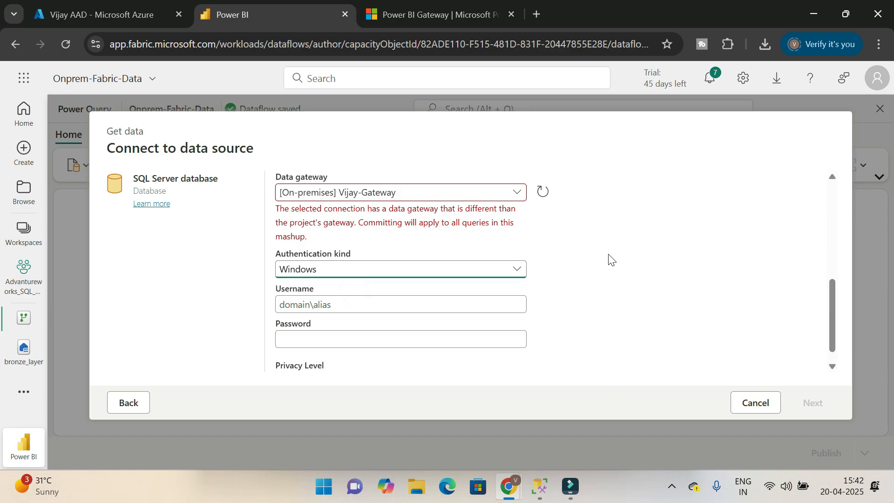
scroll(611, 261, down, 2)
Step: Fill in the connection's Windows username and password, looking up the username in SSMS, and continue
click(371, 286)
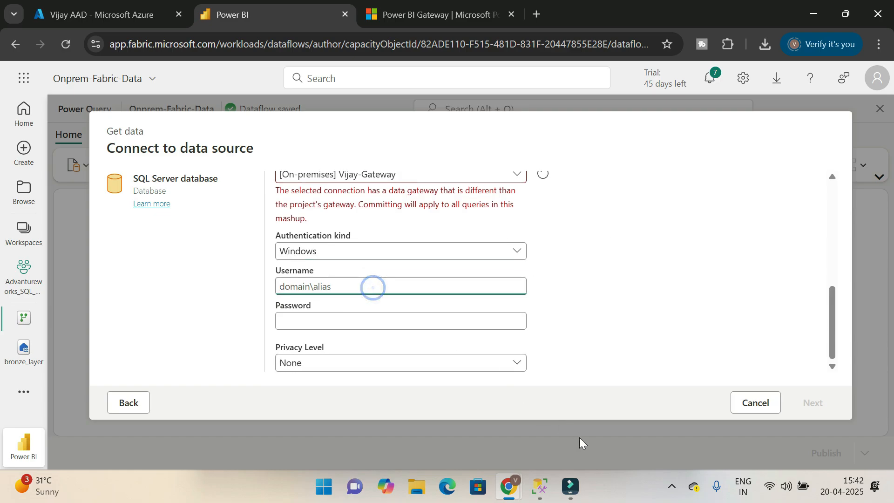
mouse_move(546, 497)
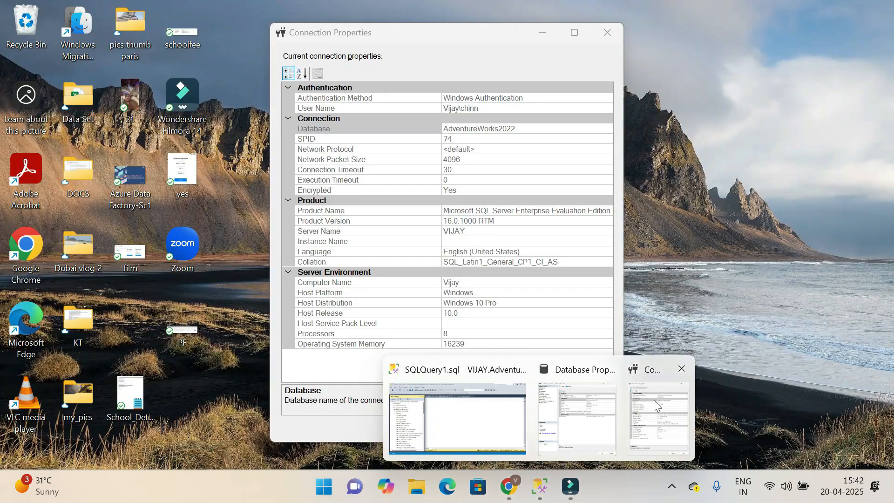
click(654, 401)
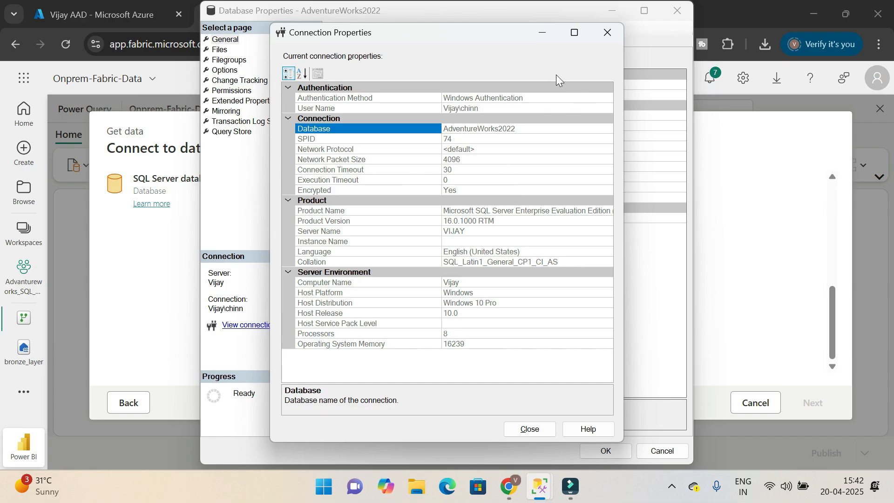
click(493, 106)
double_click(490, 108)
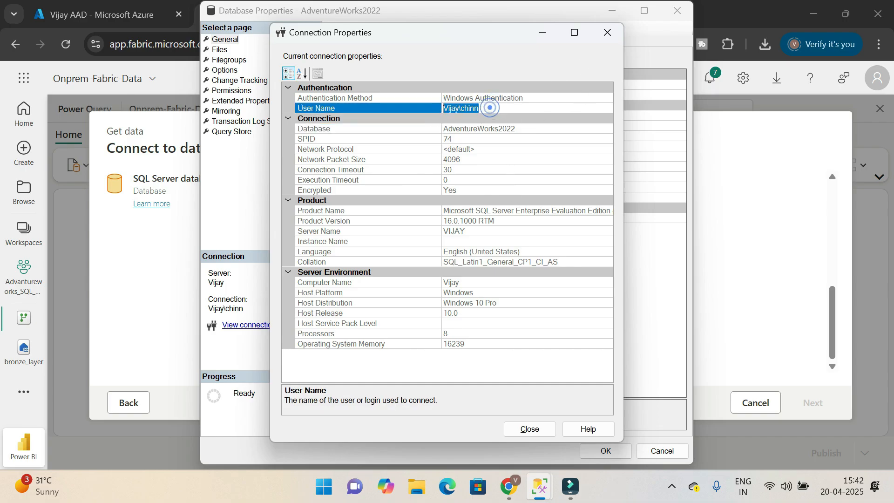
click(607, 32)
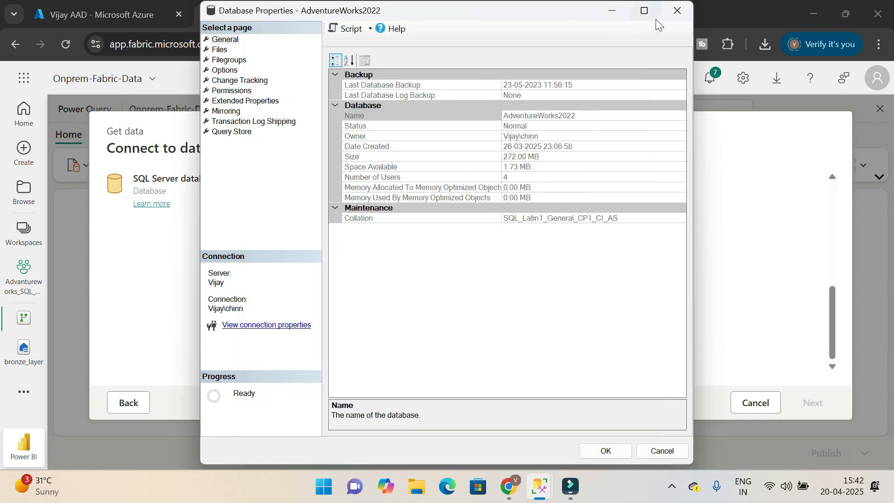
click(677, 10)
click(325, 318)
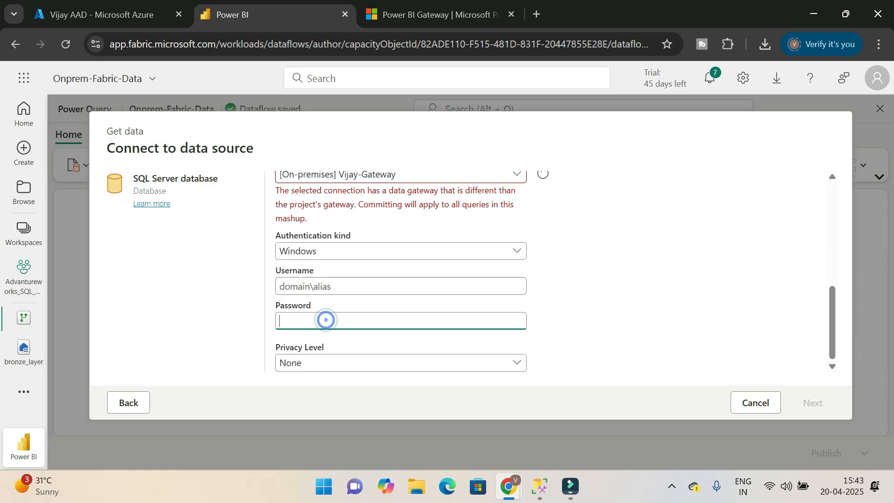
key(ctrl+v)
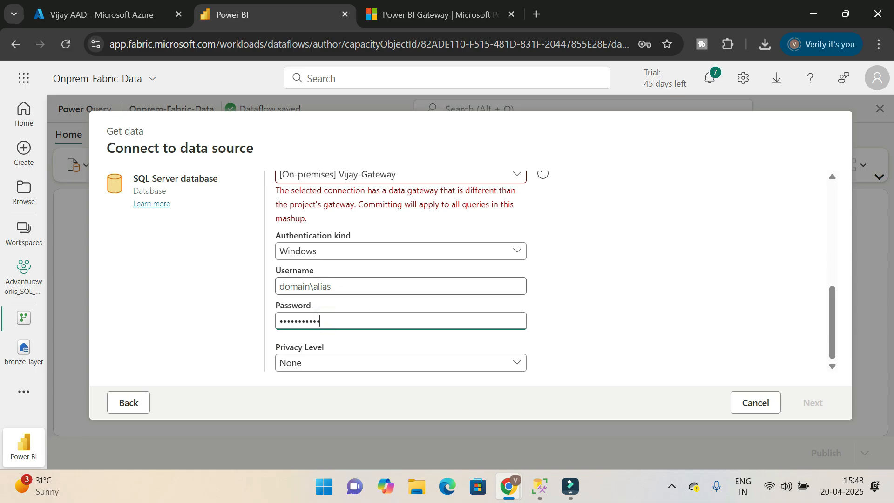
key(ctrl+z)
click(357, 287)
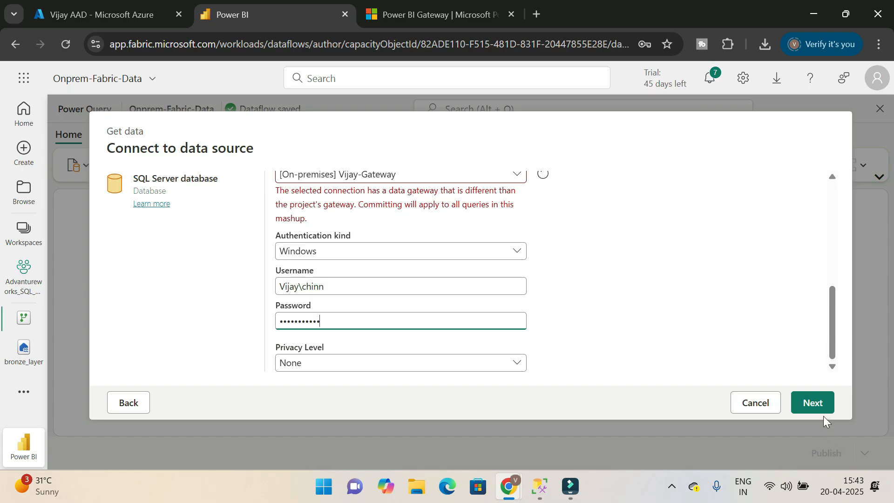
click(812, 401)
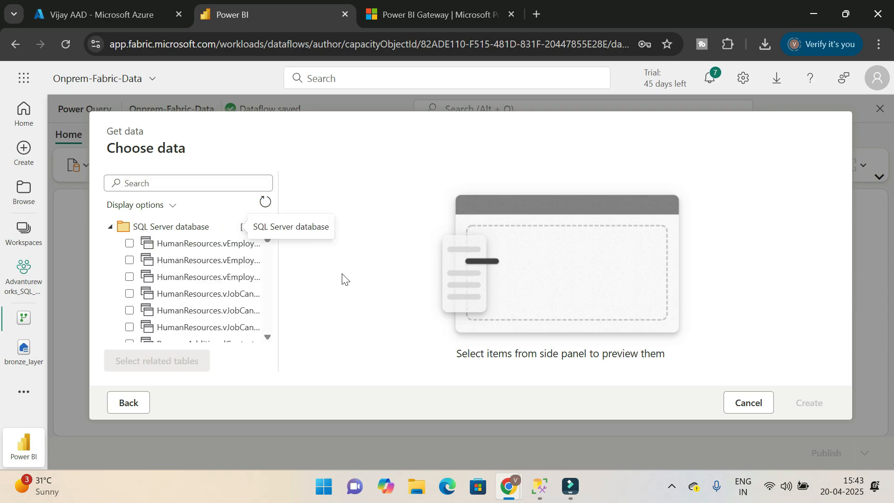
Step: Scroll through the 102 AdventureWorks2022 tables and views in the Choose data list
scroll(272, 342, down, 1)
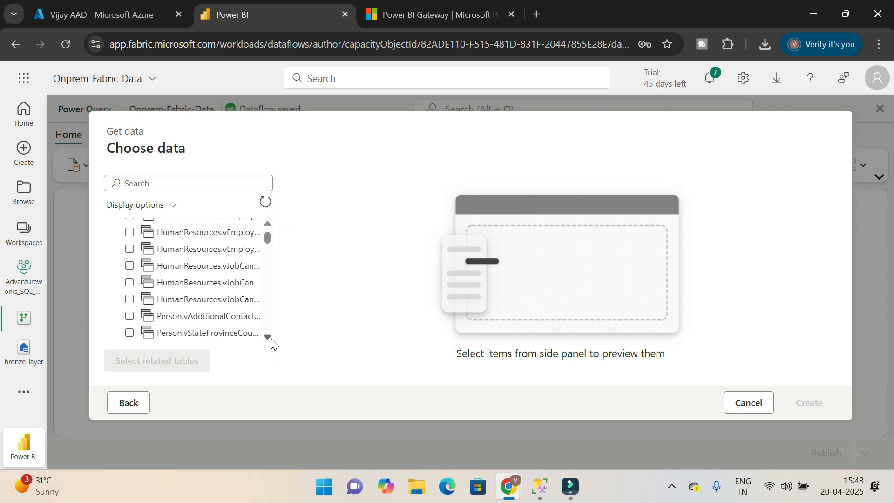
mouse_move(269, 240)
mouse_down()
mouse_move(275, 293)
mouse_move(267, 226)
mouse_up()
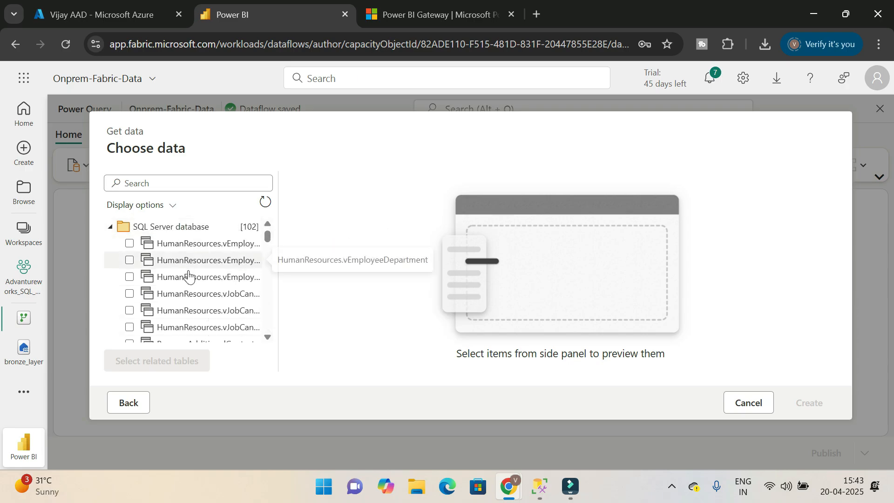
scroll(195, 315, down, 10)
scroll(197, 315, down, 10)
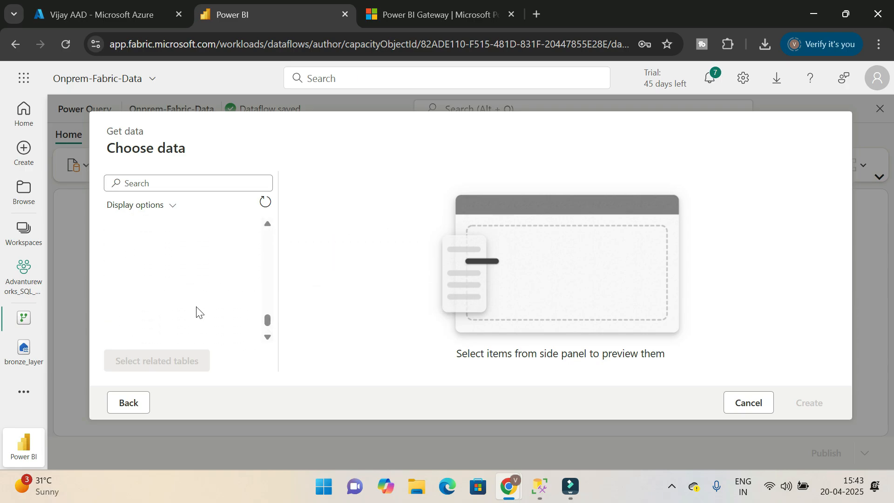
scroll(198, 308, up, 6)
scroll(197, 307, up, 15)
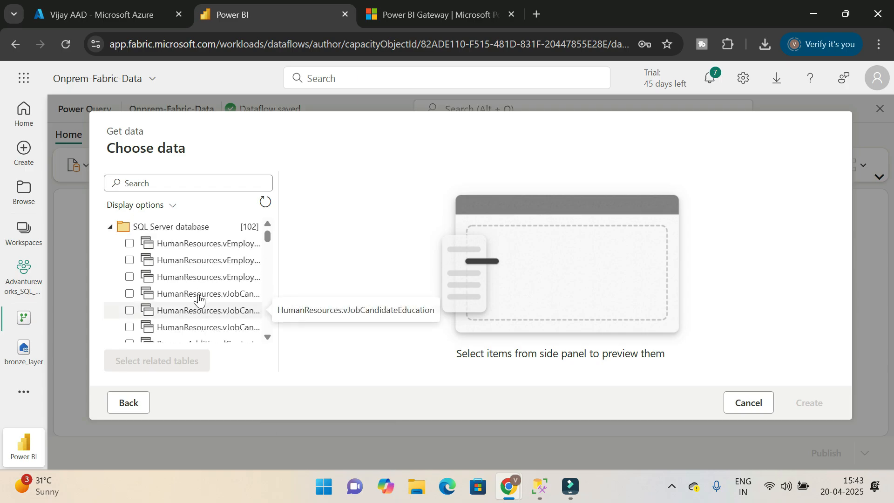
scroll(194, 298, down, 12)
scroll(198, 282, down, 10)
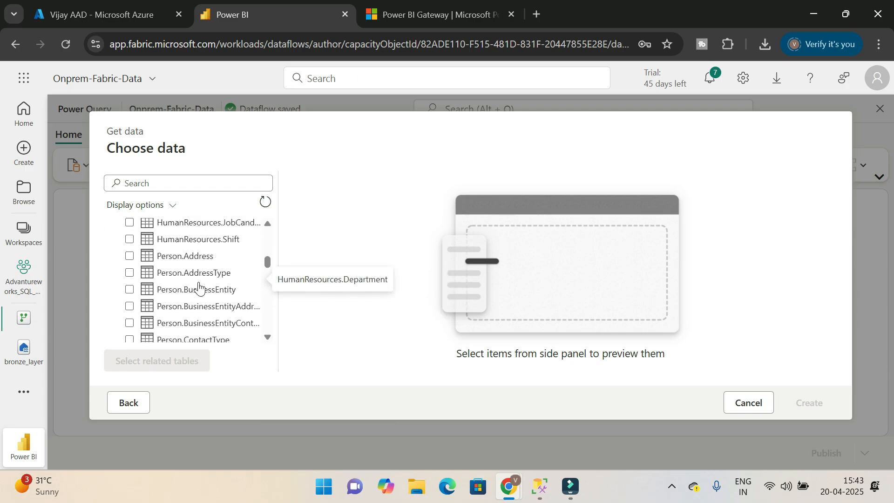
scroll(195, 278, down, 2)
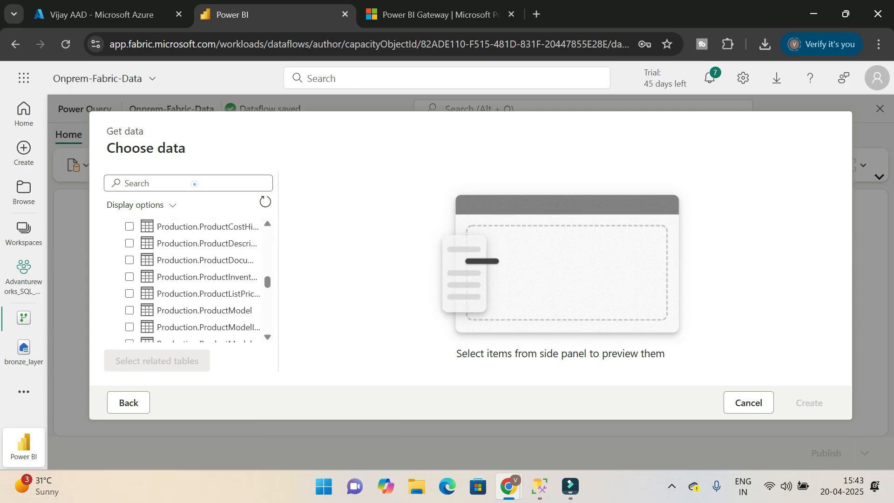
Step: Search the table list for 'sal' and browse matching tables like Sales.SalesPerson and Sales.SalesTaxRate
click(194, 182)
text(sal)
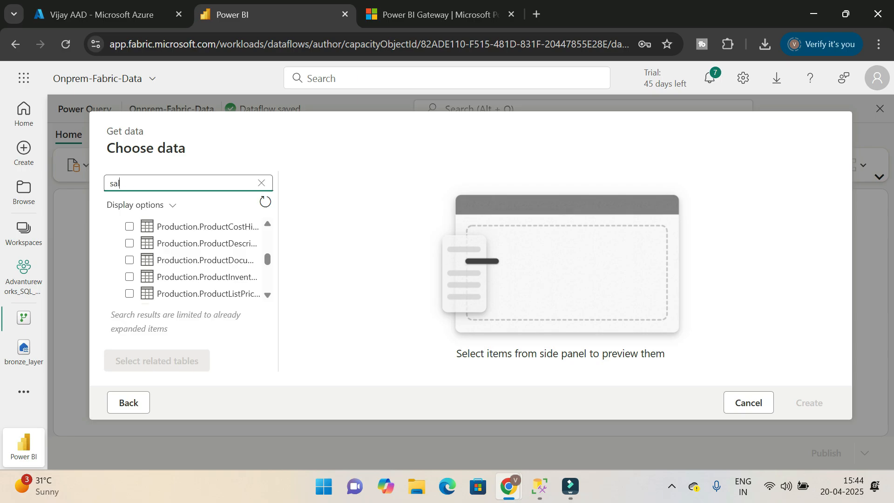
click(268, 224)
click(268, 224)
click(267, 224)
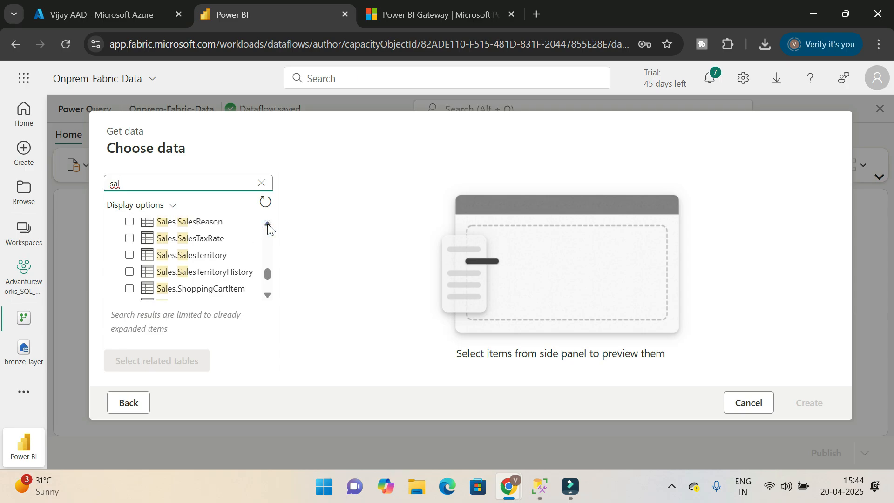
click(268, 224)
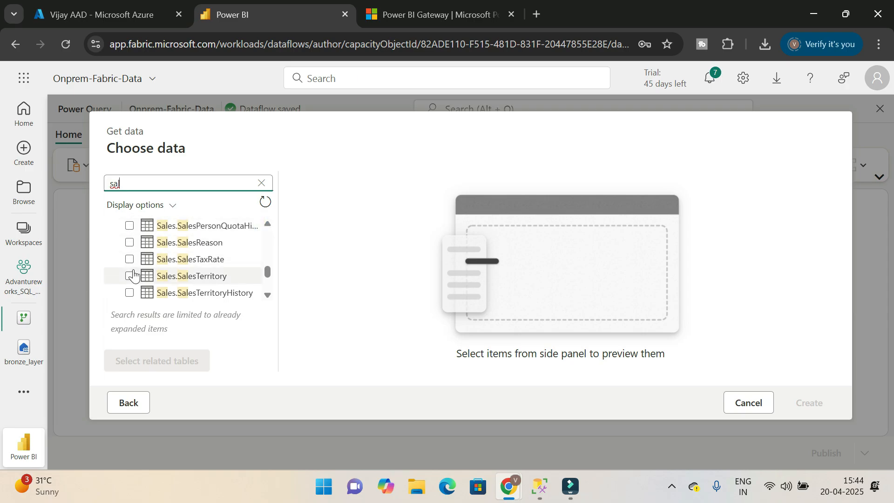
scroll(134, 260, up, 5)
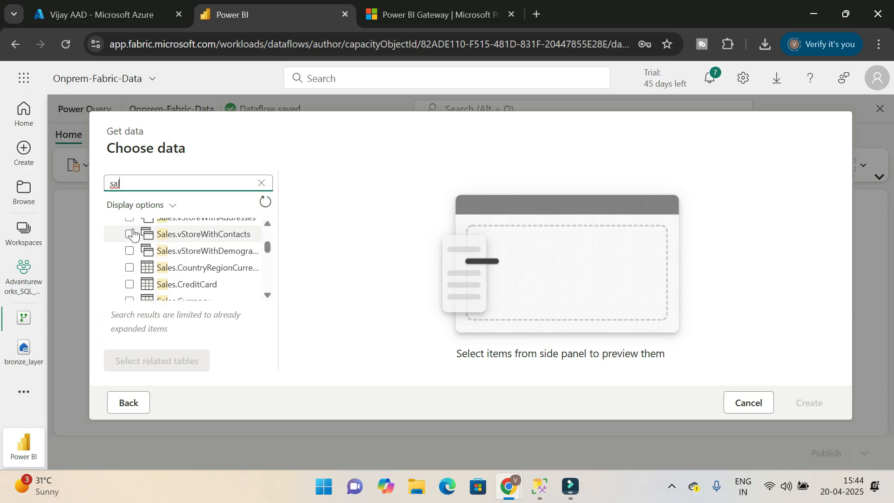
scroll(132, 235, up, 3)
scroll(131, 255, down, 7)
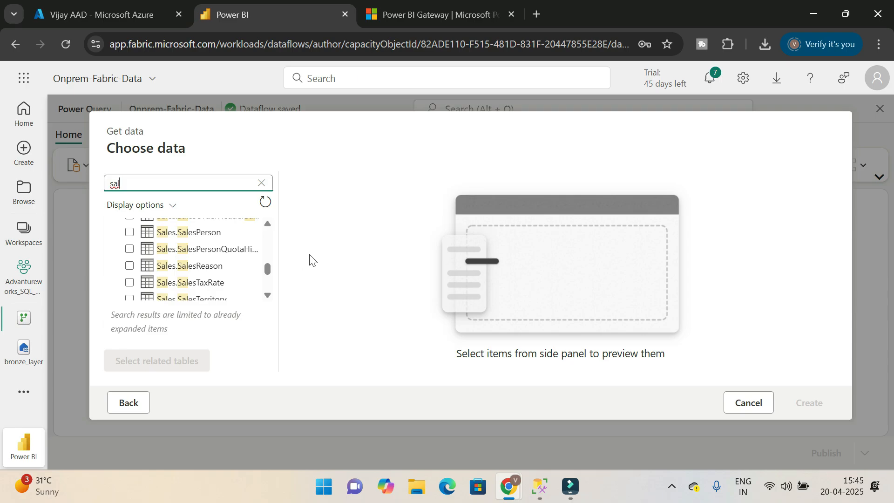
click(348, 259)
Step: Bring Filmora forward and open its screen recorder menu from the hidden-icons tray
mouse_move(508, 488)
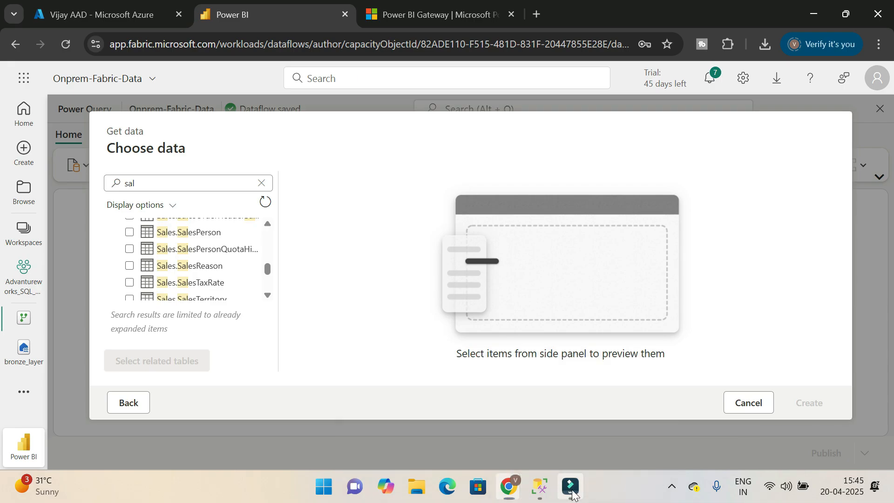
click(570, 487)
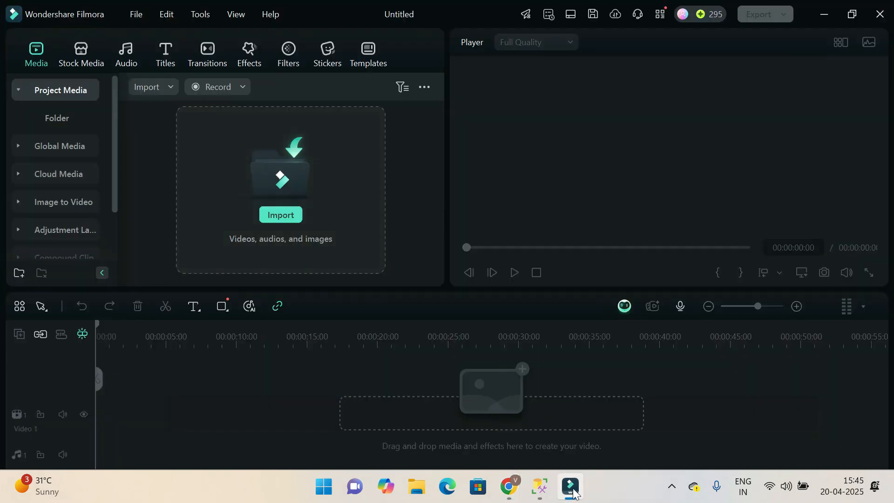
click(671, 486)
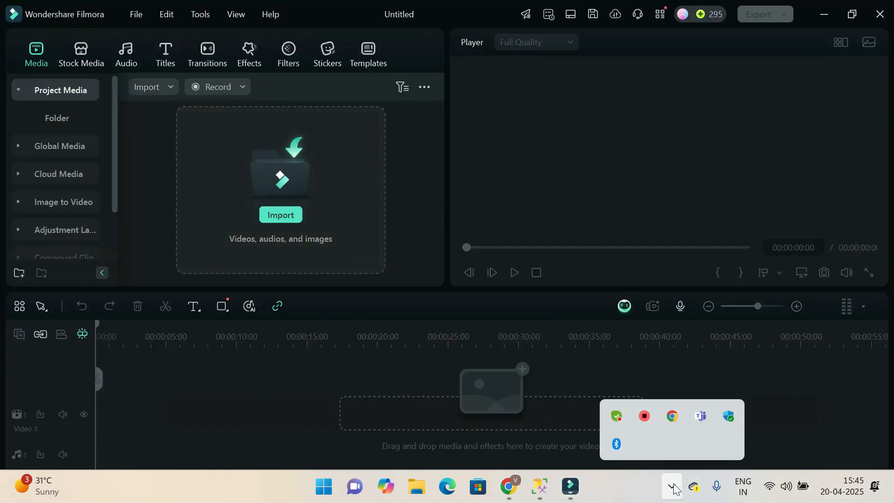
click(645, 416)
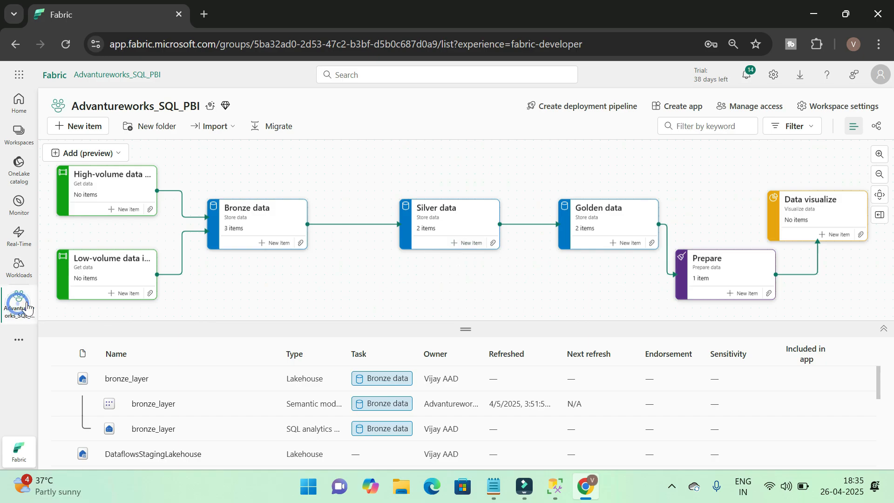
Step: Open the + New item panel in the Advantureworks_SQL_PBI workspace
click(85, 128)
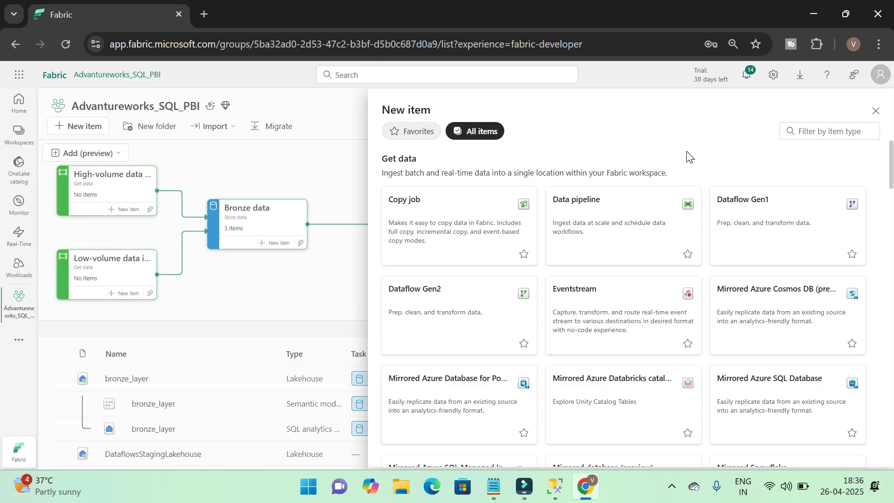
Step: Create a Data pipeline, renaming the default pipeline1 to CopytoDatalake
click(630, 223)
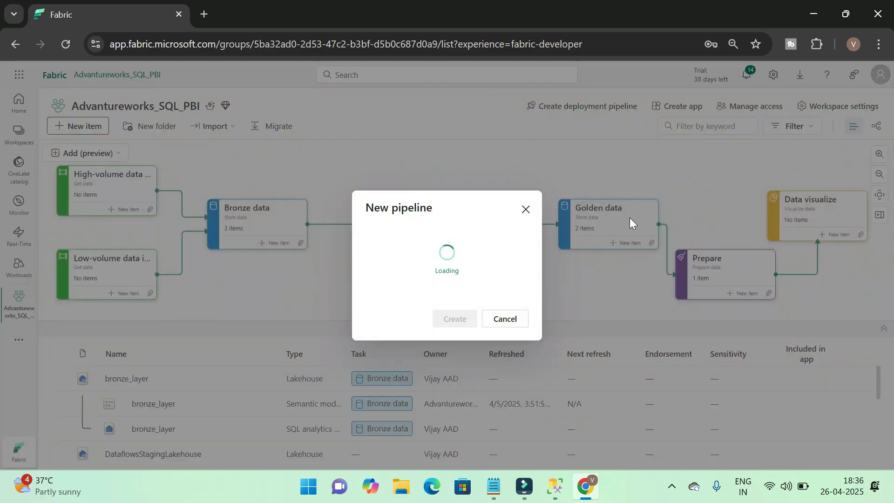
double_click(421, 249)
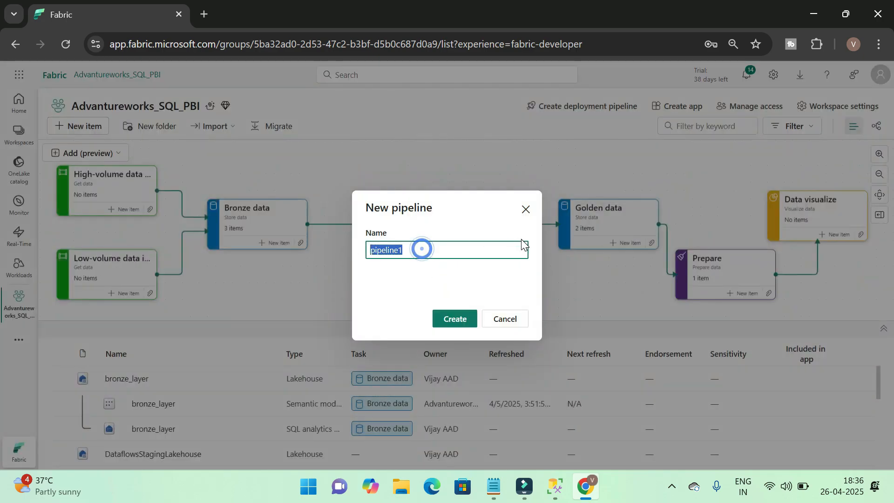
key(BackSpace)
text(CopytoDatalake)
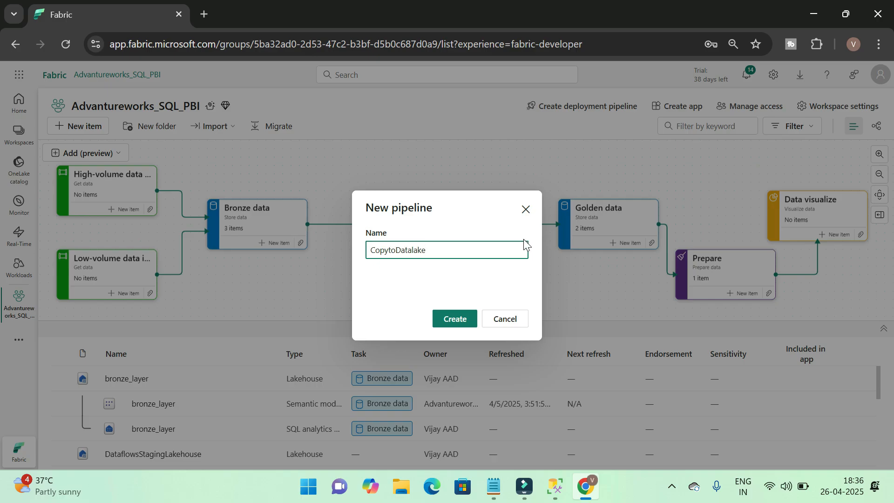
click(466, 320)
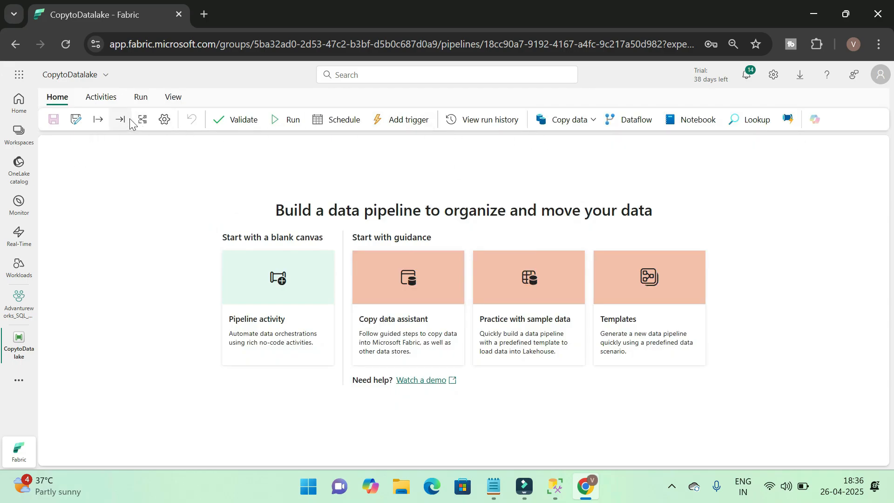
Step: Browse the pipeline Activities, including the full overflow list, and show the Copy data options
click(101, 98)
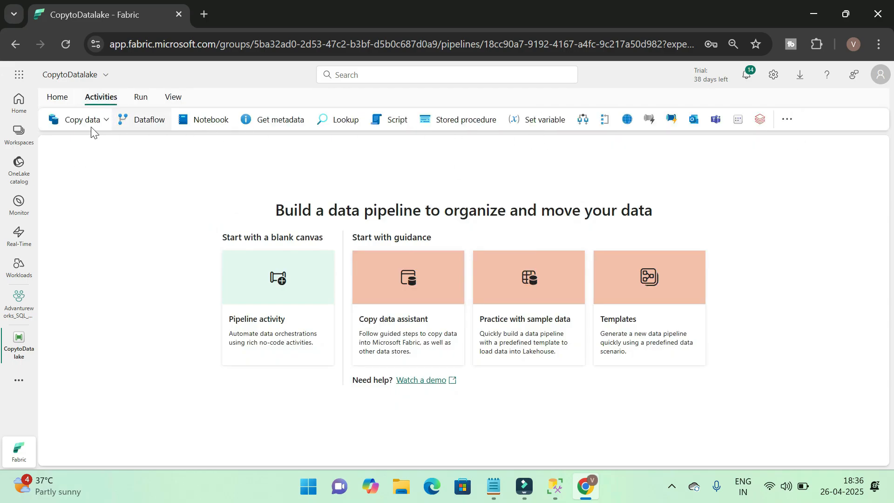
click(105, 120)
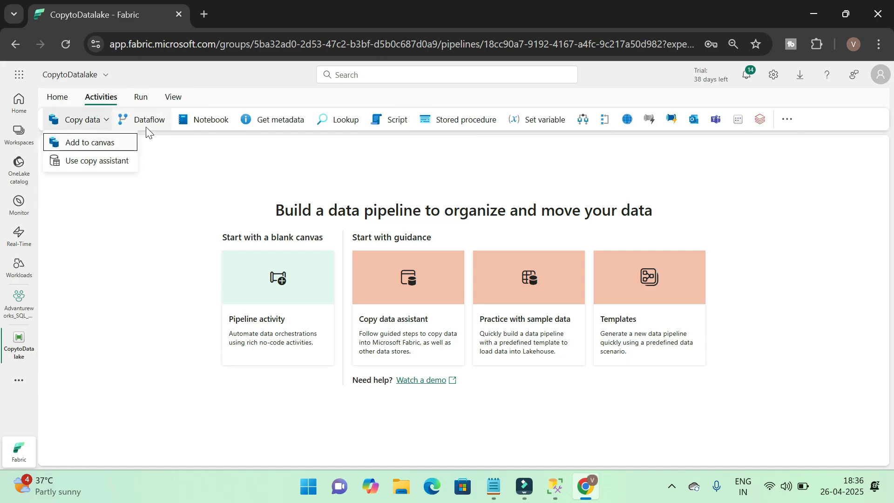
click(787, 120)
scroll(840, 308, down, 6)
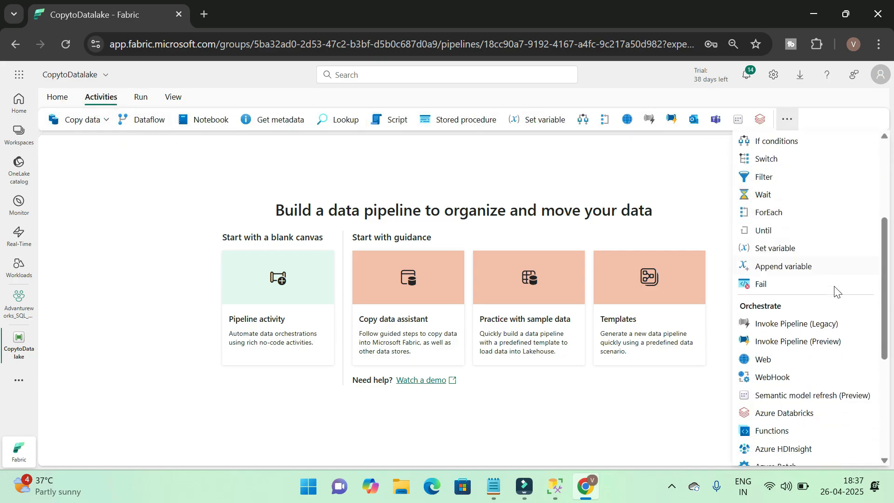
scroll(845, 342, down, 1)
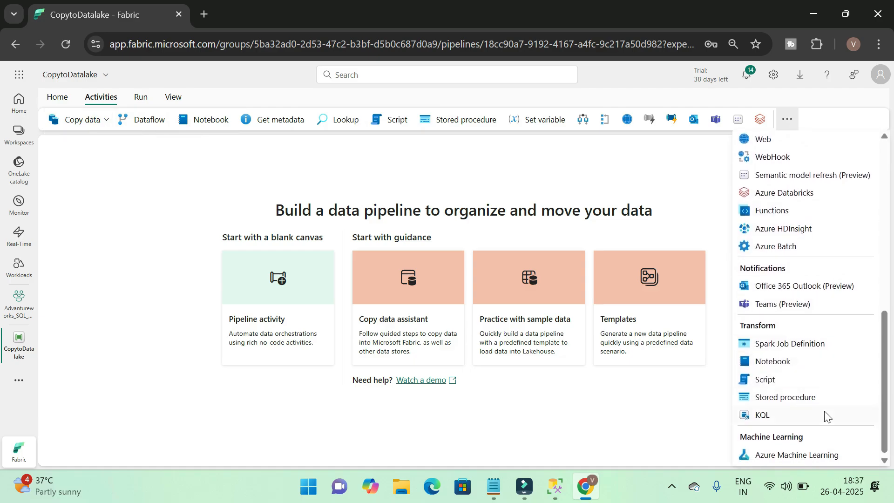
scroll(826, 409, up, 7)
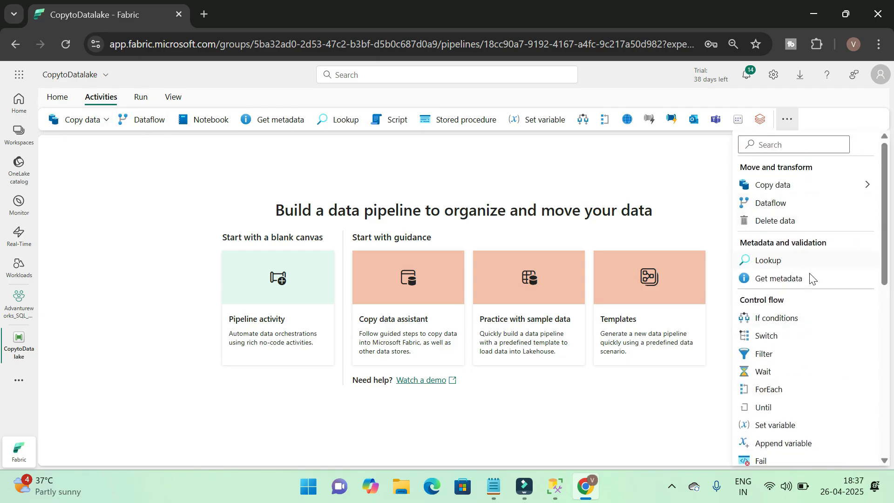
scroll(813, 336, down, 6)
scroll(818, 382, up, 6)
scroll(832, 243, down, 3)
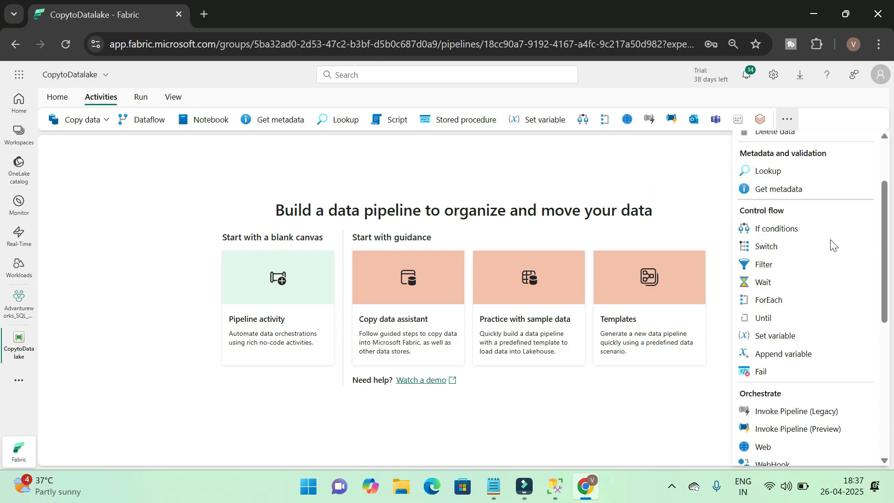
scroll(833, 419, up, 3)
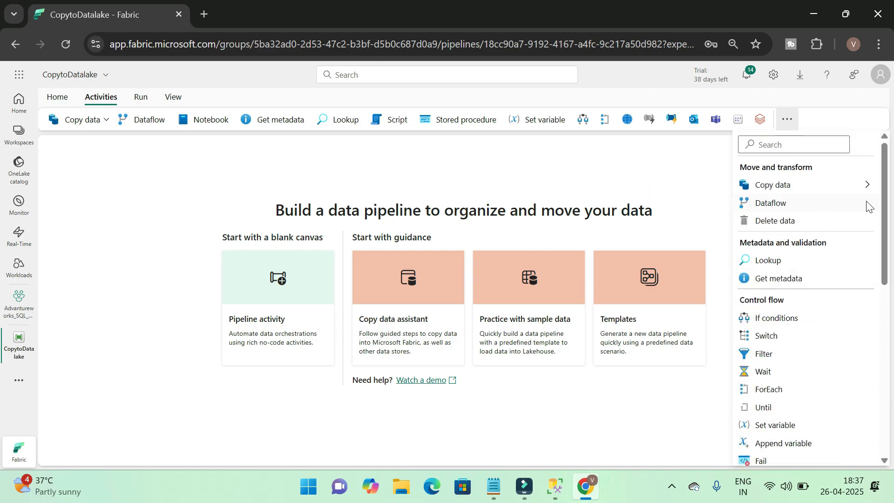
click(131, 179)
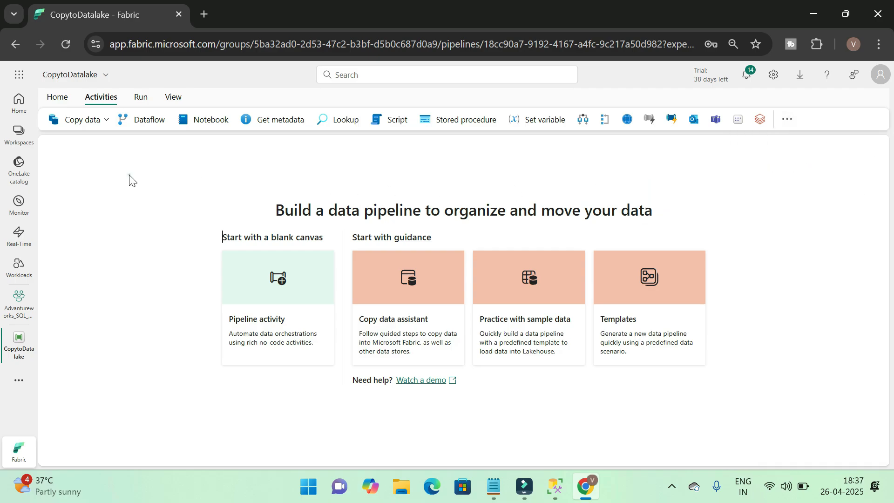
click(104, 120)
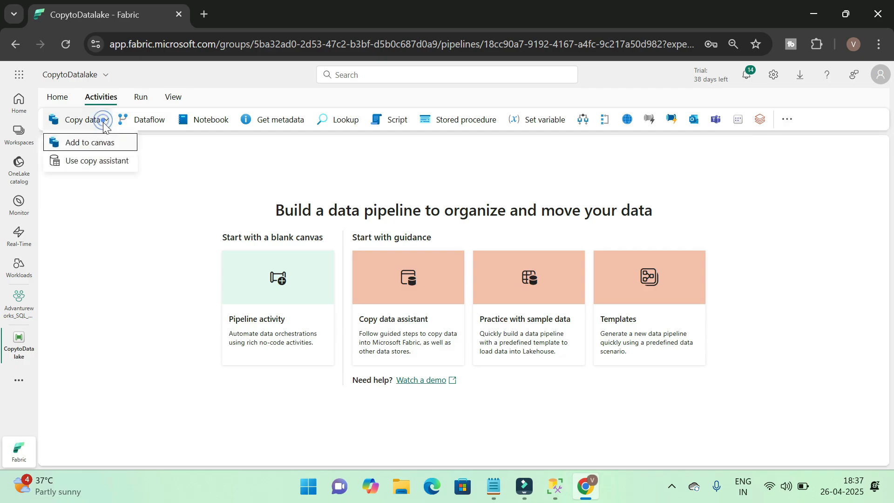
Step: Add a Copy data activity to the canvas and choose SQL Server database as its source connection
click(108, 148)
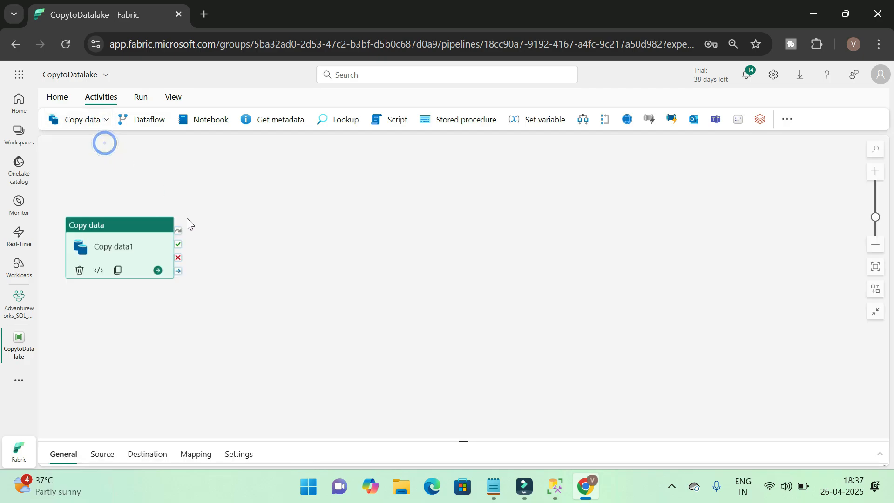
drag(136, 231, 299, 188)
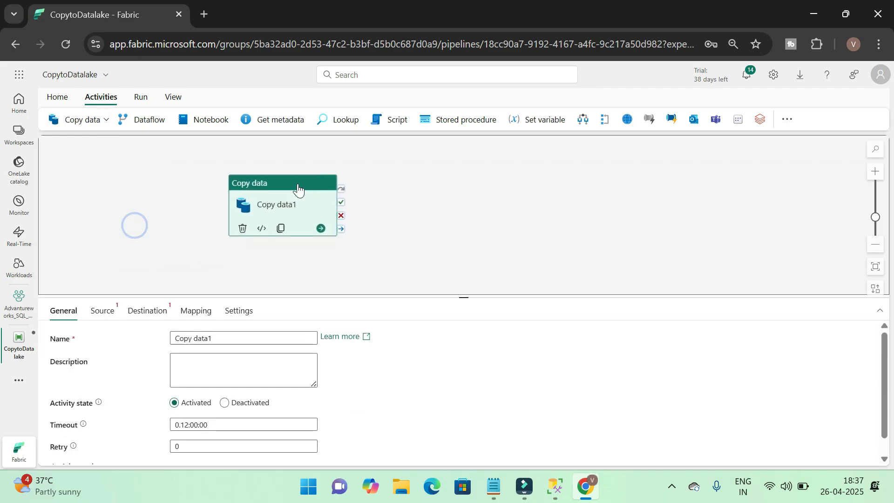
drag(461, 299, 460, 252)
click(109, 279)
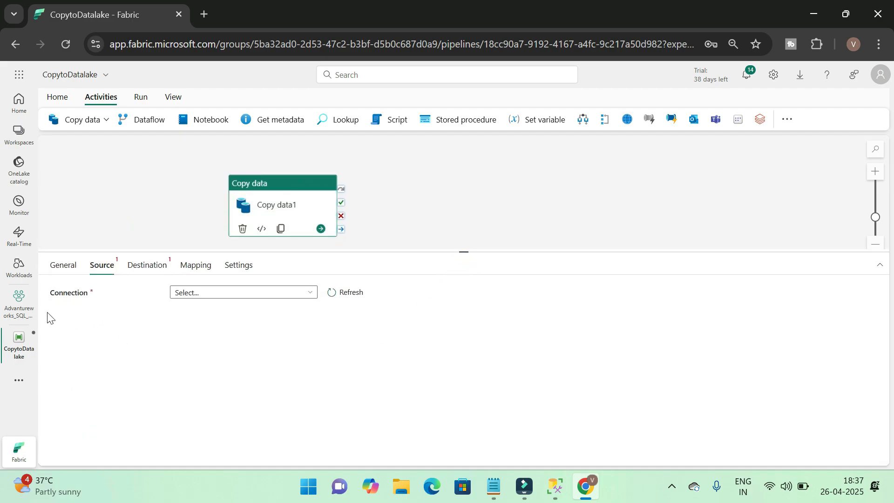
click(312, 293)
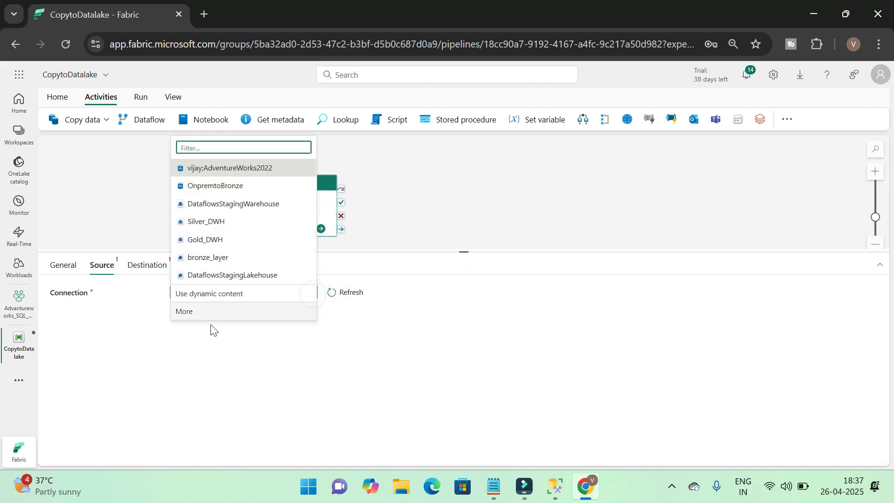
click(190, 320)
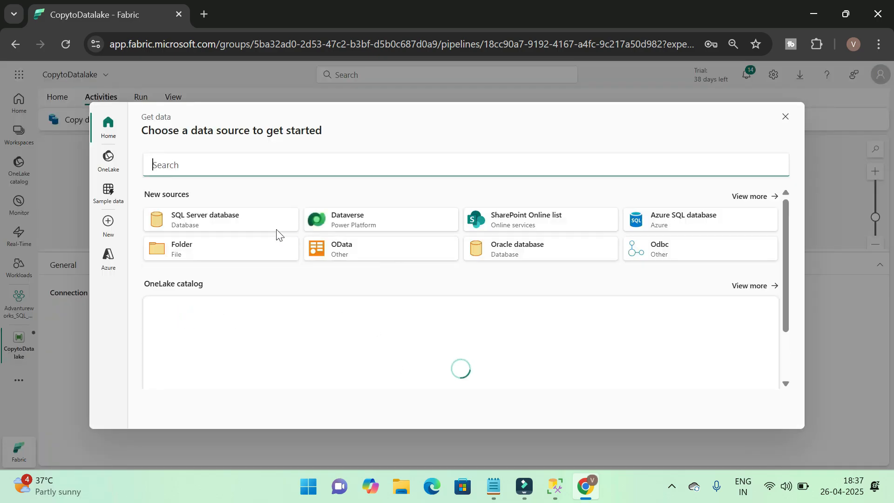
click(234, 225)
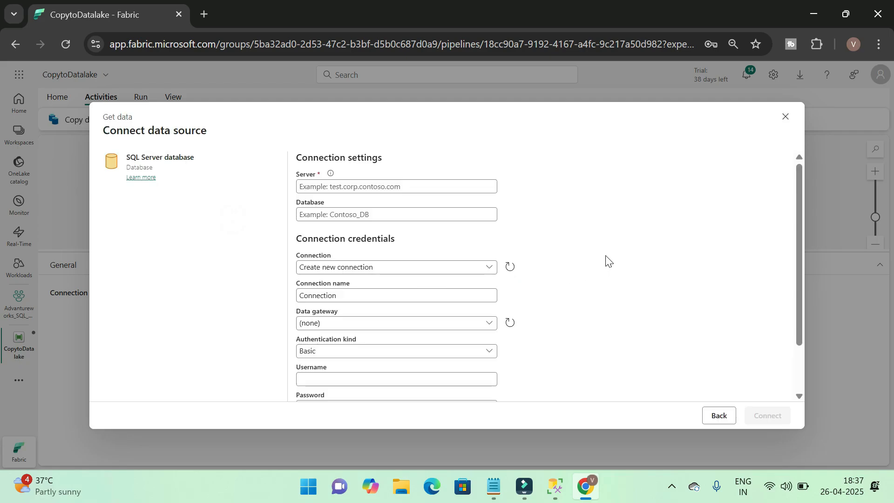
click(555, 489)
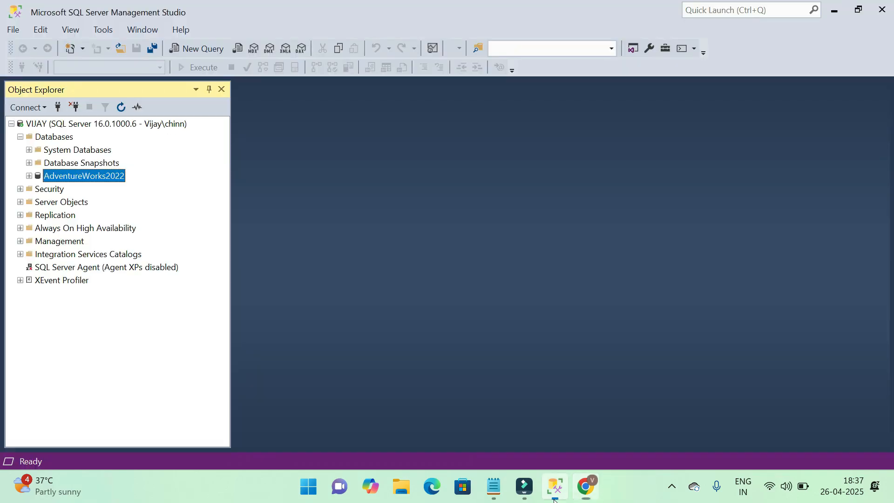
Step: Open the AdventureWorks2022 database properties in SSMS to view its connection details
right_click(94, 177)
click(151, 386)
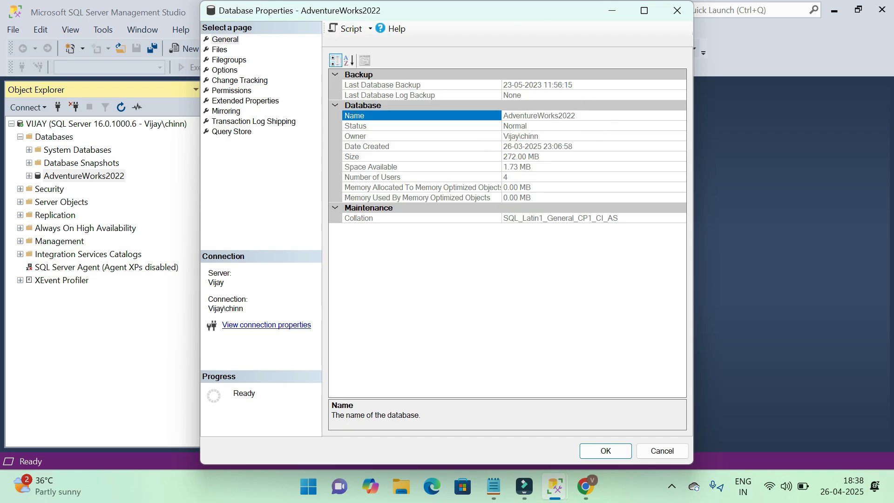
click(591, 115)
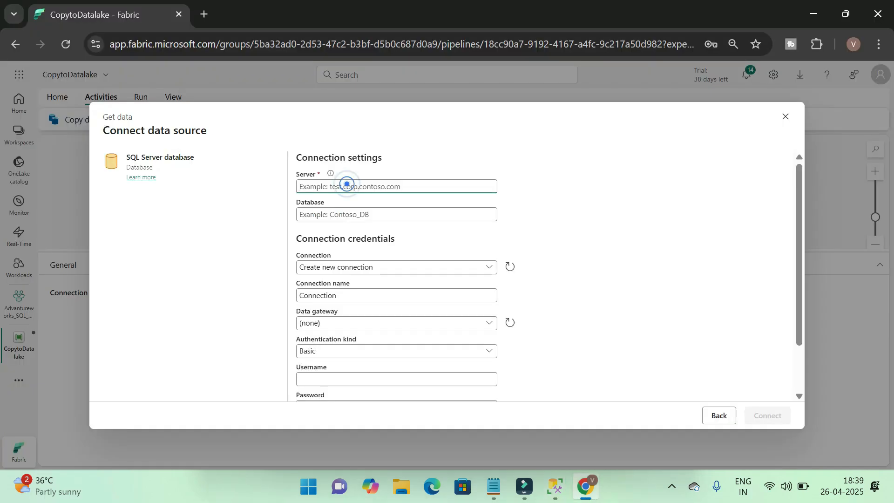
Step: Enter VIJAY as the Fabric Server and select the AdventureWorks2022 database name to copy
text(VIJAY)
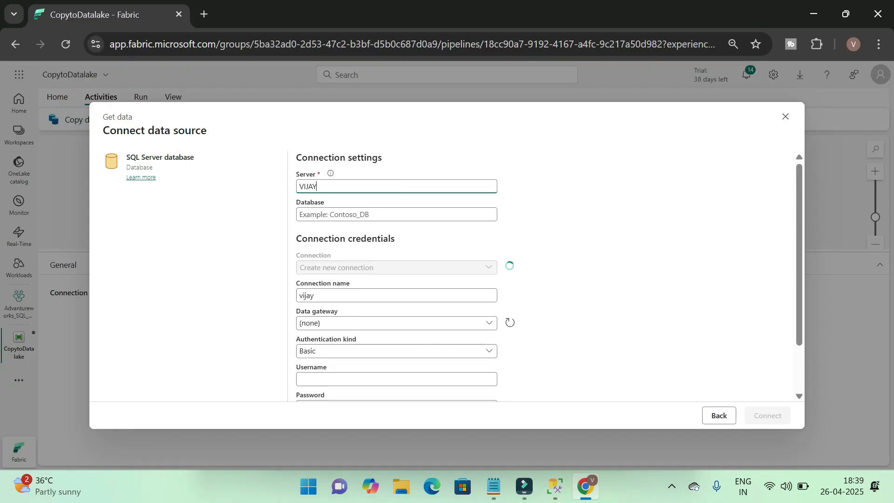
click(408, 217)
key(alt+Tab)
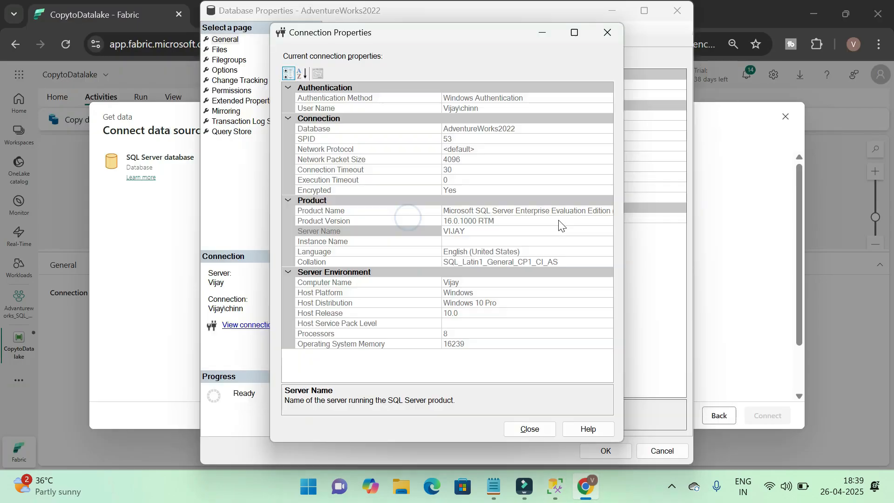
click(490, 139)
click(532, 127)
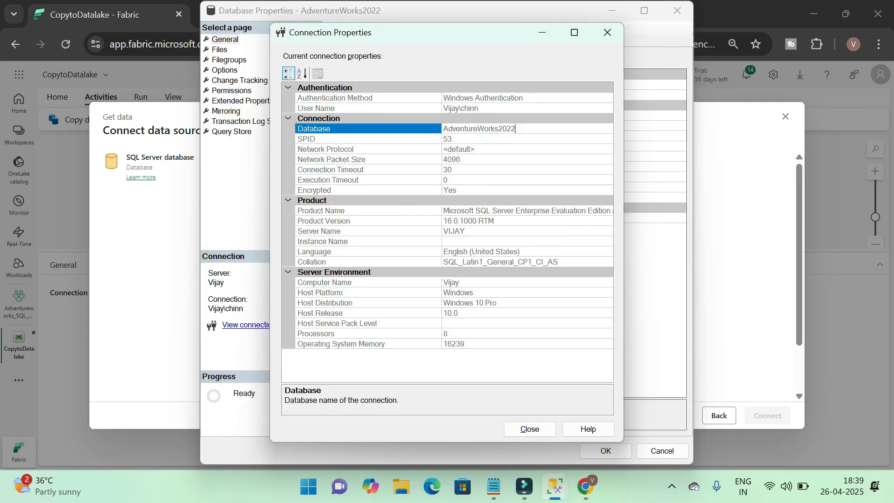
drag(533, 133, 442, 131)
Step: Paste AdventureWorks2022 into the Database field and choose to create a new connection
key(alt+Tab)
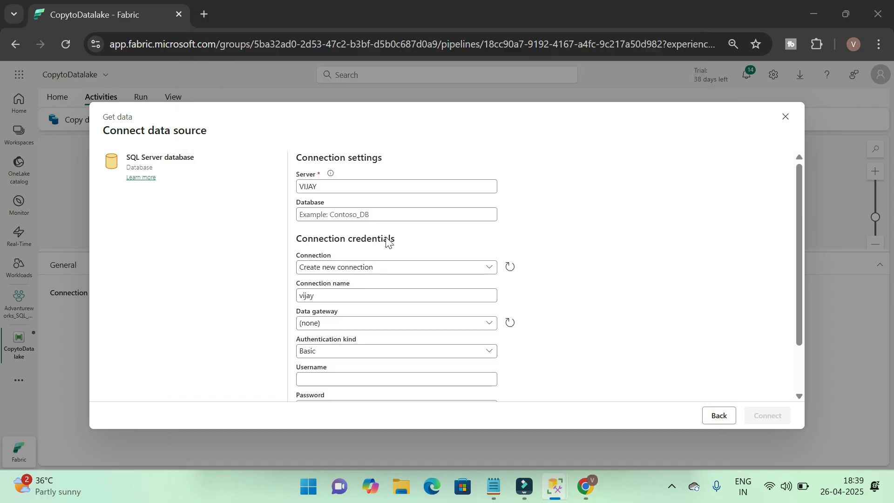
key(ctrl+v)
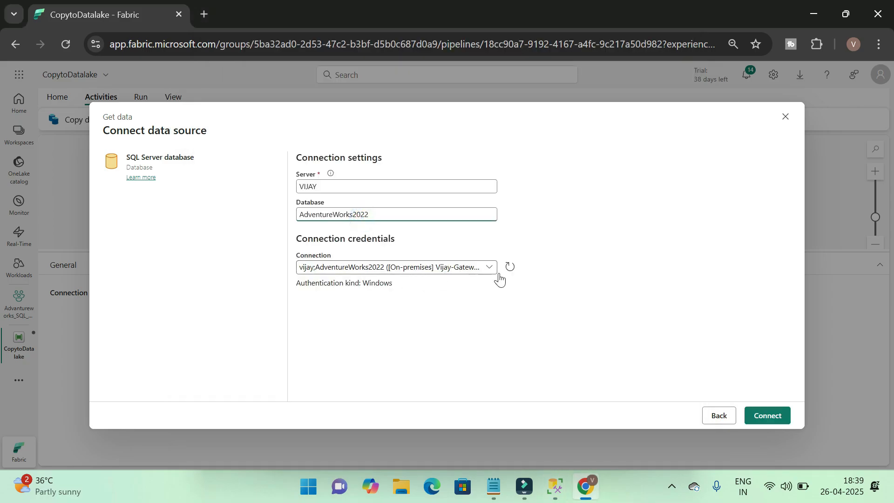
click(473, 268)
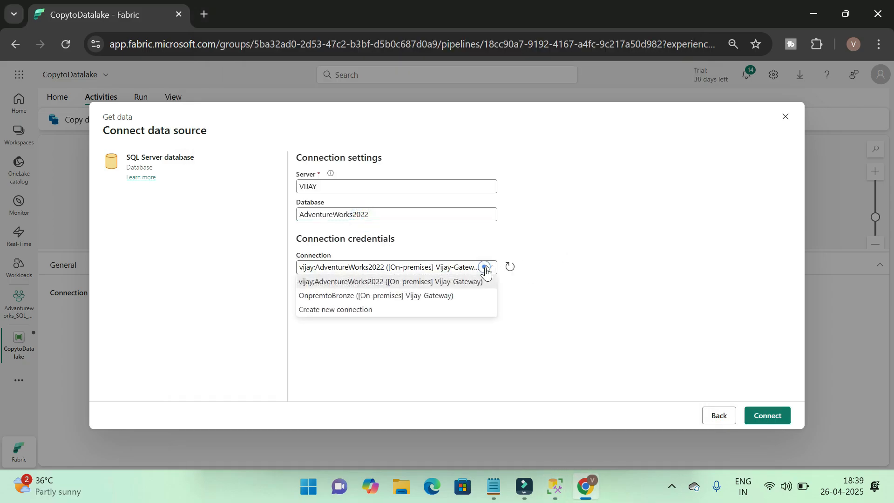
click(345, 311)
Step: Replace the prefilled connection name with OnpremtoDatalake_Bronze
click(403, 294)
triple_click(438, 296)
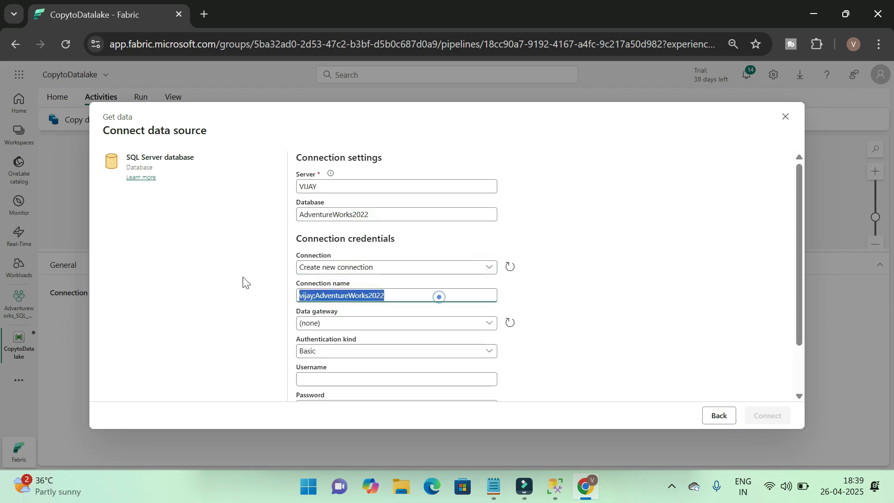
key(BackSpace)
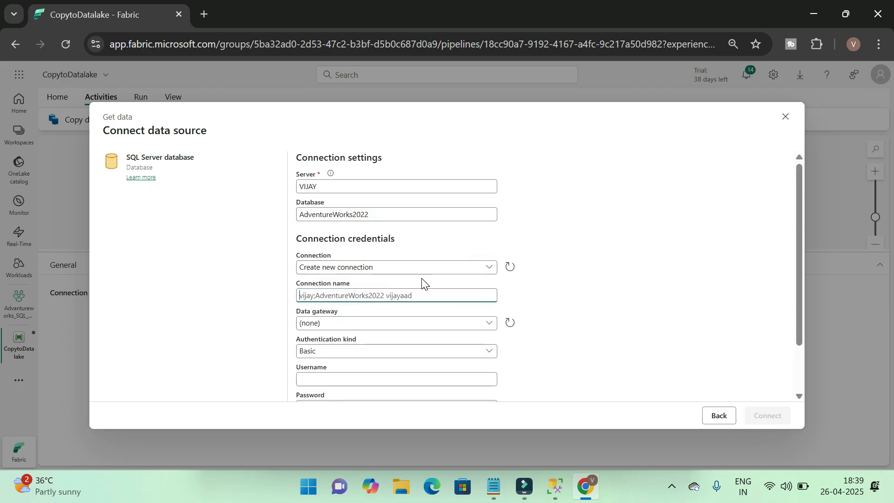
text(Onprem)
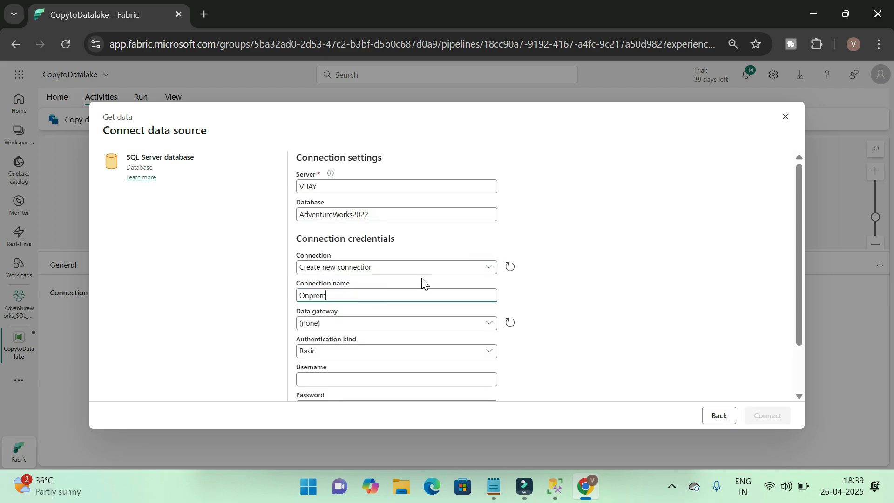
text(toDat)
key(BackSpace)
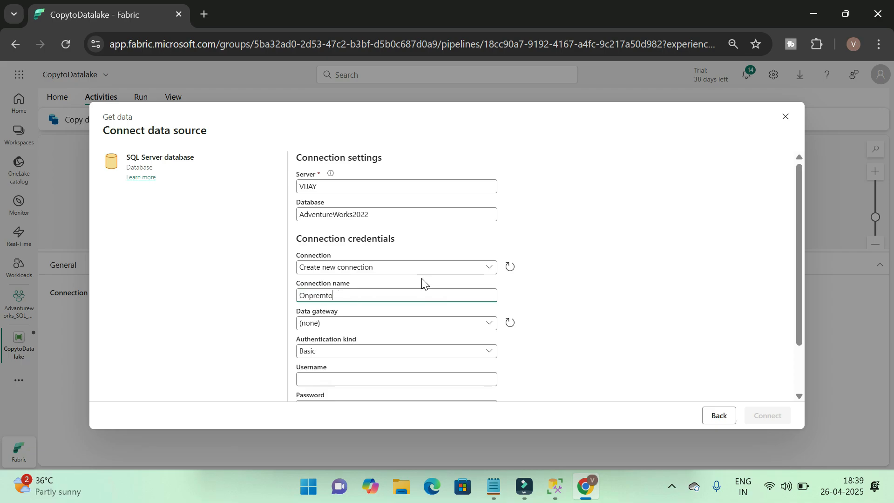
text(Datalake_Bronze)
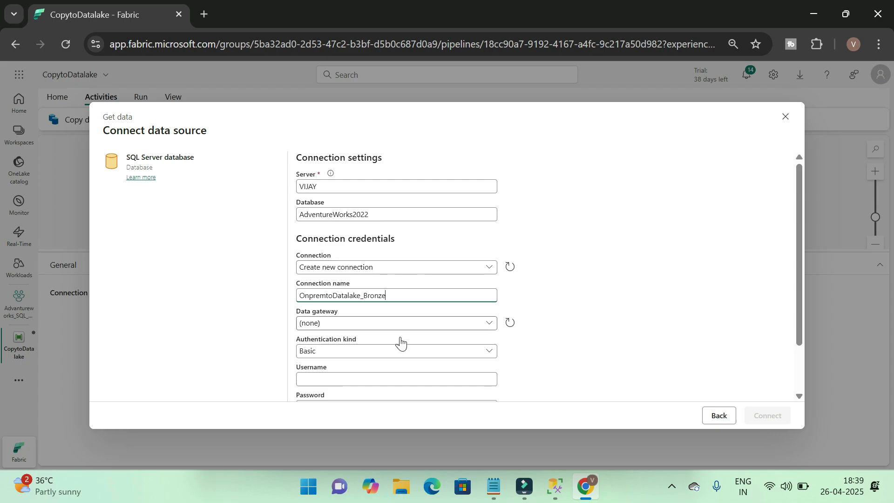
scroll(407, 326, down, 2)
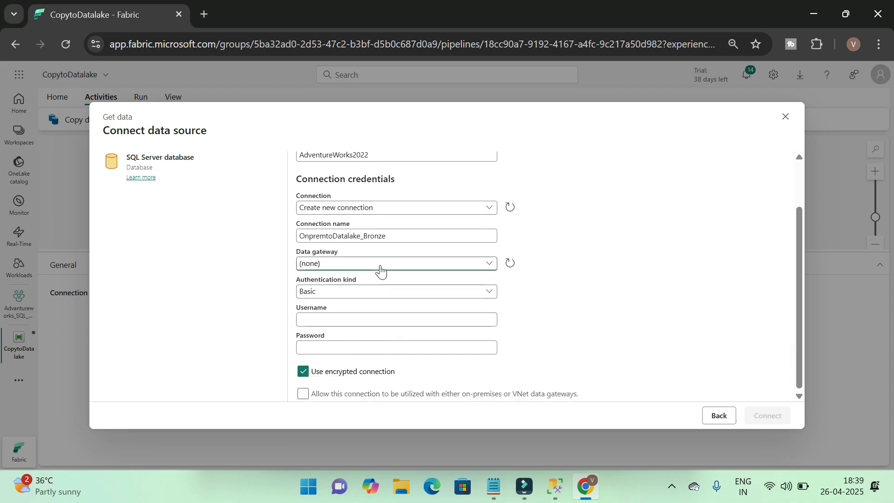
Step: Route the connection through the Vijay-Gateway on-premises gateway using Windows authentication
click(379, 264)
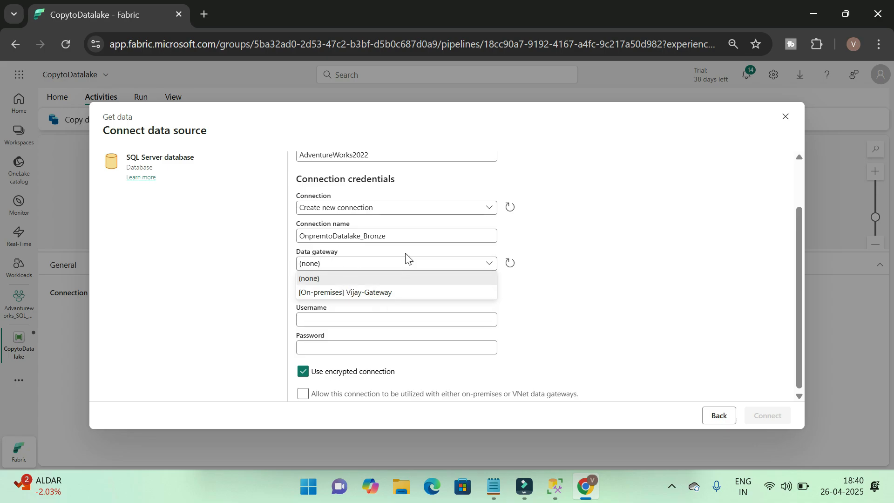
click(381, 295)
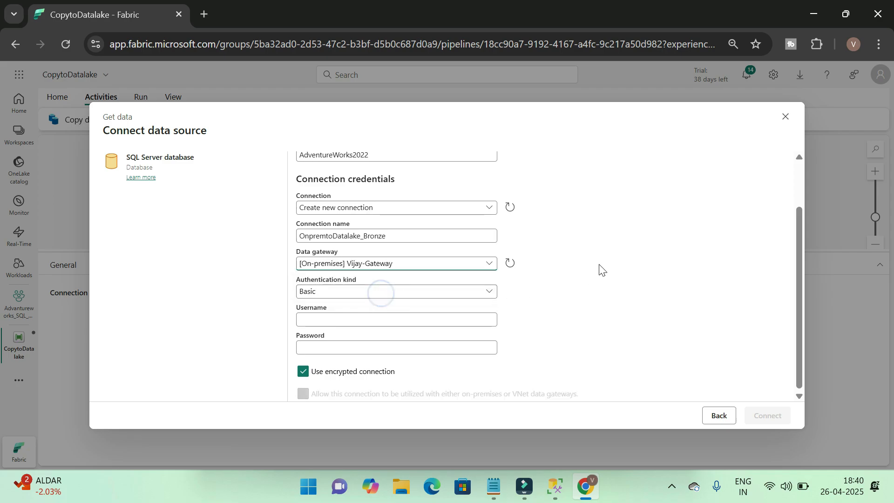
click(485, 292)
click(356, 307)
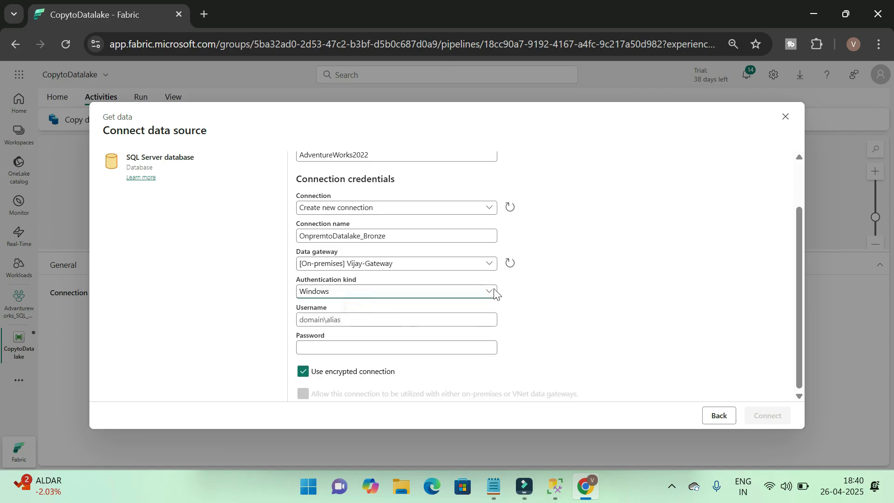
Step: Copy the login name from SSMS Connection Properties for the username field
key(alt+Tab)
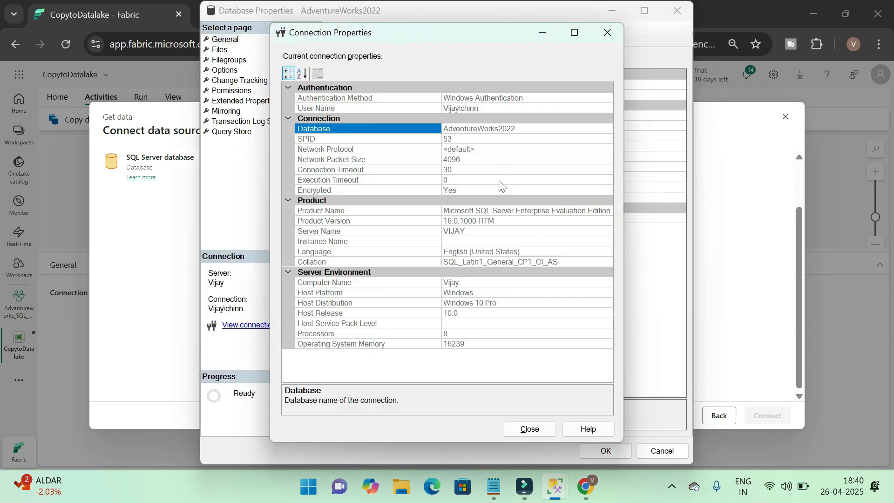
click(491, 108)
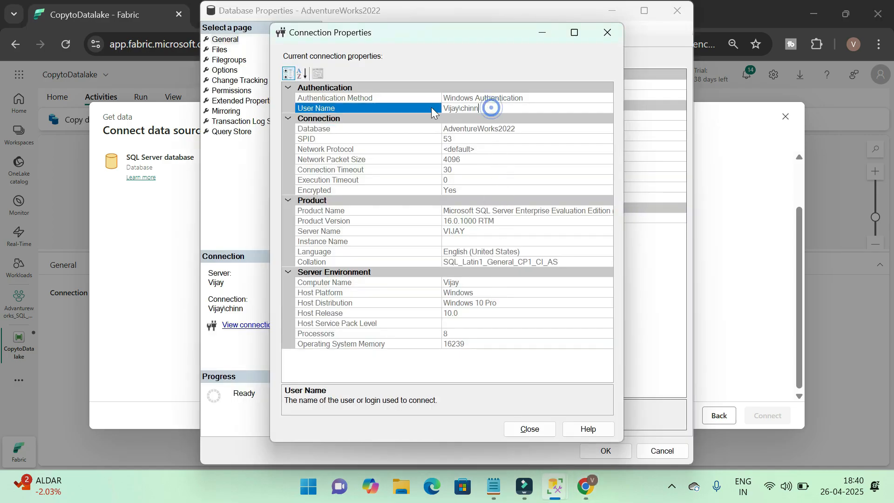
click(491, 108)
key(ctrl+c)
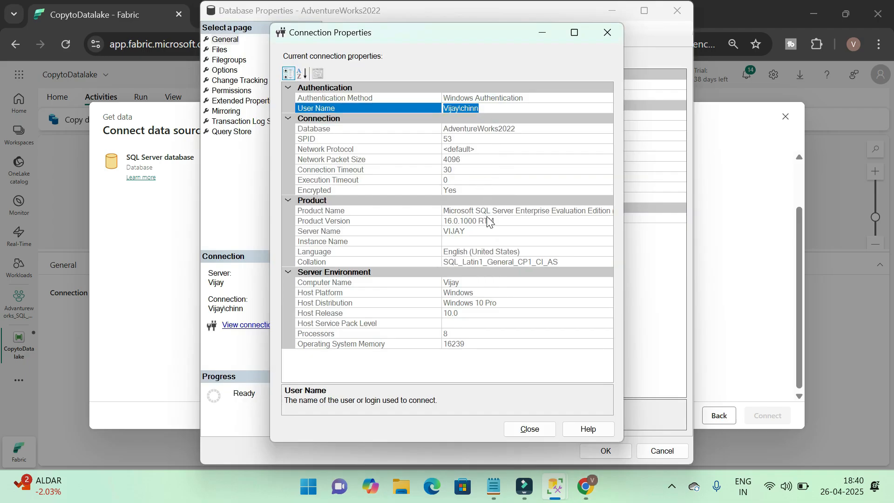
key(alt+Tab)
click(335, 318)
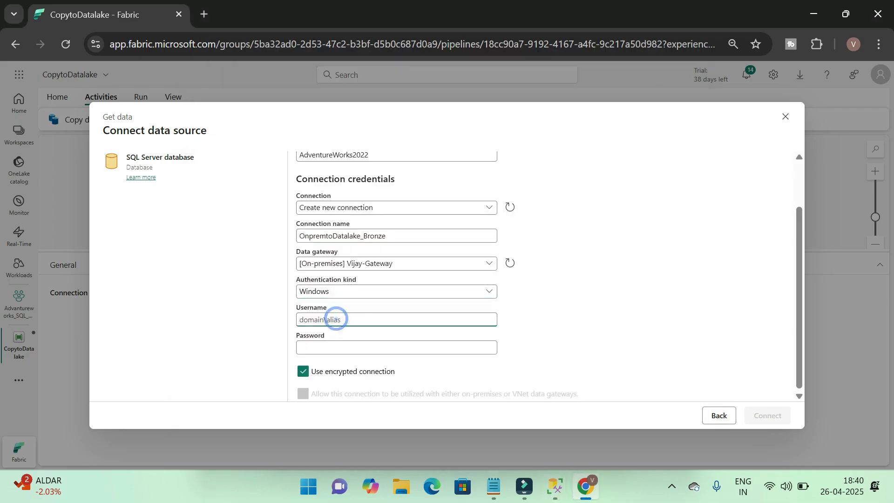
Step: Enter the copied Windows username and the account password, then attempt to connect
key(ctrl+v)
click(344, 348)
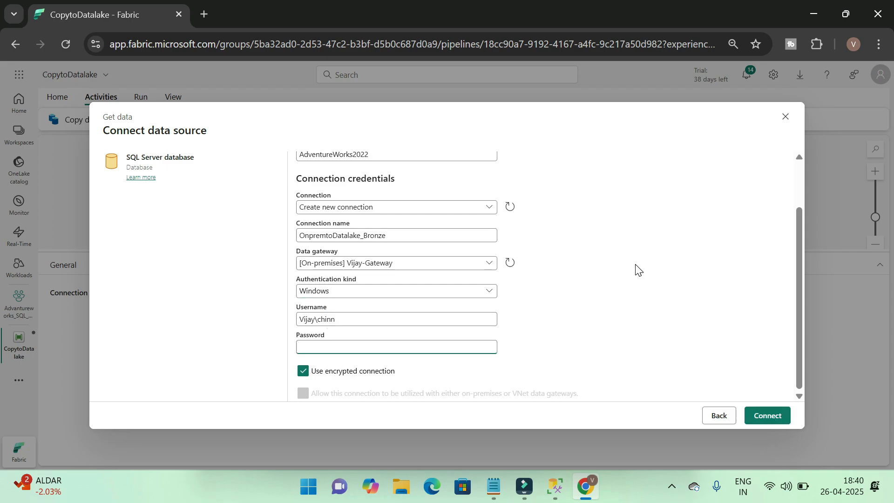
text(••)
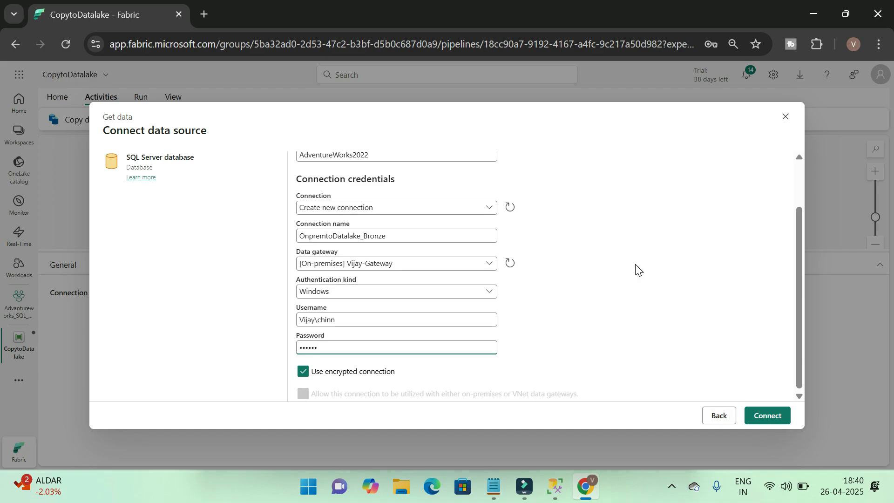
text(••)
click(765, 415)
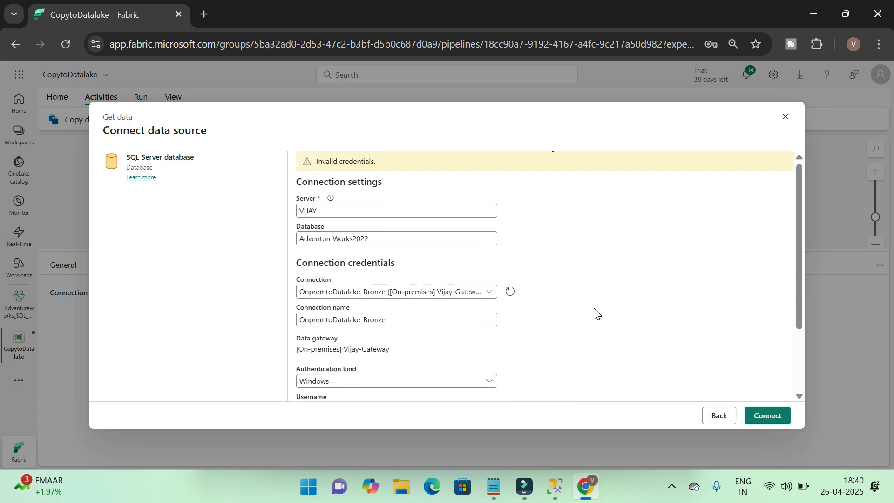
Step: Clear and re-enter the rejected password, then retry the connection
scroll(594, 313, down, 3)
click(491, 348)
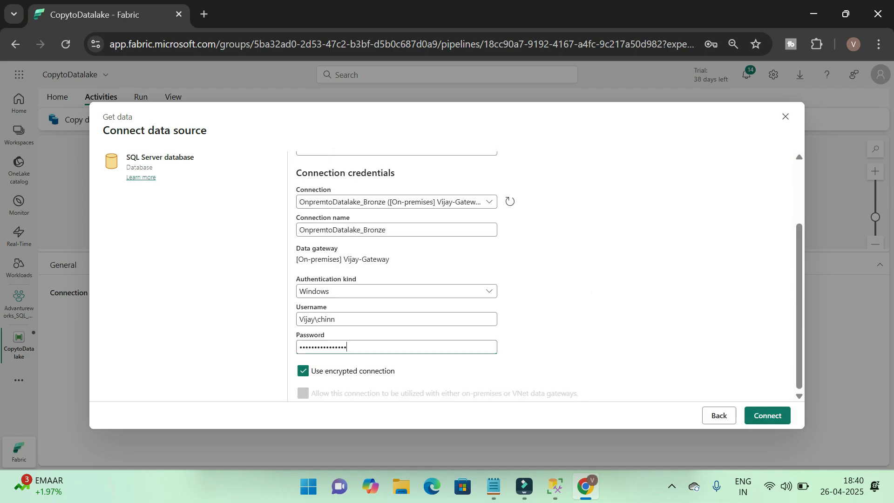
key(ctrl+a)
key(BackSpace)
text(••)
key(BackSpace)
key(BackSpace)
key(BackSpace)
key(BackSpace)
key(BackSpace)
key(BackSpace)
key(BackSpace)
key(BackSpace)
key(BackSpace)
key(BackSpace)
key(BackSpace)
text(•)
click(788, 415)
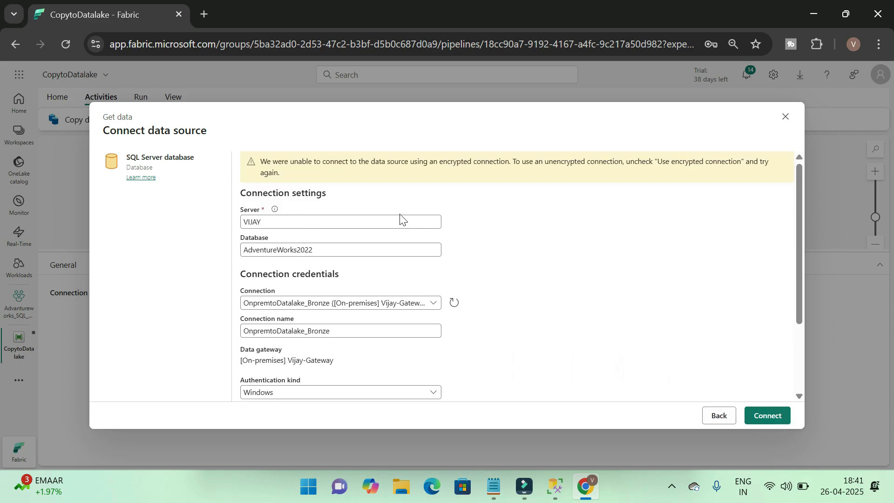
Step: Turn off Use encrypted connection and connect again
scroll(325, 385, down, 3)
click(247, 371)
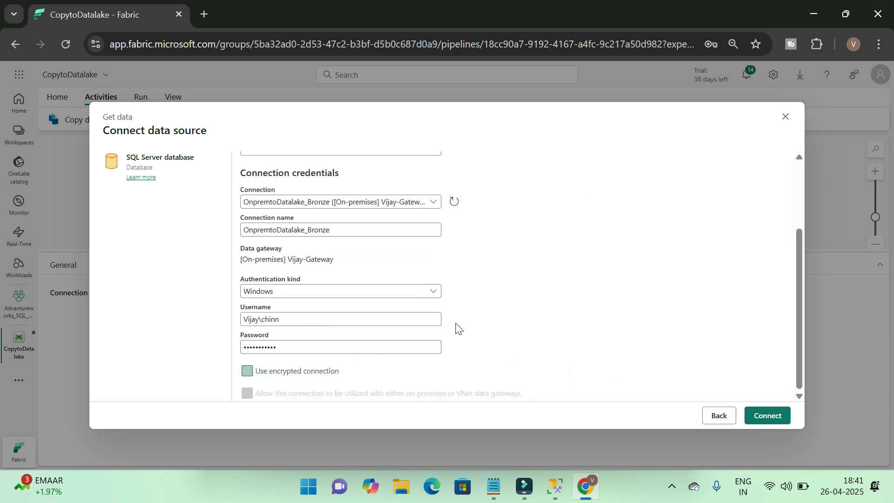
click(768, 416)
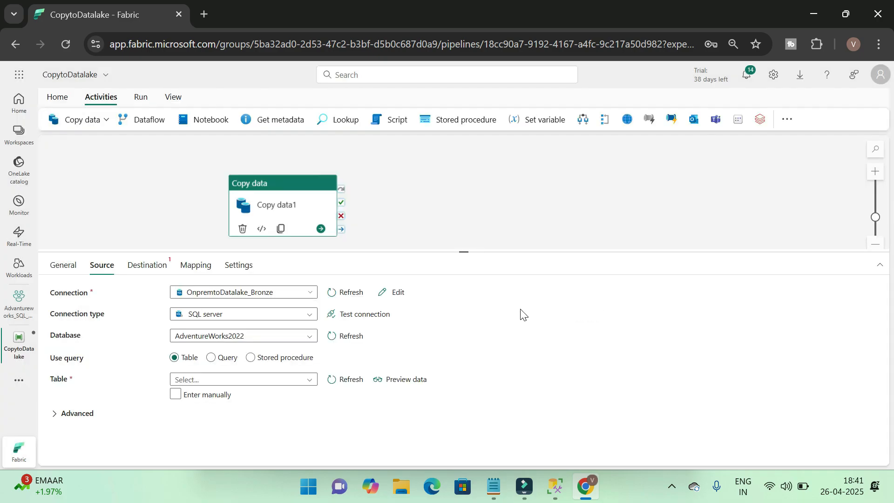
Step: Test the source connection and pick Sales.Customer as the source table
click(364, 315)
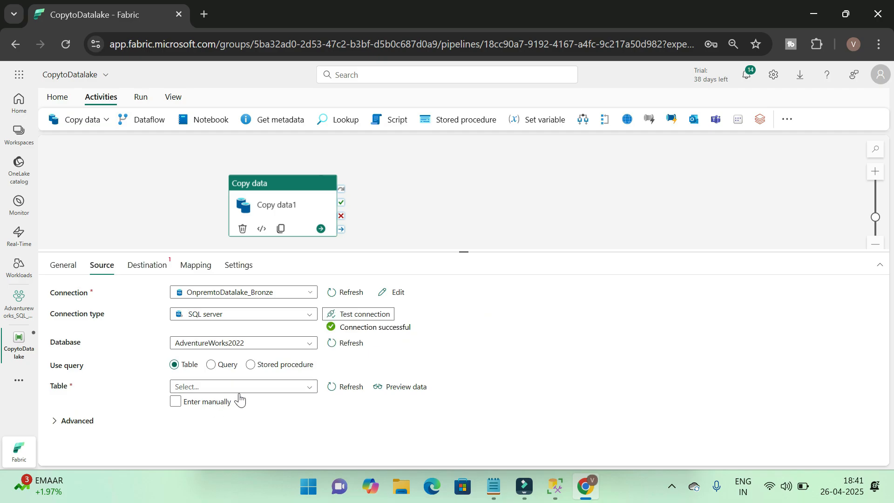
click(275, 387)
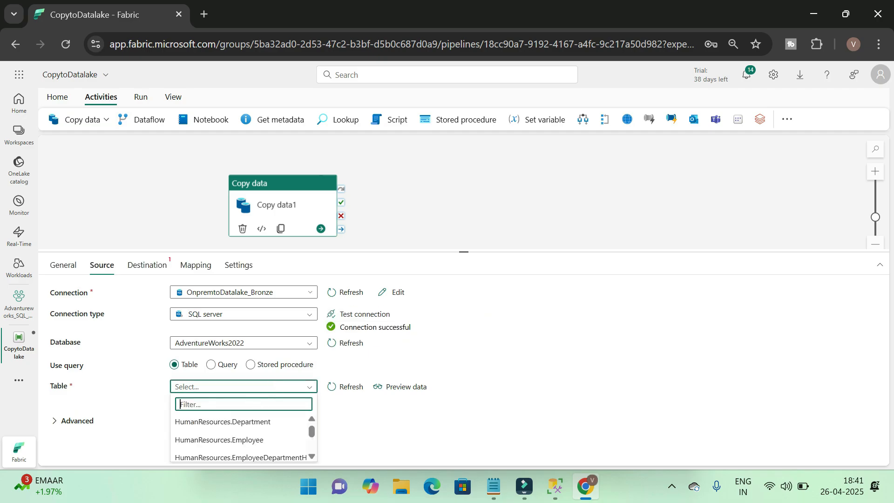
text(sales.)
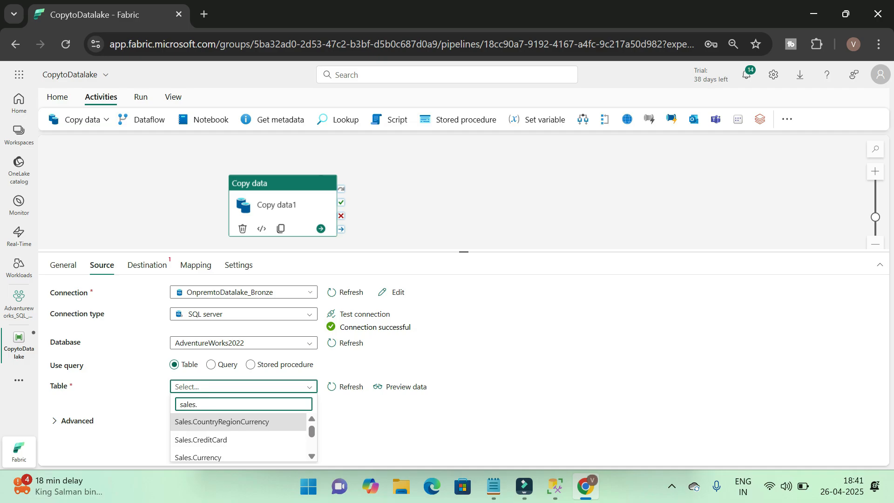
text(cus)
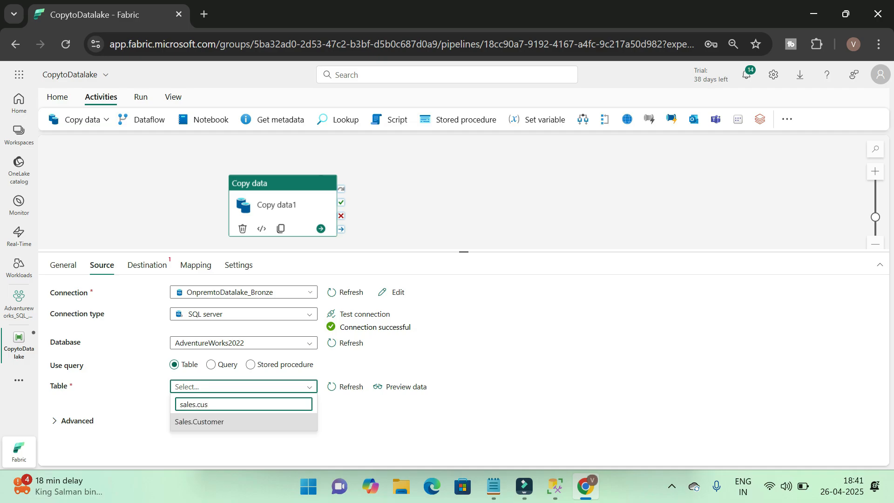
click(200, 422)
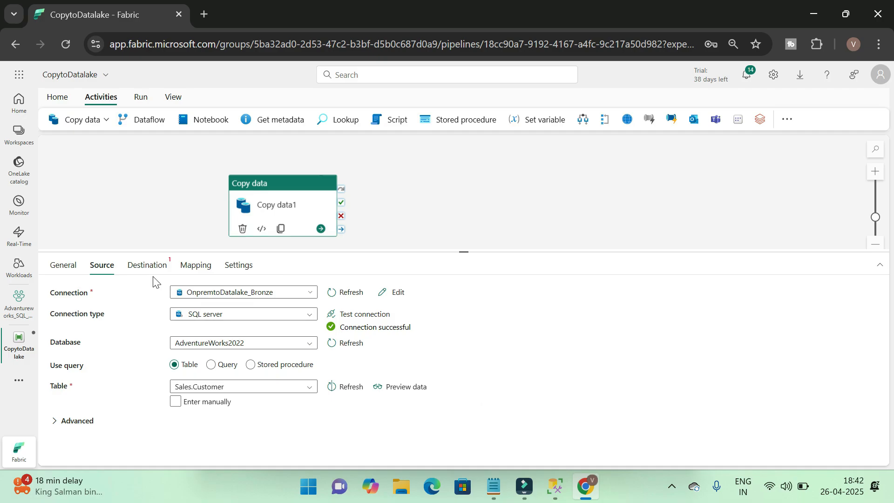
Step: Compare the Query and Stored procedure options, keep Table, and review advanced source settings
click(212, 365)
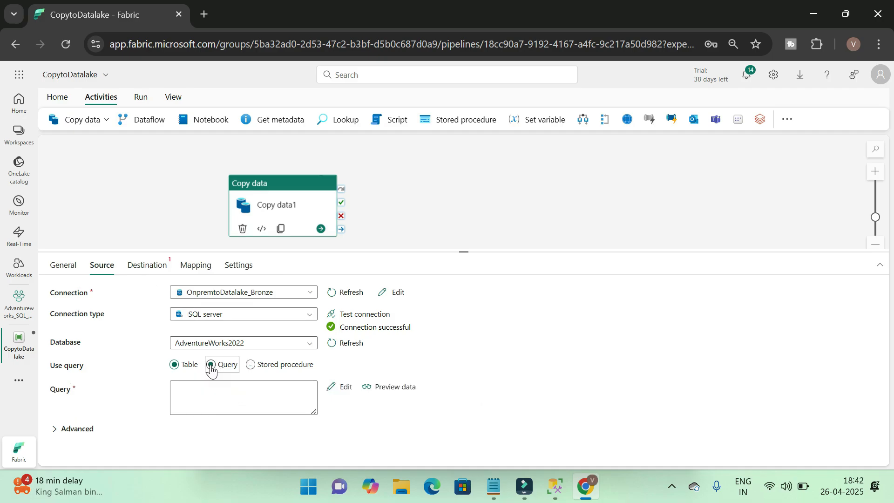
click(252, 366)
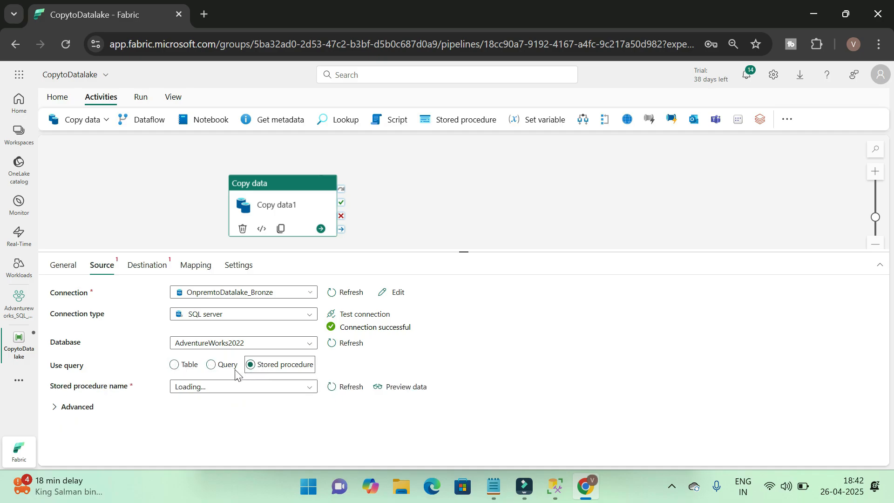
click(175, 367)
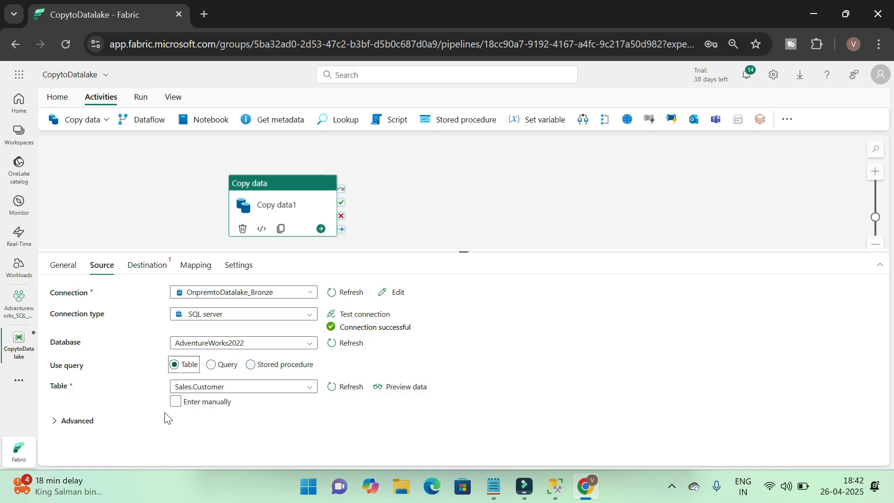
click(77, 421)
scroll(605, 391, down, 2)
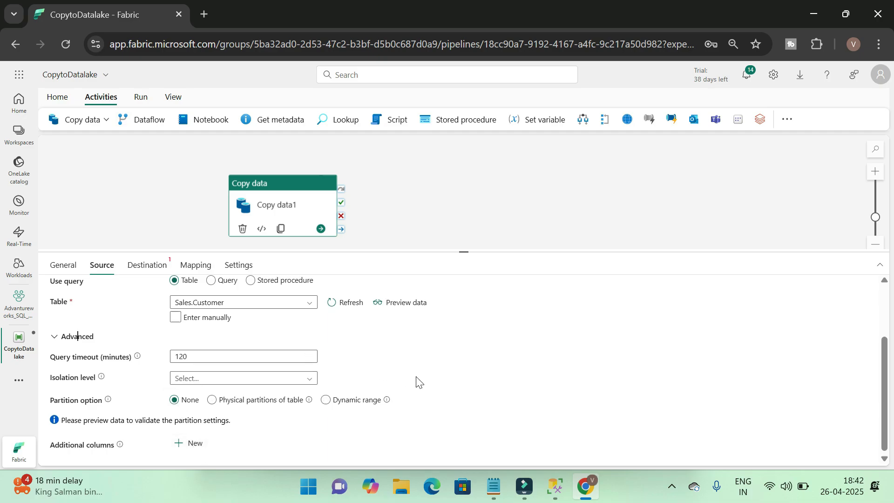
scroll(366, 386, up, 2)
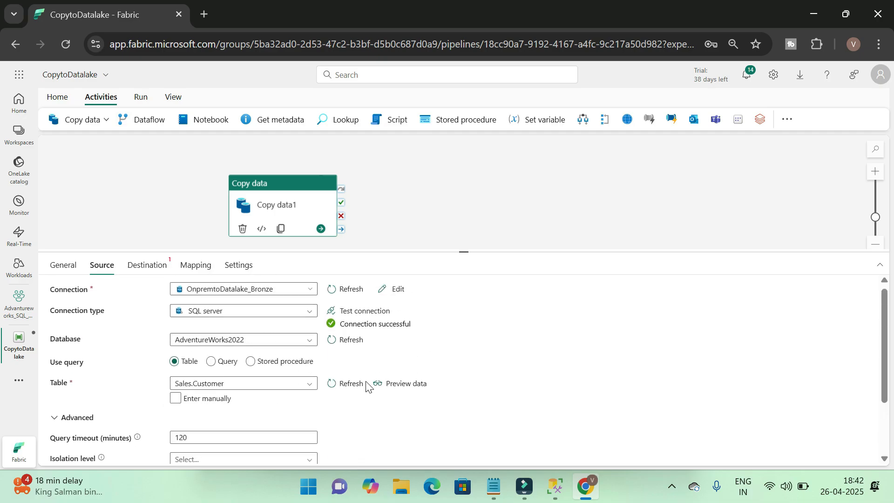
scroll(354, 396, down, 2)
scroll(337, 397, up, 2)
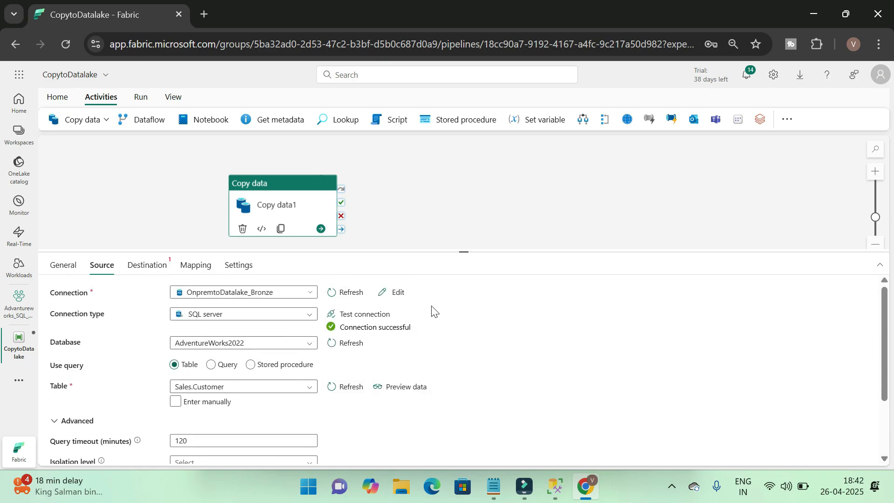
Step: Set the Copy data1 destination to the bronze_layer lakehouse
click(144, 271)
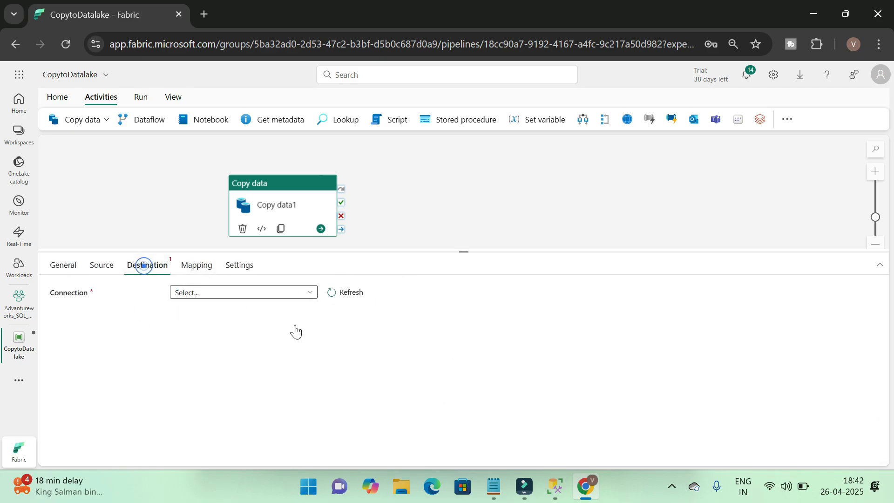
click(310, 293)
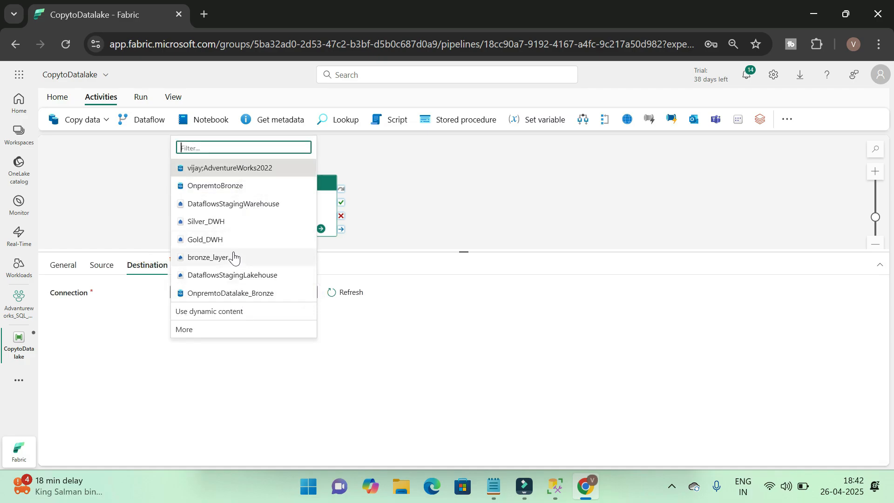
click(221, 259)
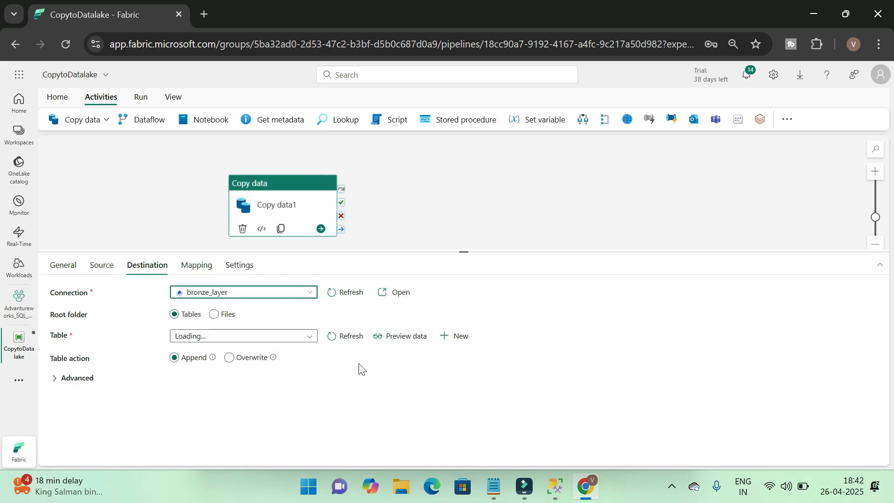
Step: Create a new destination table named Sales.Customer, keeping Append as table action
click(458, 336)
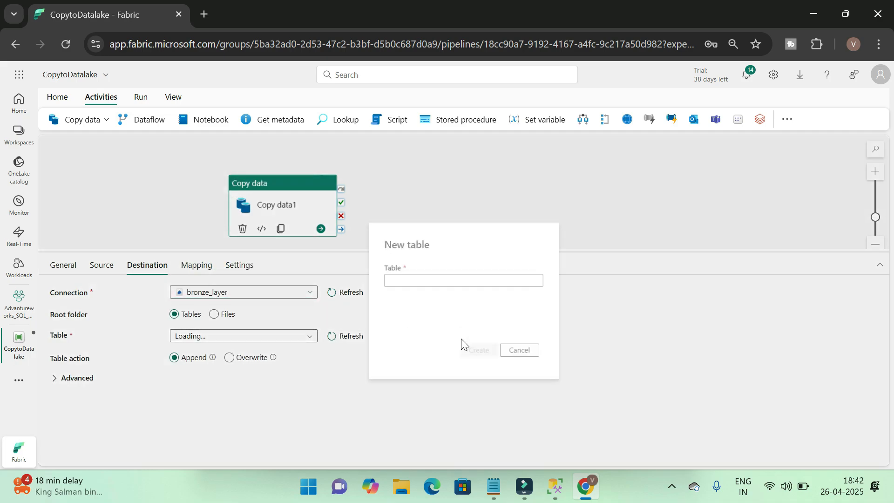
click(428, 280)
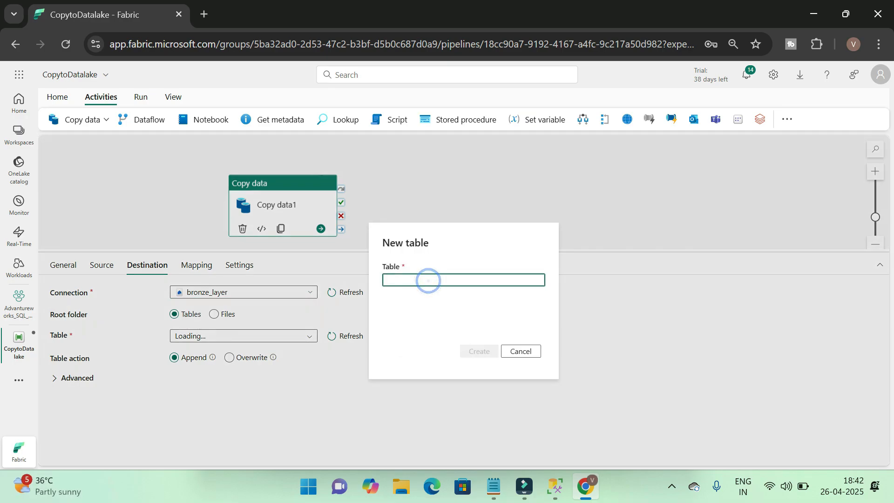
text(Customer)
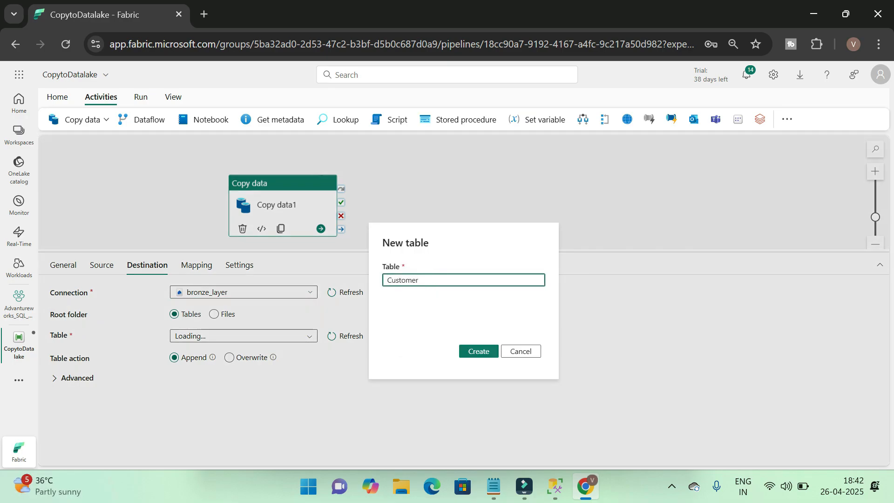
text(Sales.)
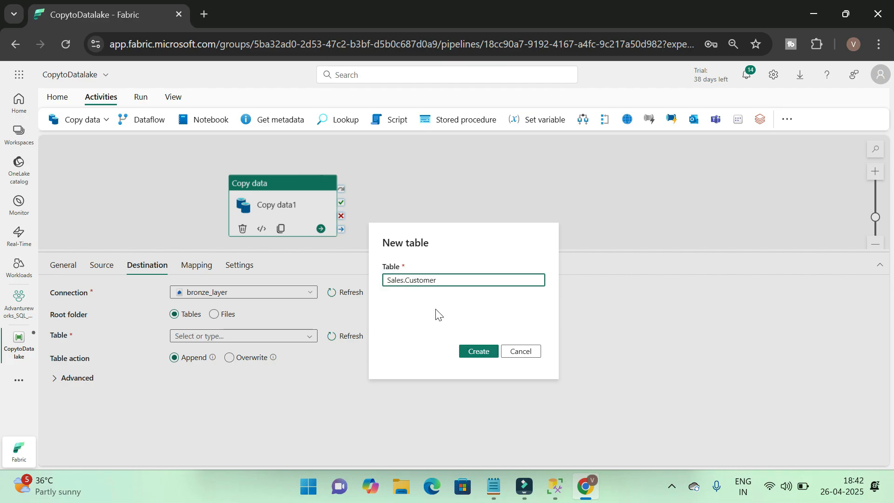
click(482, 354)
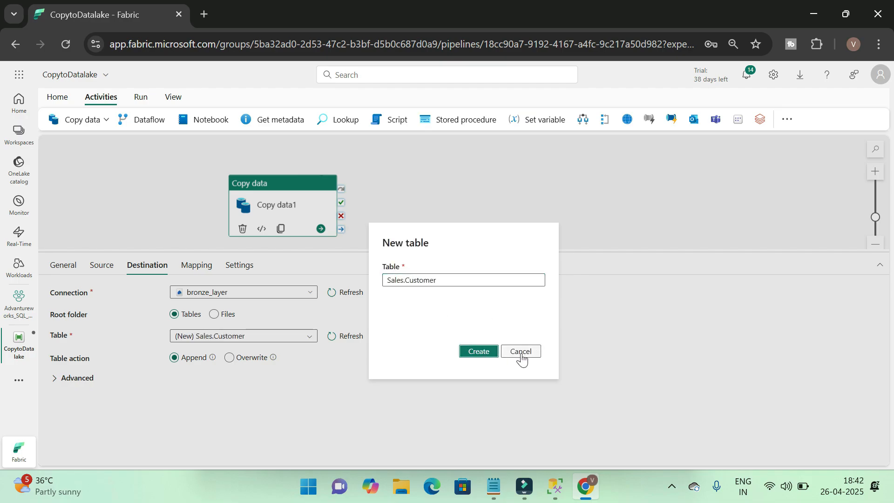
click(522, 353)
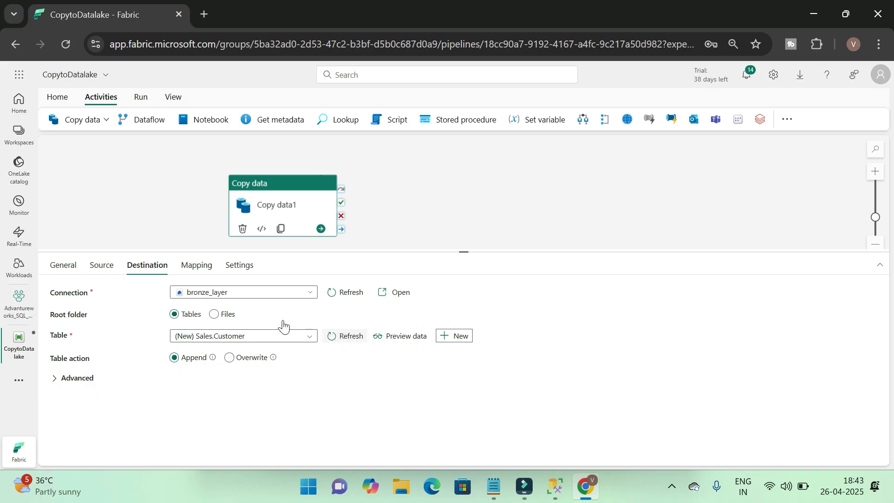
Step: Review the Mapping and Source tabs, then return to Destination
click(196, 269)
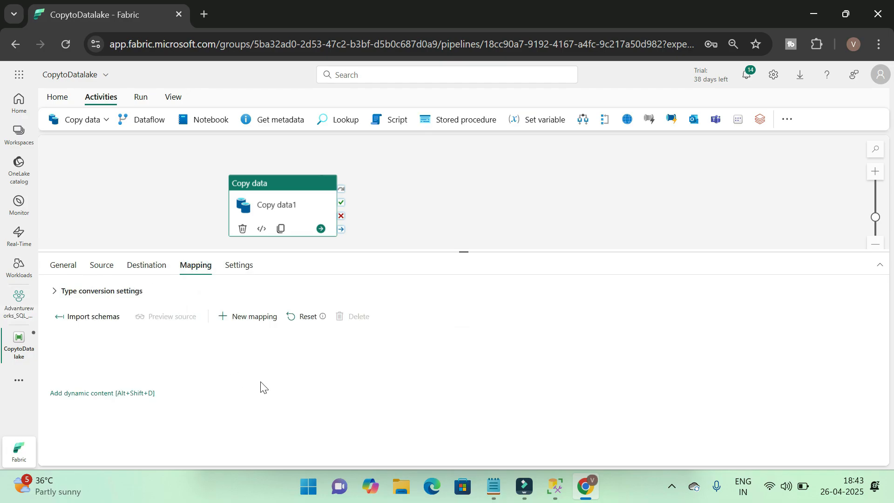
click(102, 265)
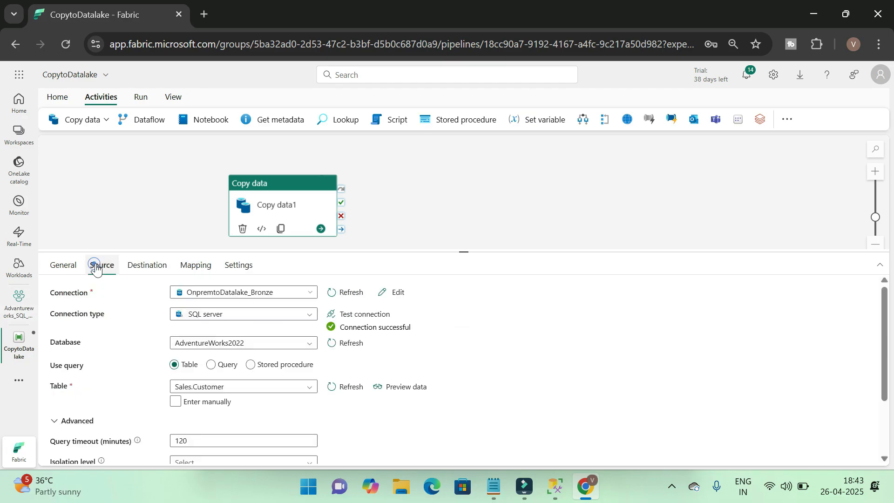
click(148, 274)
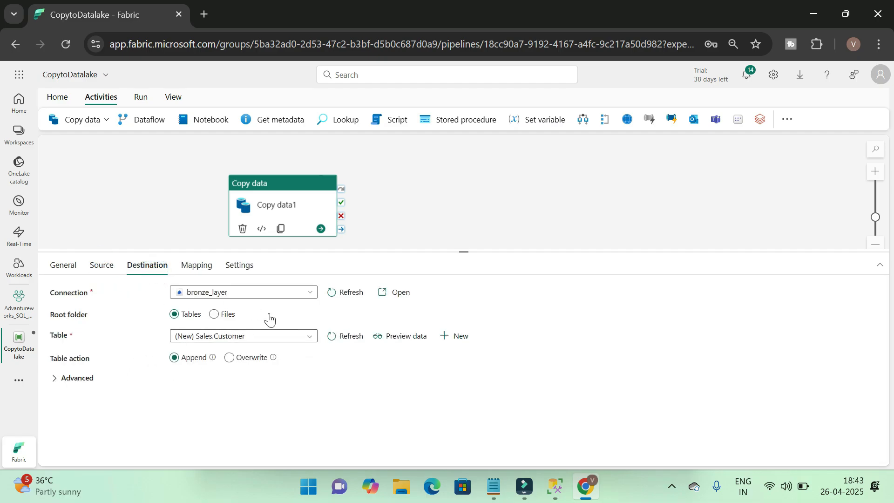
Step: Save and run the CopytoDatalake pipeline from the Run tab
click(141, 98)
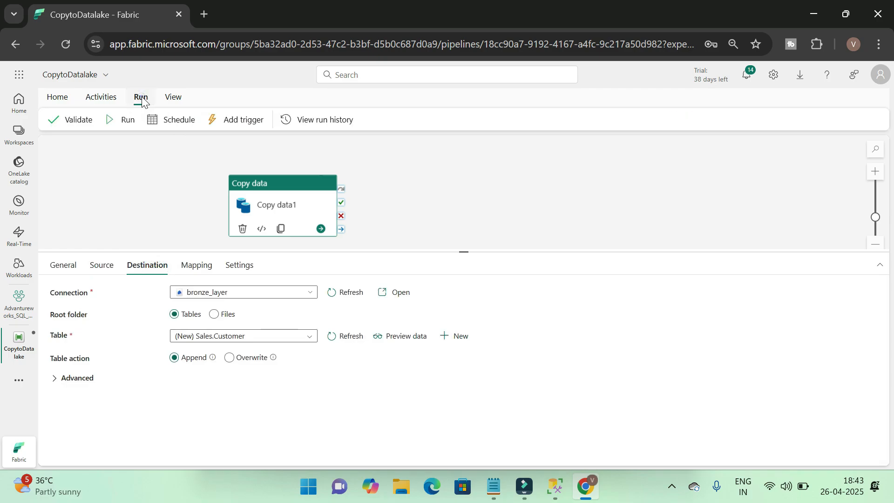
click(123, 122)
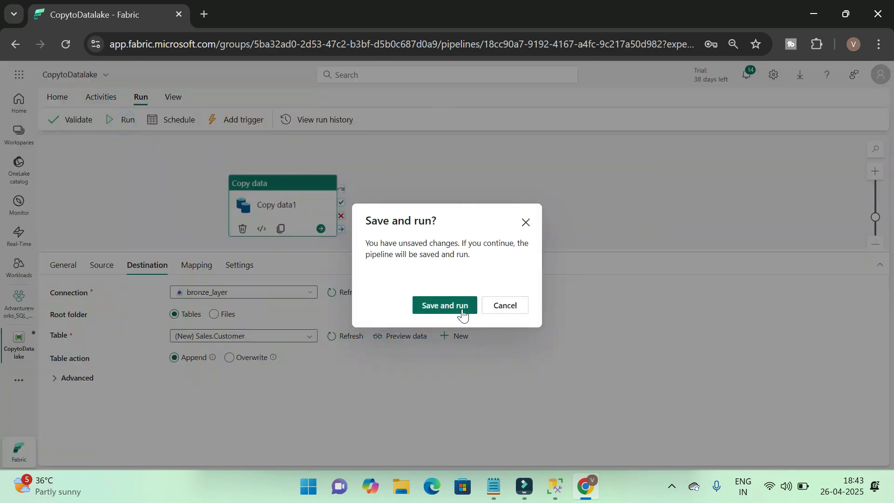
click(452, 308)
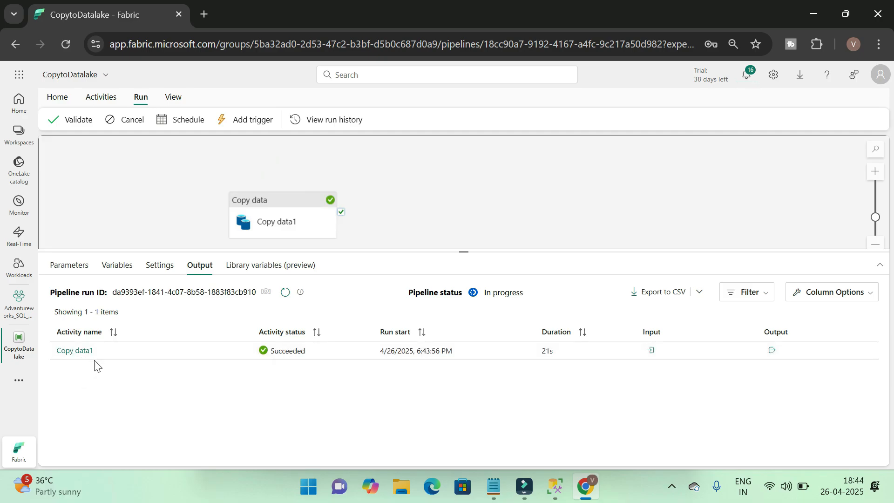
Step: Inspect the Copy data1 run details, including duration breakdown and advanced info, then close them
click(75, 354)
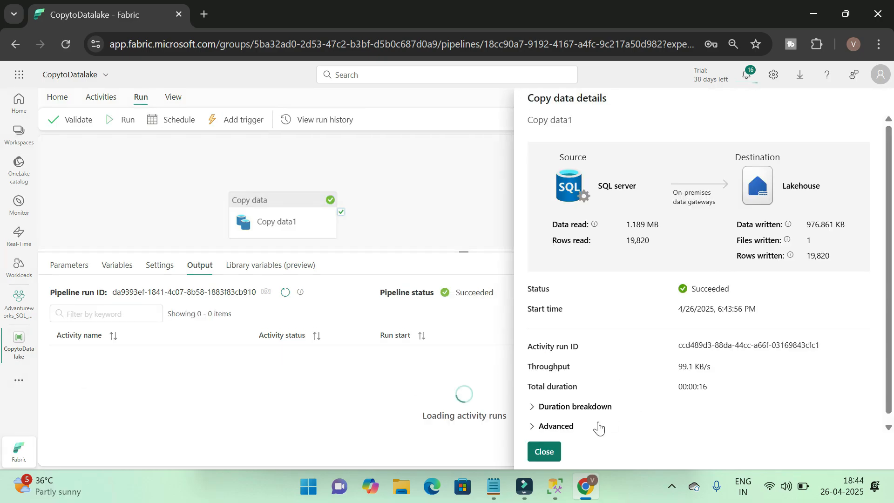
click(870, 114)
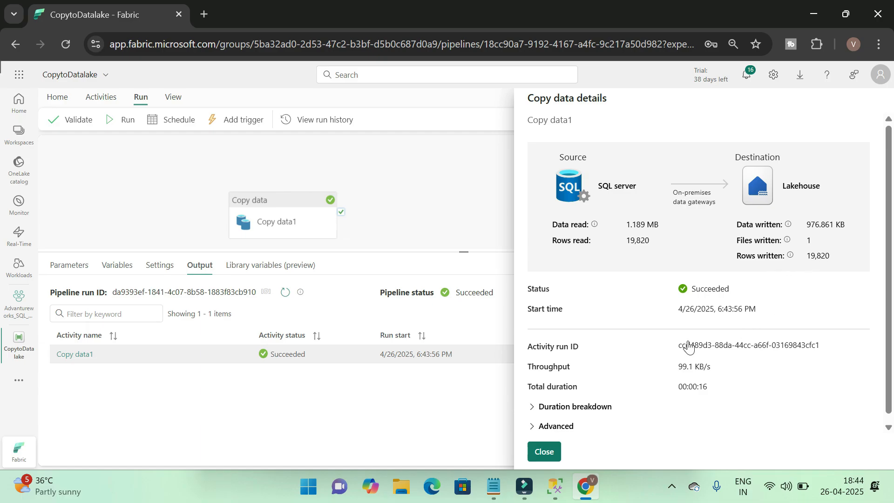
scroll(653, 330, down, 1)
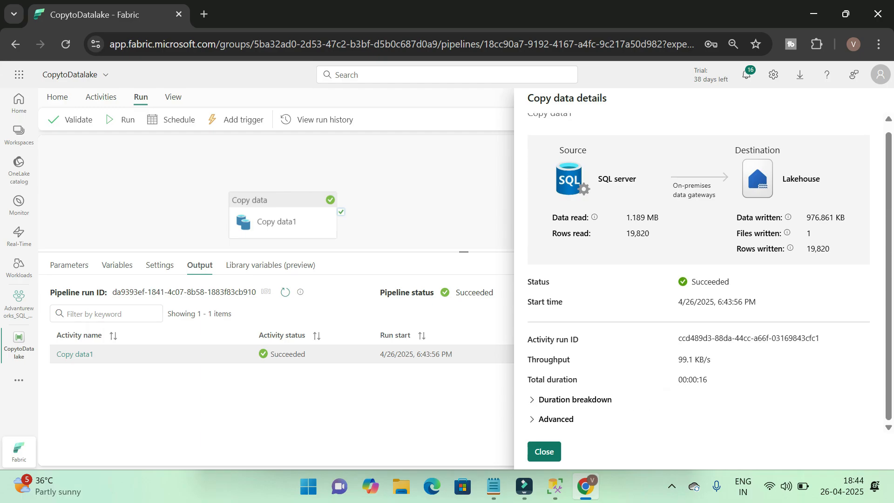
click(533, 399)
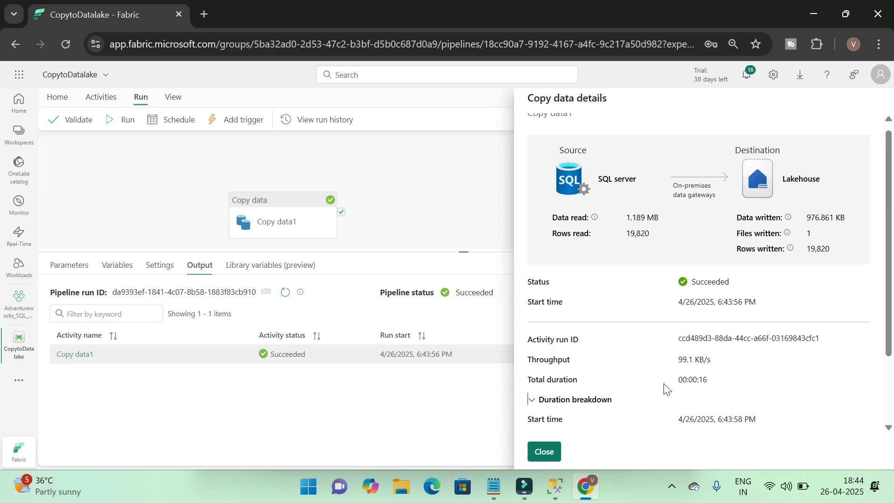
scroll(722, 368, down, 2)
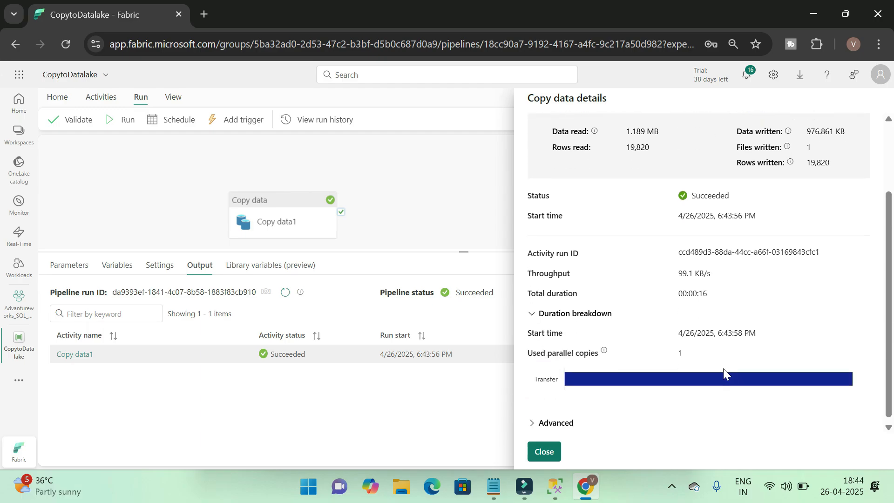
click(533, 419)
scroll(686, 359, down, 1)
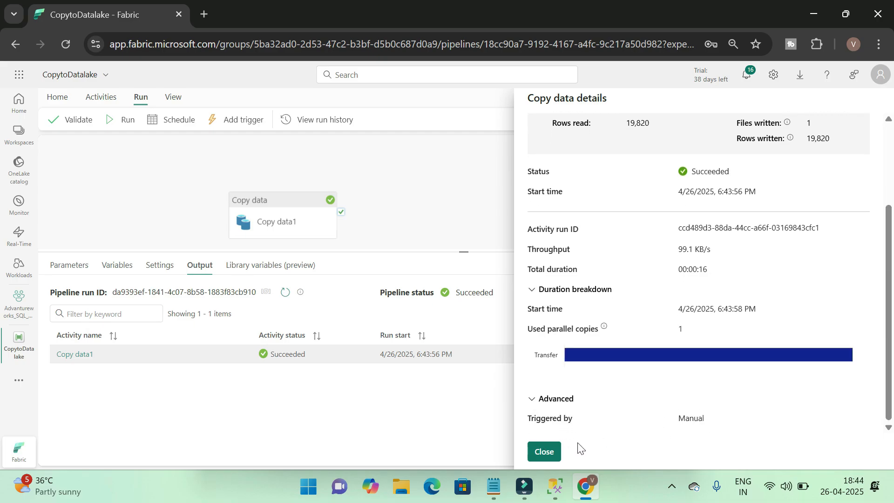
click(544, 452)
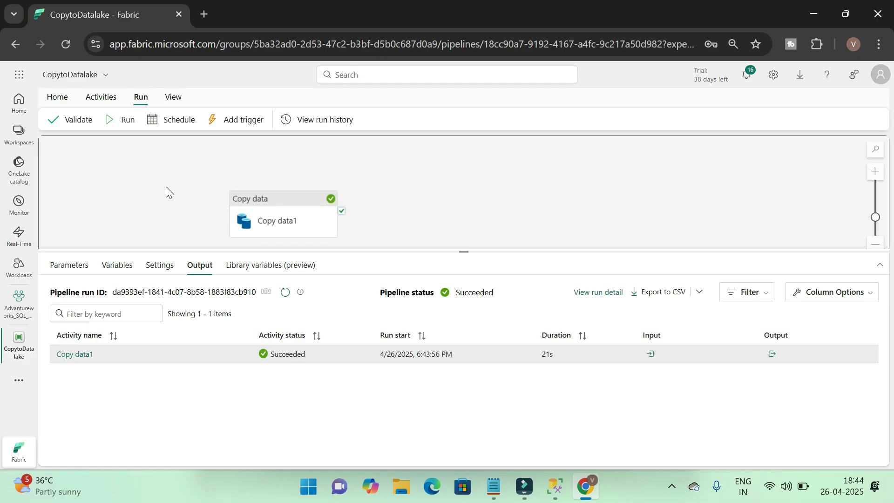
click(177, 124)
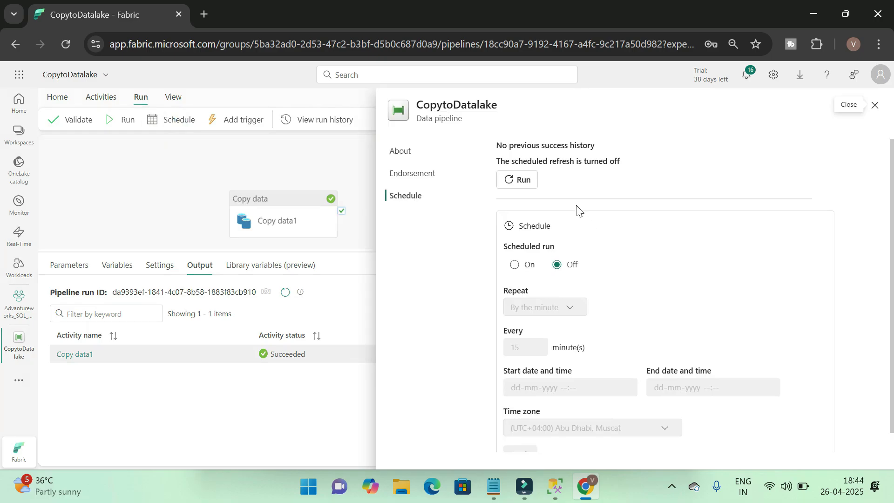
scroll(653, 280, down, 1)
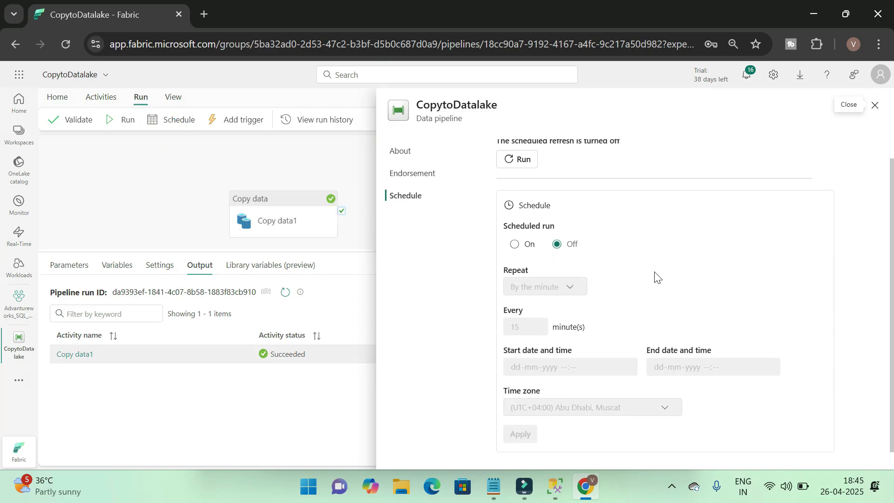
click(513, 244)
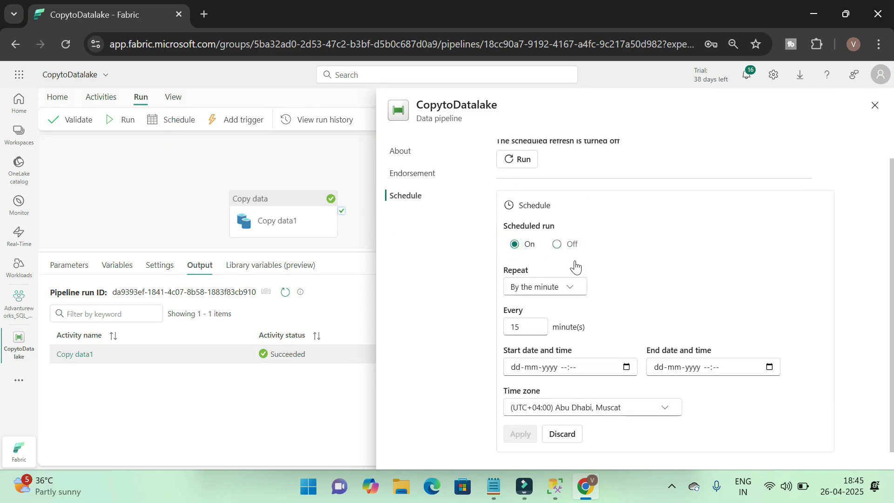
click(575, 286)
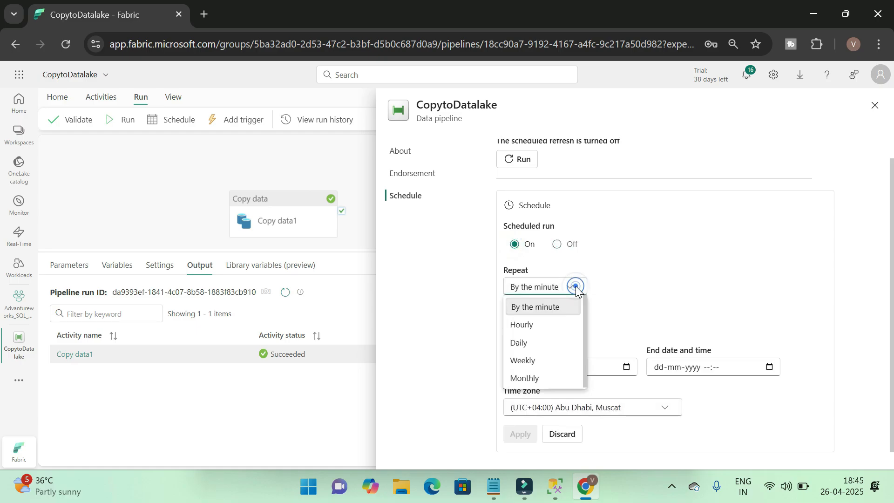
click(549, 352)
scroll(690, 287, down, 1)
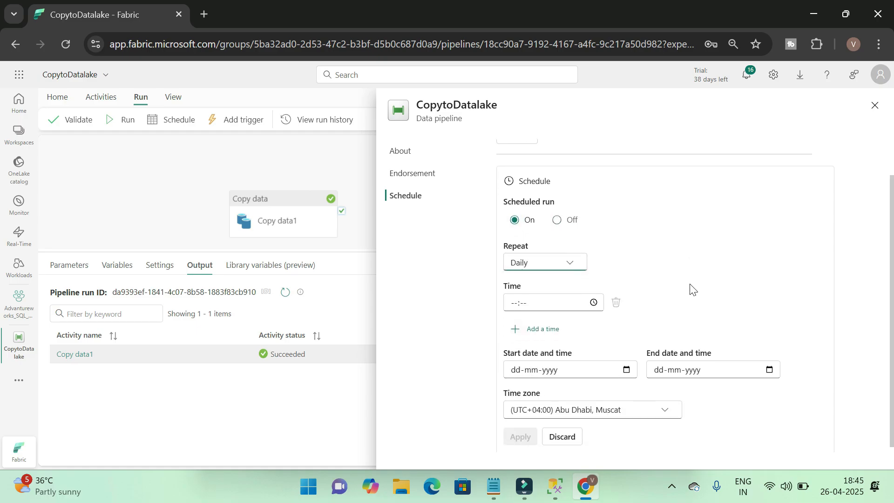
click(583, 301)
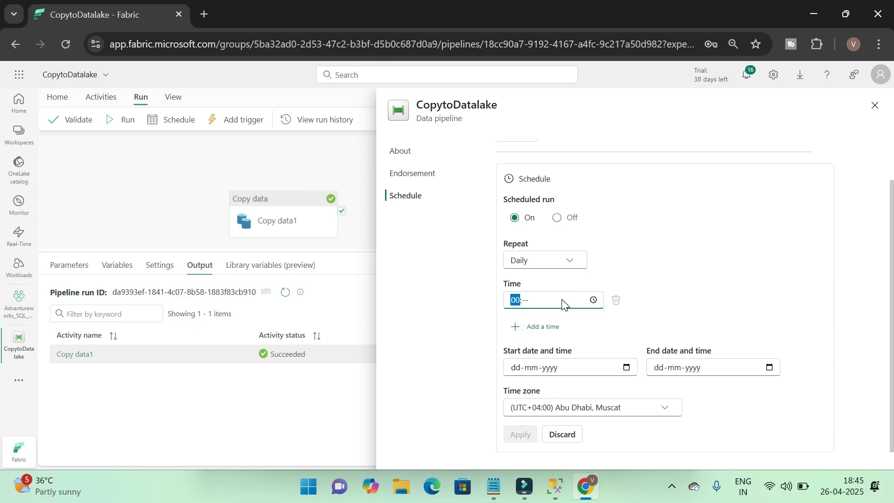
text(06:00)
click(710, 301)
key(Escape)
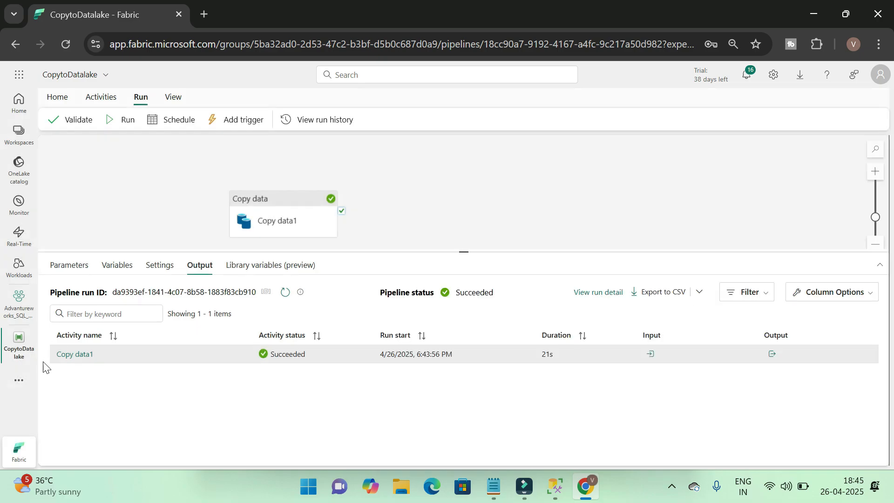
Step: Open the bronze_layer SQL analytics endpoint and check the Sales.Customer table's columns
click(18, 302)
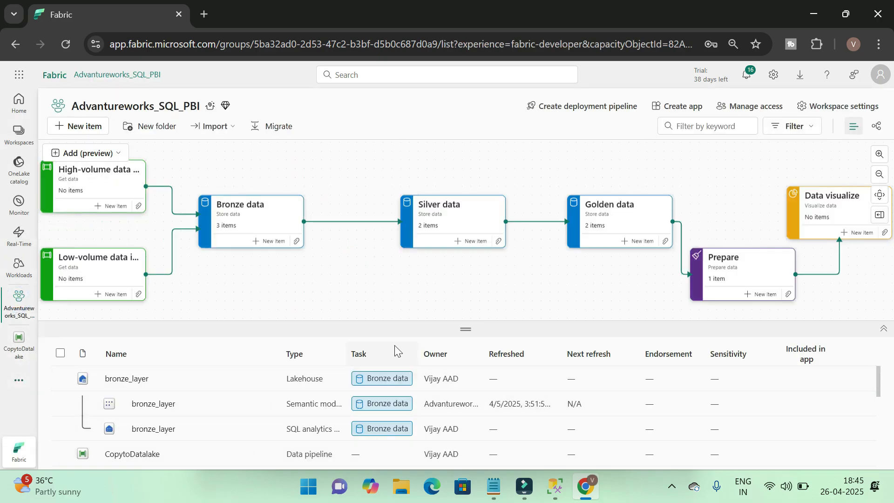
drag(466, 332, 467, 285)
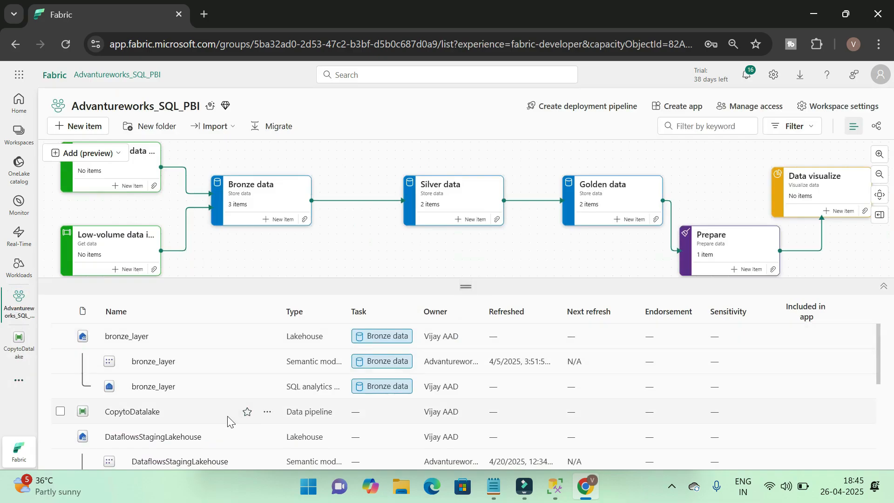
scroll(174, 369, down, 5)
scroll(186, 401, up, 5)
click(163, 390)
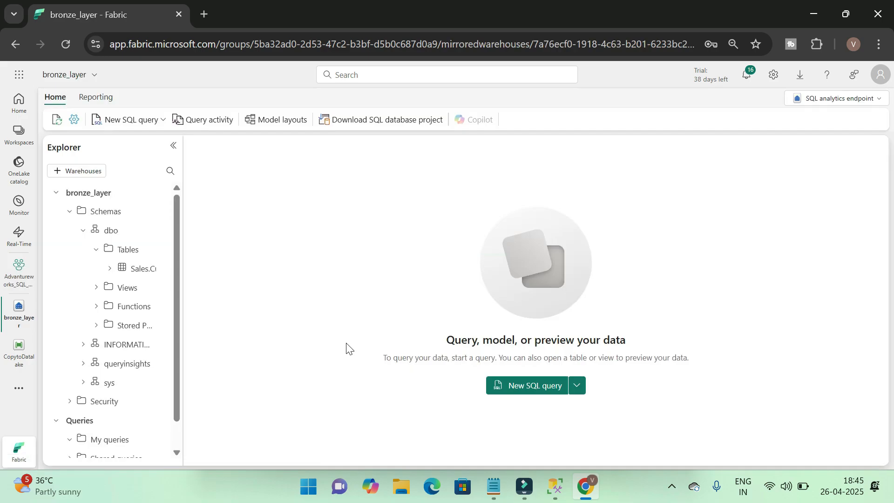
drag(182, 246, 291, 252)
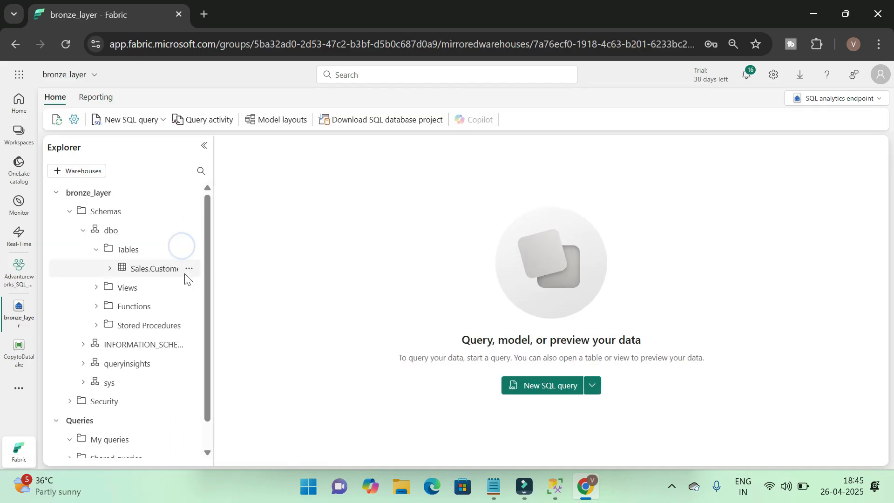
click(110, 269)
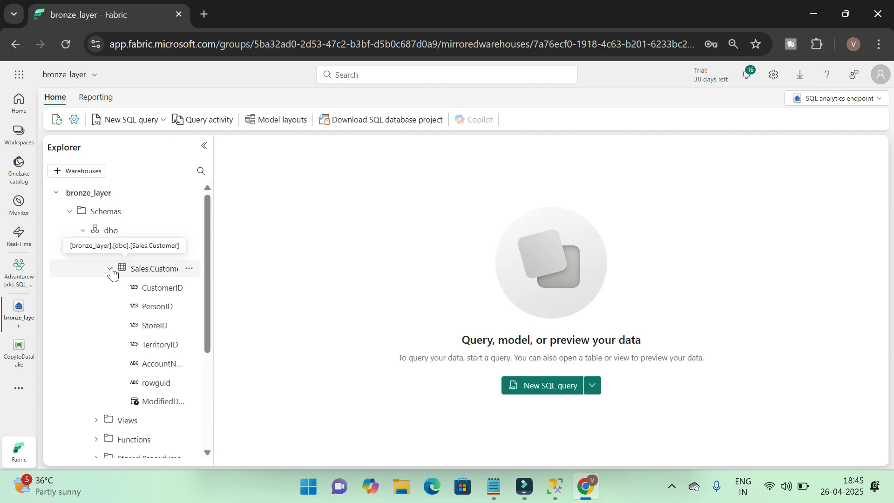
click(111, 269)
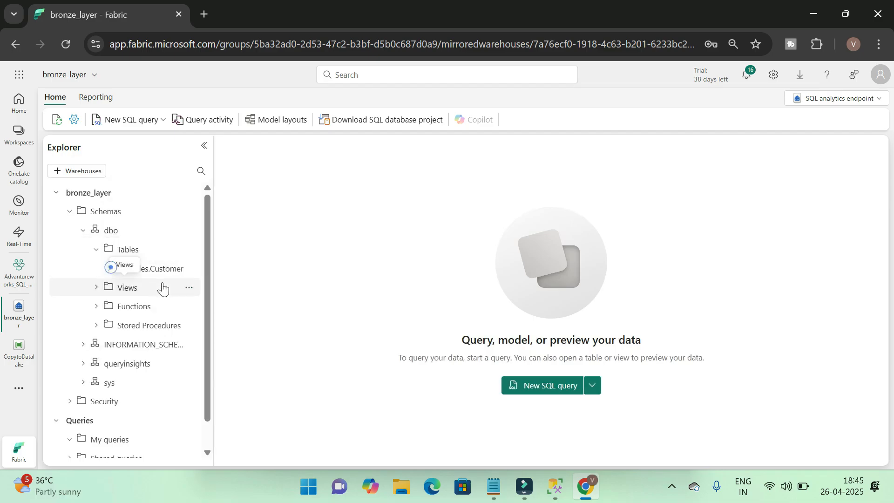
Step: Write SELECT * from [Sales.Customer] in a new SQL query using autocomplete
click(134, 125)
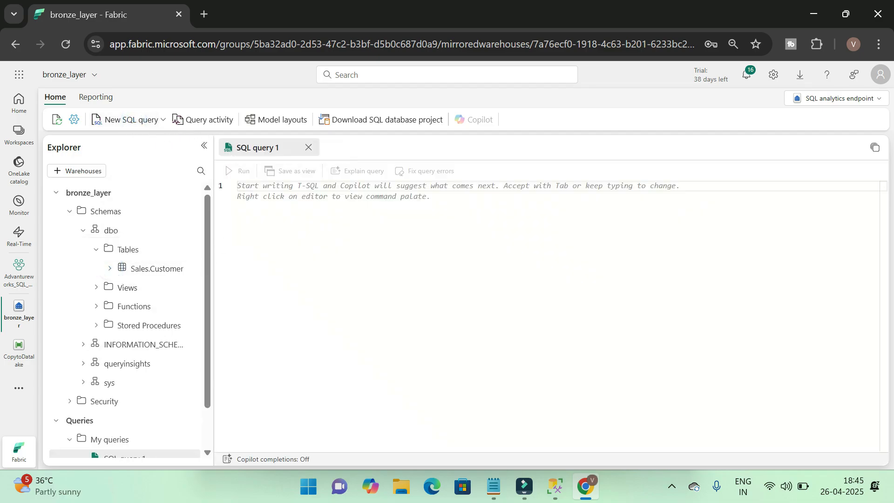
click(395, 198)
text(seelct * fro)
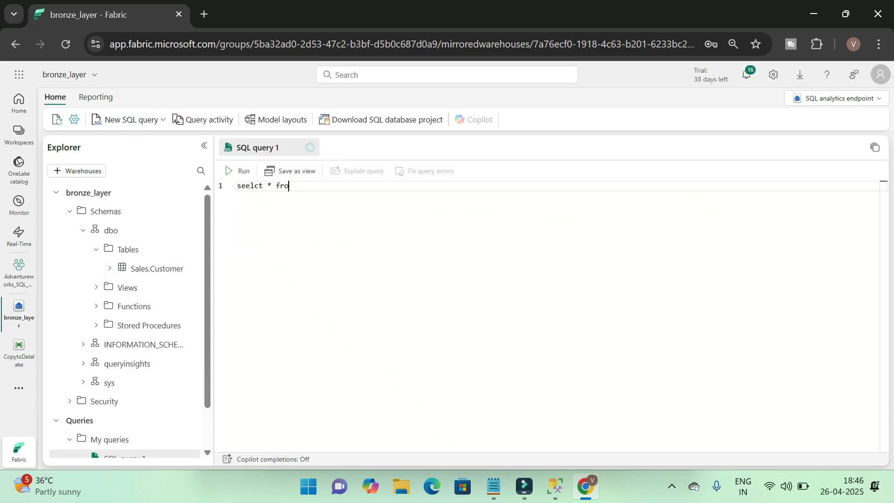
key(ctrl+a)
key(BackSpace)
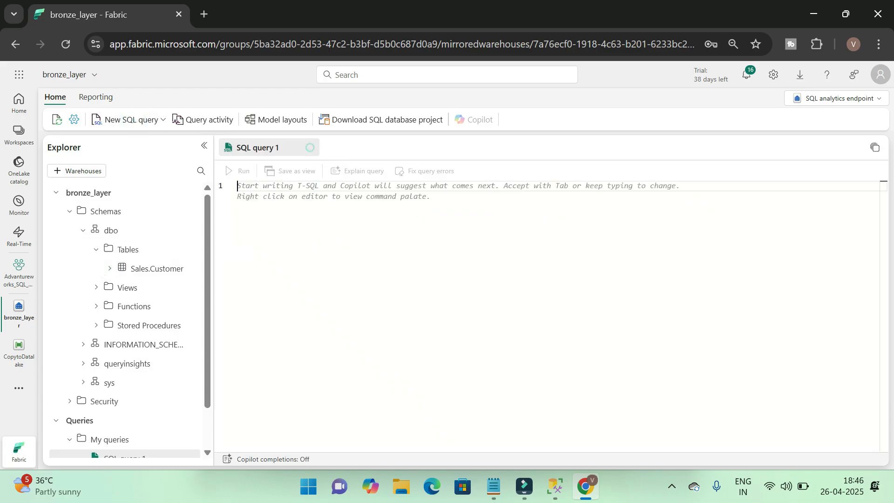
text(se)
key(Tab)
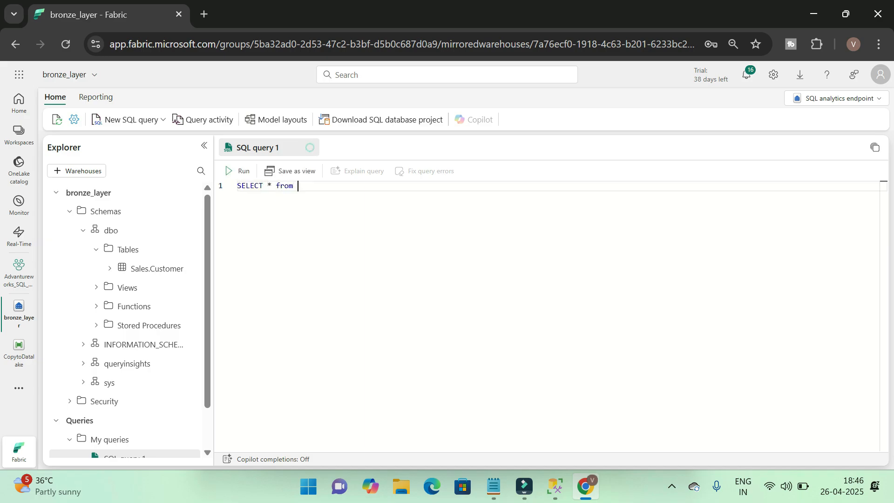
text(Sal)
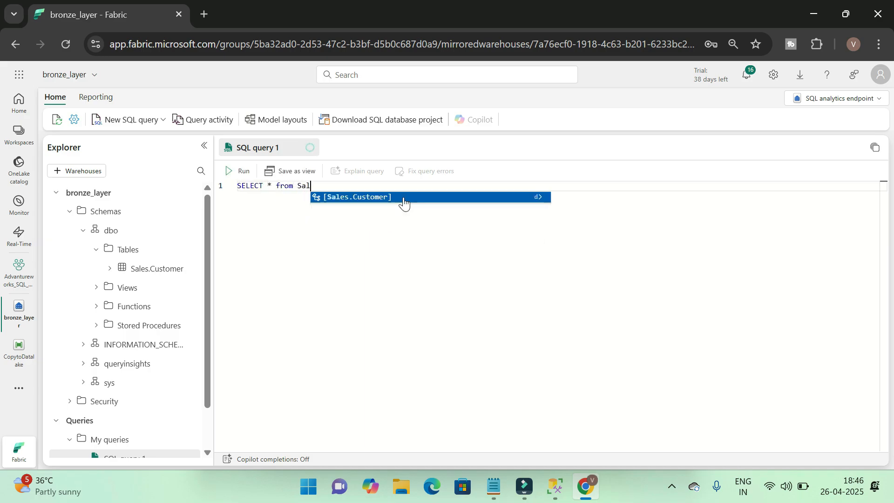
key(Tab)
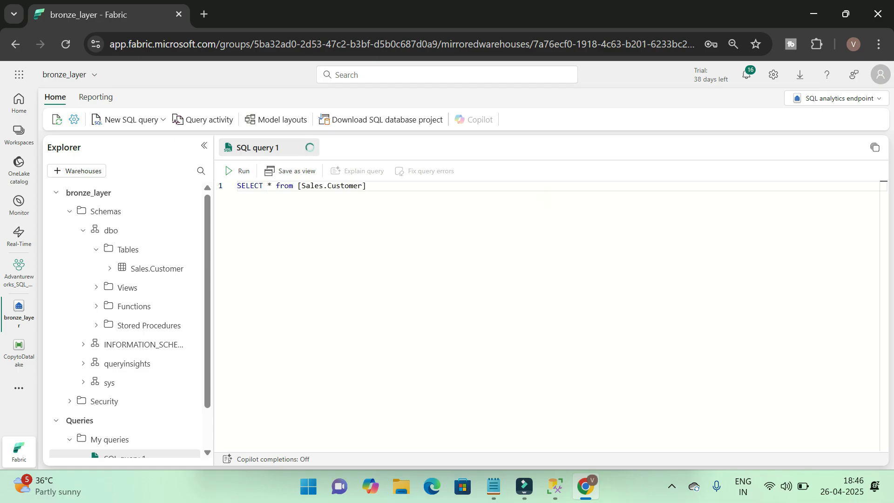
Step: Run the query, returning 10,000 rows across 7 columns
key(F5)
click(564, 136)
key(ctrl+a)
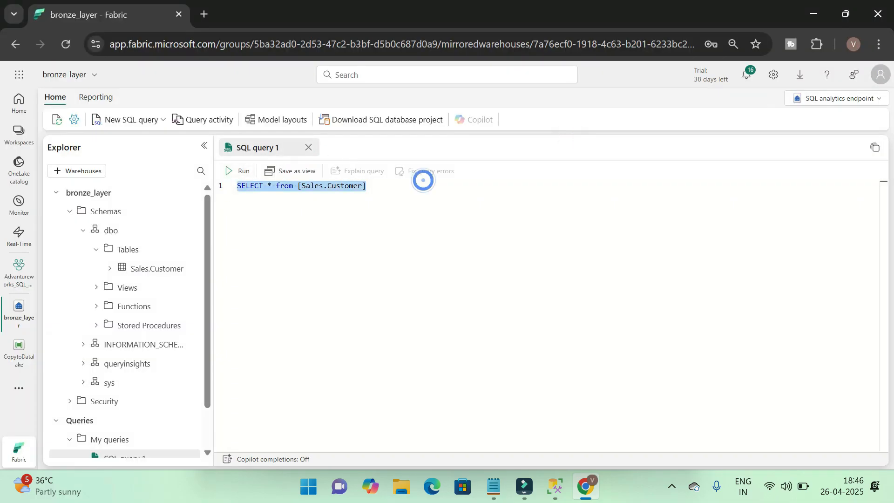
click(239, 171)
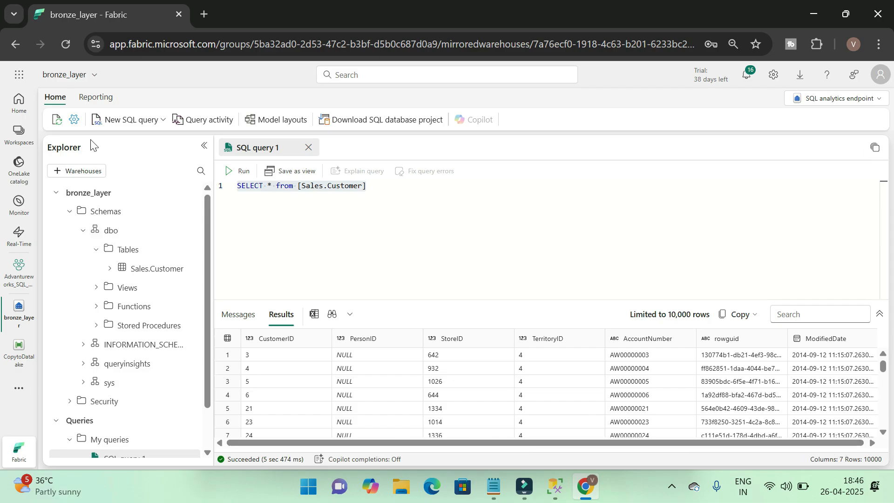
click(18, 308)
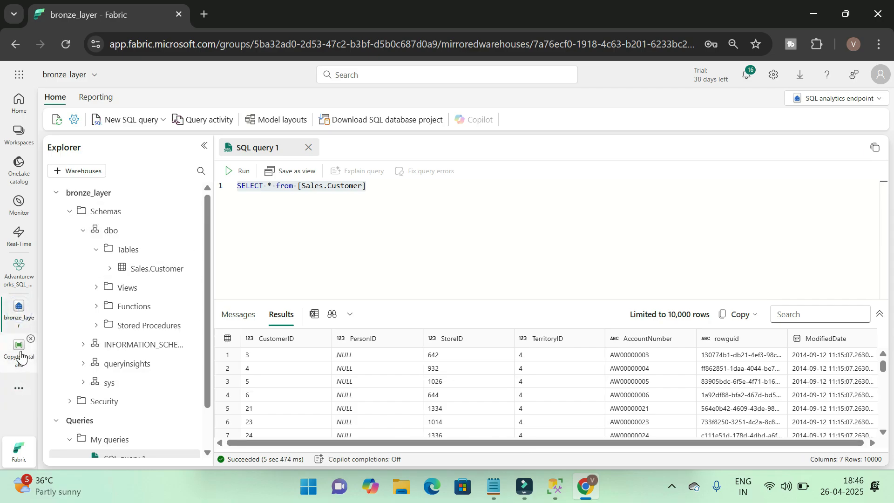
Step: Open the bronze_layer lakehouse from the Advantureworks_SQL_PBI workspace and refresh its expanded Tables folder
click(19, 275)
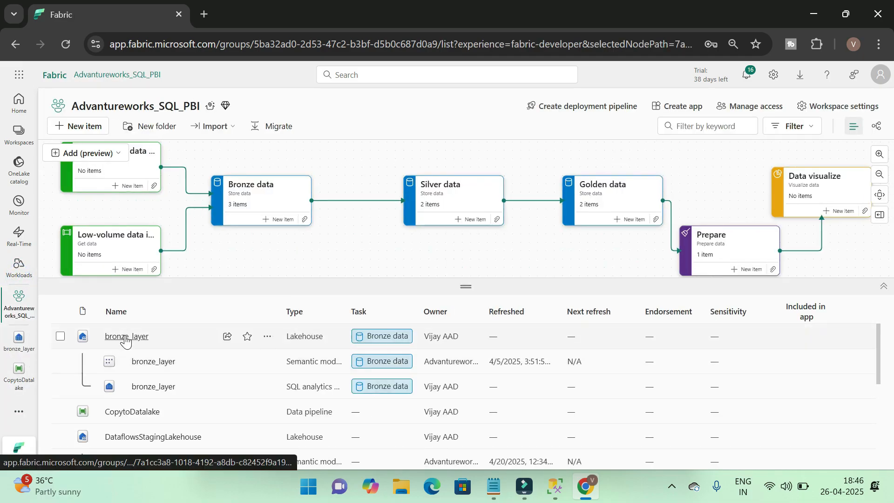
click(127, 338)
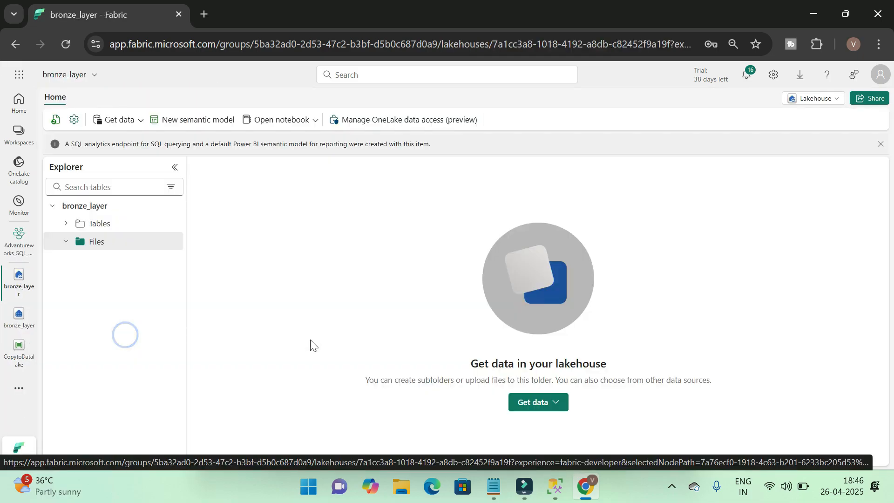
click(66, 225)
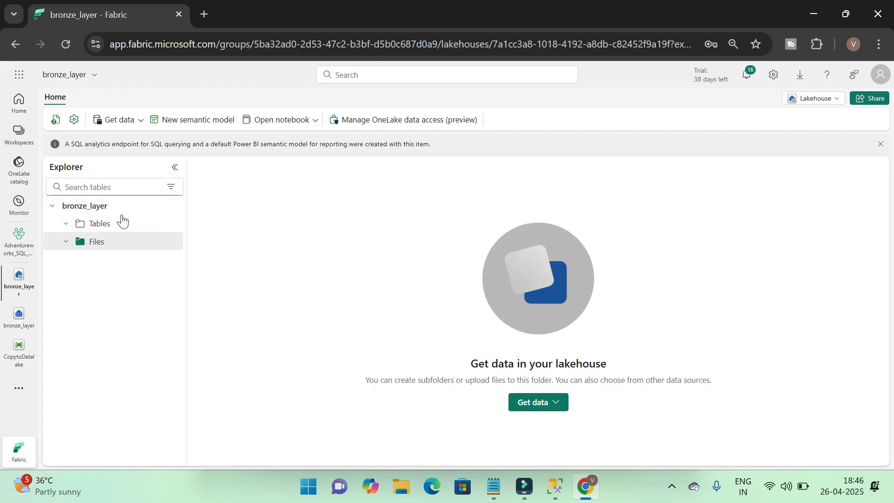
click(54, 120)
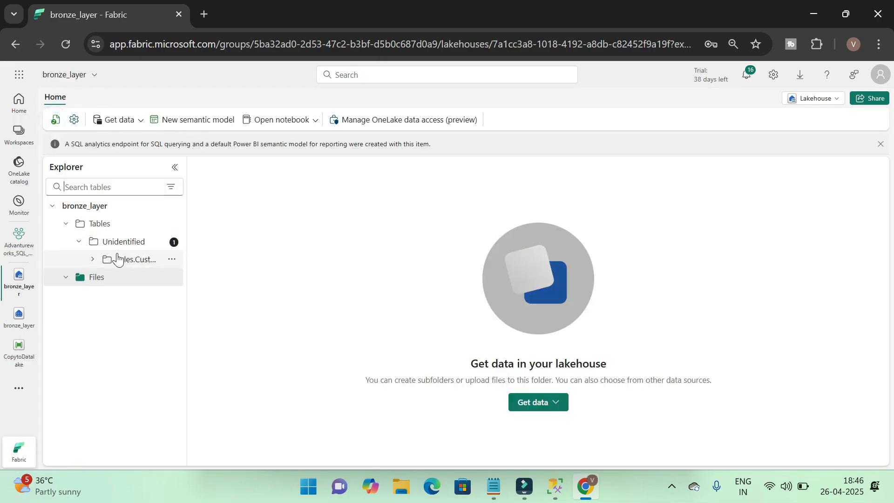
Step: Preview the Sales.Customer table's seven columns and 1,000 rows
click(140, 258)
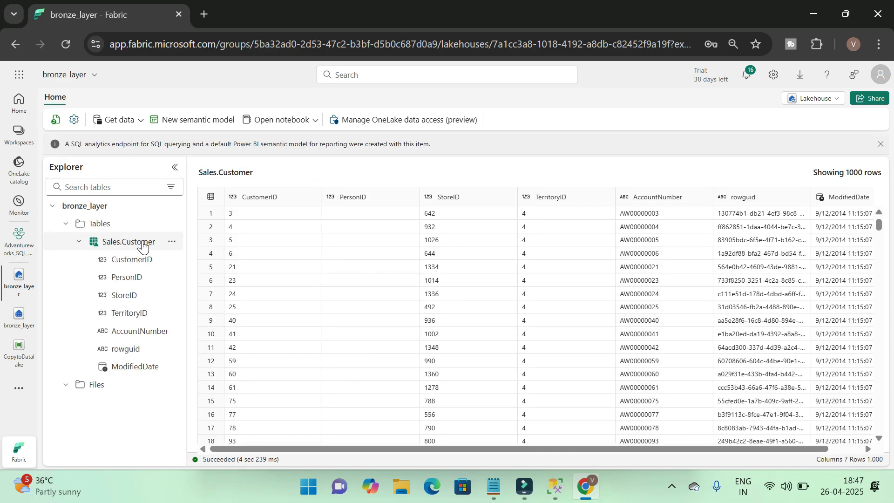
click(143, 247)
drag(343, 449, 251, 409)
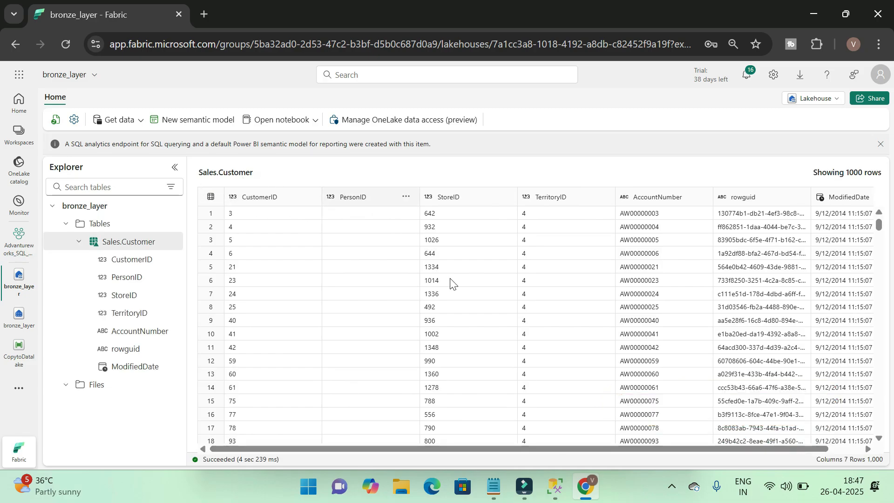
drag(559, 448, 415, 295)
Step: Return to the Advantureworks_SQL_PBI workspace and drag the splitter upward to enlarge the item list
click(18, 315)
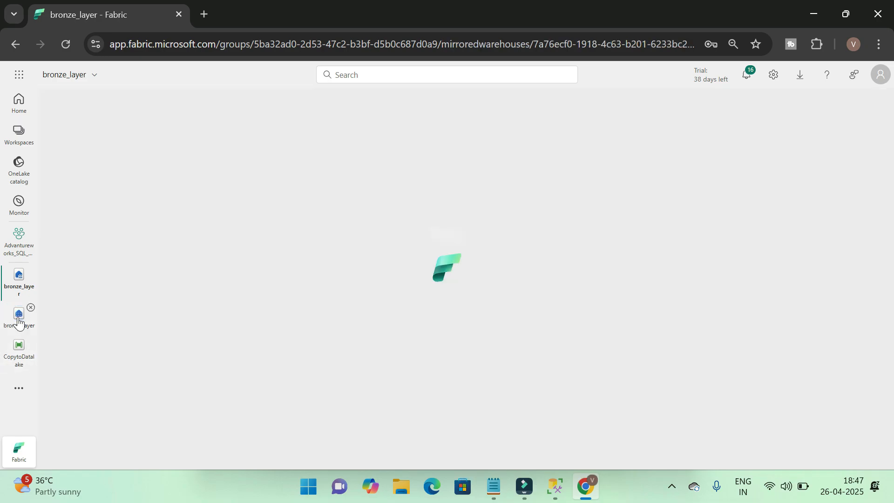
scroll(120, 426, down, 1)
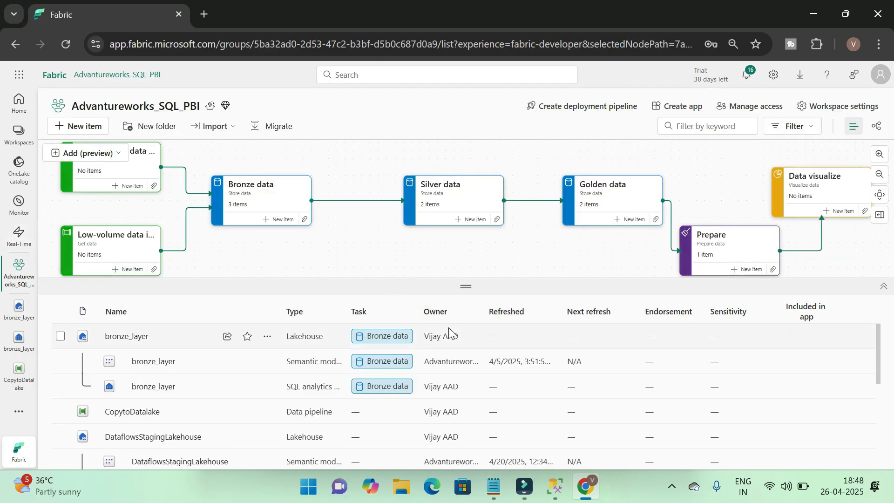
drag(464, 287, 472, 279)
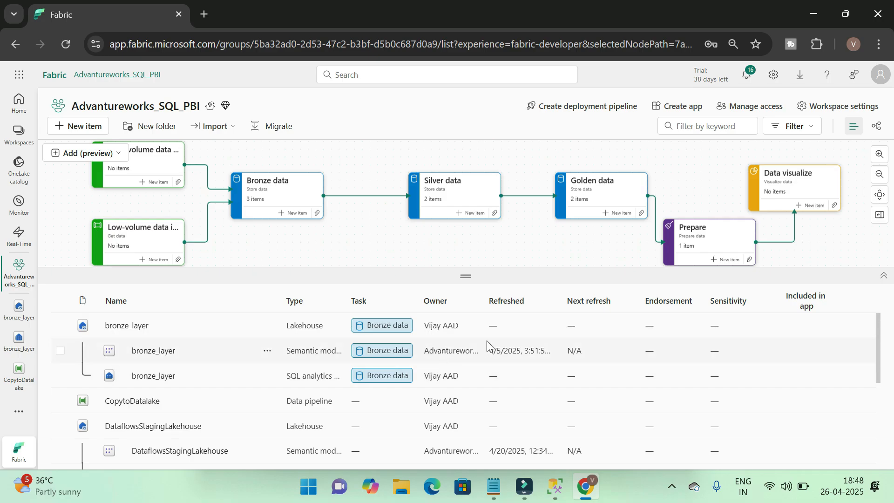
drag(465, 279, 464, 271)
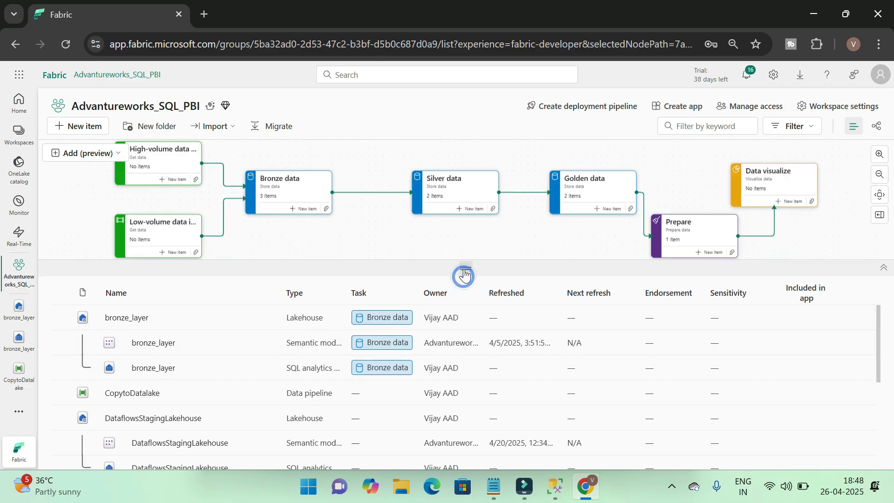
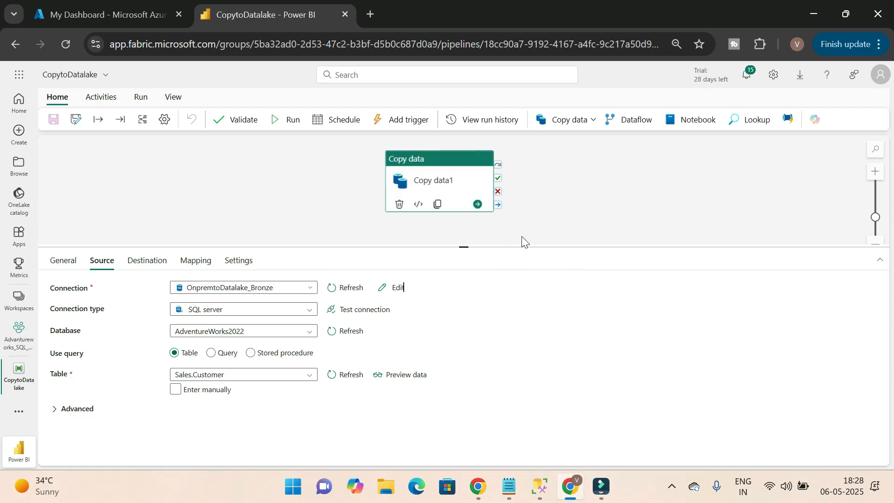
Step: Review Copy data1's OnpremtoDatalake_Bronze source connection without changes, then test it successfully
click(426, 178)
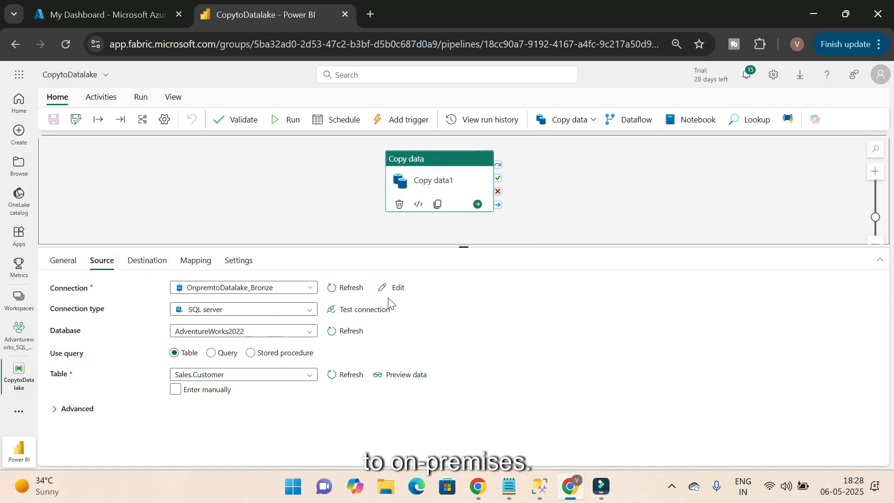
click(396, 286)
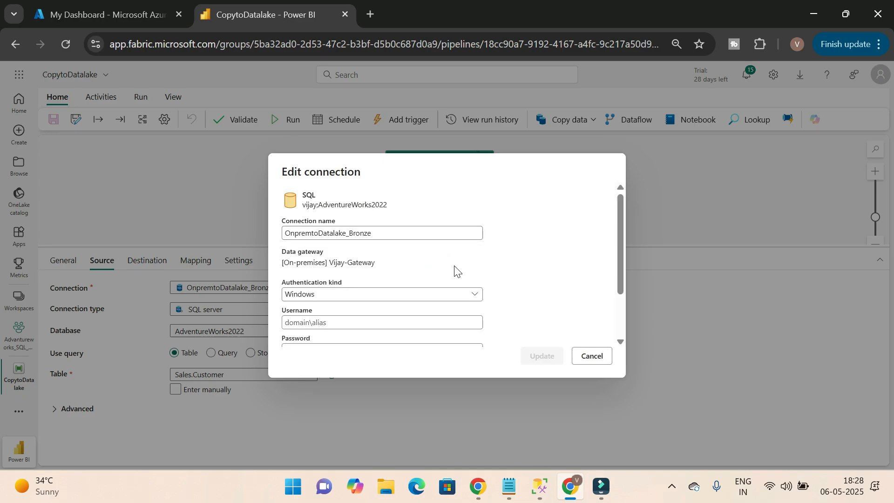
scroll(455, 269, down, 2)
scroll(489, 275, up, 2)
scroll(499, 263, down, 2)
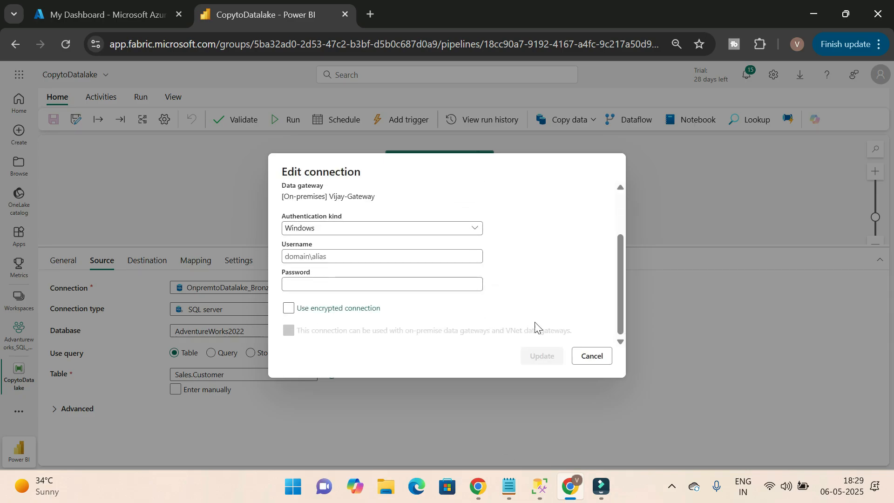
click(592, 356)
click(360, 310)
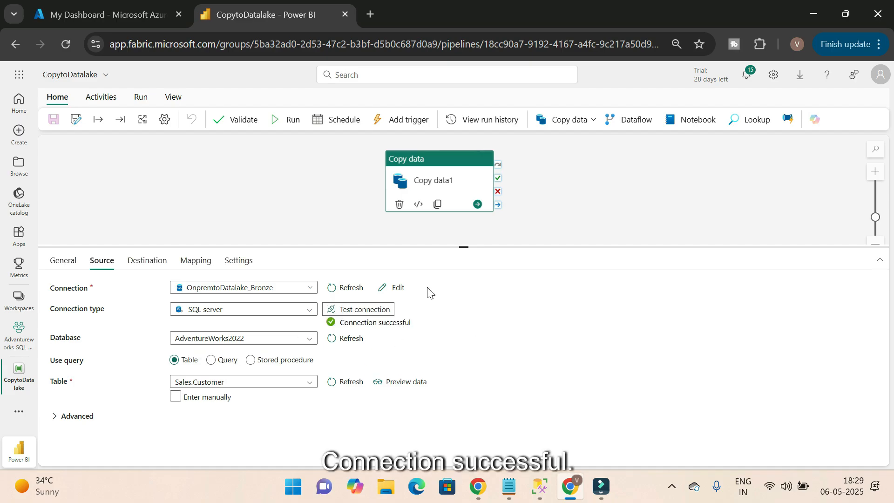
Step: Check Copy data1's destination (bronze_layer, Sales.Customer, Append) and preview the customer rows
click(145, 261)
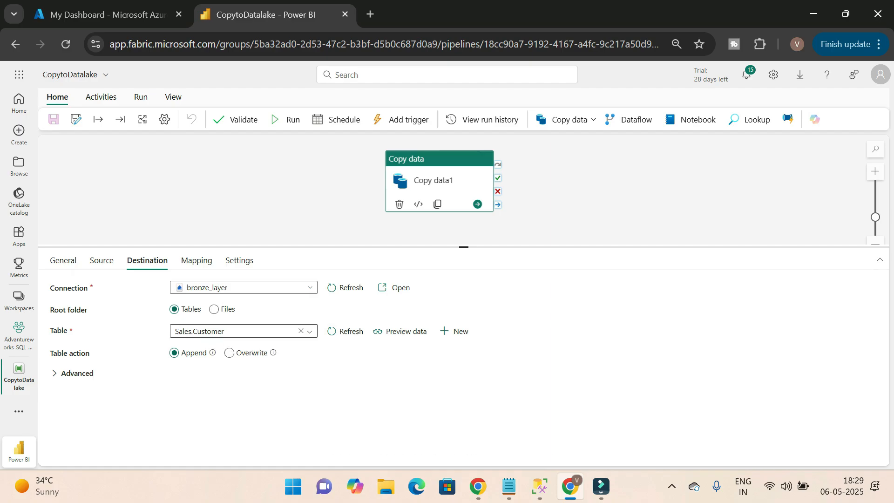
click(102, 261)
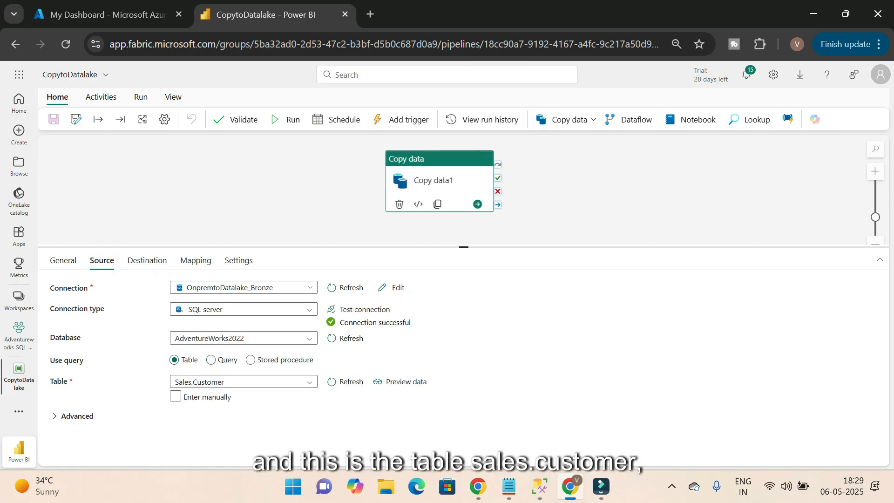
click(160, 269)
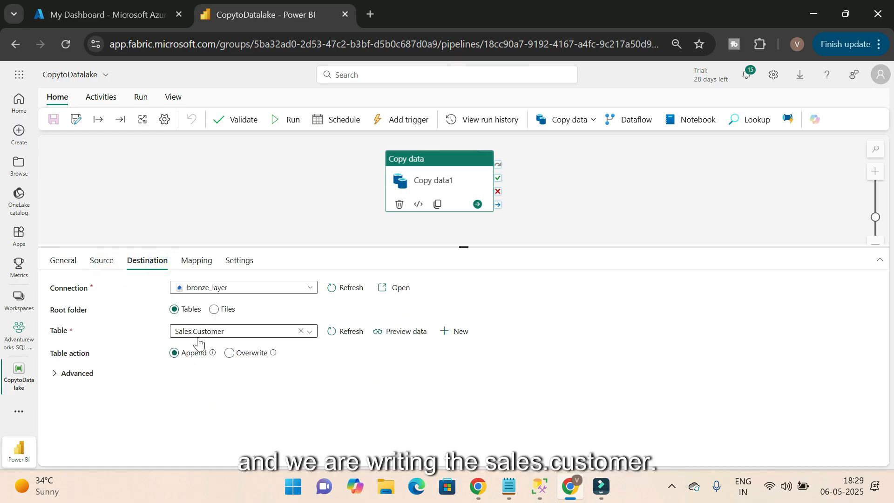
click(407, 332)
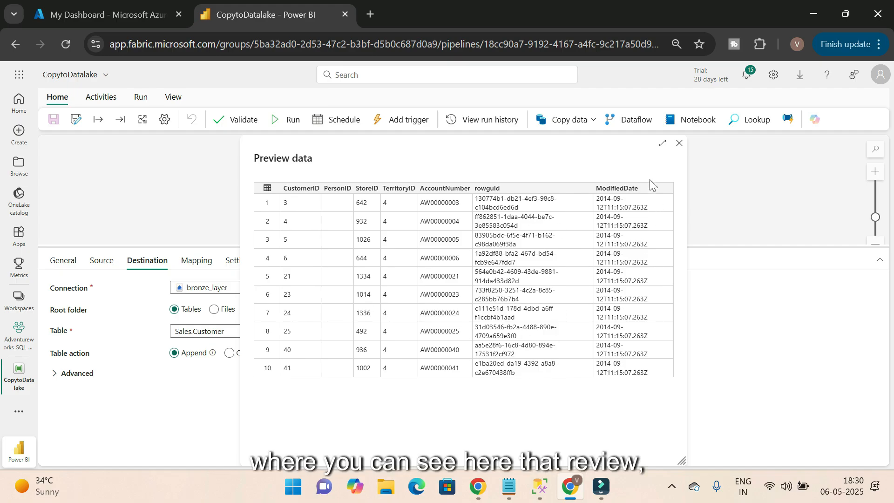
click(680, 144)
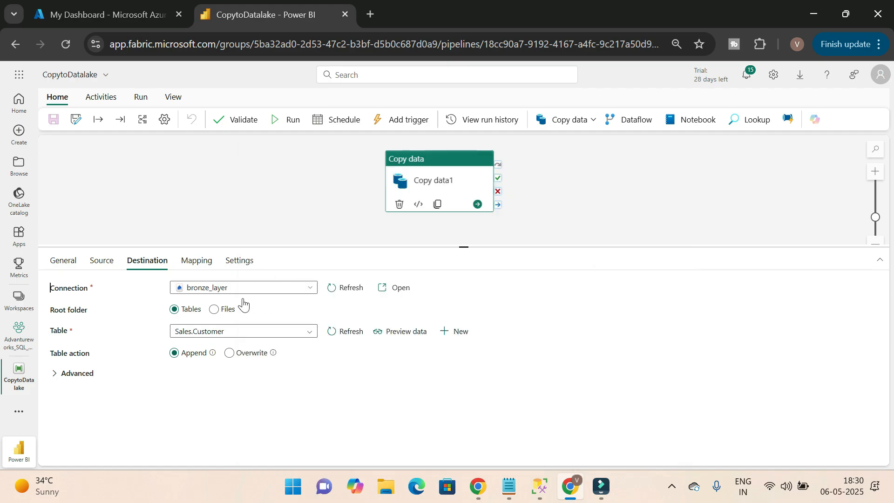
click(186, 173)
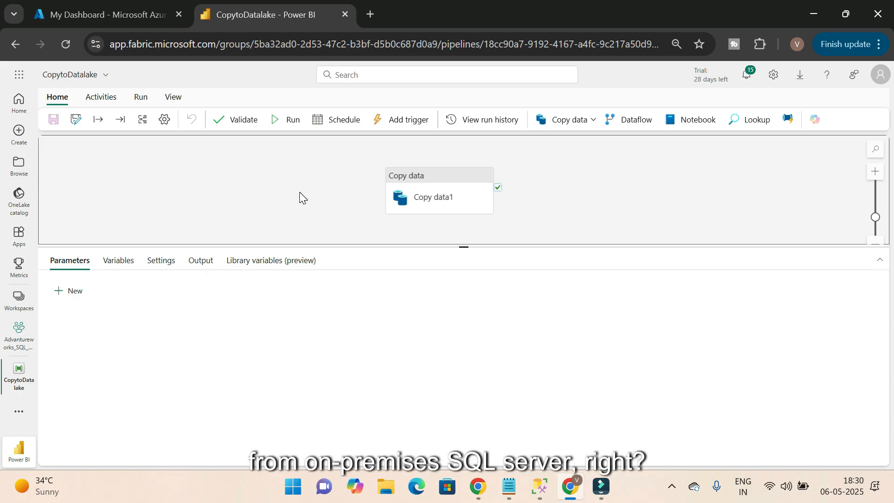
click(425, 191)
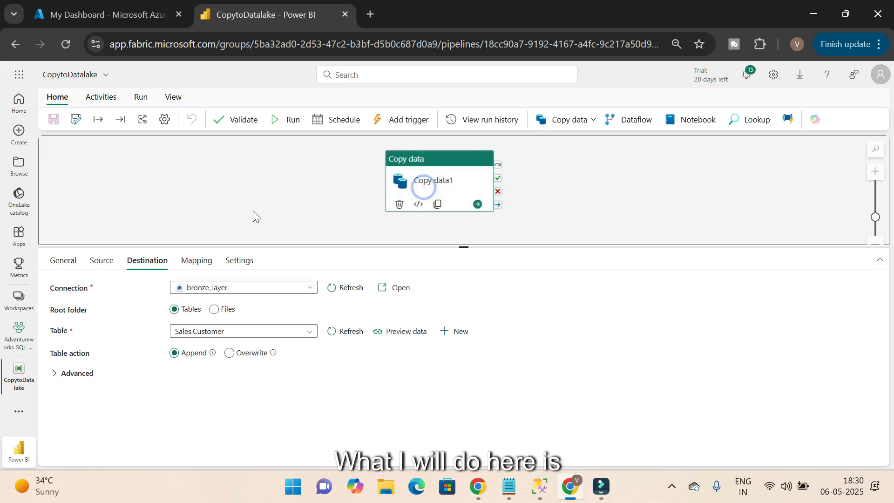
Step: Replace Copy data1 with a new Lookup activity placed mid-canvas
key(Delete)
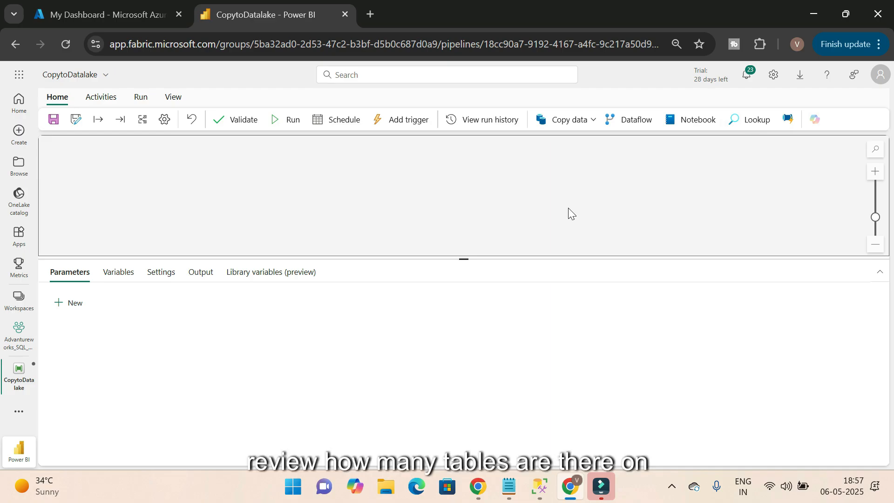
click(750, 122)
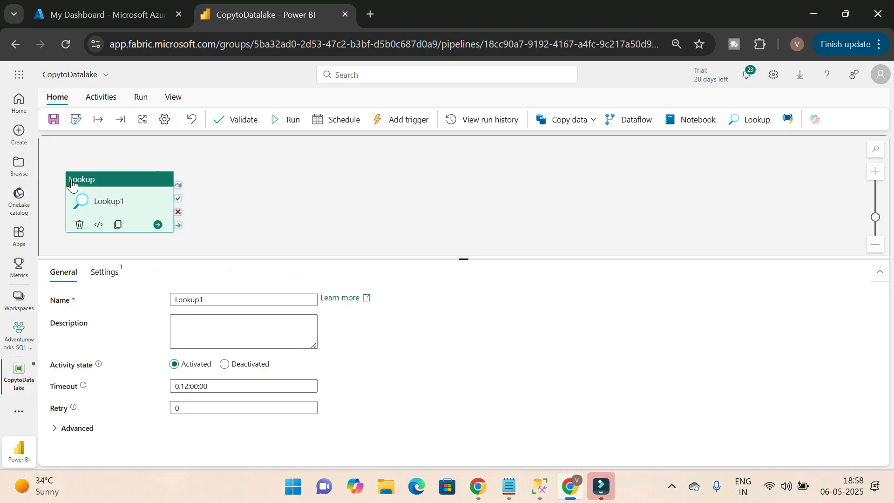
drag(72, 183, 141, 184)
drag(251, 185, 312, 199)
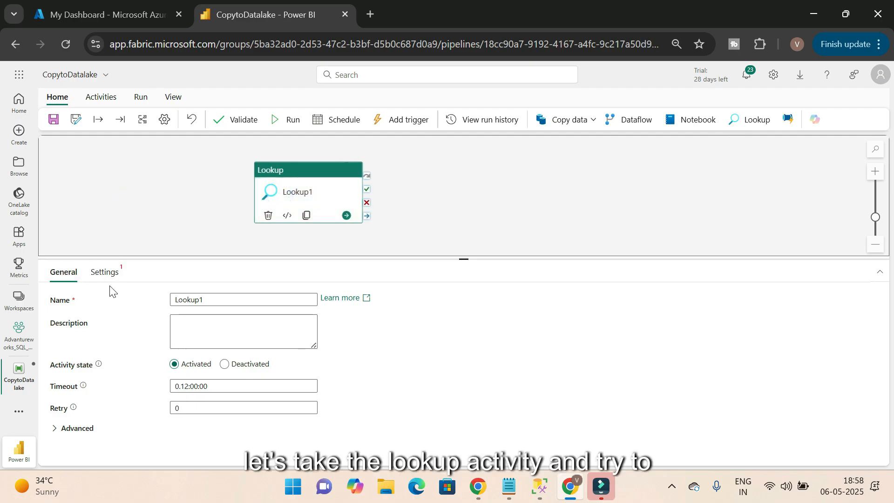
Step: Set Lookup1 to use the OnpremtoBronze connection, SQL server type, and Query mode
click(105, 271)
click(310, 300)
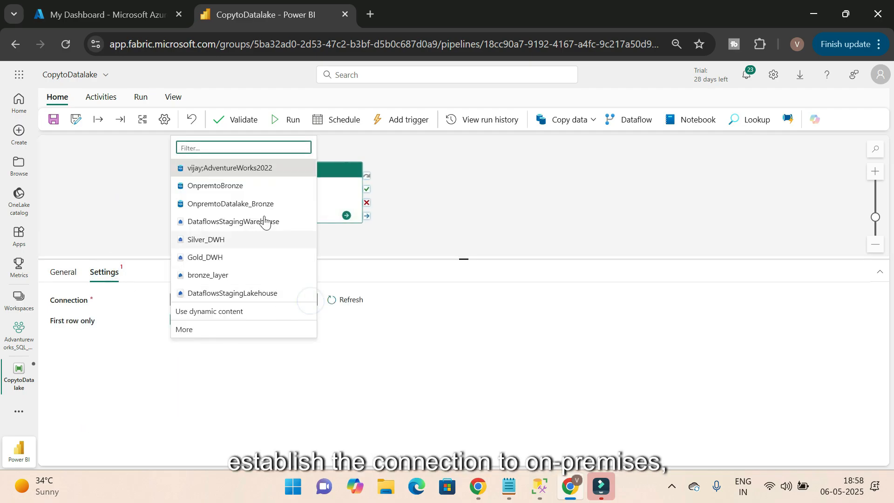
click(226, 187)
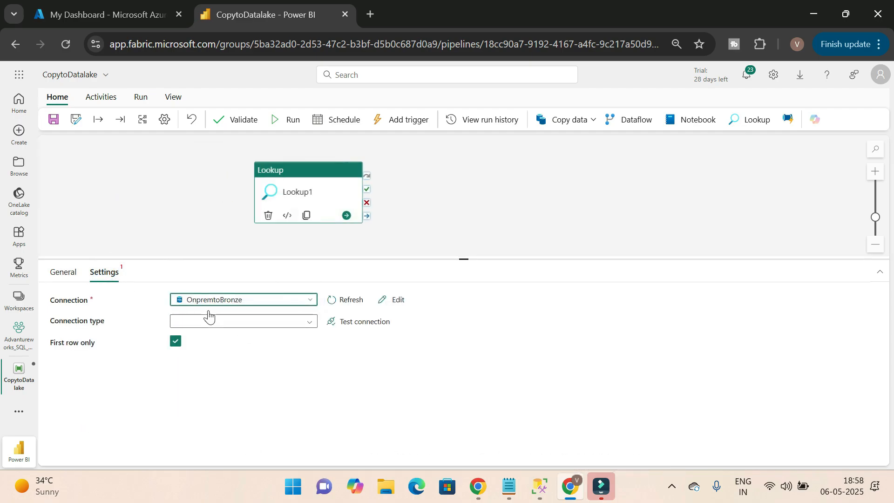
click(309, 322)
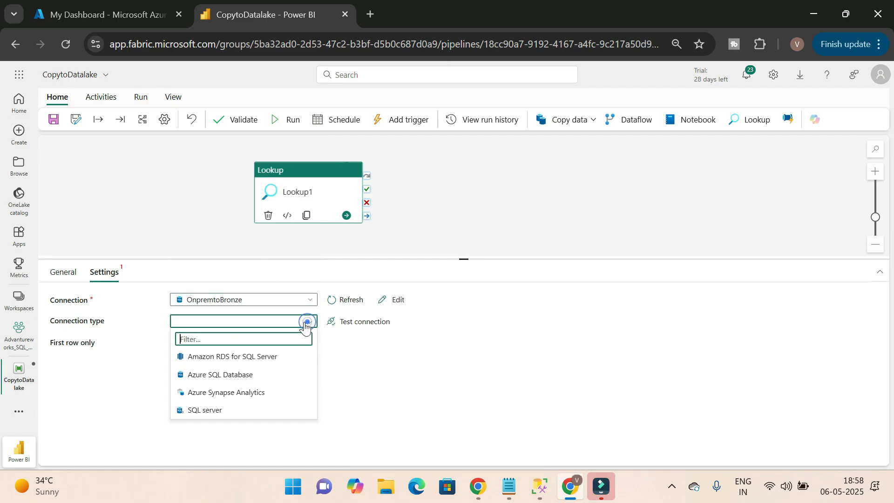
click(224, 410)
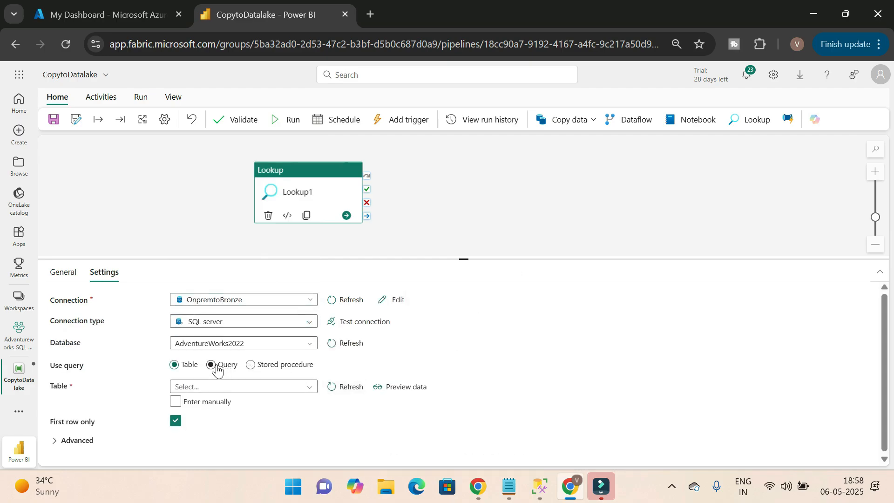
click(217, 368)
scroll(428, 356, down, 1)
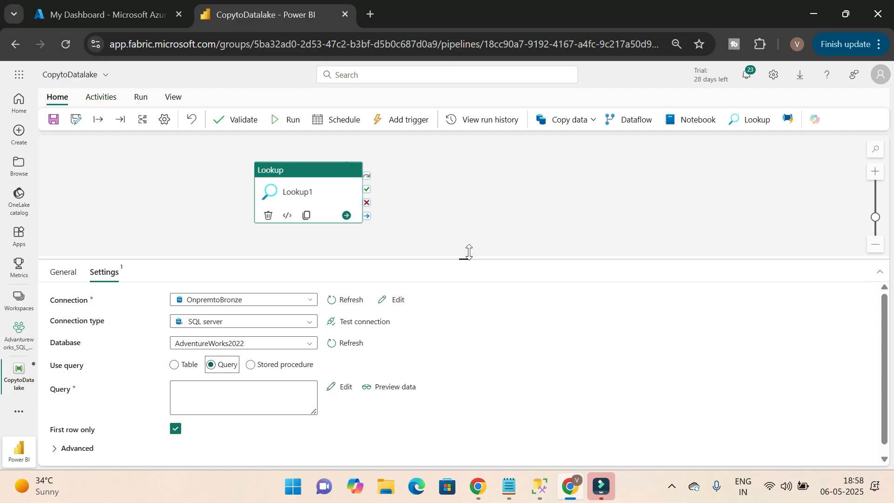
drag(465, 258, 469, 239)
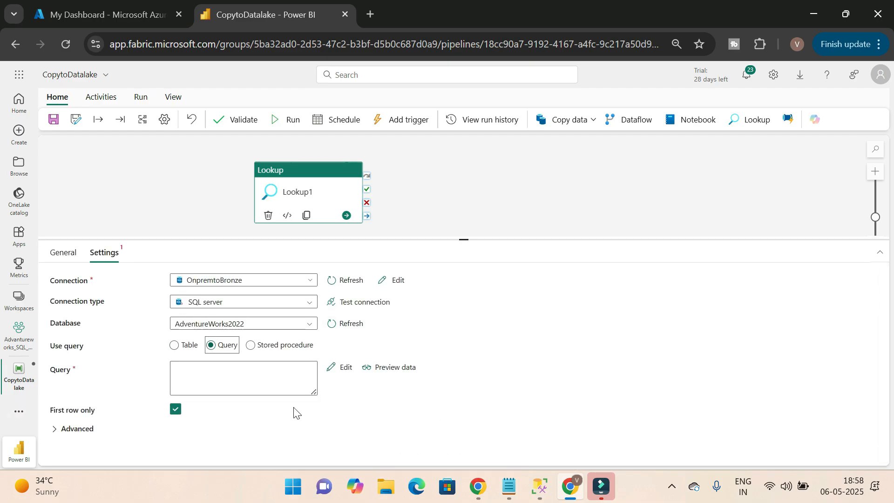
Step: Copy the INFORMATION_SCHEMA.TABLES Sales base-table query from SSMS into Lookup1's Query box
click(540, 486)
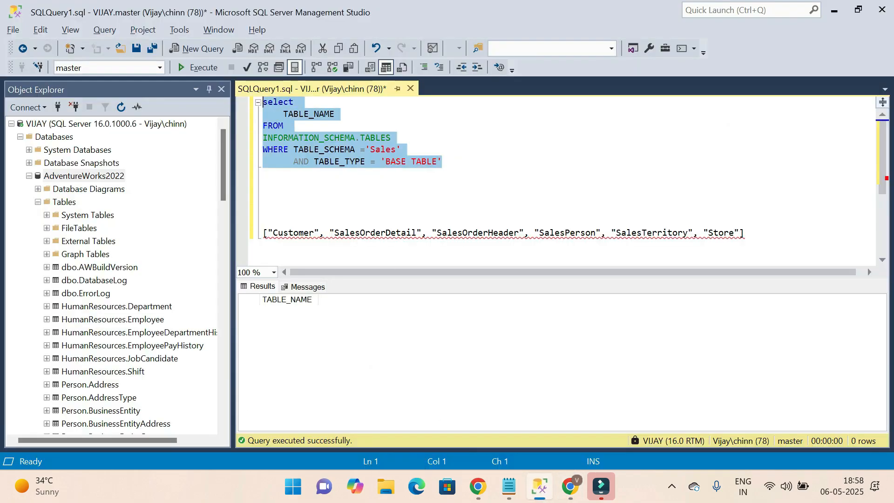
click(455, 171)
key(shift+Up)
key(shift+Up)
key(shift+Up)
key(shift+Up)
key(shift+Up)
key(shift+Up)
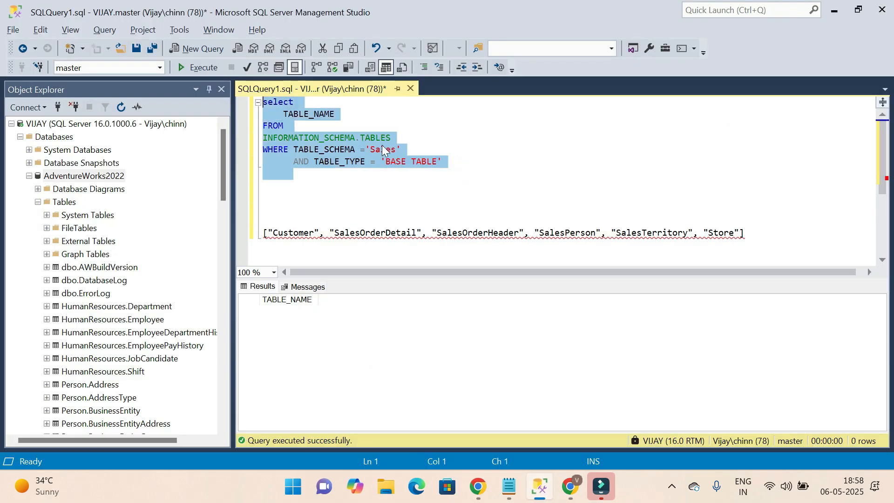
key(ctrl+c)
key(alt+Tab)
click(305, 367)
key(ctrl+v)
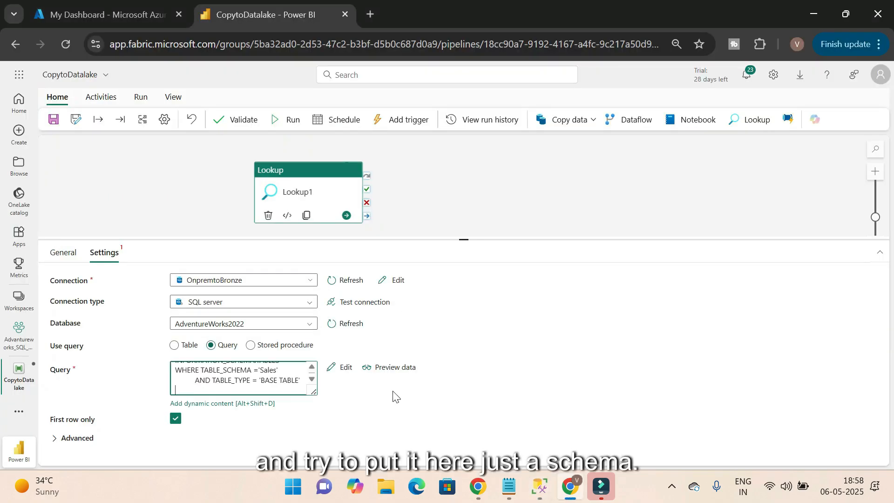
Step: Check the query's Sales schema and BASE TABLE conditions in Fabric and SSMS
click(222, 370)
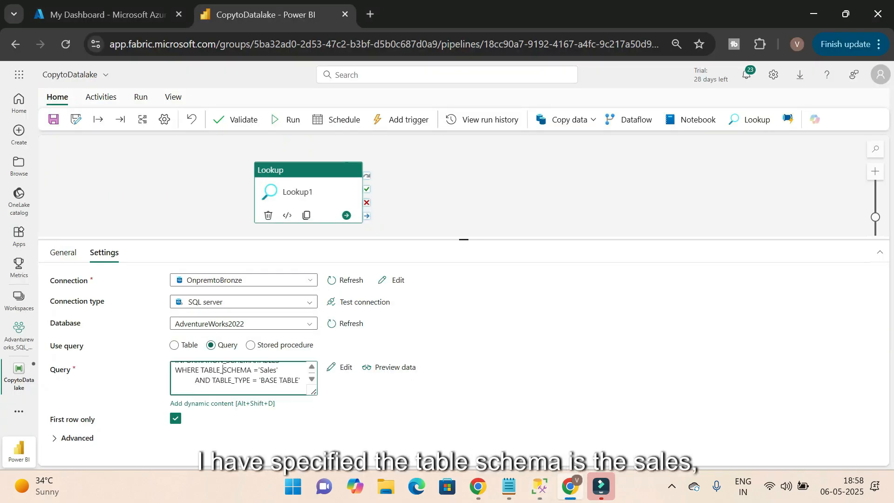
double_click(268, 369)
key(alt+Tab)
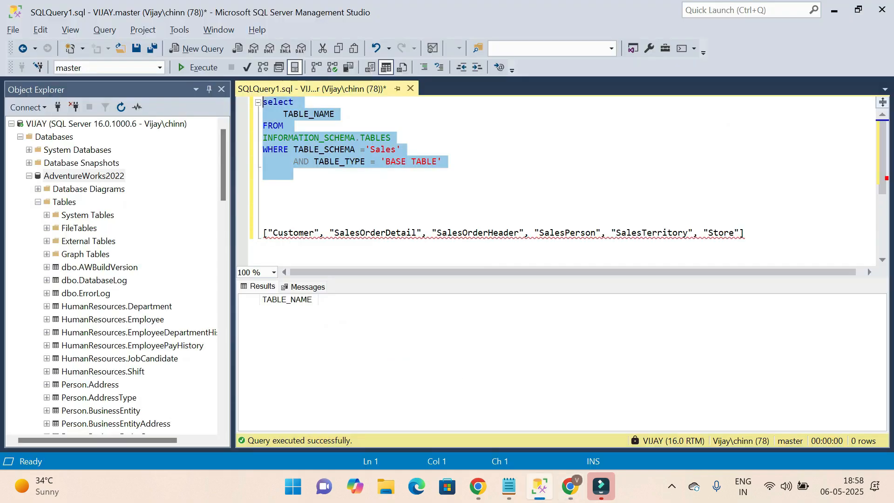
click(384, 173)
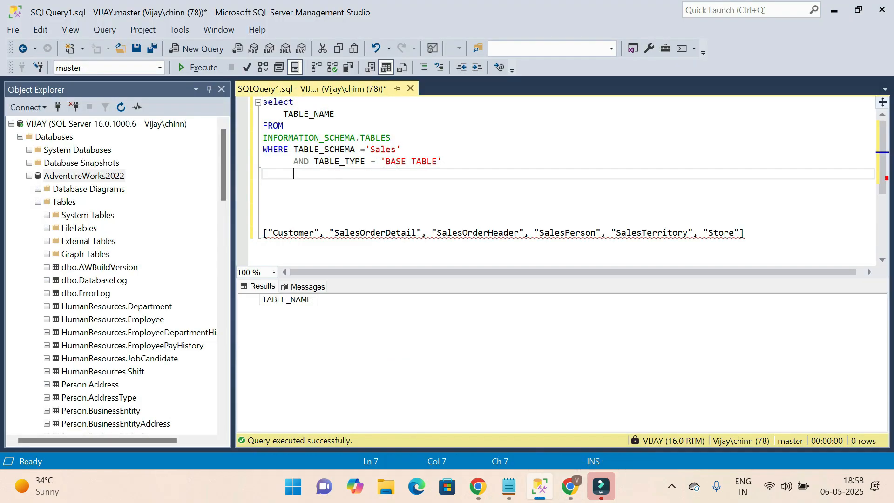
click(448, 164)
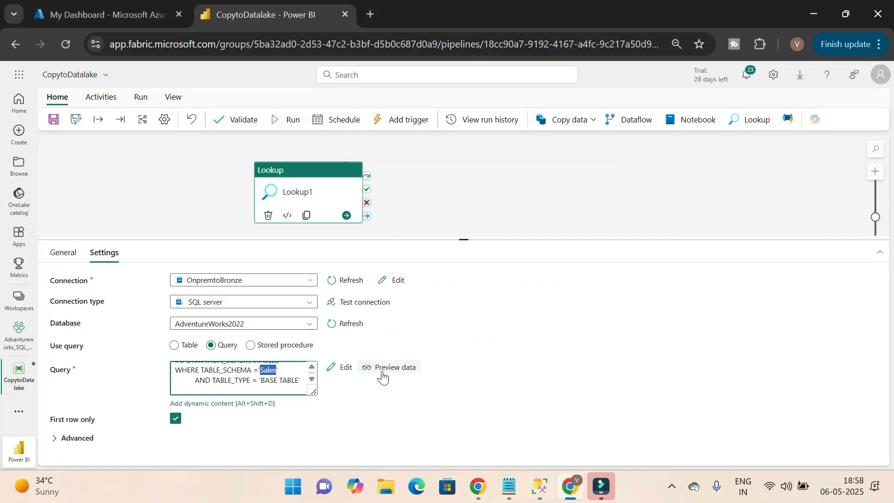
Step: Preview Lookup1's query results listing Sales tables like SalesTaxRate, then close the preview
click(387, 367)
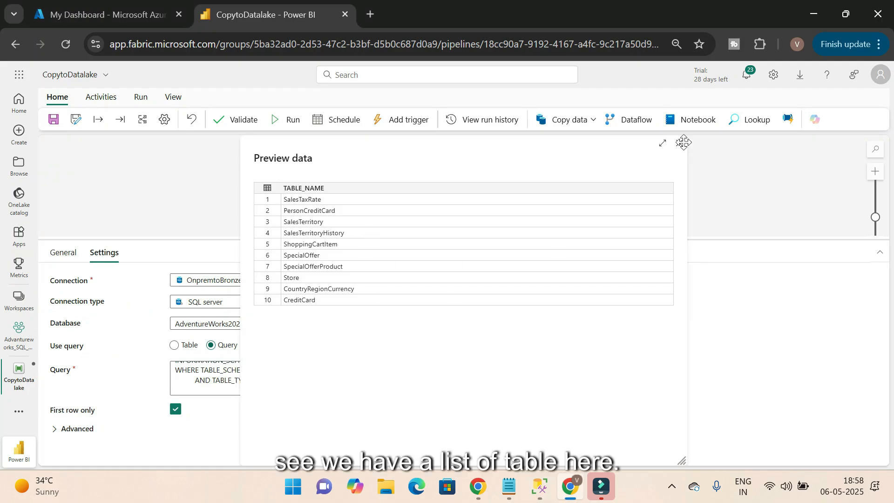
drag(684, 142, 679, 144)
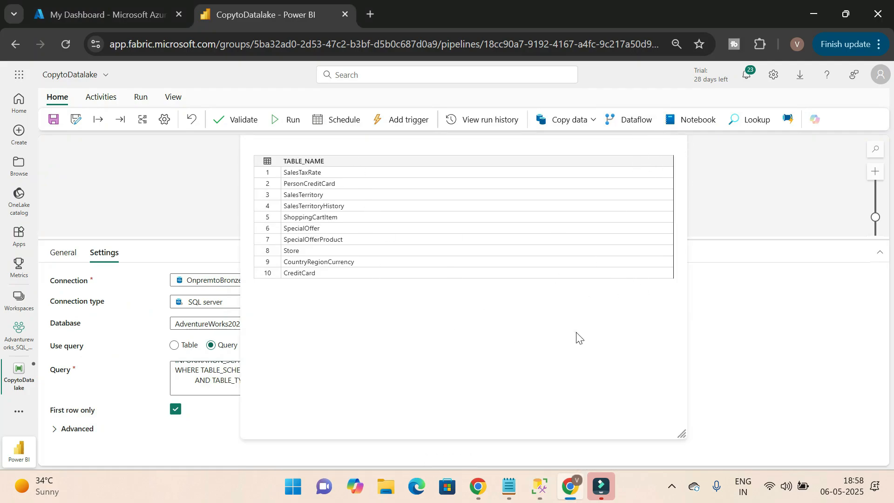
key(ctrl+minus)
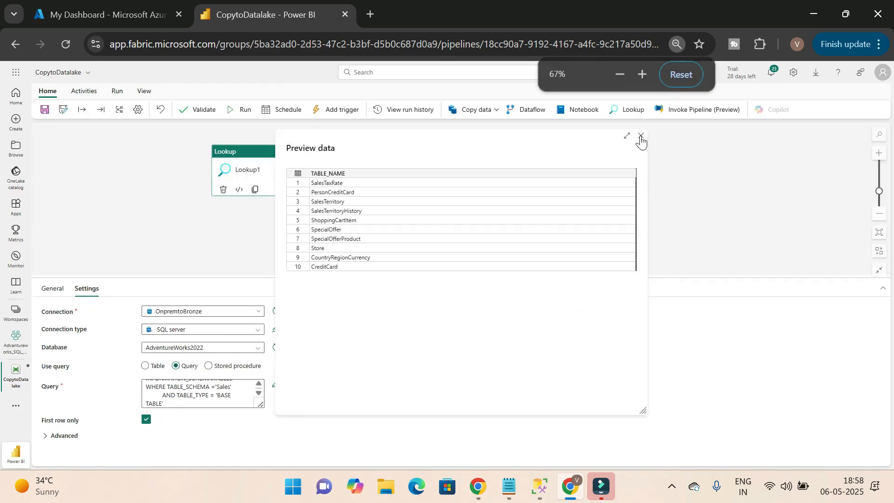
click(641, 136)
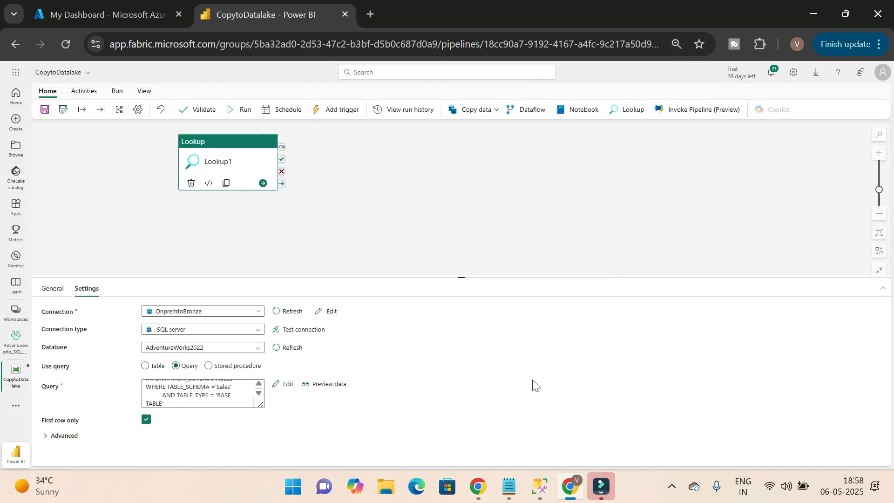
key(ctrl+plus)
key(ctrl+plus)
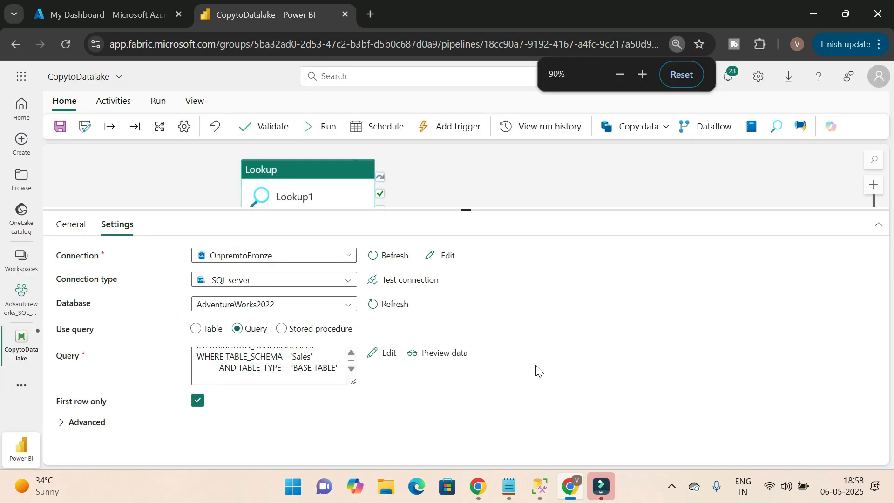
key(ctrl+minus)
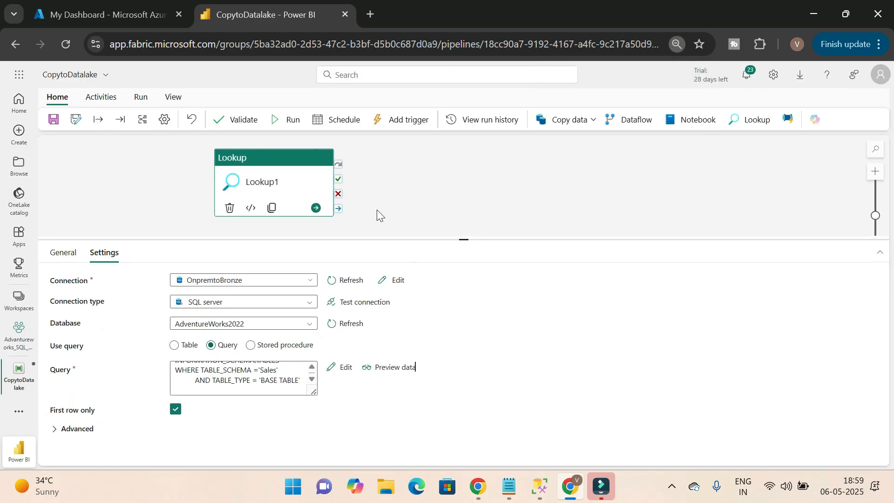
click(99, 97)
Step: Add a ForEach activity and connect Lookup1's success output to ForEach1
click(603, 122)
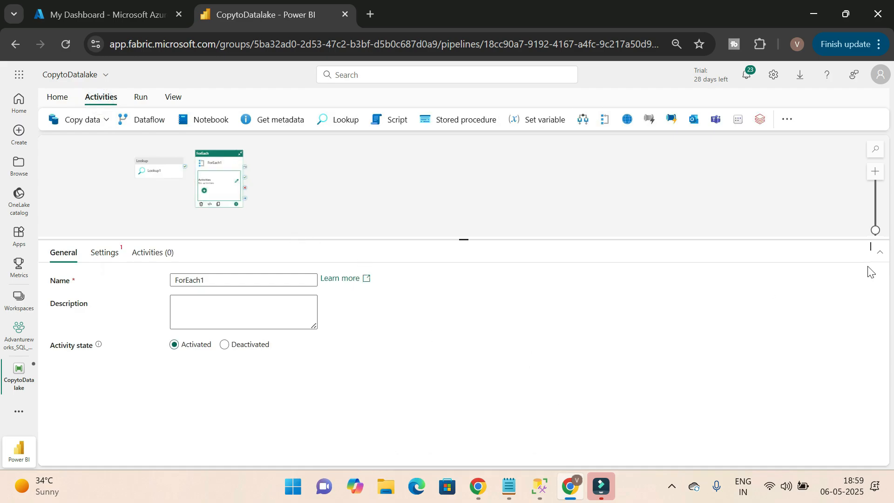
drag(875, 230, 875, 216)
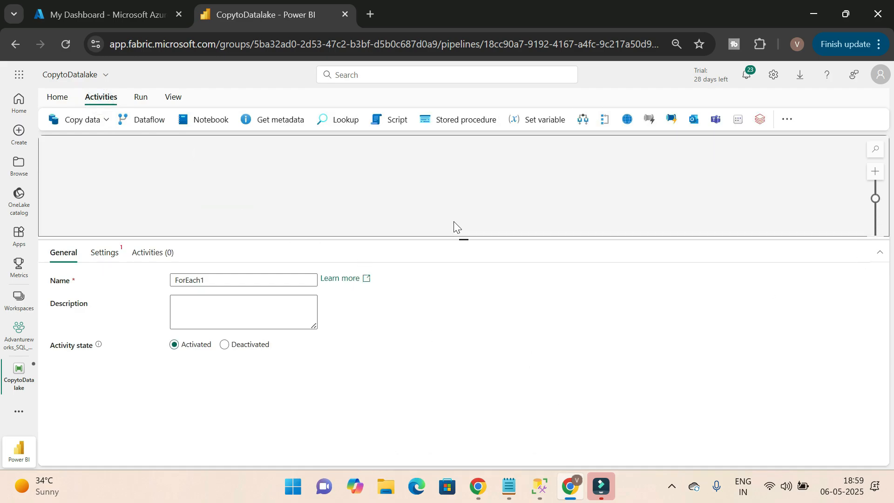
drag(464, 239, 463, 315)
click(876, 267)
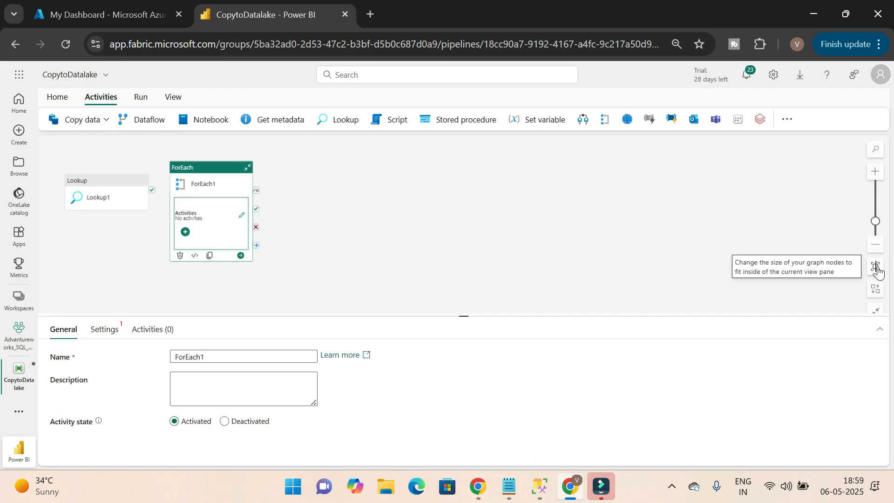
drag(69, 186, 199, 194)
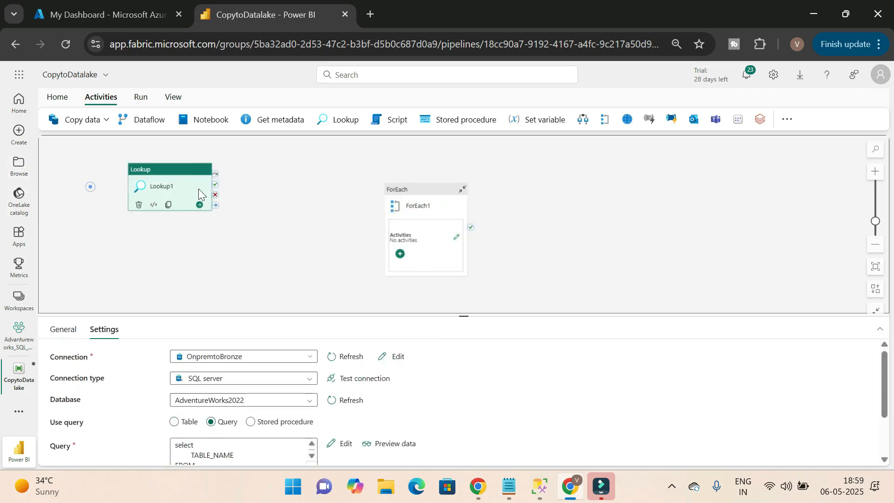
drag(429, 224, 444, 202)
click(273, 209)
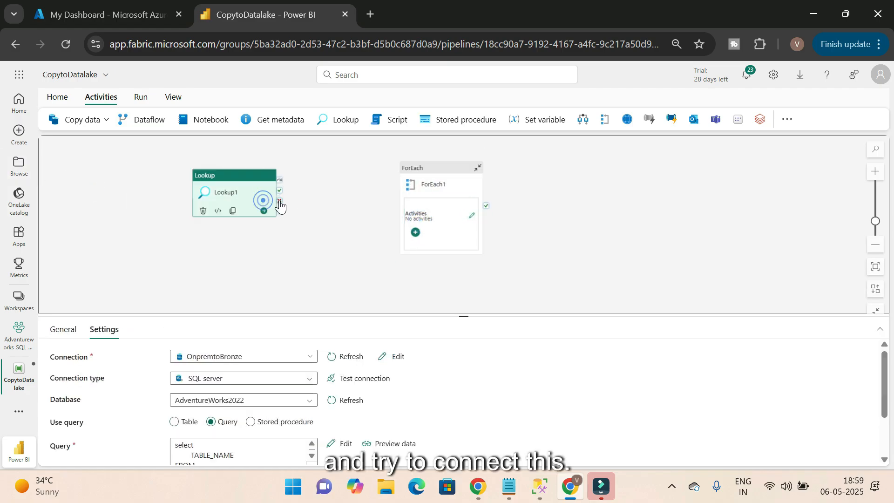
drag(279, 206, 443, 178)
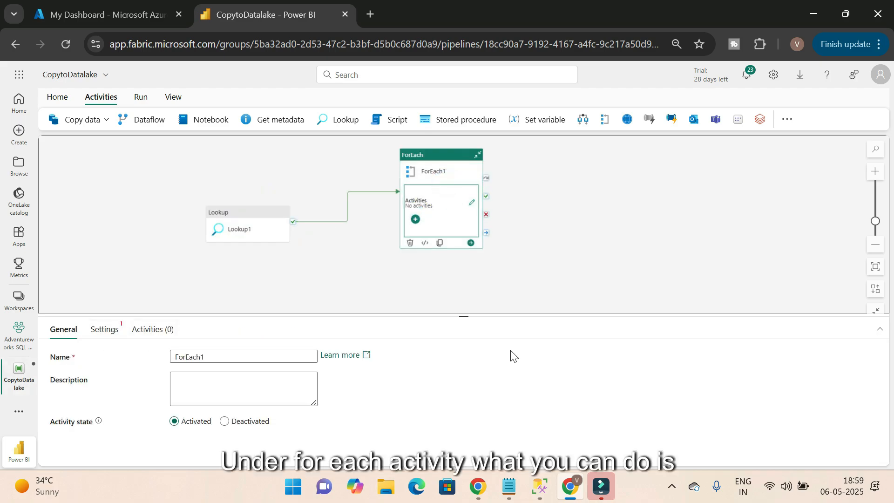
drag(465, 317, 468, 295)
Step: Try setting ForEach1's Items to Lookup1's output .value, then clear the Items field
click(104, 307)
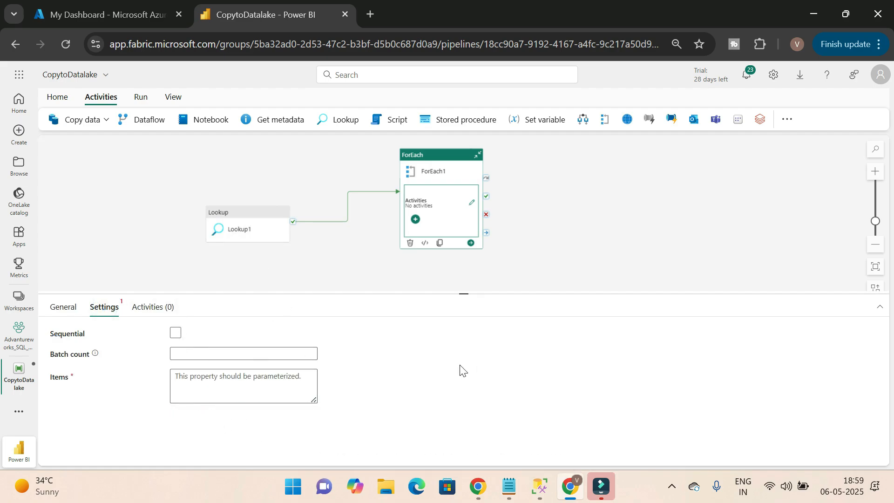
click(212, 415)
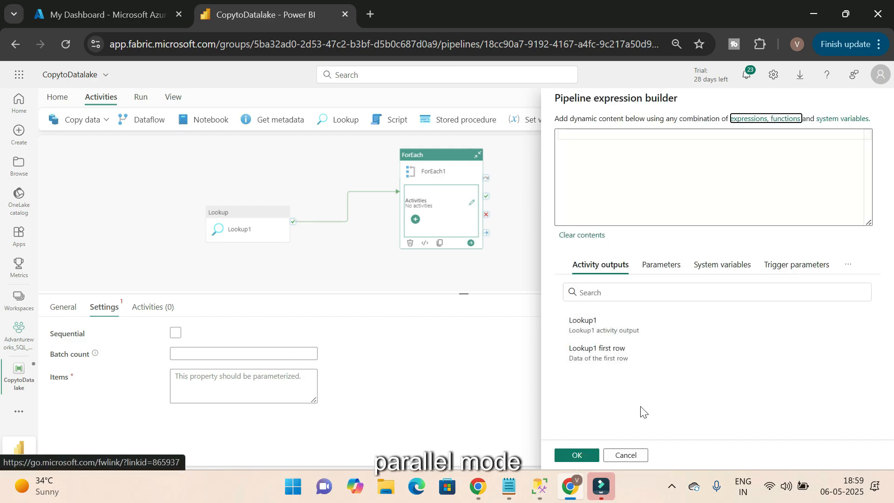
click(627, 328)
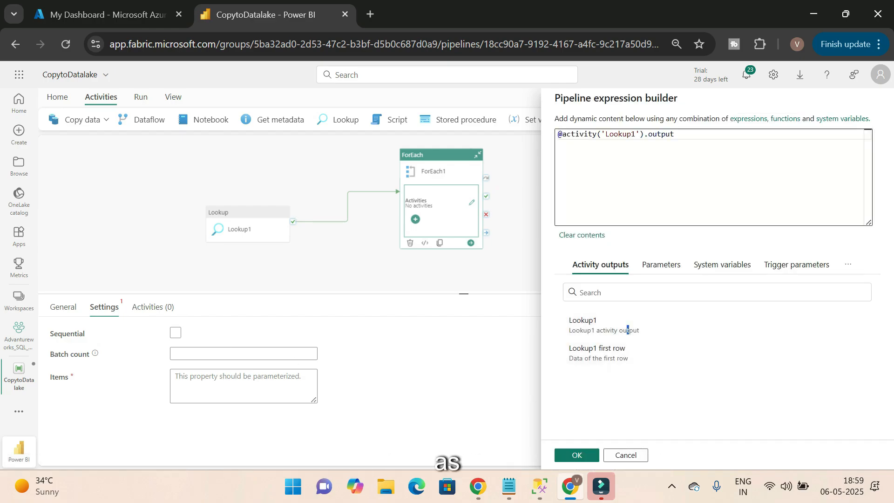
text(.value)
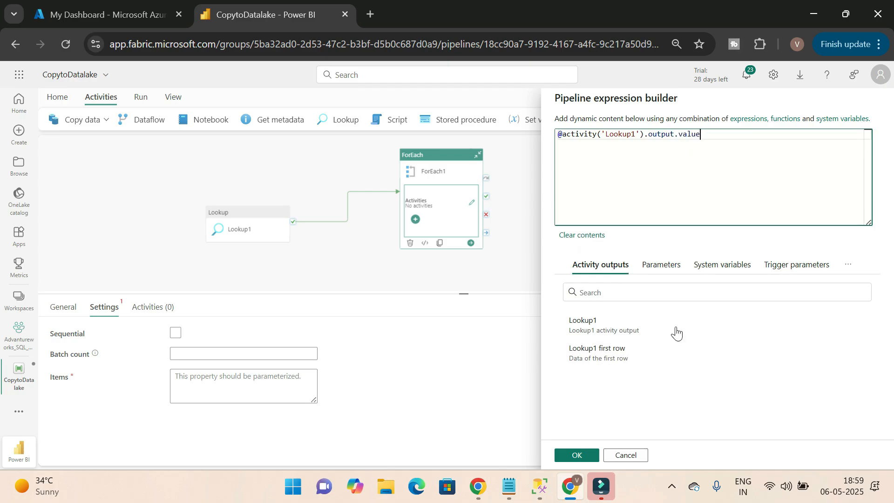
click(575, 455)
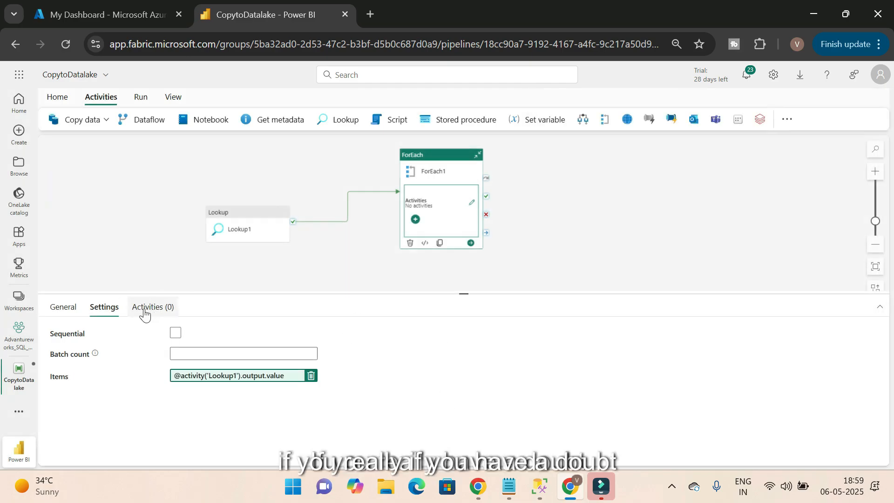
click(311, 375)
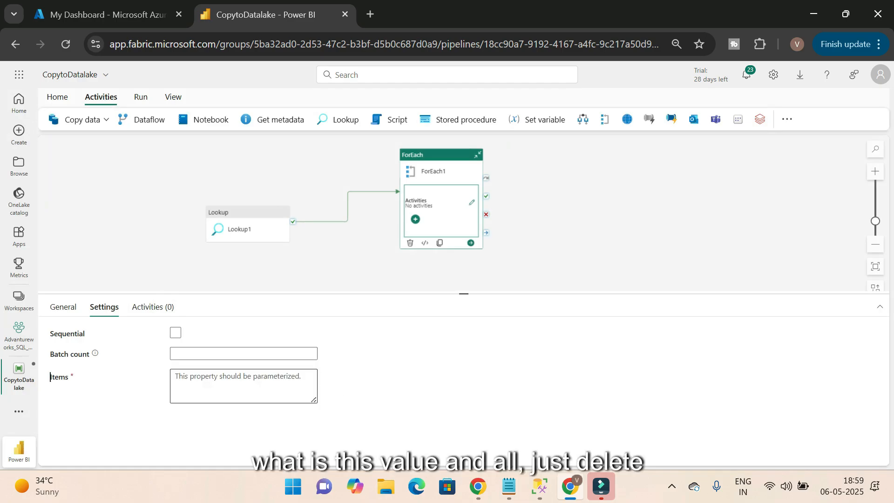
Step: Deactivate ForEach1 and save the pipeline
right_click(429, 169)
click(447, 200)
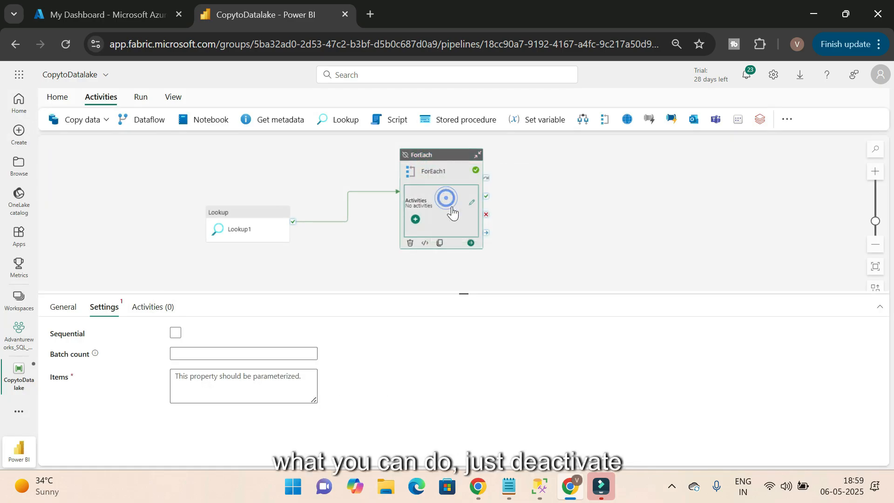
click(139, 98)
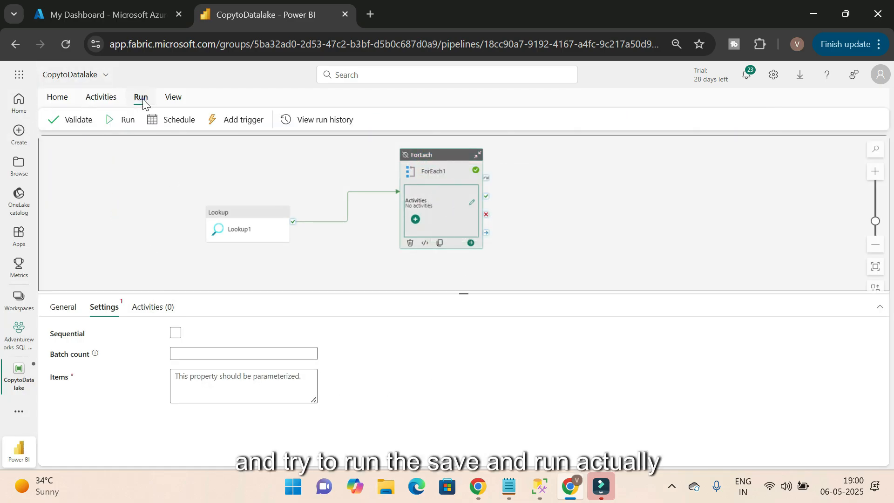
click(67, 100)
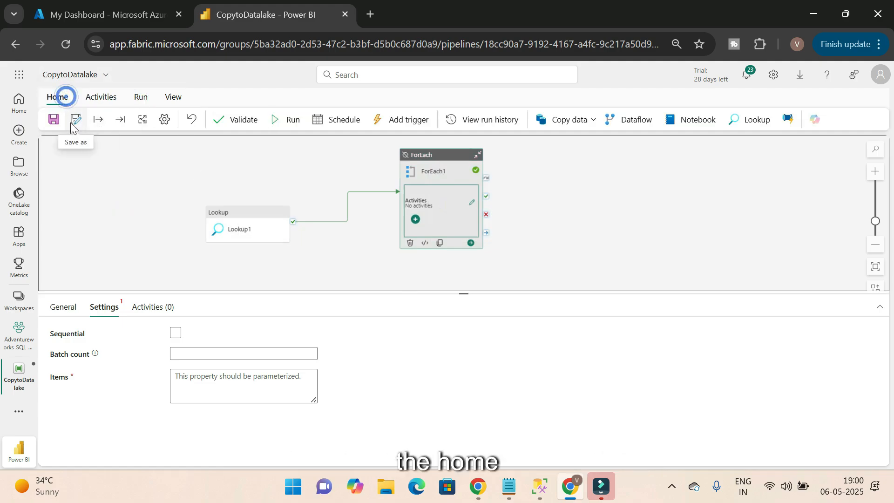
click(53, 119)
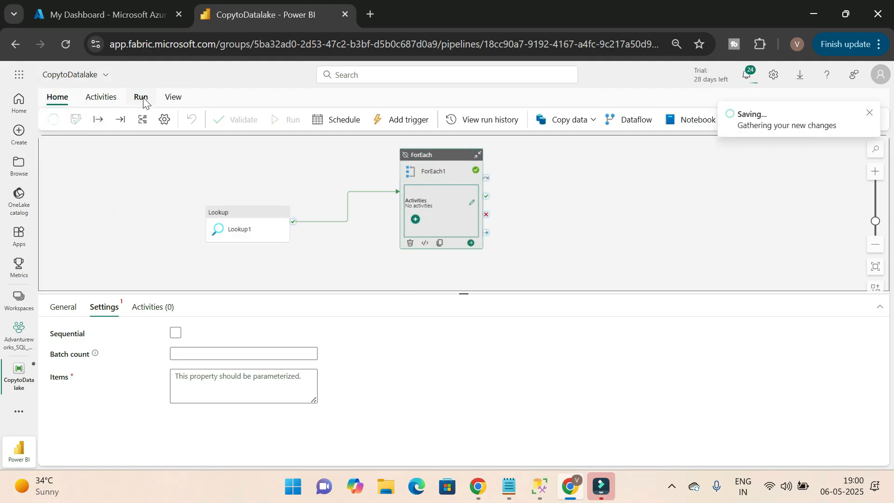
Step: Run the pipeline and view Lookup1's output showing only the SalesTaxRate row
click(141, 98)
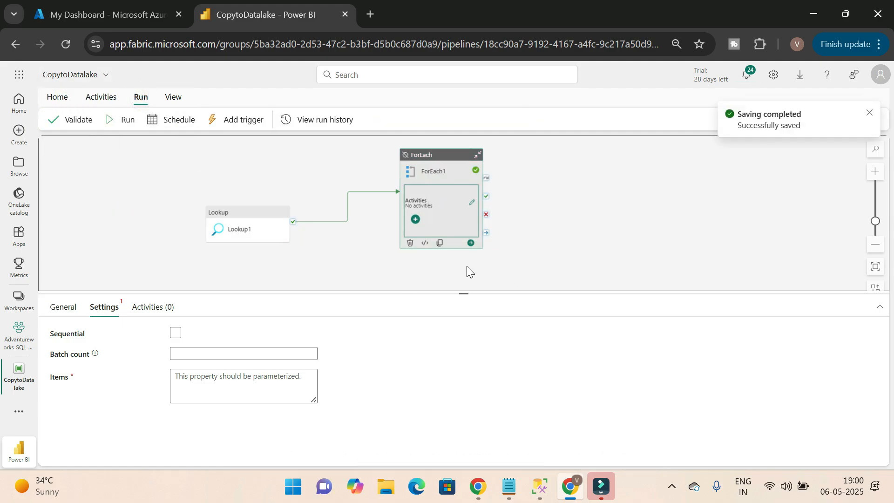
click(127, 120)
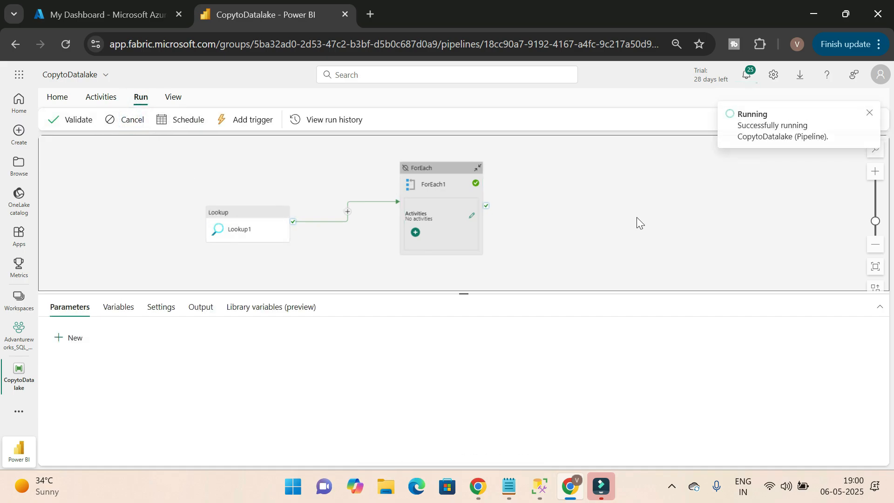
drag(461, 293, 465, 272)
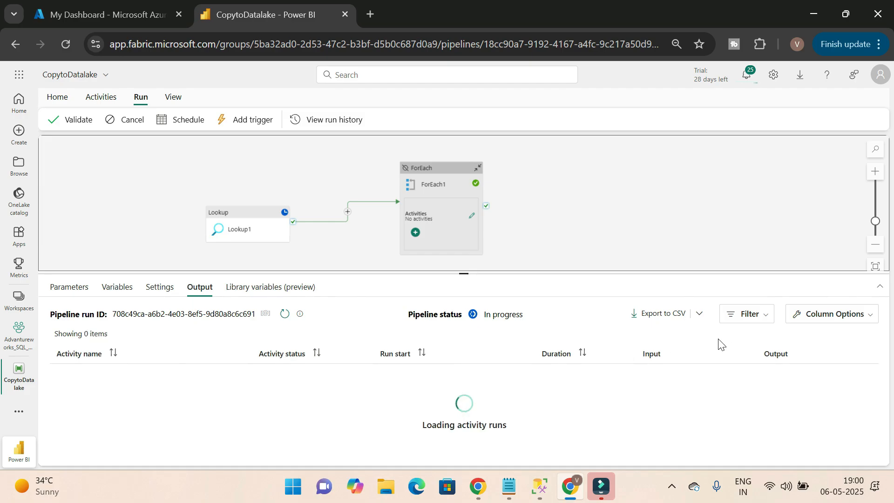
click(772, 372)
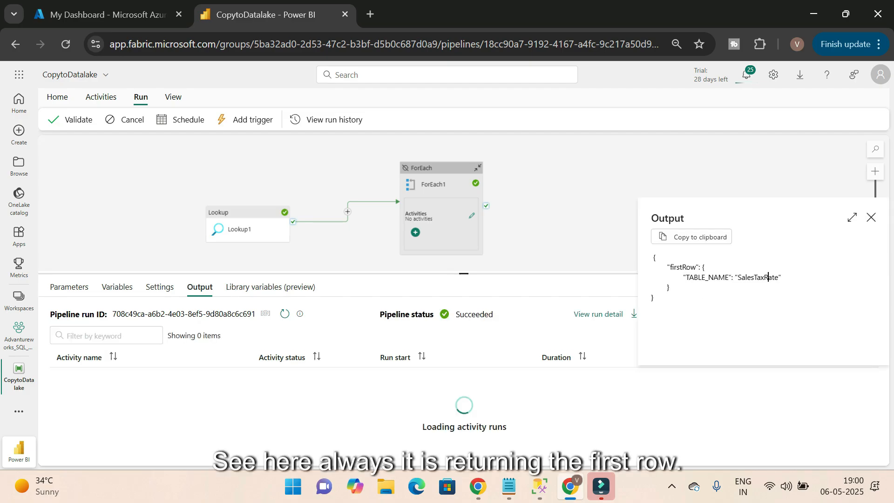
Step: Turn off Lookup1's first-row-only option and save the pipeline
click(870, 219)
click(281, 236)
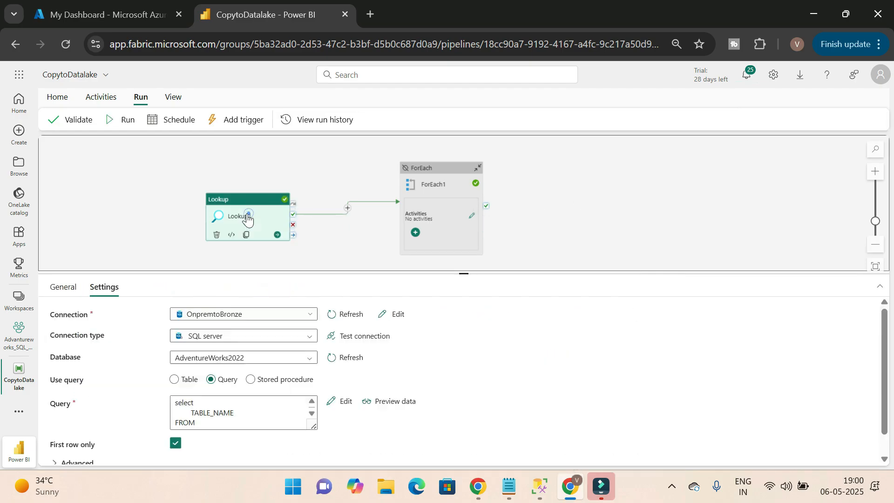
scroll(288, 435, down, 1)
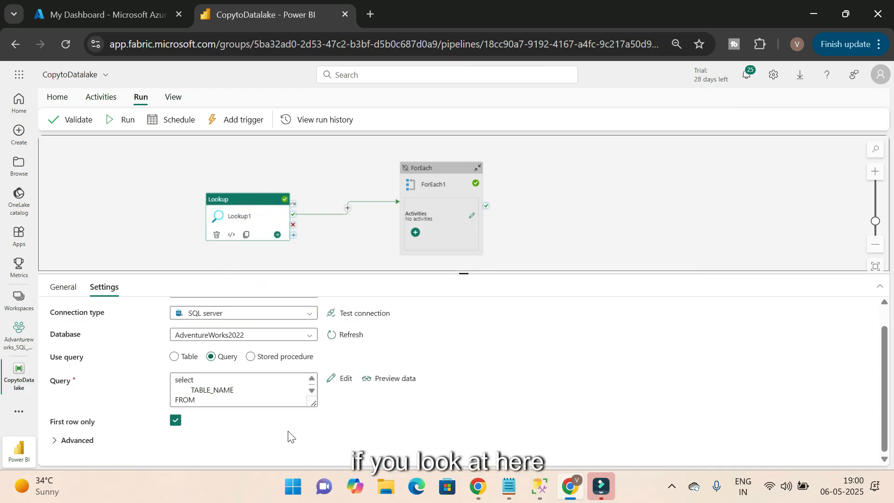
click(175, 421)
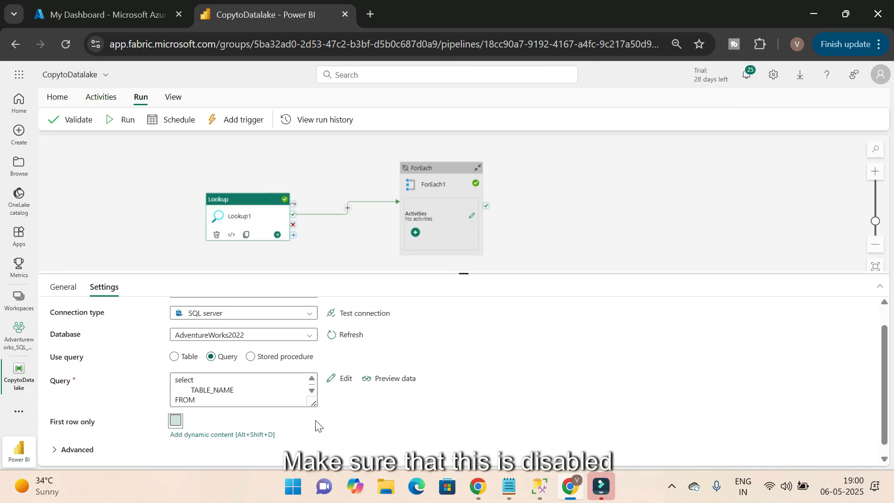
scroll(426, 400, up, 1)
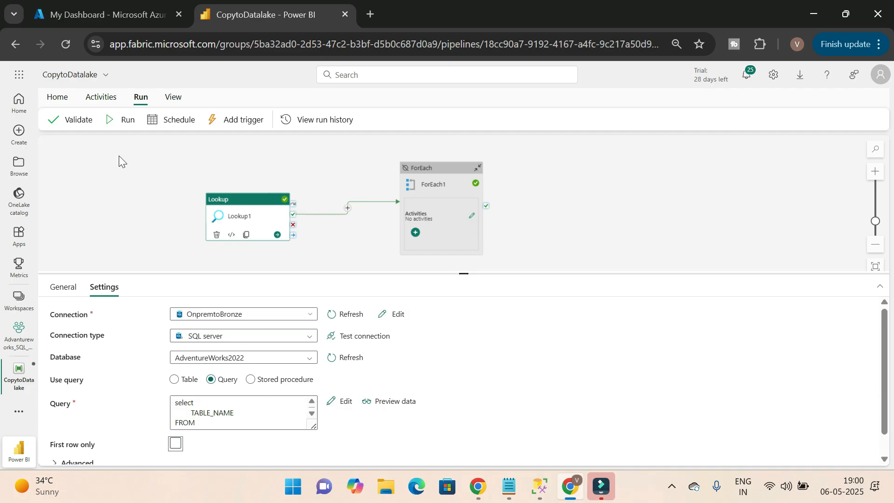
click(62, 101)
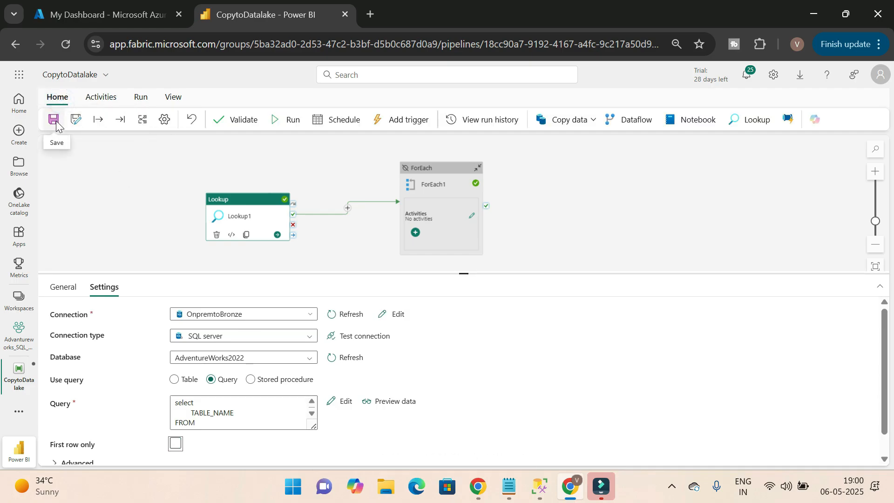
click(54, 122)
Step: Recheck Lookup1's output from the previous run and close the panel
click(146, 212)
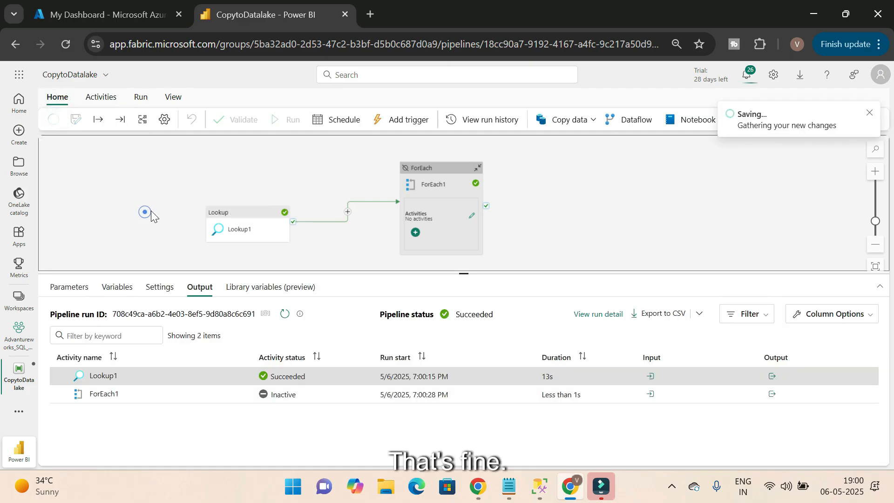
click(771, 377)
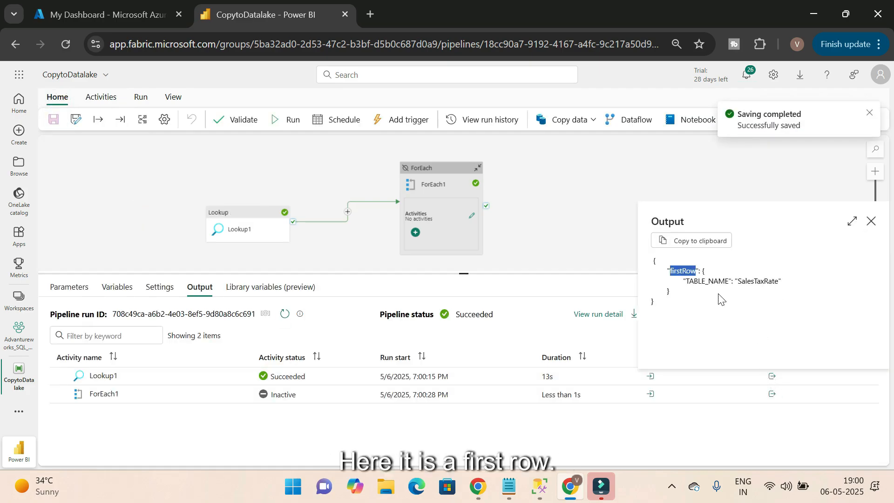
click(871, 221)
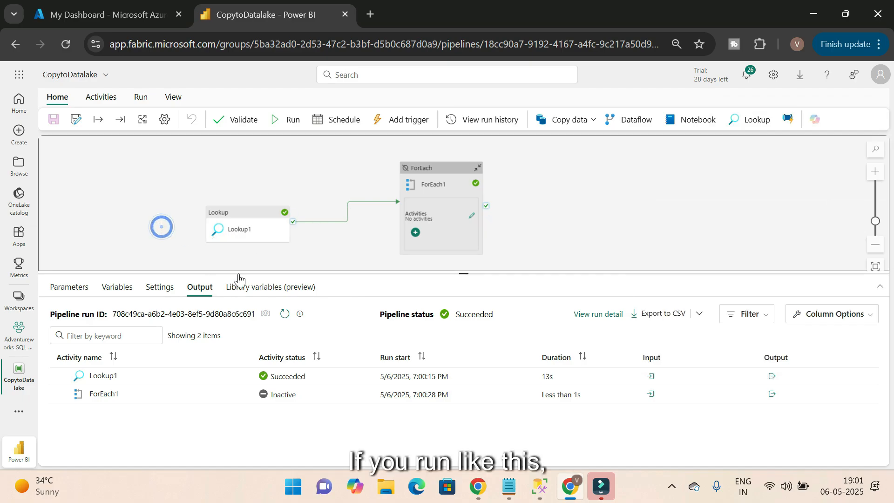
Step: Run the pipeline again and refresh the activity run list
click(141, 97)
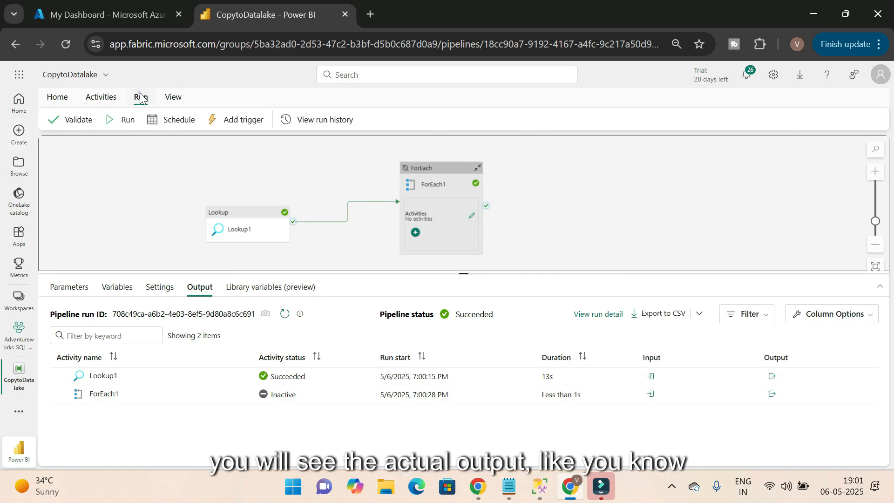
click(115, 119)
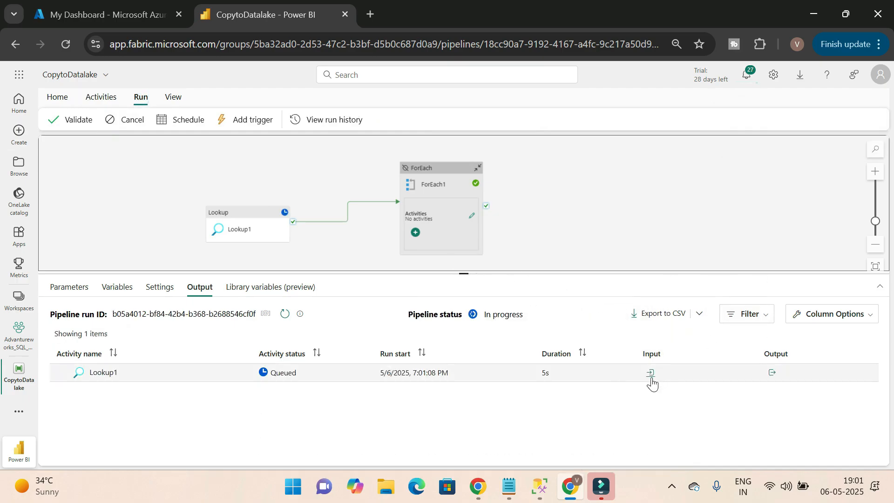
click(771, 374)
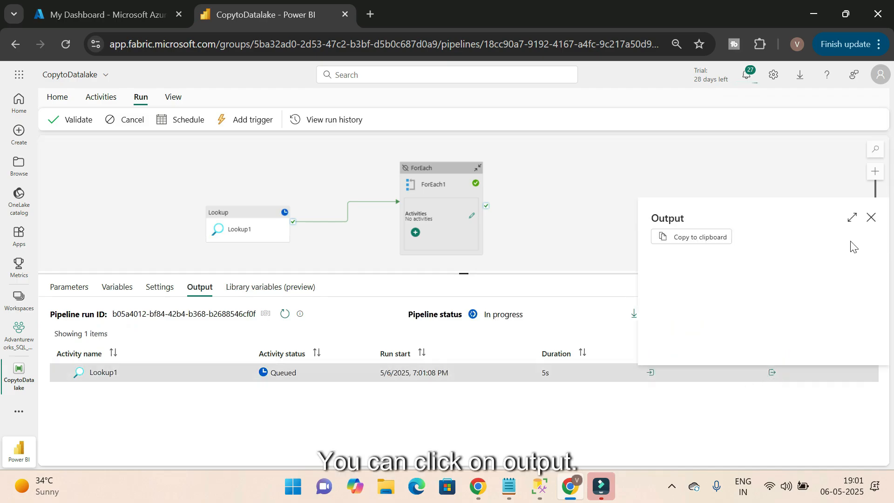
click(870, 218)
click(284, 314)
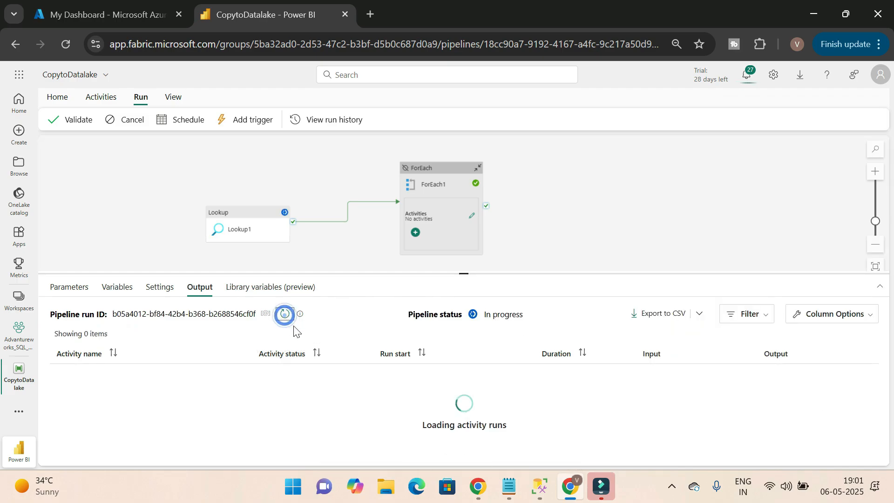
Step: Inspect Lookup1's output value array listing all 19 Sales table names
click(772, 374)
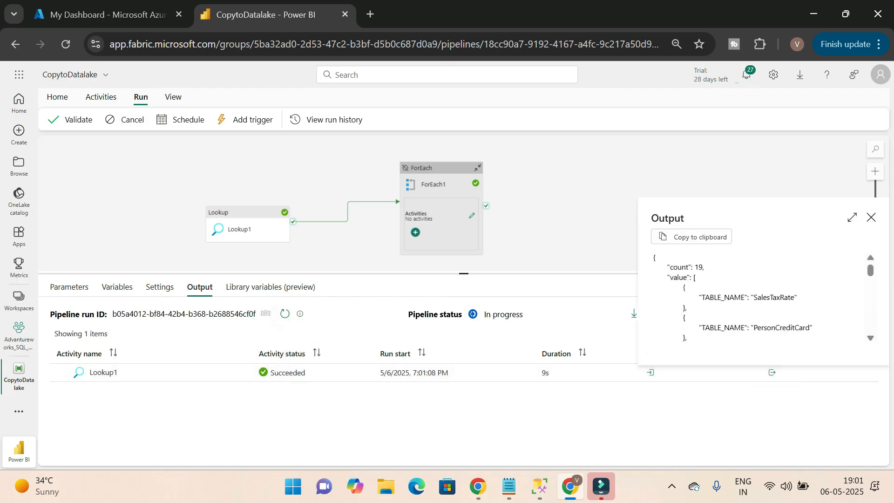
double_click(679, 278)
scroll(765, 321, down, 10)
scroll(767, 319, up, 5)
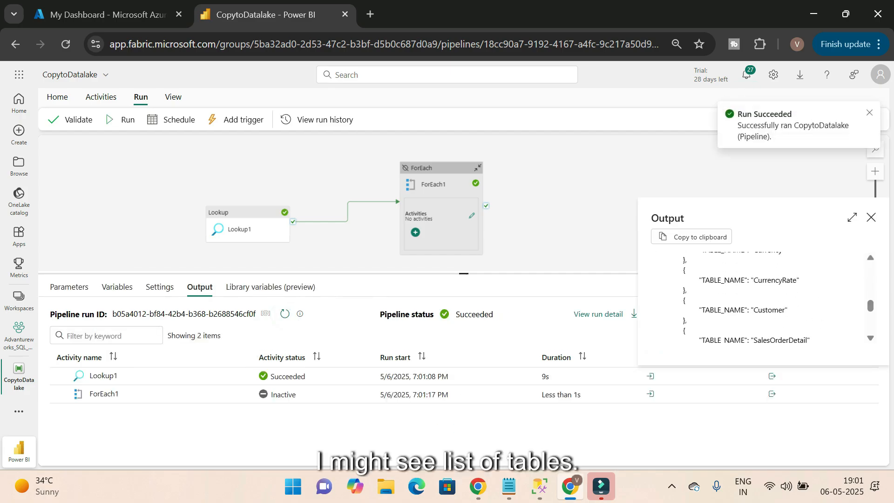
scroll(767, 316, up, 5)
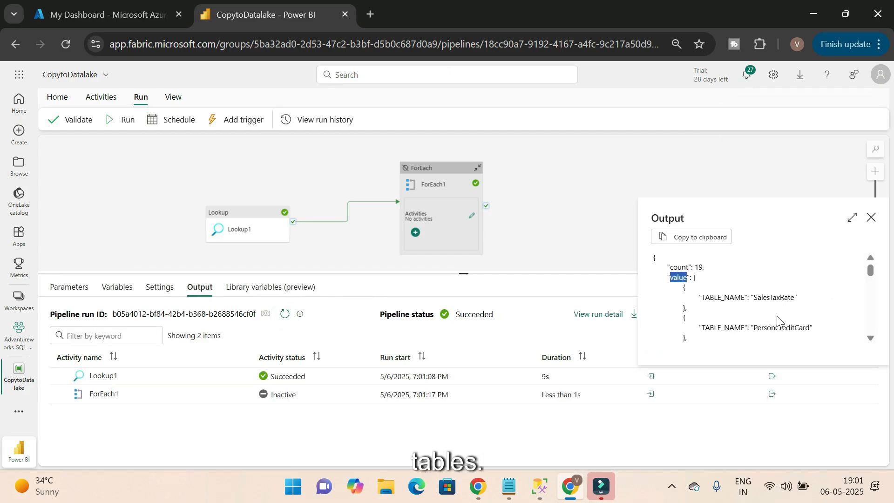
scroll(776, 317, down, 5)
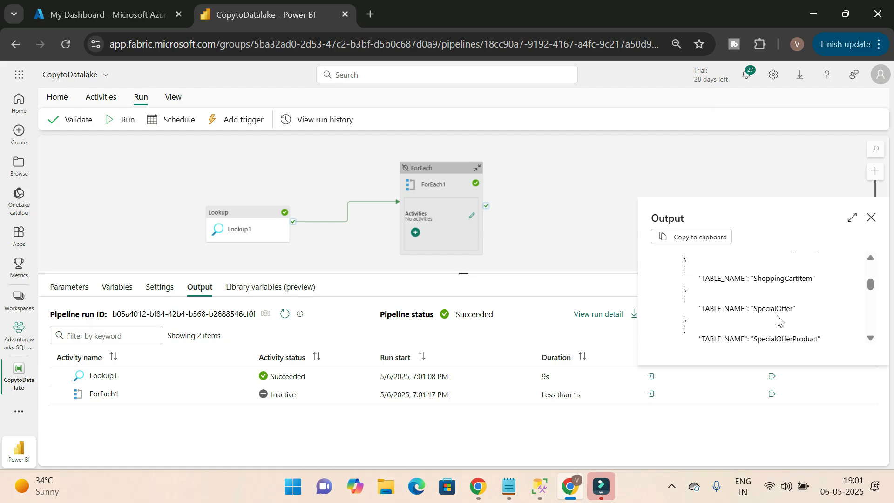
scroll(782, 325, down, 5)
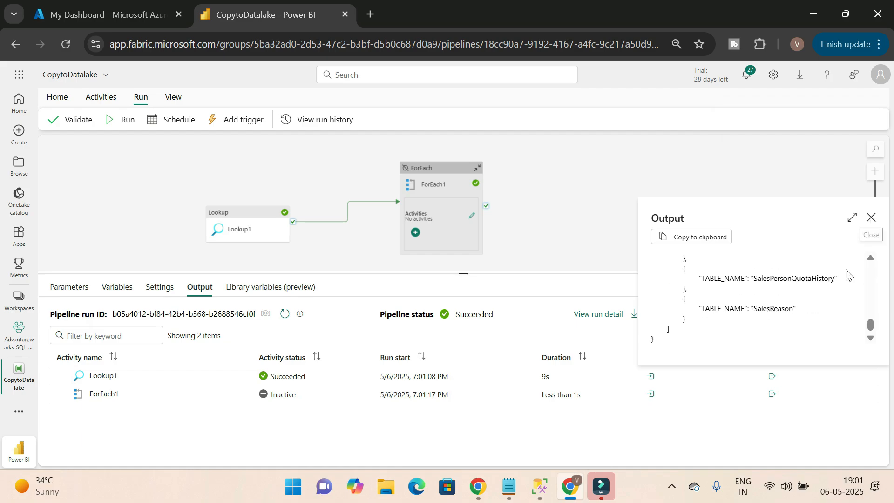
scroll(752, 319, up, 10)
click(871, 217)
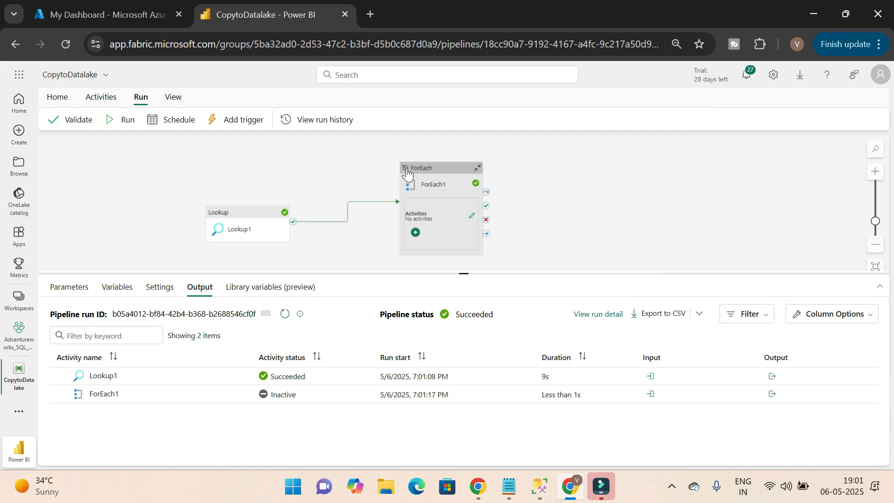
Step: Reactivate the ForEach1 activity
click(447, 177)
right_click(441, 175)
click(453, 209)
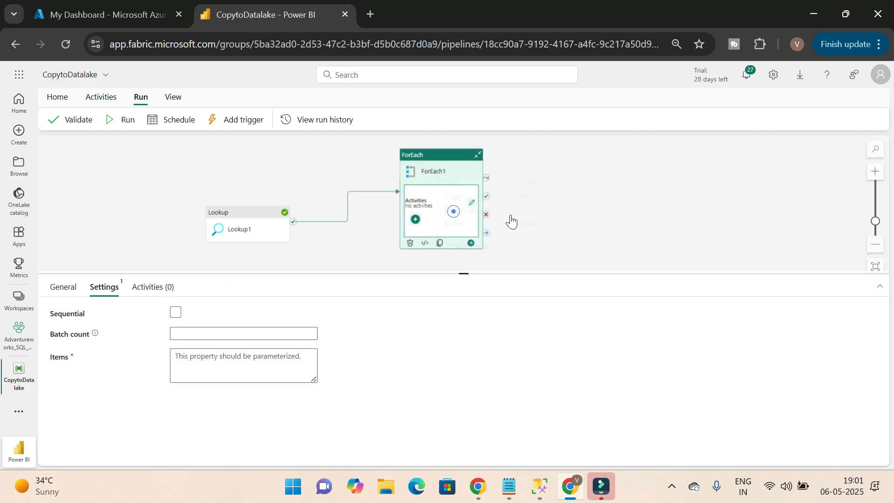
click(470, 205)
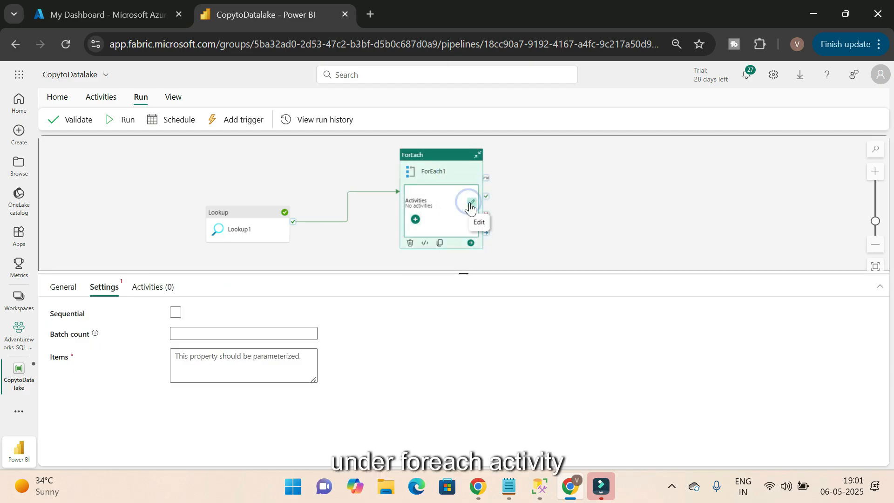
click(233, 368)
click(214, 392)
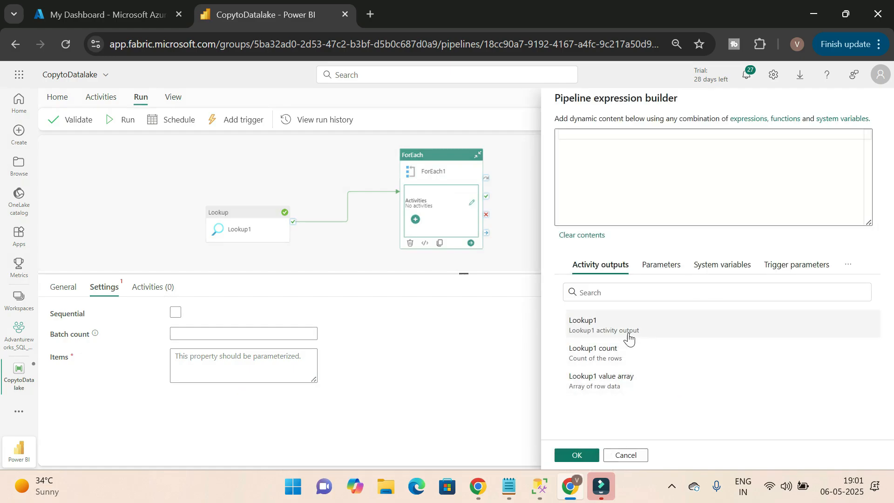
click(629, 334)
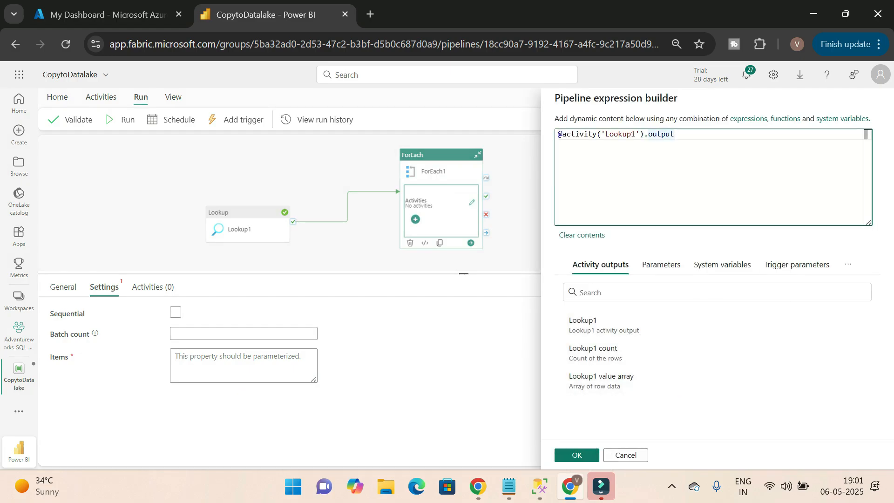
text(.value)
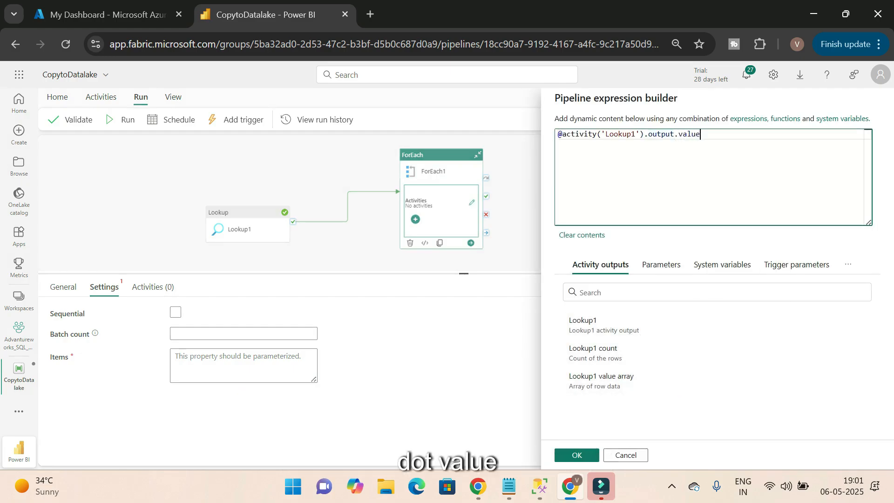
click(684, 147)
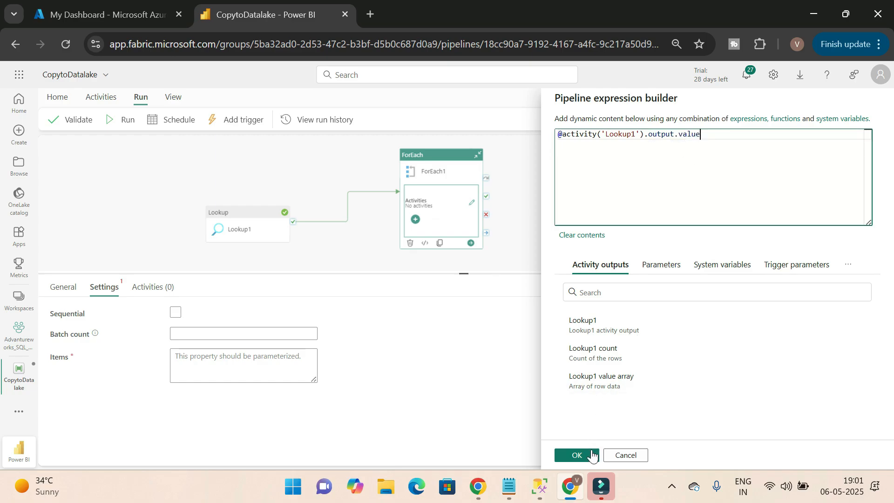
click(576, 455)
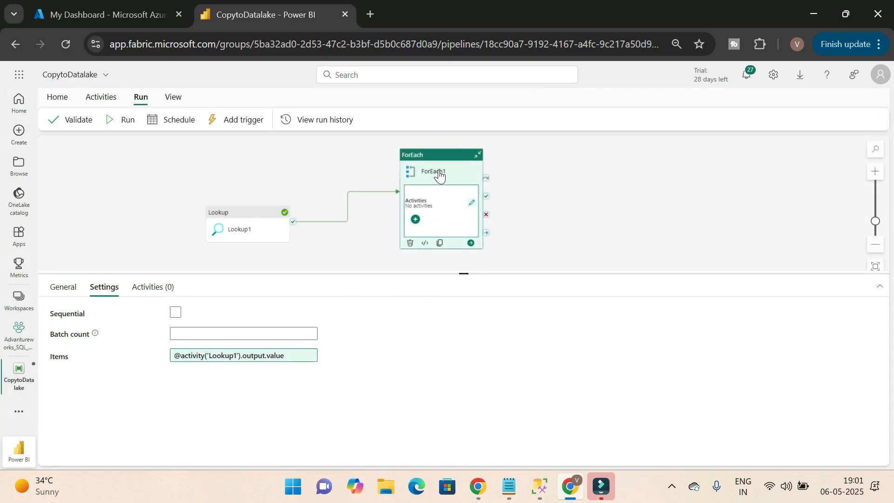
double_click(439, 175)
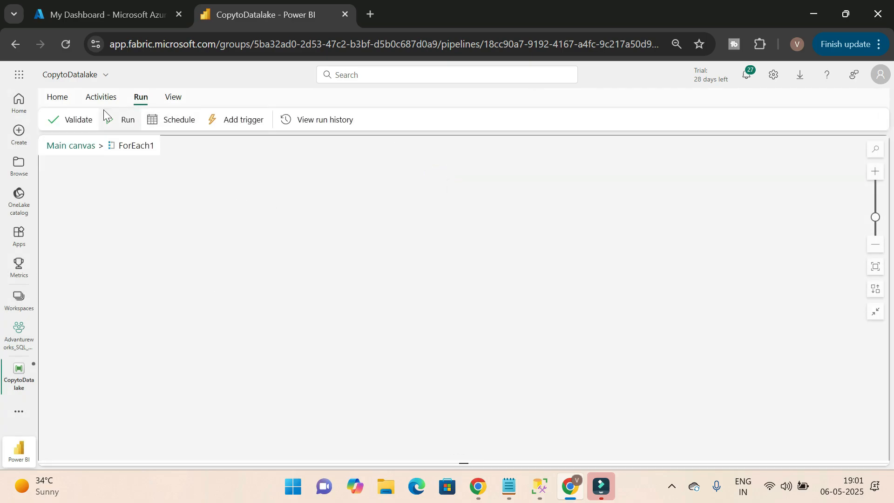
Step: Add a Copy data activity inside ForEach1 with source connection OnpremtoBronze, type SQL server
click(101, 97)
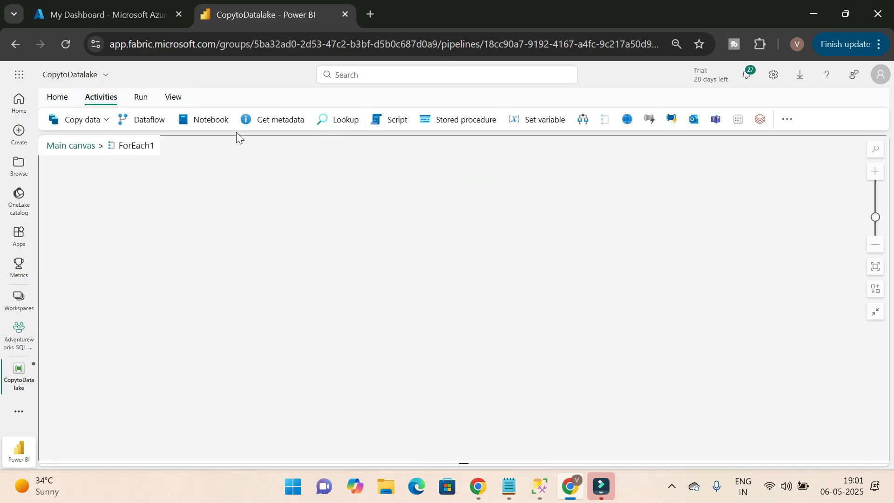
click(82, 119)
click(96, 143)
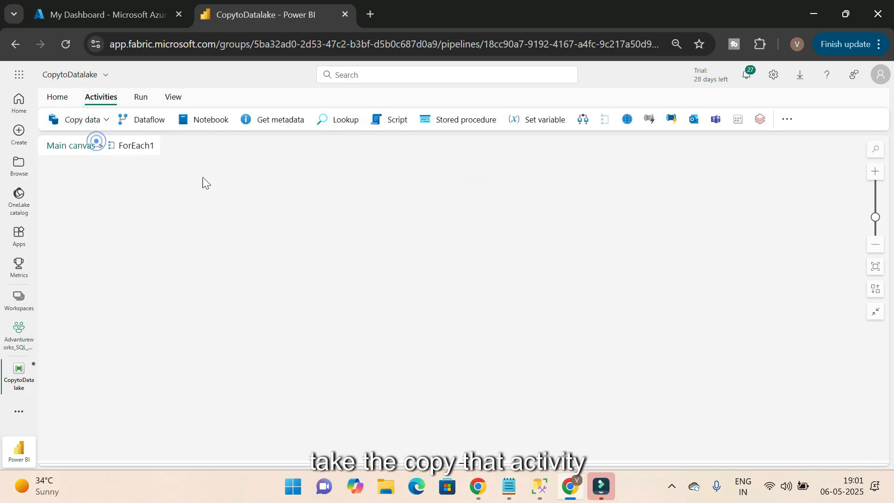
click(101, 287)
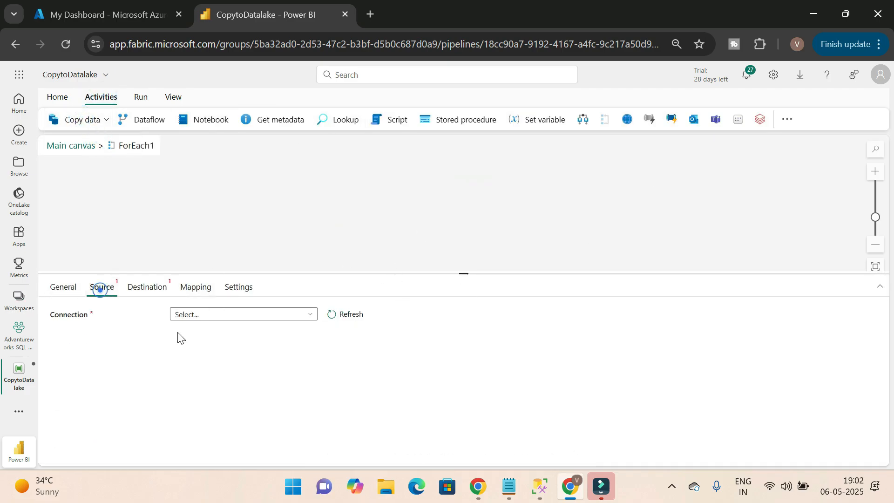
click(310, 317)
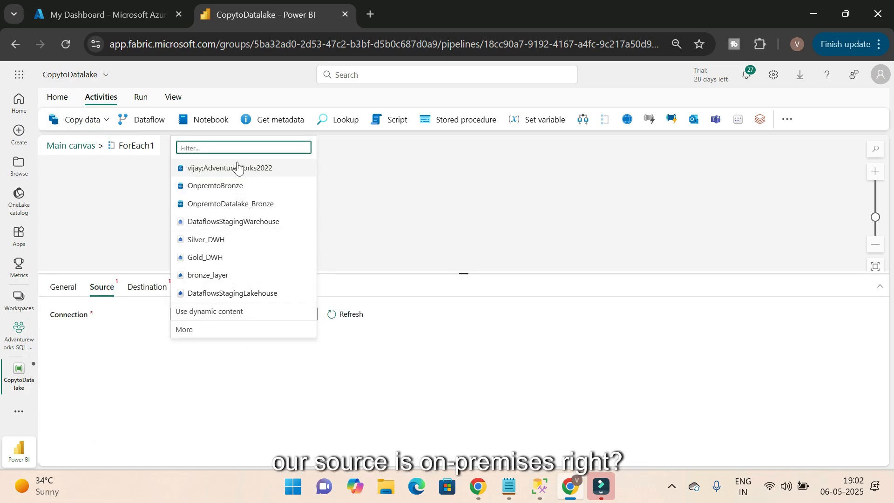
click(231, 187)
click(308, 336)
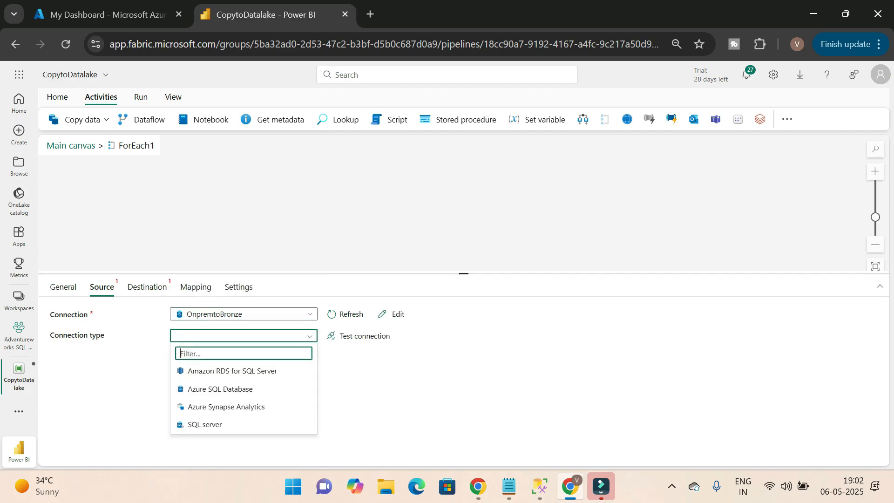
click(208, 424)
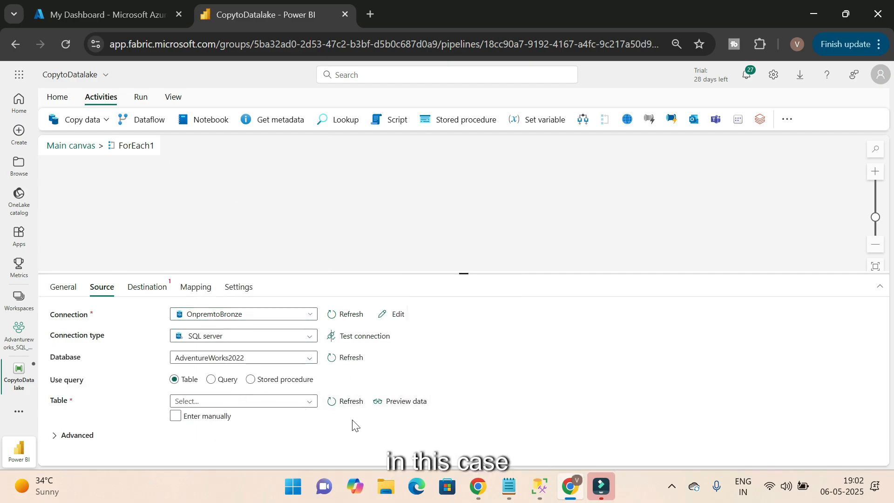
click(176, 416)
click(224, 403)
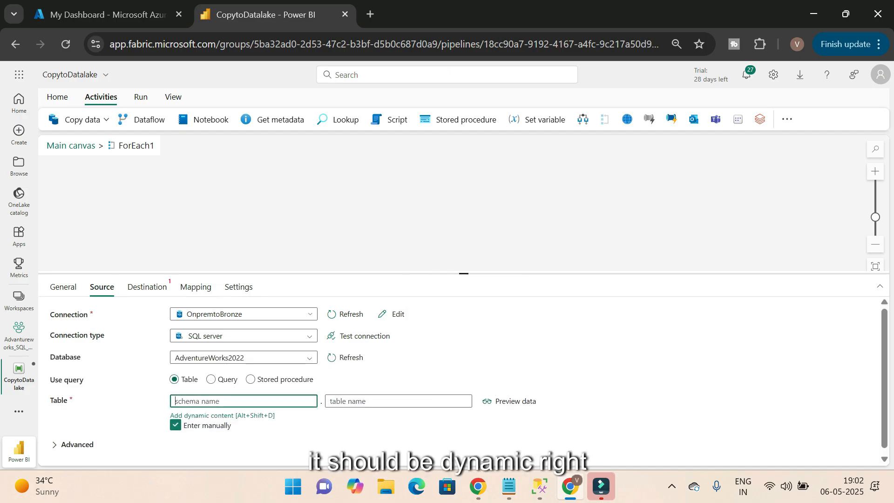
text('Sales' AND TABLE_TYPE = 'BASE TABLE')
key(ctrl+a)
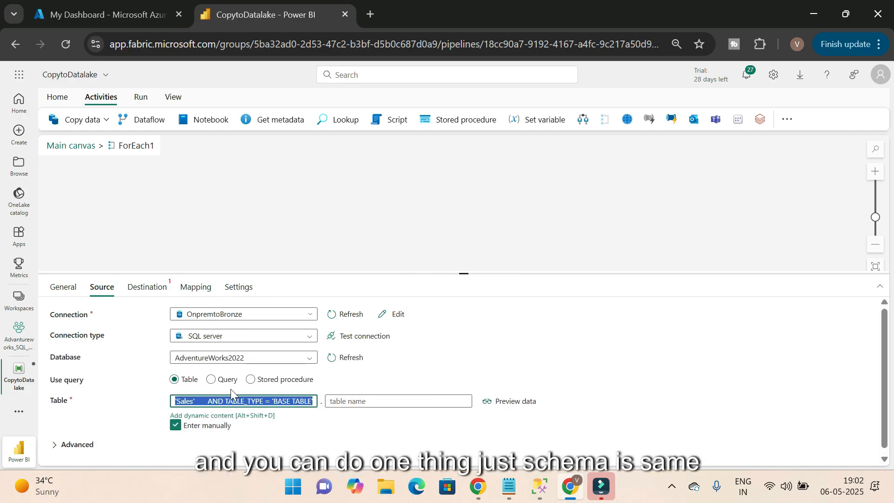
key(BackSpace)
text(Sale)
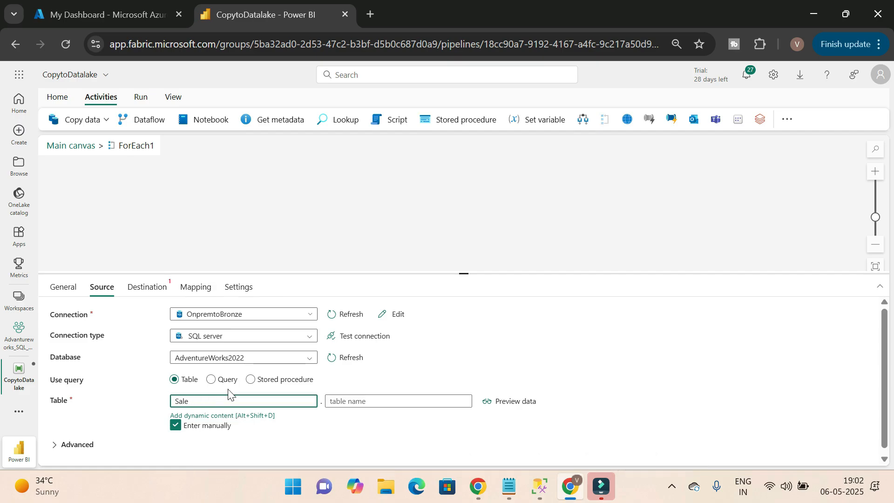
text(s)
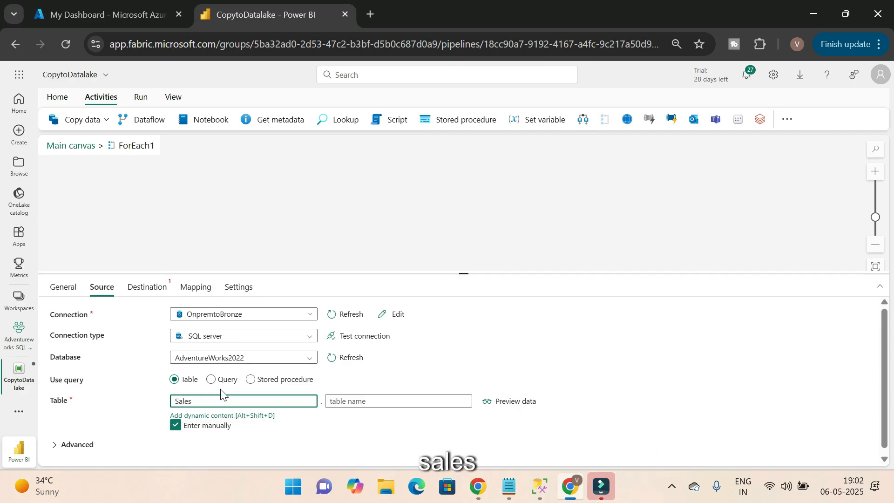
key(Tab)
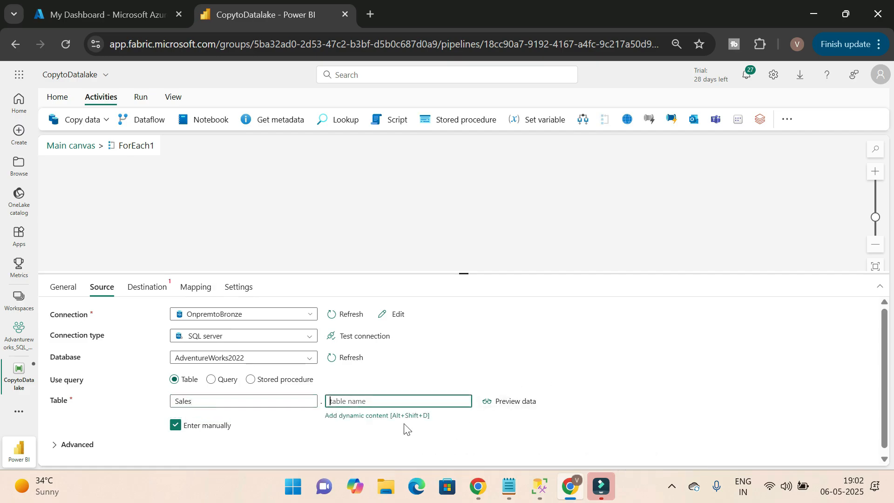
click(379, 414)
click(599, 326)
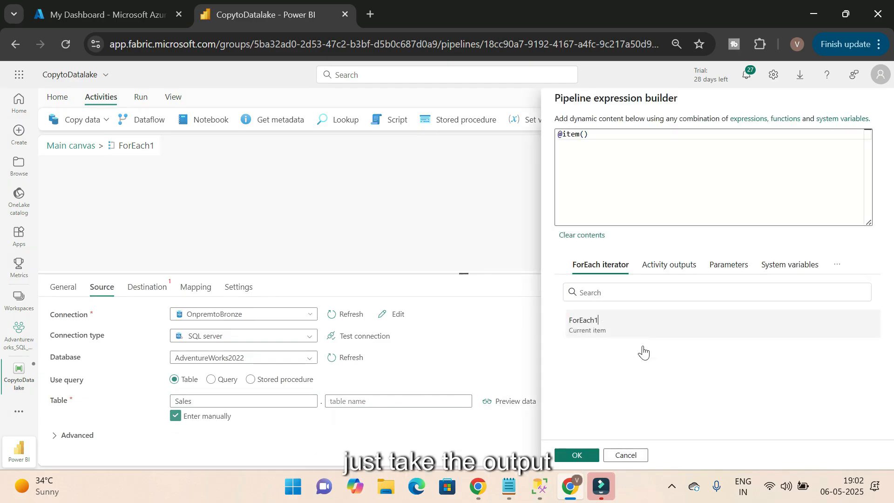
click(588, 459)
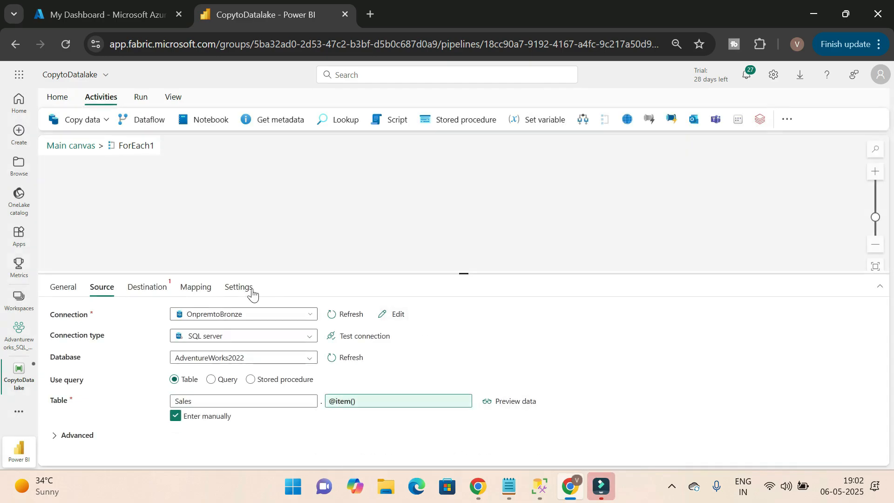
click(147, 287)
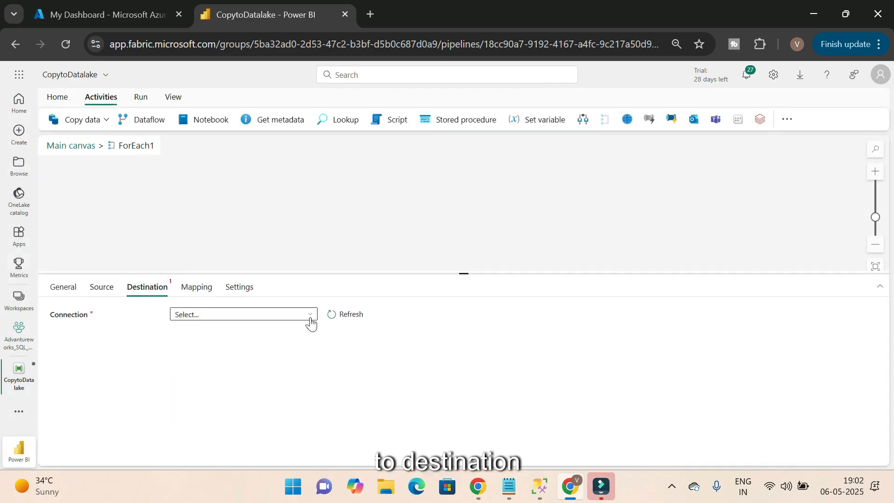
Step: Set the copy destination to the bronze_layer lakehouse with the Overwrite table action
click(311, 321)
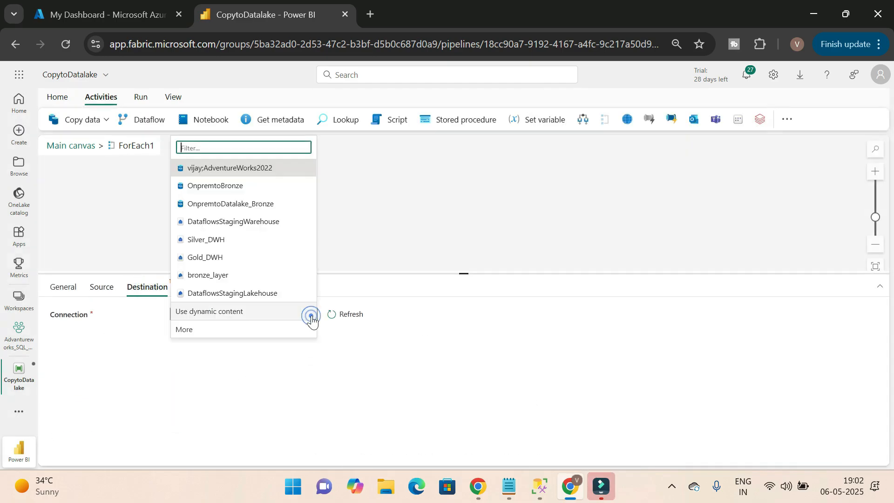
click(214, 276)
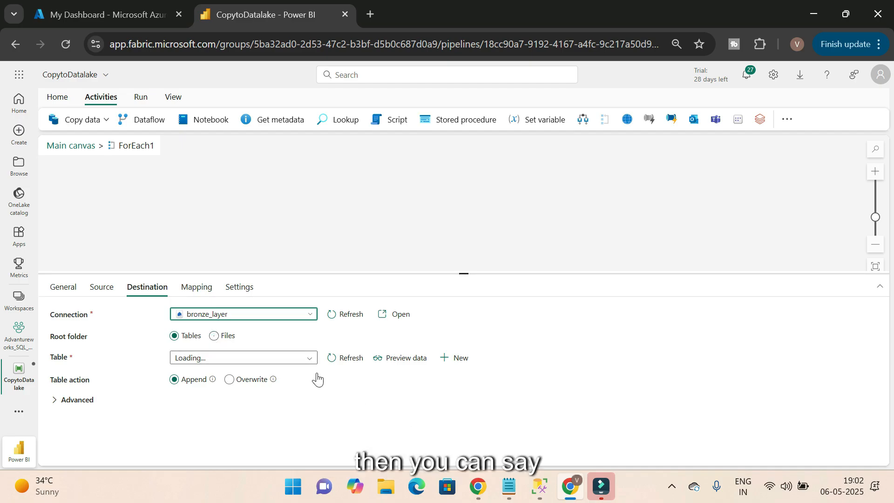
click(239, 386)
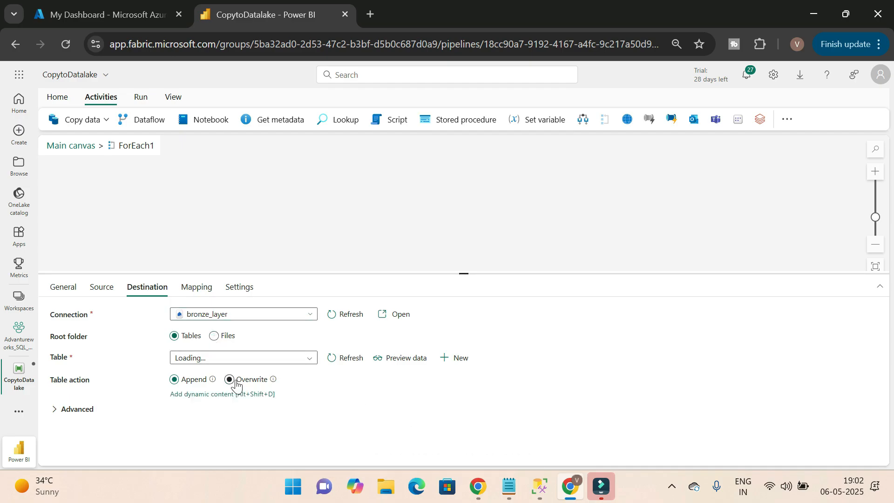
click(314, 359)
click(382, 397)
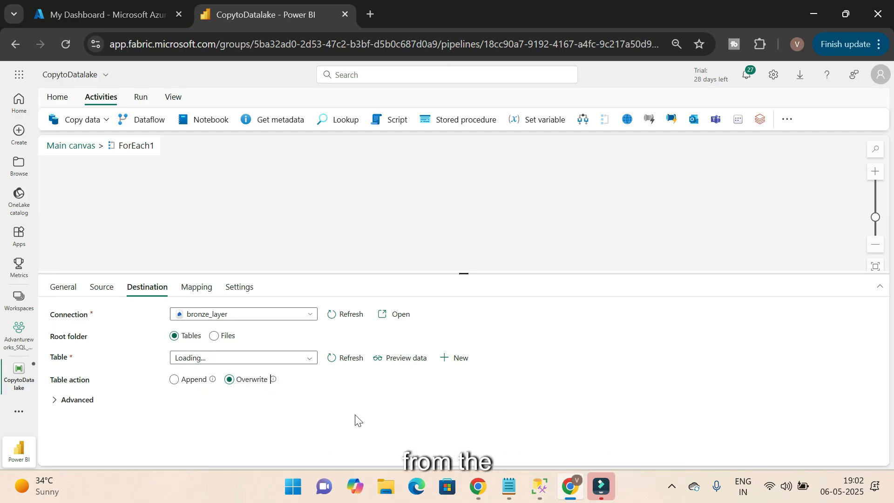
click(238, 358)
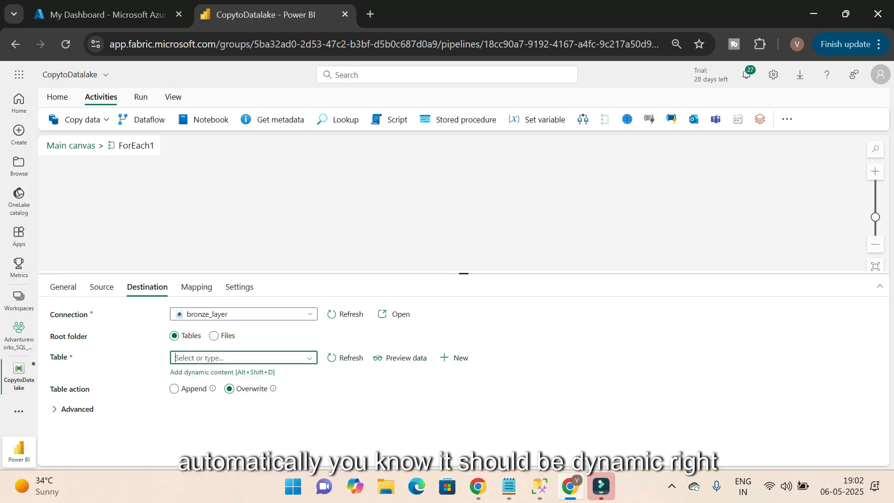
click(382, 397)
click(230, 359)
click(211, 372)
click(600, 326)
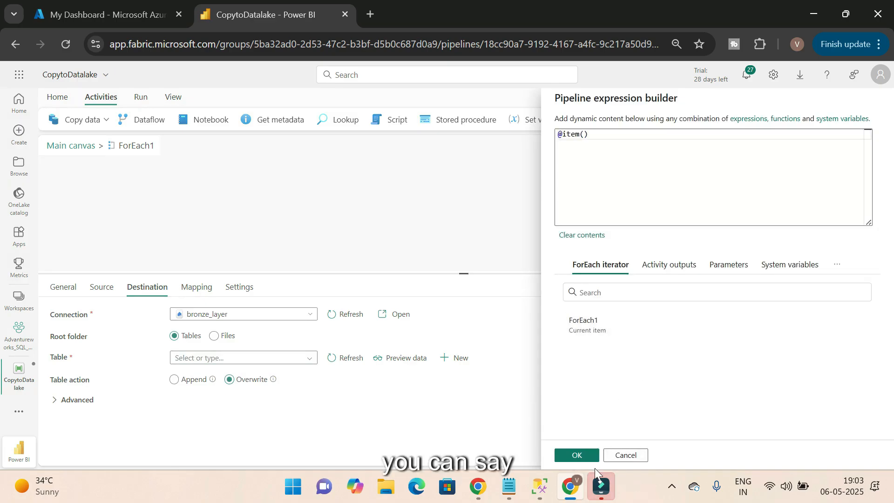
click(587, 454)
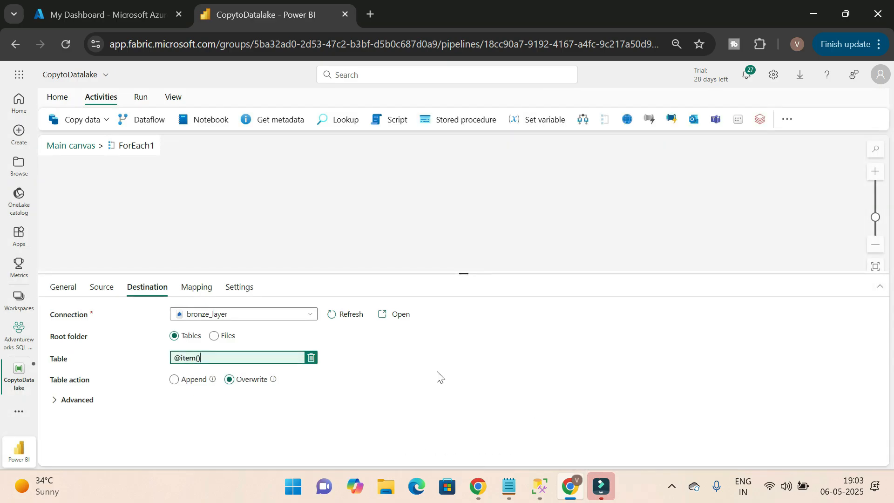
click(495, 369)
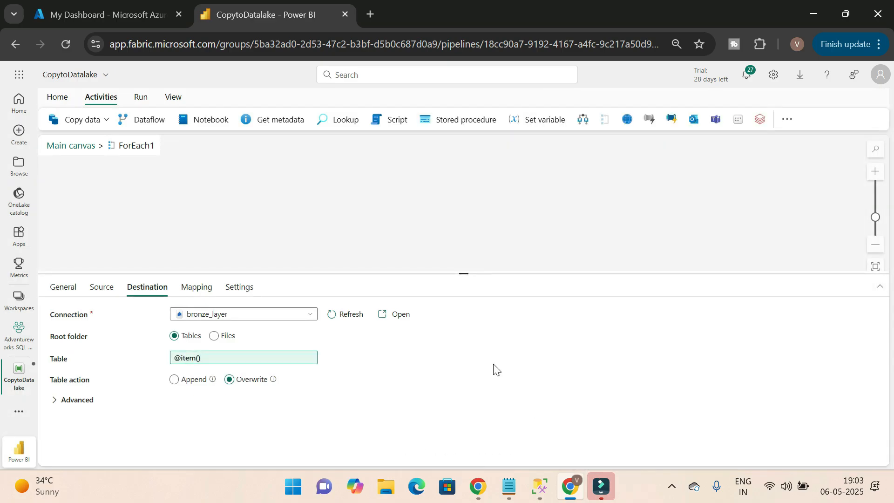
click(99, 288)
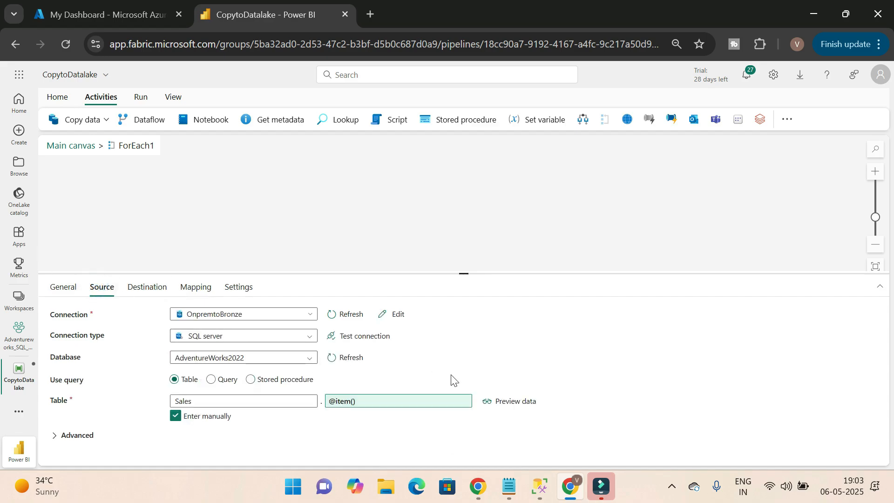
Step: Toggle manual source table entry off, check the table list, and turn manual entry back on
click(214, 424)
click(310, 402)
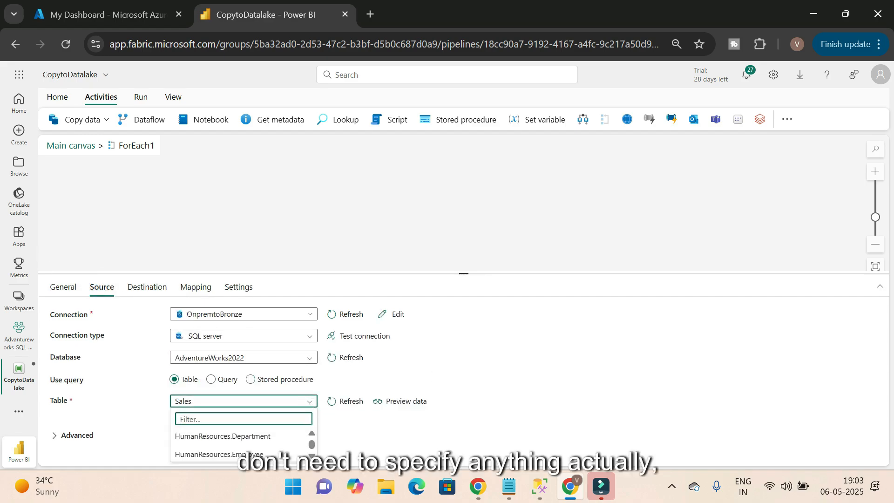
click(392, 433)
click(213, 402)
click(396, 435)
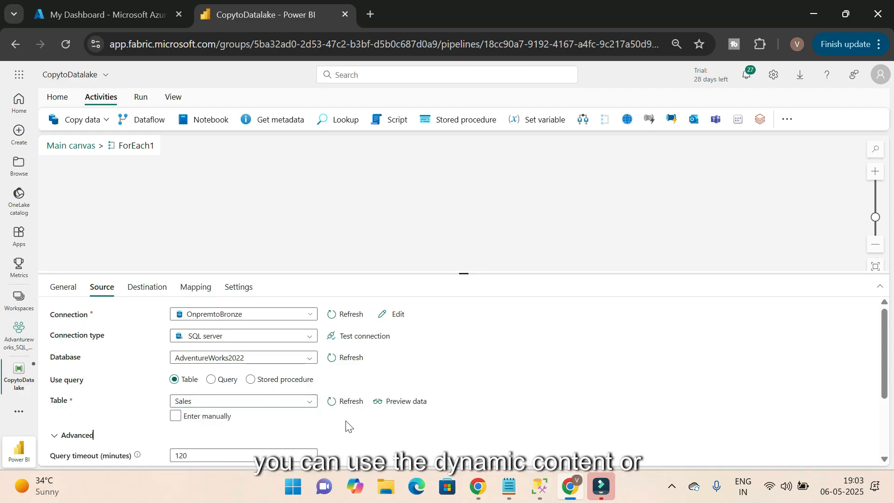
scroll(229, 360, down, 3)
click(191, 421)
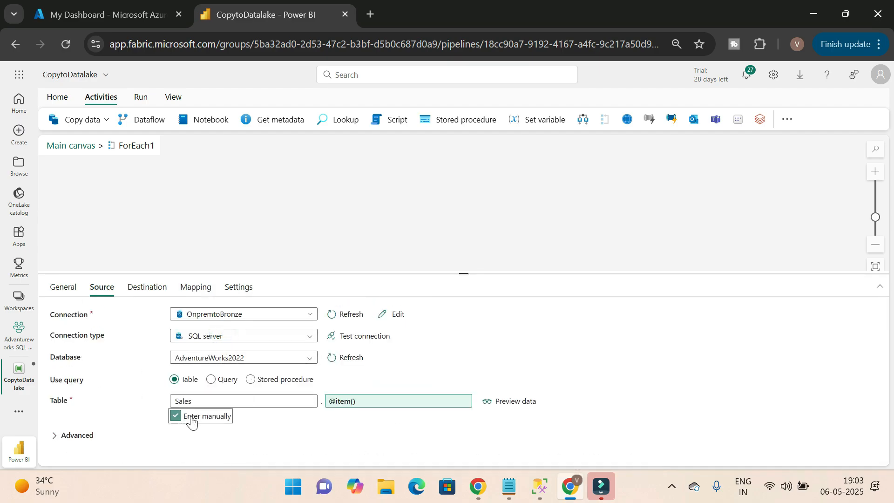
click(354, 432)
scroll(605, 418, down, 2)
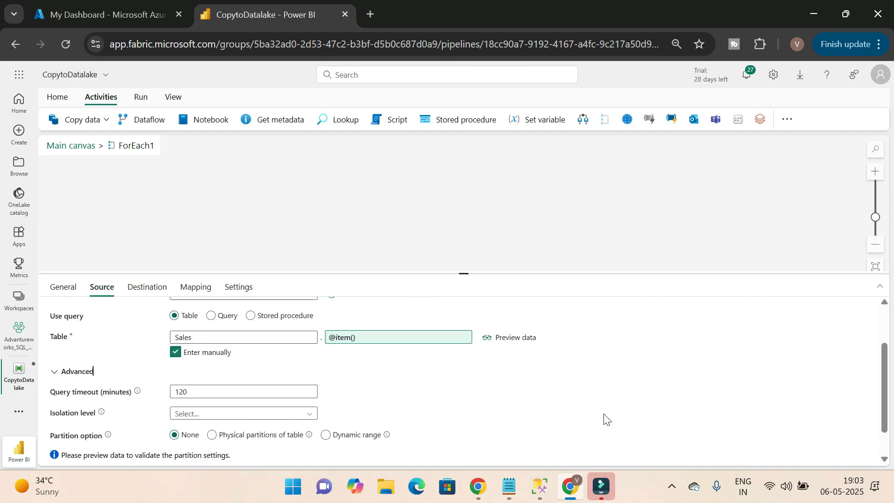
click(512, 331)
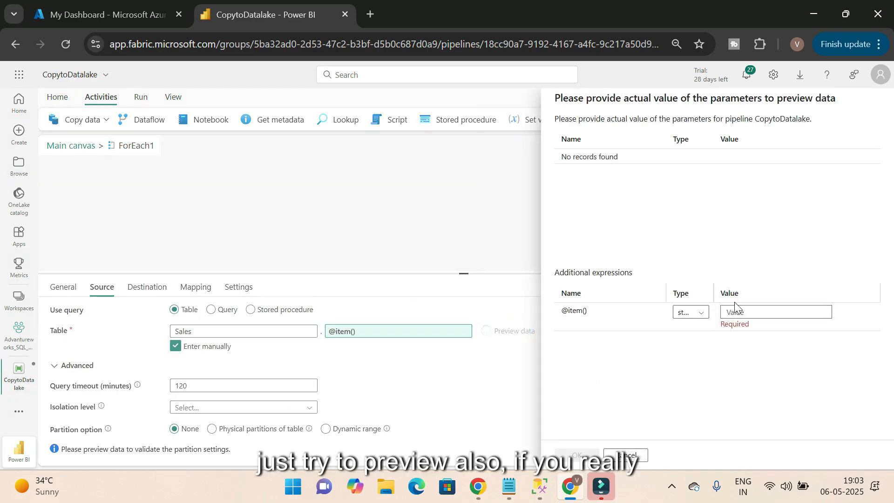
click(750, 310)
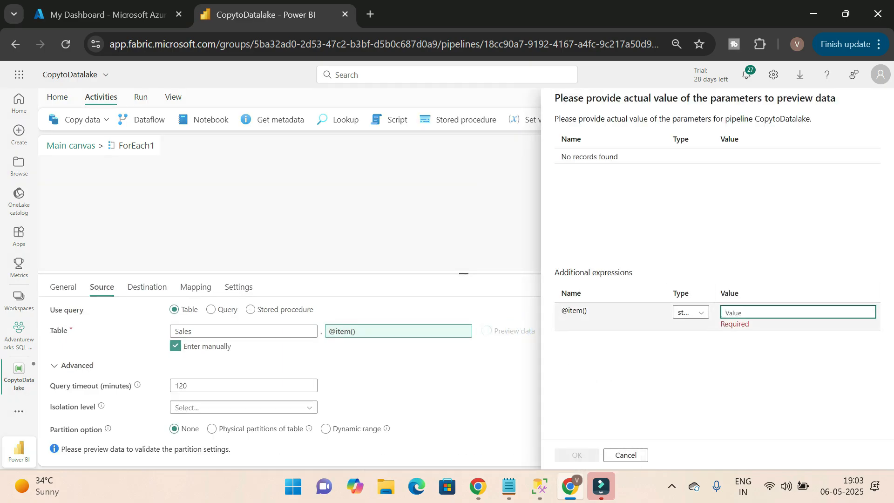
click(691, 312)
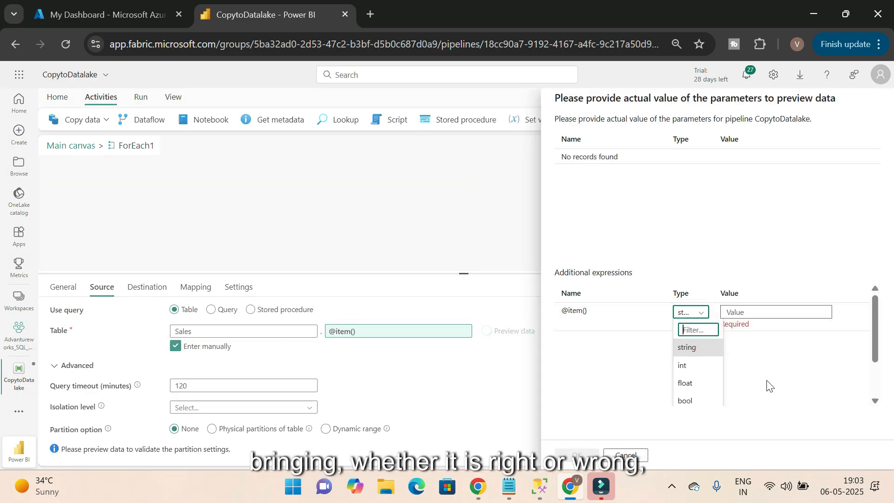
click(689, 346)
click(628, 459)
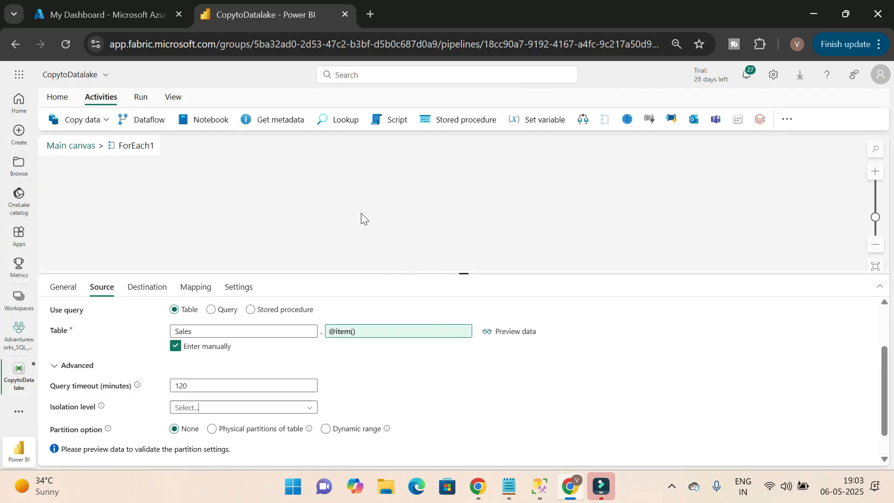
Step: Center Copy data1 on the canvas, save the pipeline, and go back to the main canvas
click(876, 268)
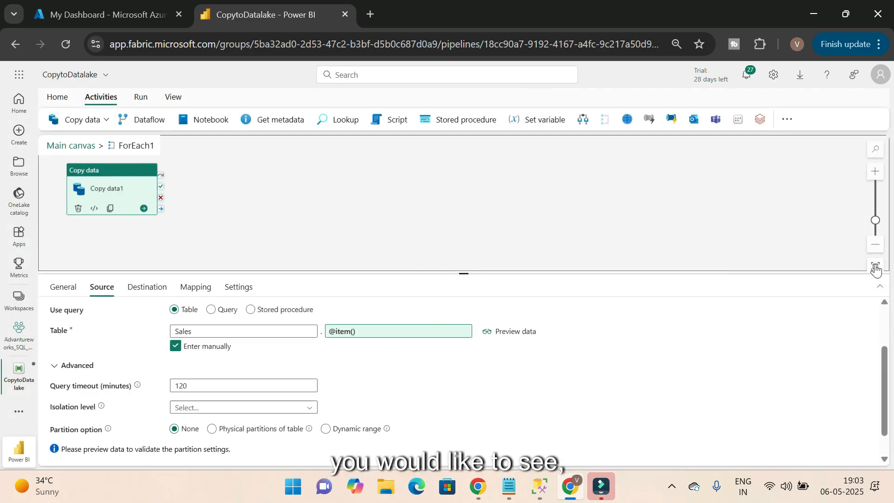
drag(135, 197, 350, 207)
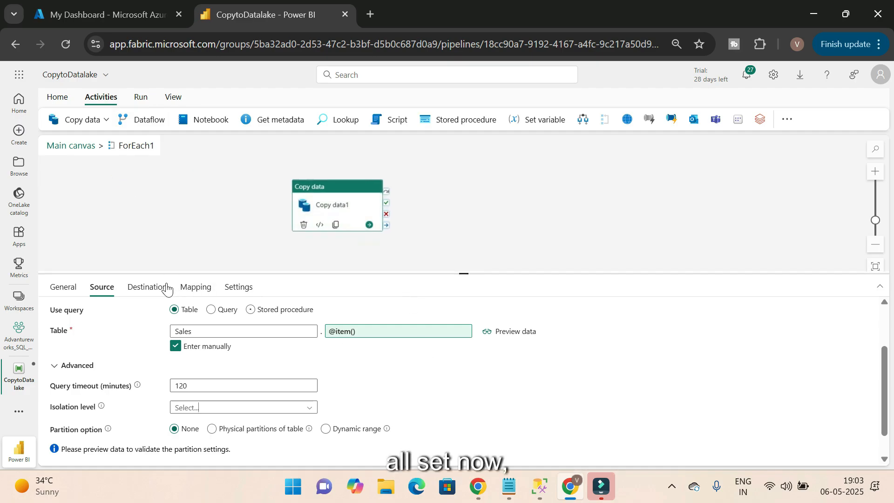
click(57, 97)
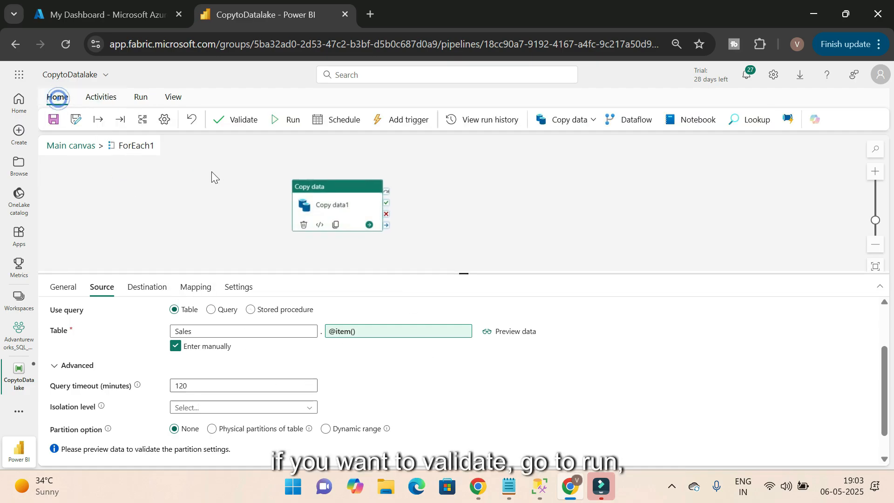
click(55, 120)
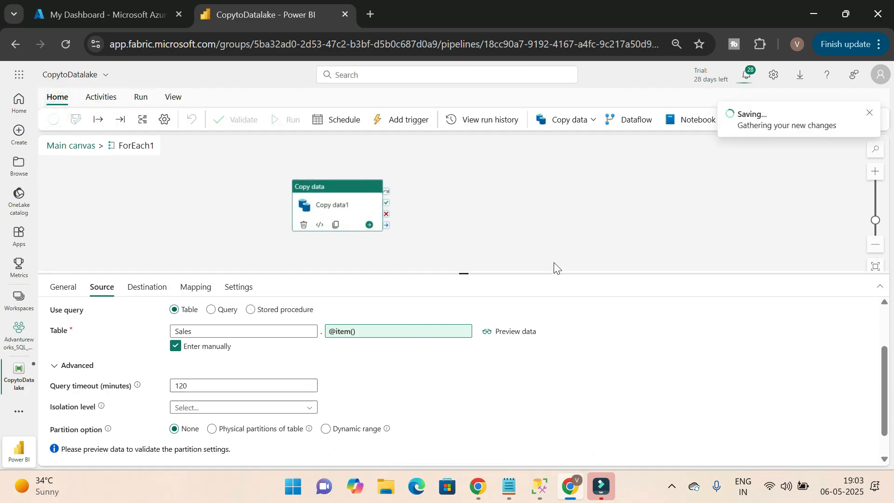
click(65, 147)
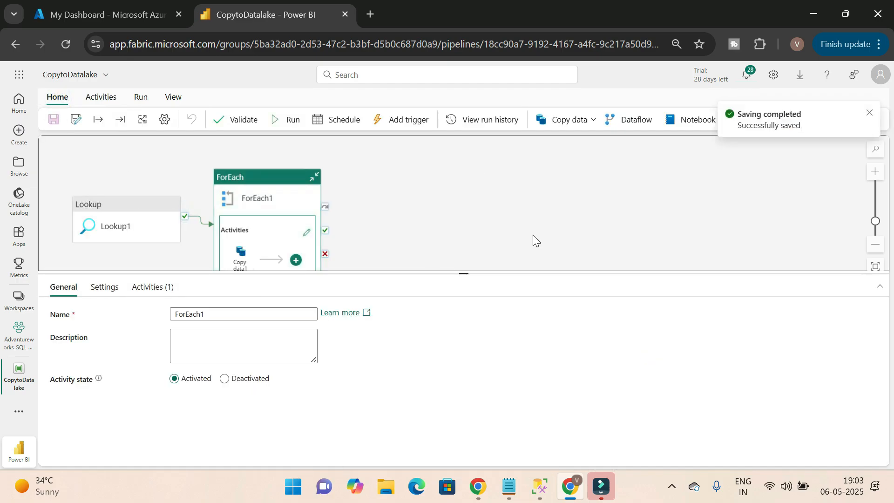
click(583, 286)
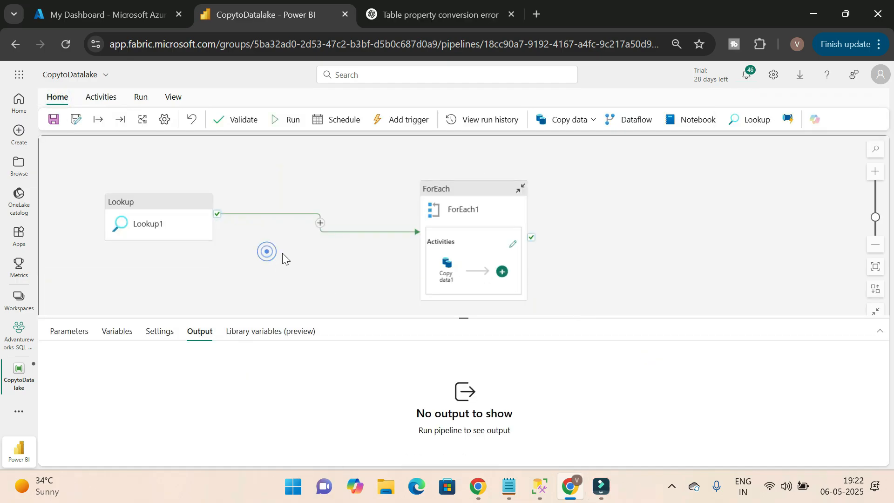
Step: Save and run the pipeline, then refresh the activity run list in the output pane
click(139, 98)
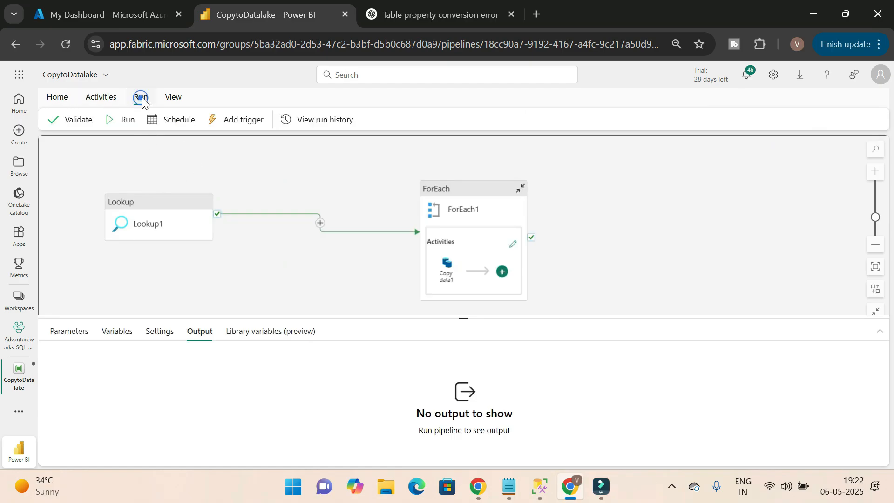
click(122, 120)
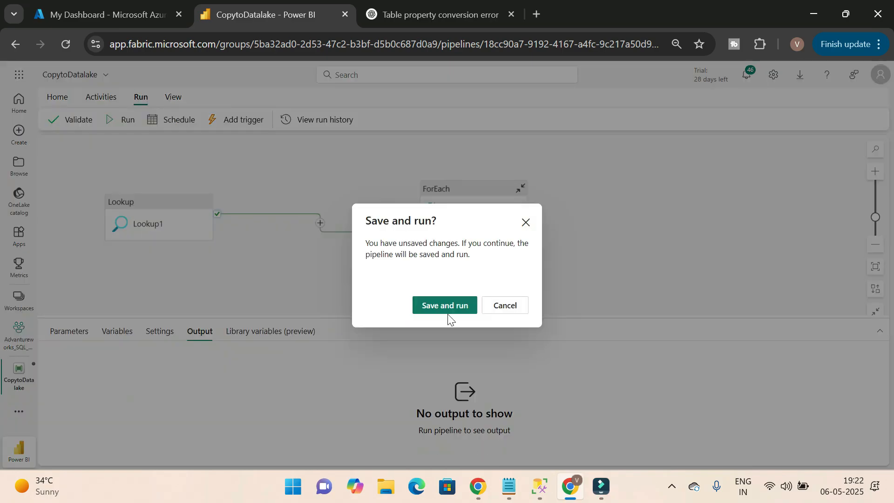
click(451, 313)
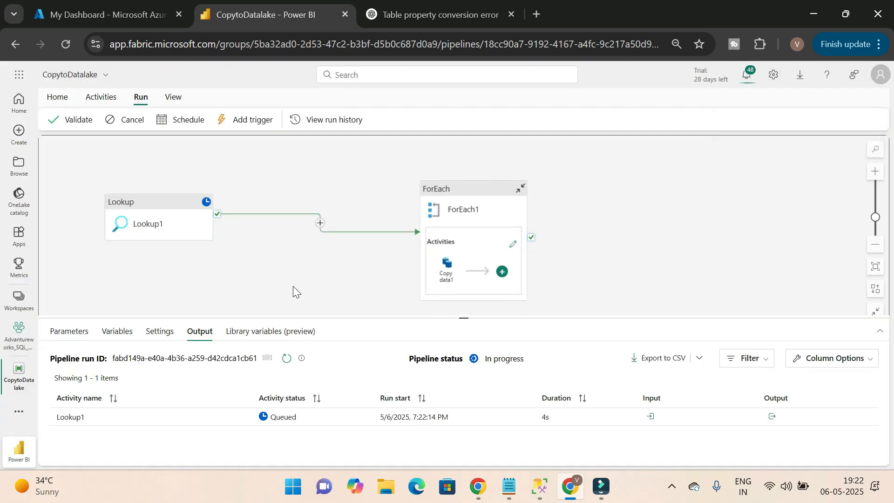
drag(463, 316, 455, 274)
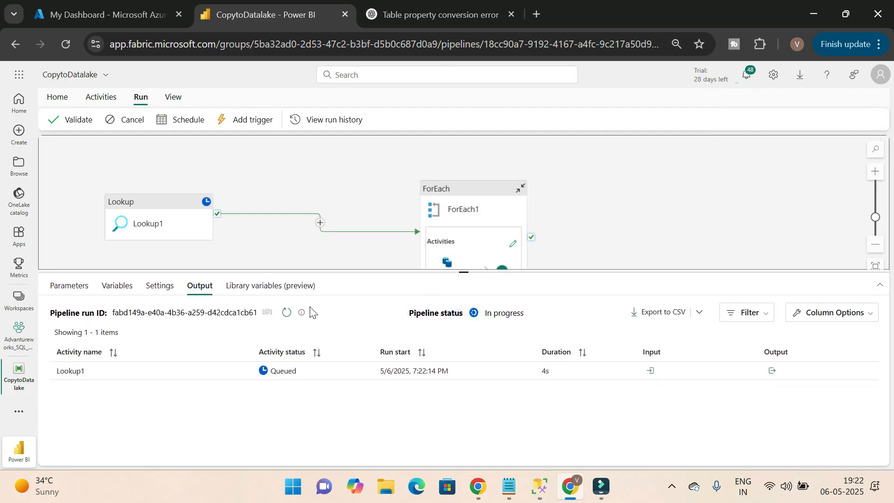
click(287, 311)
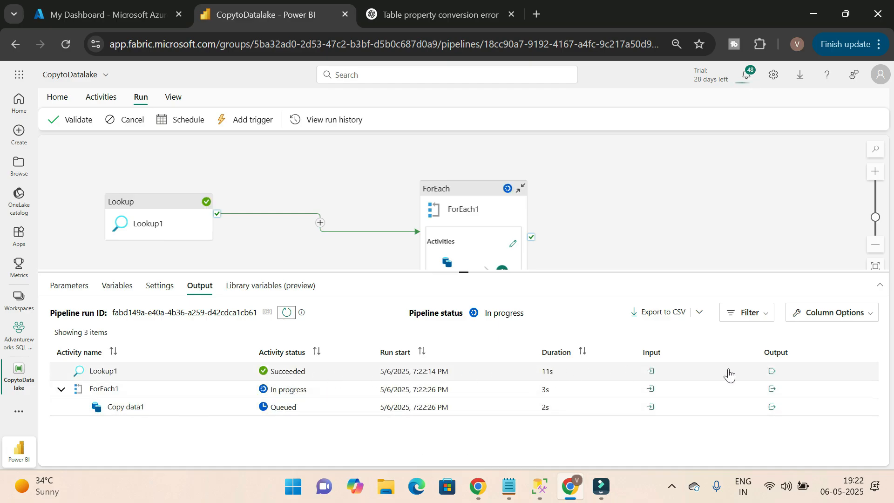
Step: Check Lookup1's output showing 19 rows, then cancel the running pipeline
click(773, 372)
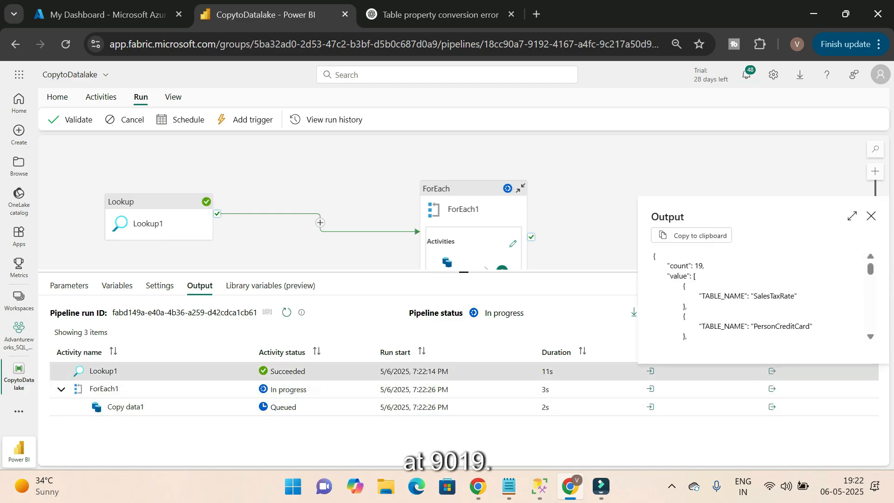
double_click(703, 266)
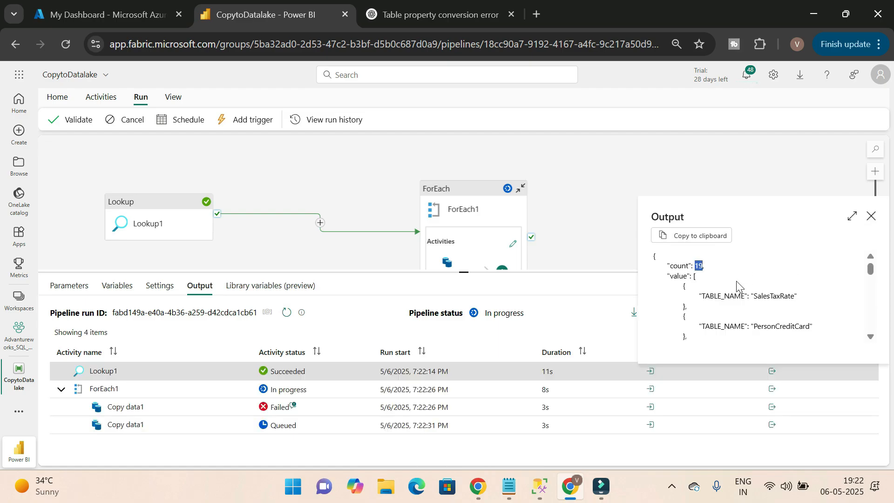
click(871, 216)
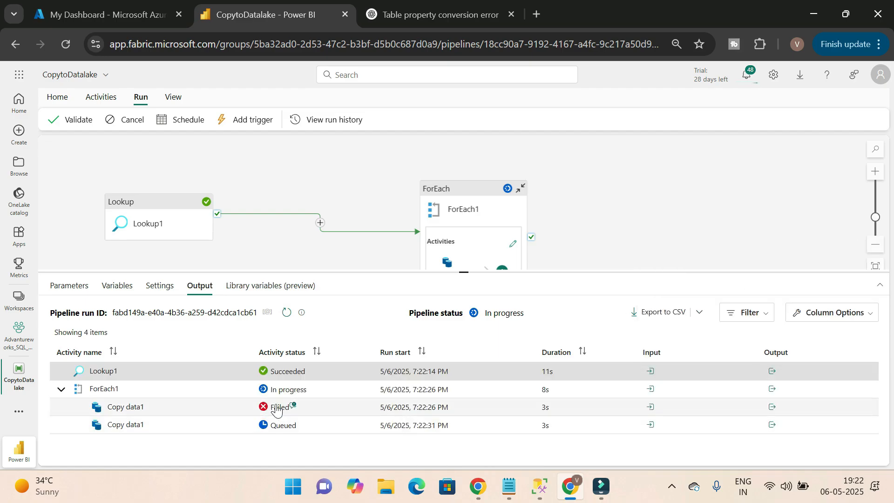
click(123, 122)
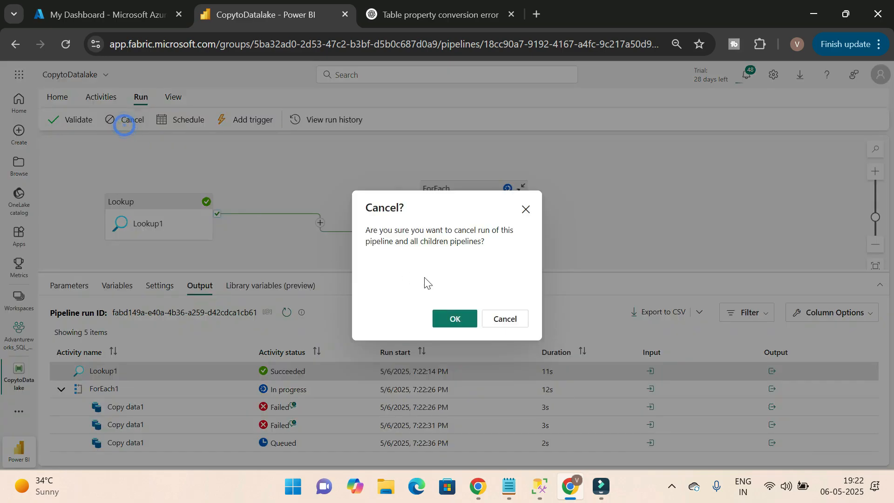
click(451, 316)
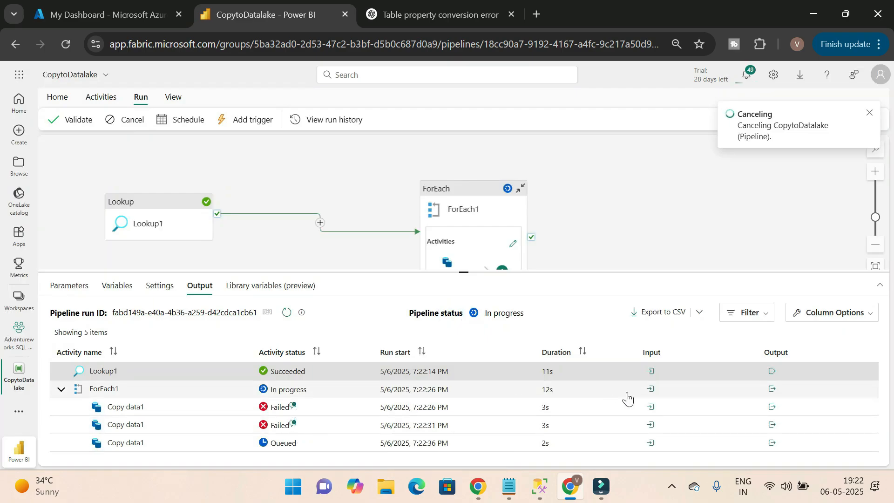
Step: Show the first failed Copy data1 input full-size, with TABLE_NAME SalesTaxRate
click(652, 407)
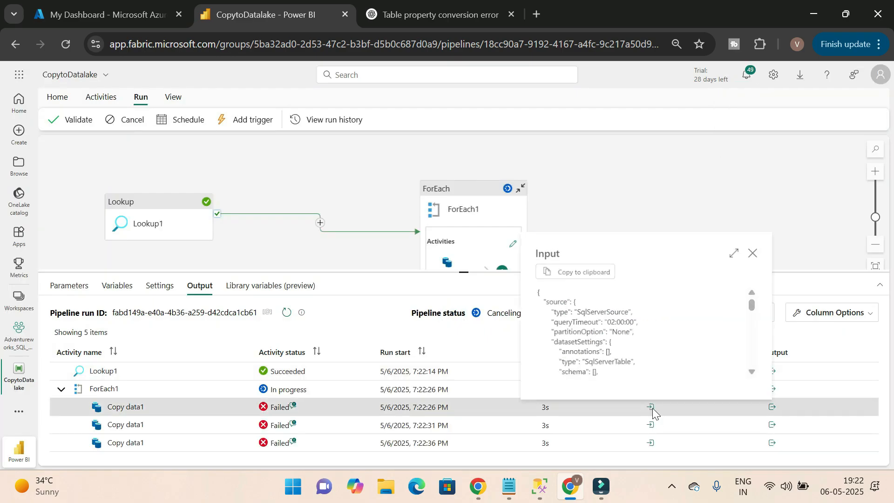
click(735, 253)
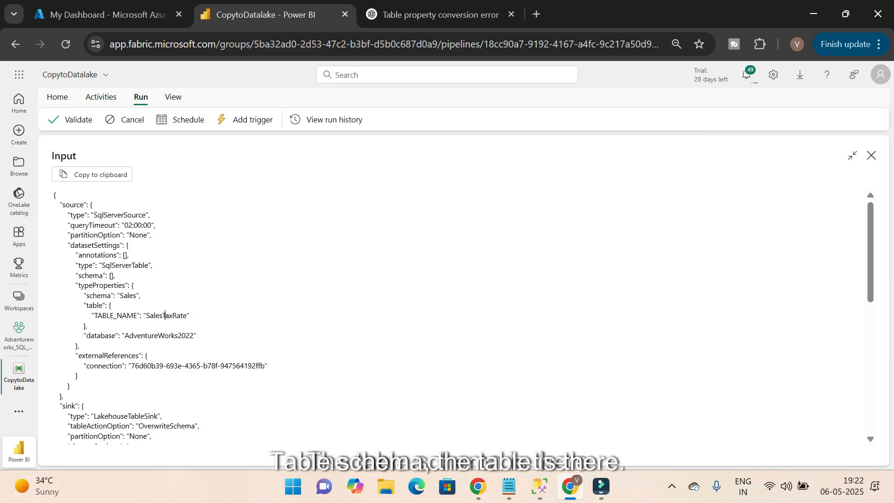
click(109, 315)
Step: Point out the SalesTaxRate table name in the copy input, then close the input details
click(179, 316)
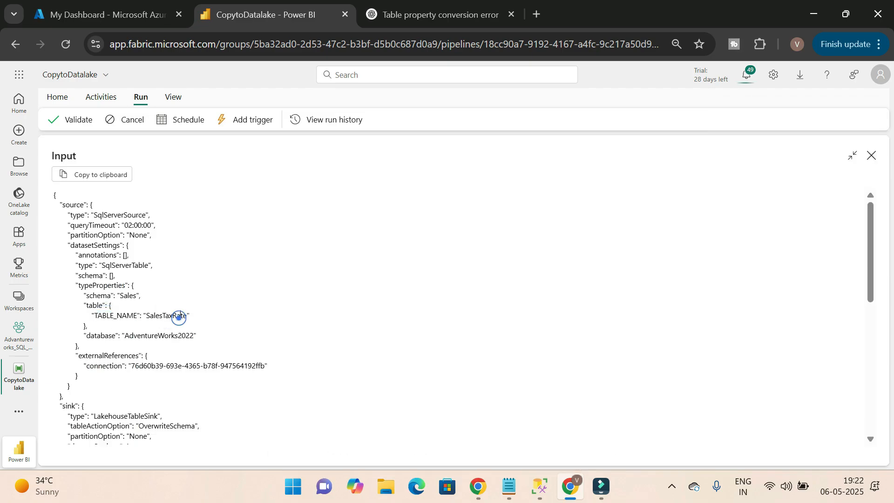
click(182, 315)
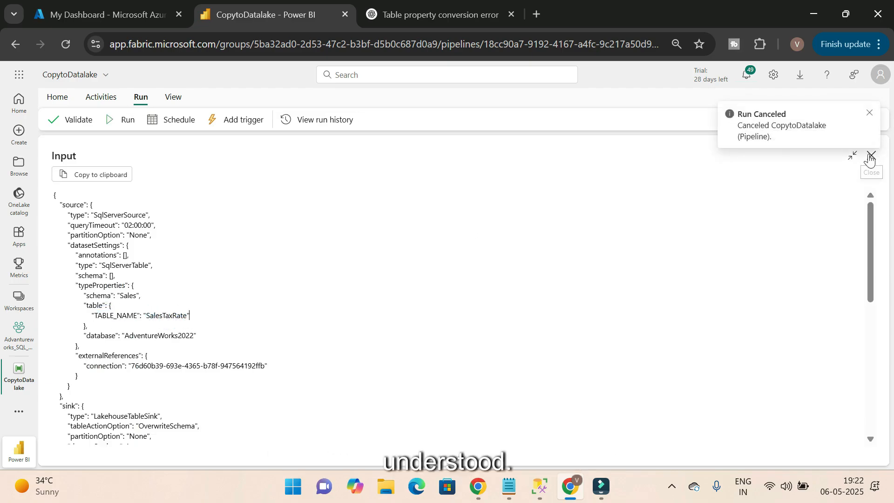
click(871, 155)
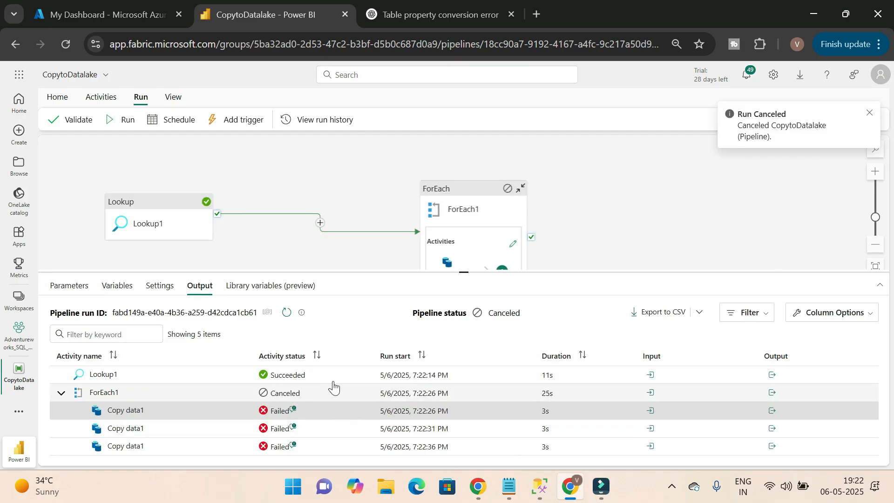
Step: Inspect the value array and TABLE_NAME keys in Lookup1's maximized output, then close it
click(772, 374)
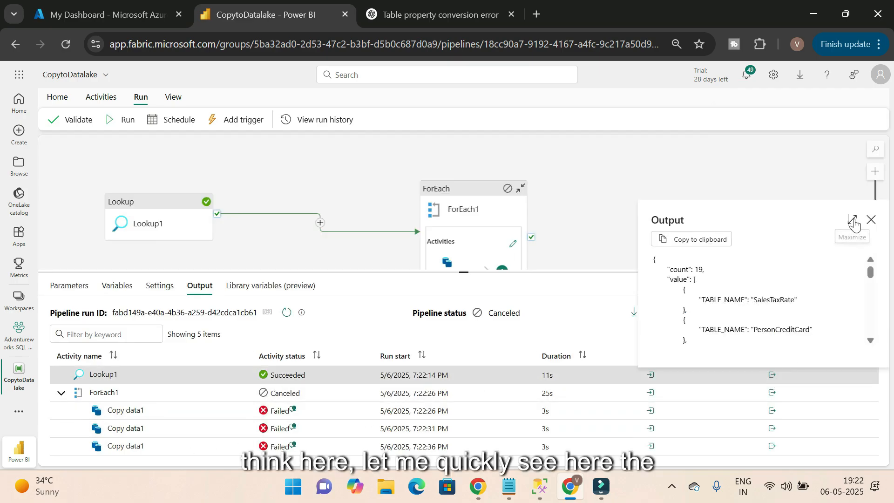
click(853, 221)
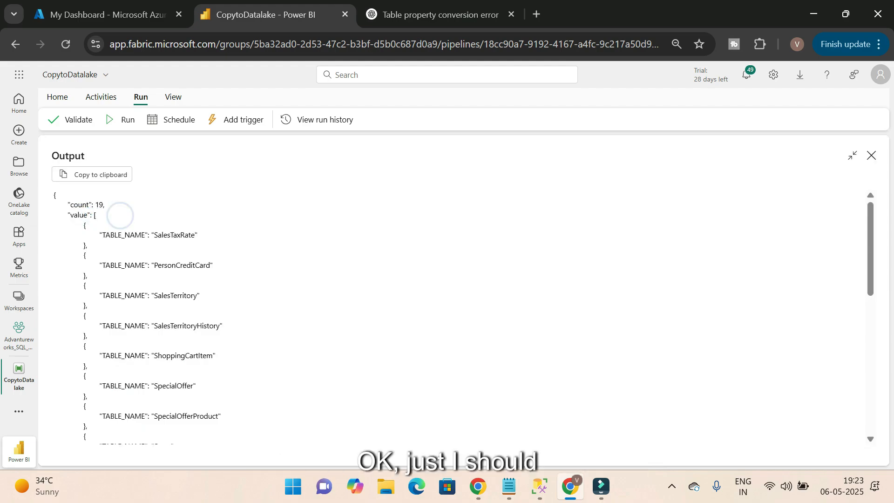
double_click(122, 235)
click(219, 225)
double_click(117, 236)
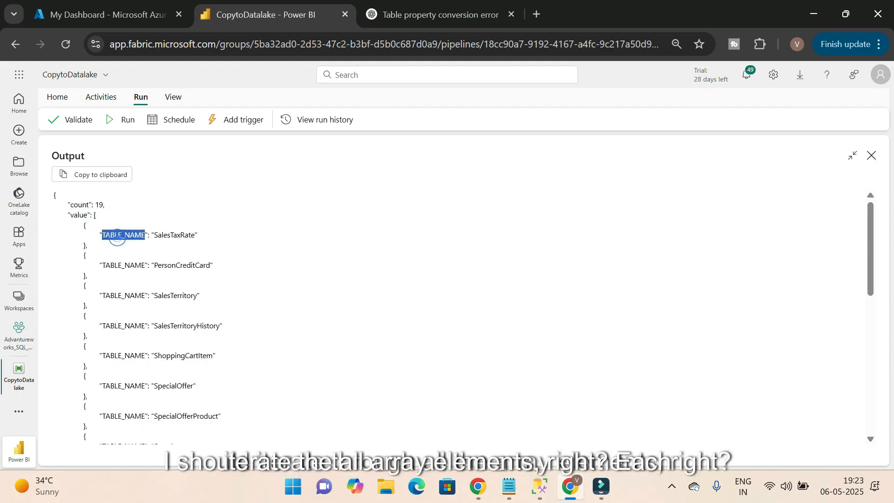
click(224, 235)
double_click(123, 236)
click(150, 211)
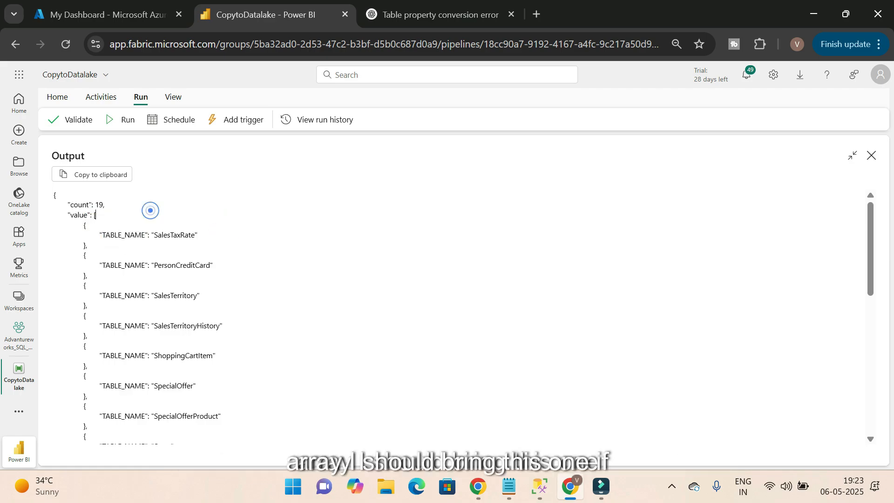
click(115, 236)
drag(93, 216, 107, 216)
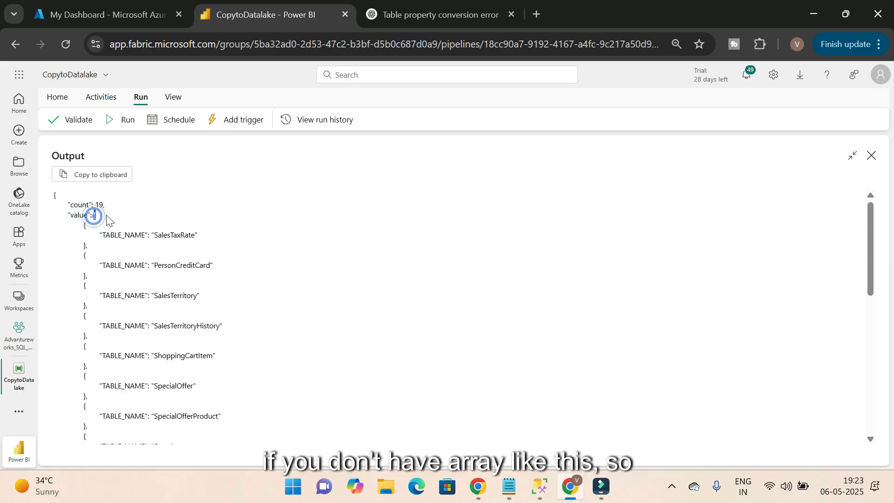
click(134, 226)
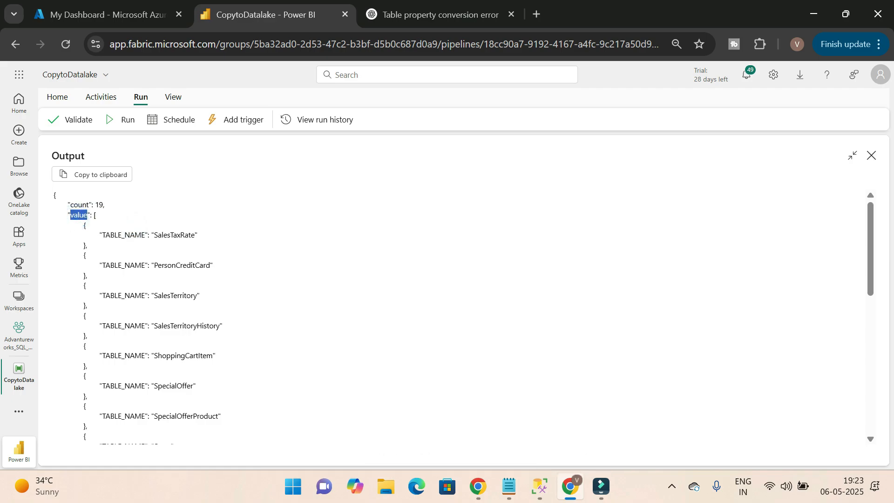
click(181, 236)
click(873, 160)
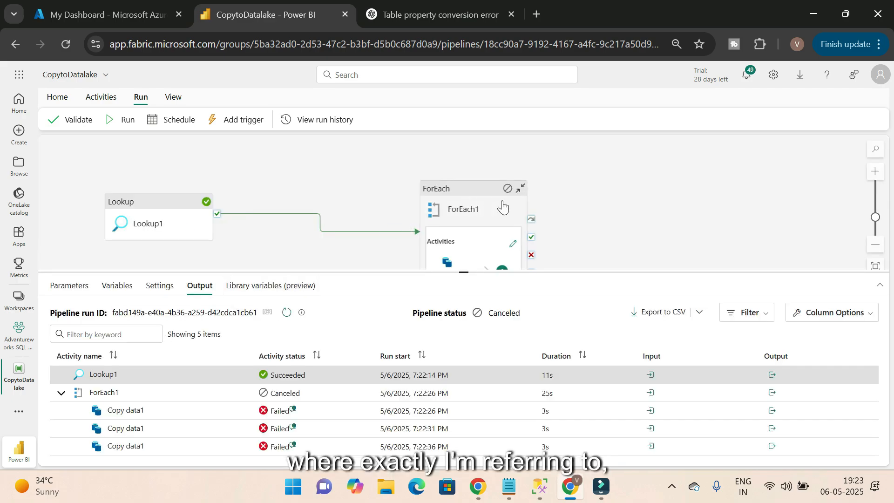
click(435, 208)
click(447, 250)
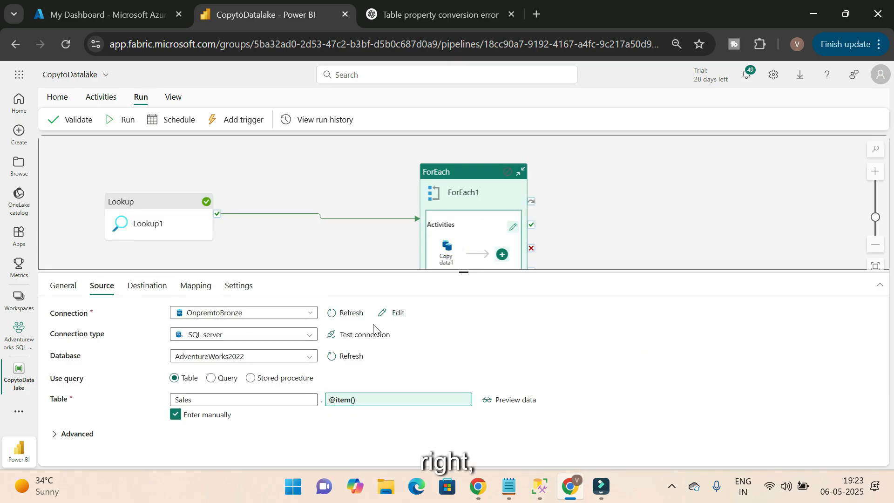
click(463, 207)
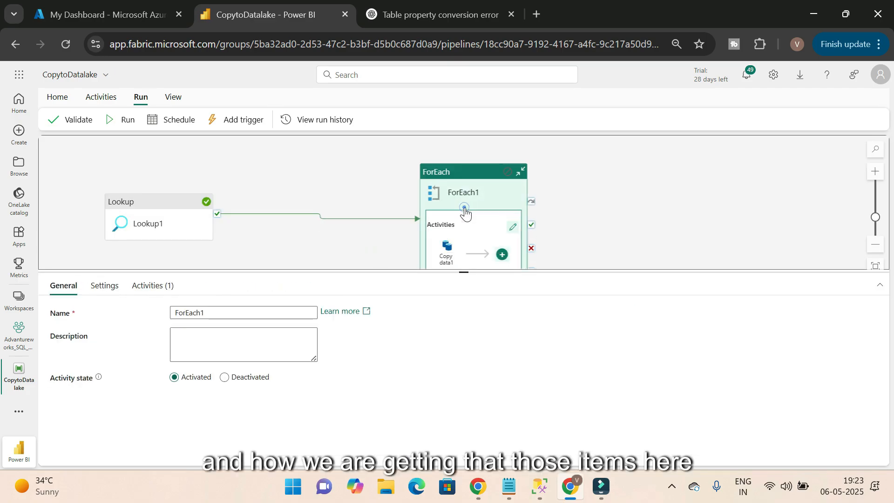
click(106, 287)
click(281, 335)
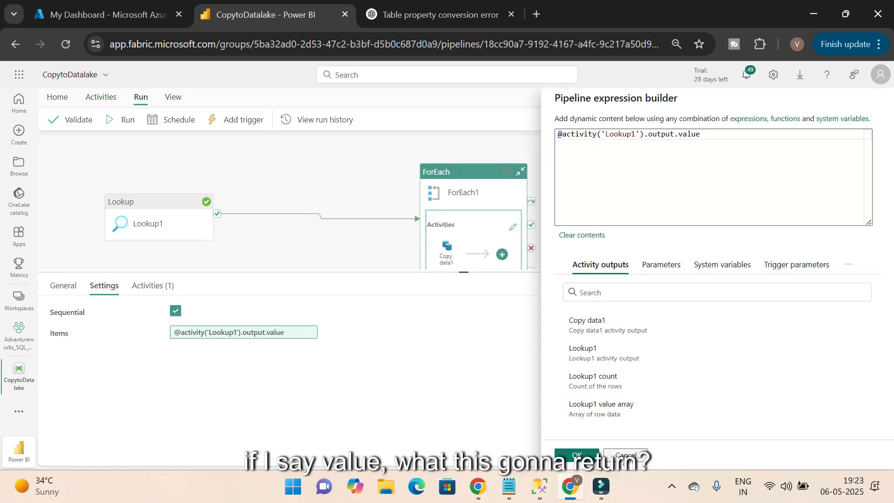
click(625, 455)
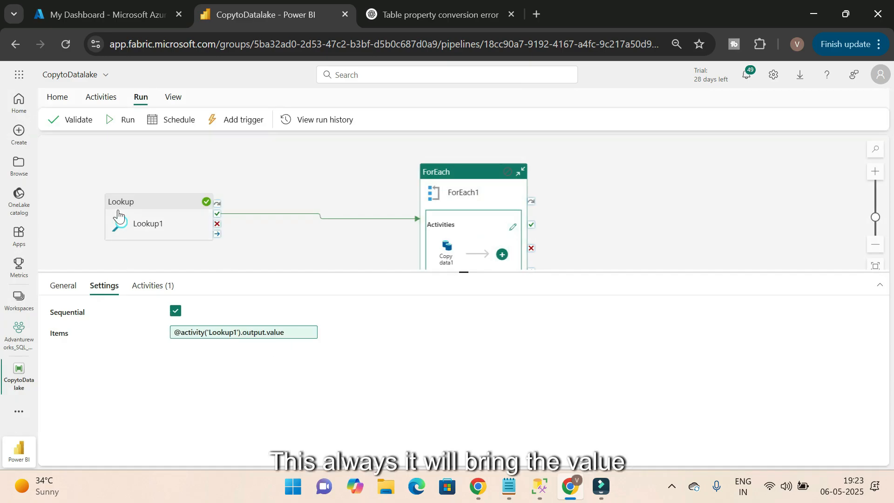
Step: Reopen Lookup1's output full-size and mark the TABLE_NAME key of the SalesTaxRate entry
click(203, 182)
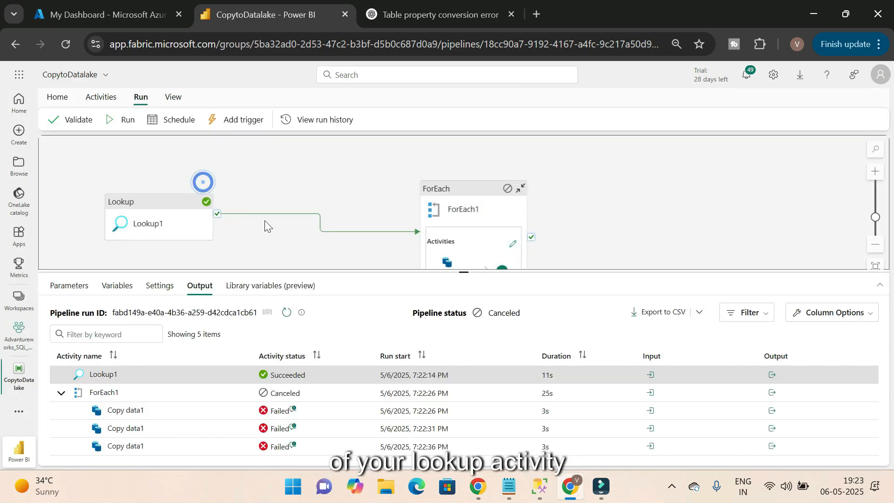
click(772, 375)
click(852, 219)
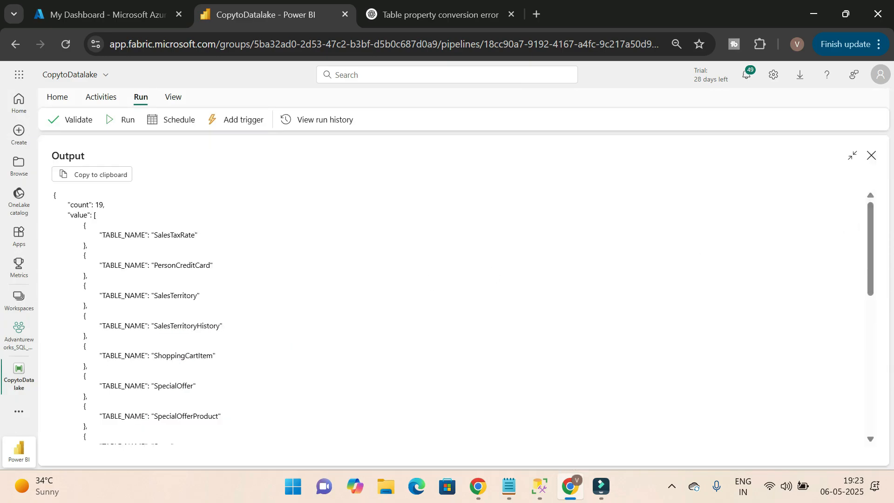
drag(135, 235, 99, 235)
click(204, 233)
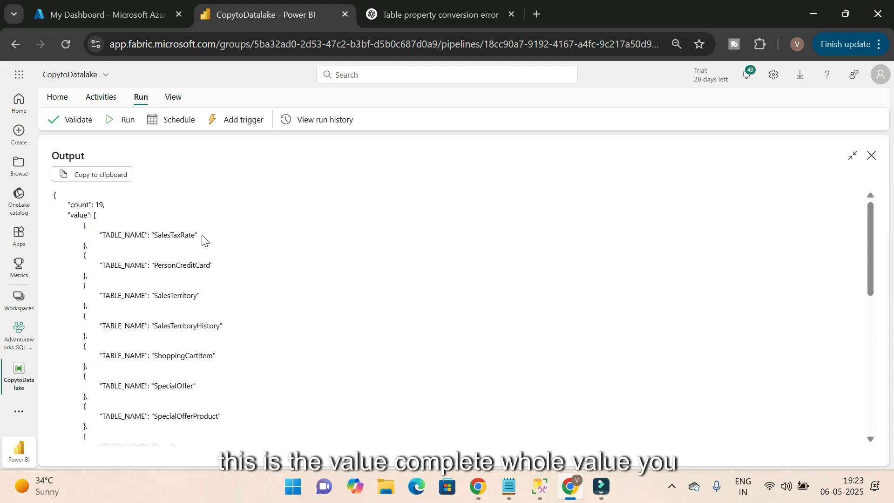
click(202, 242)
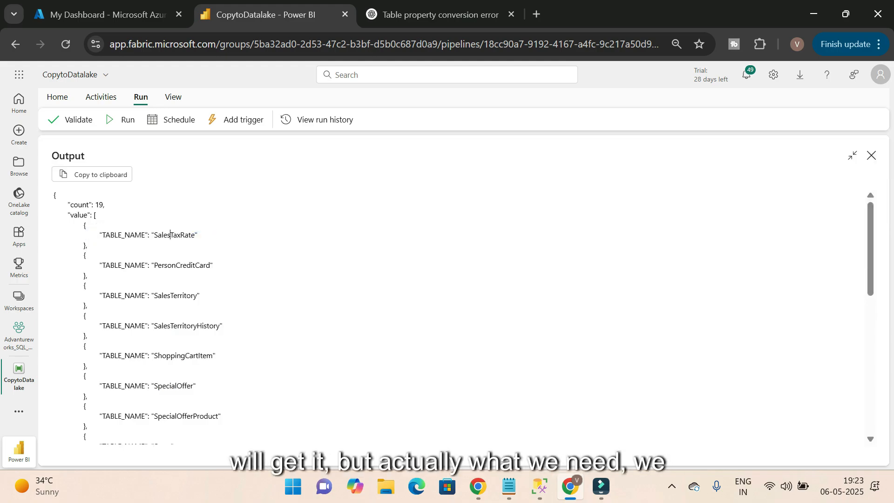
click(147, 237)
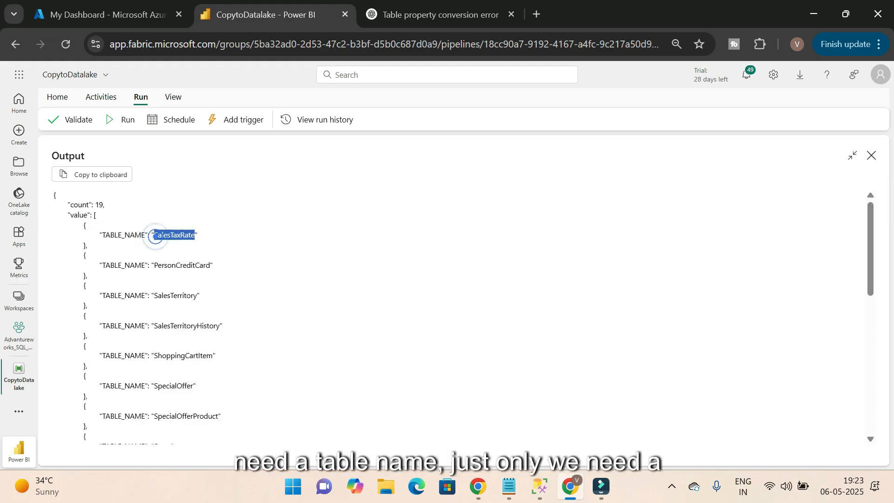
double_click(195, 234)
click(215, 217)
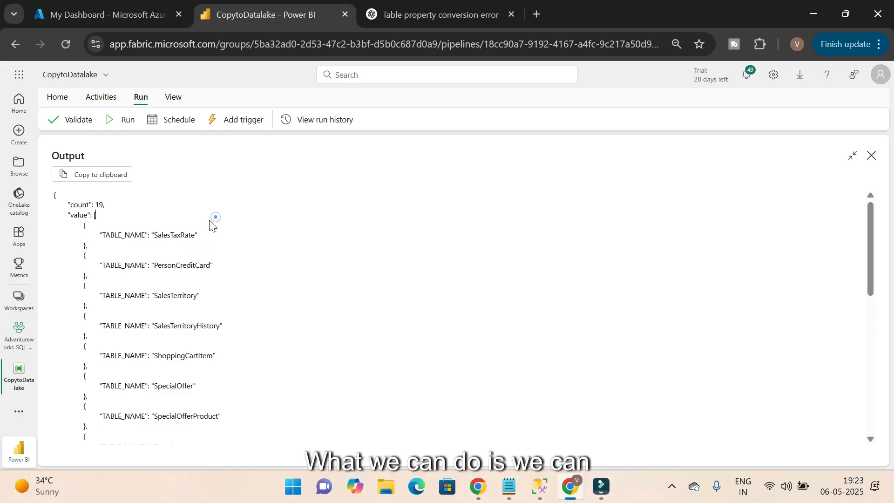
double_click(124, 235)
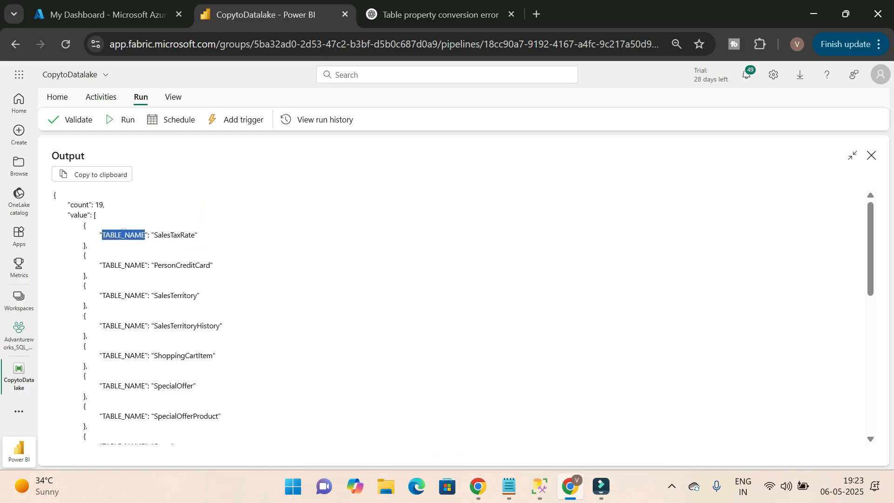
click(175, 226)
click(132, 234)
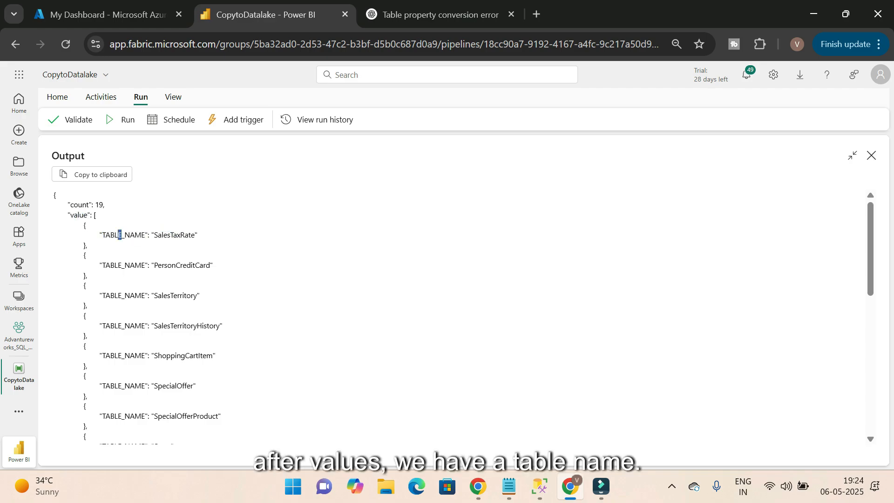
triple_click(120, 235)
click(143, 235)
drag(145, 235, 106, 235)
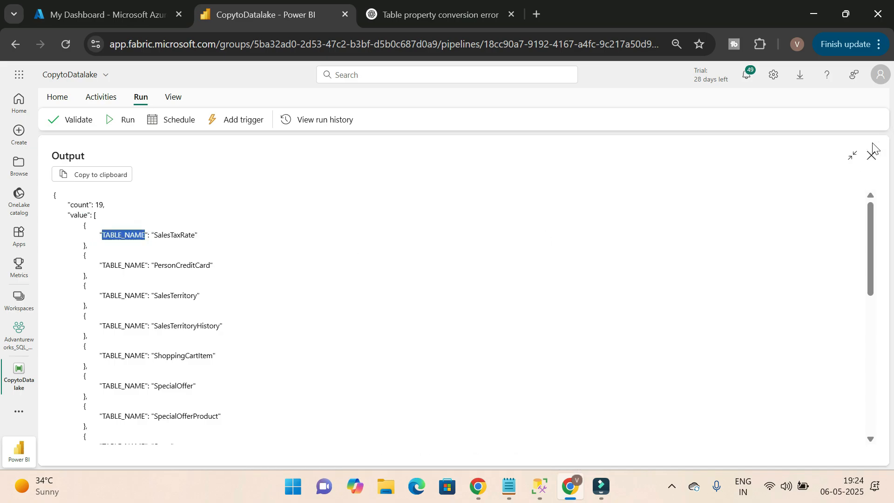
click(871, 157)
click(473, 209)
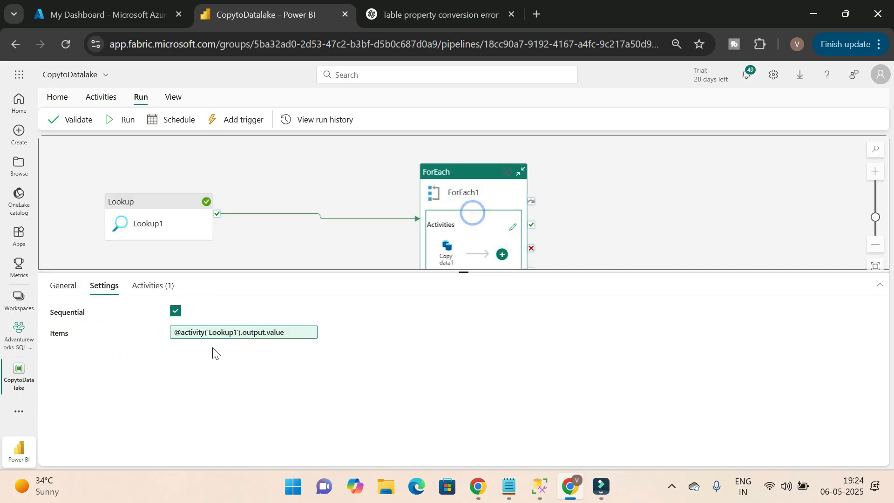
click(454, 266)
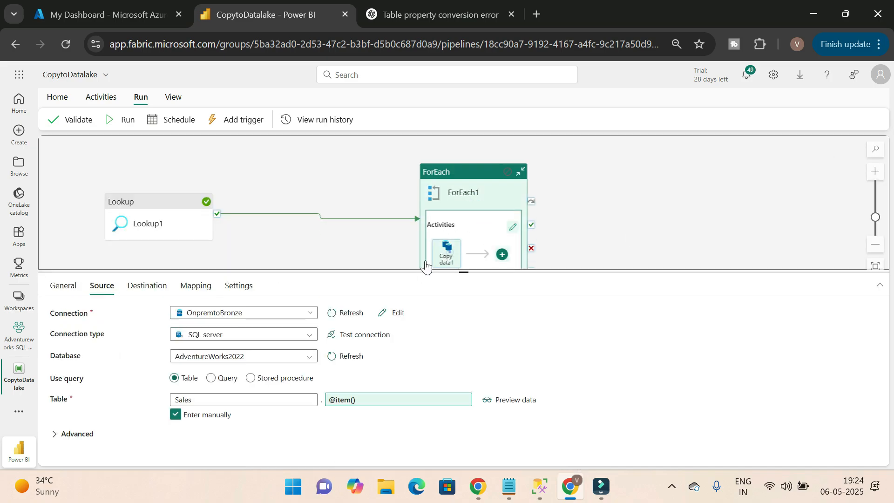
click(375, 406)
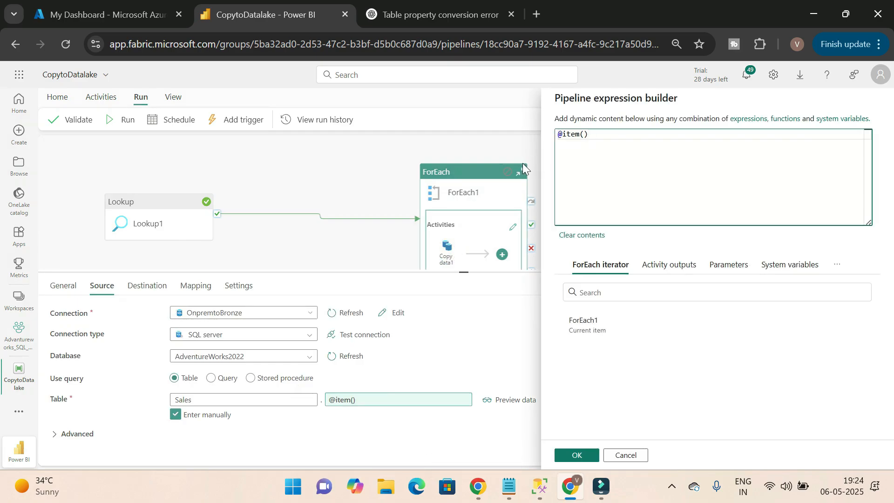
text(.)
key(ctrl+v)
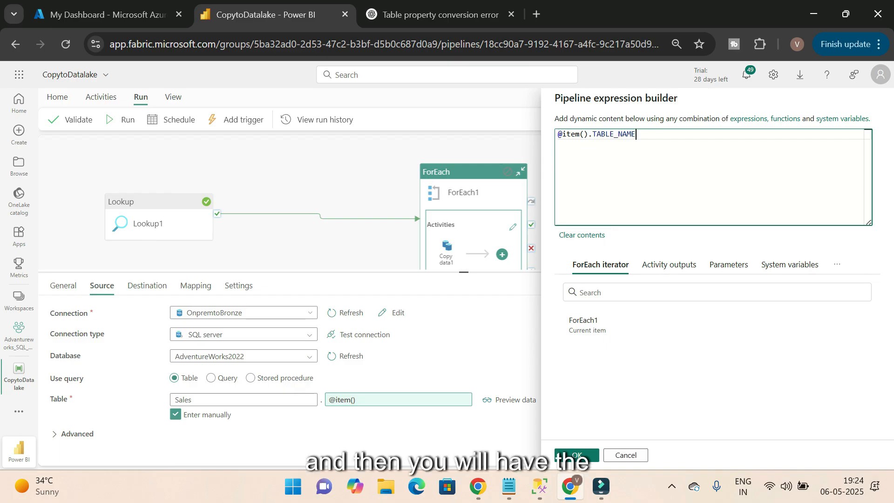
click(577, 455)
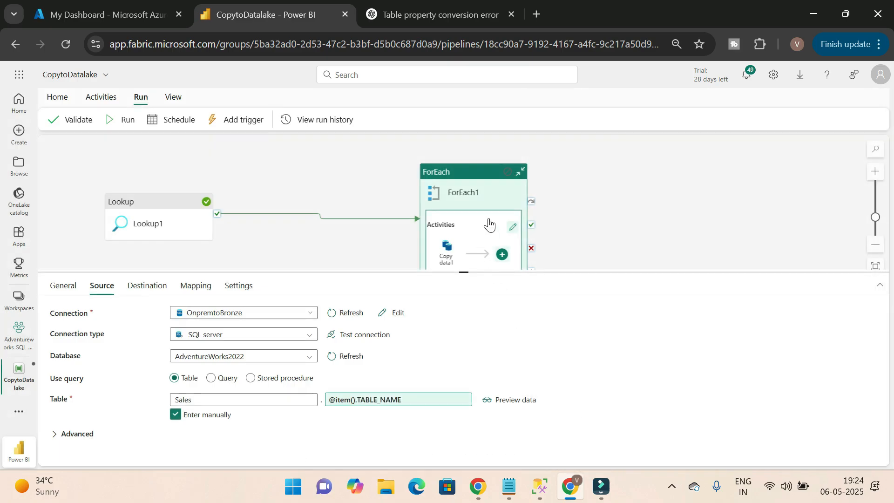
click(484, 185)
click(445, 251)
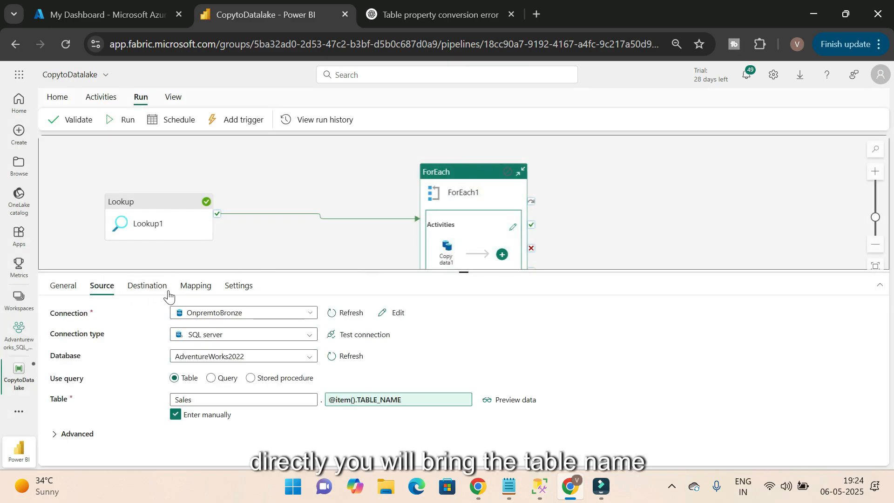
click(156, 293)
click(239, 357)
click(284, 347)
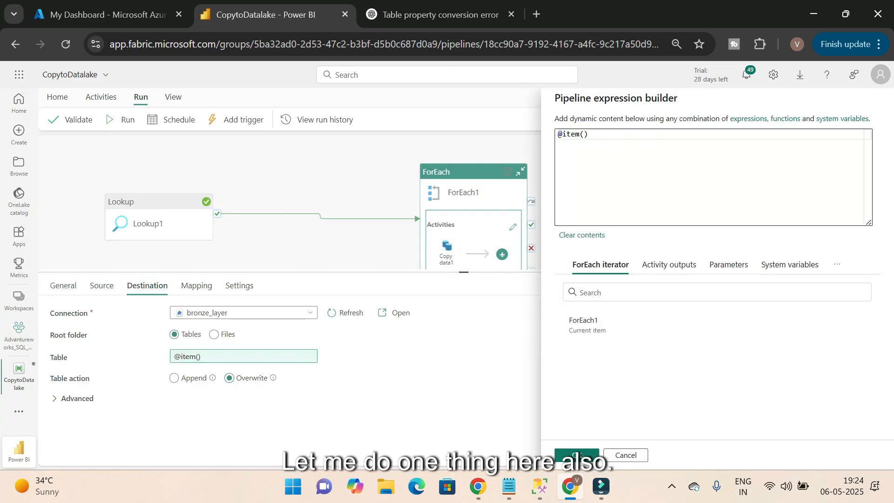
key(ctrl+v)
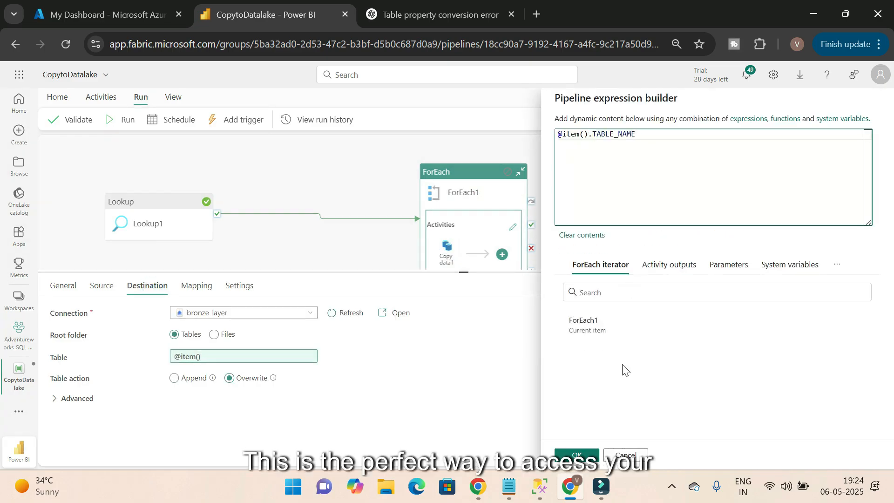
click(589, 455)
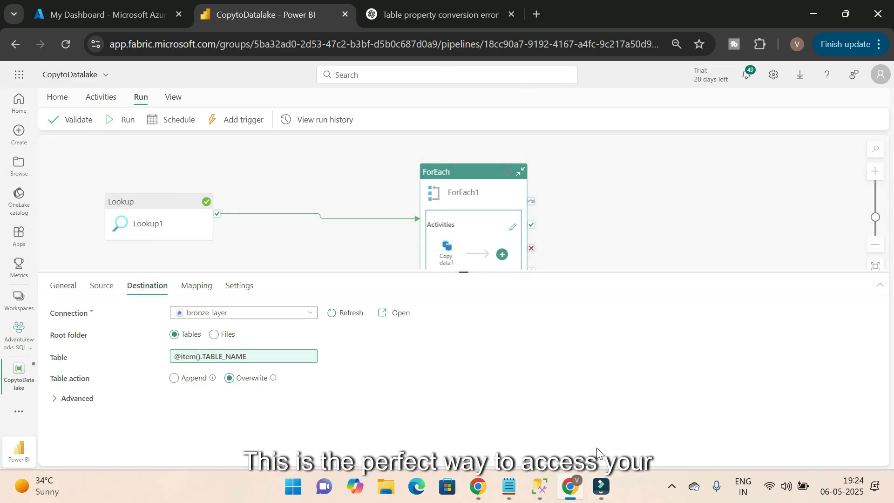
click(317, 253)
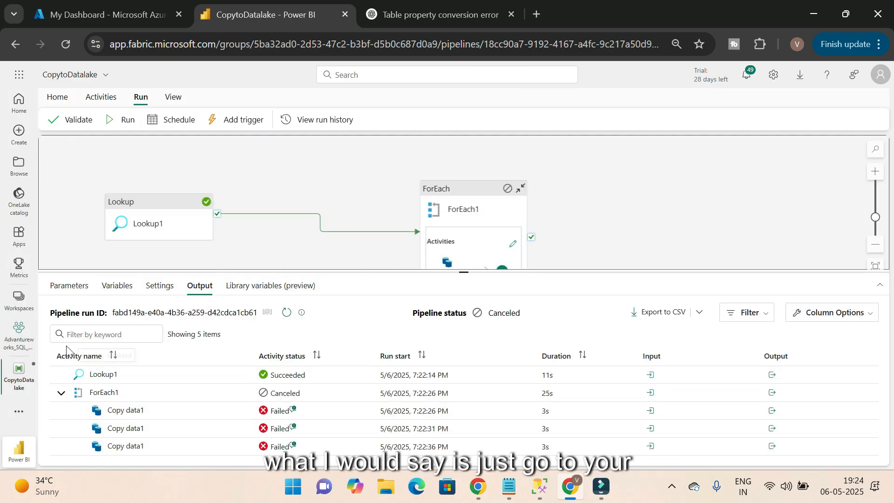
click(17, 340)
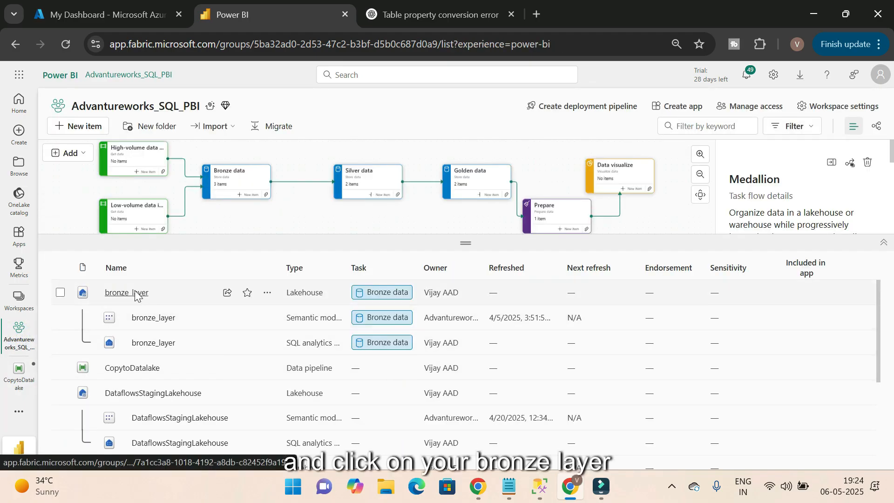
click(135, 294)
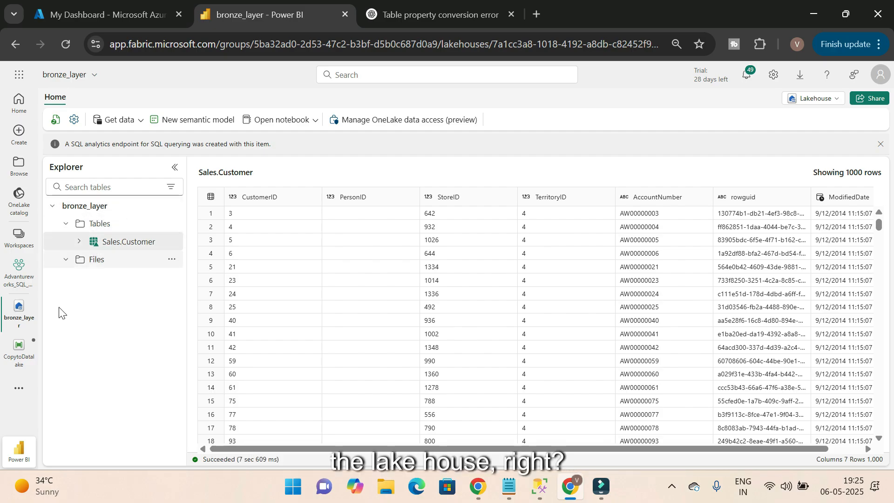
click(23, 361)
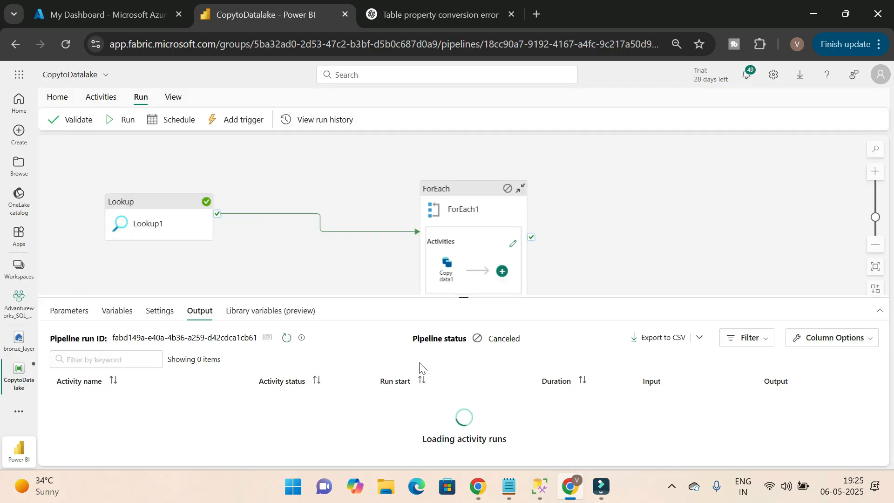
Step: Save and run the pipeline, then cancel that run
click(121, 119)
click(443, 316)
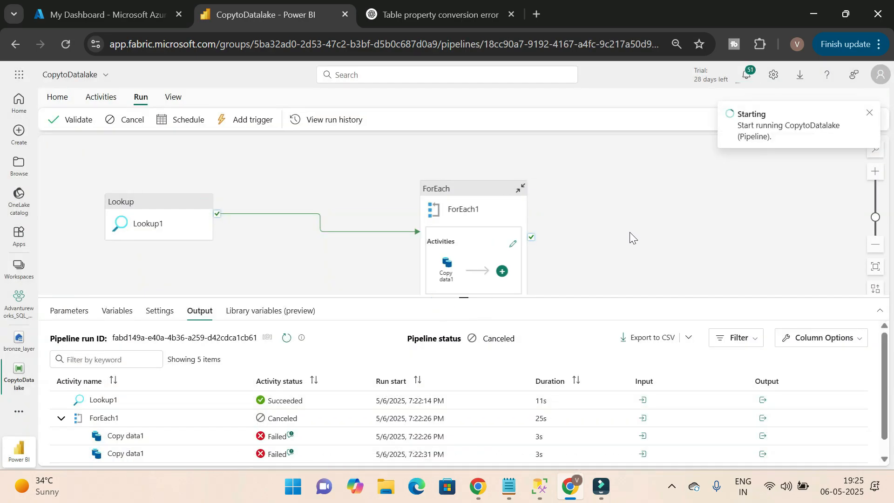
click(871, 113)
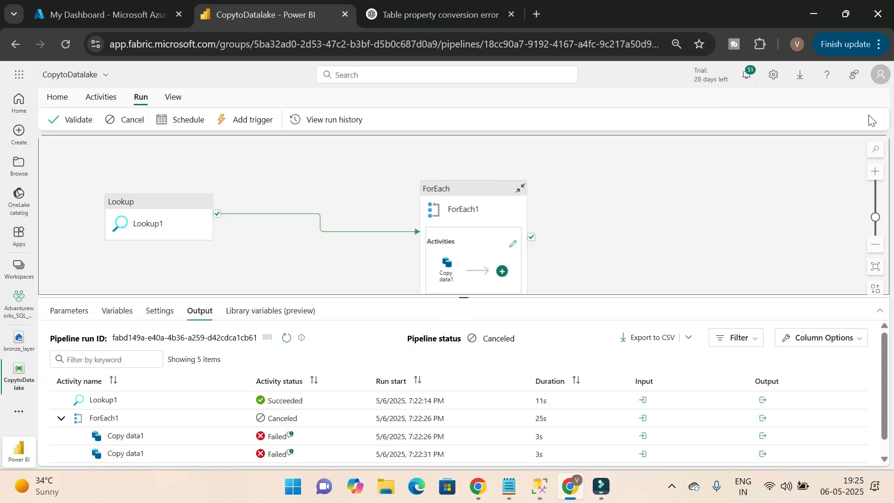
click(127, 120)
click(434, 318)
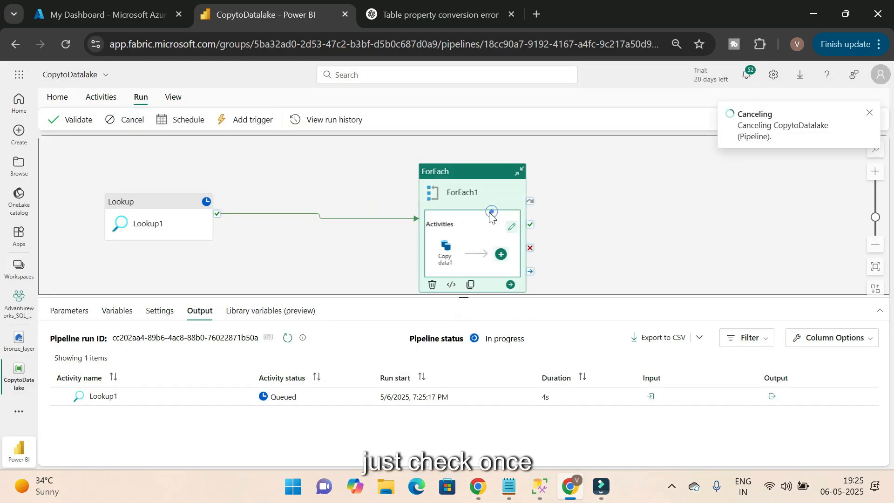
Step: Turn off Sequential on ForEach1, cancel the active run, and save and run again
click(489, 209)
click(869, 112)
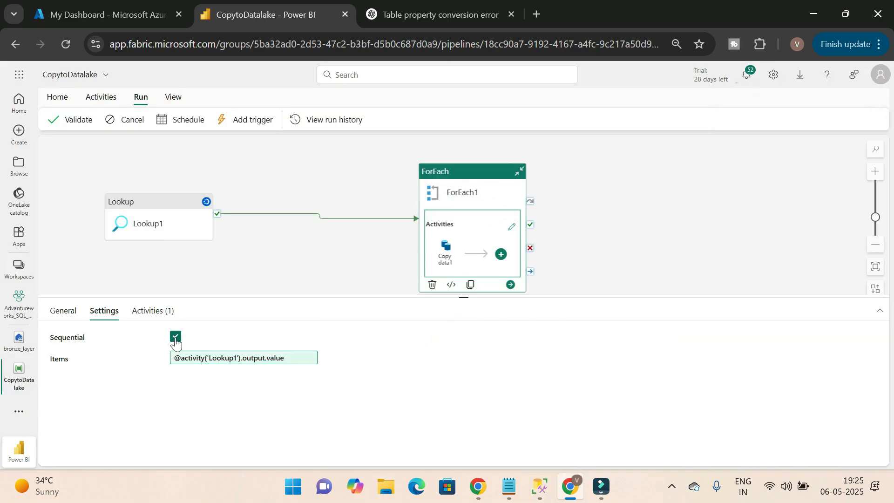
click(383, 245)
click(132, 119)
click(456, 315)
click(303, 244)
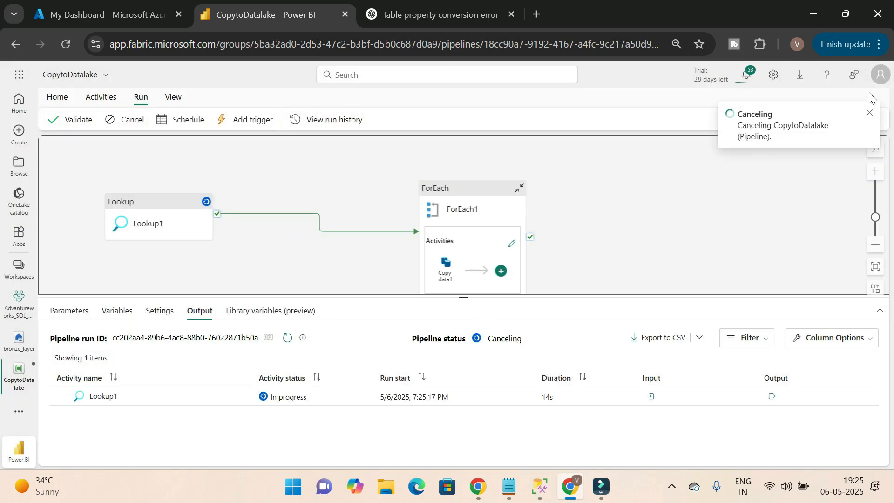
click(870, 112)
click(318, 246)
click(123, 119)
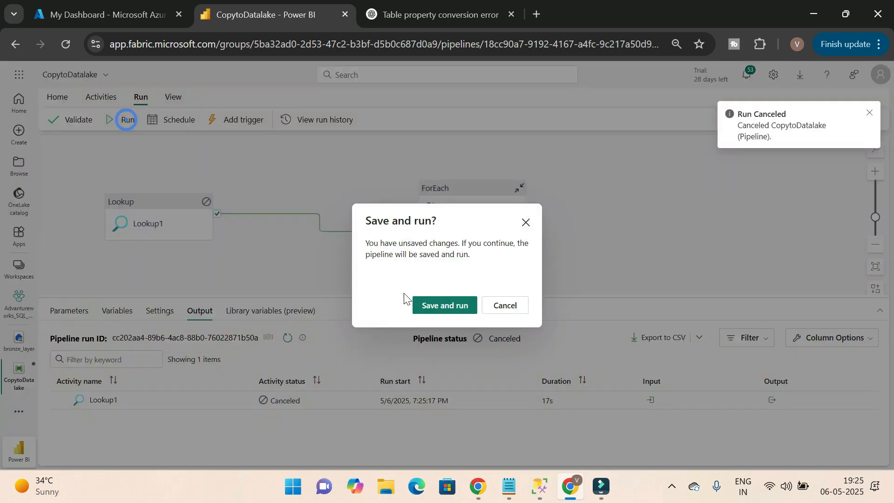
click(443, 306)
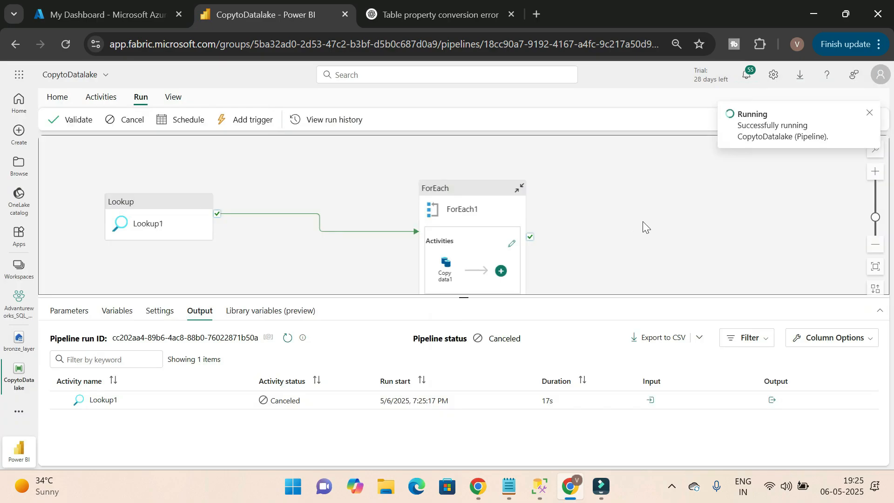
Step: Refresh the activity run list repeatedly while the new run progresses
drag(469, 298, 471, 250)
click(280, 358)
click(280, 291)
scroll(433, 354, down, 6)
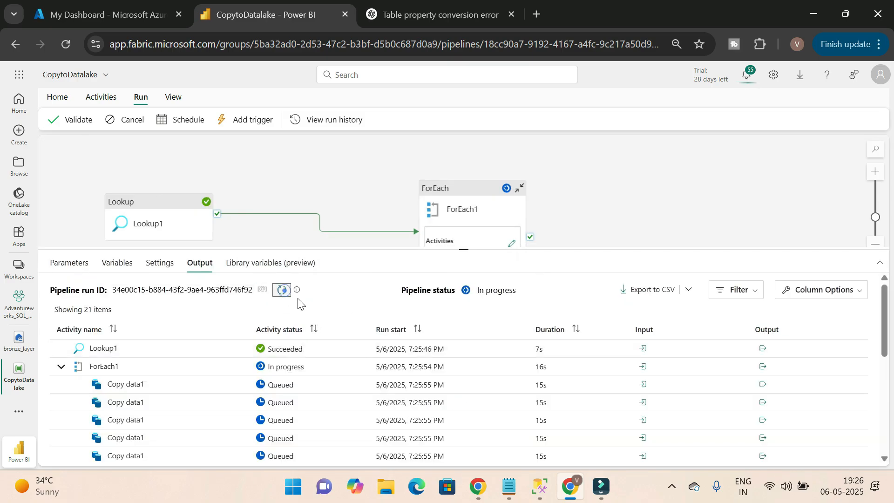
scroll(355, 379, down, 5)
scroll(355, 379, up, 5)
click(281, 289)
scroll(348, 381, down, 1)
scroll(347, 382, up, 2)
click(282, 289)
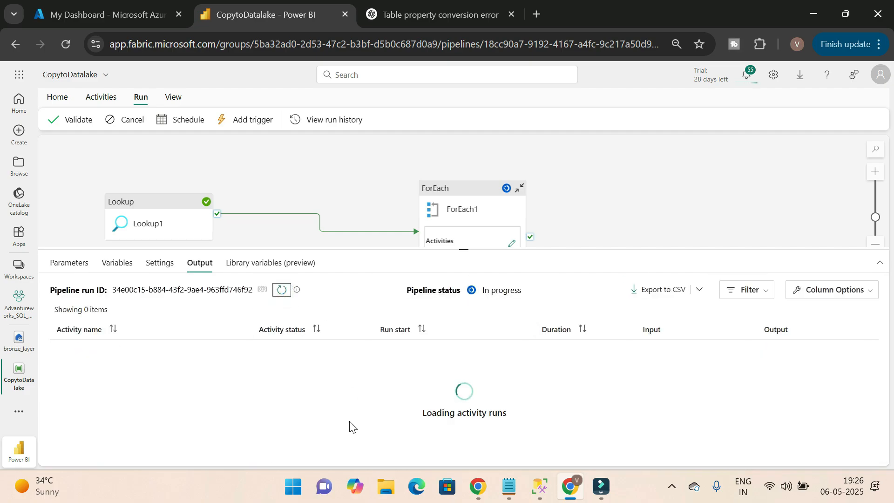
scroll(344, 385, down, 5)
scroll(344, 385, up, 5)
click(282, 290)
Step: Confirm every Copy data1 iteration succeeded and ForEach1's input shows ItemsCount 19
drag(463, 250, 464, 215)
scroll(325, 394, down, 5)
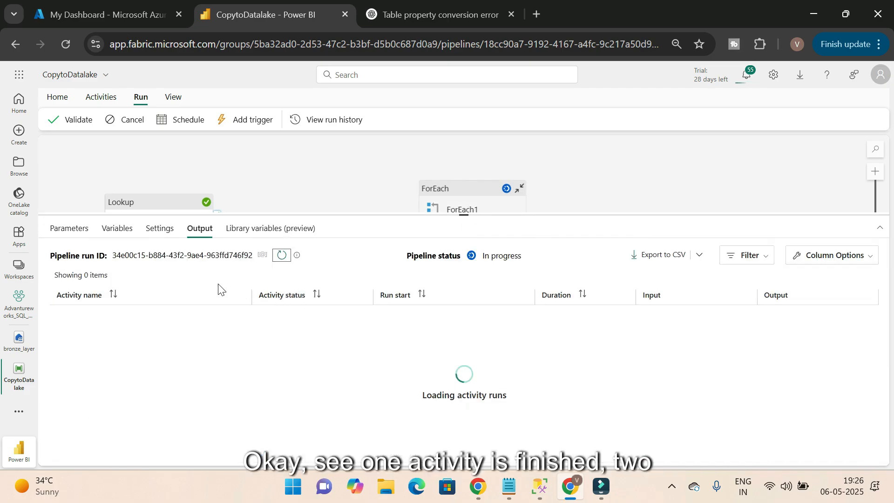
scroll(294, 375, down, 4)
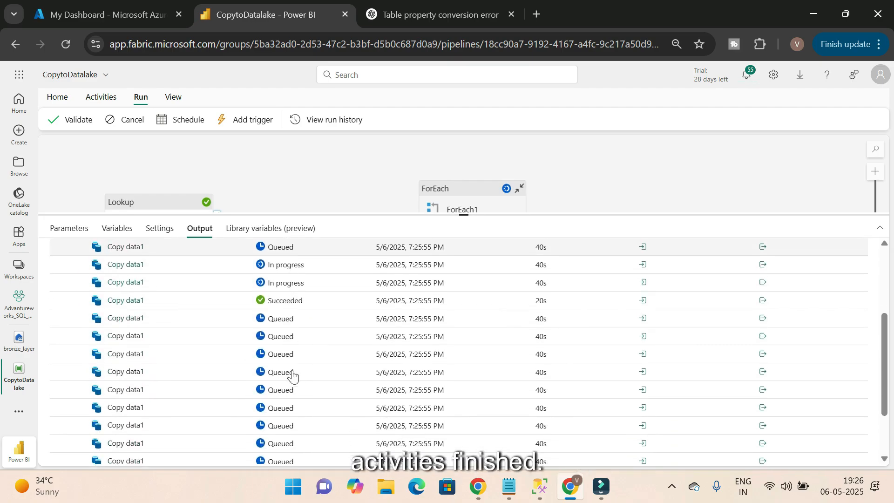
scroll(321, 363, down, 1)
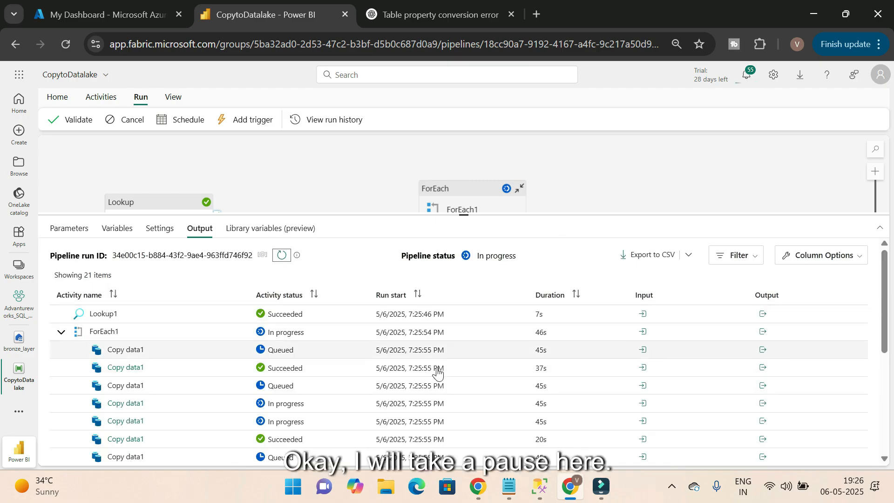
scroll(406, 377, down, 4)
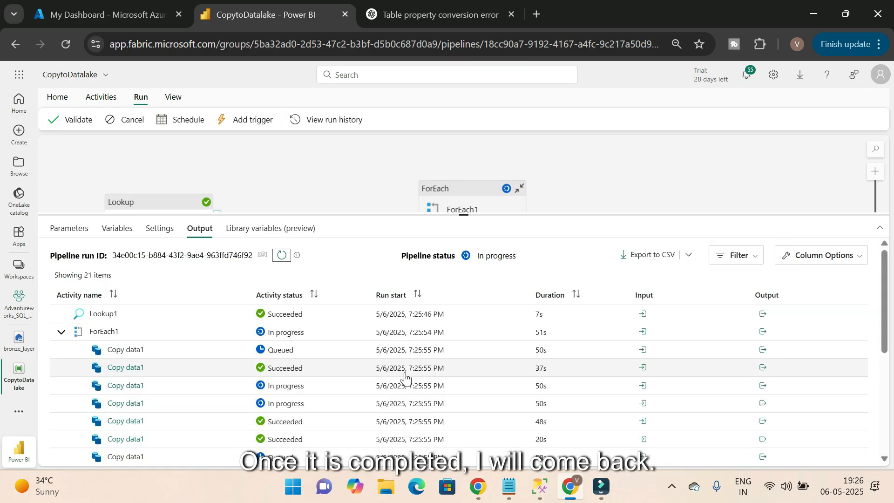
scroll(390, 366, down, 4)
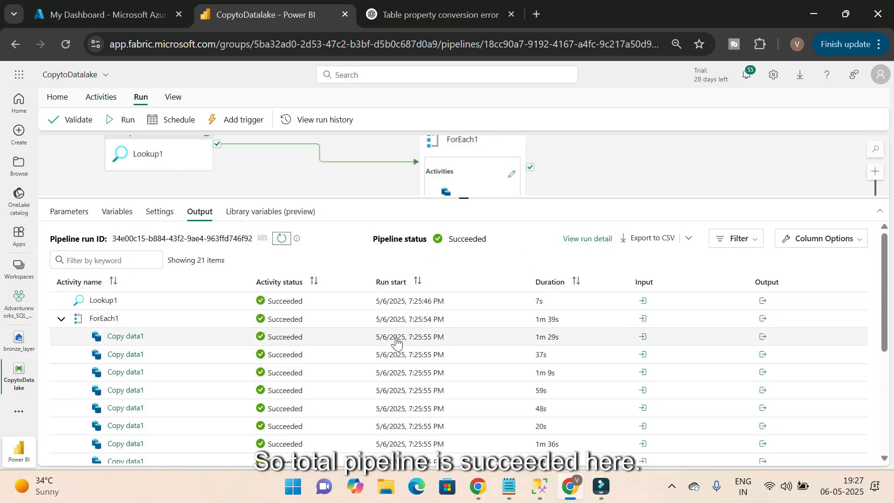
click(644, 320)
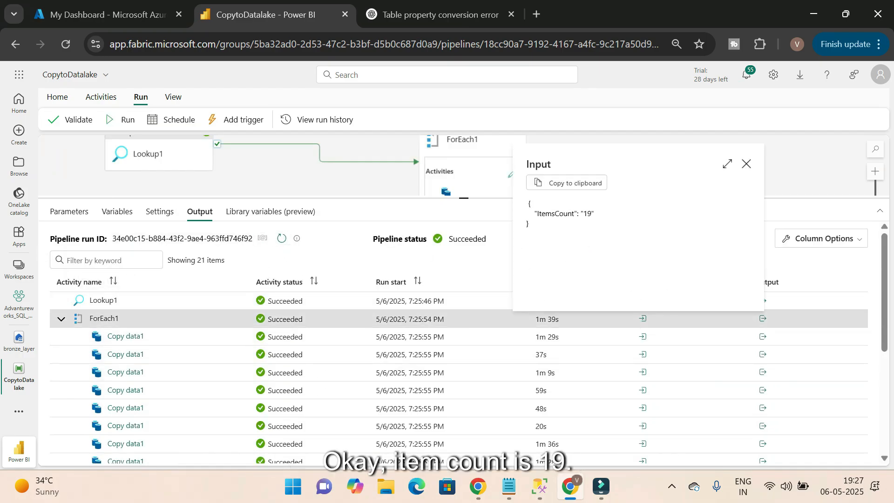
click(746, 164)
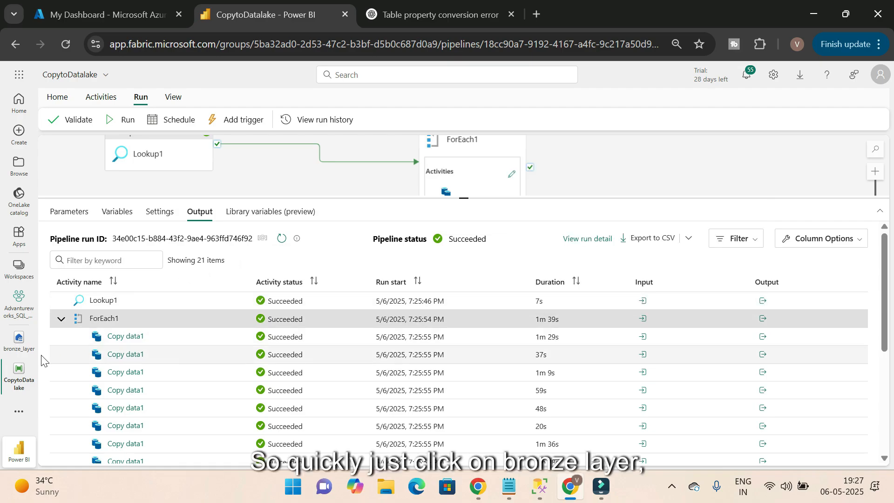
click(19, 340)
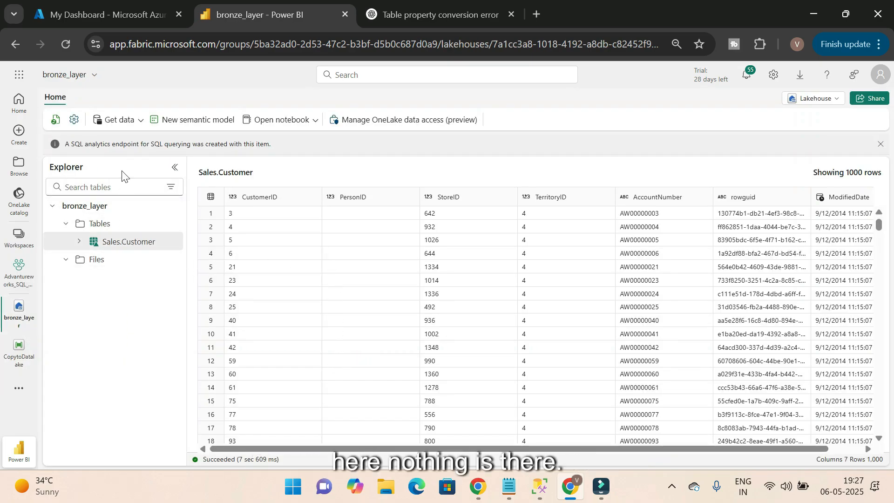
click(55, 120)
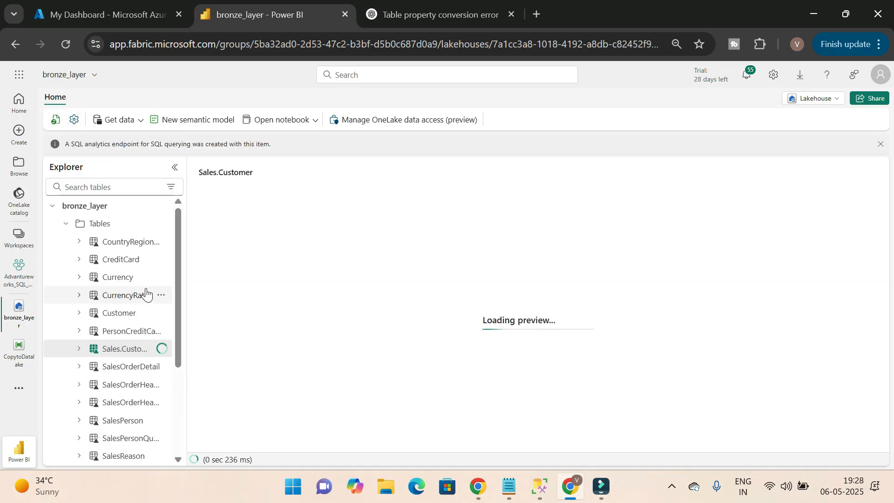
drag(187, 272, 285, 280)
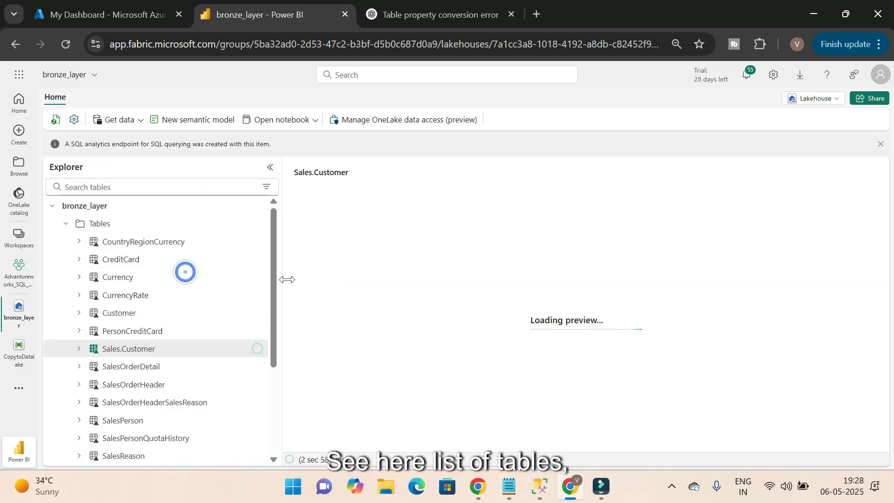
scroll(169, 293, down, 3)
scroll(196, 321, up, 4)
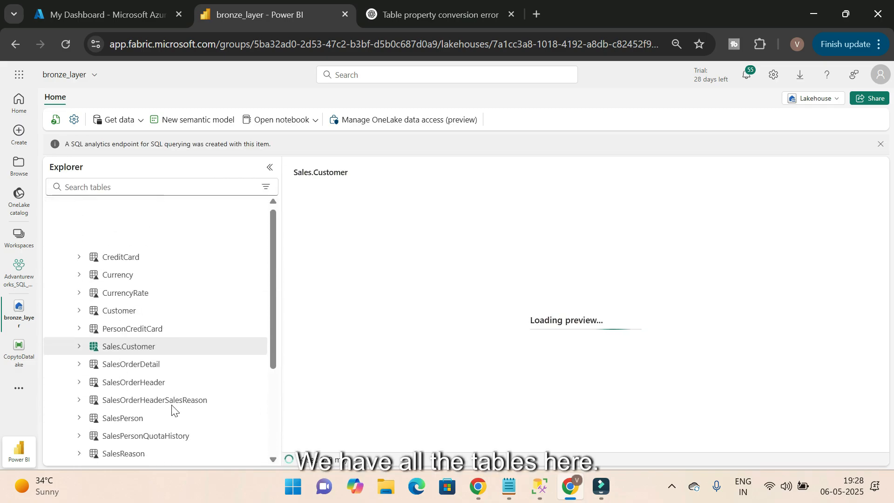
scroll(160, 279, down, 3)
scroll(139, 433, up, 4)
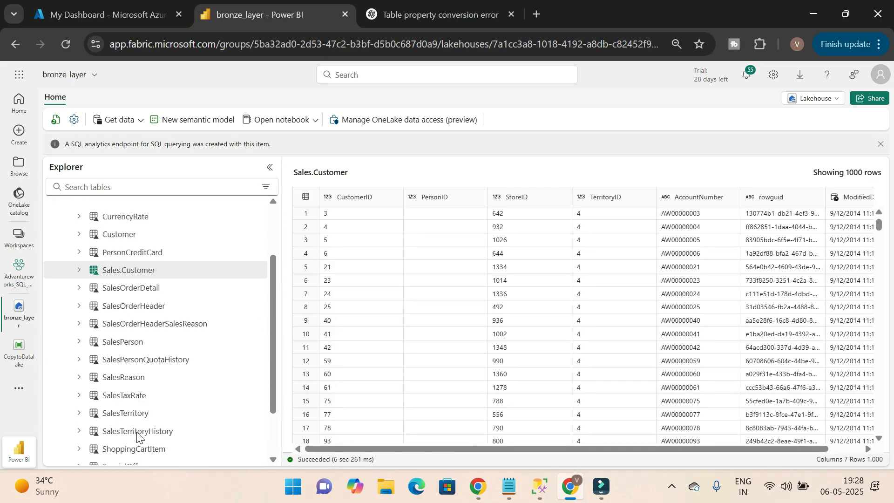
scroll(172, 279, down, 3)
scroll(169, 373, up, 4)
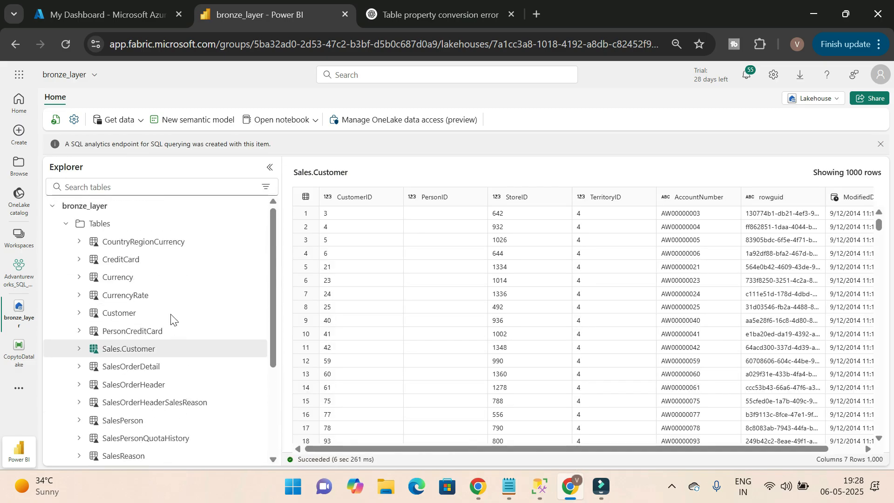
click(18, 349)
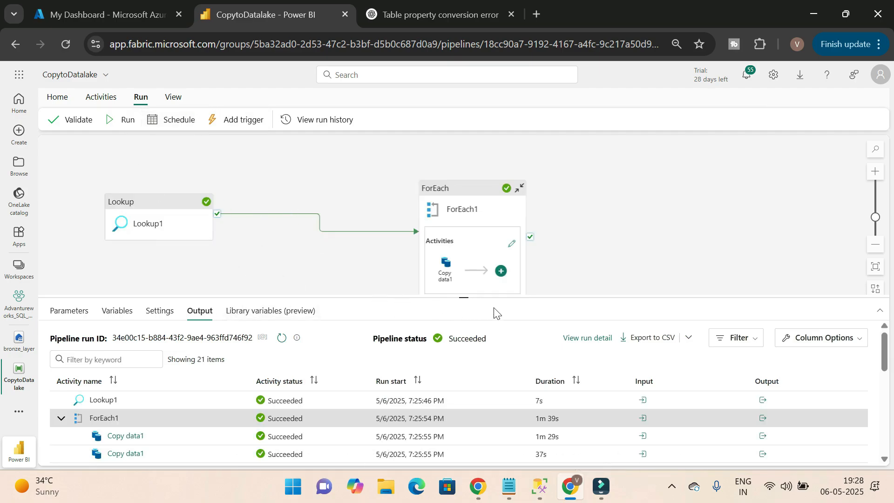
drag(466, 310, 468, 325)
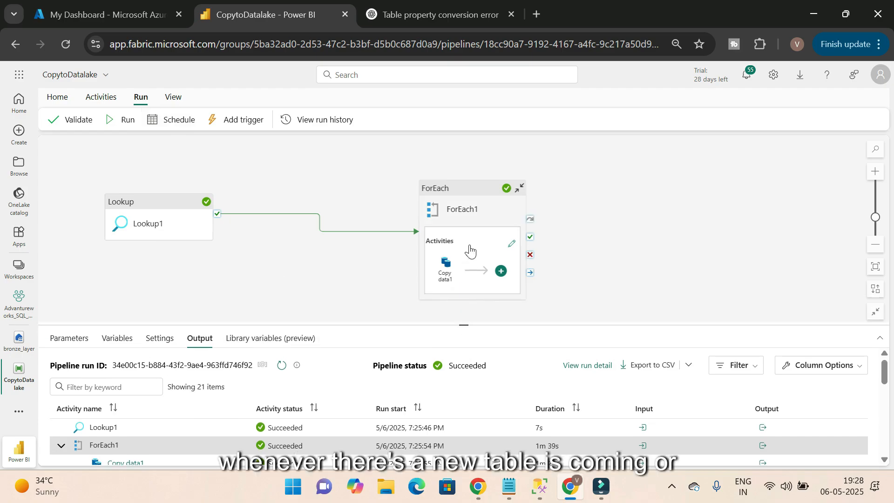
click(450, 266)
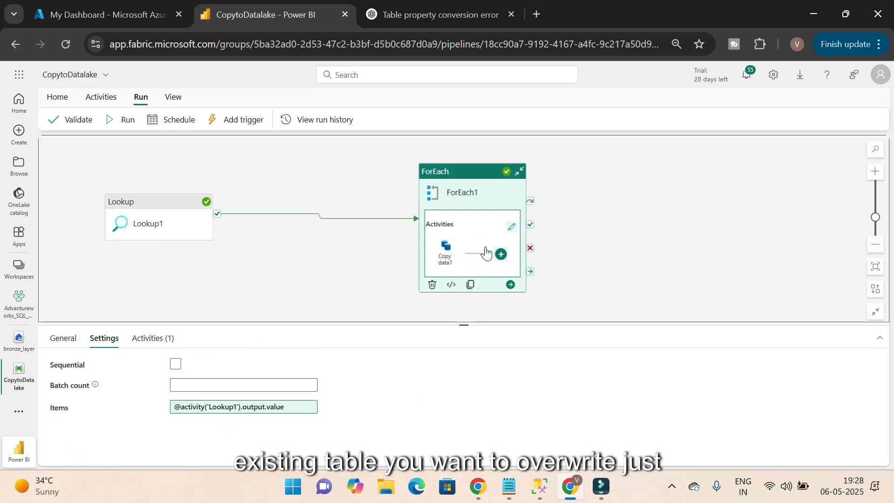
click(446, 249)
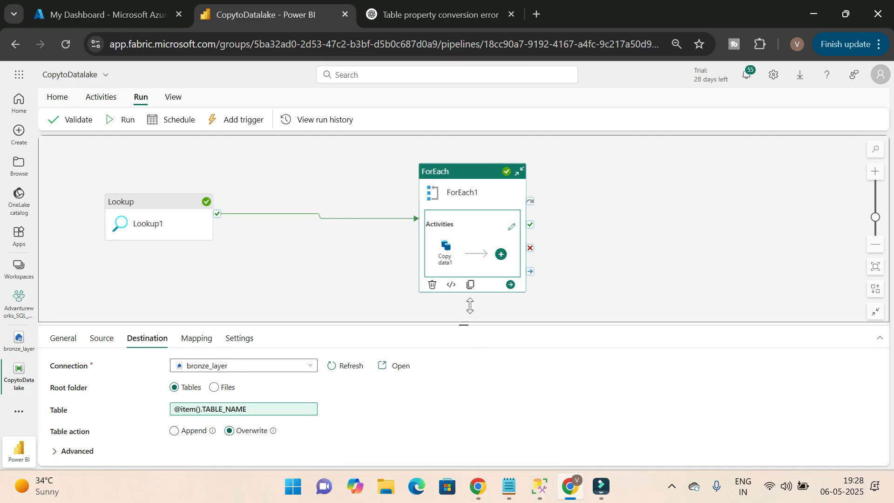
click(303, 271)
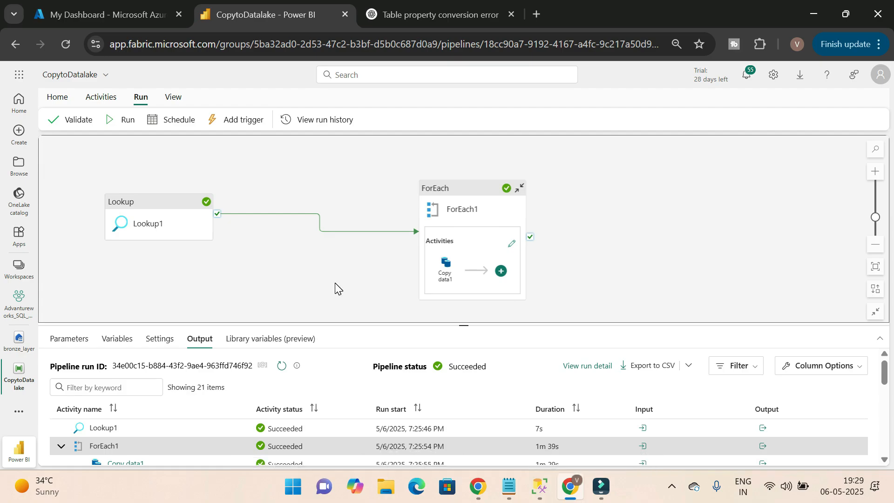
Step: Select Copy data1, enlarge the run output, and view then close ForEach1's output details
click(442, 287)
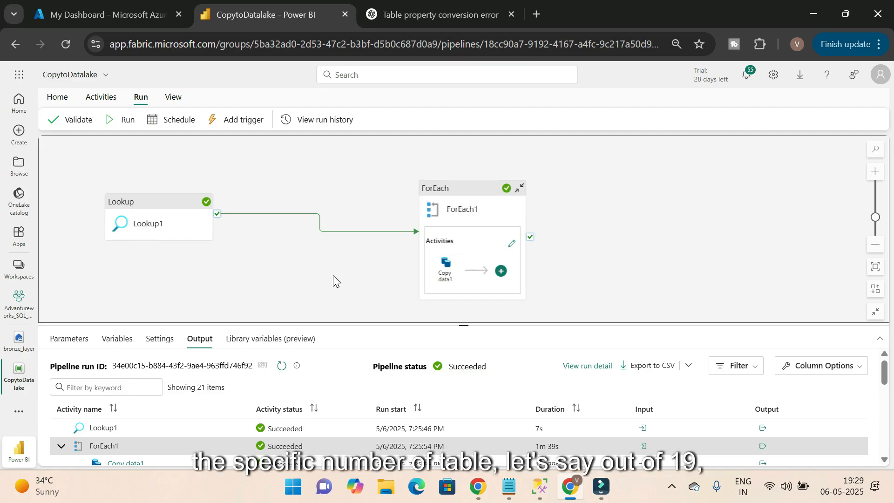
drag(471, 325, 481, 244)
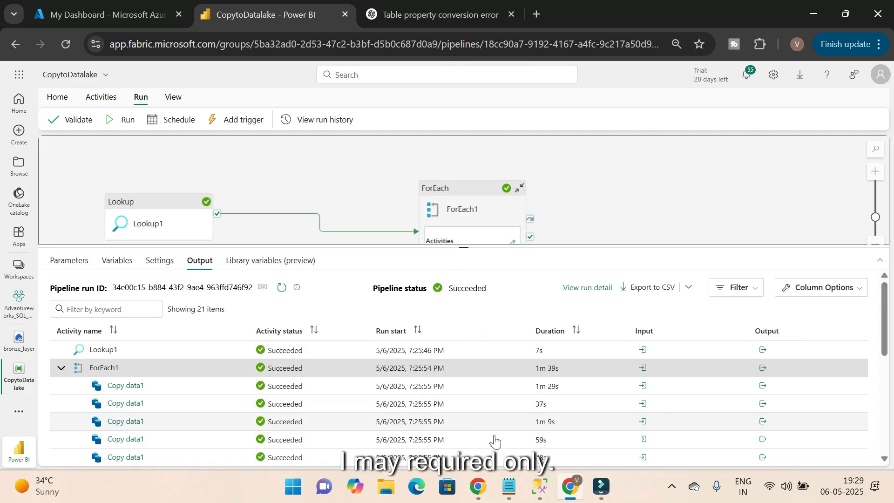
click(766, 371)
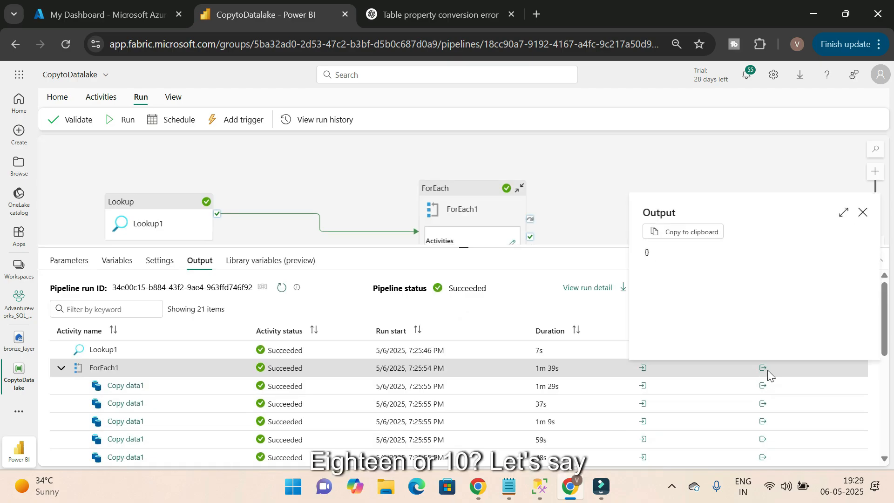
click(863, 212)
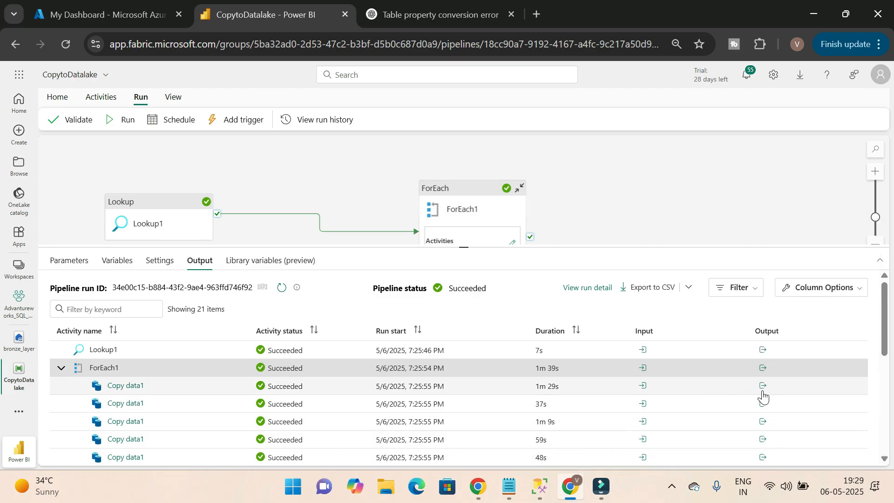
drag(466, 246, 484, 308)
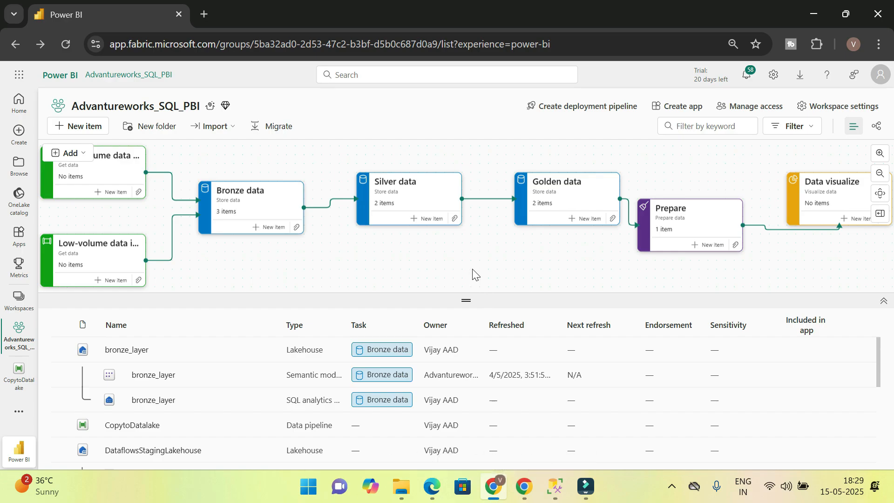
Step: Open CopytoDatalake and review Lookup1's Sales table-name query, cancelling without changes
click(146, 428)
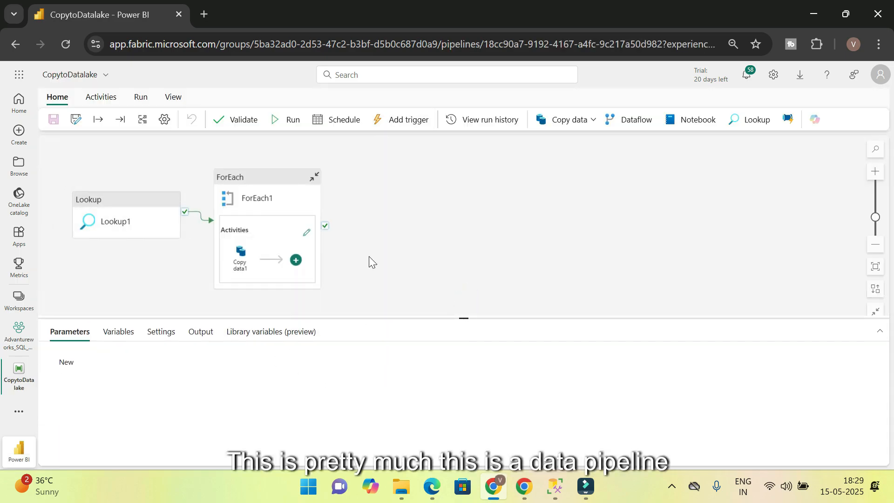
drag(282, 198, 353, 167)
click(129, 197)
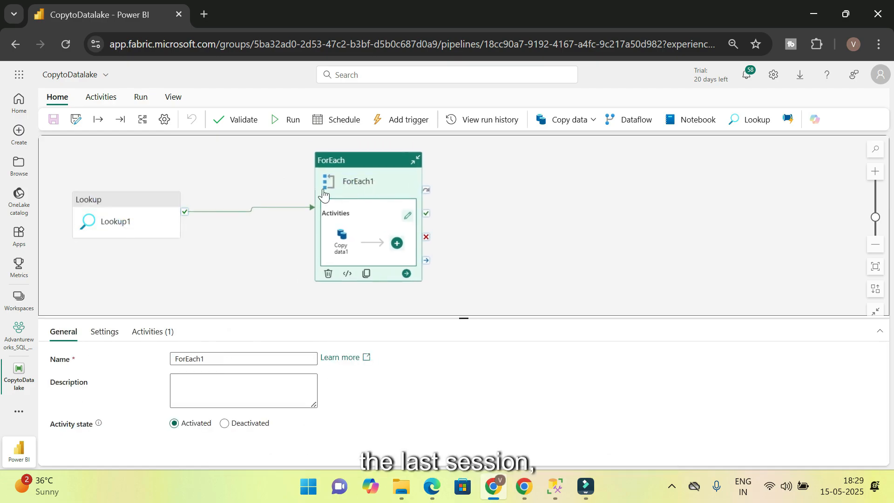
click(124, 214)
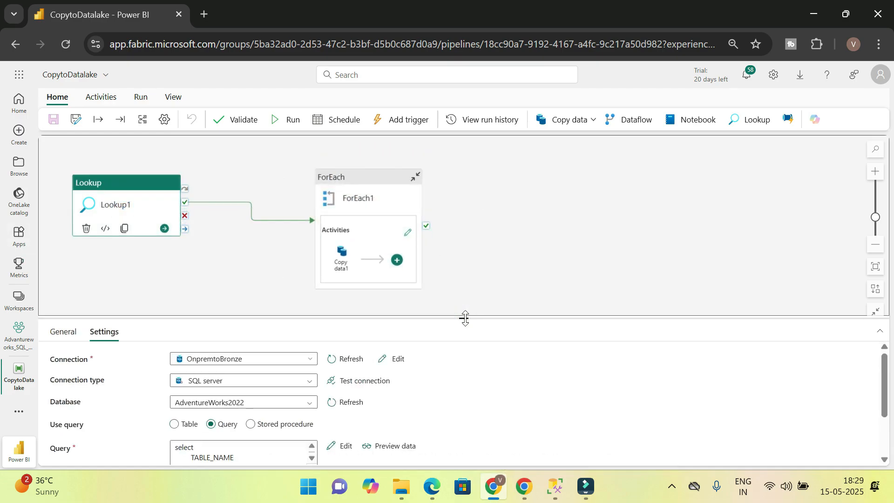
drag(467, 318, 465, 313)
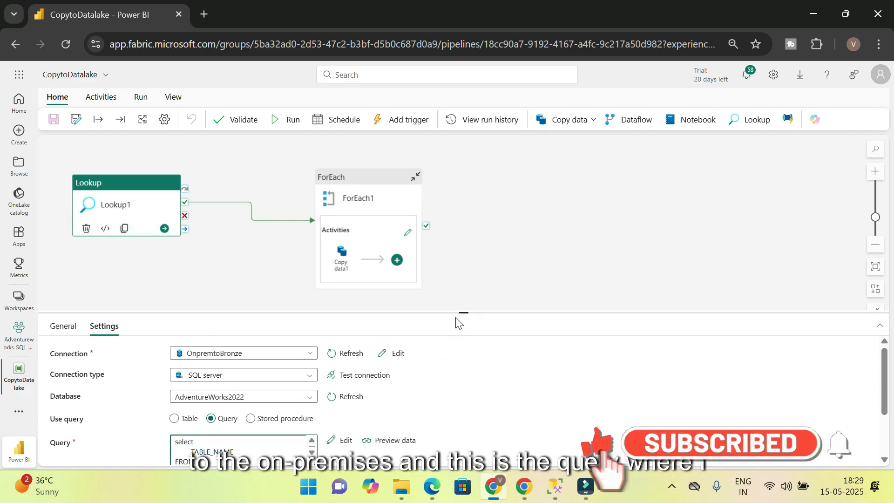
drag(461, 313, 462, 240)
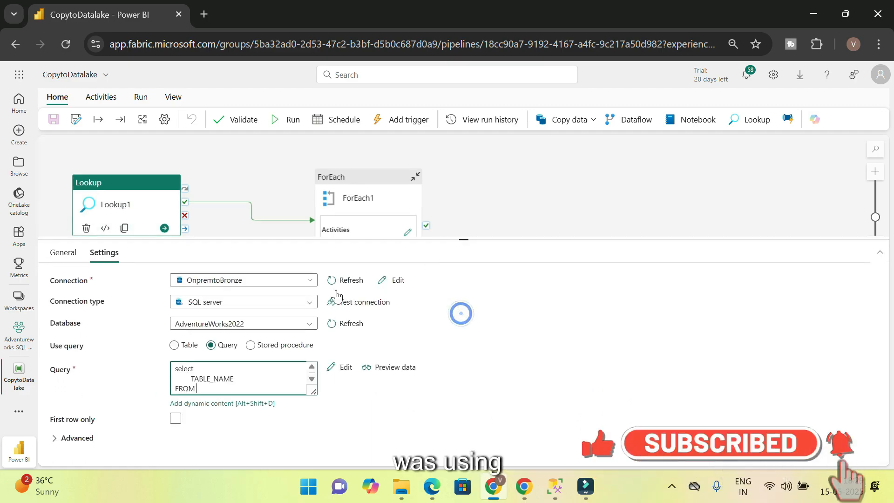
click(343, 367)
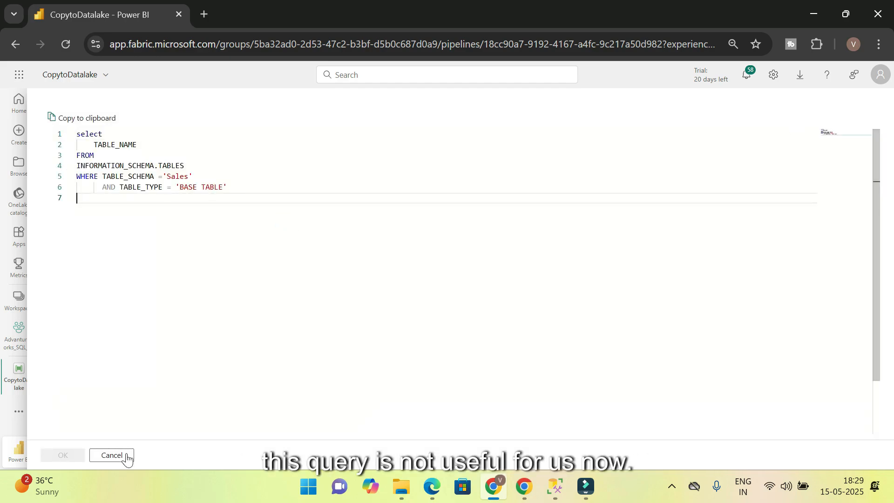
click(112, 455)
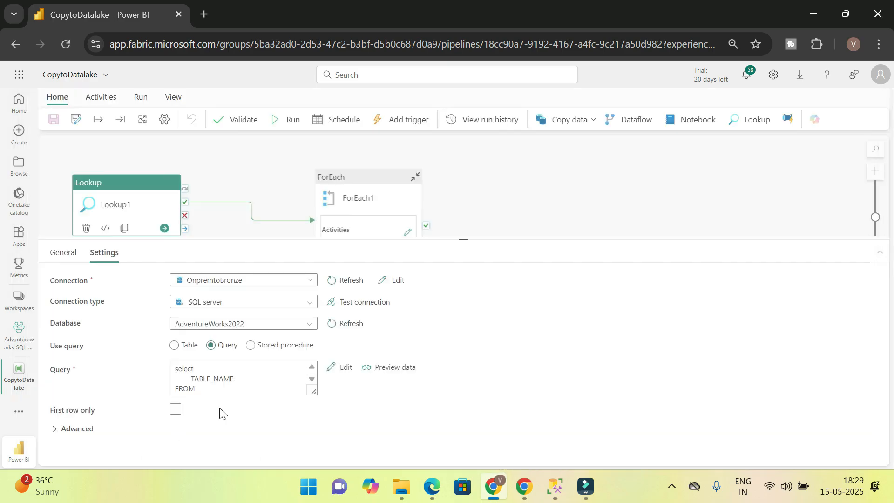
Step: Deactivate Lookup1 and inspect the source settings of Copy data1 inside ForEach1
right_click(129, 206)
click(167, 238)
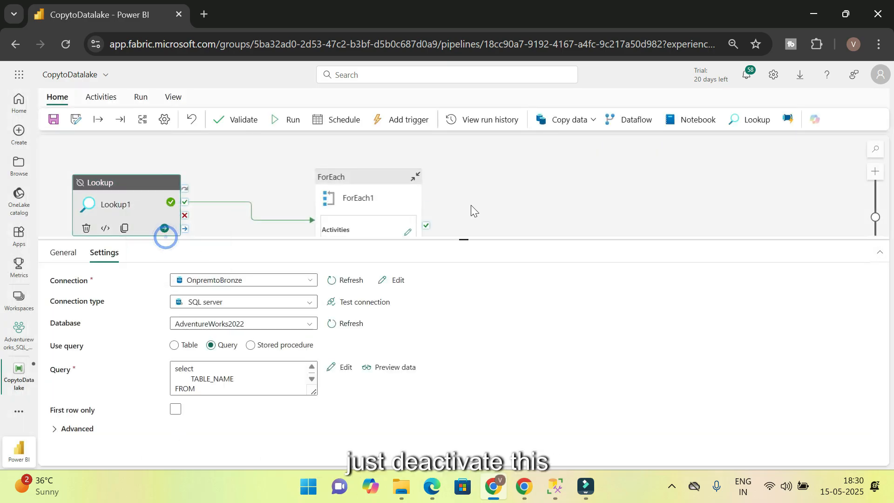
double_click(377, 192)
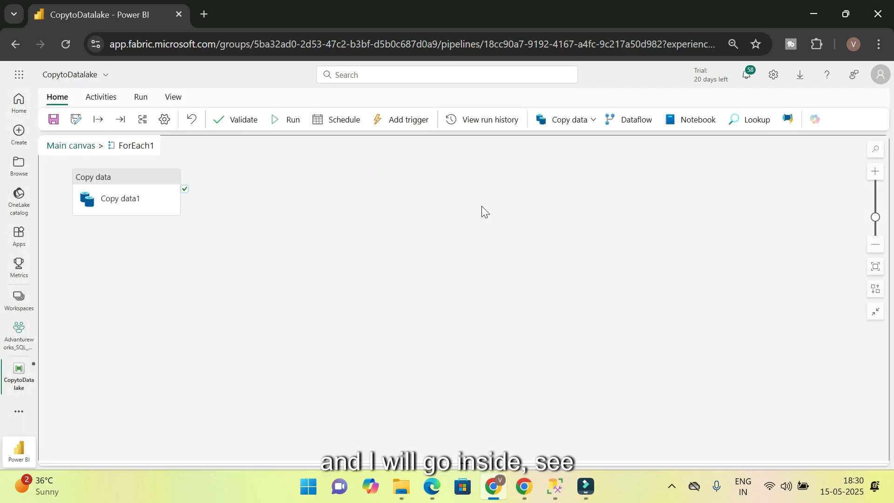
click(104, 255)
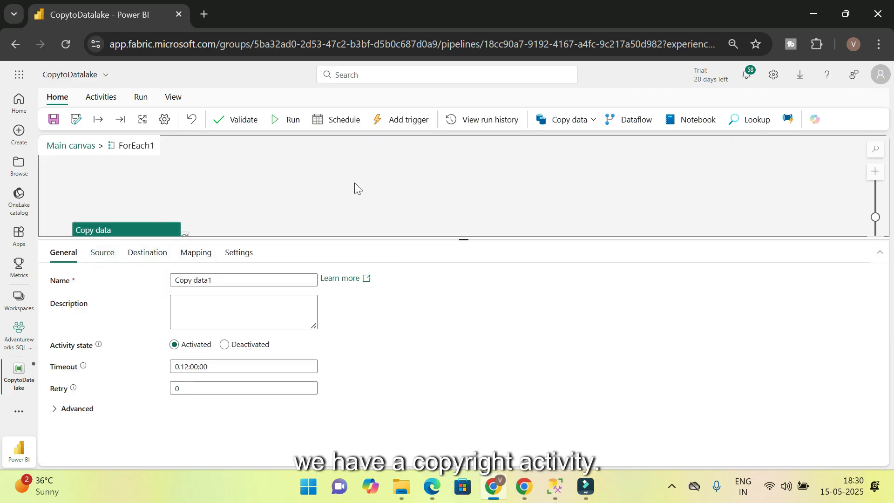
click(114, 254)
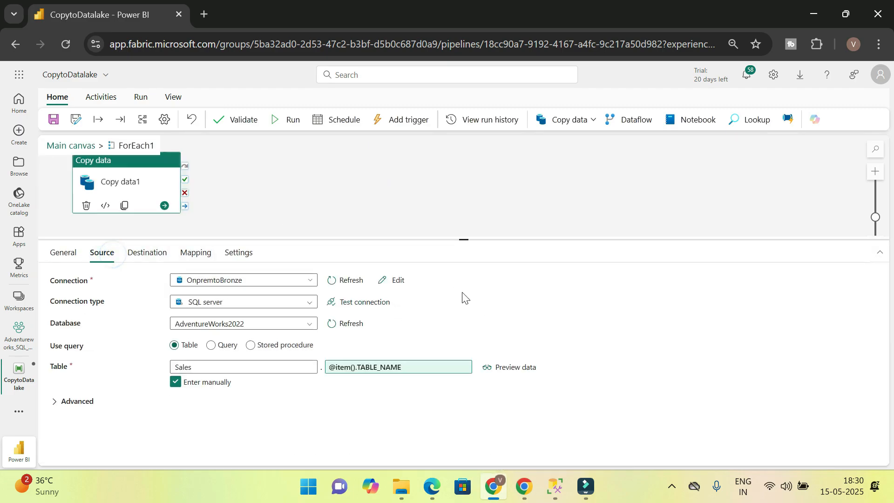
click(253, 208)
click(128, 182)
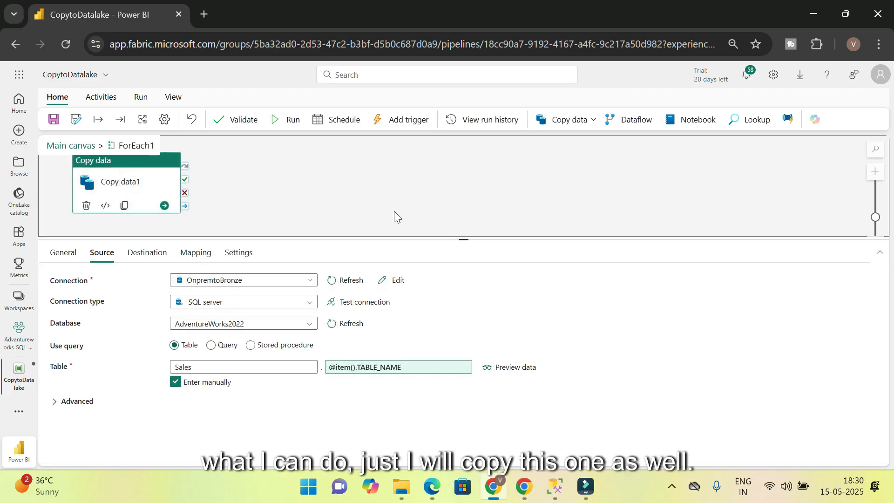
scroll(323, 197, up, 3)
click(74, 147)
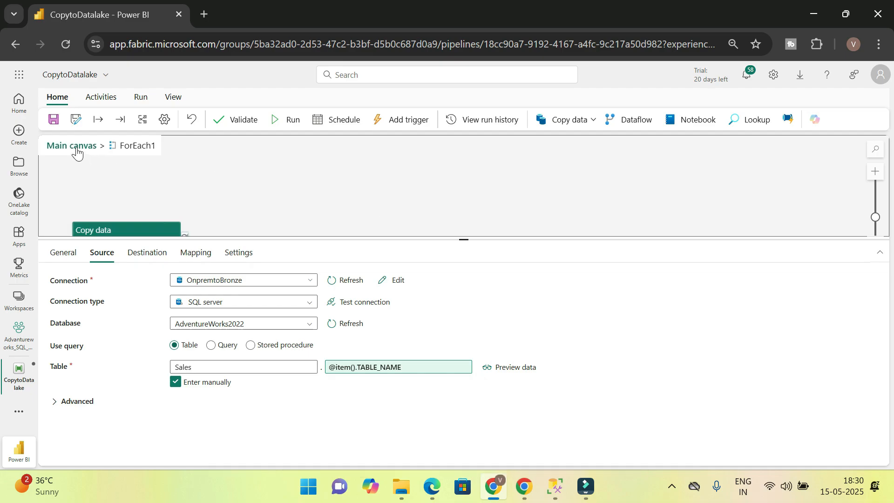
Step: Deactivate ForEach1 and paste the copied activity onto the canvas as Copy data1_copy1
right_click(374, 188)
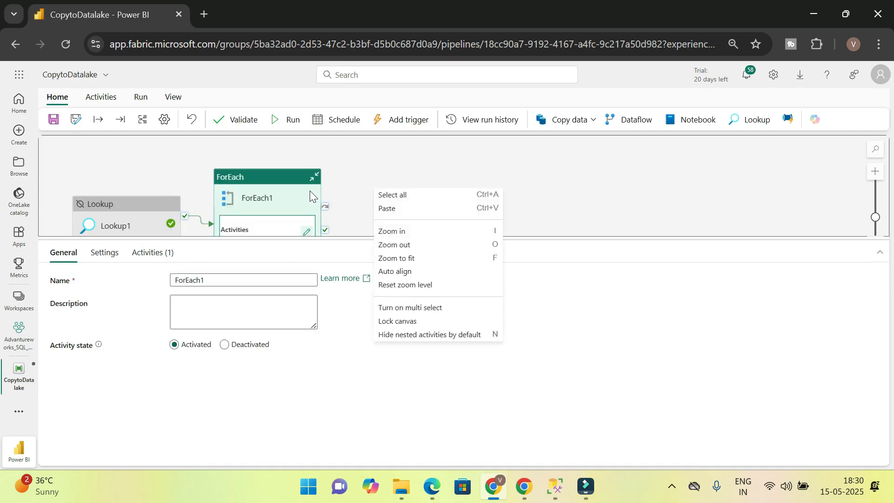
click(352, 214)
drag(464, 238, 464, 337)
right_click(258, 199)
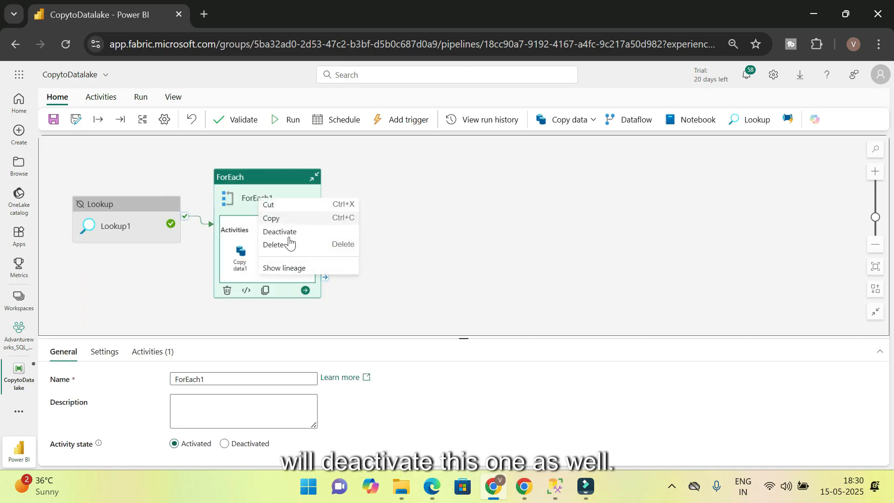
click(284, 232)
click(417, 247)
key(ctrl+v)
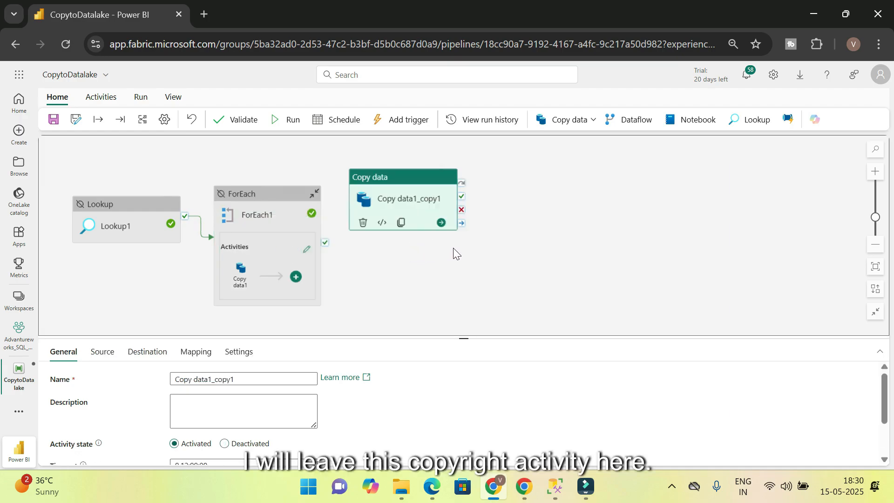
click(457, 249)
drag(464, 338, 469, 311)
Step: Add a pipeline variable named listoftable of type Array
click(118, 325)
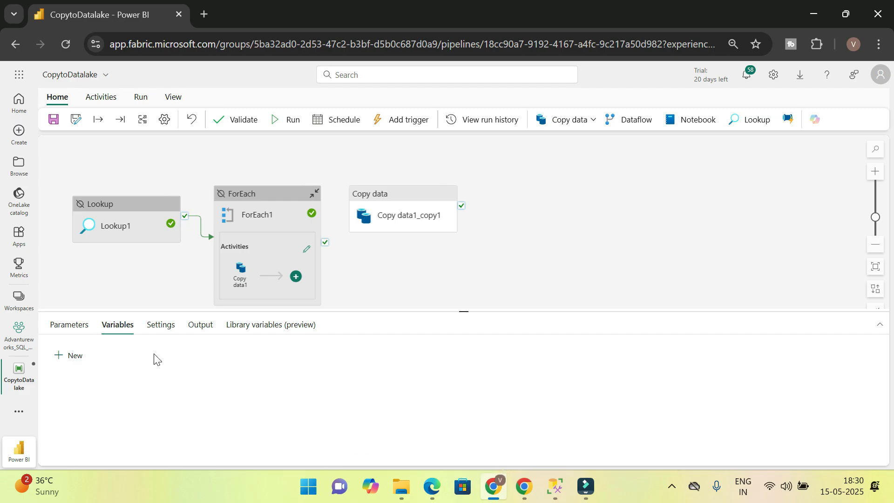
click(74, 357)
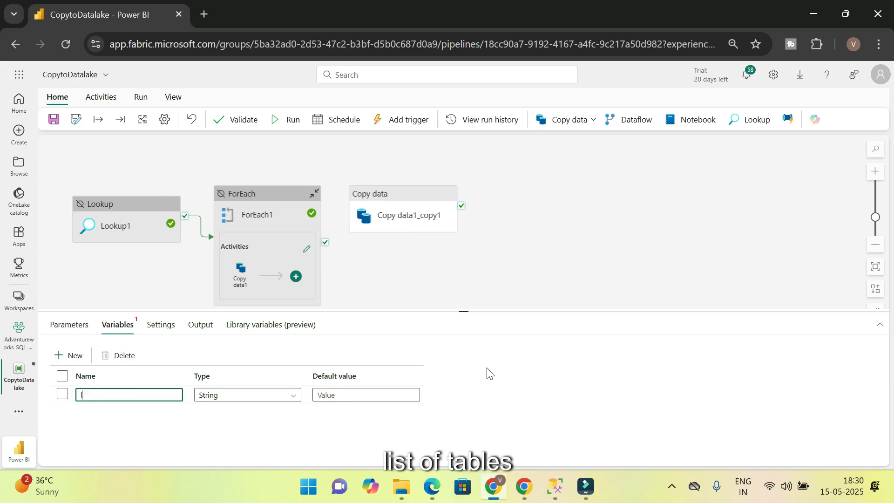
text(listoftable)
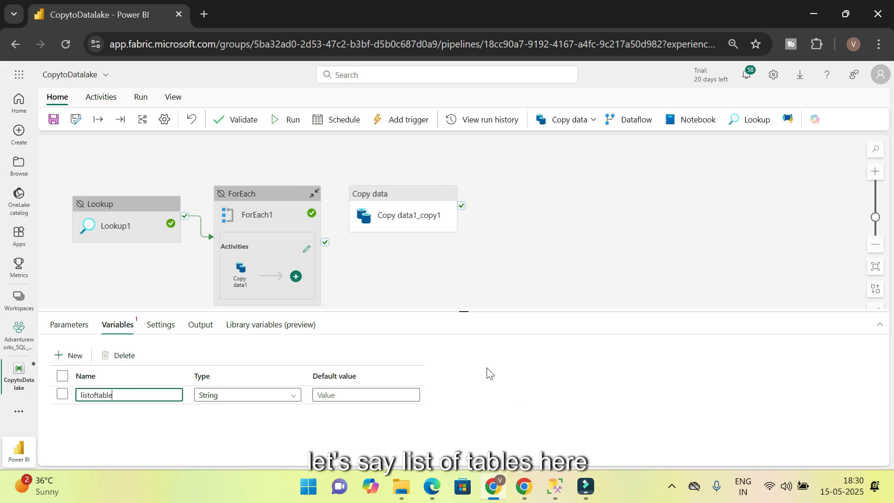
click(269, 395)
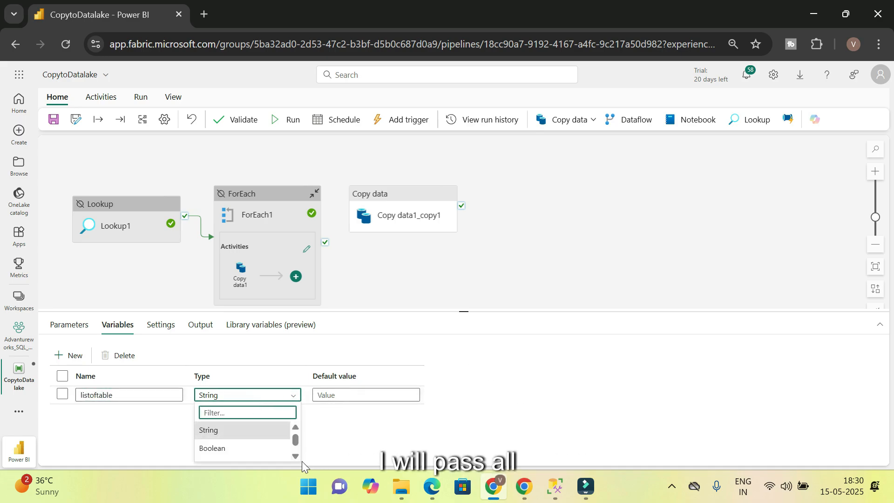
scroll(247, 444, down, 2)
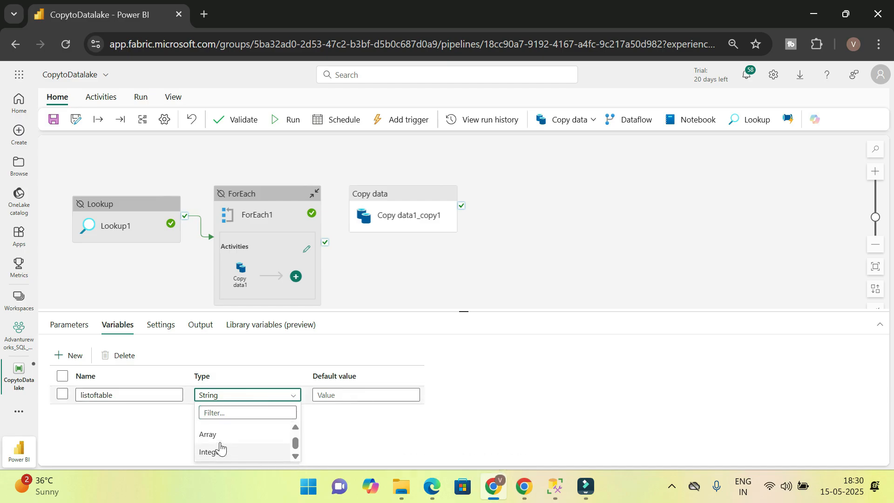
click(278, 431)
click(349, 395)
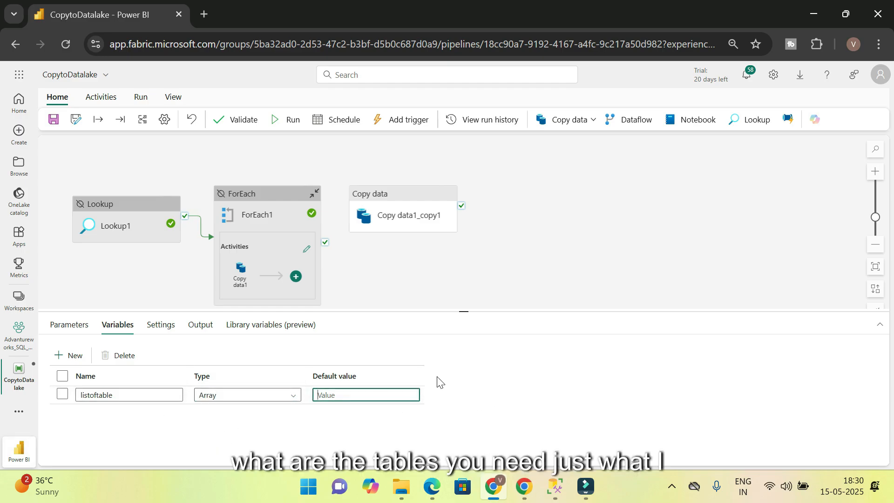
Step: Copy the bracketed list of Sales table names from SQL Server Management Studio
click(554, 479)
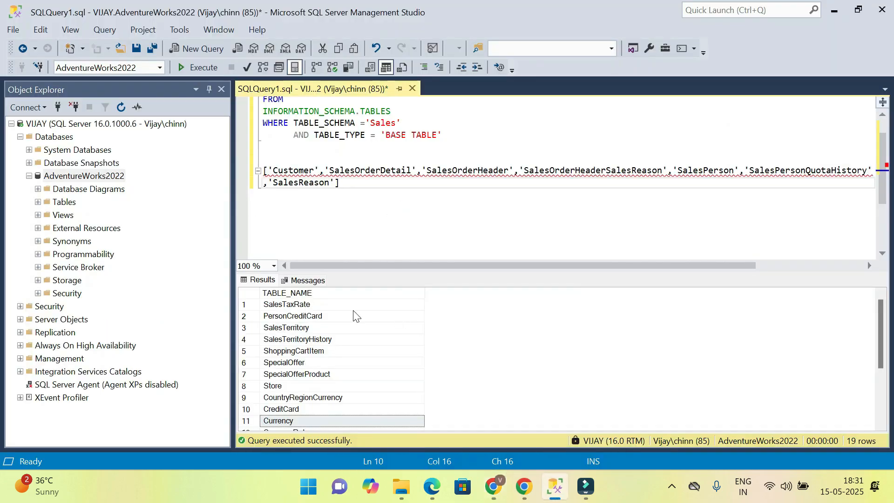
scroll(340, 364, down, 3)
scroll(338, 352, up, 3)
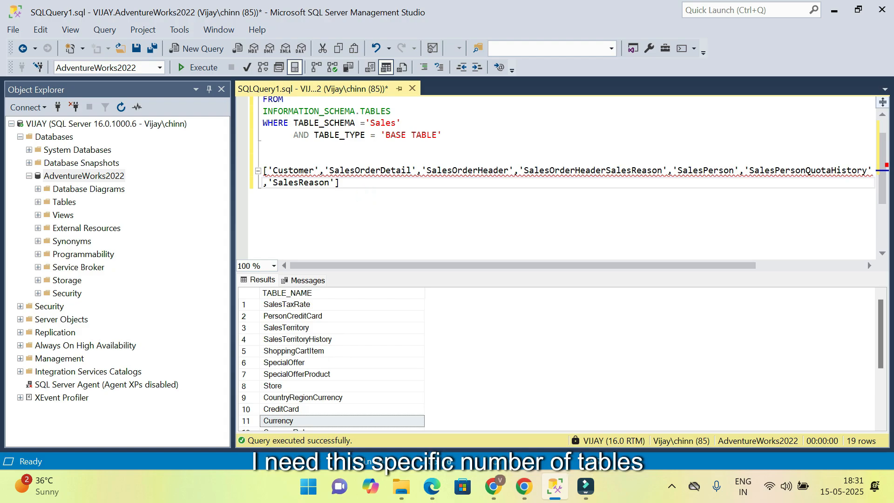
drag(342, 184, 264, 171)
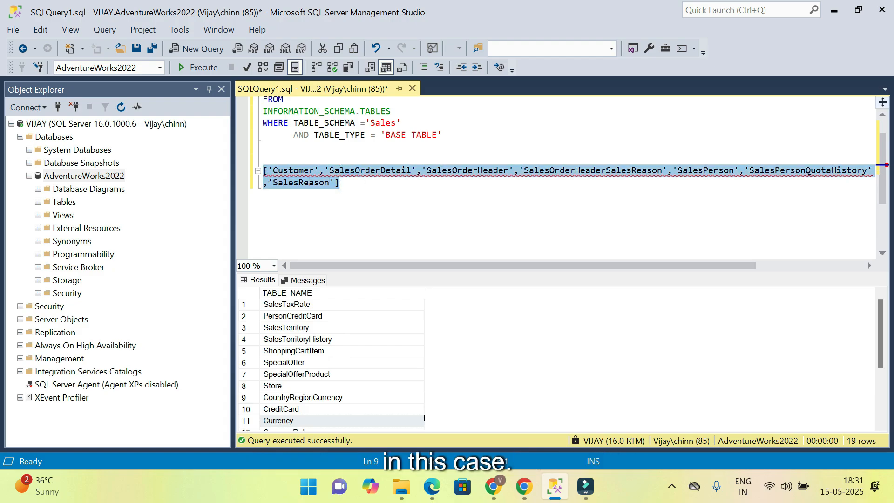
key(alt+Tab)
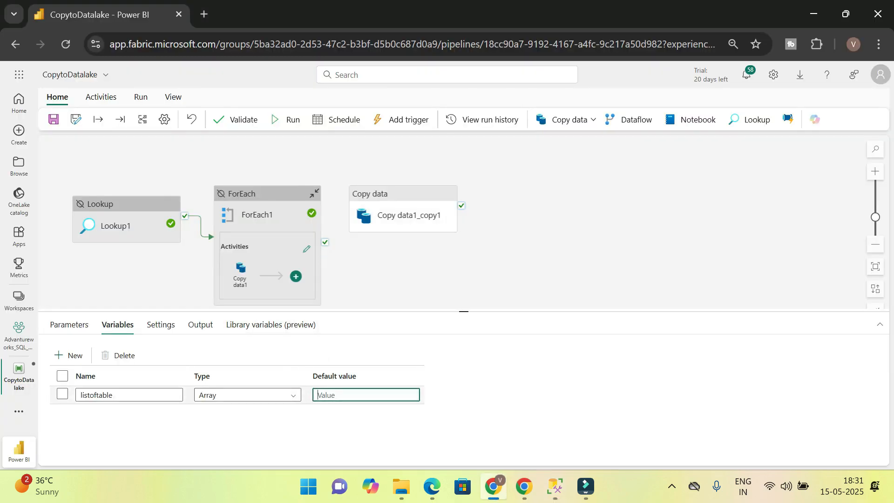
key(ctrl+v)
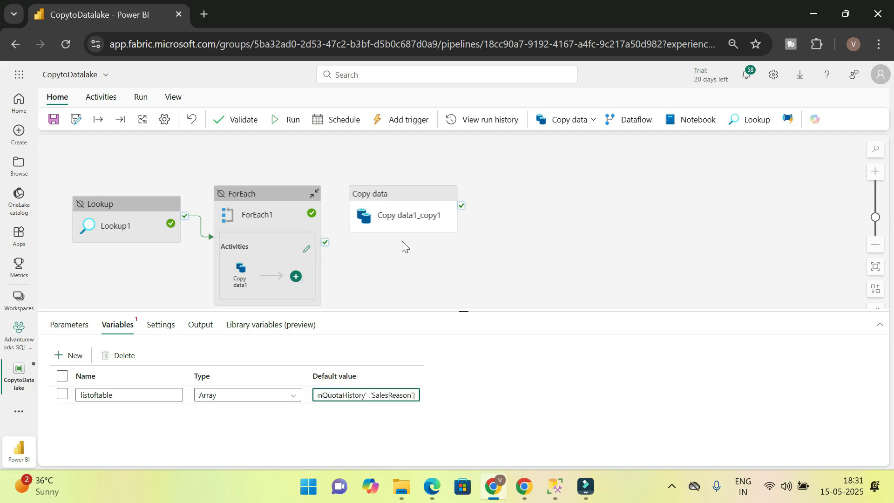
click(393, 224)
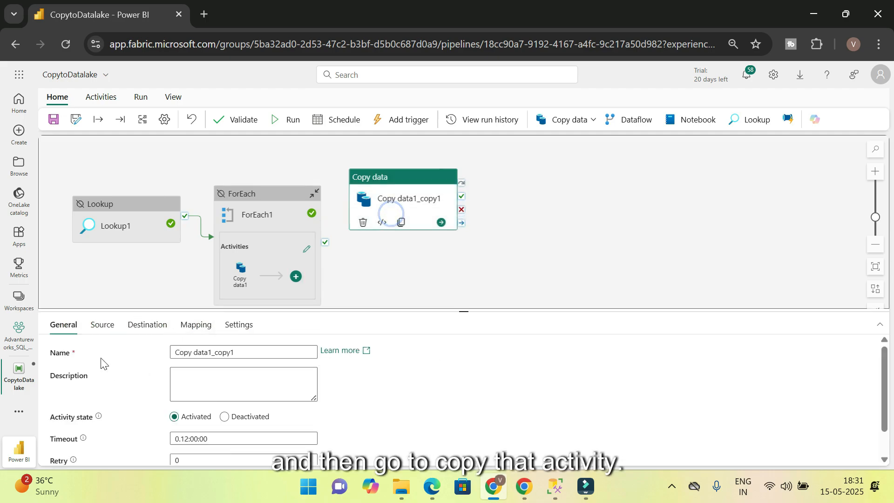
click(102, 325)
drag(463, 311, 463, 270)
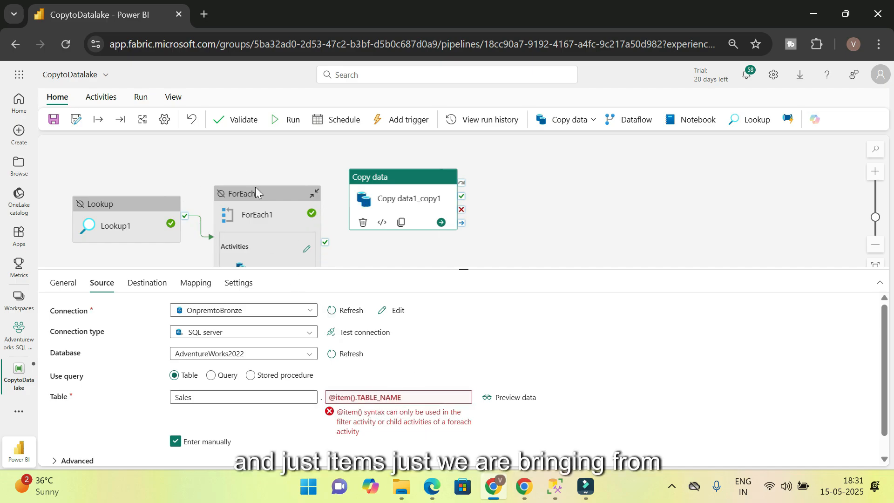
click(465, 397)
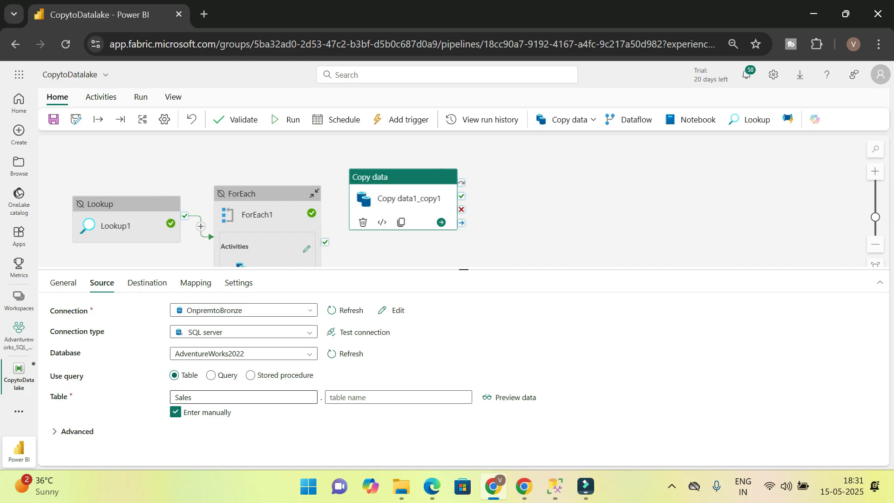
click(363, 397)
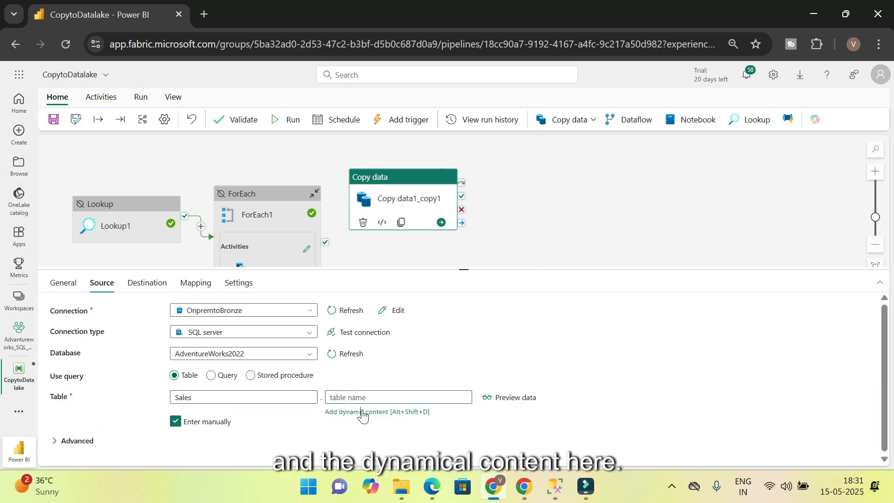
click(361, 410)
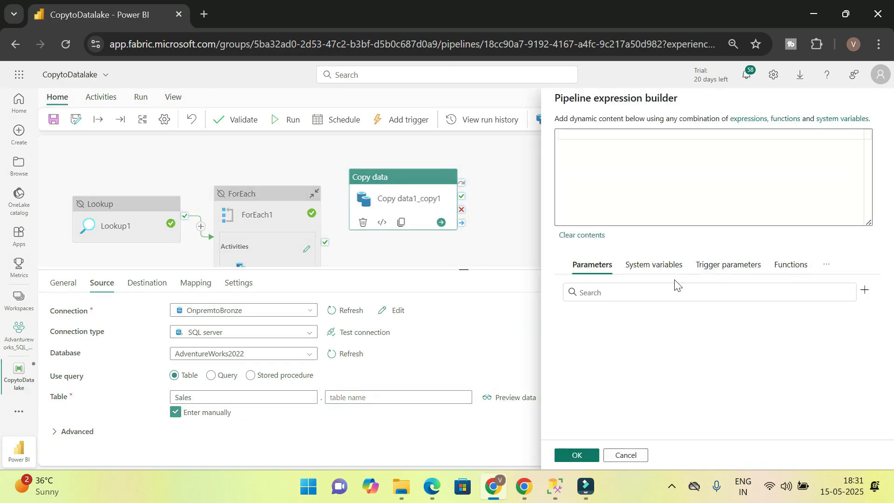
click(654, 265)
click(825, 265)
click(740, 291)
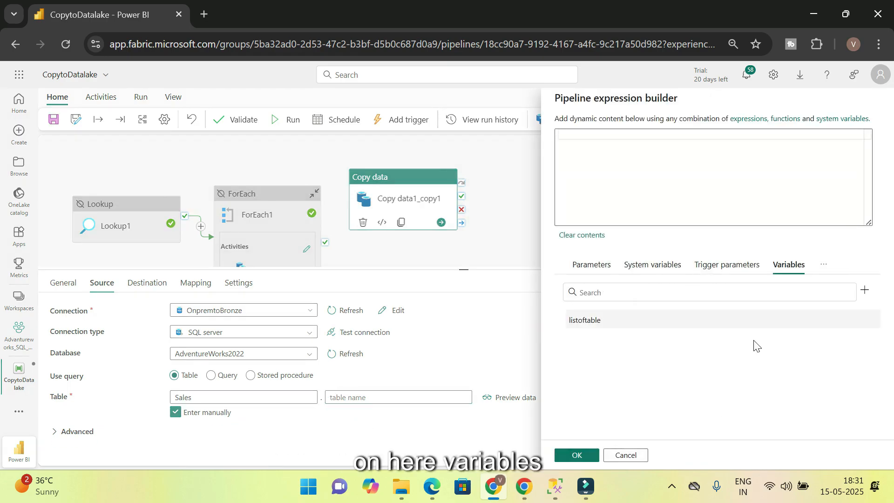
click(598, 321)
click(592, 456)
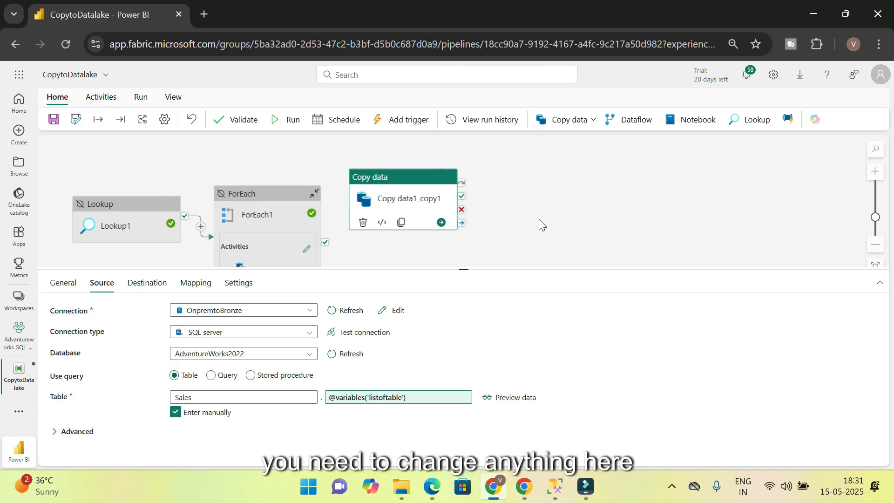
Step: Check the listoftable variable at pipeline level and return to the copy activity's source settings
drag(464, 269, 467, 289)
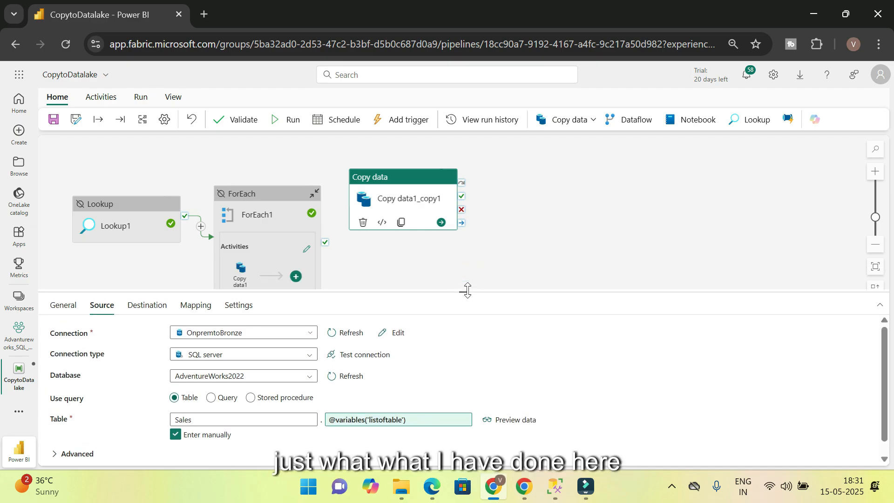
click(548, 239)
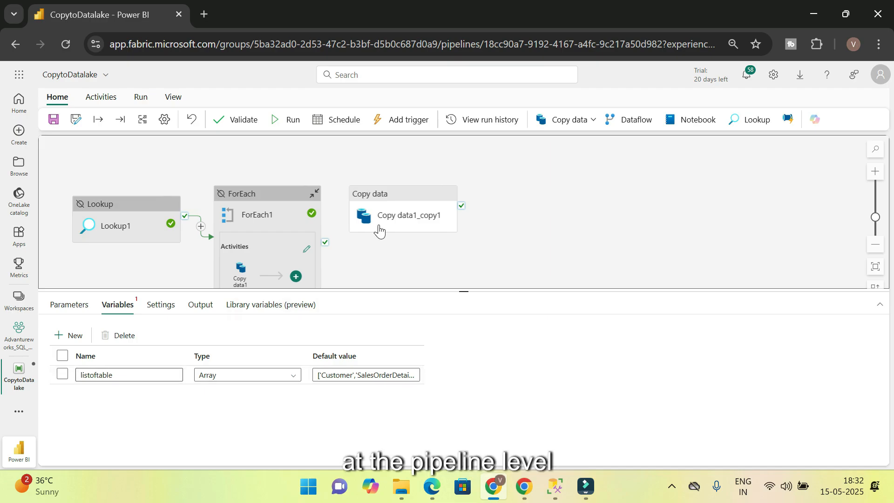
click(412, 199)
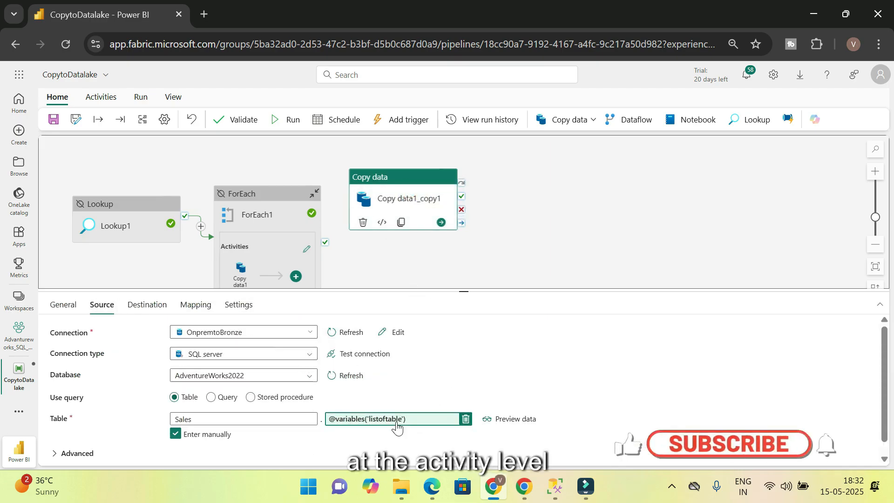
click(445, 253)
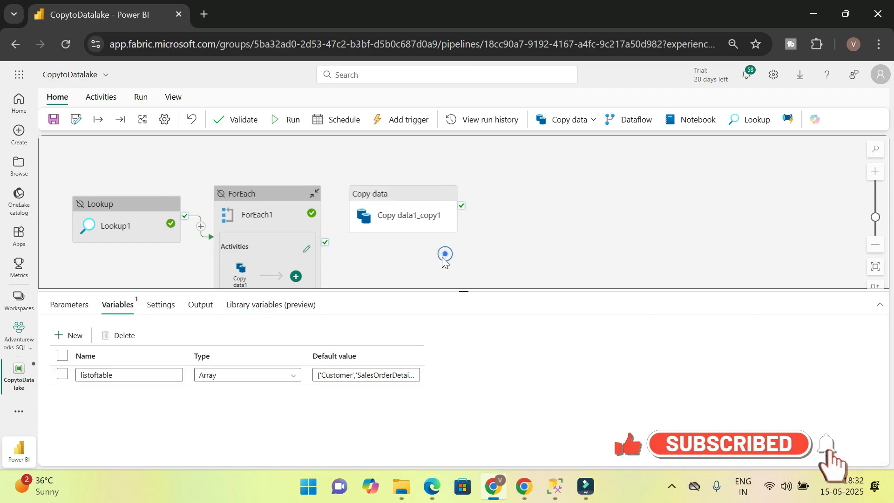
click(397, 221)
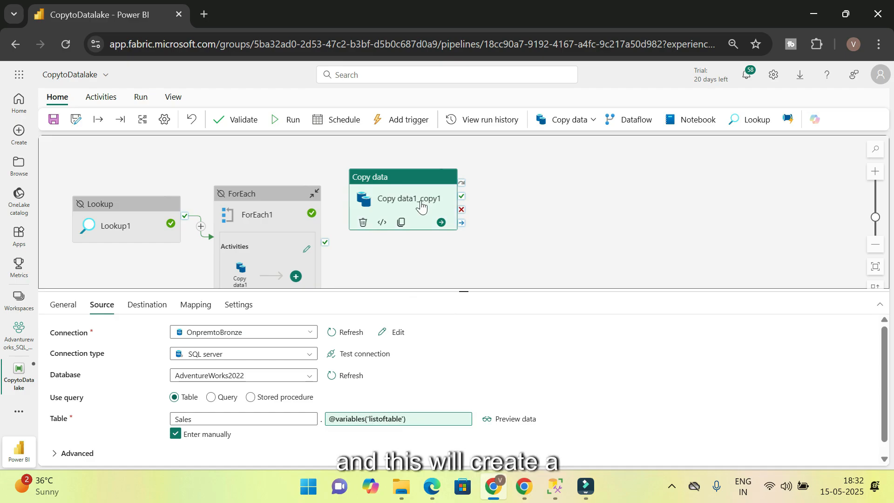
click(146, 305)
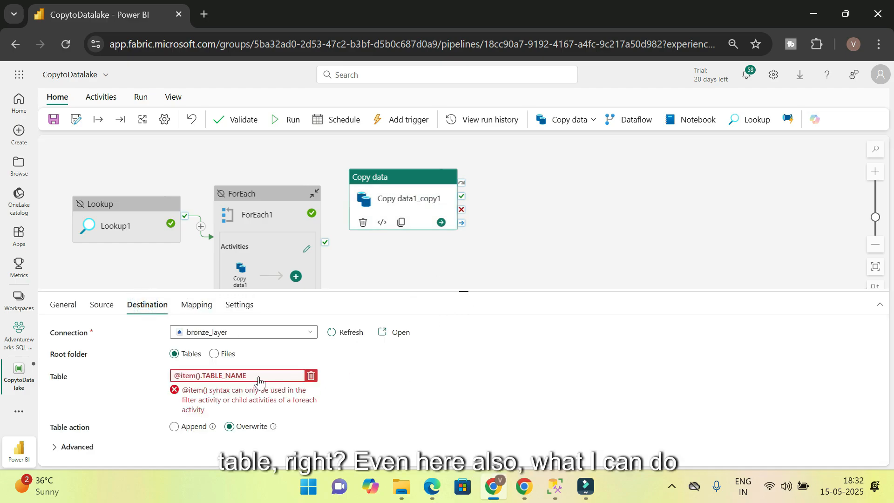
click(311, 375)
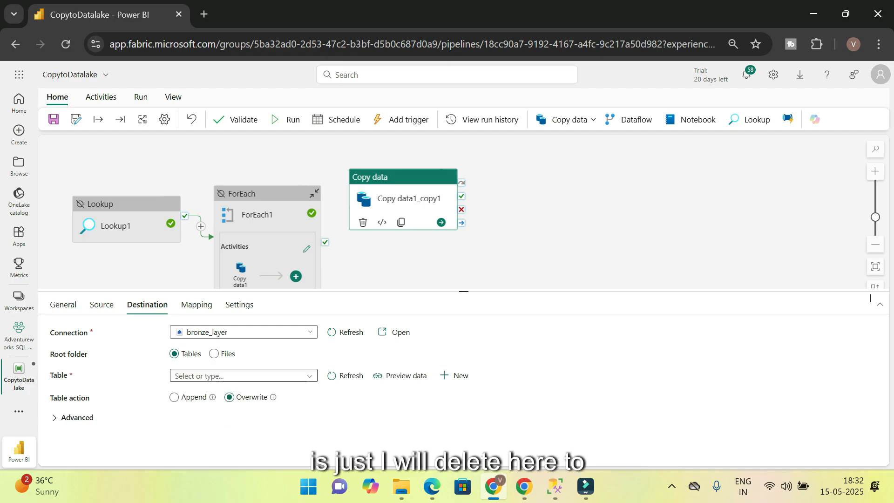
click(235, 391)
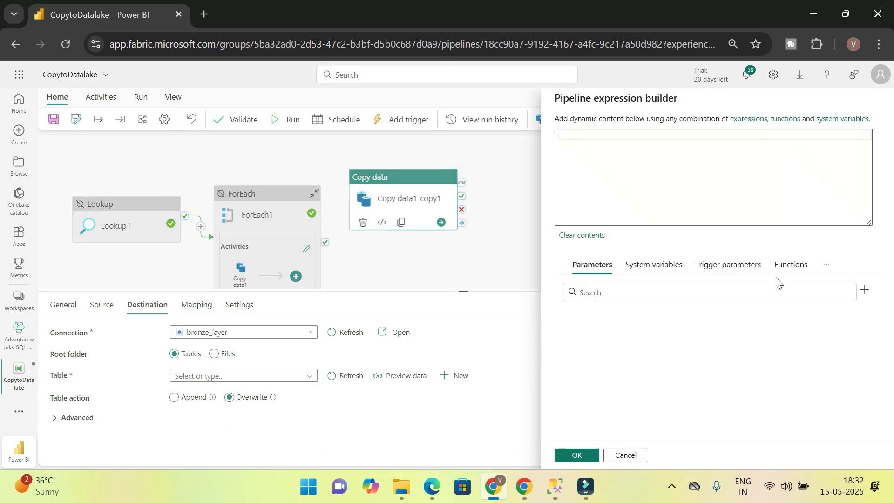
click(828, 269)
click(787, 293)
click(575, 321)
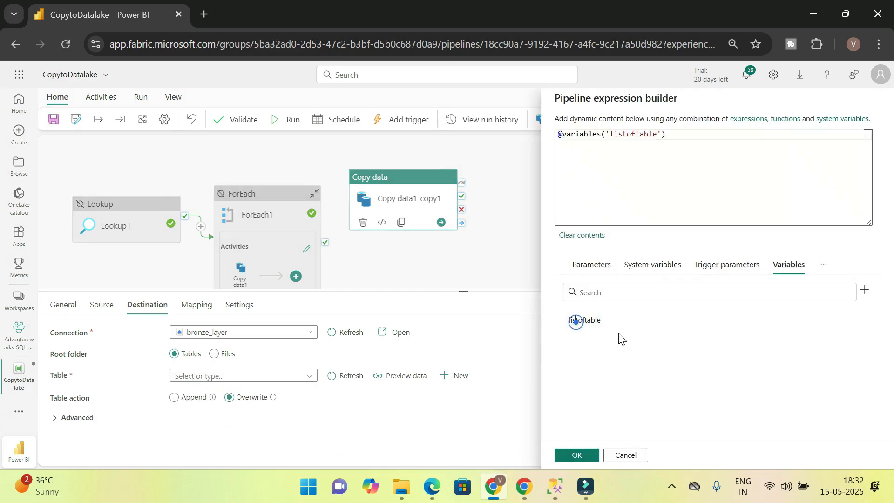
click(583, 322)
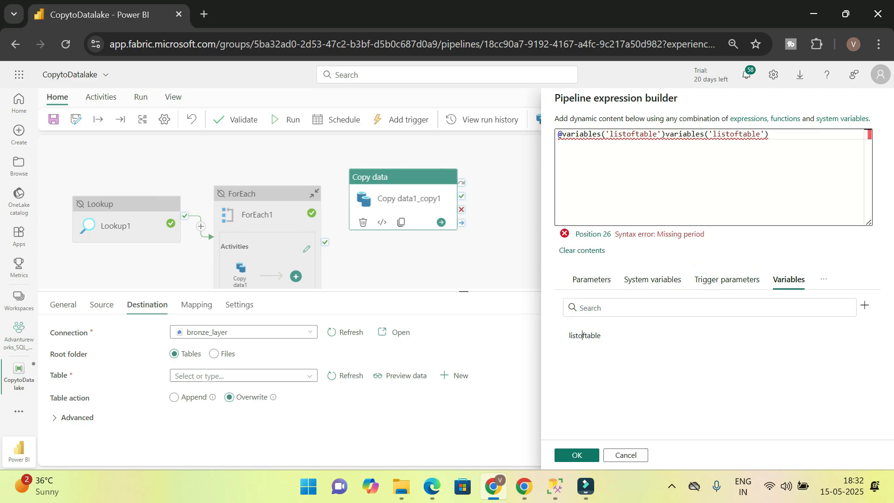
key(ctrl+a)
key(BackSpace)
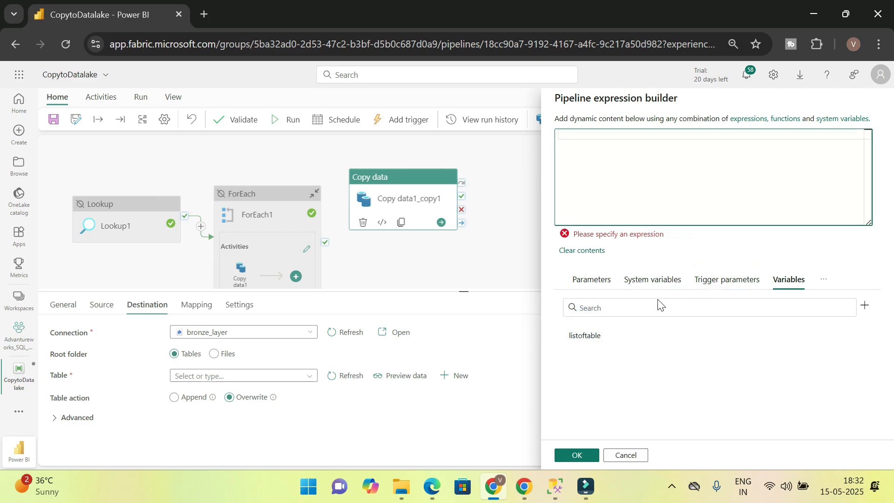
click(600, 337)
click(577, 455)
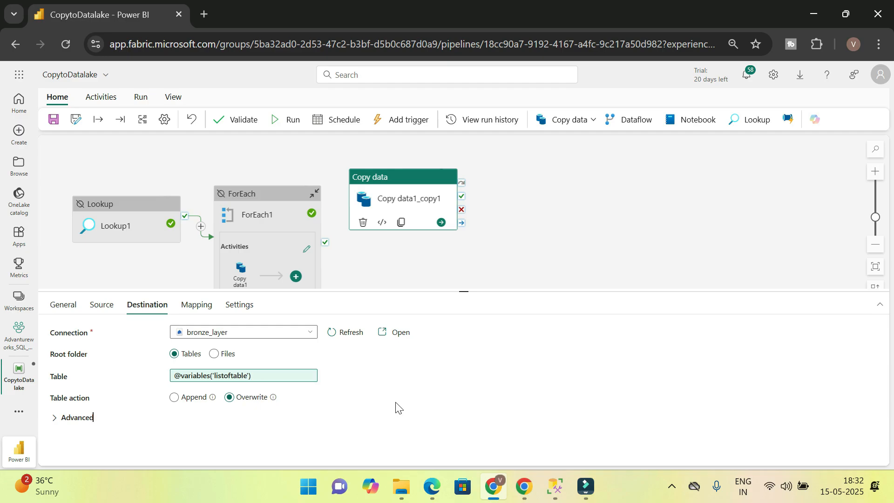
click(393, 261)
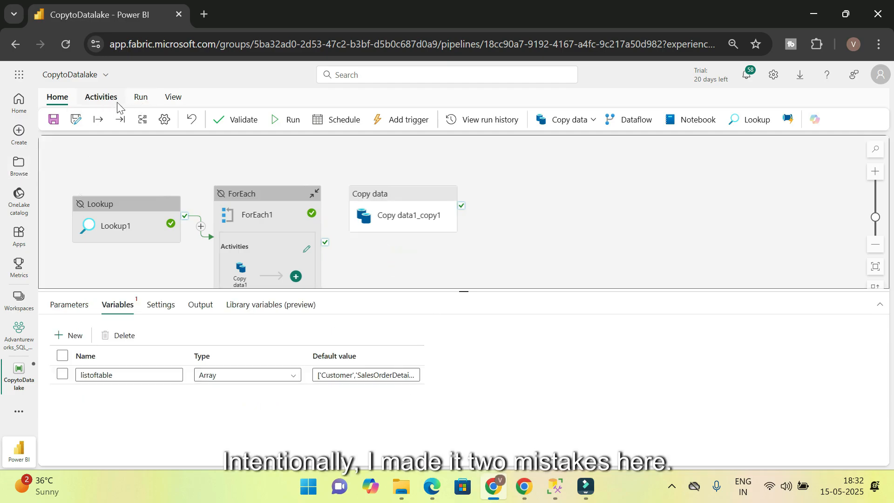
Step: Save and run the pipeline, which fails validation on listoftable's invalid array default
click(139, 97)
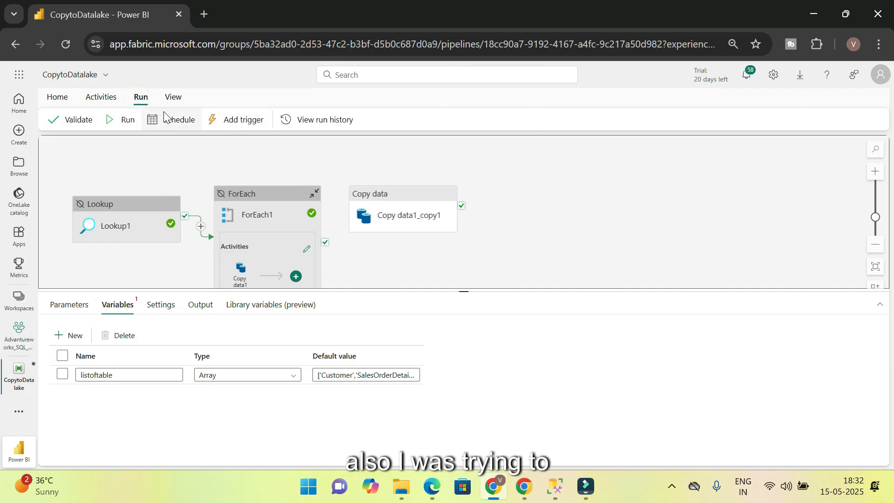
click(123, 120)
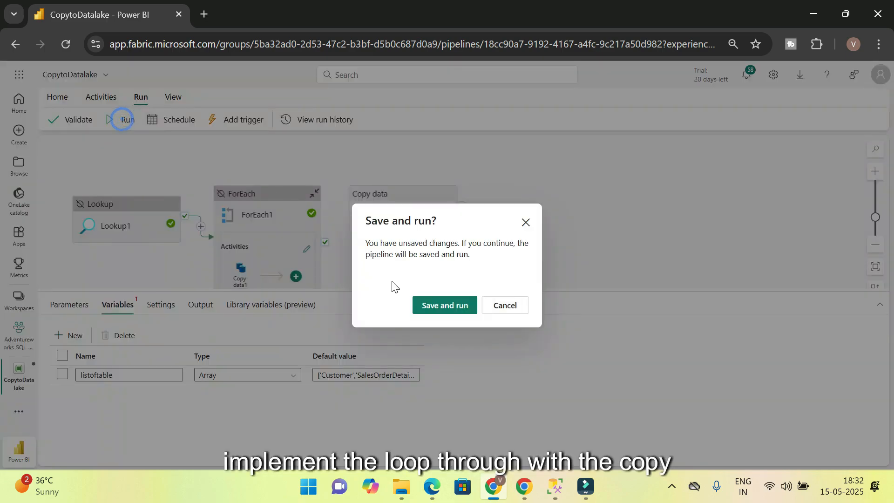
click(429, 306)
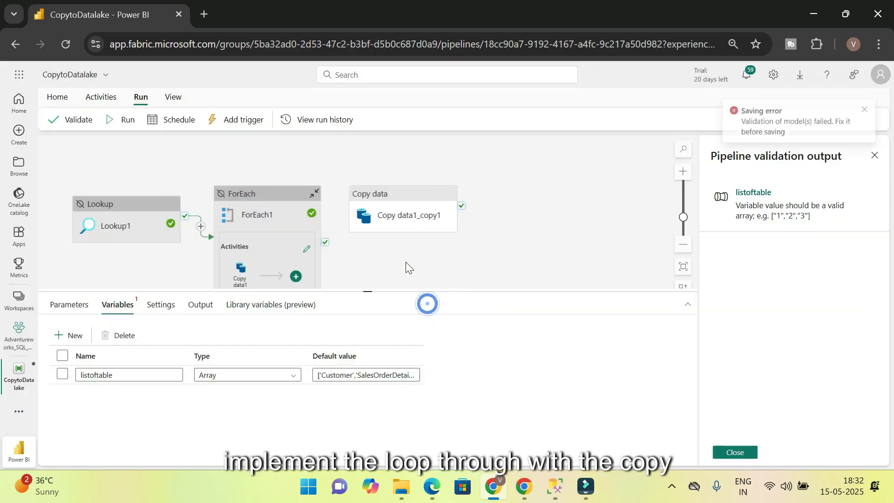
click(870, 114)
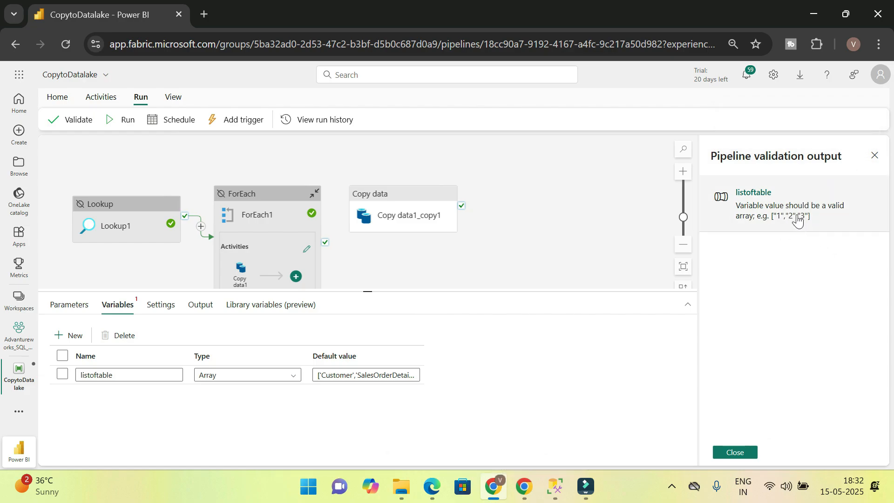
click(735, 452)
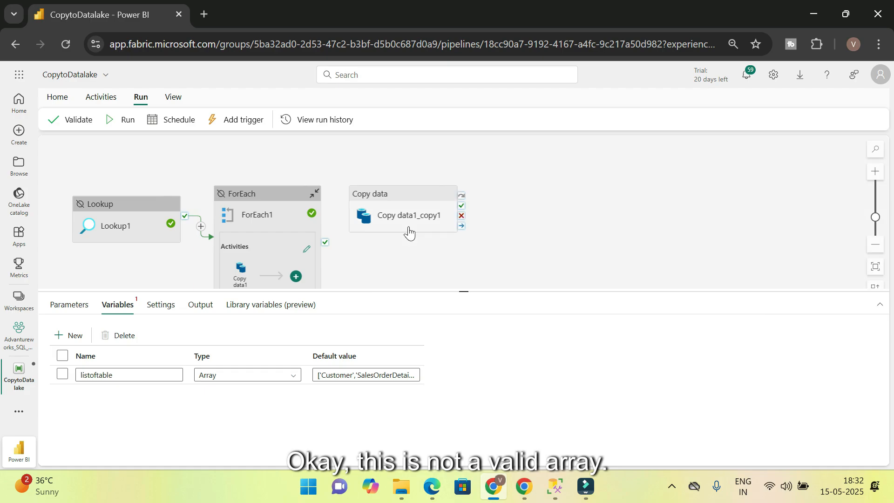
click(382, 376)
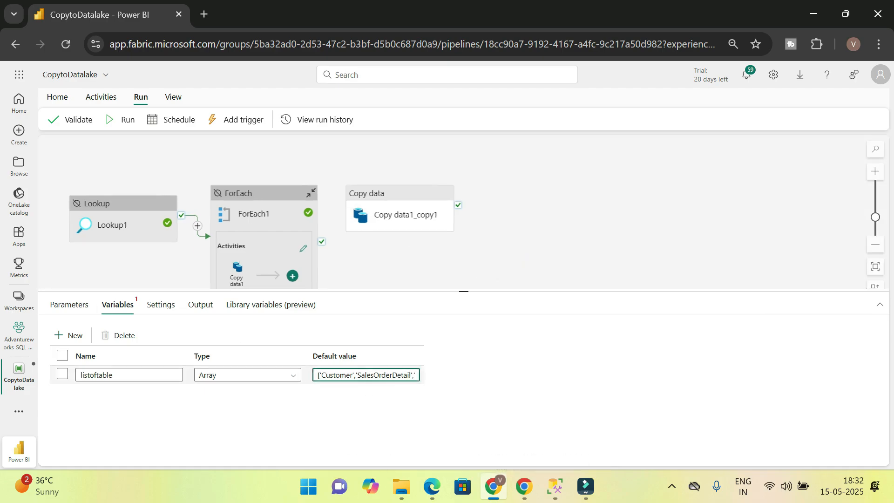
Step: Copy the double-quoted table list from SSMS and place the caret in listoftable's default value
click(555, 487)
click(269, 170)
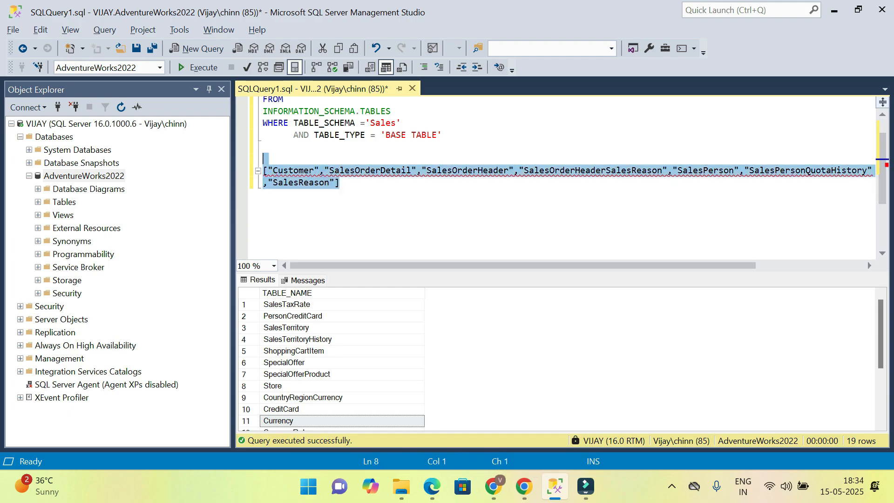
click(343, 192)
drag(354, 185, 263, 170)
click(494, 487)
click(365, 376)
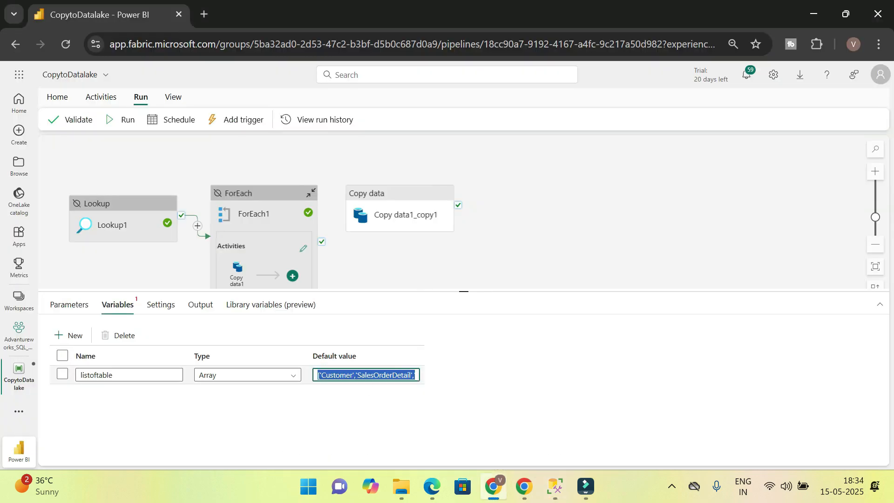
Step: Commit the double-quoted default, validate, then save, run, and refresh the pipeline status
click(411, 255)
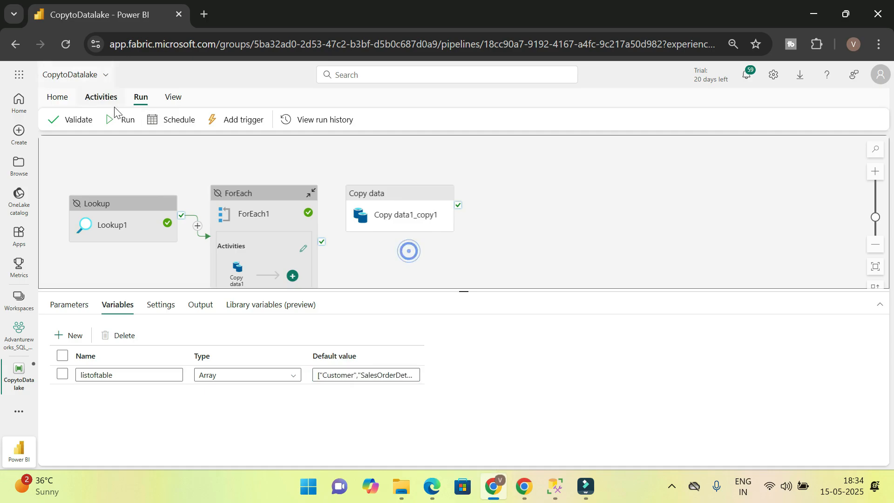
click(75, 119)
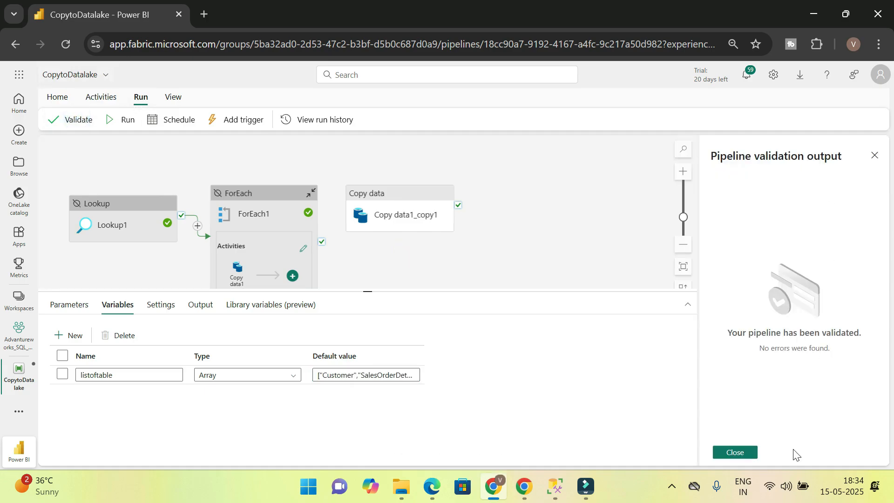
click(735, 452)
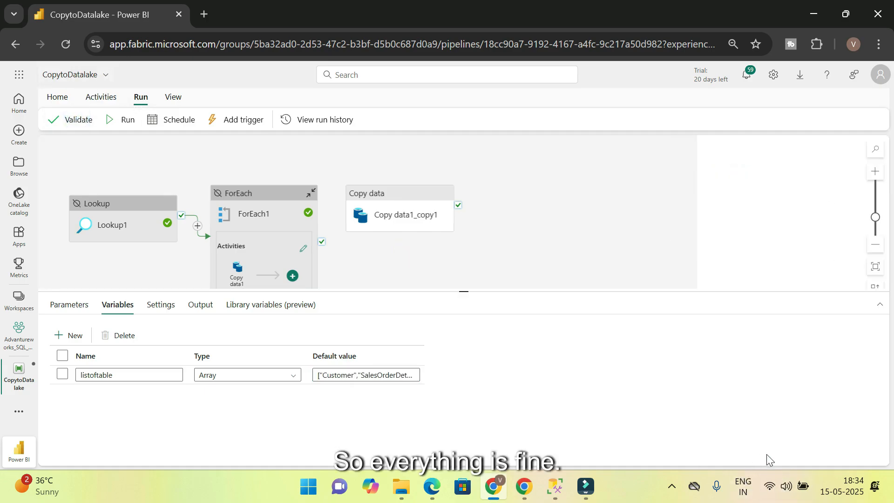
click(123, 119)
click(454, 306)
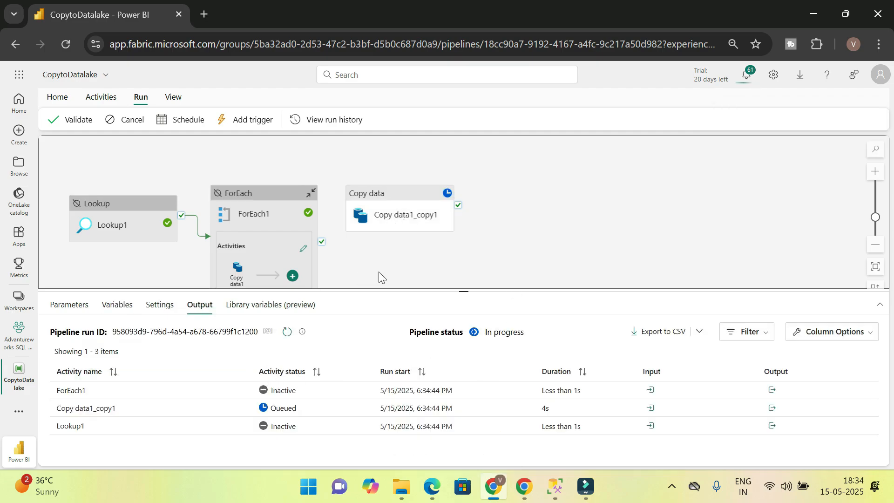
click(287, 332)
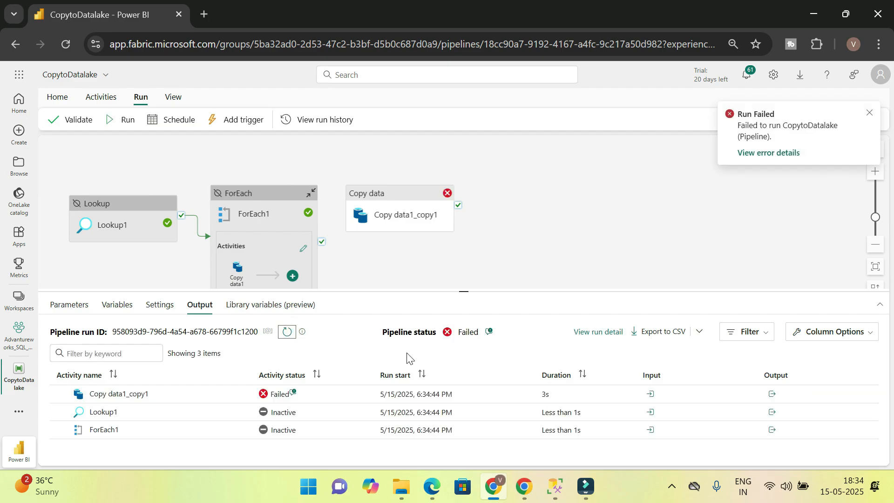
Step: Open the failed Copy data1_copy1 run's input JSON and expand it to full size
click(773, 154)
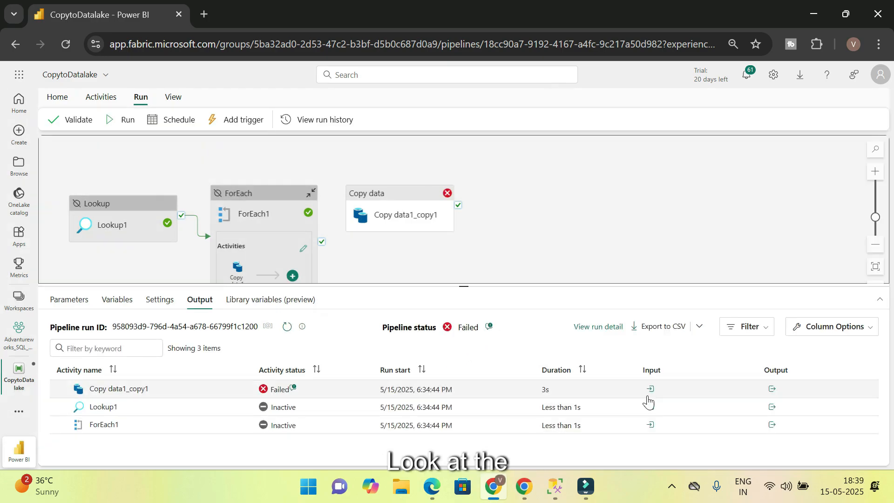
click(651, 389)
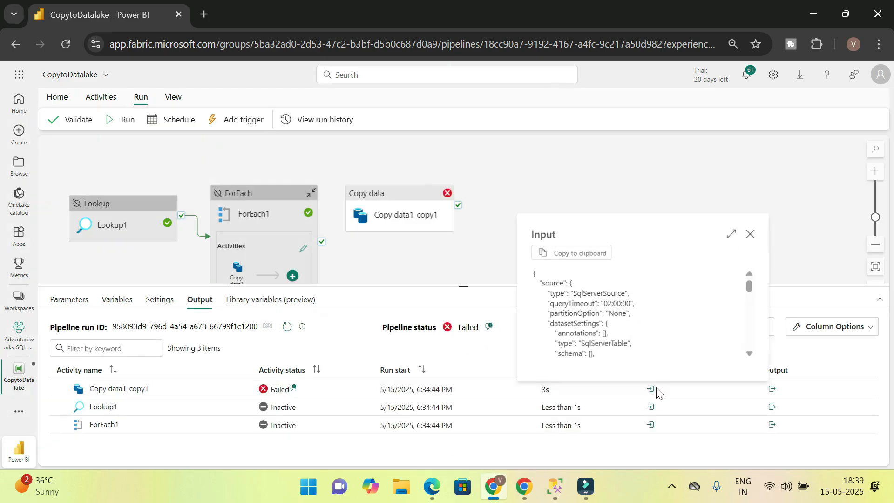
scroll(656, 332, down, 2)
scroll(657, 332, down, 2)
scroll(667, 298, up, 2)
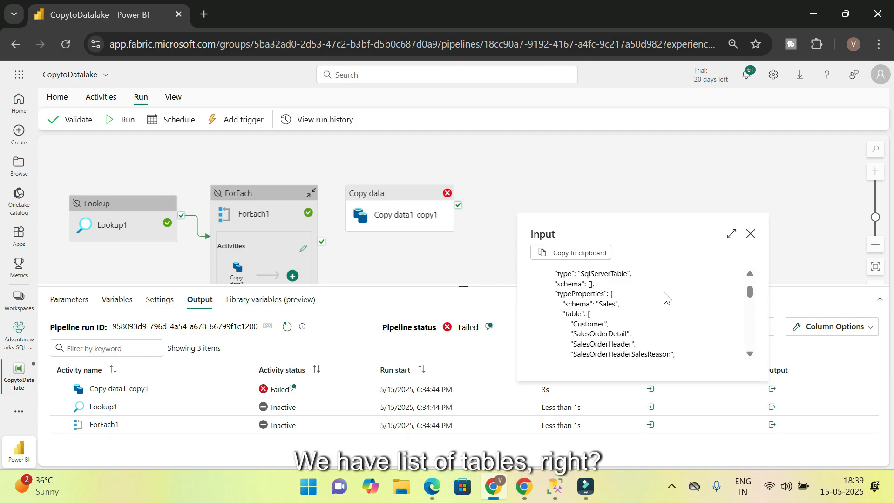
click(732, 235)
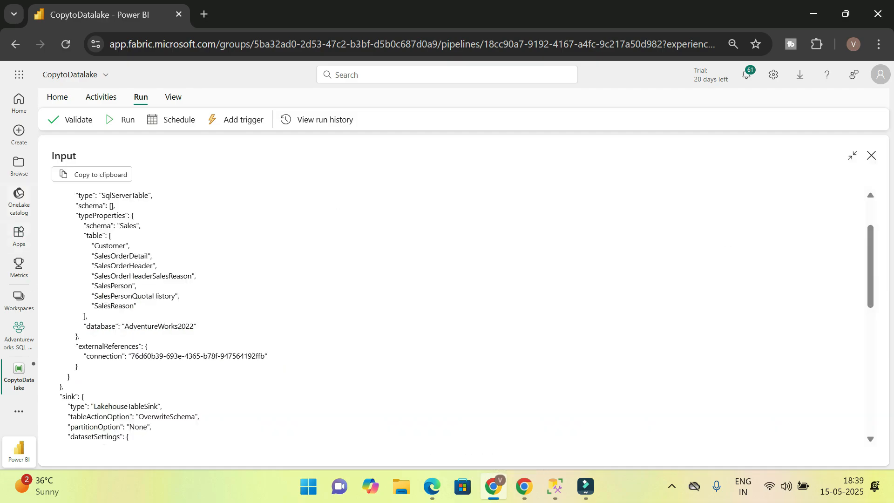
Step: Inspect the source table value, which holds all seven tables Customer through SalesReason, then close the view
drag(112, 246, 134, 306)
click(142, 257)
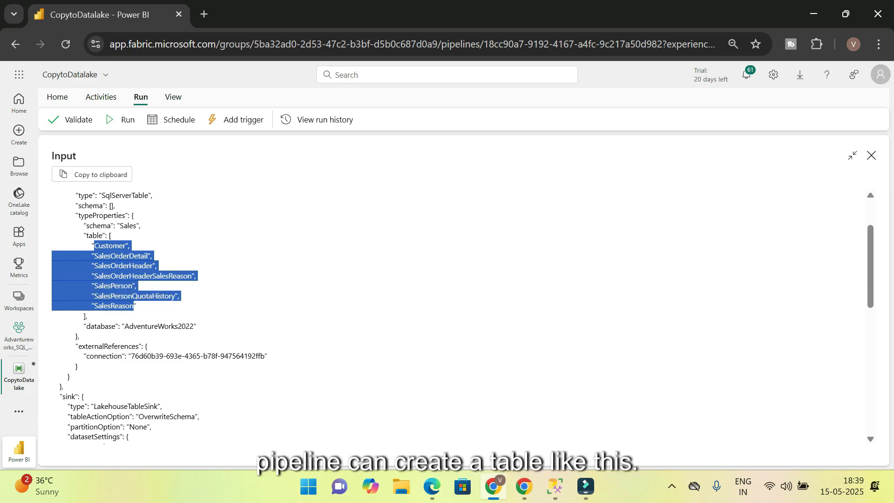
click(168, 283)
drag(93, 246, 134, 306)
click(188, 292)
click(188, 286)
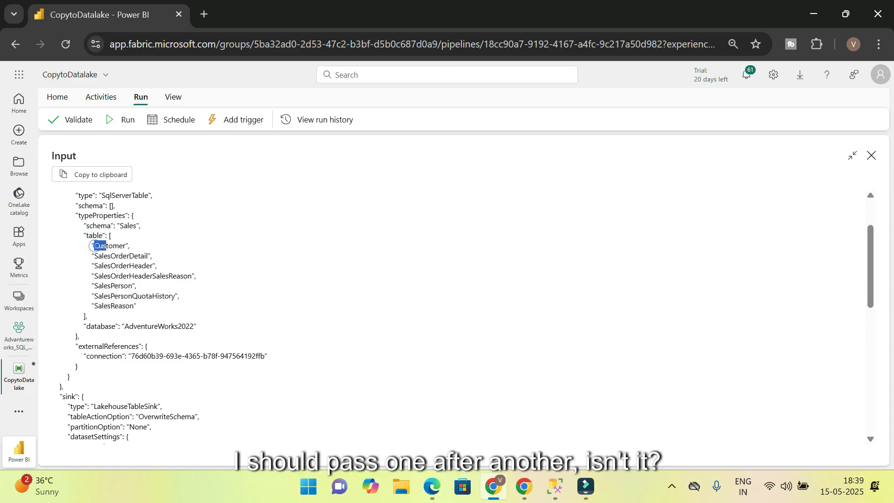
drag(115, 296, 114, 304)
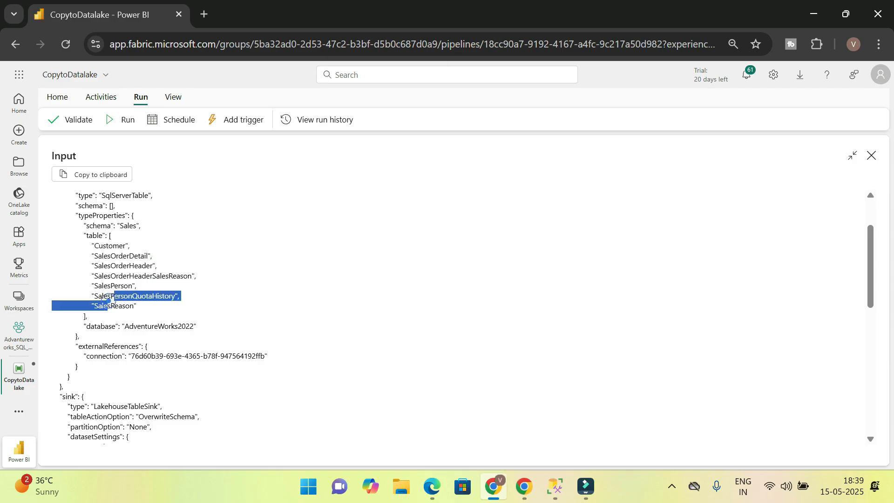
click(115, 292)
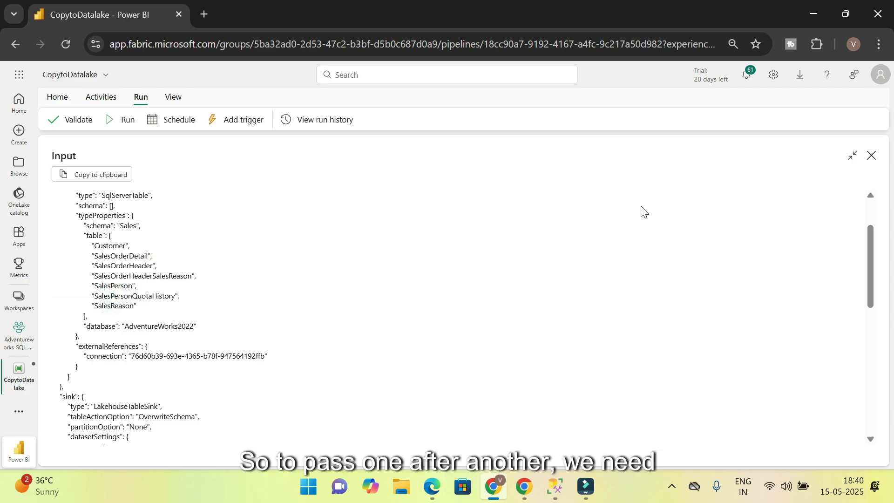
click(871, 155)
Step: Deactivate the standalone Copy data1_copy1 activity and reactivate the ForEach1 loop
click(392, 219)
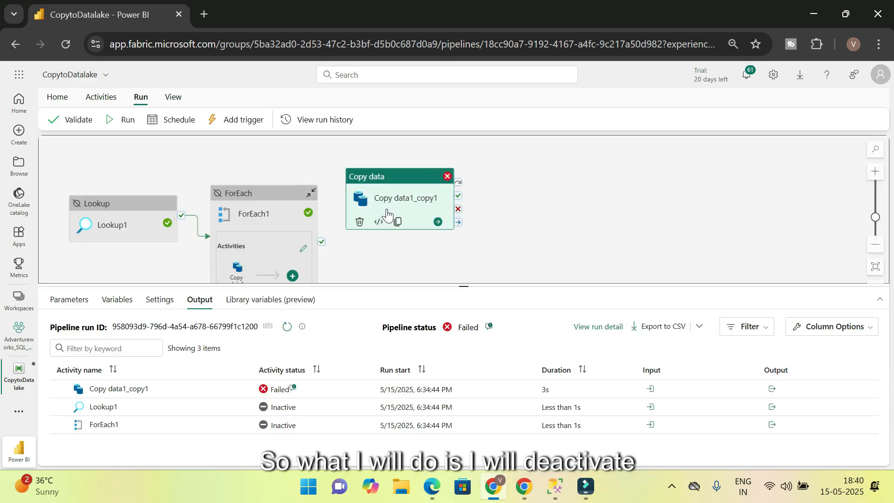
right_click(391, 207)
click(404, 241)
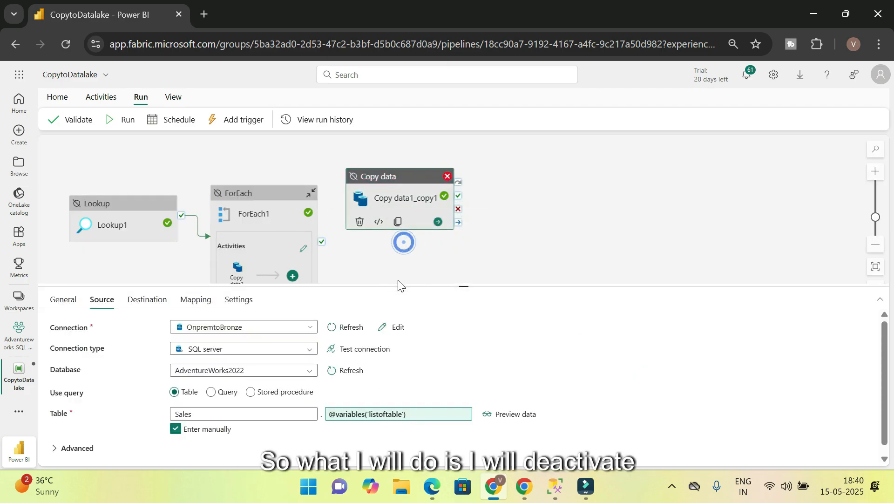
click(251, 212)
right_click(251, 208)
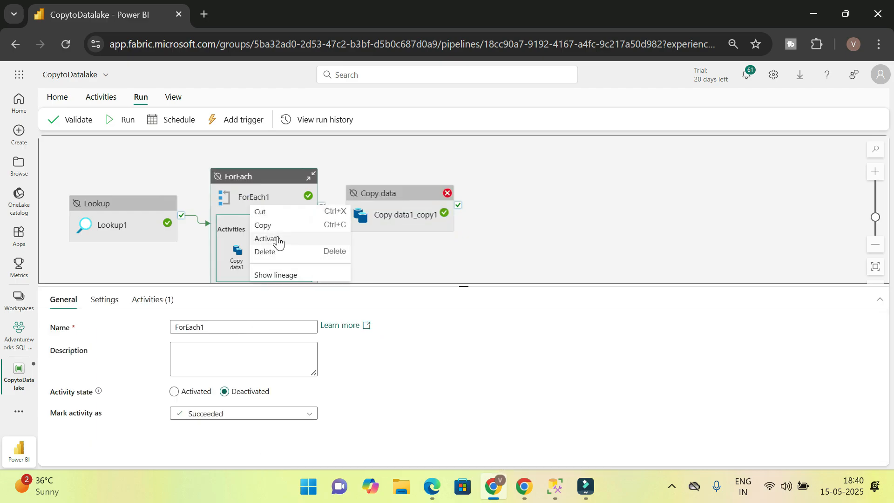
click(275, 239)
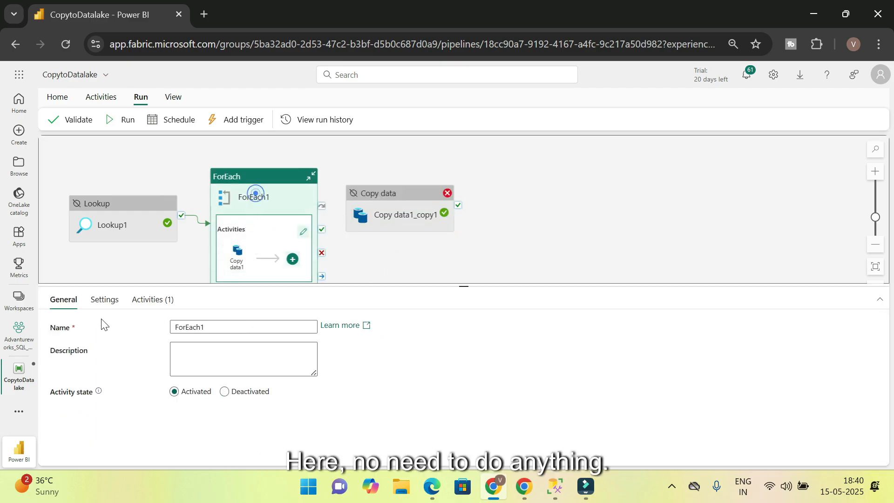
Step: Check the pipeline's Variables for the listoftable Array variable with the Sales table names
drag(463, 286, 464, 314)
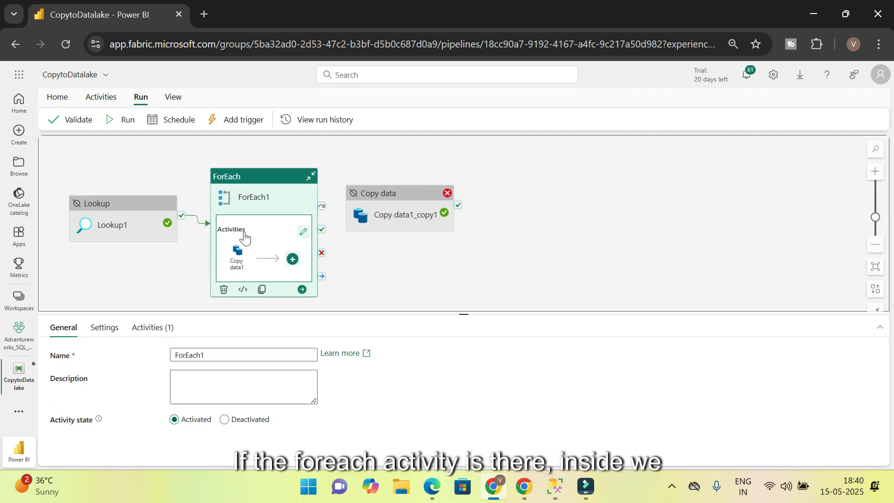
click(106, 327)
click(393, 276)
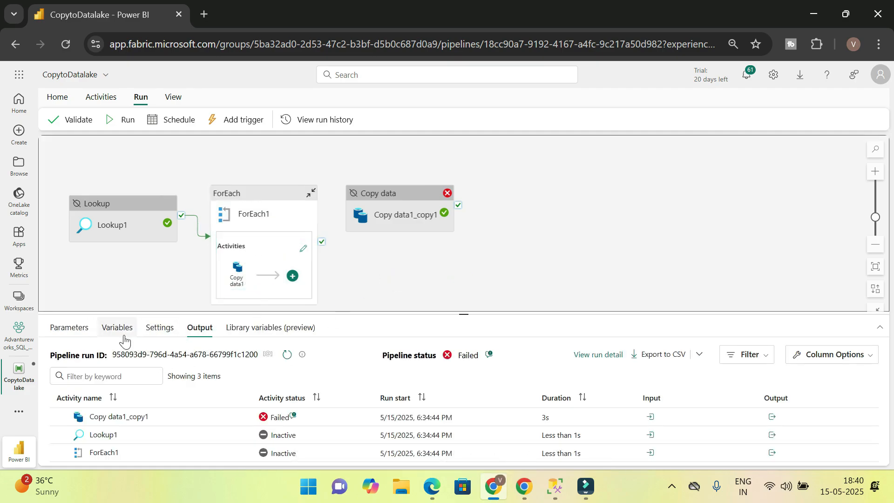
click(110, 331)
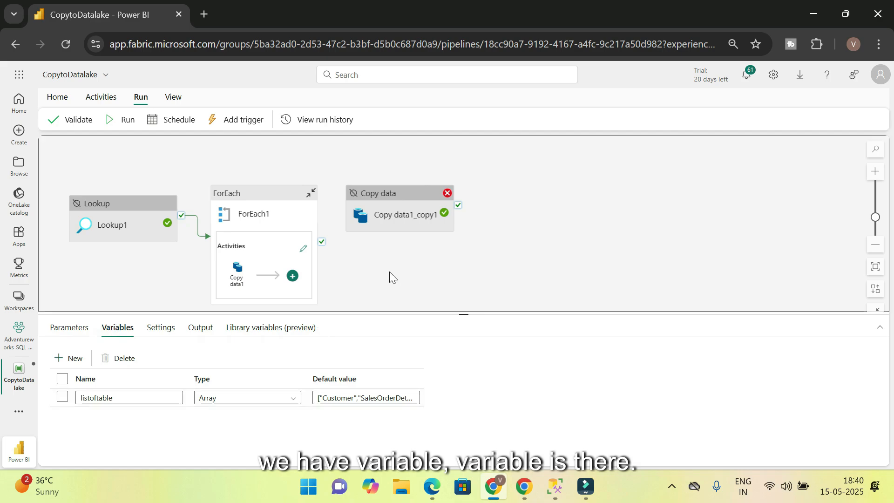
click(272, 224)
click(206, 404)
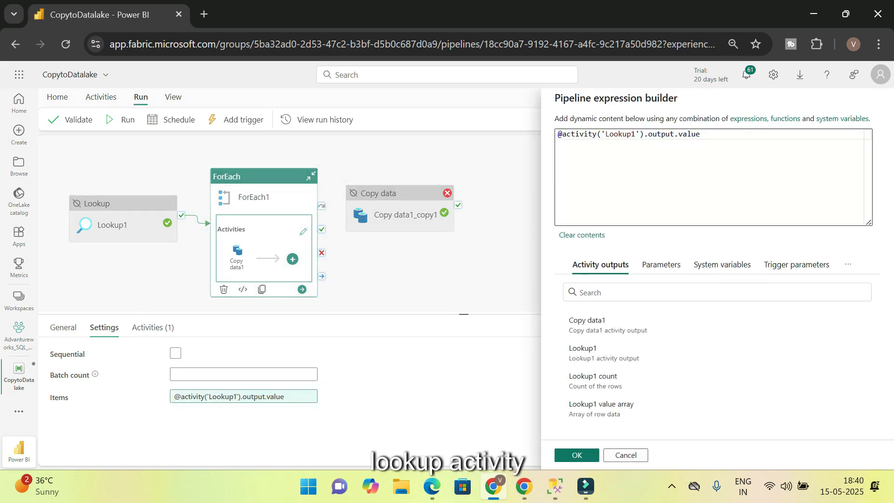
key(ctrl+a)
key(BackSpace)
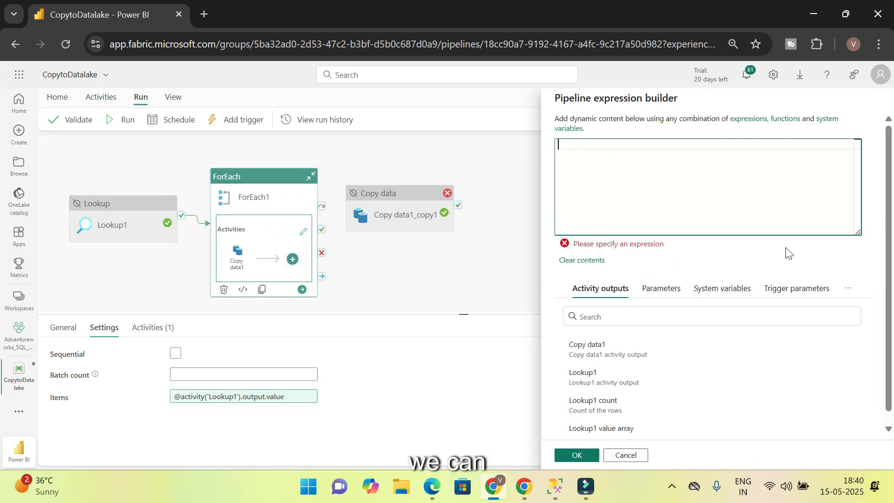
click(848, 288)
click(797, 336)
click(638, 340)
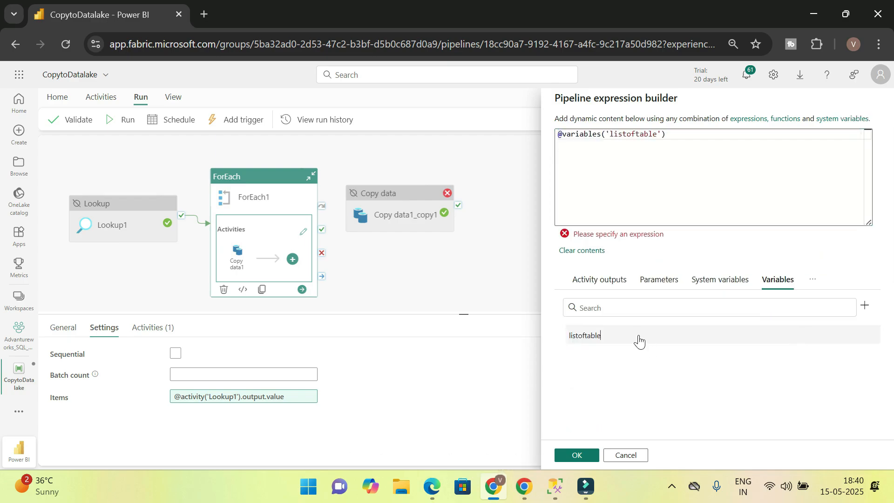
click(579, 455)
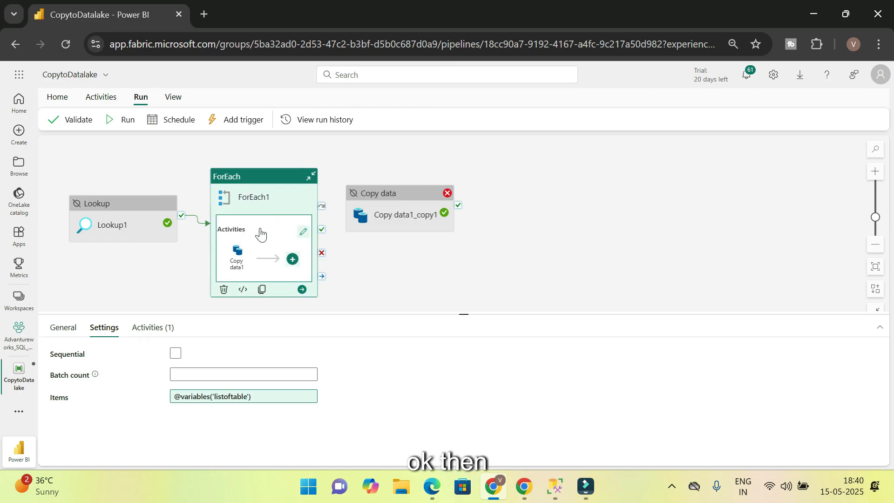
click(238, 253)
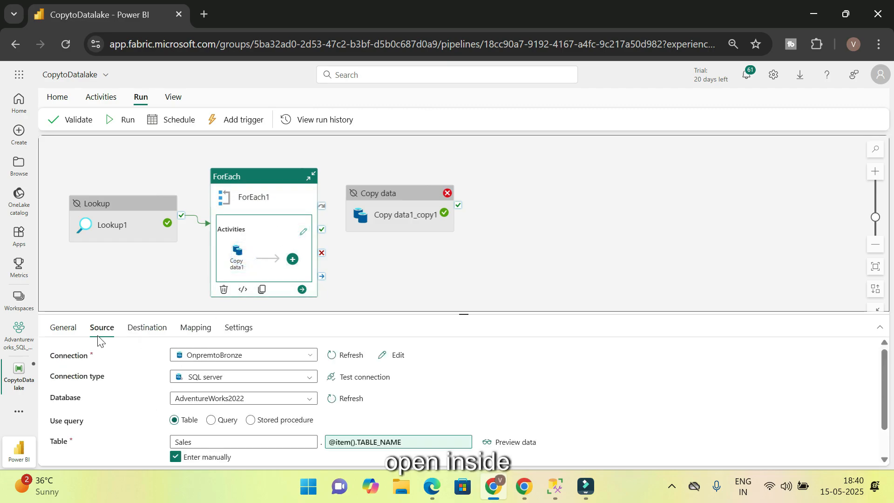
scroll(419, 405, down, 1)
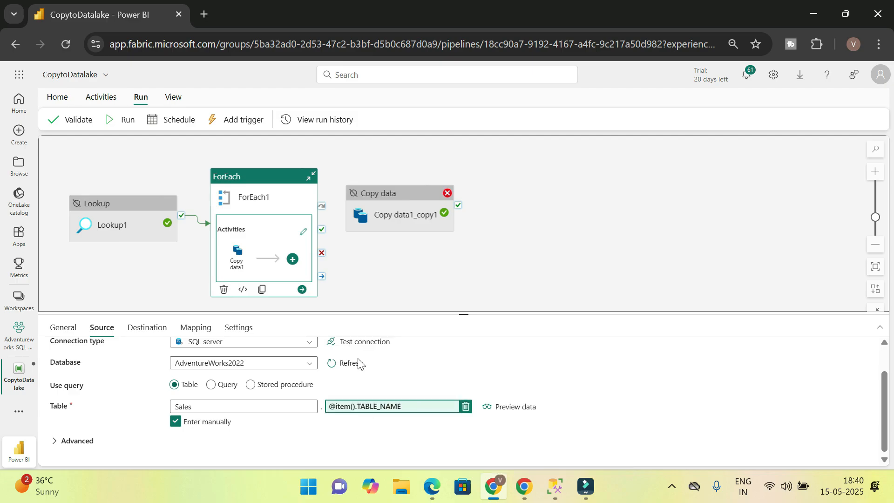
click(414, 409)
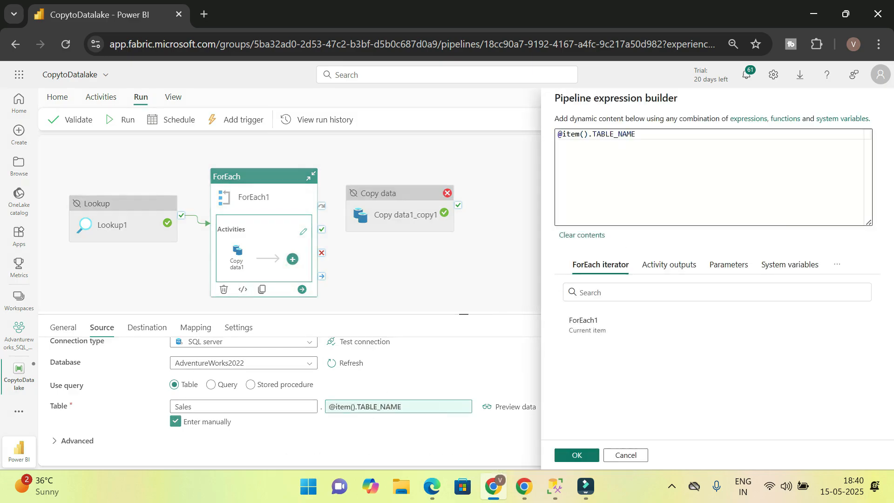
key(BackSpace)
click(597, 338)
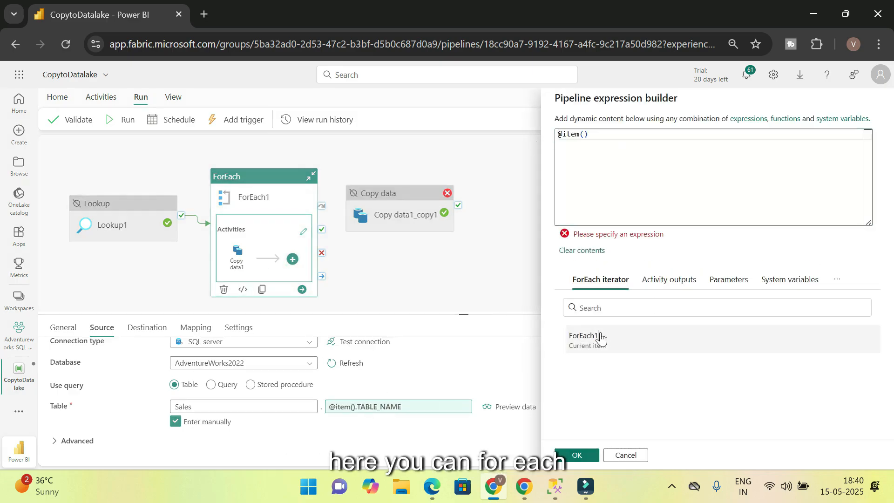
click(584, 455)
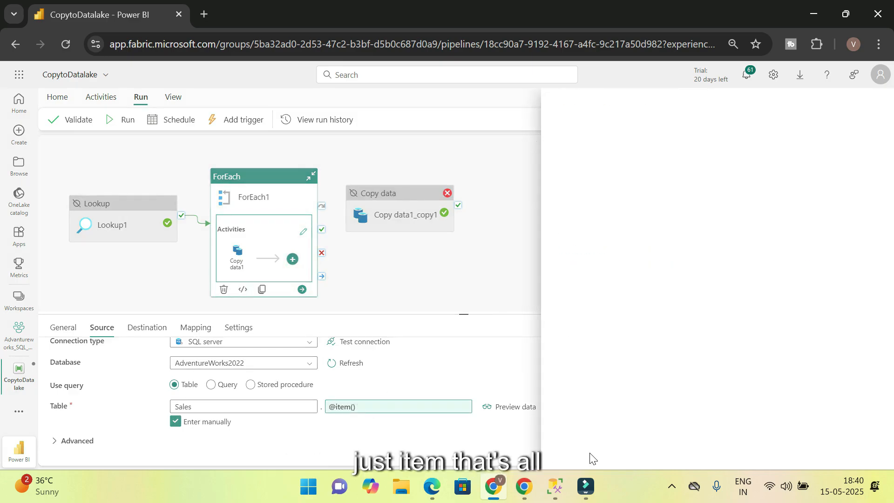
click(155, 327)
click(276, 401)
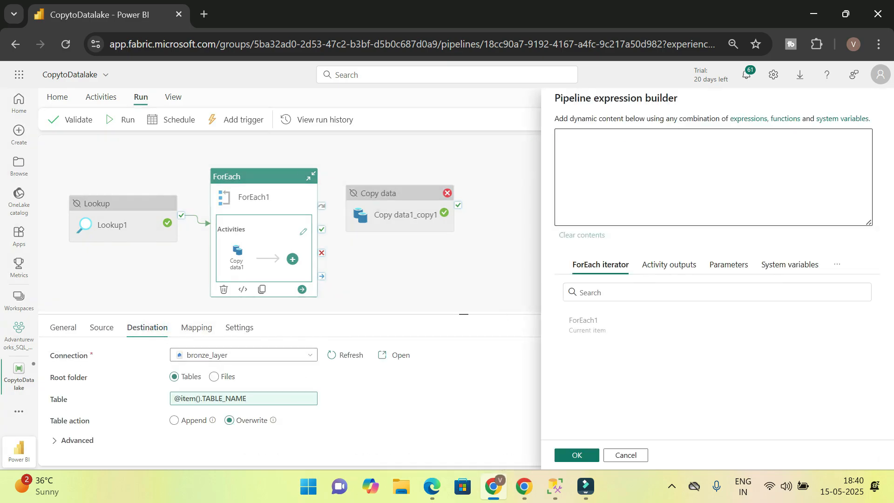
key(BackSpace)
click(598, 346)
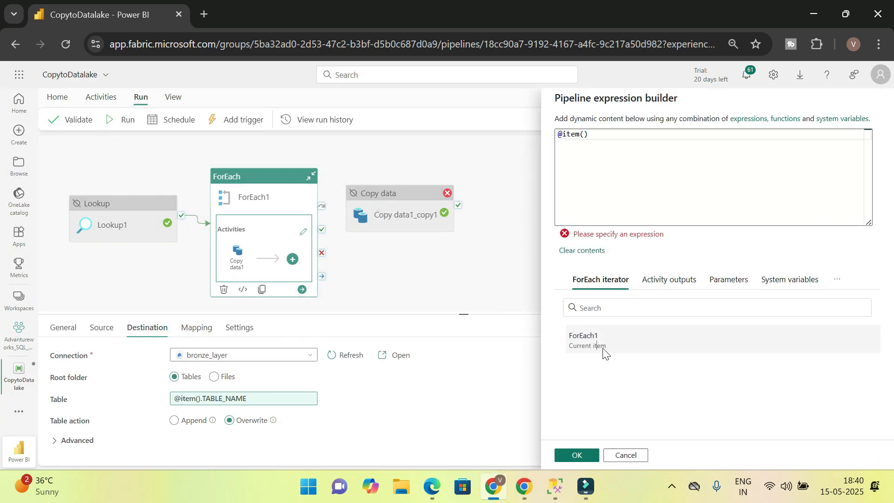
click(577, 455)
Step: Save the pipeline and start a new run
click(381, 256)
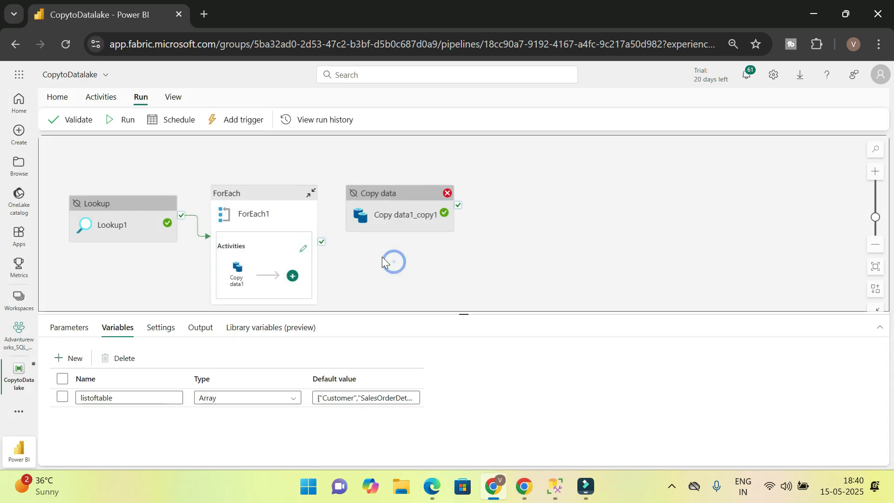
click(125, 119)
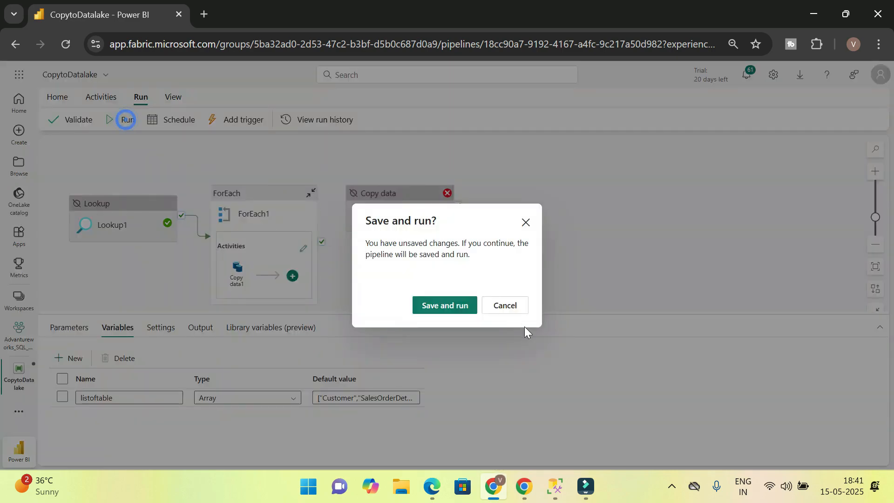
click(442, 305)
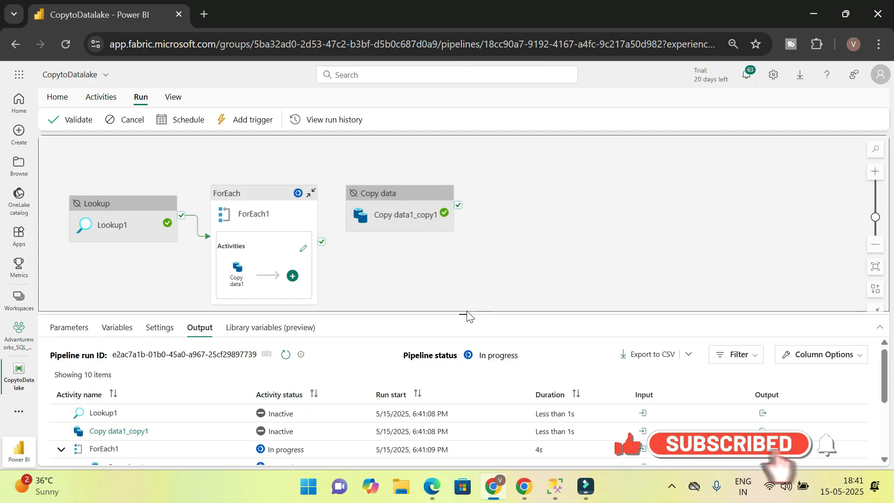
Step: Enlarge the Output pane and check ForEach1's input item count while the seven copies run
drag(466, 280, 464, 267)
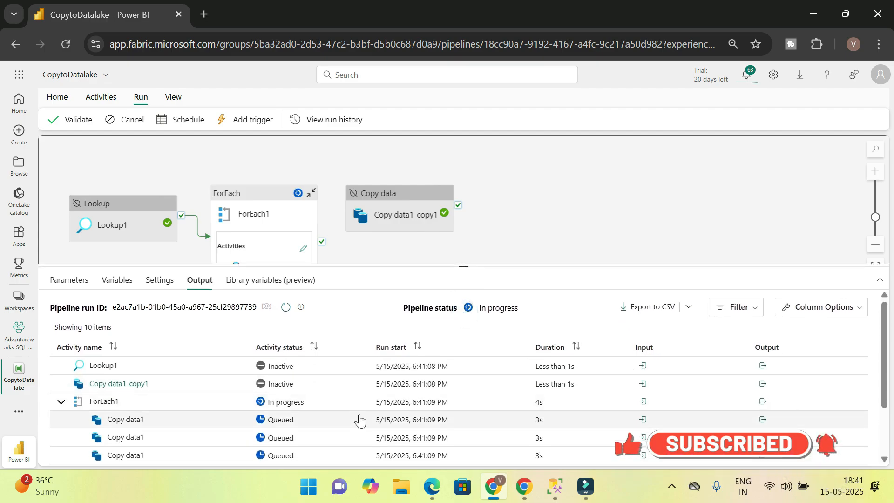
scroll(360, 421, down, 2)
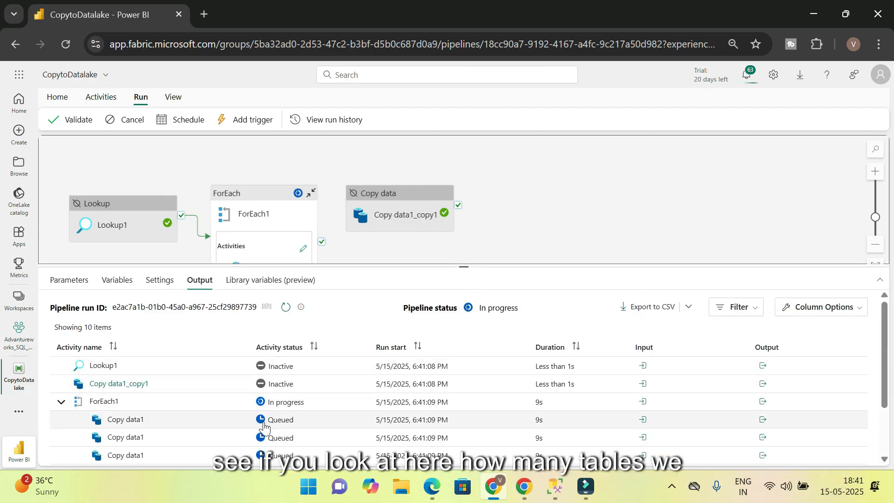
scroll(264, 426, down, 2)
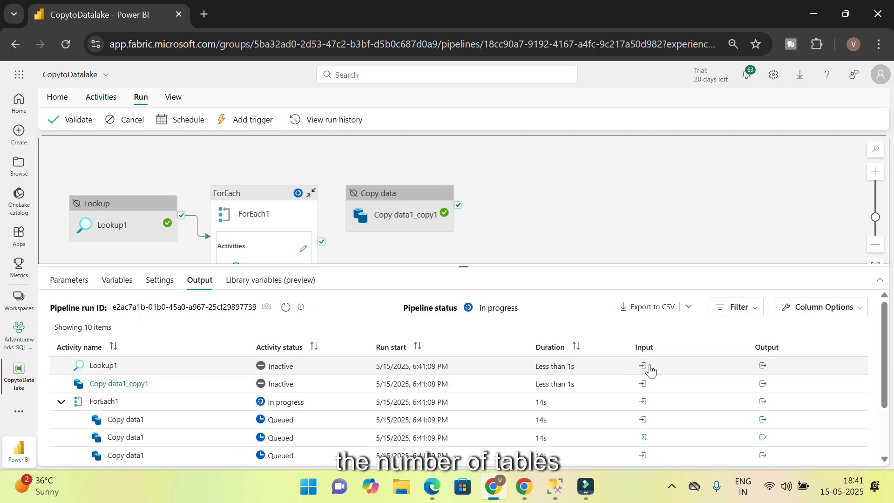
scroll(651, 370, down, 2)
click(642, 331)
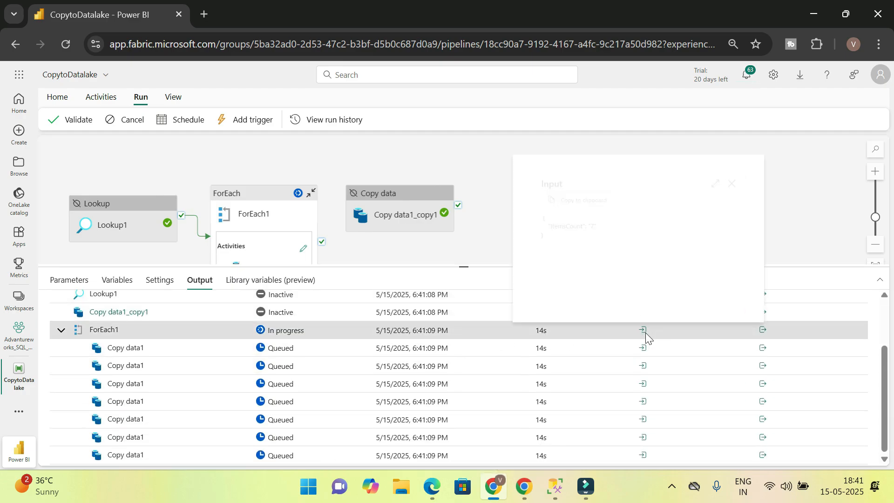
click(748, 177)
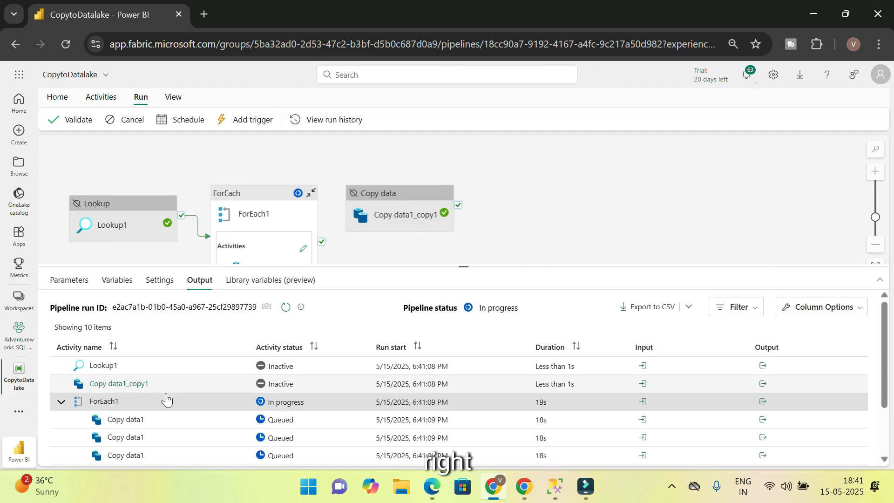
scroll(166, 419, down, 2)
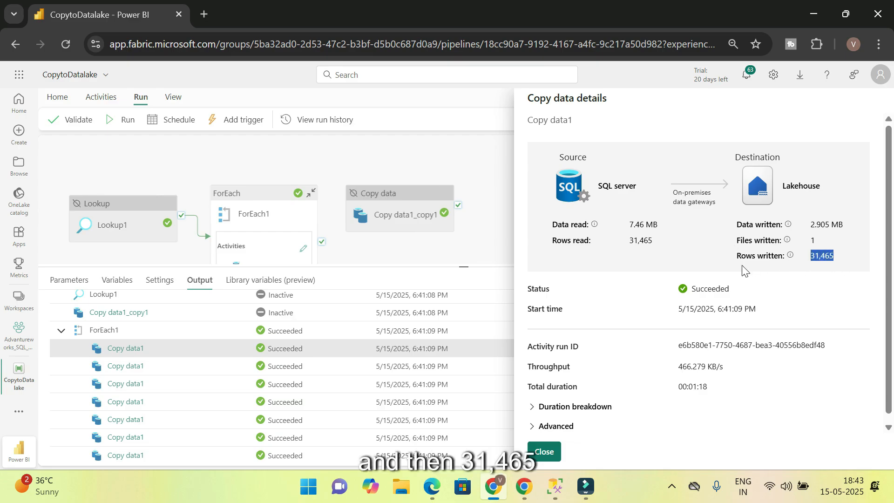
Step: Confirm 31,465 rows written, close the copy details, and review every Copy data1 run as Succeeded
drag(629, 240, 654, 241)
drag(834, 256, 811, 256)
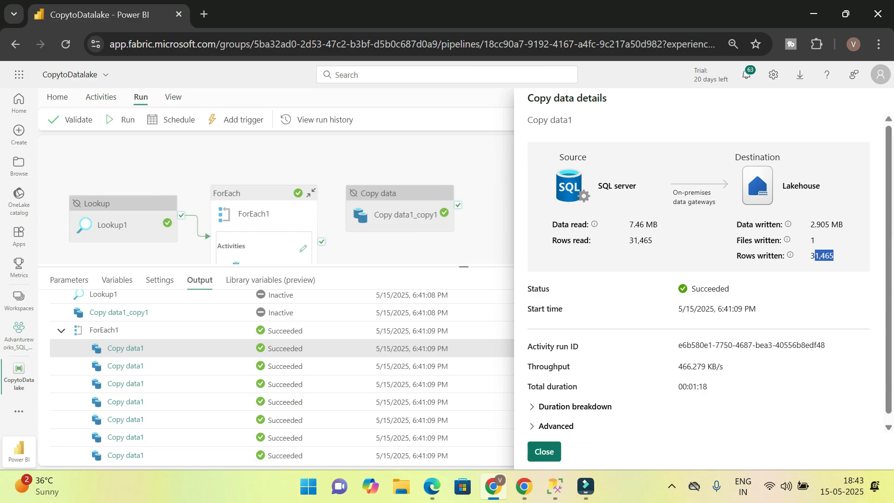
scroll(824, 309, down, 1)
click(544, 451)
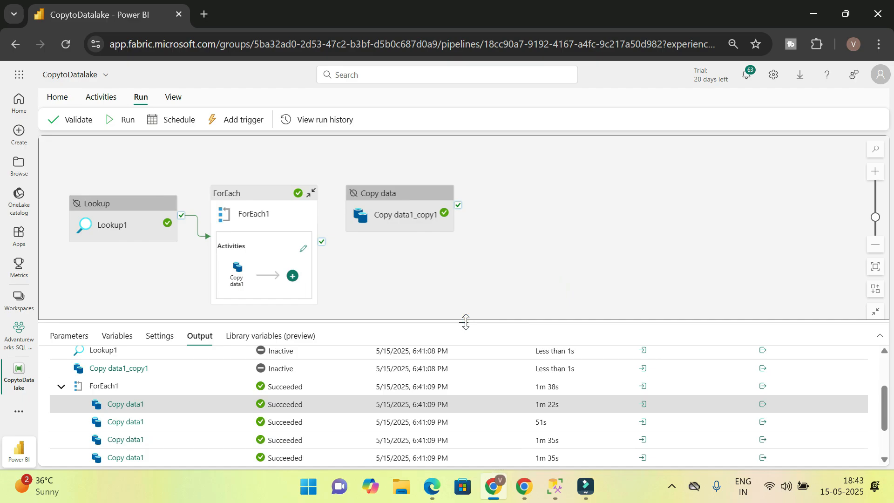
drag(470, 321, 471, 311)
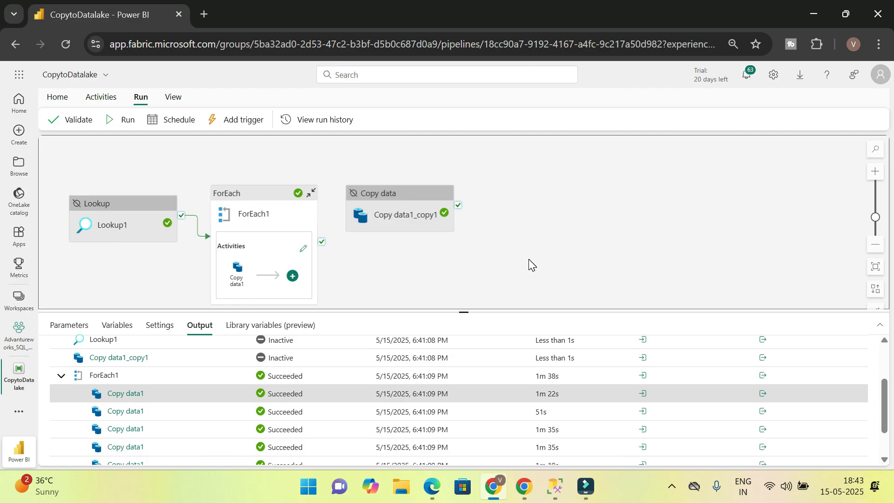
scroll(529, 259, down, 2)
scroll(529, 259, up, 2)
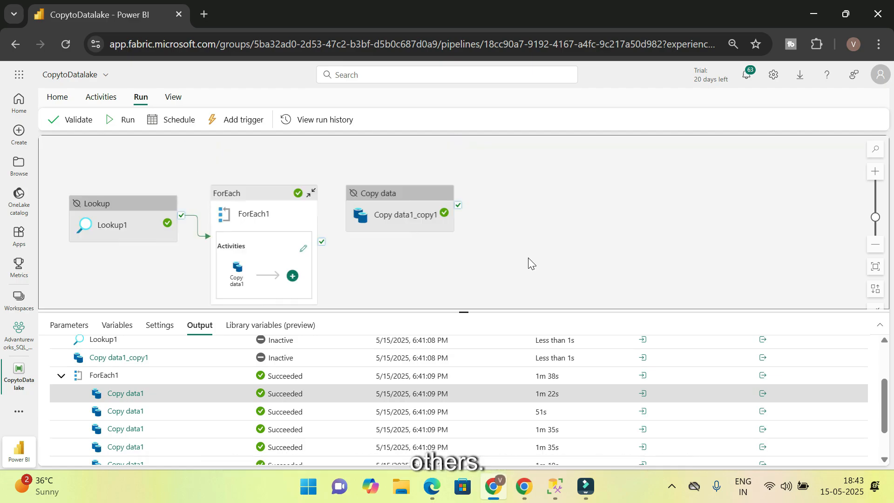
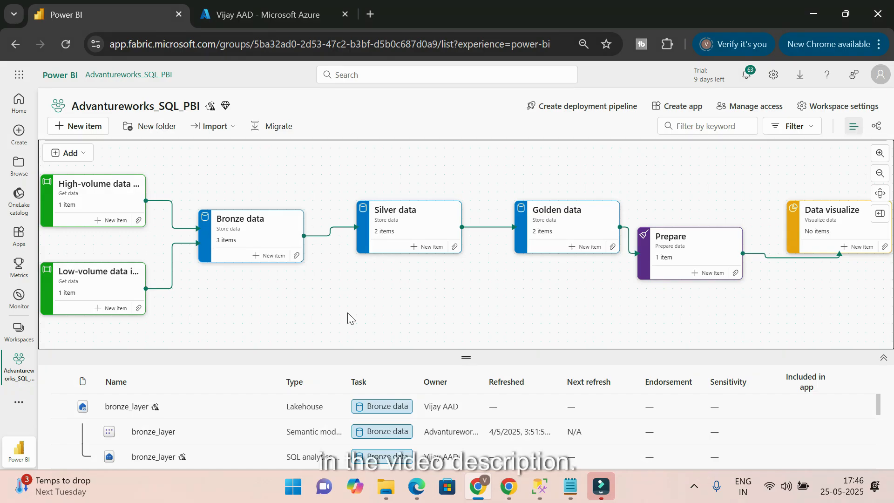
Step: Open the Load_Onprem_Lakehouse pipeline, review its Lookup query on AdventureWorks2022, and return to the workspace
drag(466, 358, 466, 307)
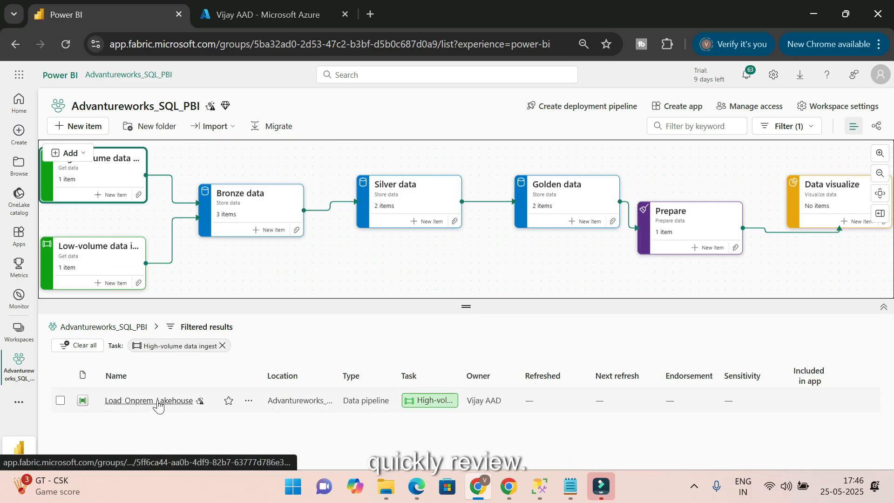
click(172, 405)
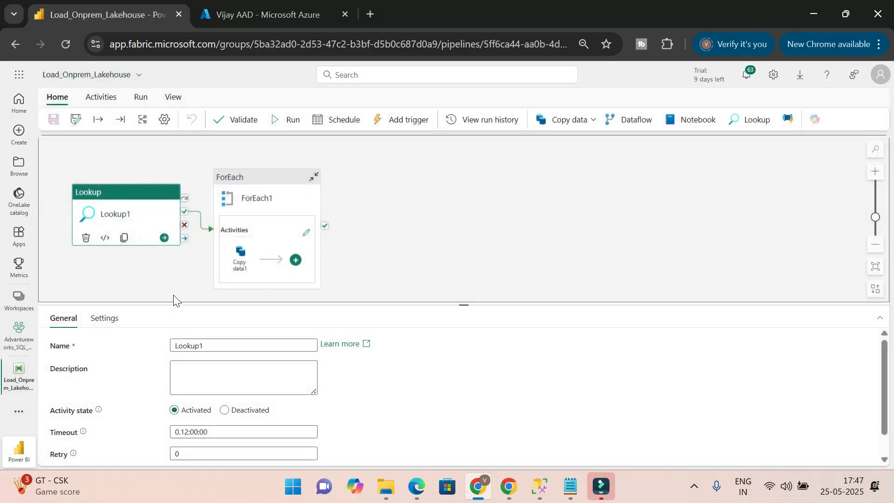
click(105, 318)
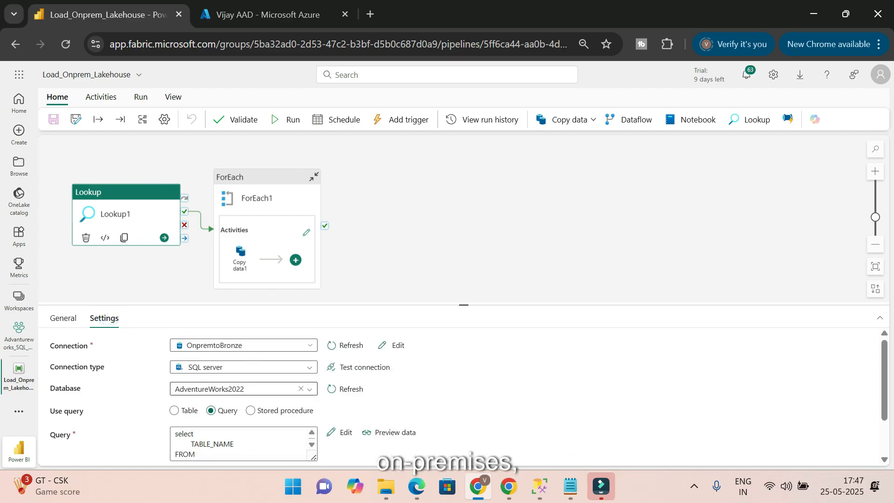
click(234, 444)
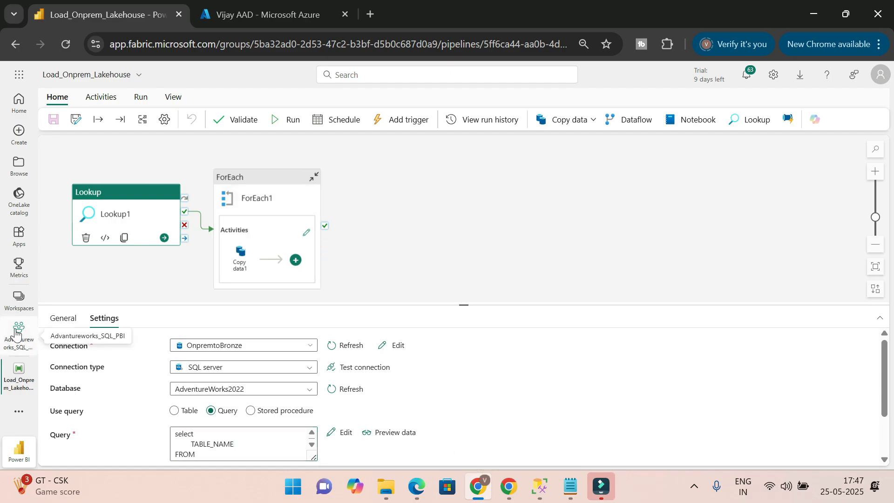
click(18, 331)
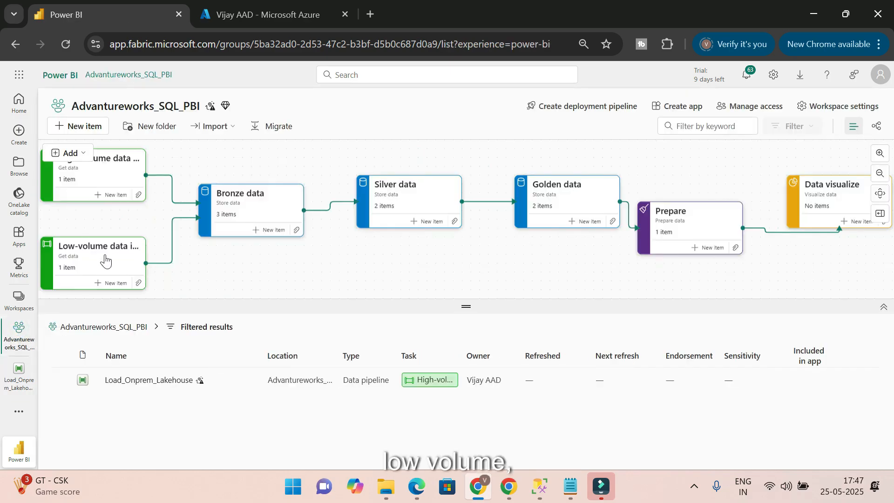
Step: Permanently delete Dataflow 1 from the Low-volume data ingest task
click(99, 254)
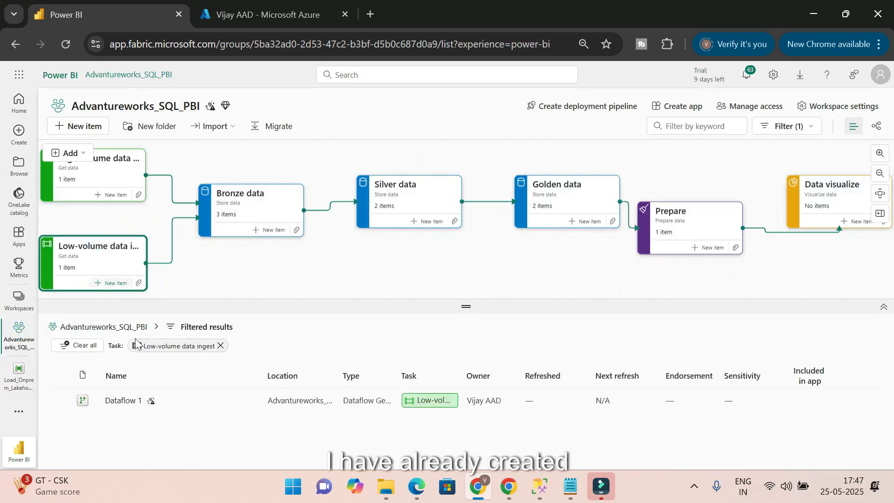
click(460, 412)
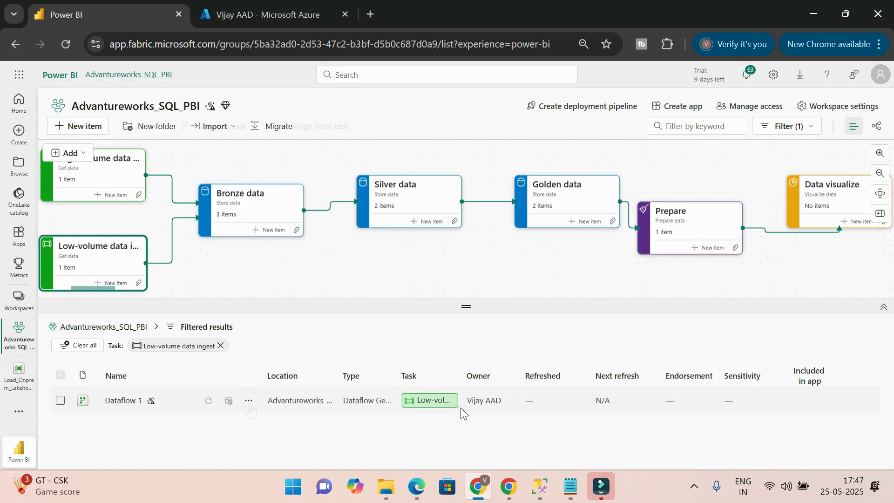
click(249, 401)
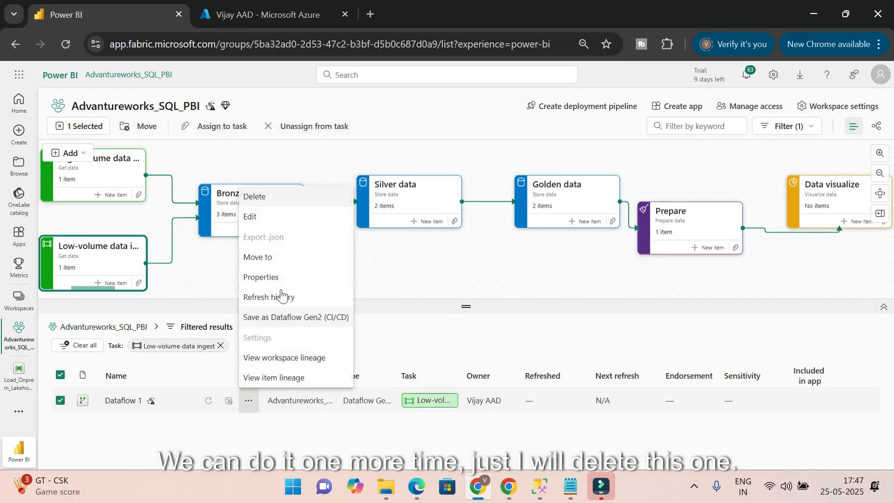
click(264, 196)
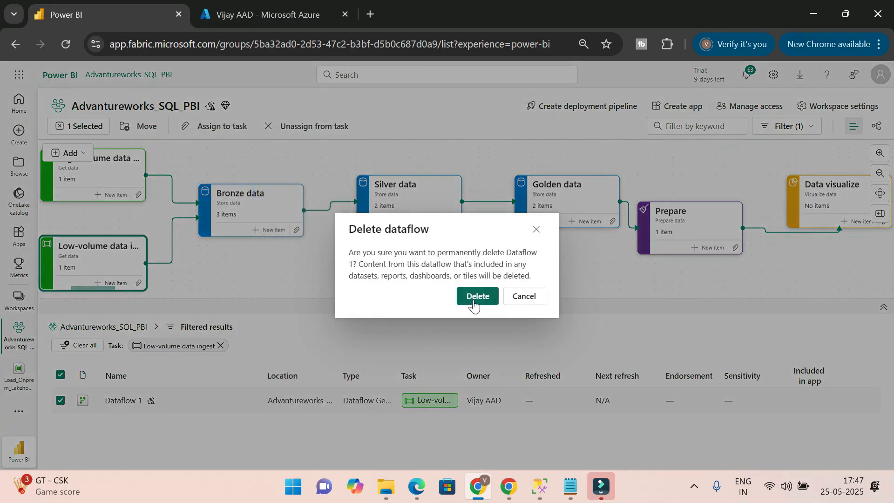
click(477, 296)
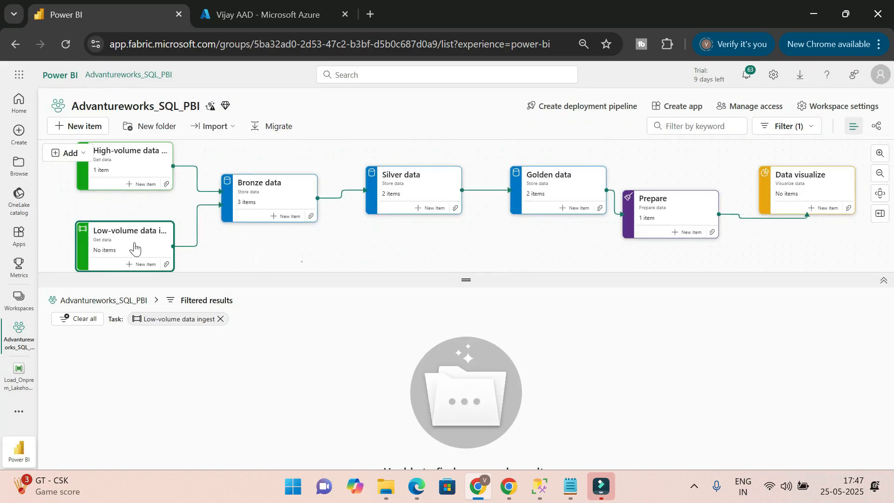
Step: Create a new Dataflow Gen2 named onprem_ExcelSource_Load
click(140, 264)
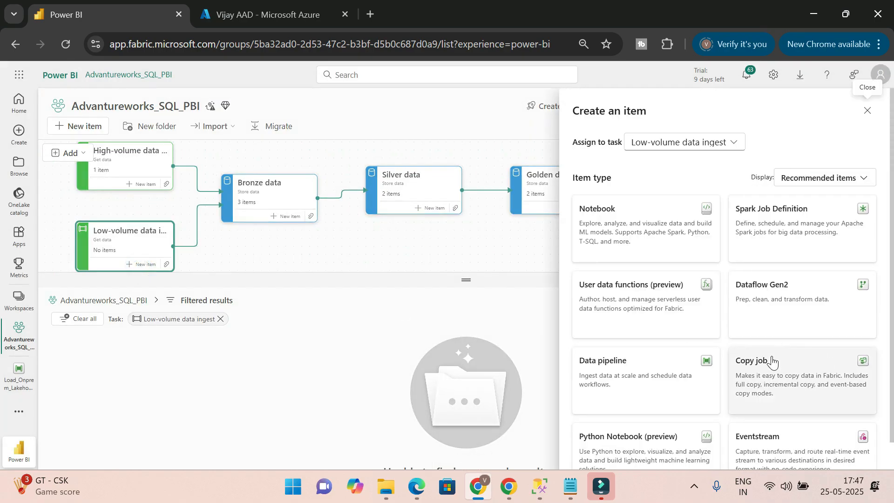
click(798, 294)
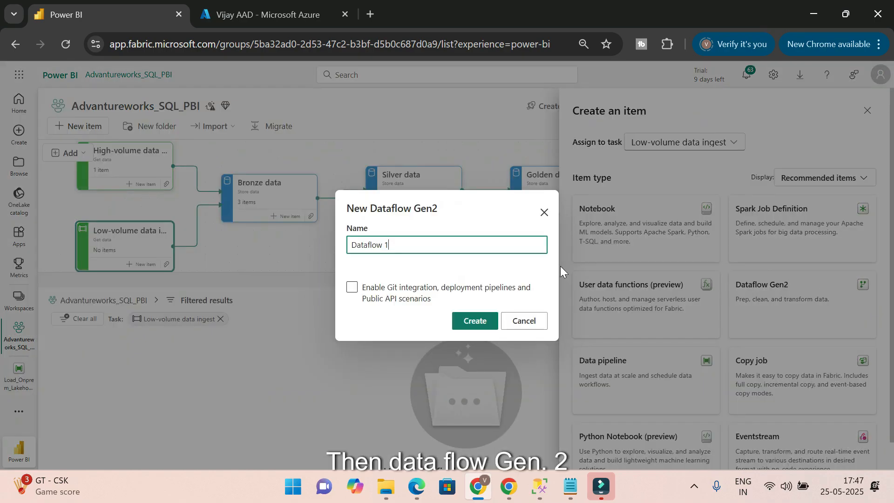
triple_click(431, 242)
key(BackSpace)
text(onp)
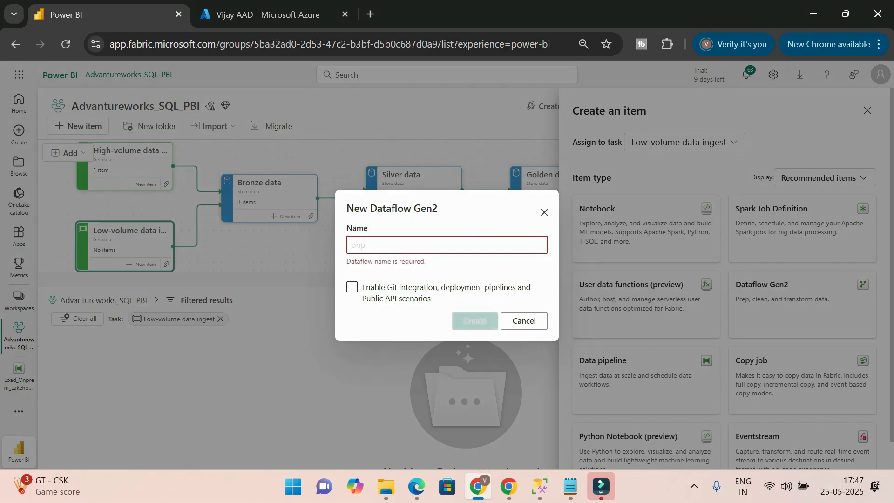
text(rem_E)
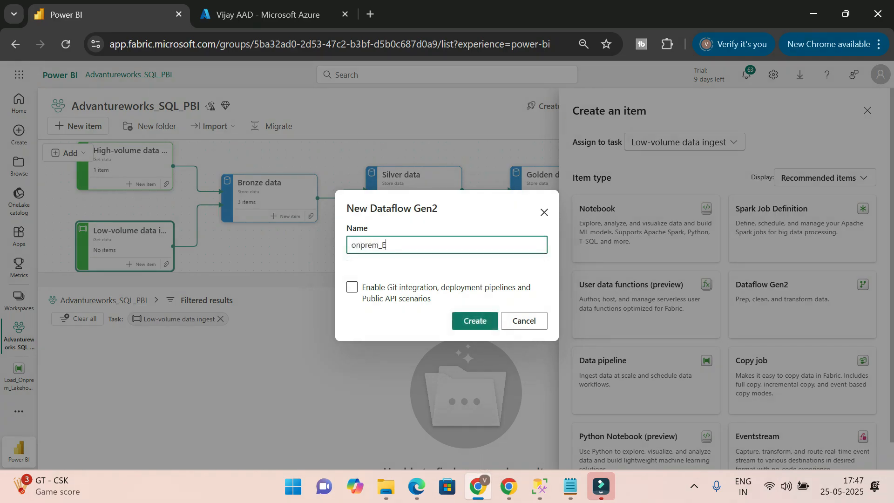
text(xcelSou)
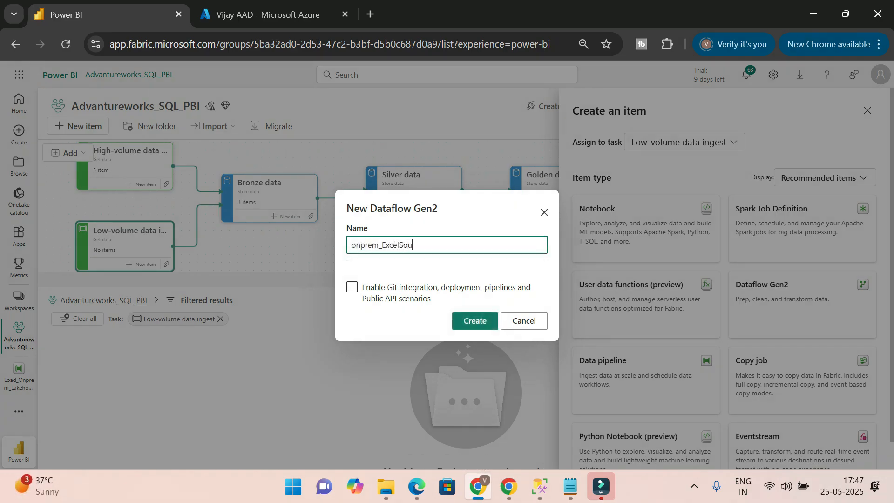
text(rce_Load)
click(461, 327)
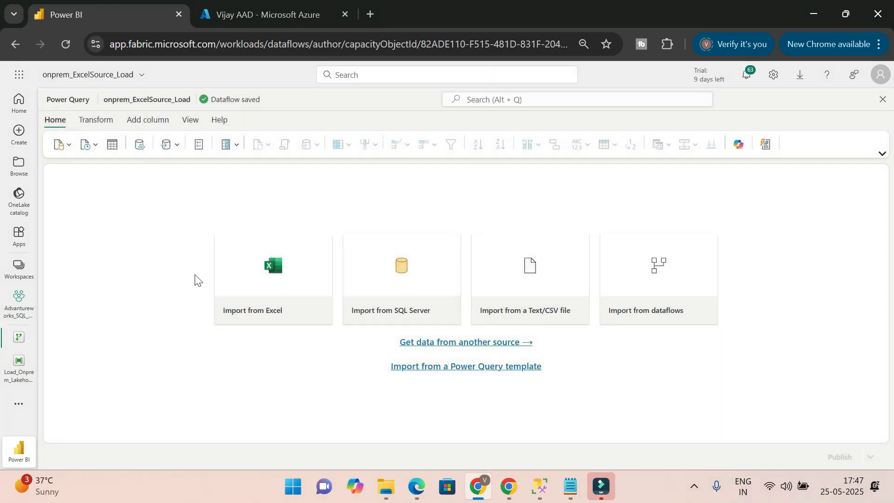
Step: Try importing an Excel workbook by link and by upload, then return to the data source gallery after the OneDrive licence warning
click(277, 293)
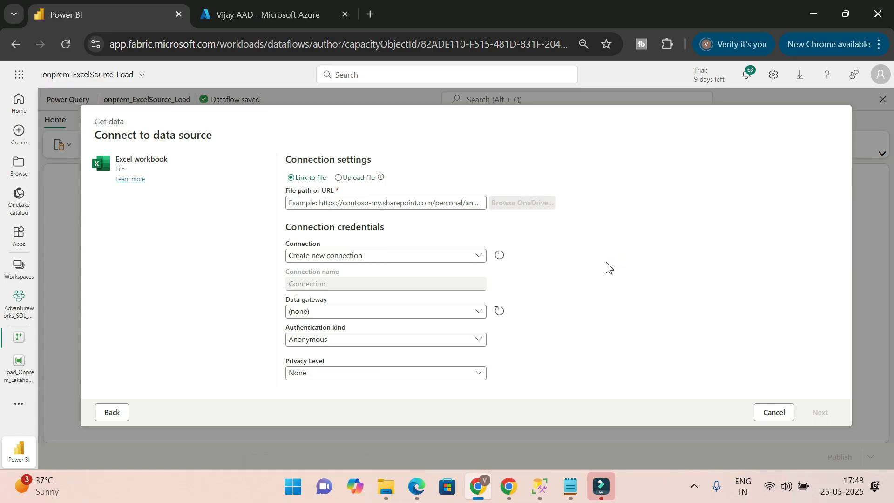
click(436, 204)
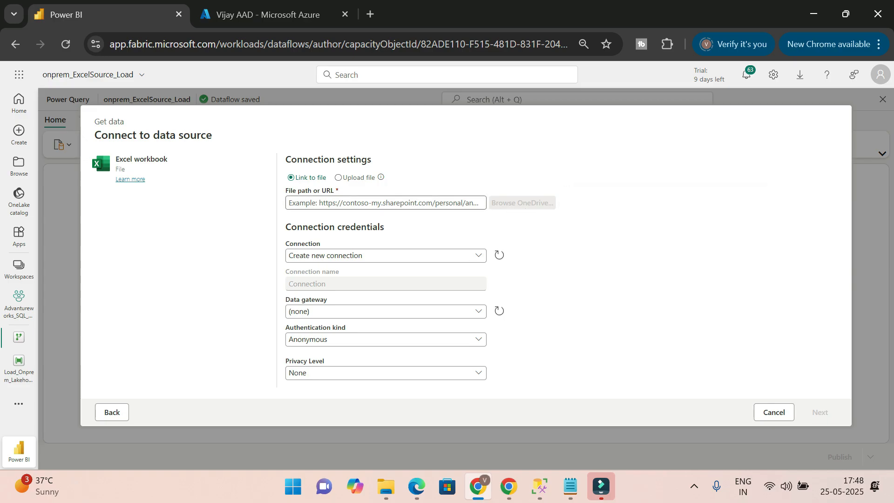
click(468, 200)
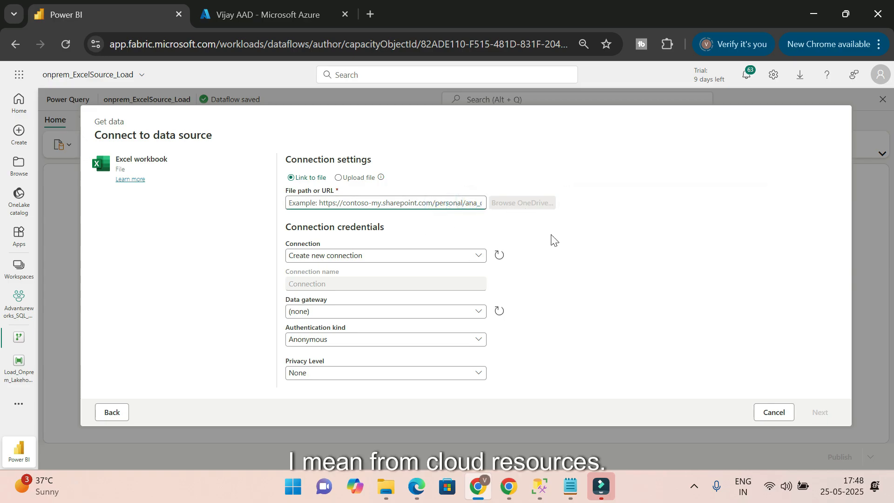
click(340, 178)
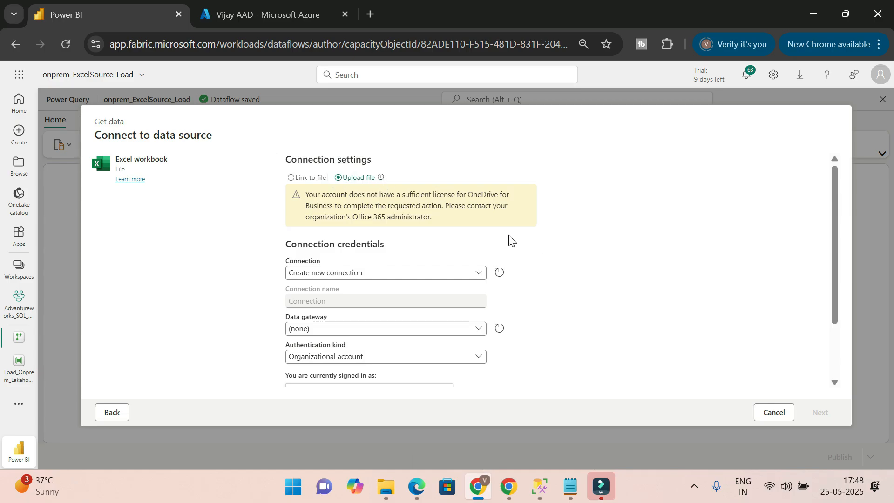
scroll(512, 242, down, 2)
scroll(514, 242, up, 2)
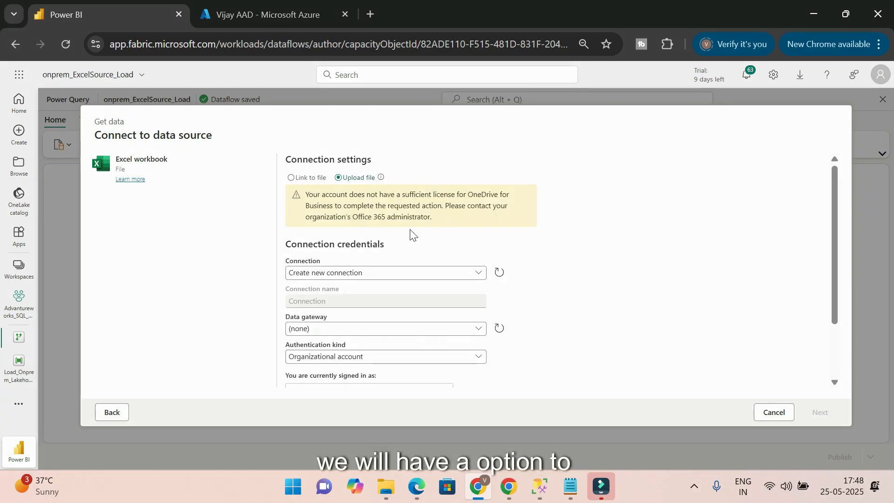
scroll(436, 224, up, 2)
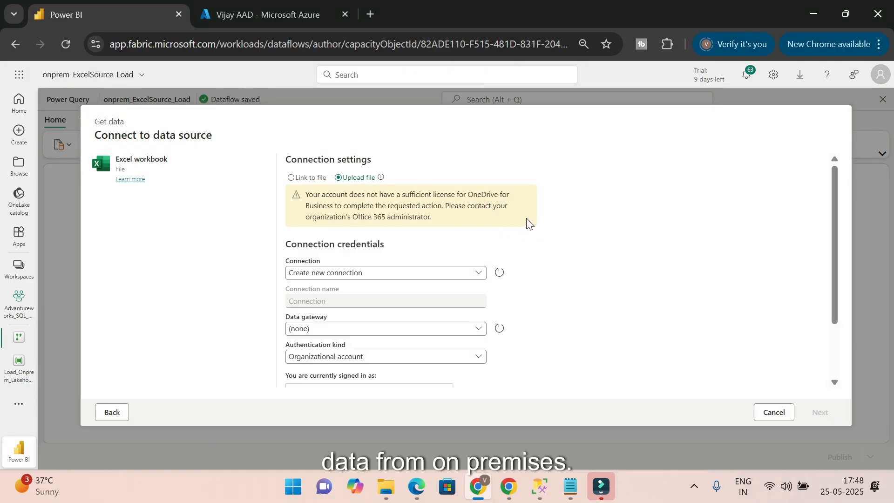
scroll(547, 230, down, 2)
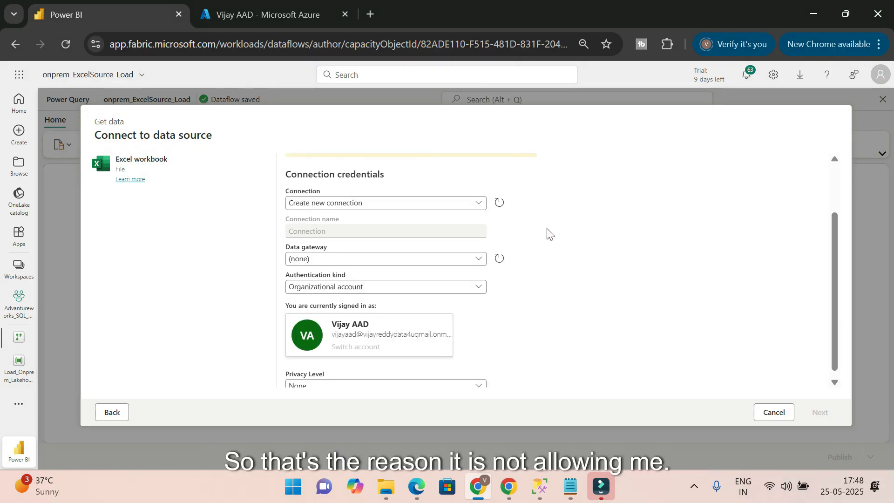
scroll(368, 233, up, 2)
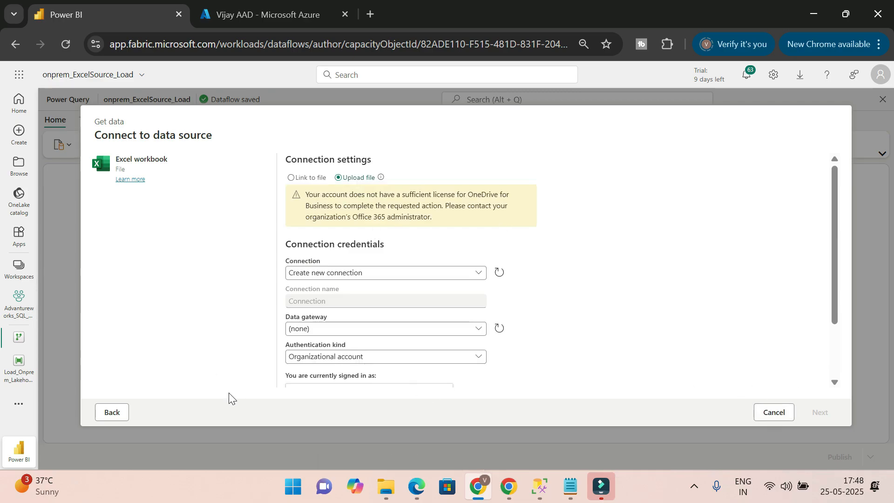
click(773, 412)
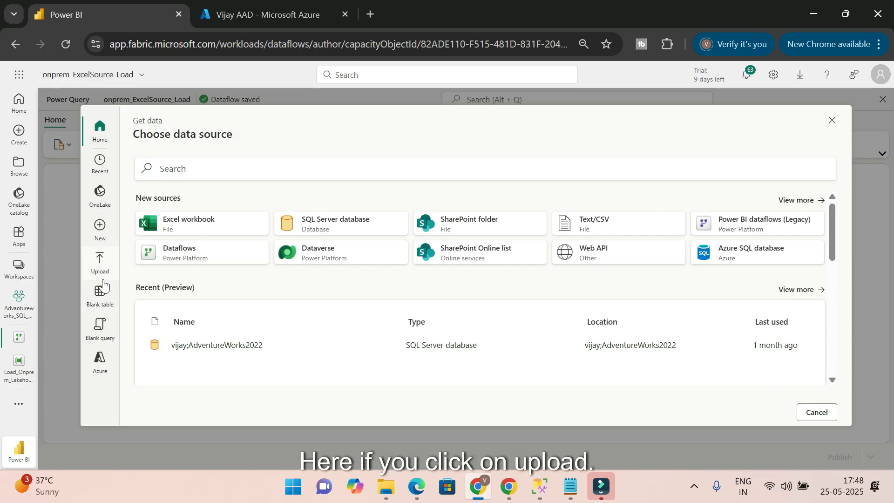
Step: Attempt uploading AdventureWorks+Sales.xlsx from the computer, then cancel the Excel workbook connection
click(101, 266)
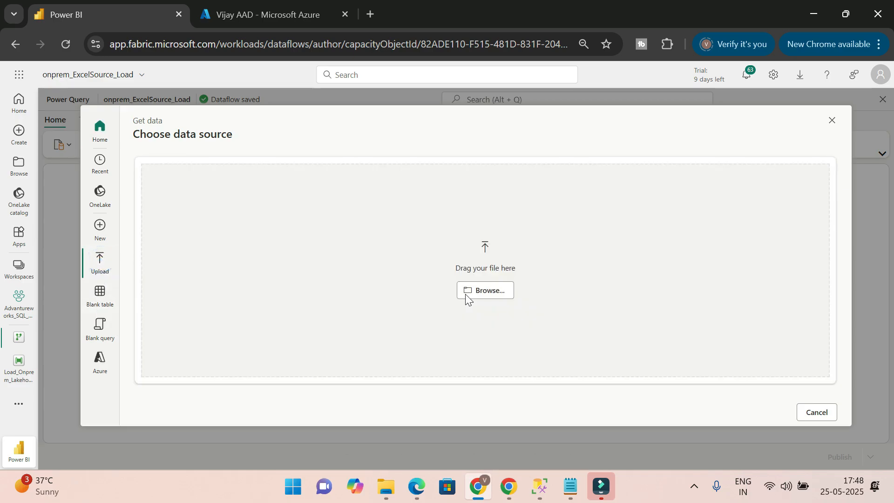
click(493, 293)
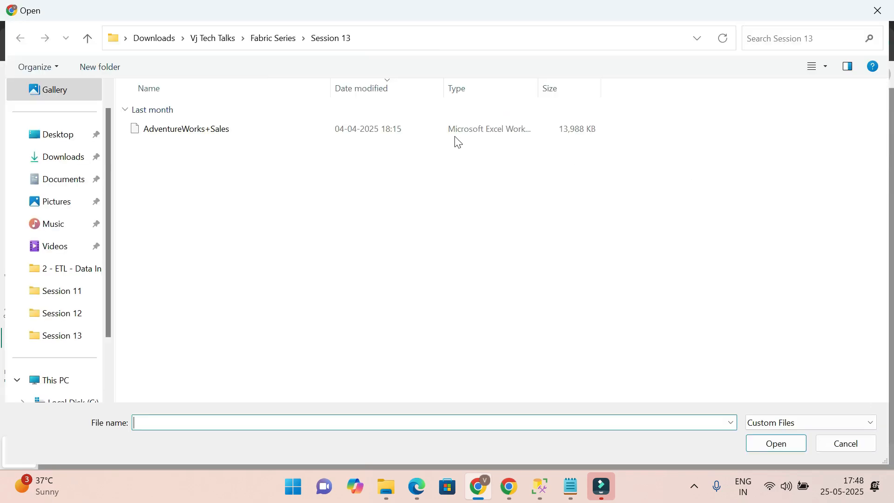
click(776, 444)
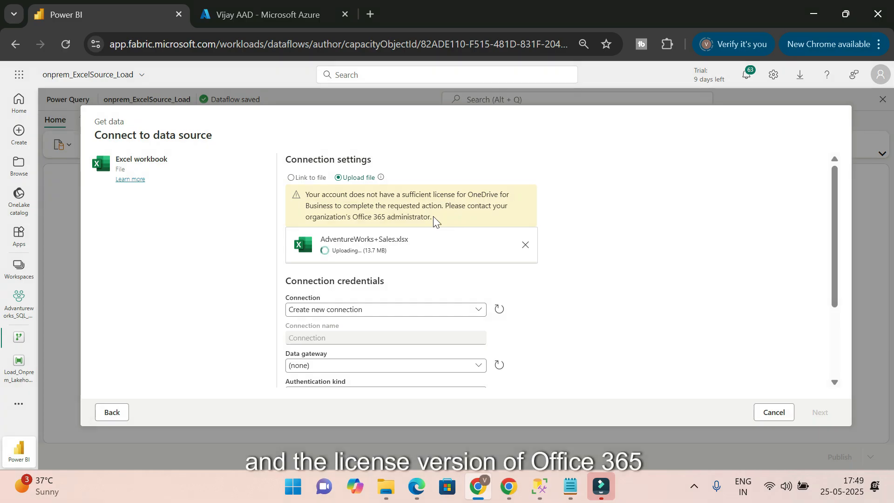
scroll(584, 254, down, 2)
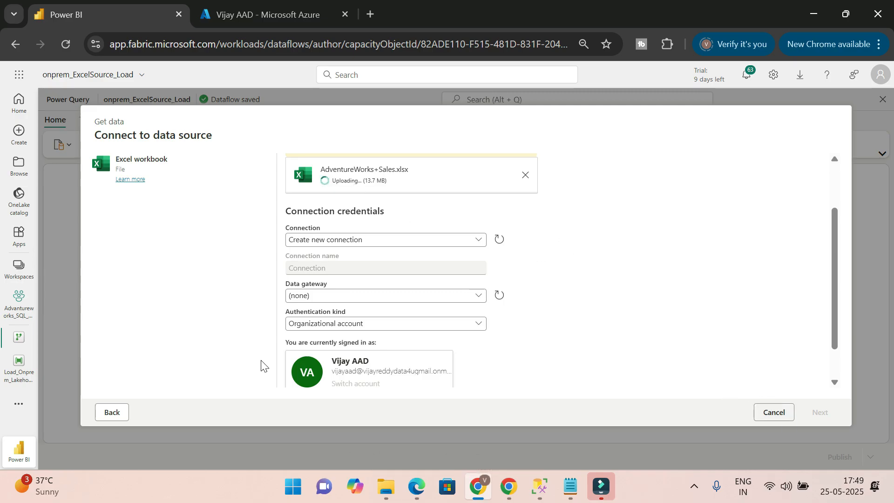
click(789, 412)
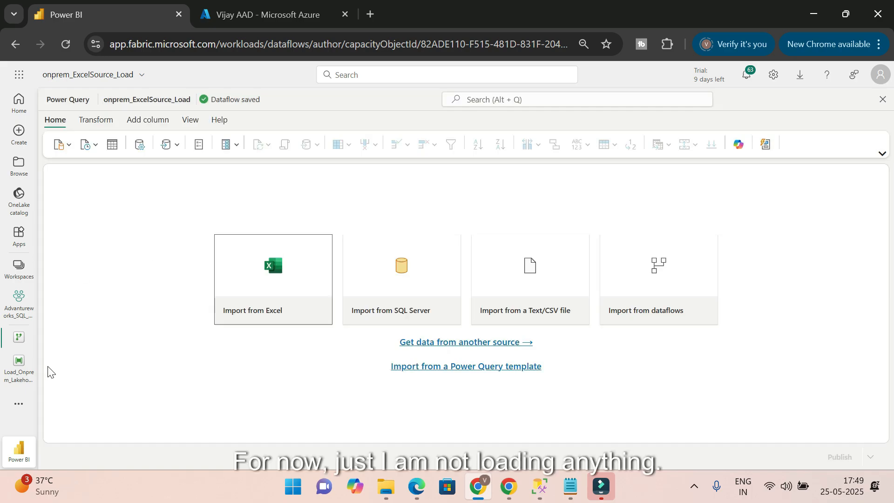
Step: Close the dataflow editor and open the bronze_layer lakehouse from the Bronze data task
click(882, 99)
click(480, 289)
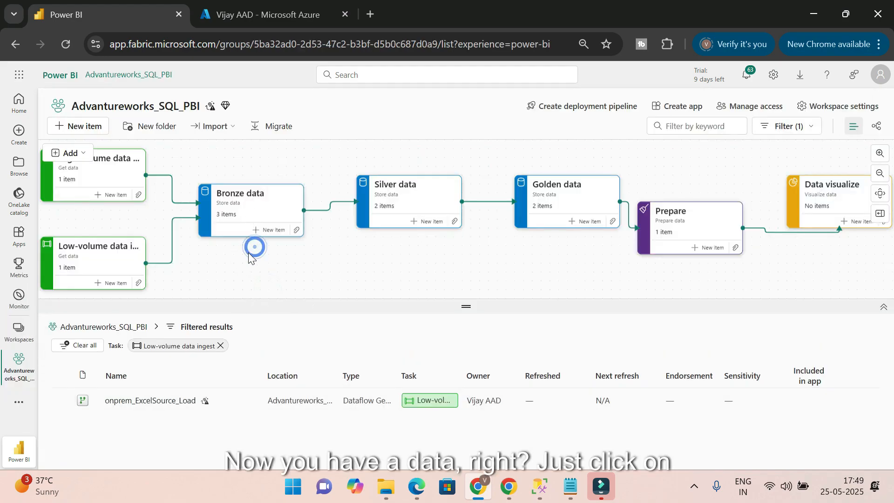
click(231, 203)
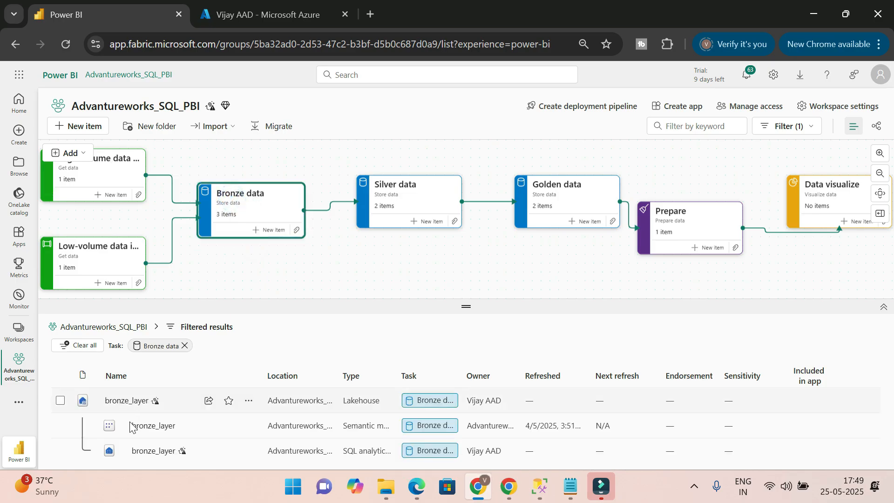
click(135, 401)
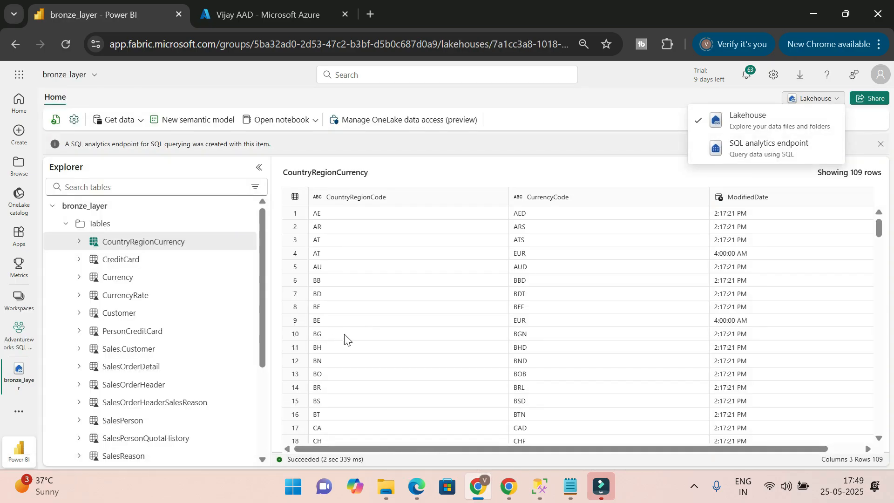
Step: Browse bronze_layer's loaded tables, from CountryRegionCurrency down to Store
click(639, 92)
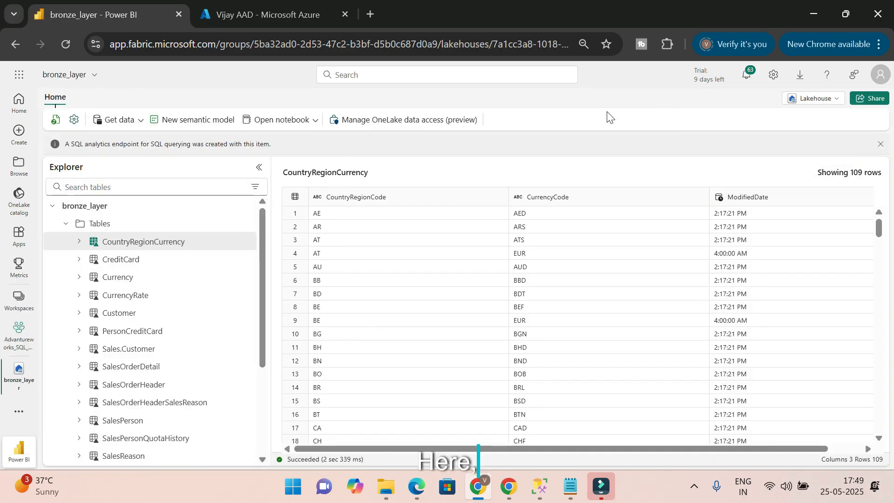
scroll(163, 354, down, 3)
scroll(163, 354, up, 10)
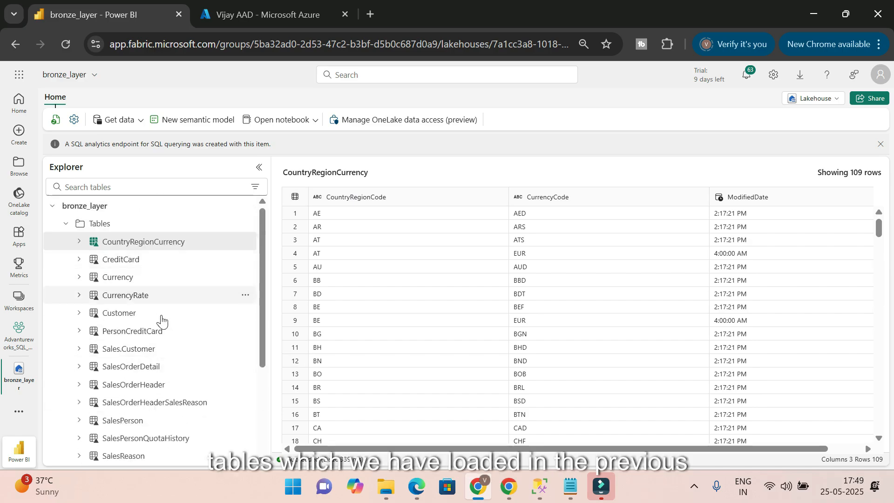
scroll(162, 401, down, 3)
scroll(164, 420, up, 5)
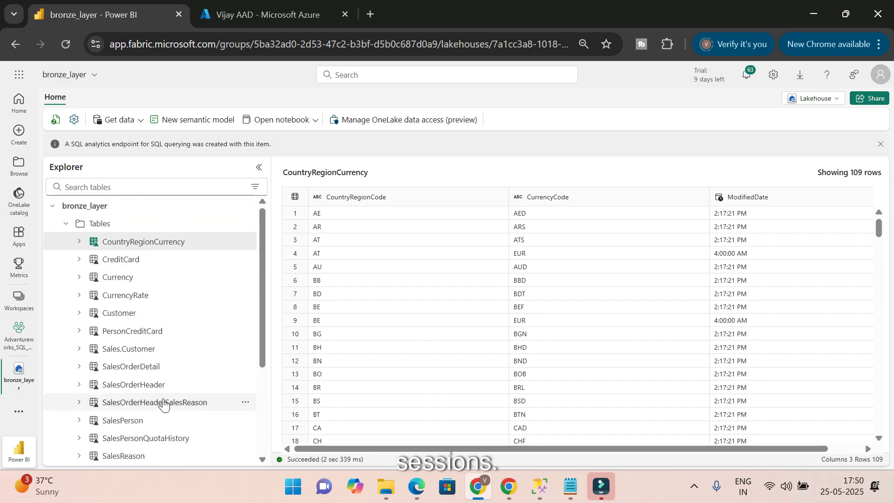
scroll(164, 308, down, 3)
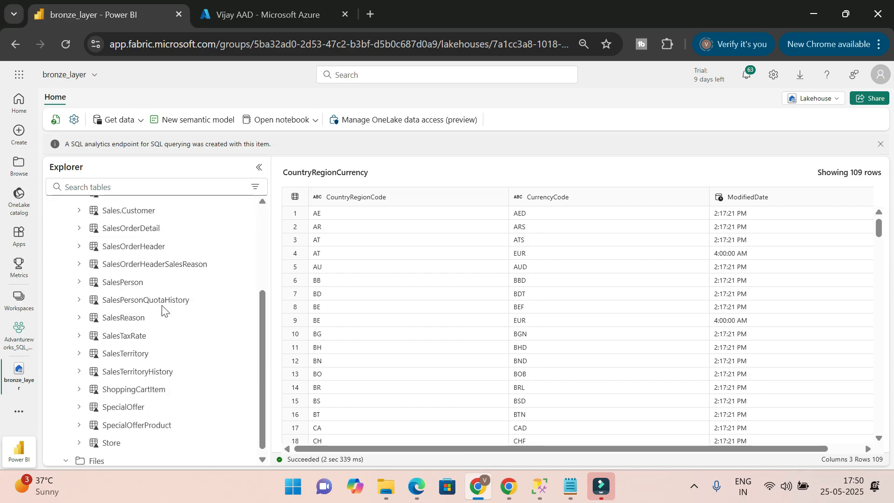
scroll(163, 310, up, 3)
scroll(170, 270, down, 5)
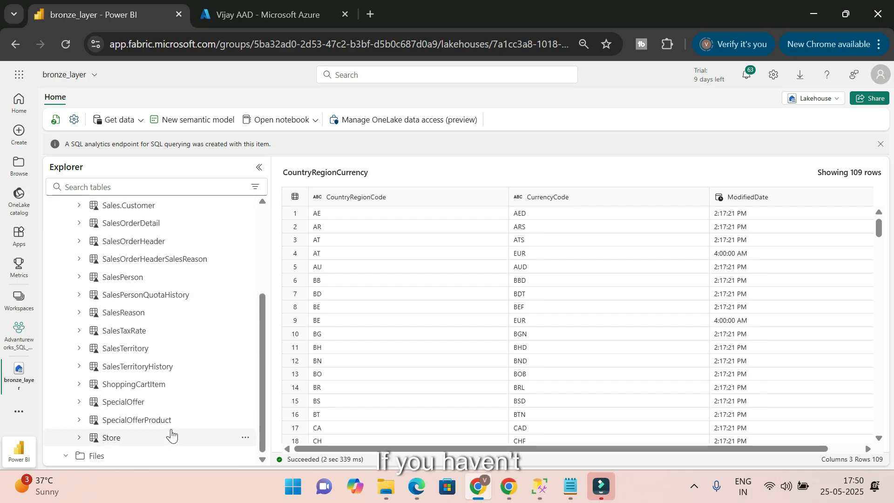
scroll(173, 410, up, 5)
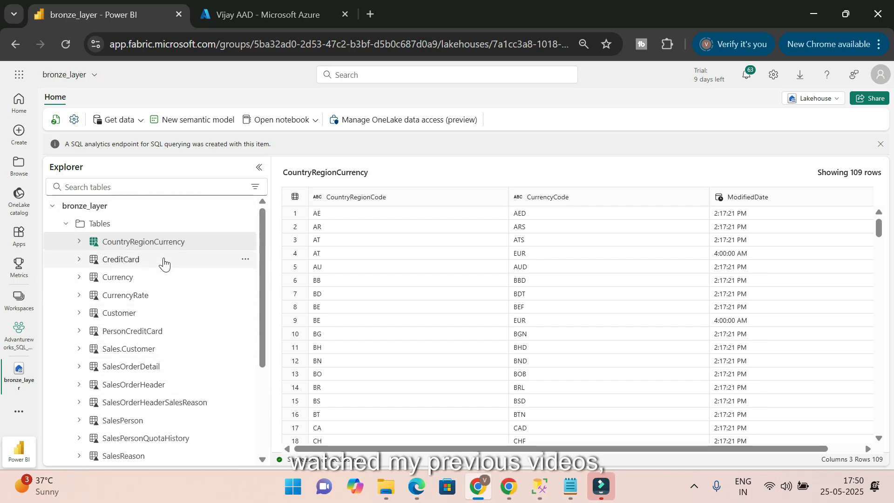
scroll(164, 264, down, 5)
scroll(176, 404, up, 5)
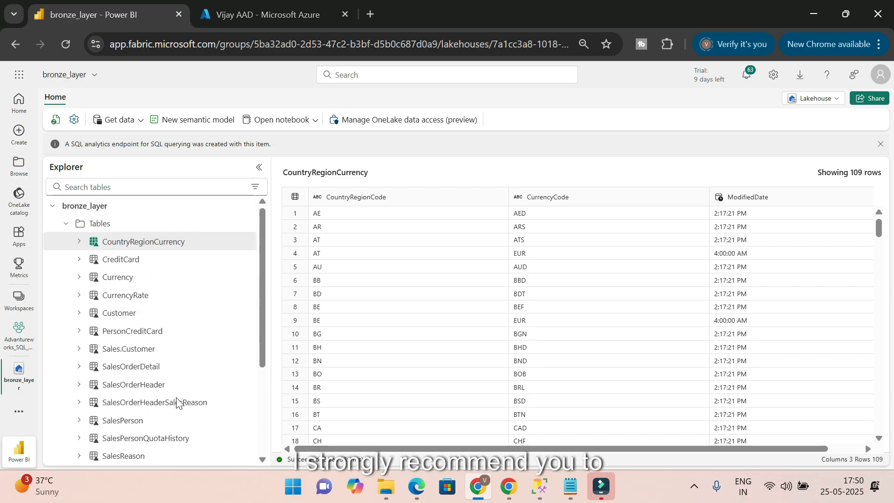
scroll(164, 246, down, 1)
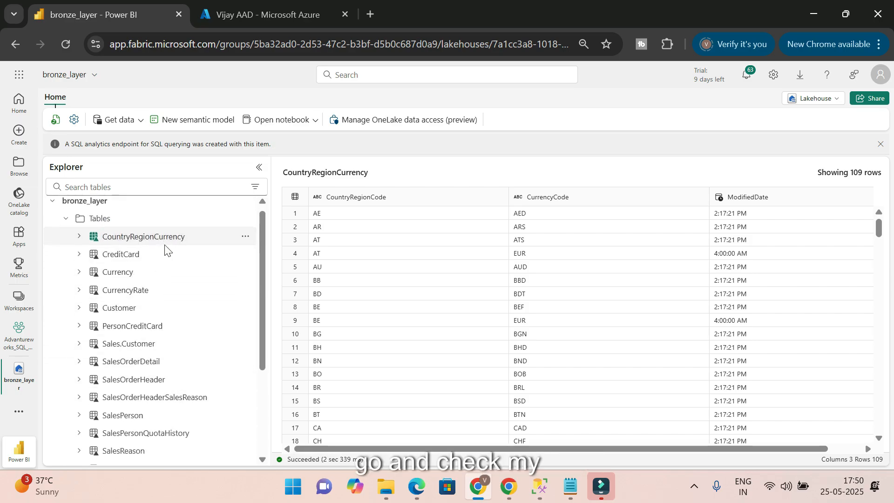
scroll(160, 418, down, 5)
scroll(160, 405, up, 5)
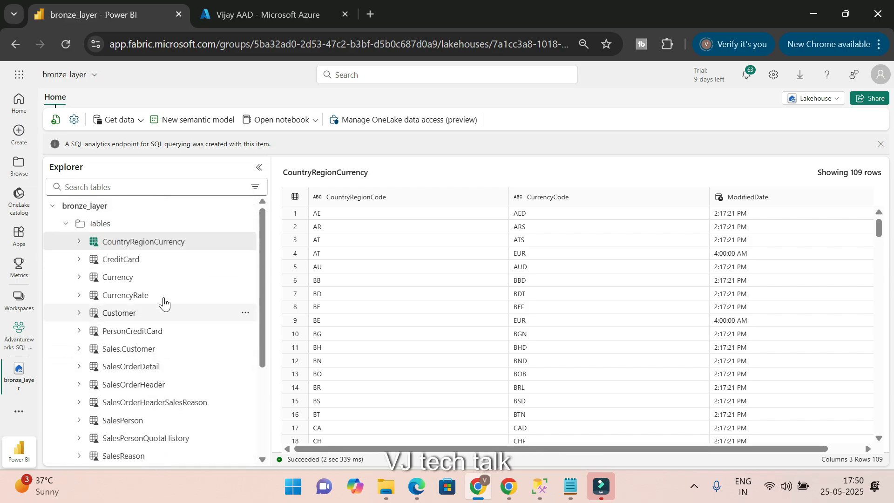
scroll(171, 274, down, 5)
scroll(163, 434, up, 5)
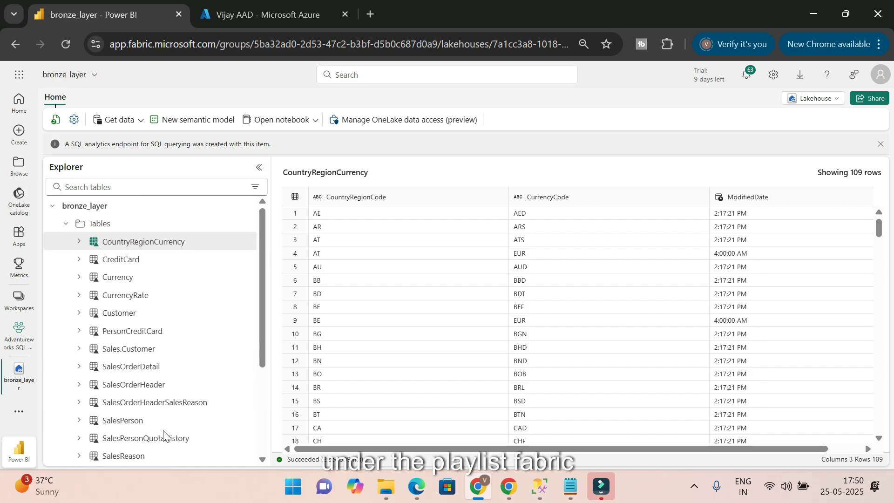
scroll(174, 300, down, 2)
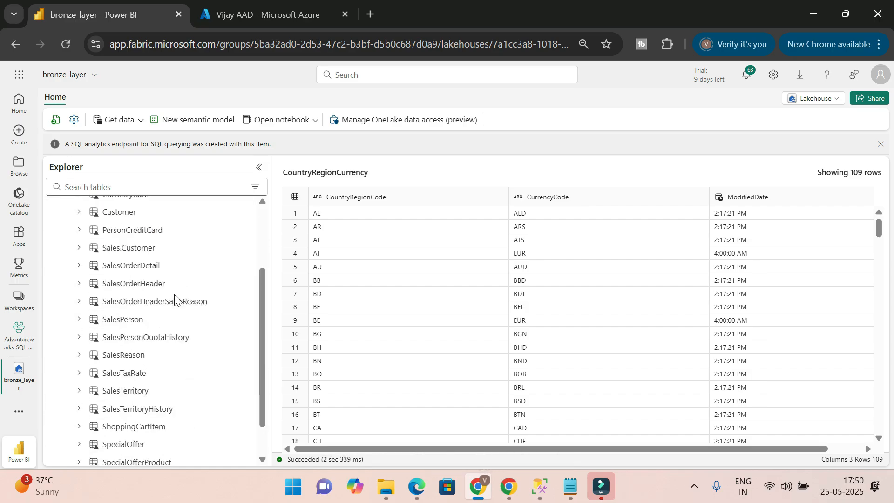
scroll(175, 300, up, 2)
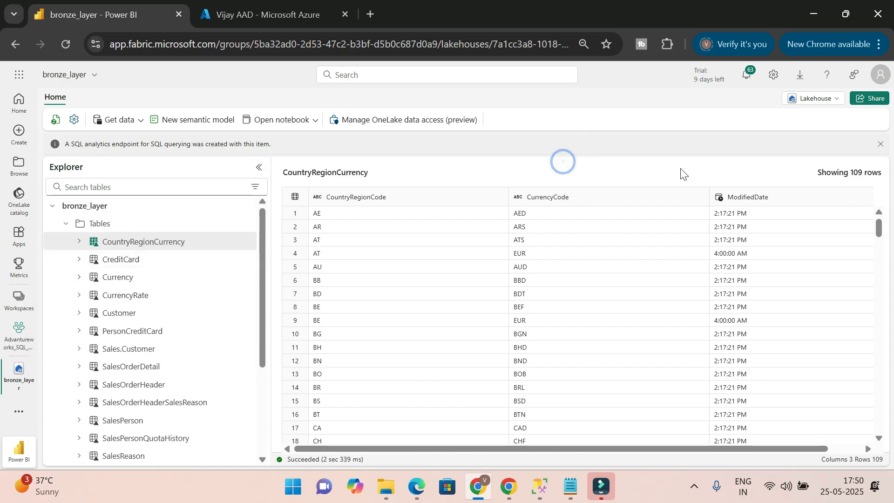
click(832, 99)
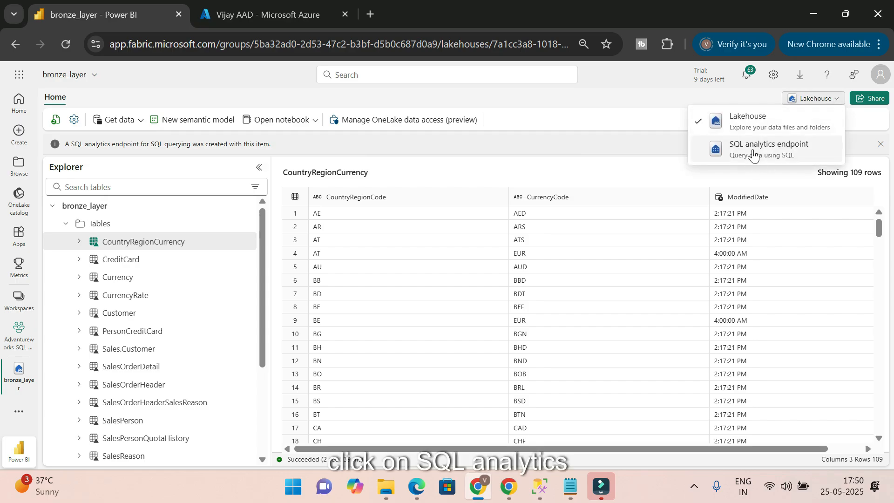
Step: On the SQL analytics endpoint, run Select TOP 100 on dbo.CountryRegionCurrency and enlarge the results pane
click(766, 151)
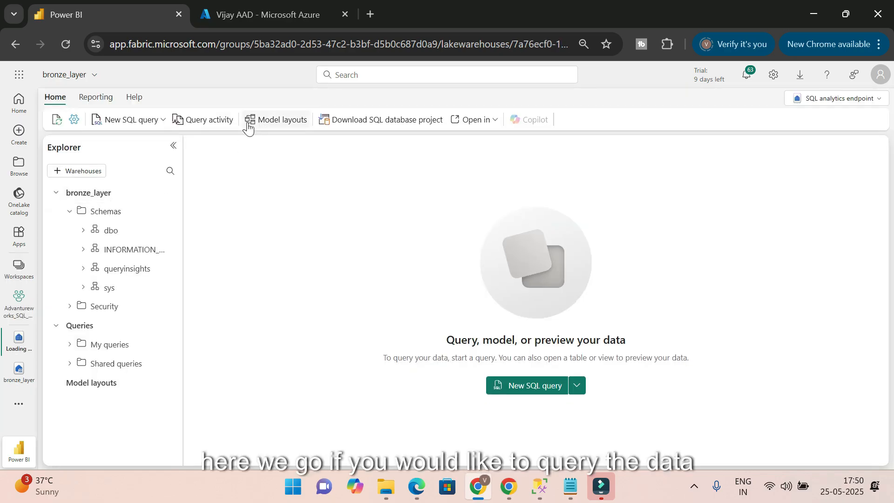
click(84, 230)
click(97, 249)
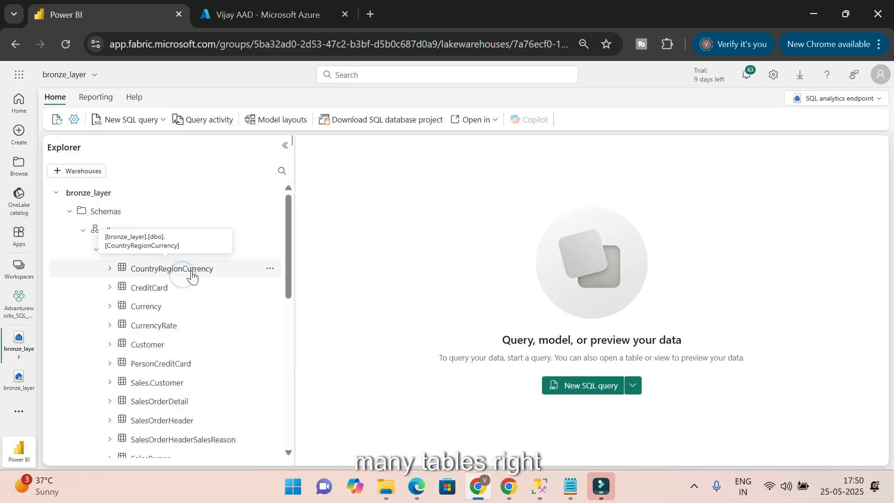
right_click(192, 274)
click(270, 268)
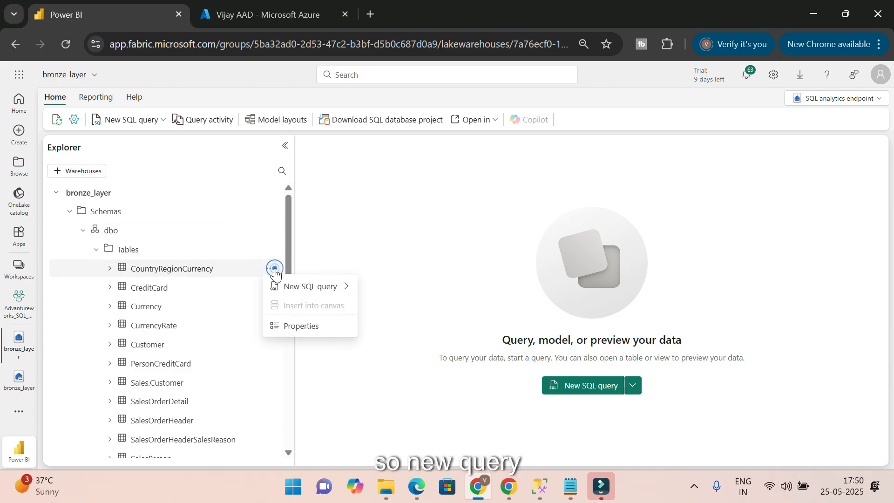
mouse_move(300, 289)
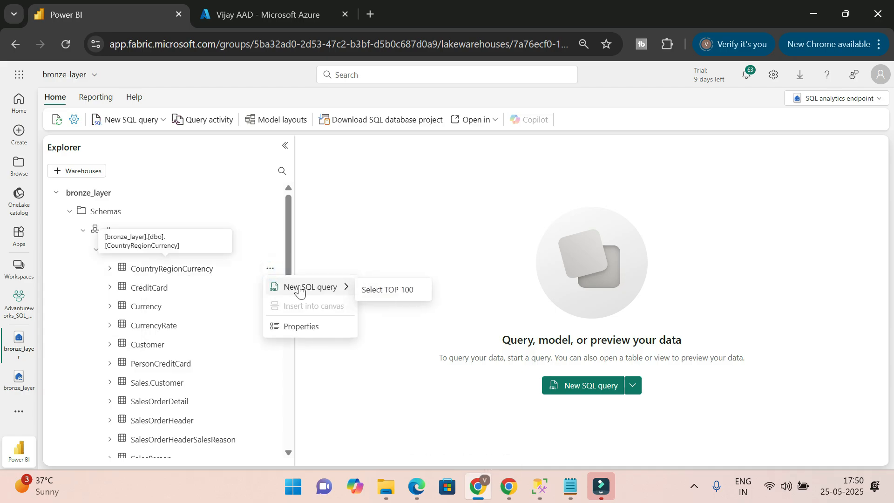
click(392, 289)
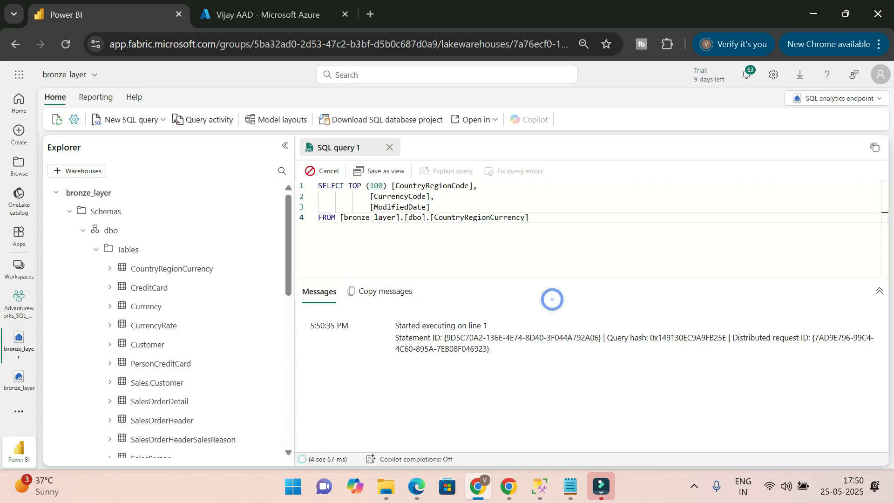
scroll(538, 372, down, 5)
scroll(538, 387, up, 4)
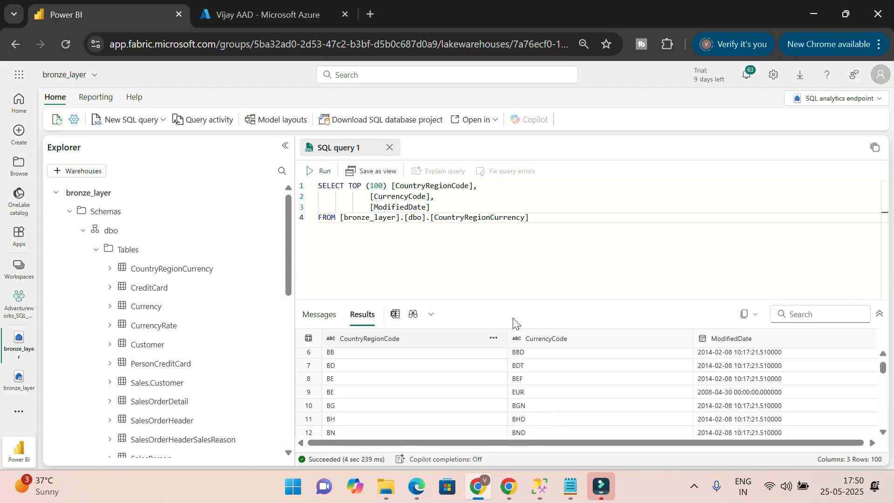
drag(522, 298, 523, 239)
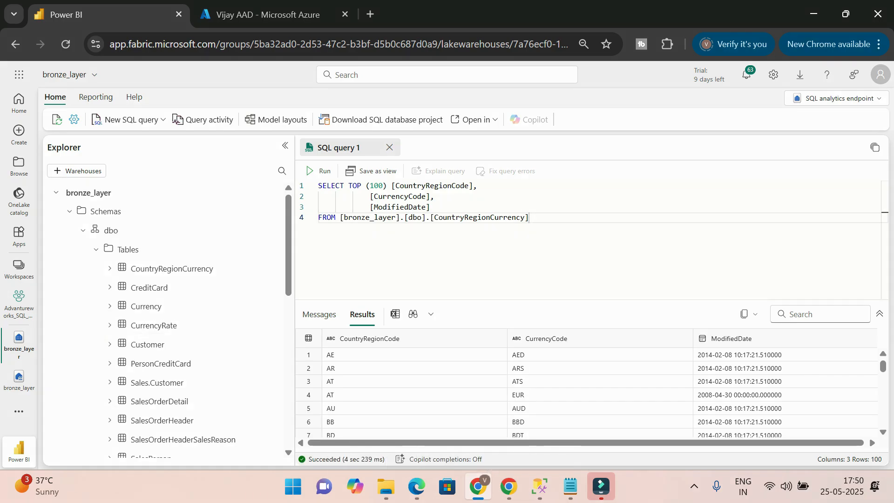
click(565, 219)
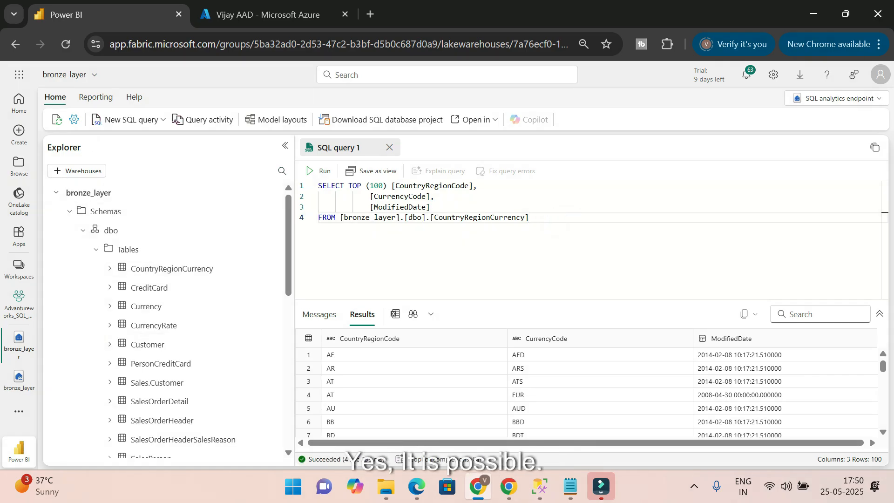
Step: Copy bronze_layer's SQL endpoint connection string from its settings and bring up SSMS
click(74, 121)
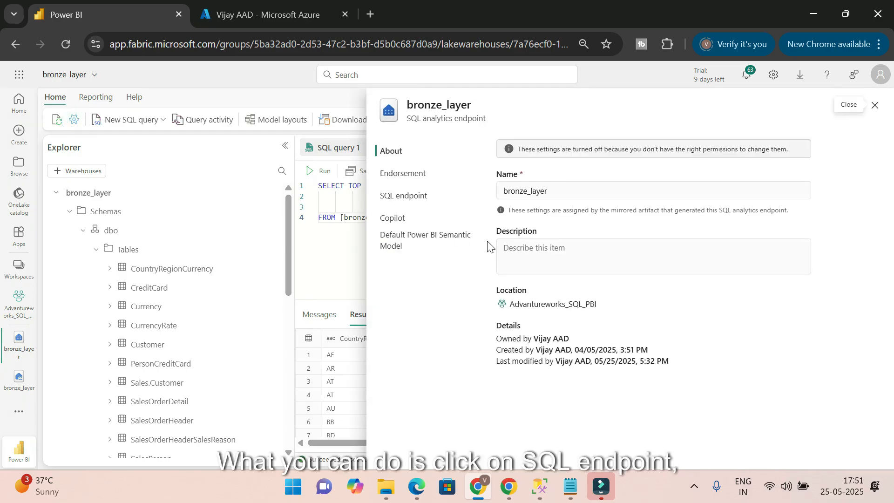
click(417, 195)
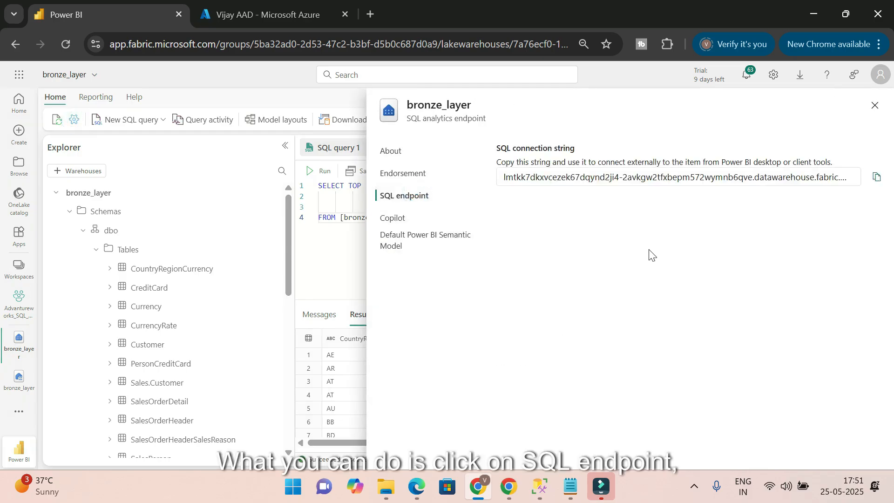
click(876, 184)
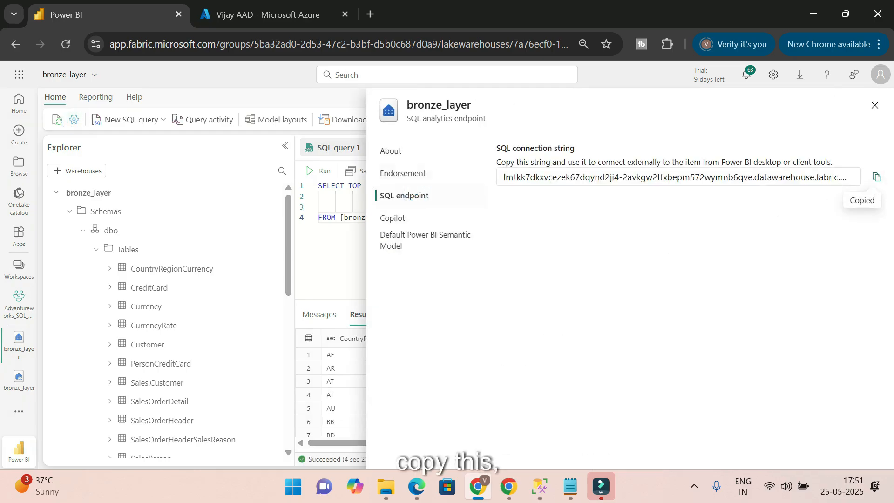
click(540, 487)
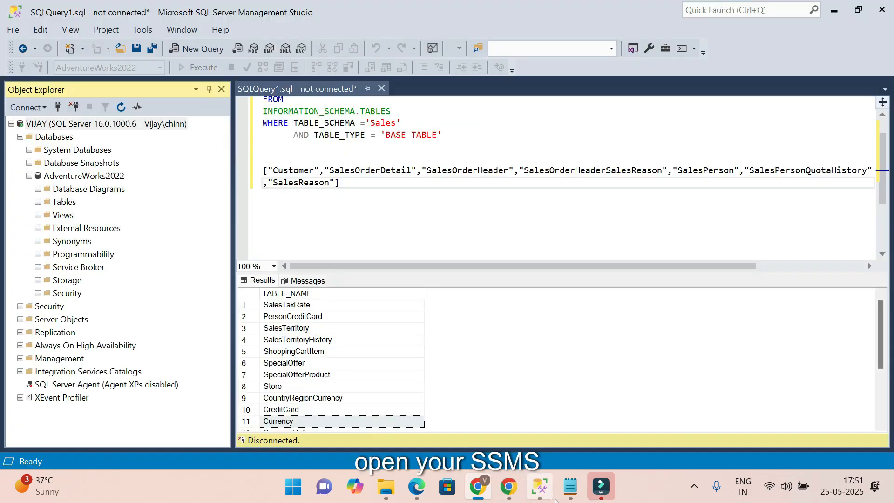
Step: Connect SSMS to the Fabric warehouse server using the copied address and Microsoft Entra MFA
click(12, 124)
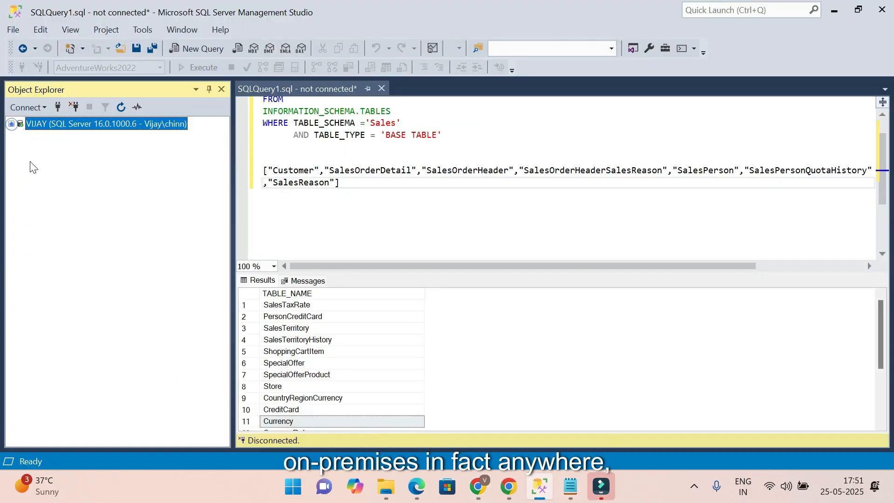
click(57, 108)
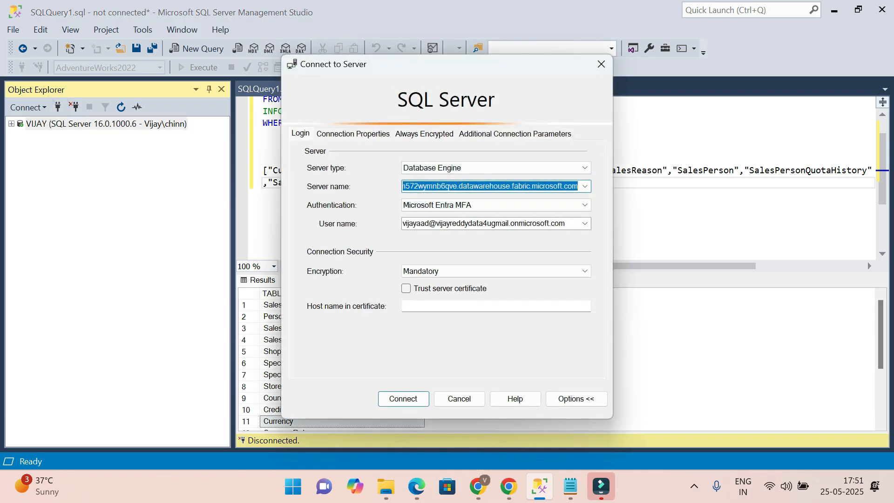
key(ctrl+v)
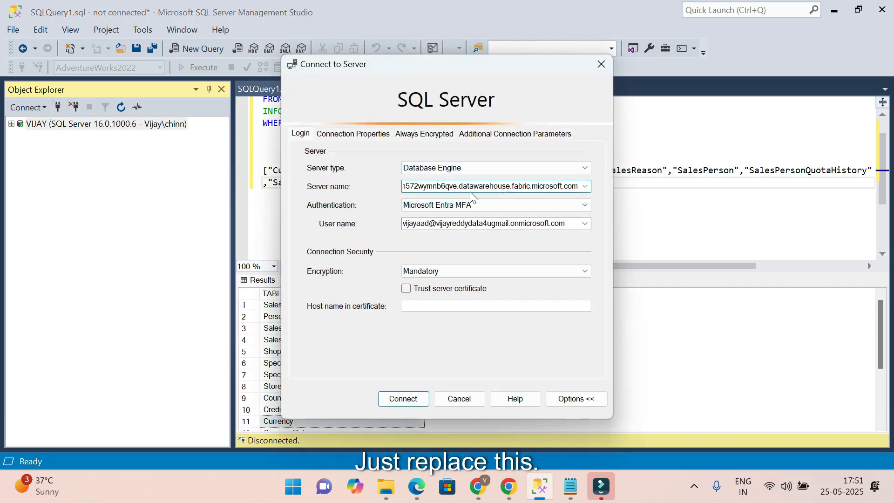
click(475, 205)
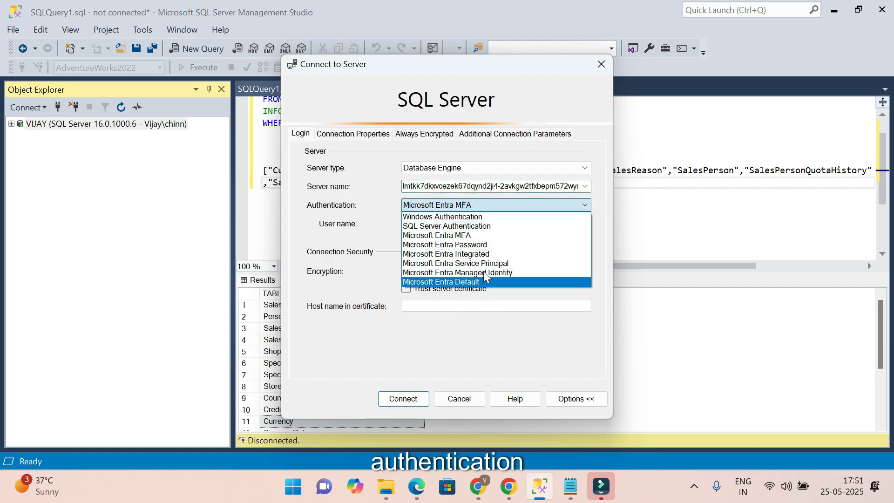
click(461, 236)
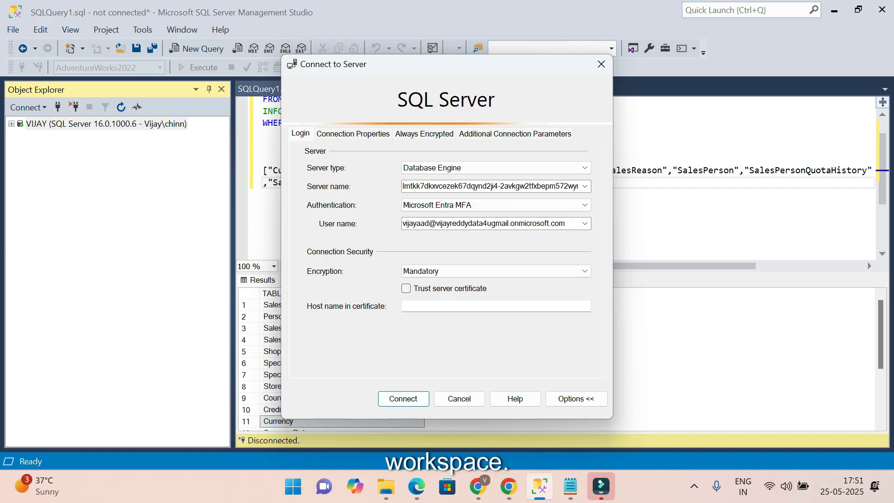
click(413, 402)
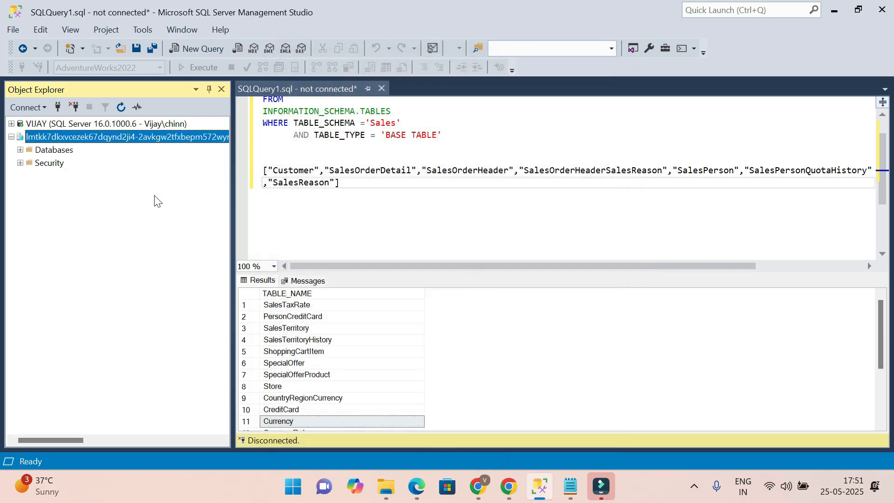
Step: Expand Databases > bronze_layer > Tables and query the top 1000 rows of dbo.Currency
click(49, 150)
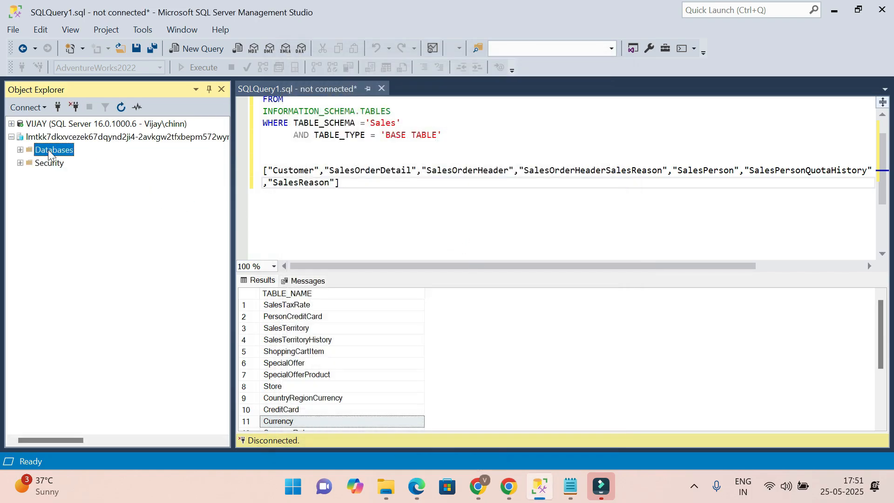
click(20, 149)
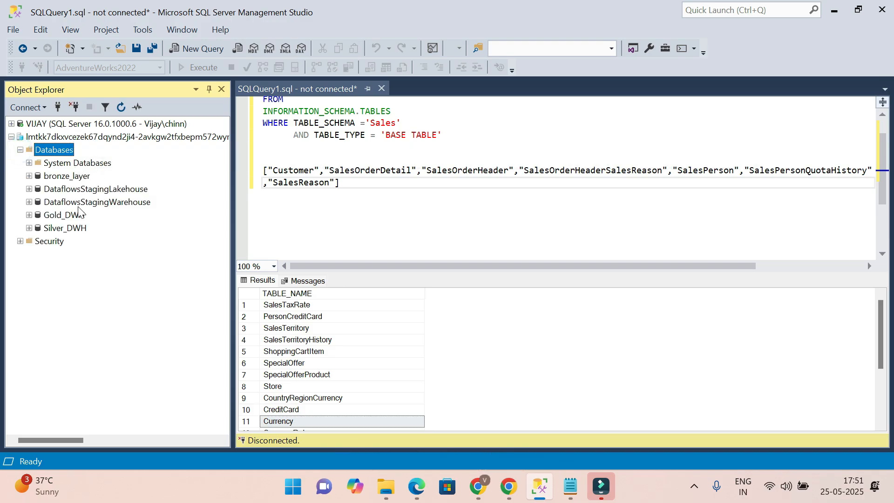
click(58, 176)
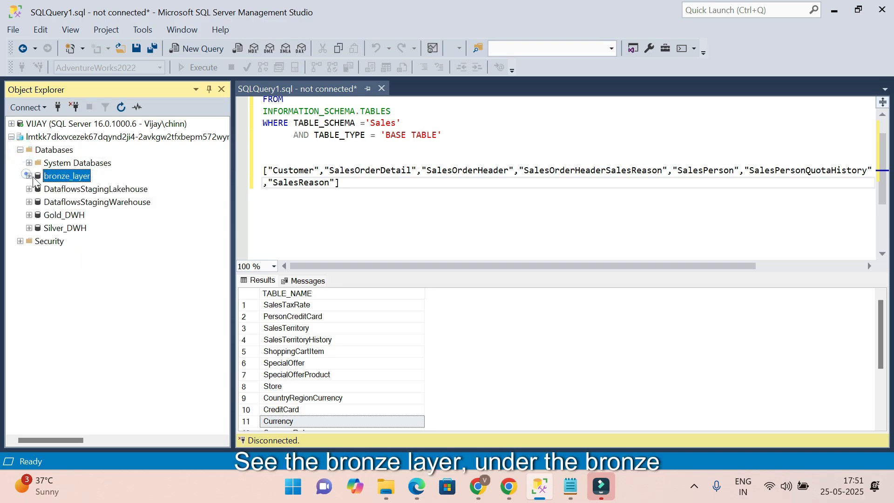
click(29, 176)
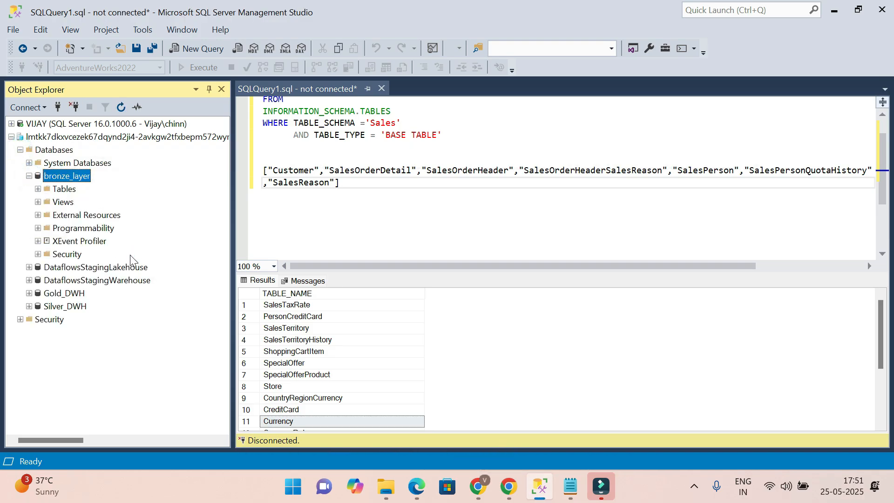
click(64, 191)
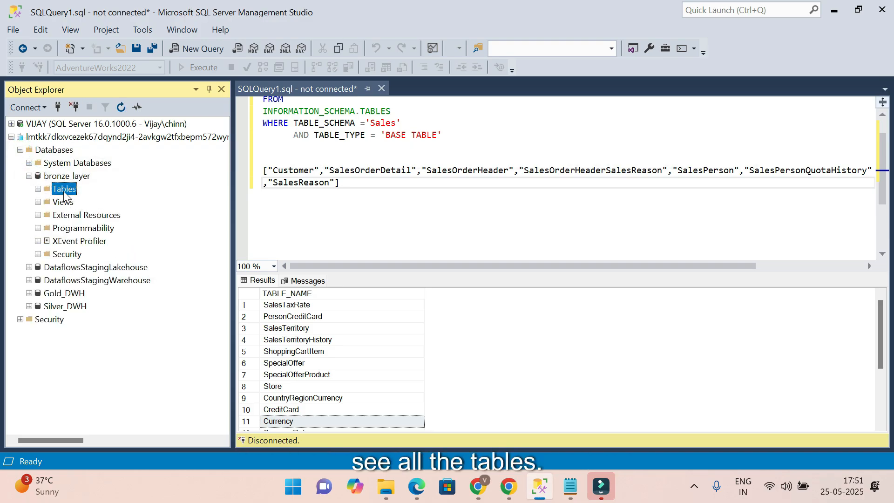
click(38, 189)
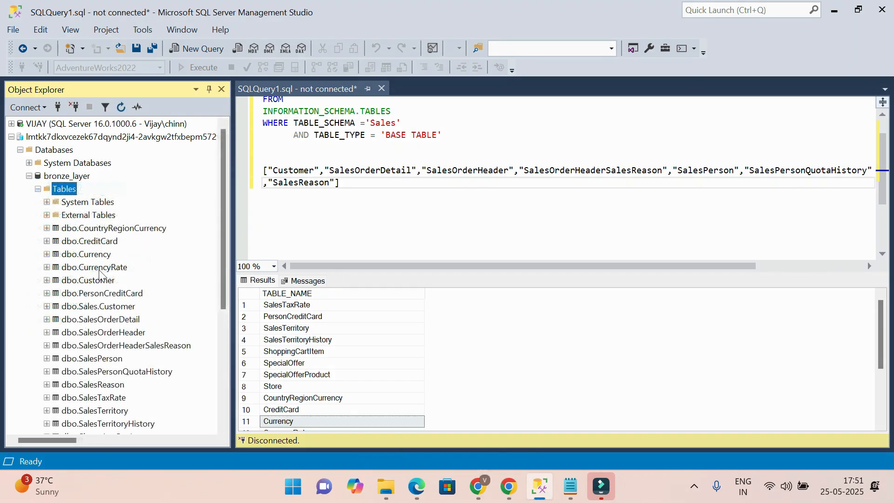
right_click(86, 255)
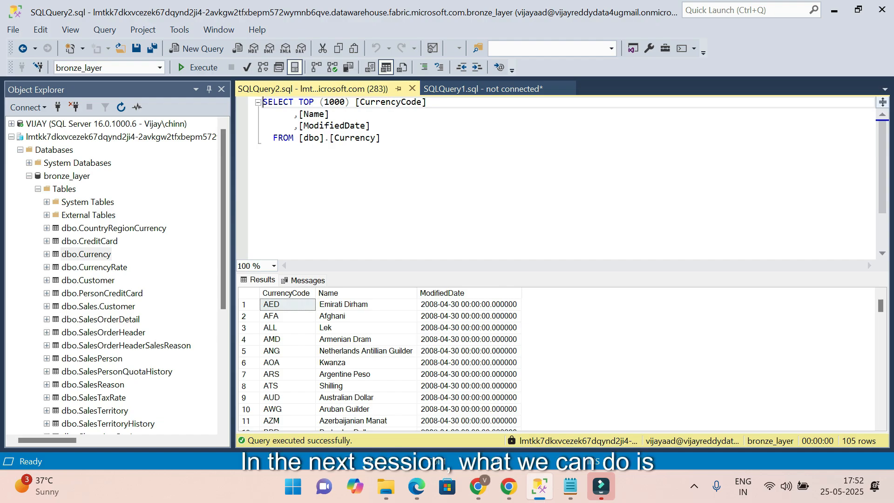
Step: Collapse bronze_layer's tables, inspect Silver_DWH, and filter the Fabric workspace to Bronze data
click(38, 189)
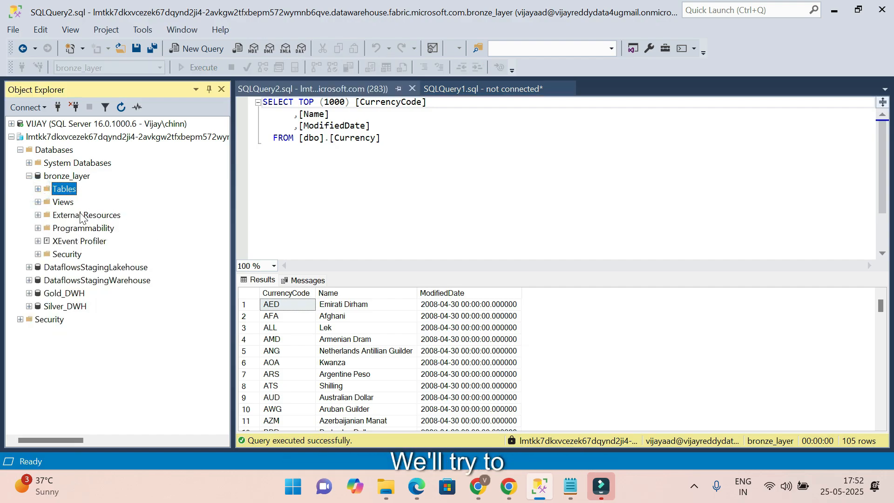
click(29, 306)
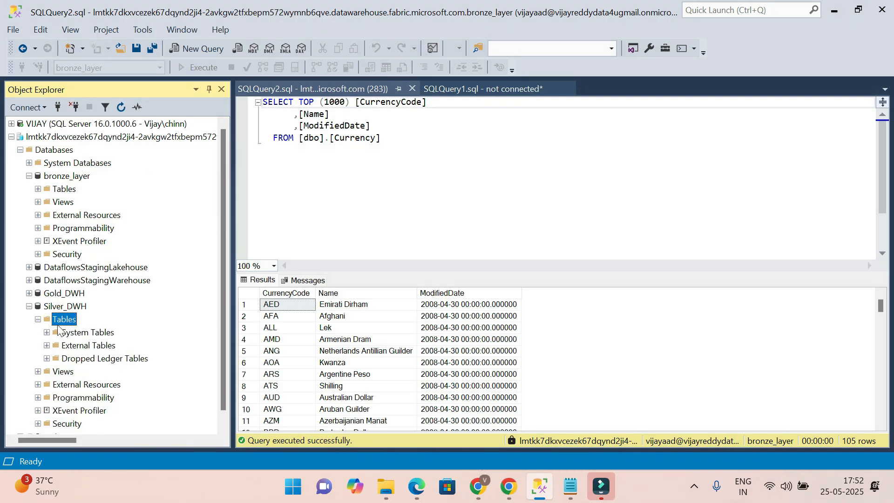
click(29, 306)
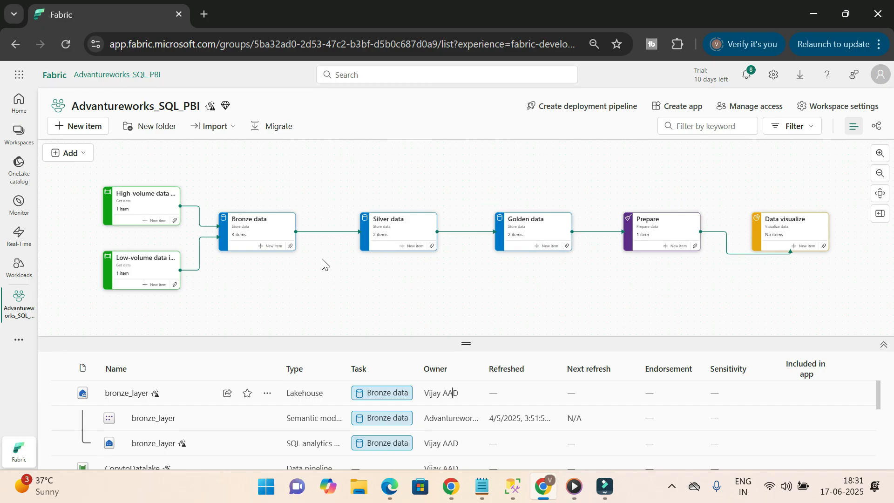
click(248, 228)
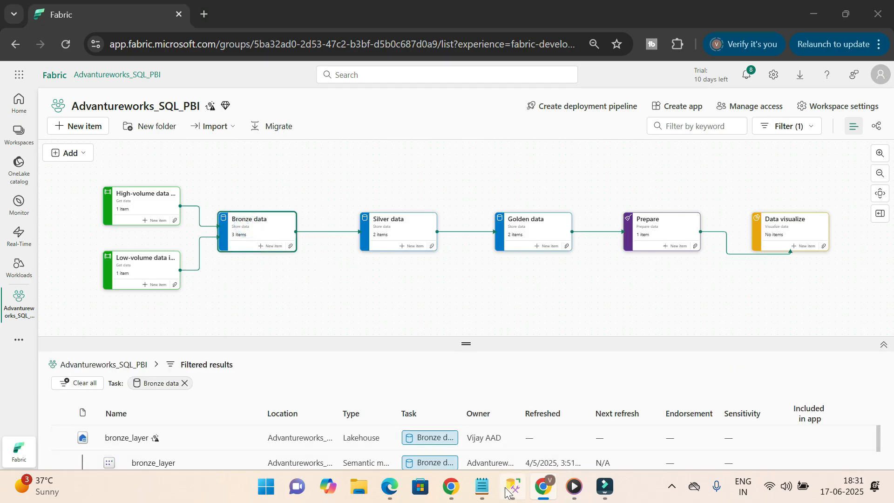
click(514, 487)
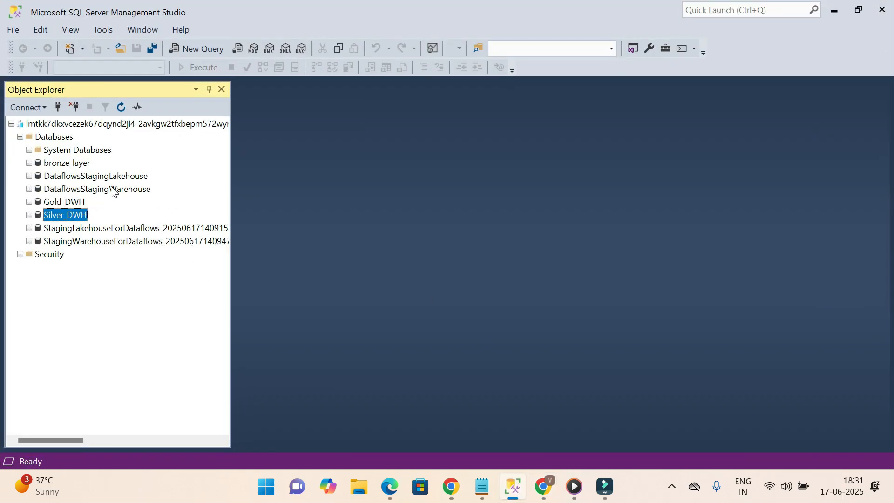
Step: Expand bronze_layer's Tables folder in Object Explorer to review its loaded tables, then collapse it
click(64, 164)
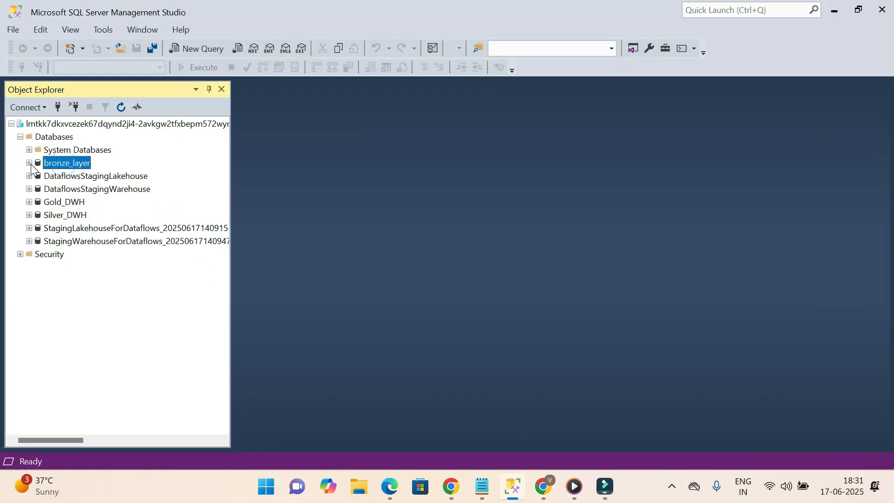
click(29, 163)
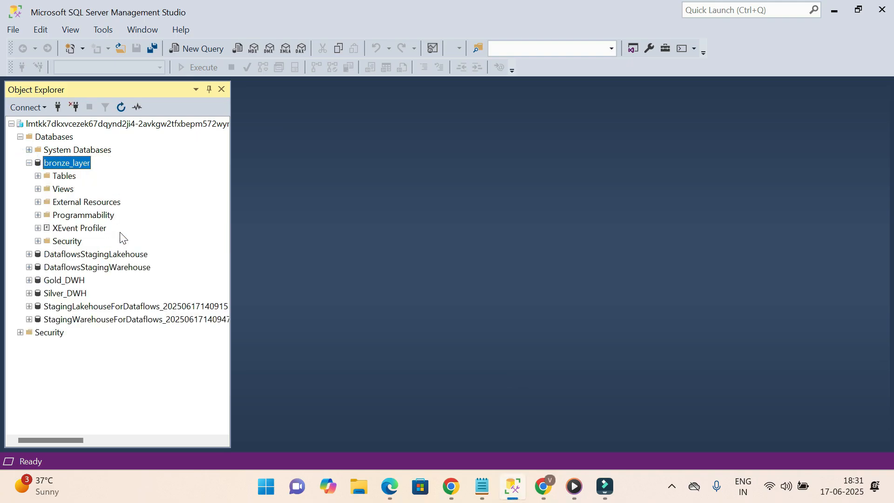
click(64, 176)
click(37, 176)
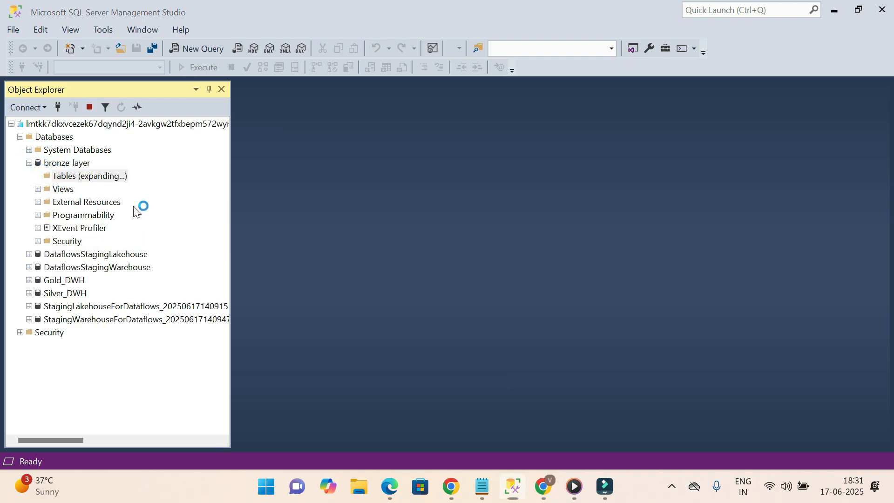
scroll(133, 200, down, 4)
scroll(144, 298, up, 3)
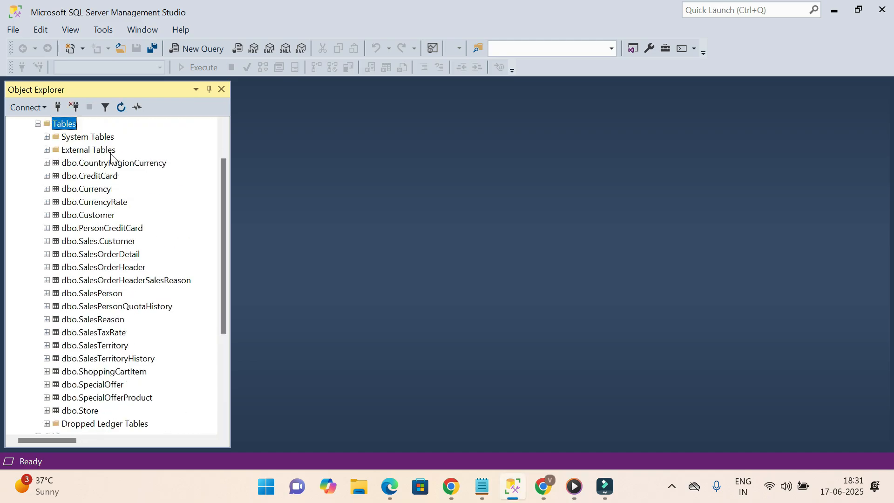
scroll(126, 350, up, 1)
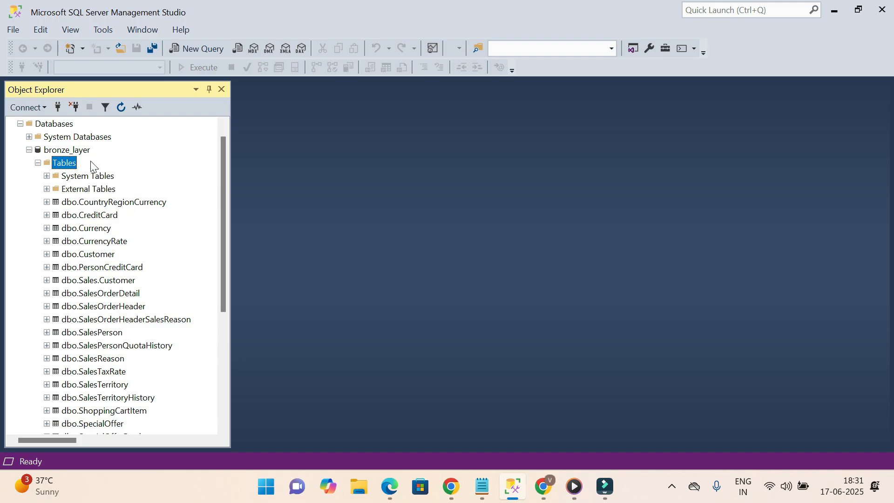
click(38, 163)
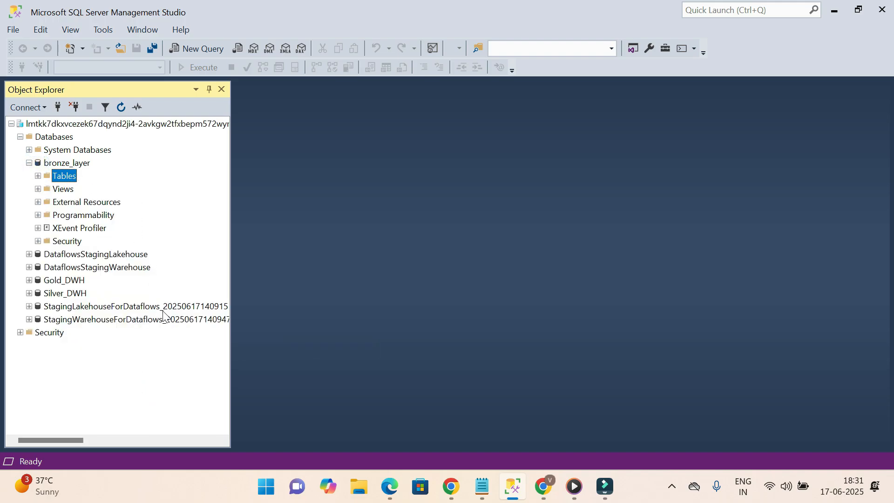
click(28, 163)
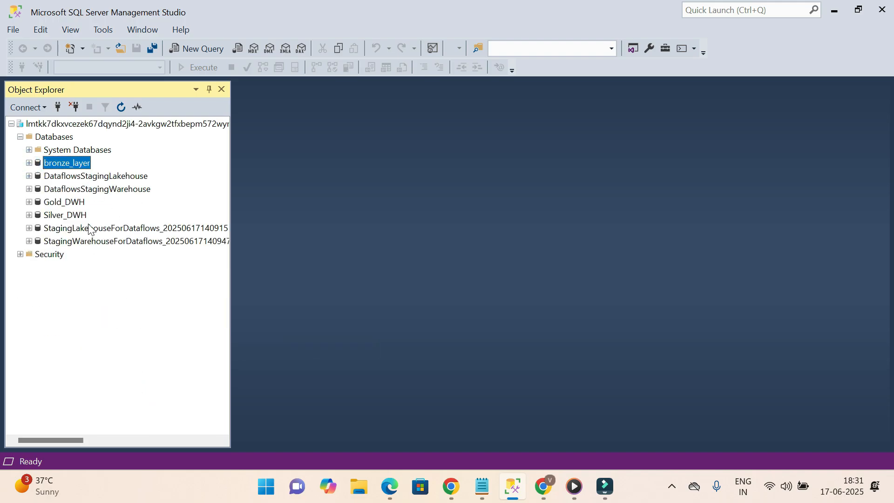
Step: Check which tables Silver_DWH holds, collapse its Tables folder, and return to the Fabric workspace
click(74, 216)
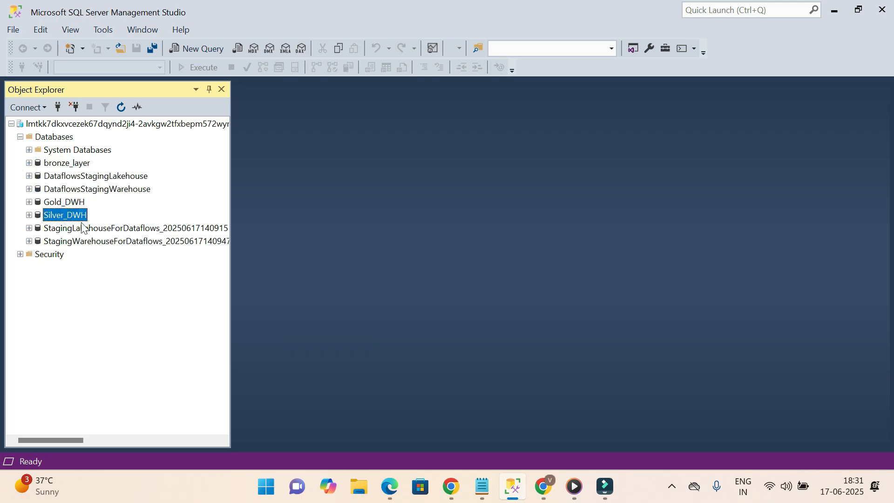
click(29, 215)
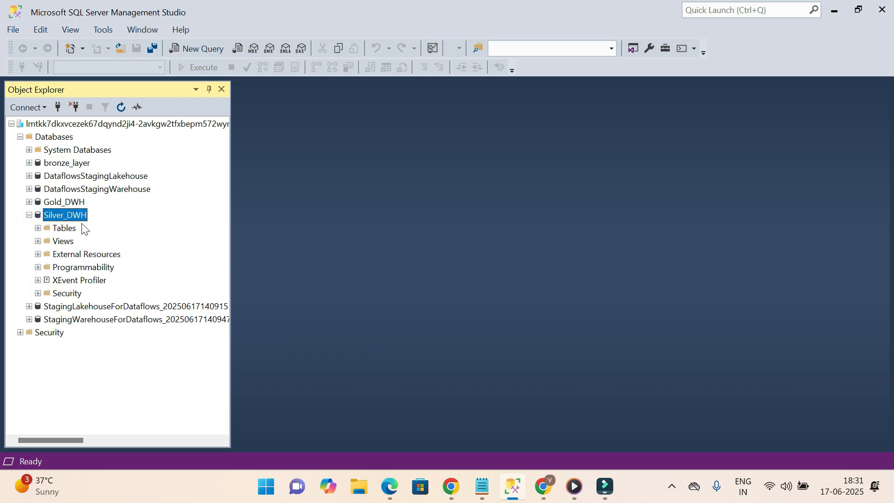
click(64, 228)
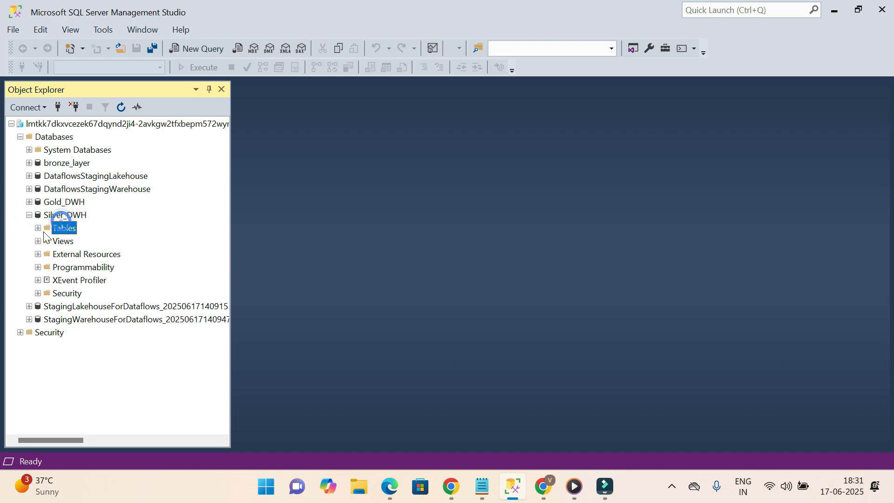
click(38, 228)
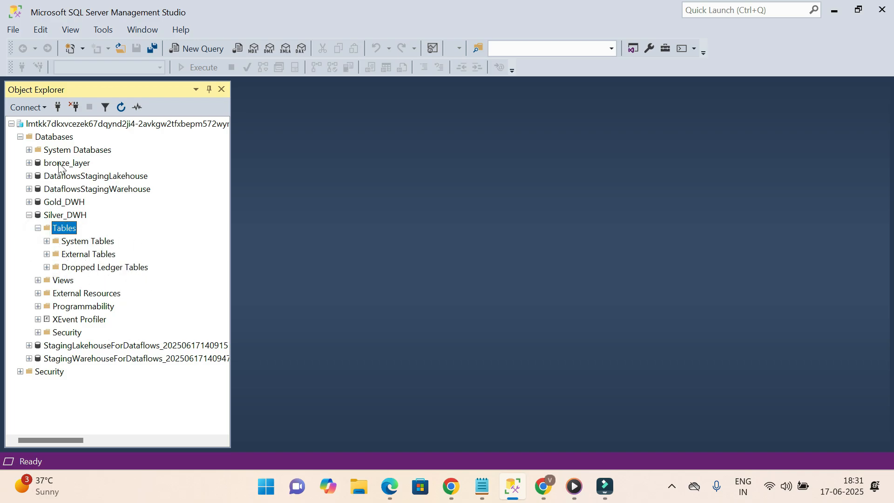
click(38, 228)
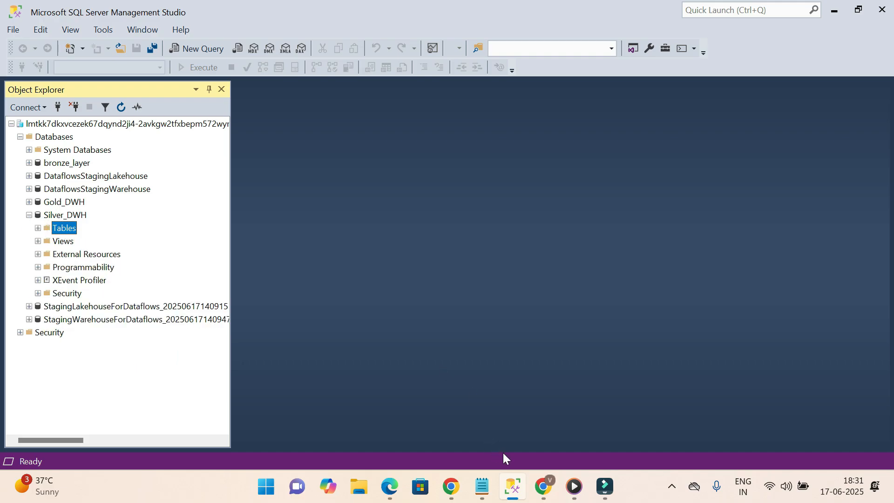
click(543, 486)
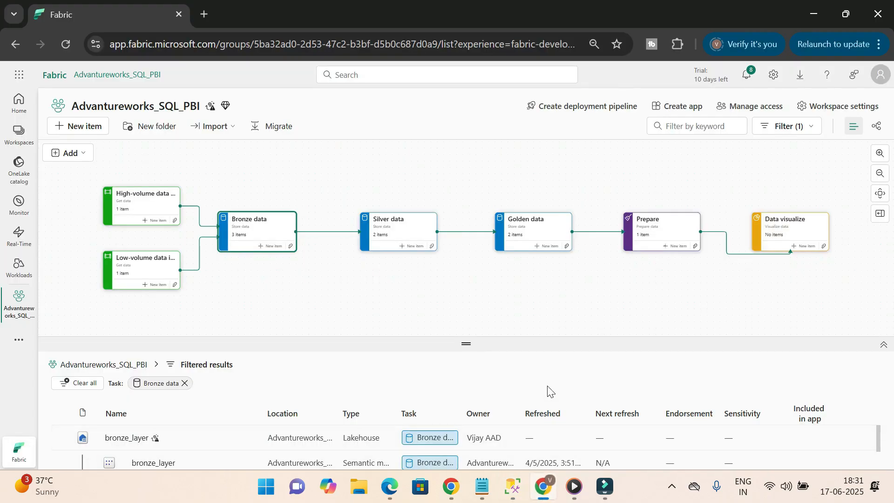
Step: Add a Prepare data task (Prepare 2) to the task flow and rearrange the cards
click(81, 156)
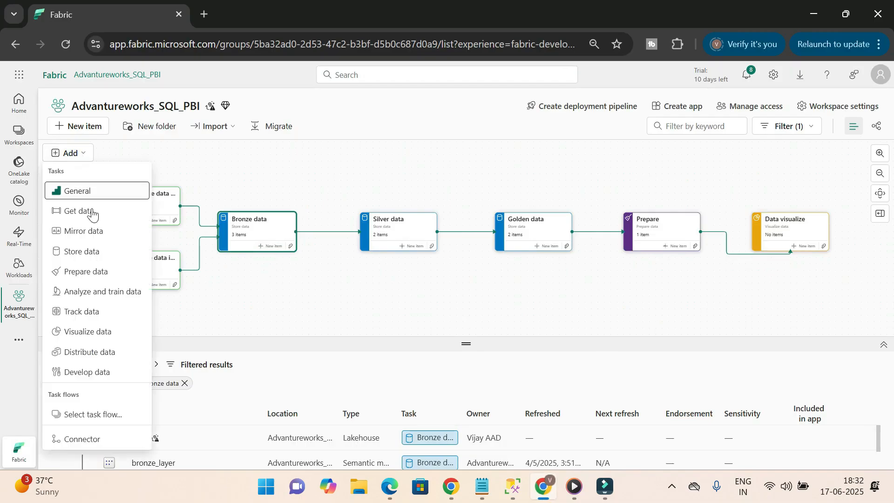
click(89, 271)
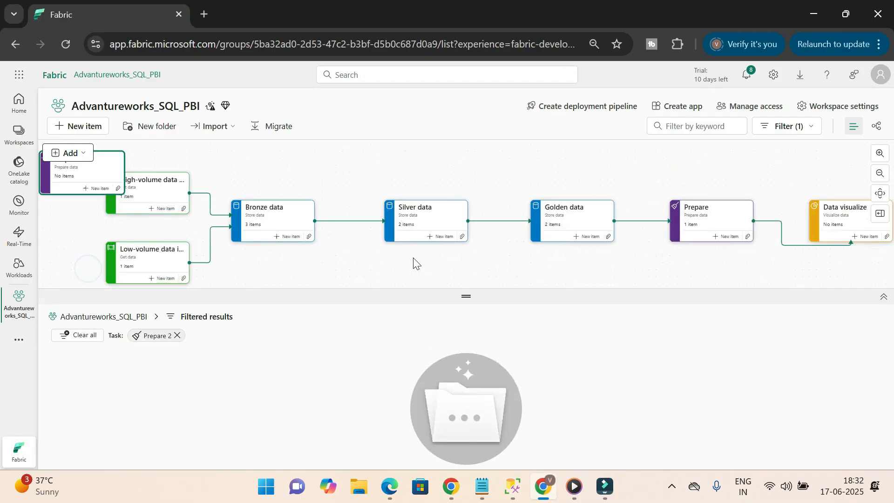
drag(67, 171, 347, 261)
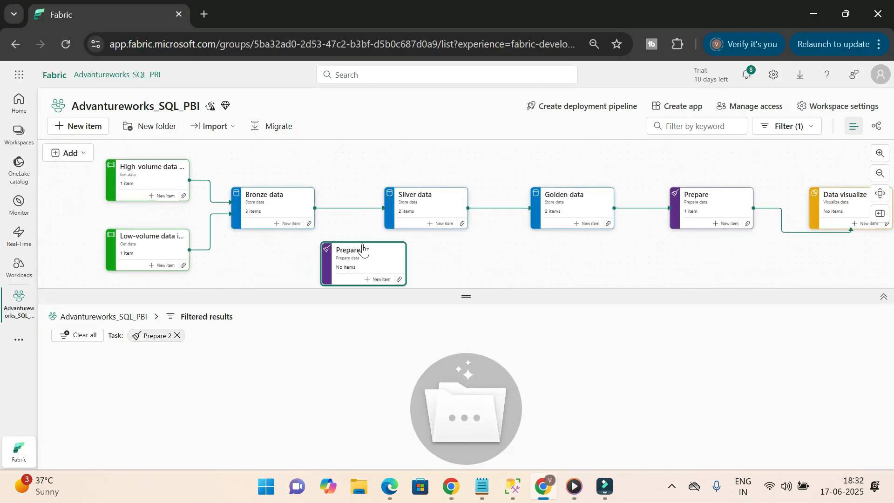
drag(416, 200, 439, 252)
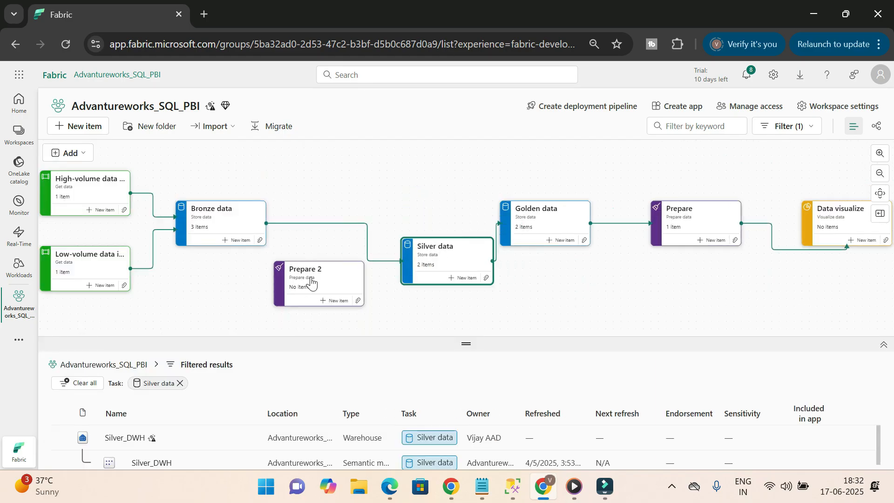
Step: Delete the Bronze data–Silver data connector and place Prepare 2 between them
click(365, 233)
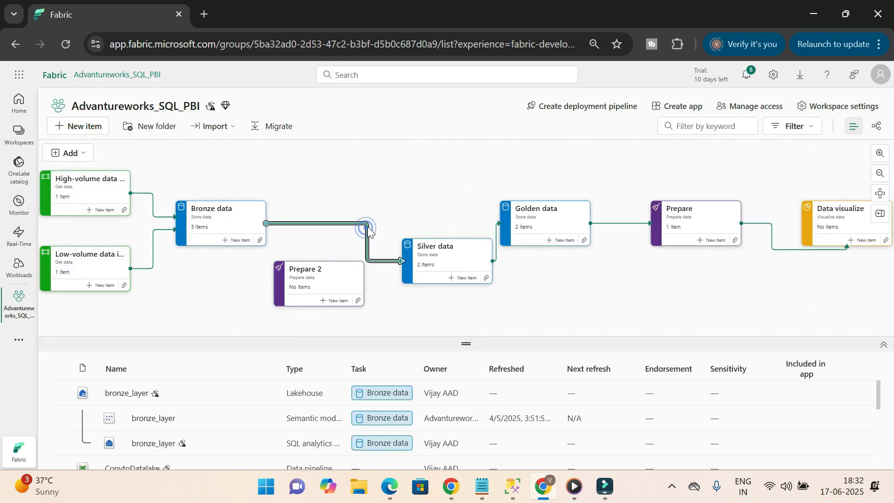
click(367, 239)
drag(339, 293, 344, 244)
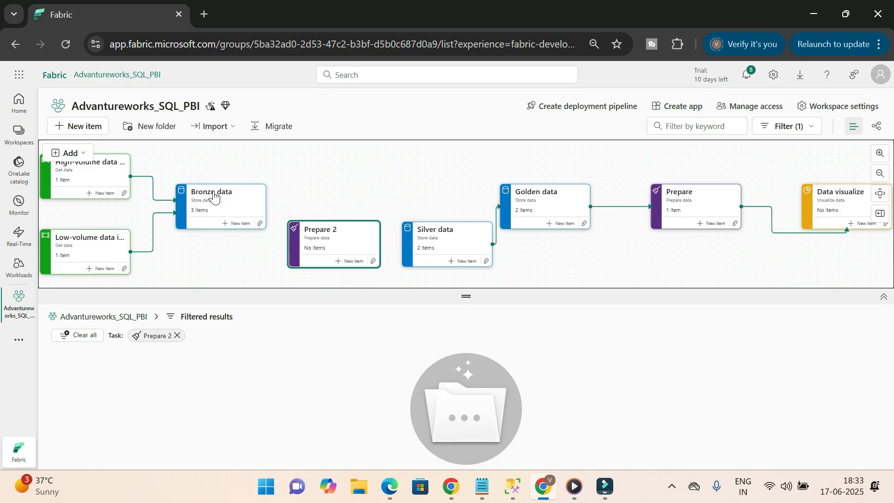
Step: Connect Bronze data to Prepare 2 and Prepare 2 to Silver data, then reposition the Silver data card
click(245, 210)
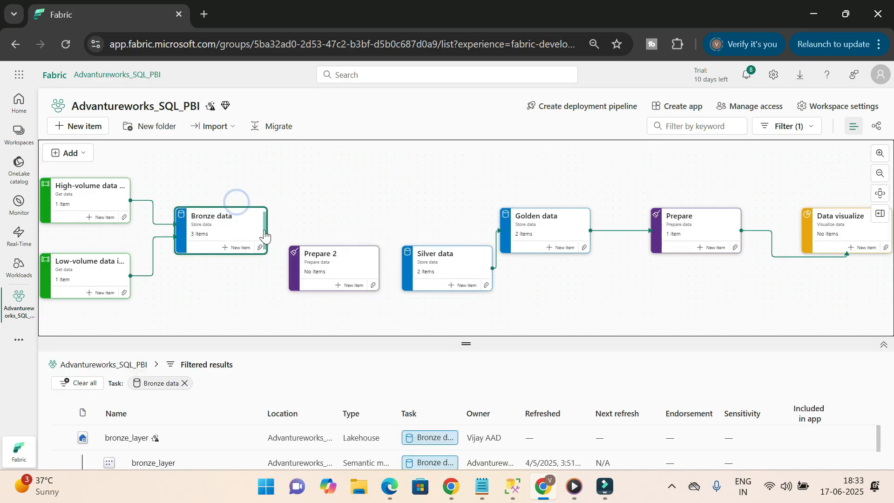
drag(266, 231, 298, 275)
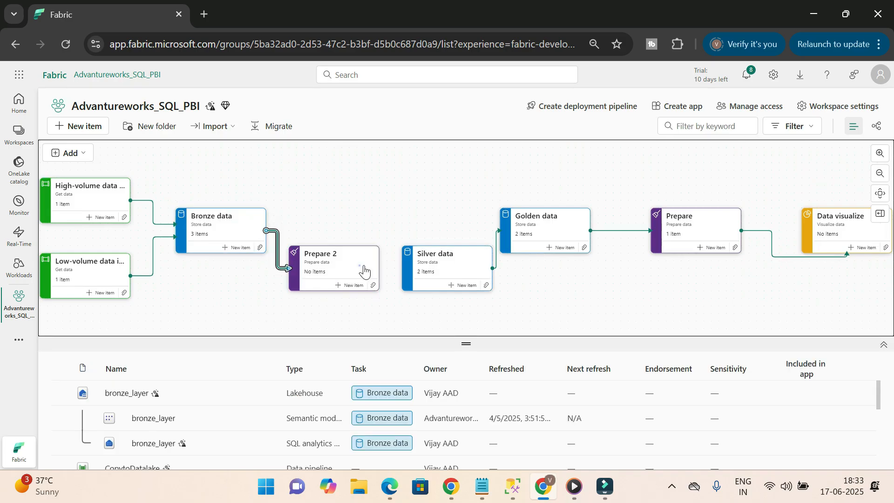
click(360, 270)
drag(381, 245, 403, 245)
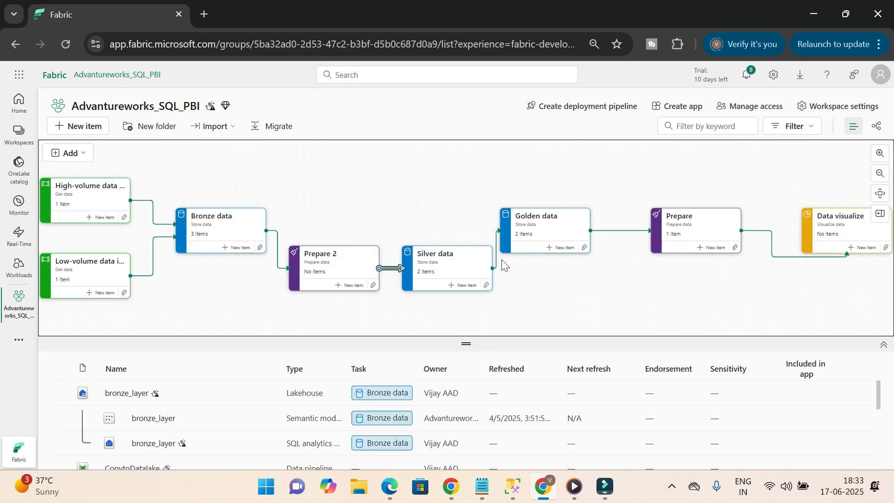
click(337, 267)
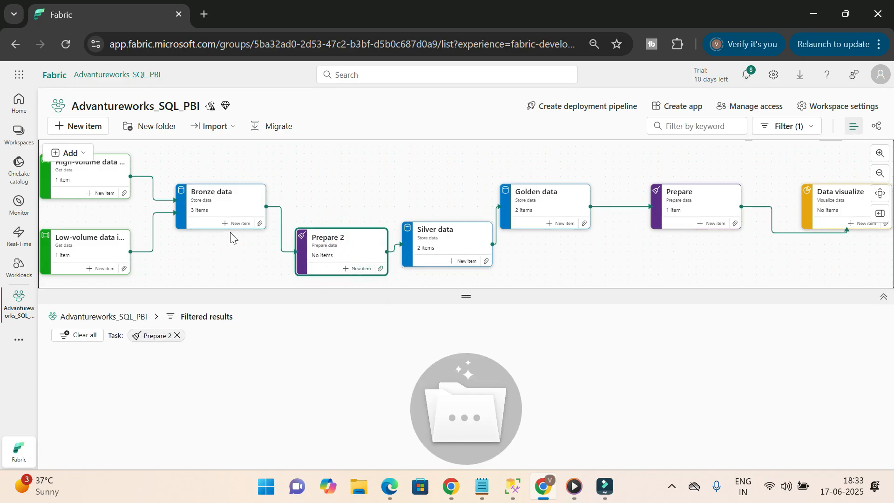
click(457, 247)
drag(457, 238, 442, 201)
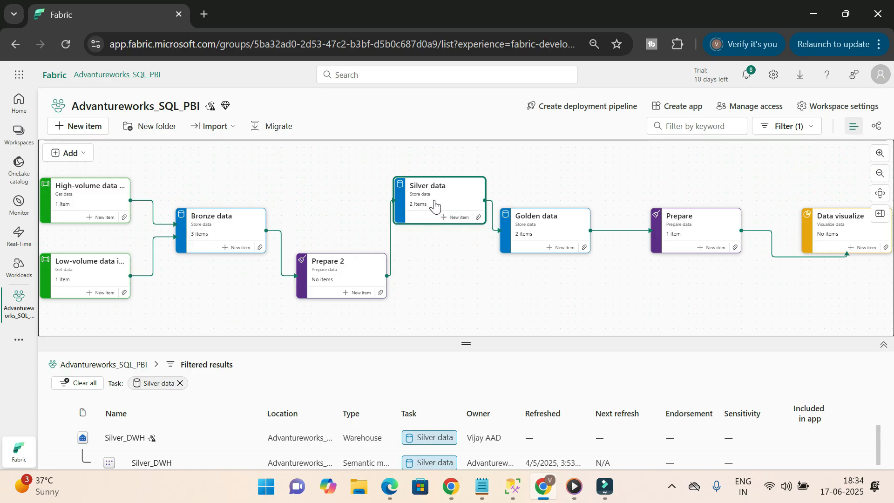
Step: Skip assigning an existing item and start creating a new item for Prepare 2, browsing the item types
click(380, 296)
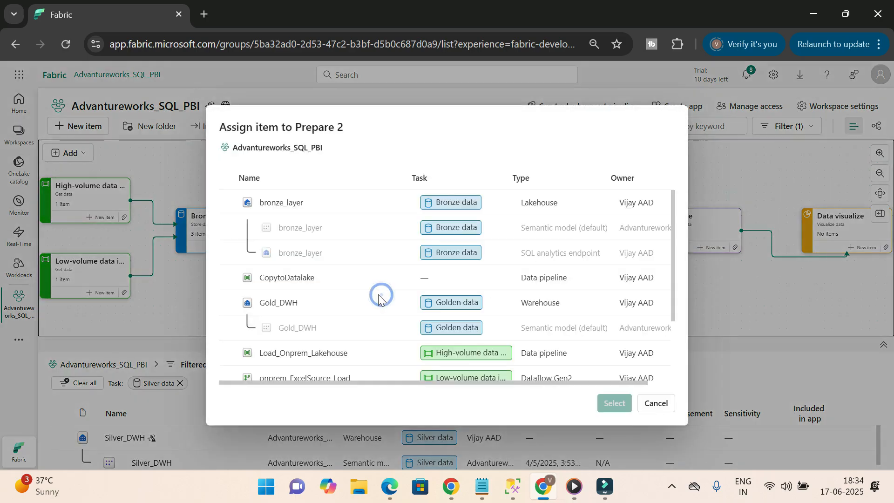
click(654, 402)
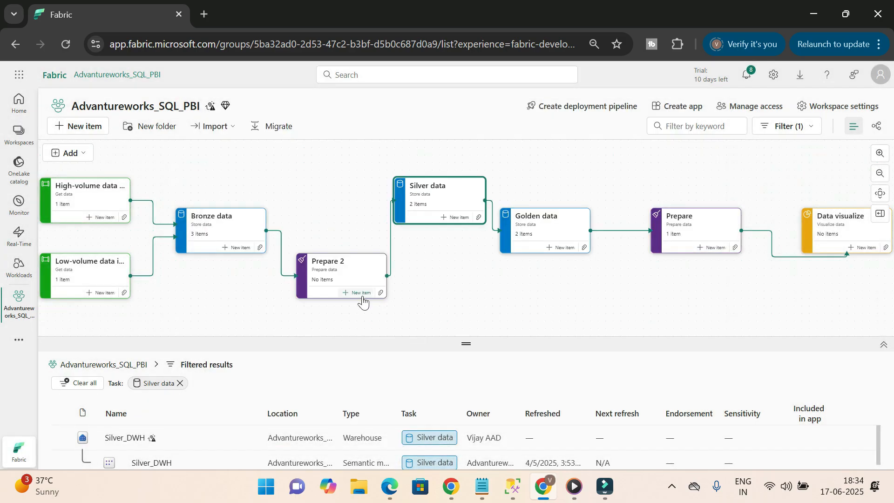
click(359, 293)
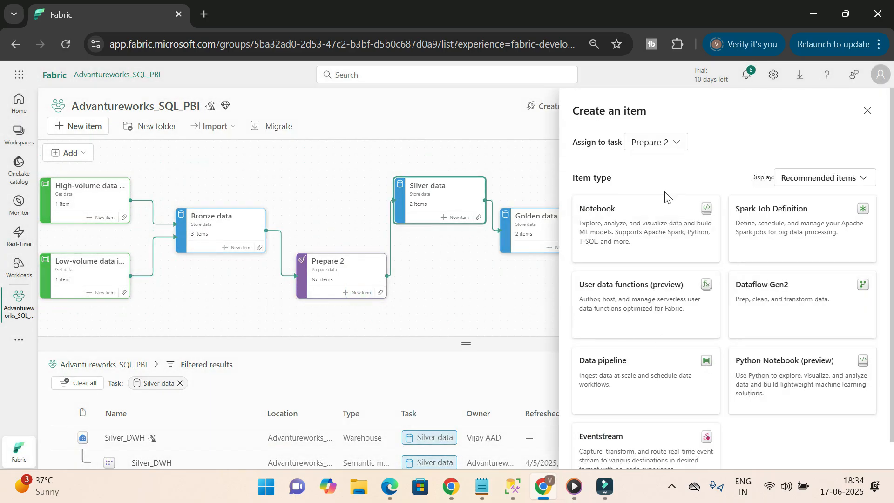
scroll(791, 368, down, 1)
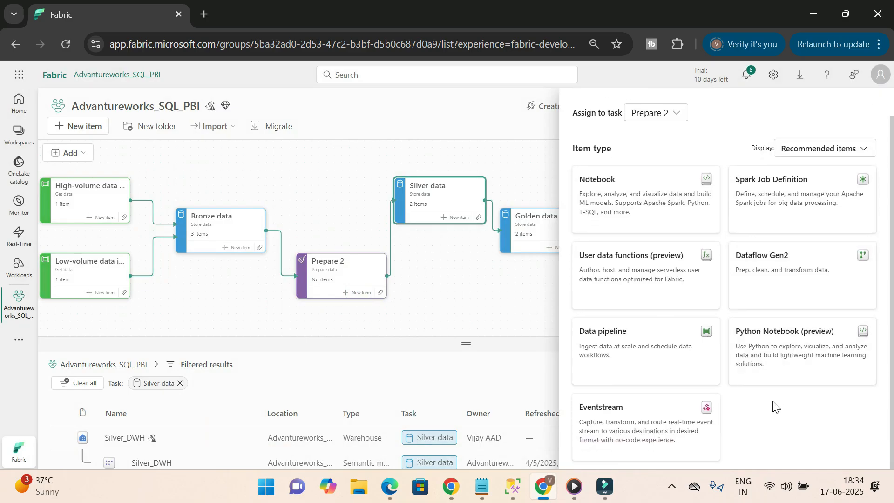
scroll(658, 365, up, 1)
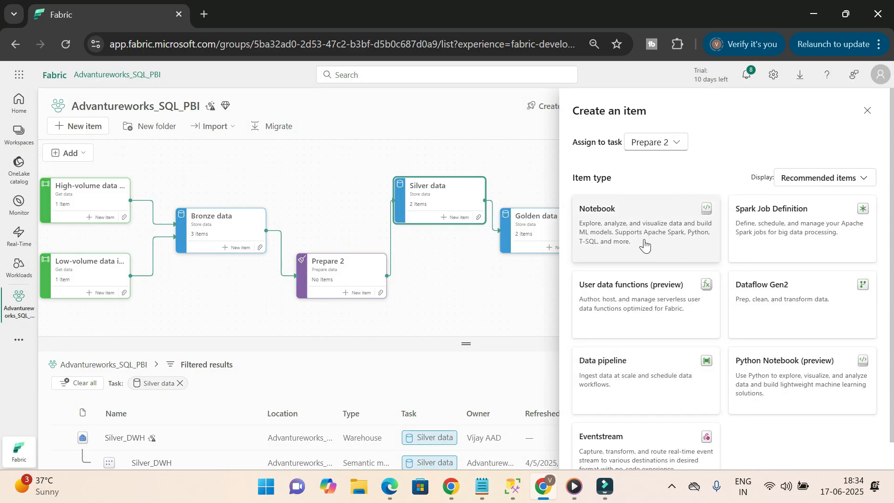
scroll(754, 354, down, 1)
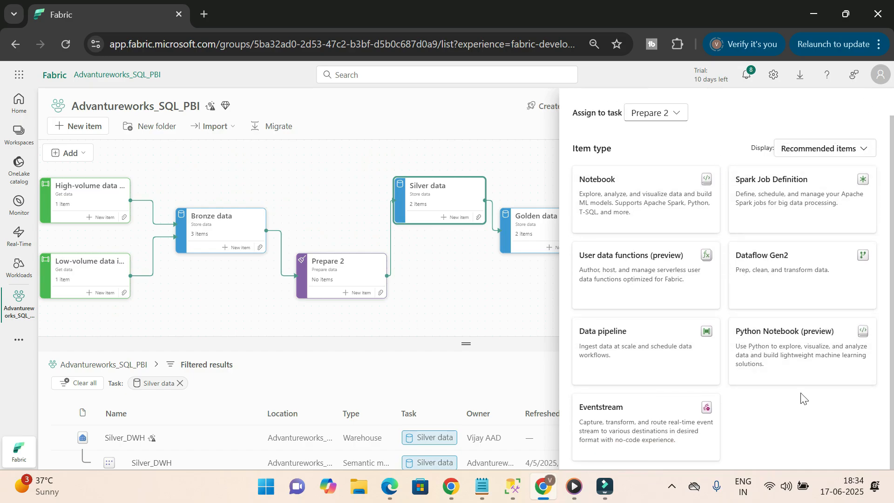
scroll(681, 359, up, 1)
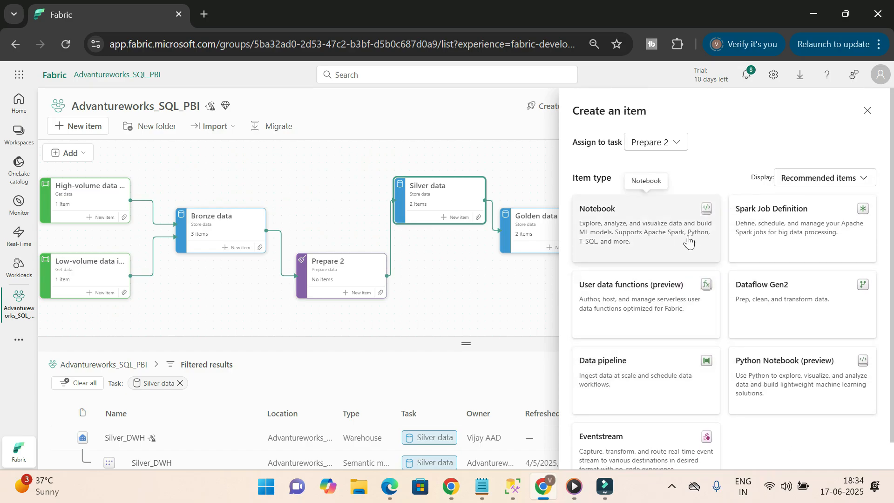
scroll(687, 298, down, 1)
scroll(694, 326, up, 1)
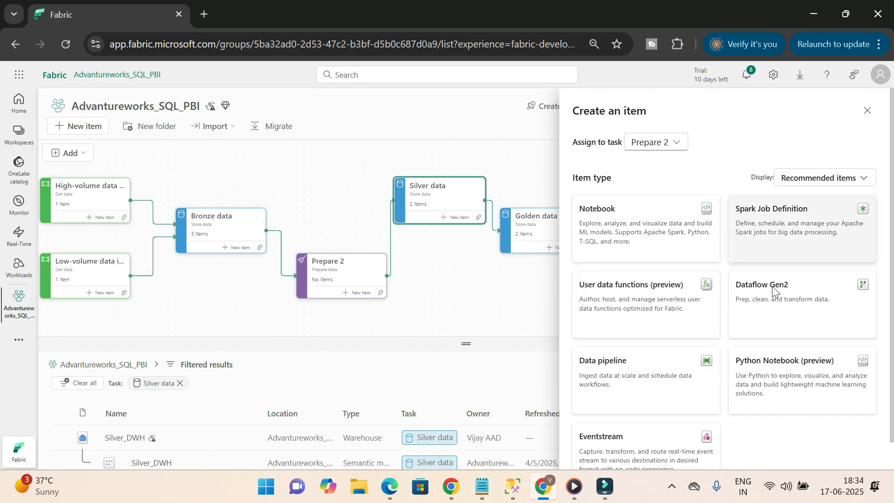
Step: Create a Dataflow Gen2 named Bronze_to_silver_DWH with Git integration disabled
click(791, 307)
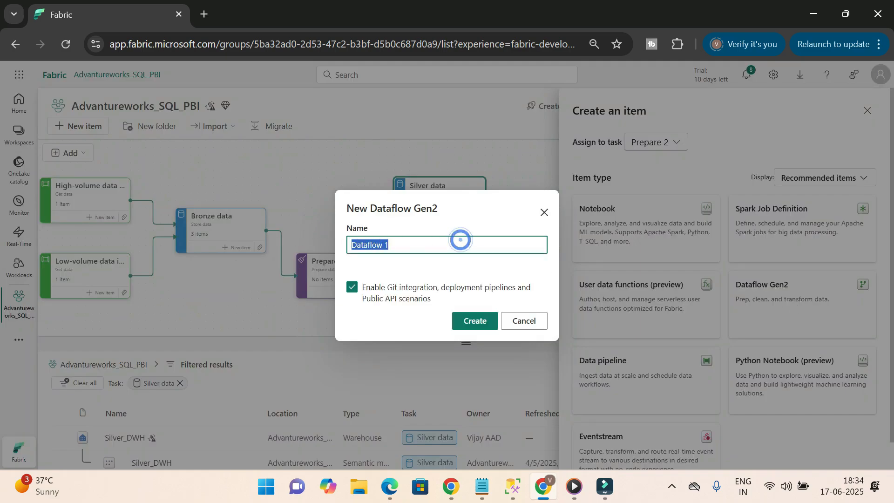
text(Bronze_to_silver_DWH)
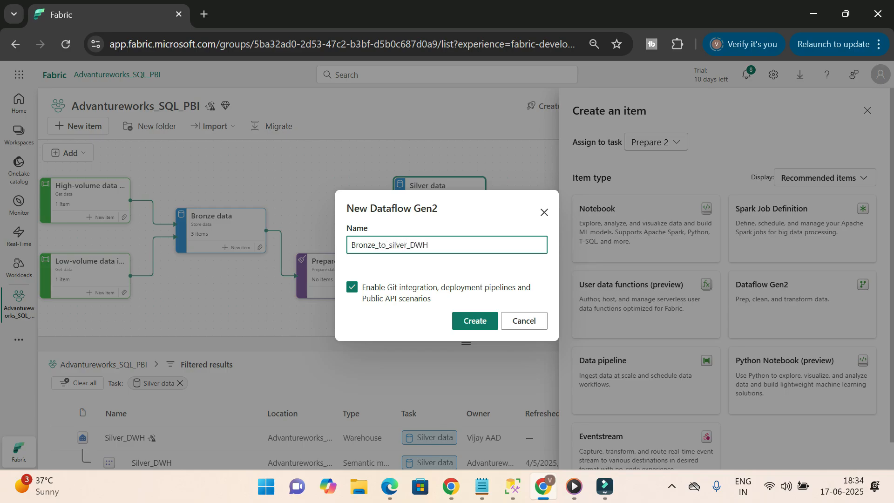
click(352, 288)
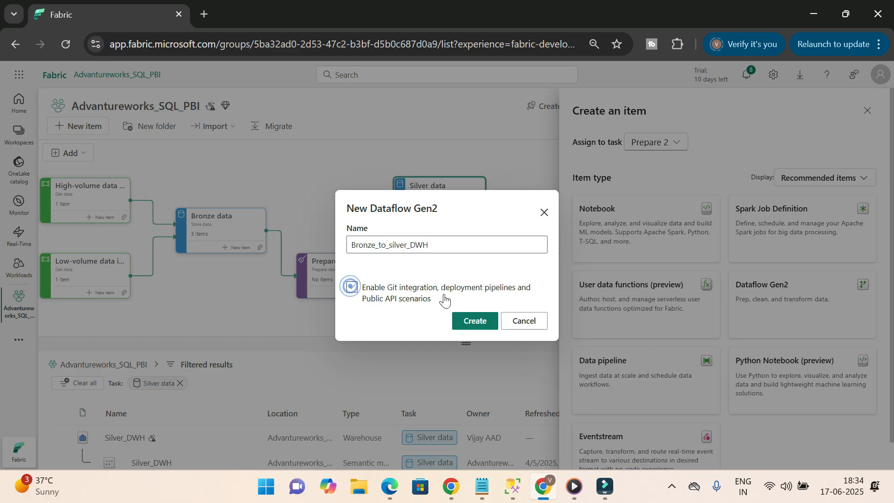
click(475, 321)
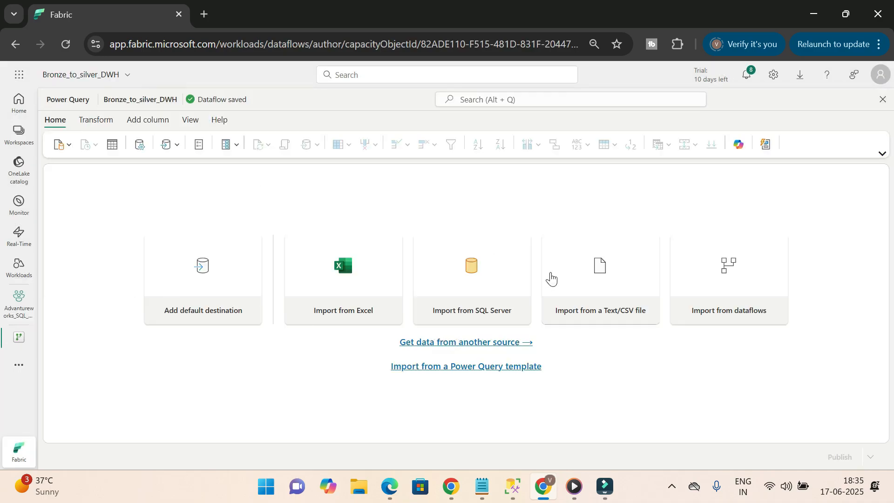
Step: Connect the dataflow to the bronze_layer lakehouse through the OneLake catalog
click(69, 150)
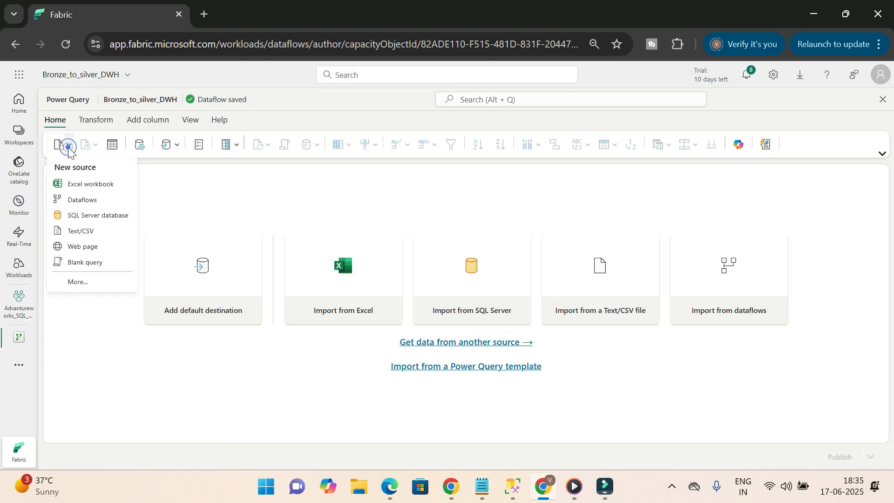
click(78, 282)
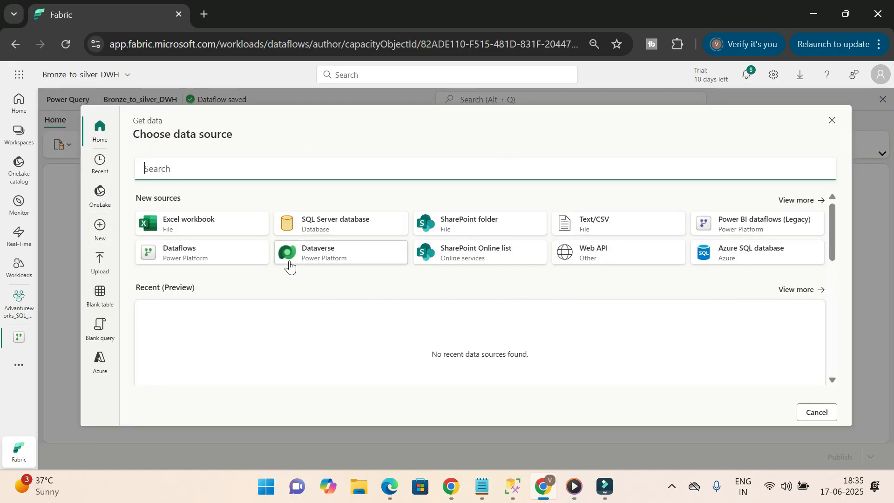
click(100, 195)
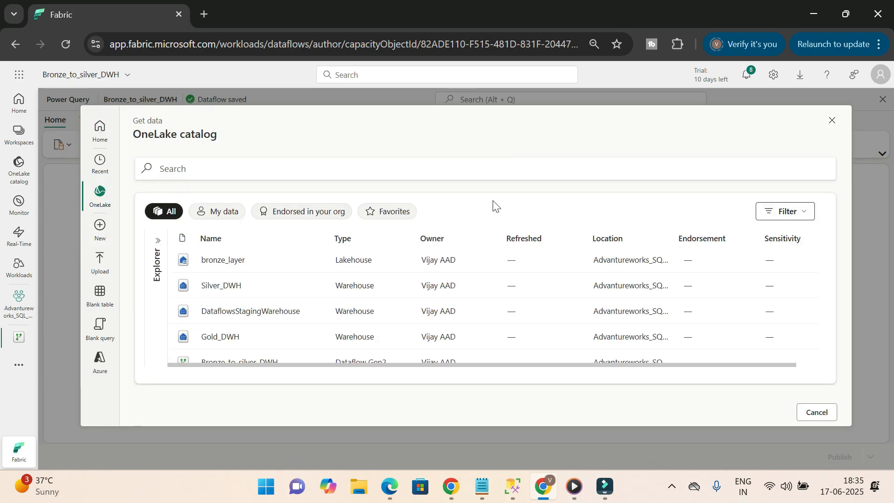
click(225, 259)
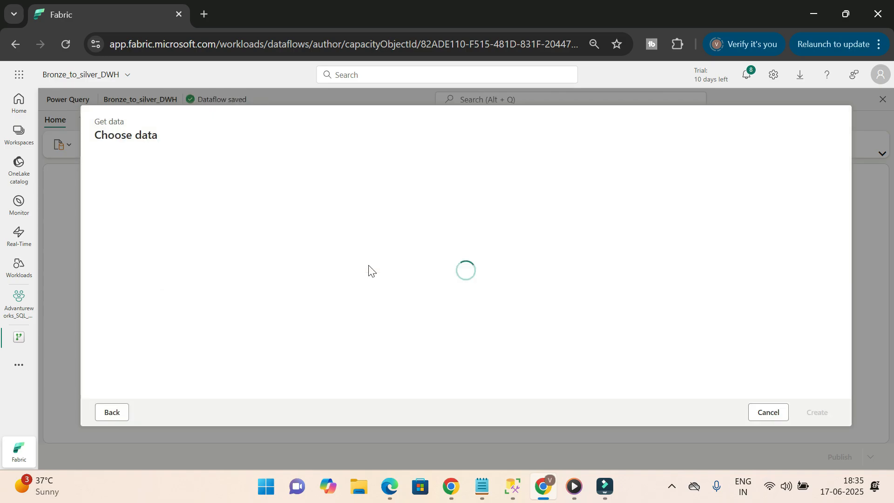
Step: Check CountryRegionCurrency and shift-select every table down to Store for import
scroll(183, 309, down, 3)
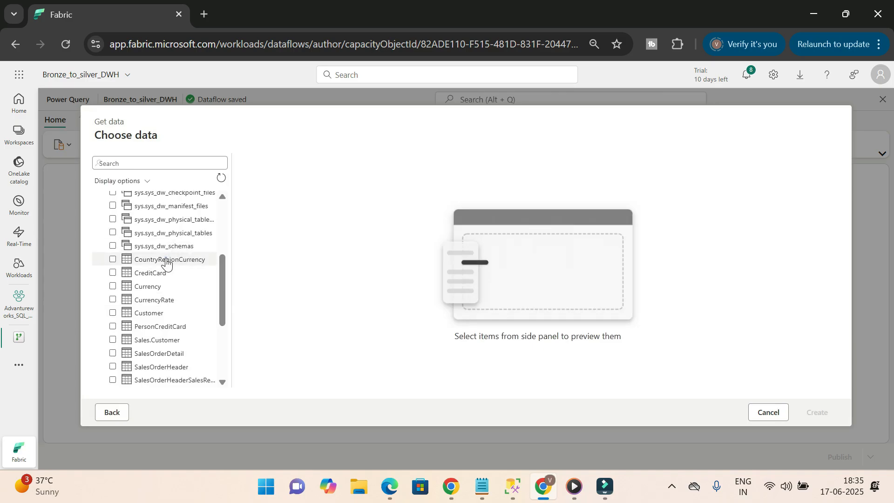
click(168, 259)
scroll(187, 289, down, 3)
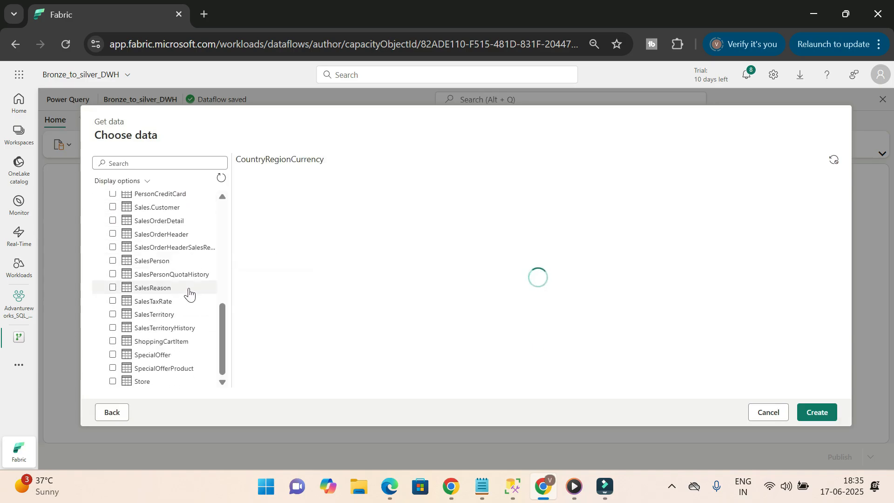
shift+click(142, 382)
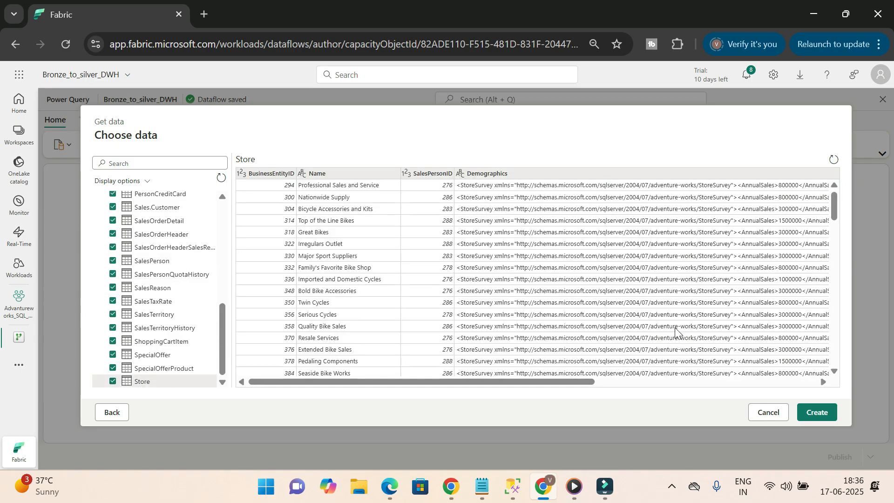
scroll(186, 289, up, 10)
scroll(179, 242, down, 5)
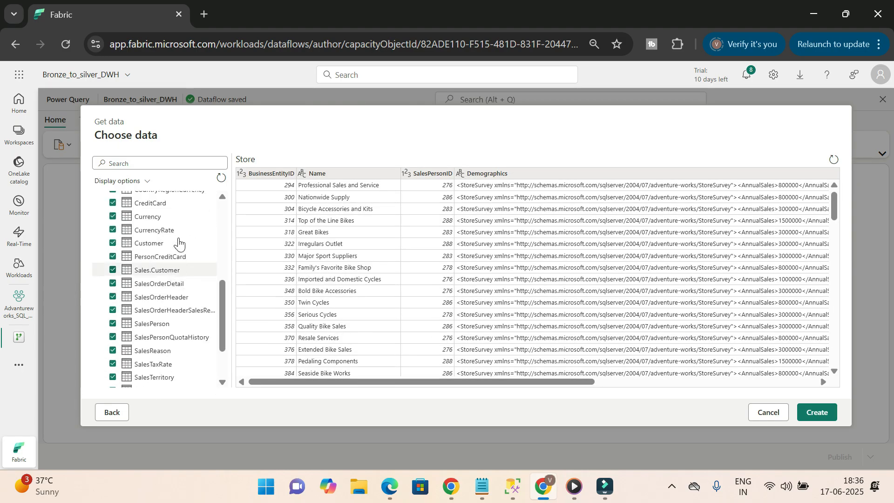
scroll(180, 242, down, 3)
Step: Create 20 queries from the checked bronze_layer tables and review them in the Queries pane
click(818, 411)
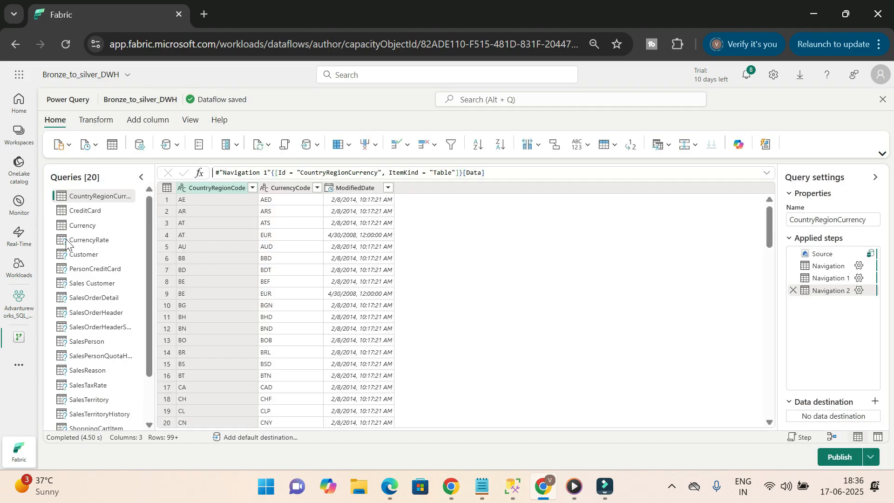
scroll(104, 321, down, 2)
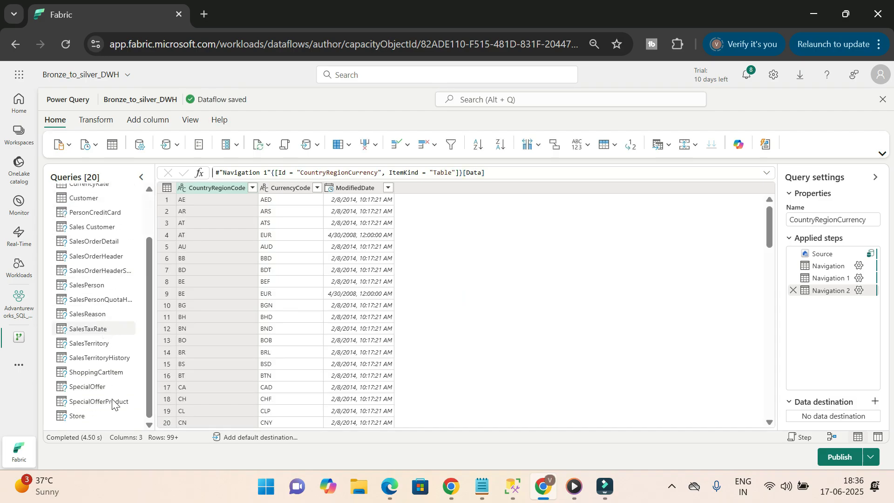
scroll(118, 309, up, 2)
scroll(114, 350, down, 2)
scroll(111, 303, up, 2)
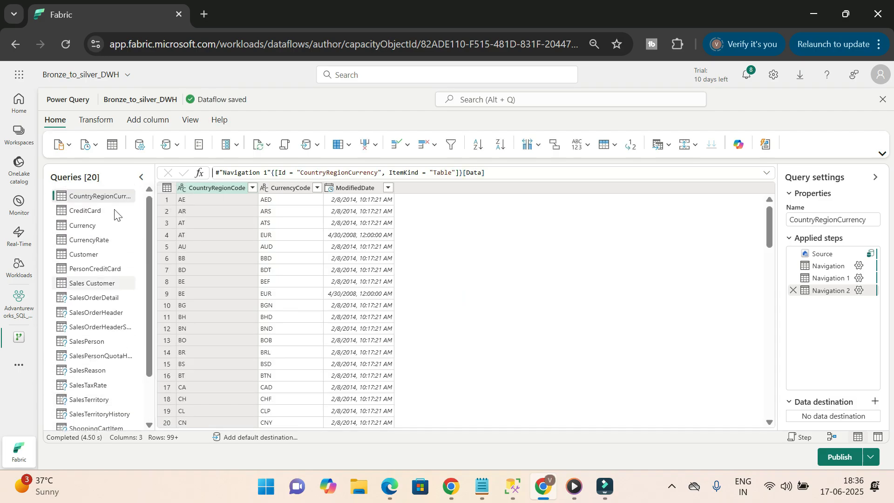
scroll(111, 373, down, 2)
scroll(112, 279, up, 2)
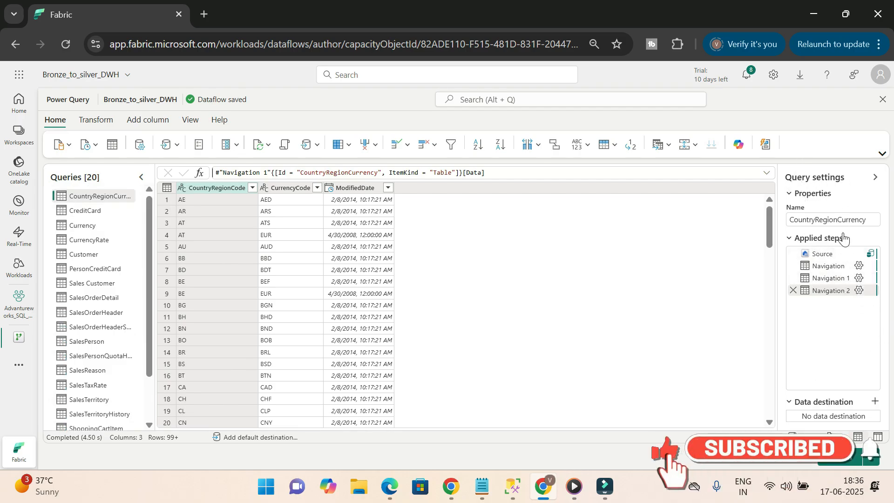
mouse_move(862, 262)
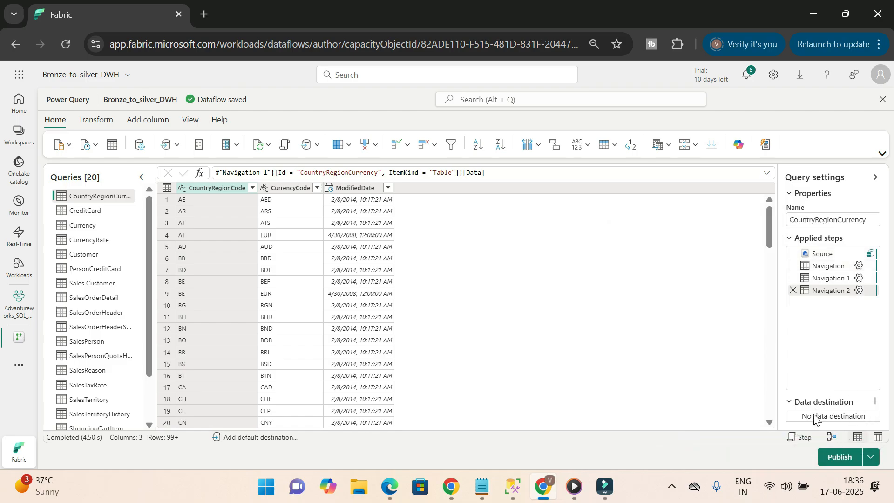
Step: Point CountryRegionCurrency's data destination at a new table in the Silver_DWH warehouse
click(876, 402)
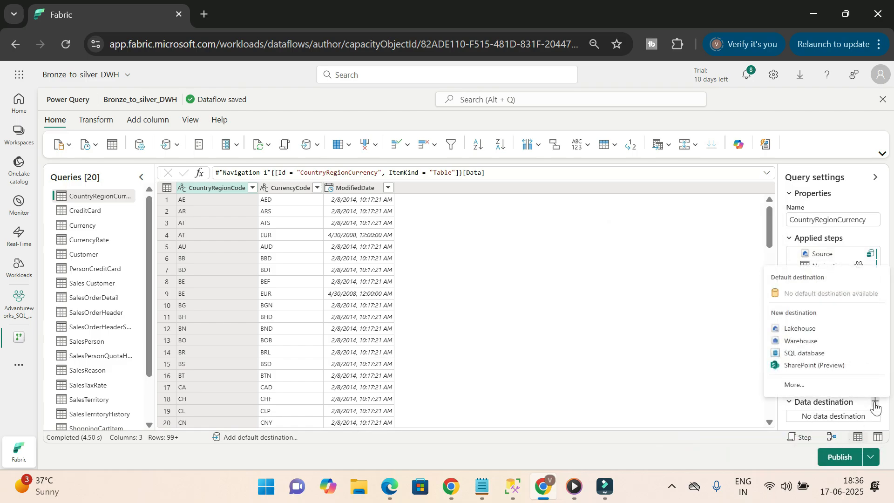
click(809, 343)
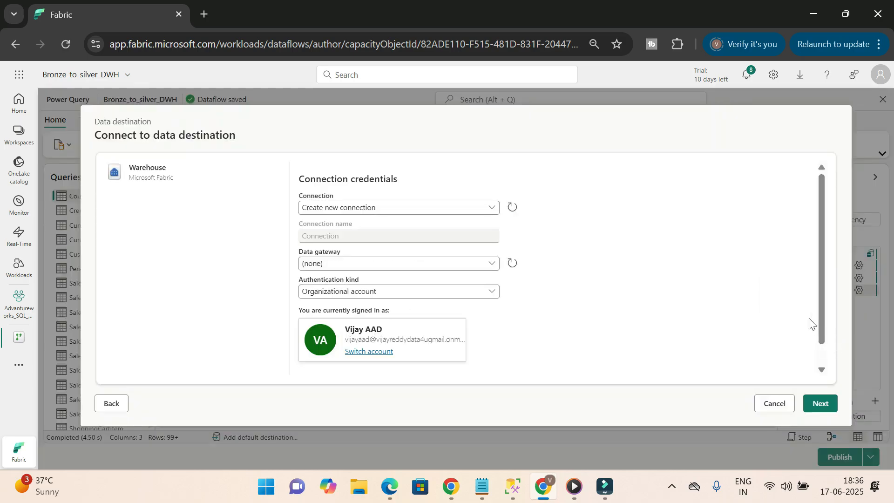
click(820, 402)
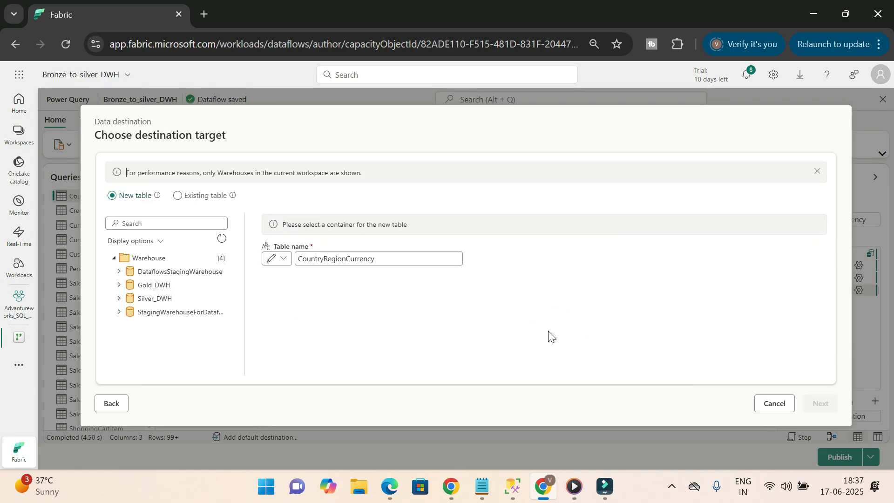
click(156, 300)
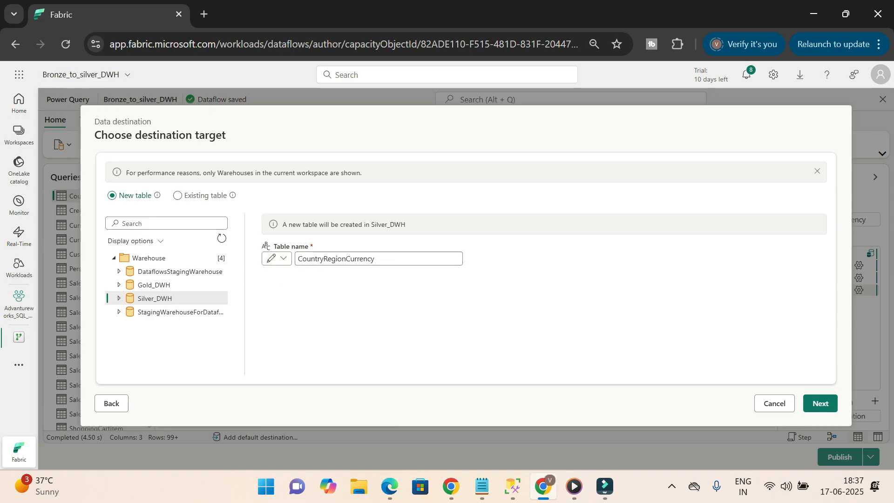
Step: Keep Replace with fixed schema, leave CountryRegionCode and CurrencyCode as Text, and save the destination settings
click(830, 407)
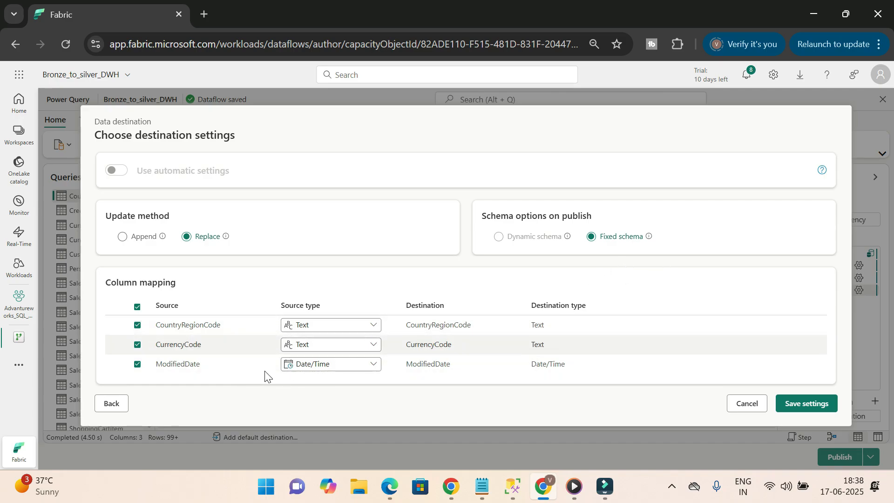
click(373, 326)
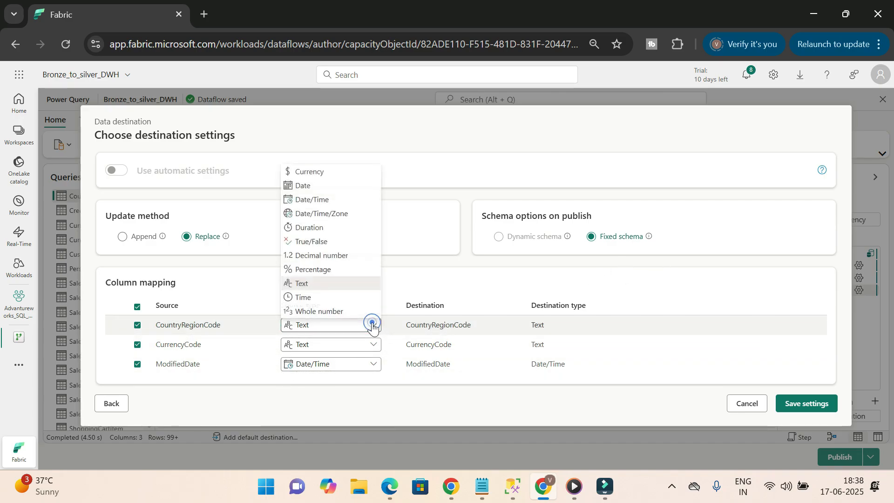
click(370, 322)
click(374, 343)
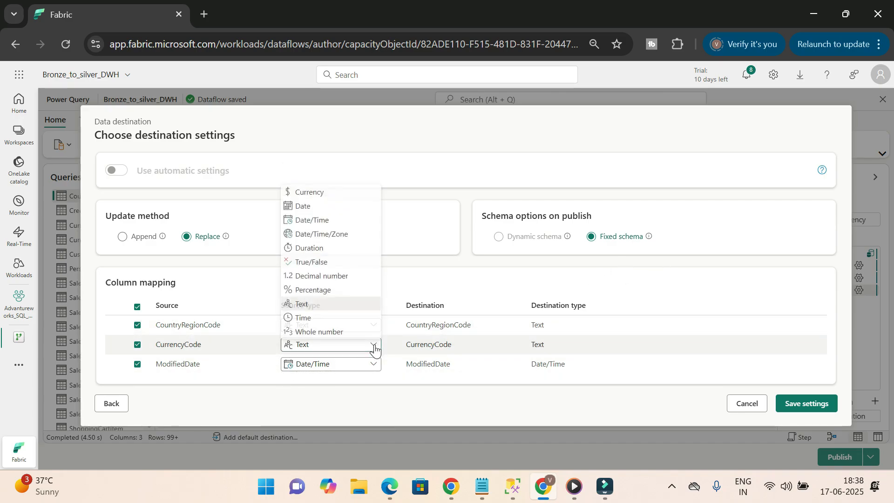
click(371, 345)
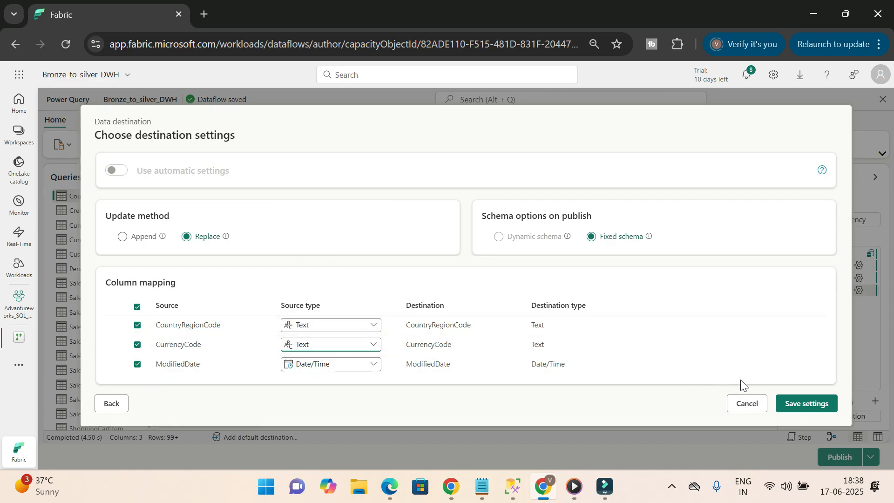
click(804, 404)
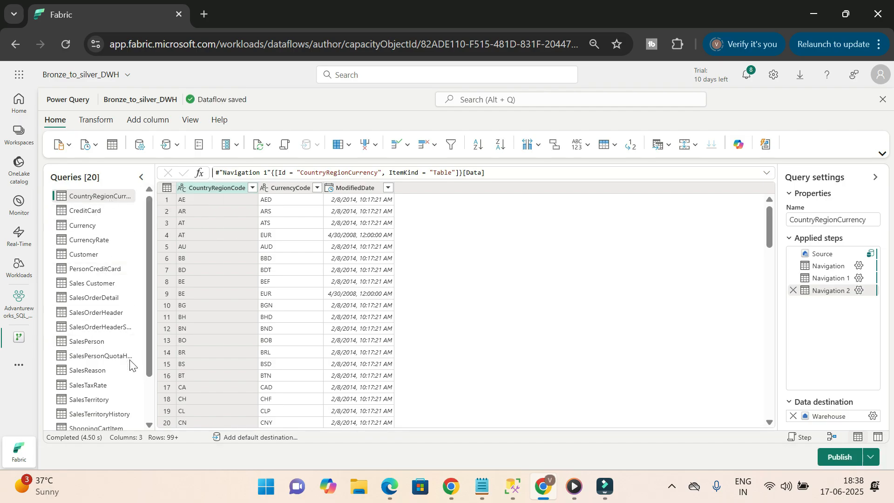
Step: Review the CreditCard, Currency and CurrencyRate queries, then select CountryRegionCurrency's CountryRegionCode column
scroll(129, 364, down, 2)
scroll(116, 279, up, 2)
click(80, 211)
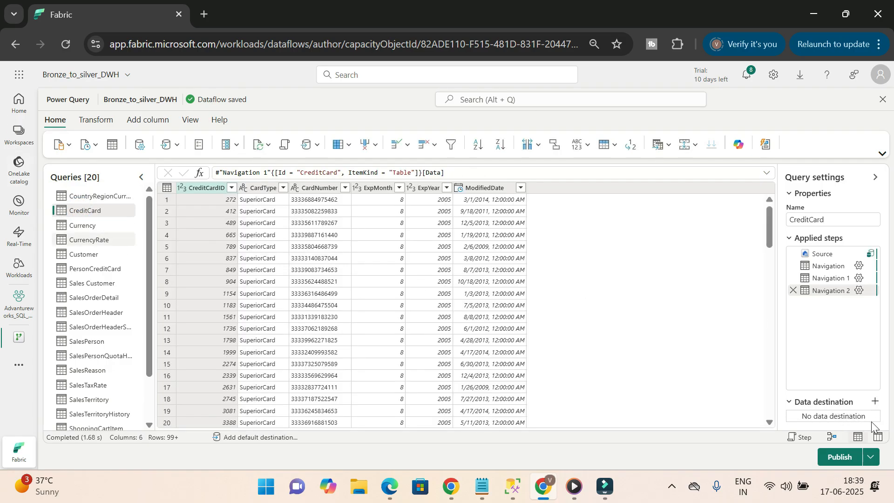
click(93, 194)
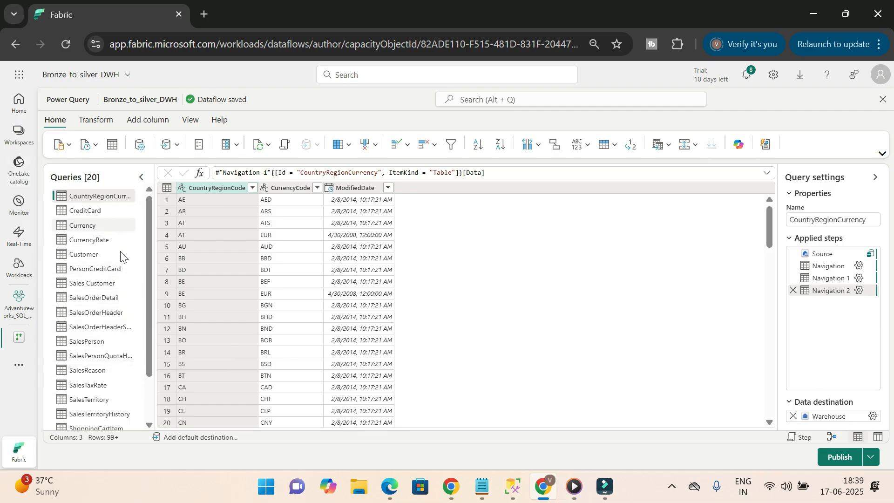
scroll(133, 390, down, 1)
scroll(132, 389, down, 1)
scroll(123, 279, up, 2)
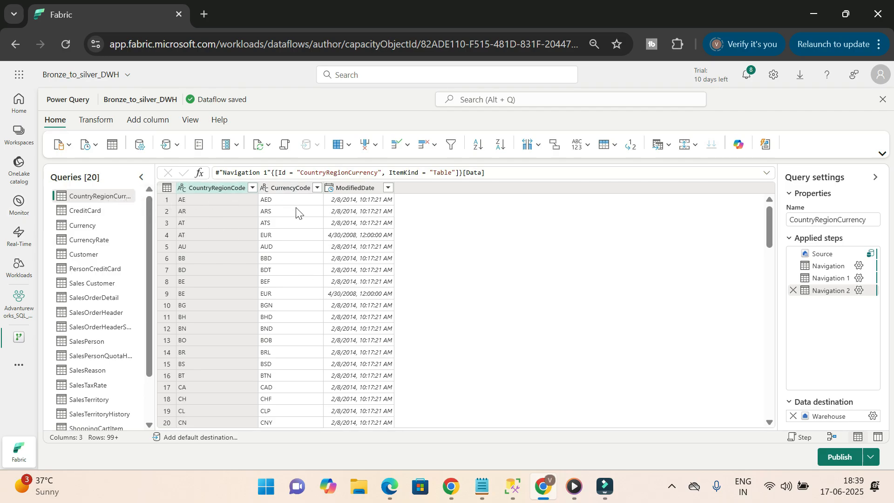
click(100, 213)
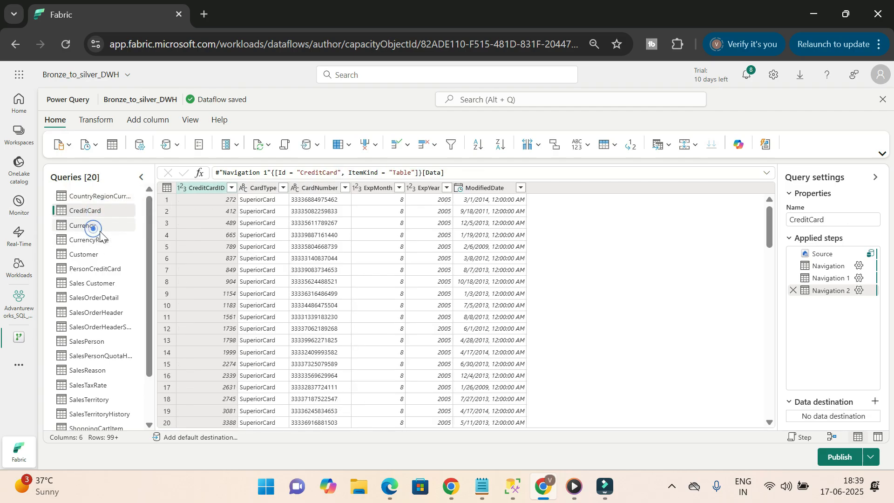
click(99, 227)
click(97, 239)
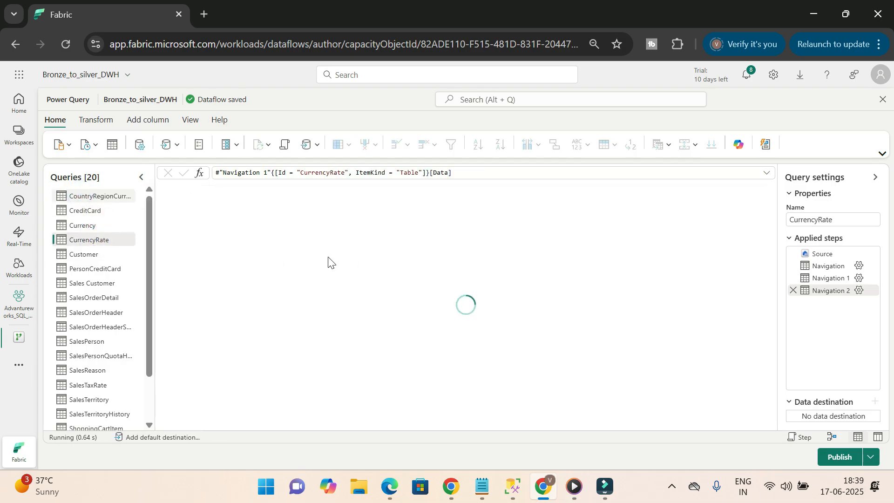
click(108, 201)
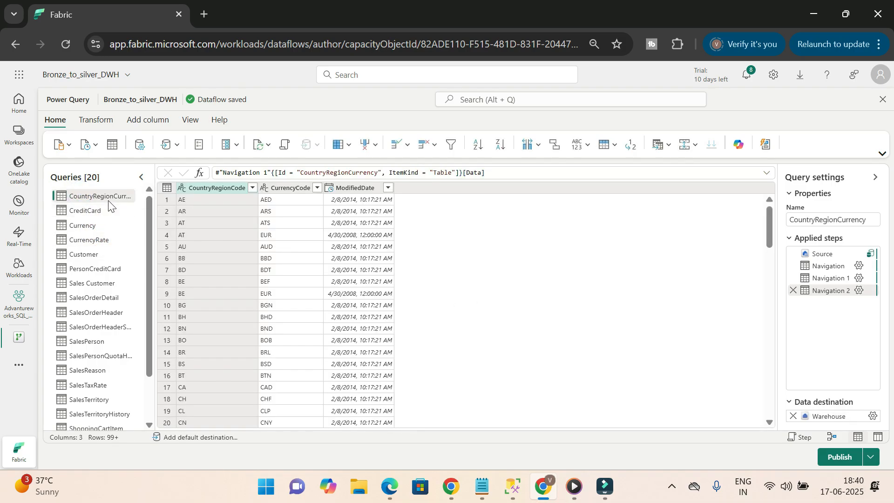
click(224, 189)
Step: Remove duplicate CountryRegionCode rows from CountryRegionCurrency, leaving 96 rows
right_click(216, 188)
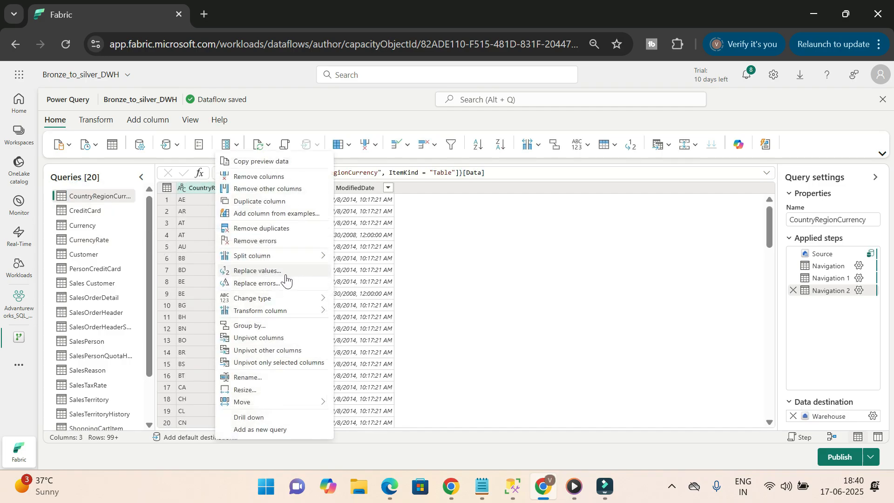
mouse_move(285, 303)
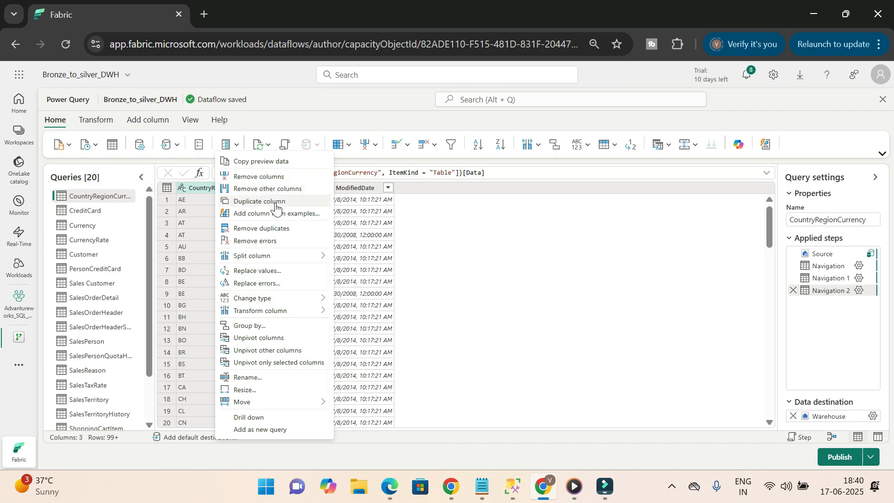
click(275, 232)
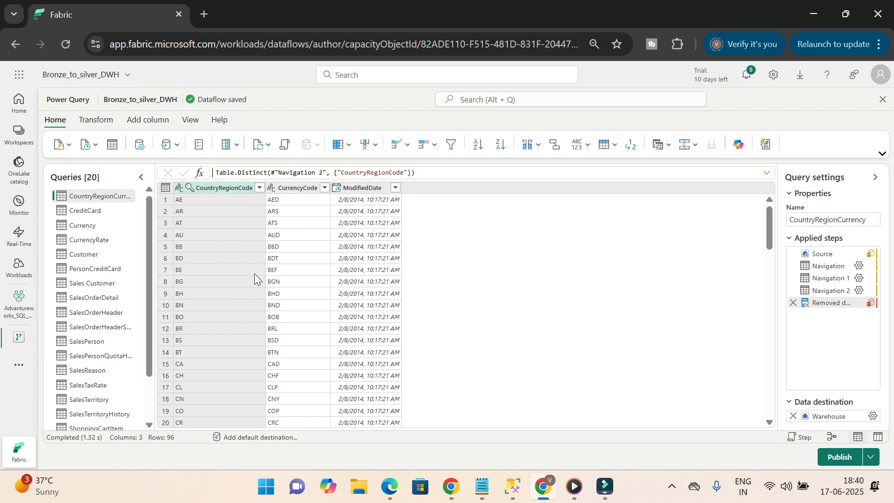
Step: Check the column data type choices without changing them, then select the CurrencyCode column
click(580, 147)
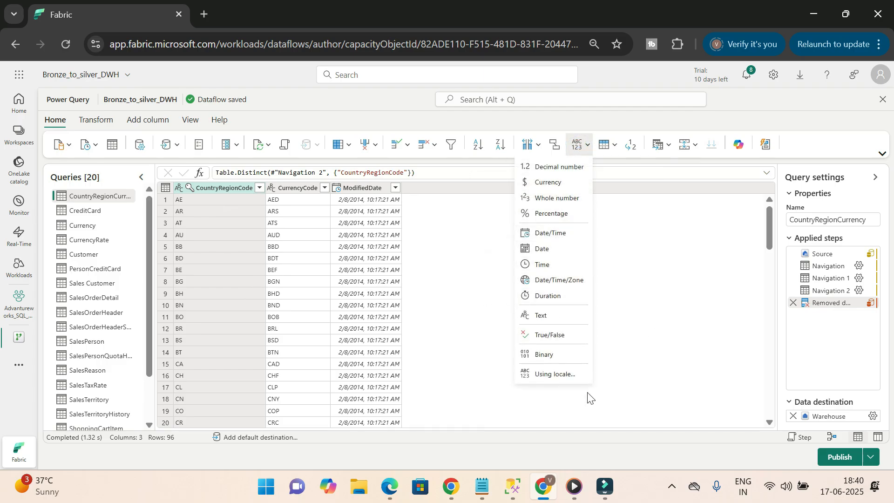
click(658, 301)
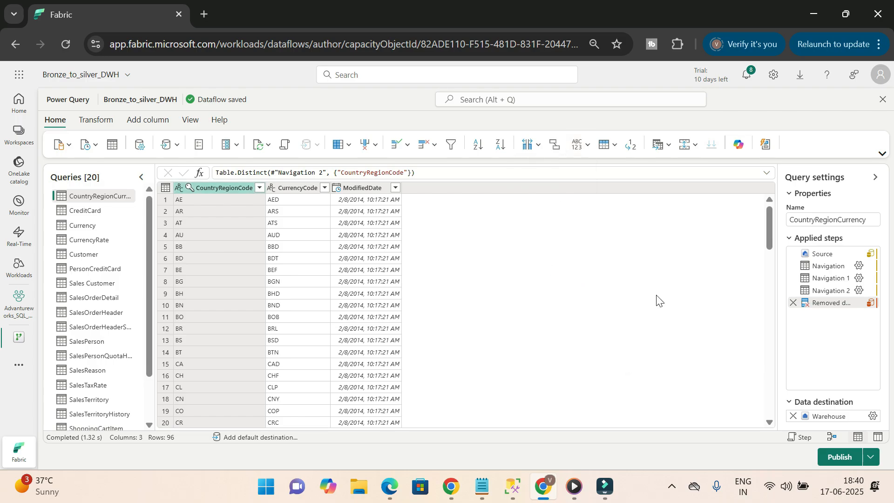
click(306, 189)
click(306, 183)
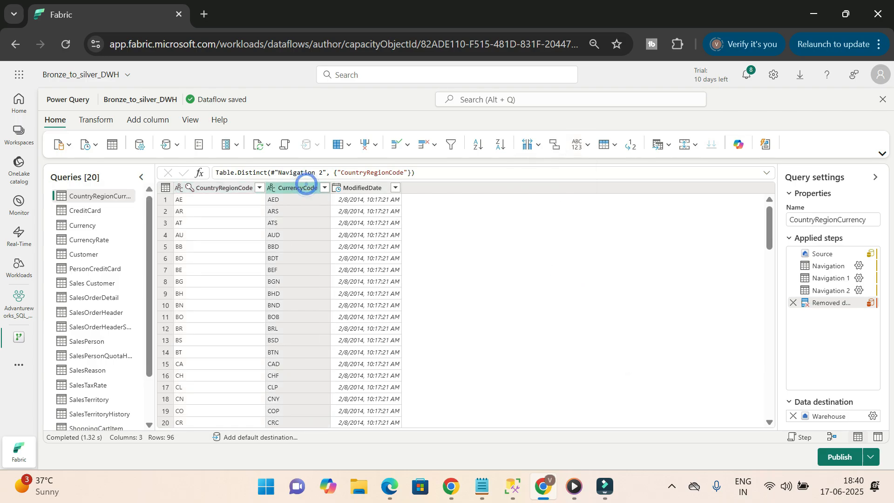
click(362, 172)
click(371, 172)
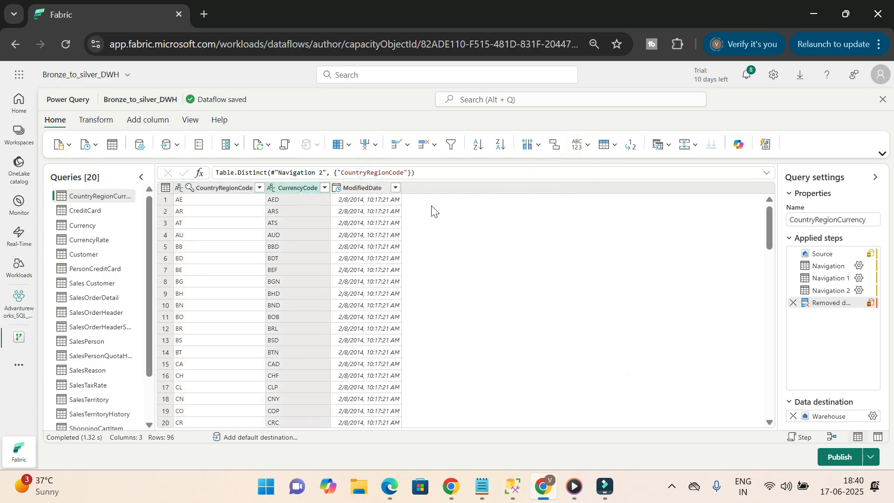
Step: Filter ModifiedDate to keep only 2/8/2014, leaving 89 of 96 rows
click(359, 188)
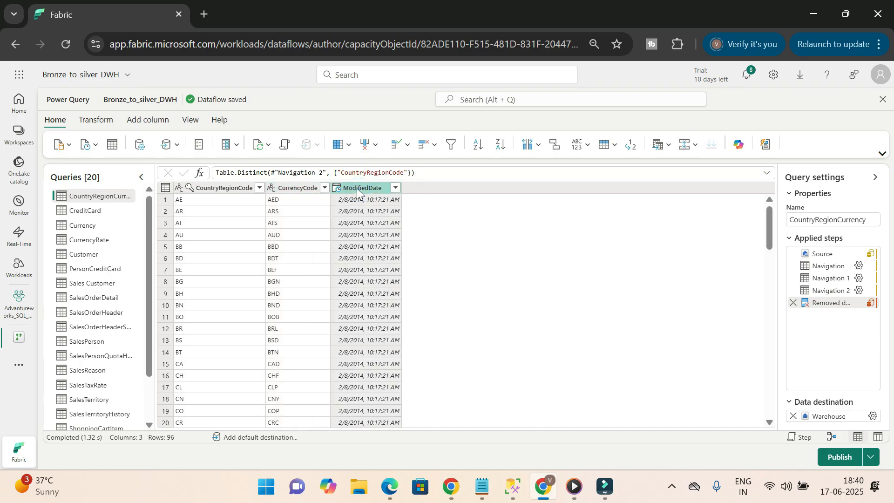
click(396, 188)
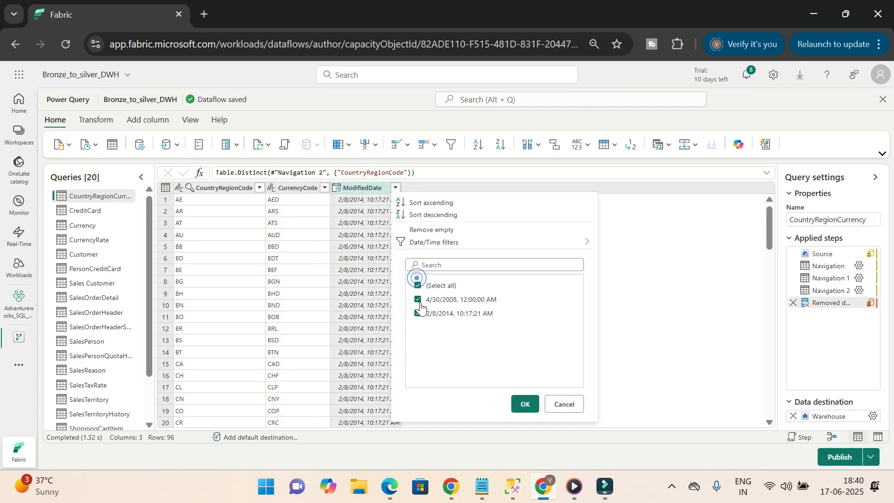
click(417, 285)
click(418, 314)
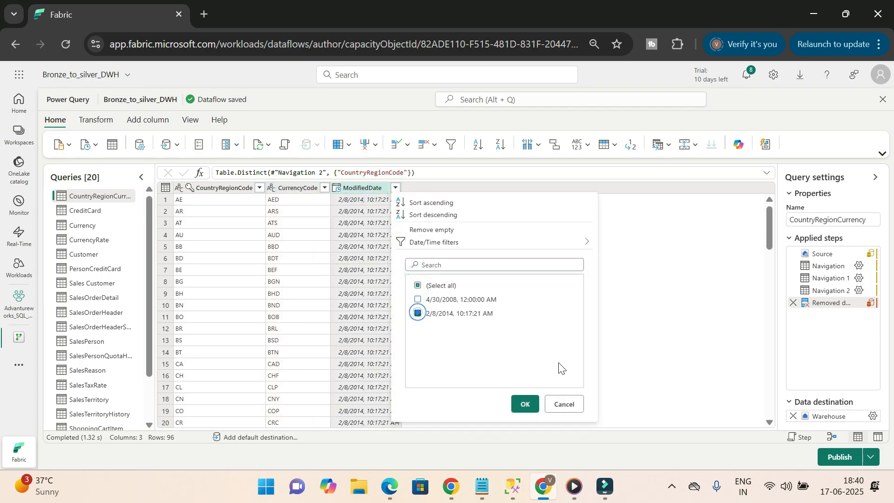
click(526, 404)
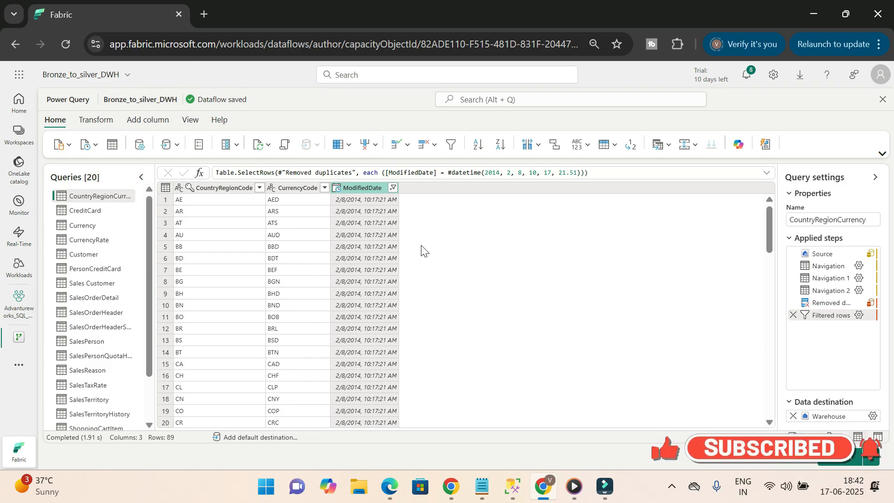
Step: Review the CountryRegionCode filter values and cancel without changes
click(259, 187)
scroll(343, 348, down, 5)
scroll(341, 347, up, 5)
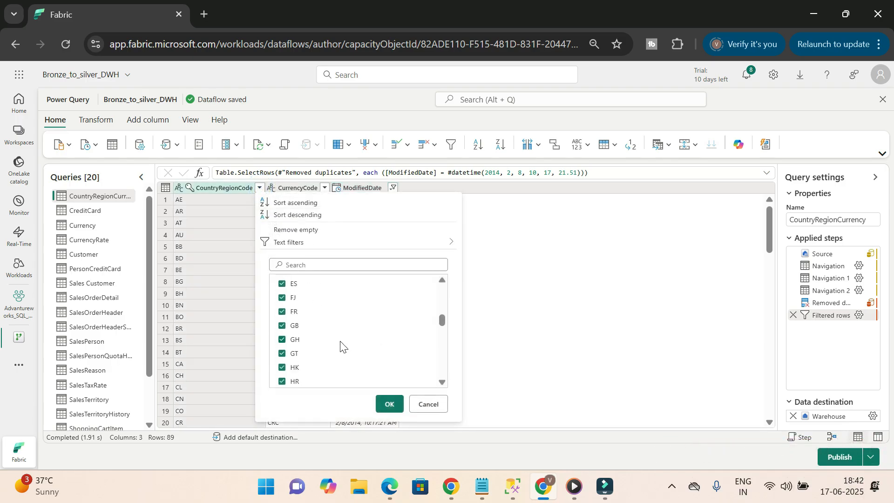
click(432, 404)
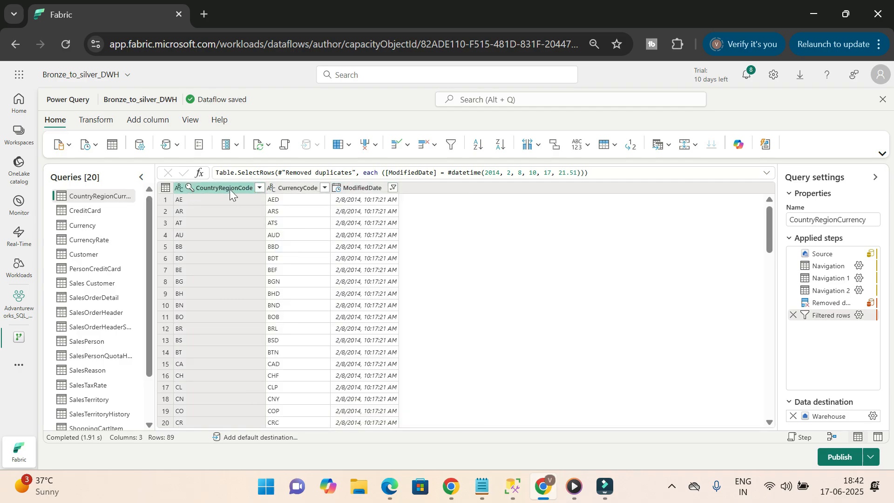
Step: Display the CreditCard query with its six columns, CreditCardID through ModifiedDate
click(88, 210)
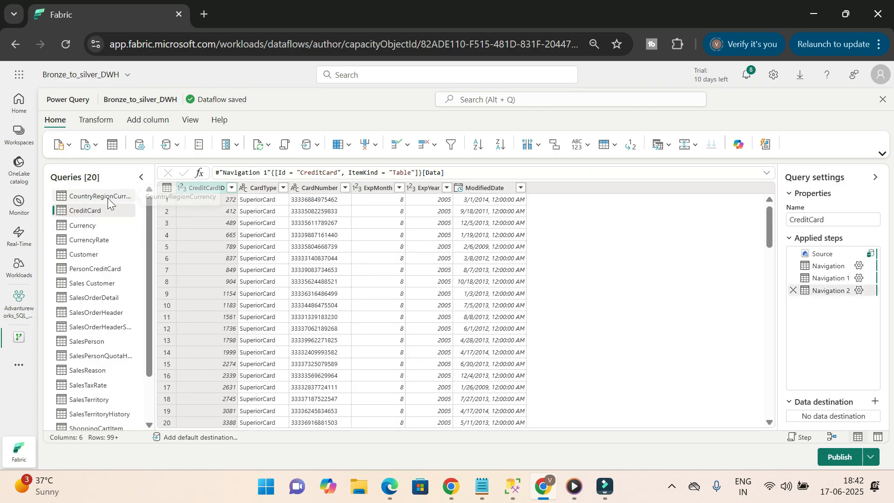
click(116, 196)
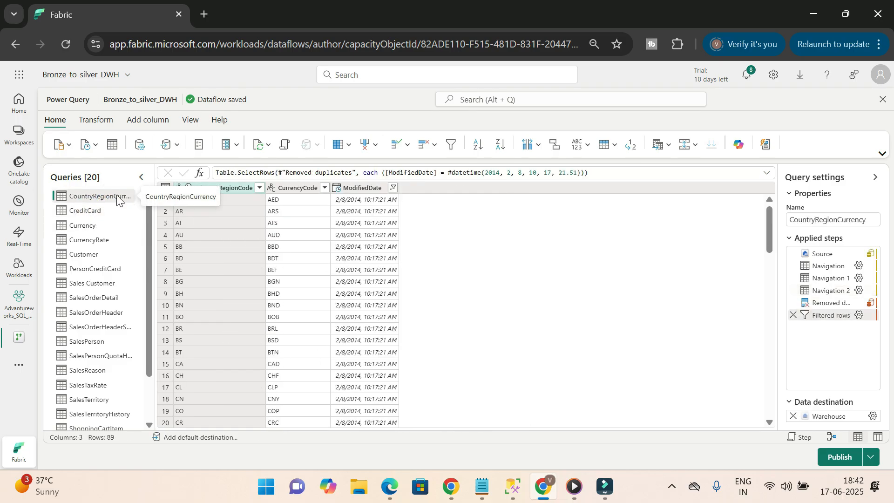
click(98, 212)
scroll(88, 367, down, 3)
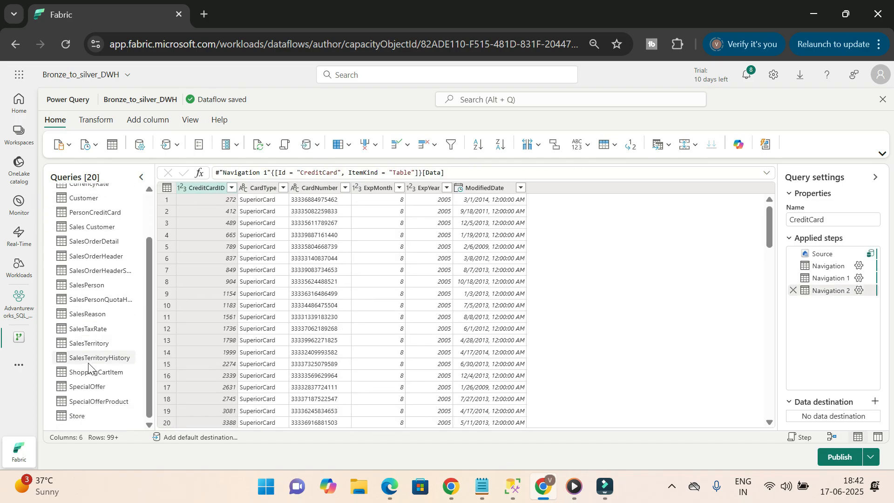
scroll(86, 368, up, 3)
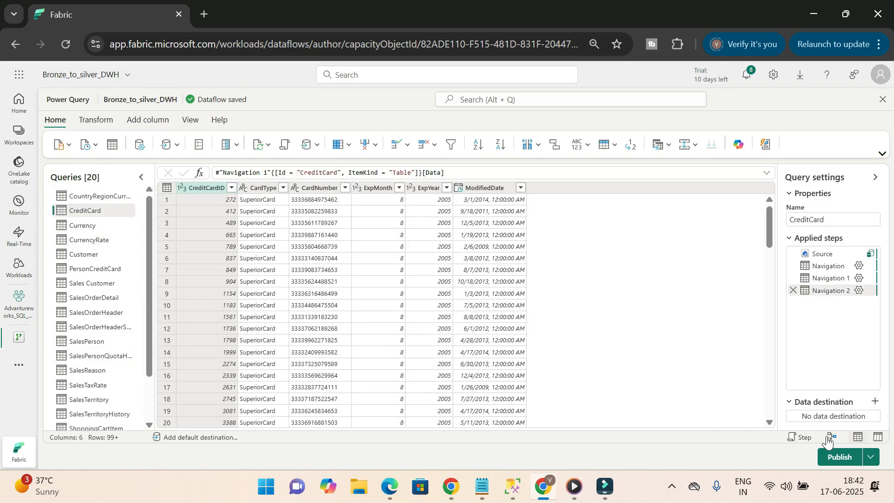
Step: In Diagram view, preview the CountryRegionCurrency, CreditCard and Currency cards, ending on CreditCard with diagram off
click(832, 439)
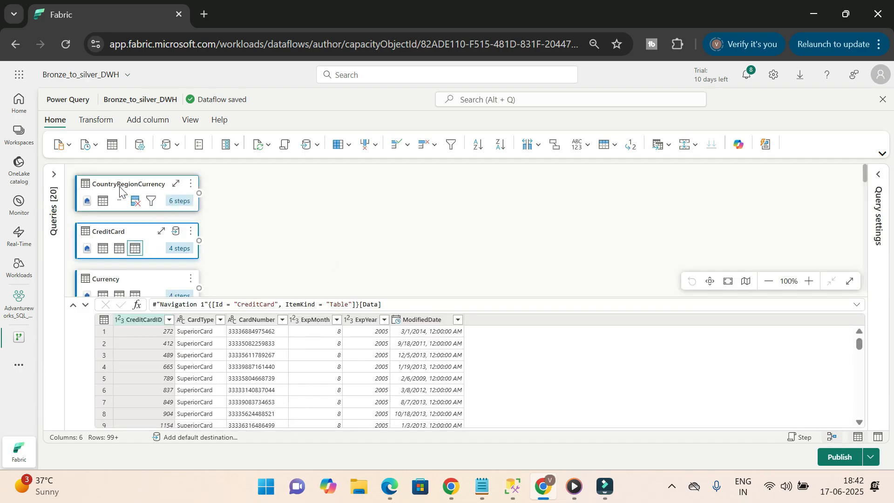
click(158, 196)
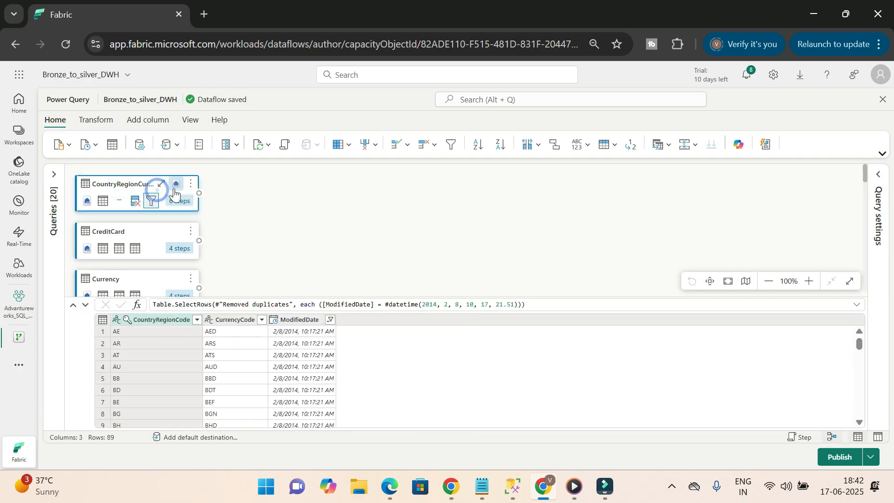
mouse_move(177, 188)
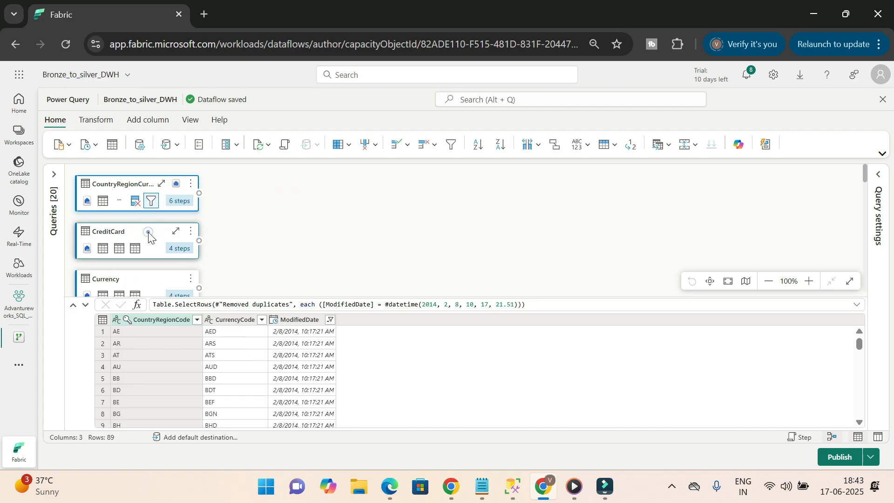
click(147, 234)
scroll(178, 218, down, 2)
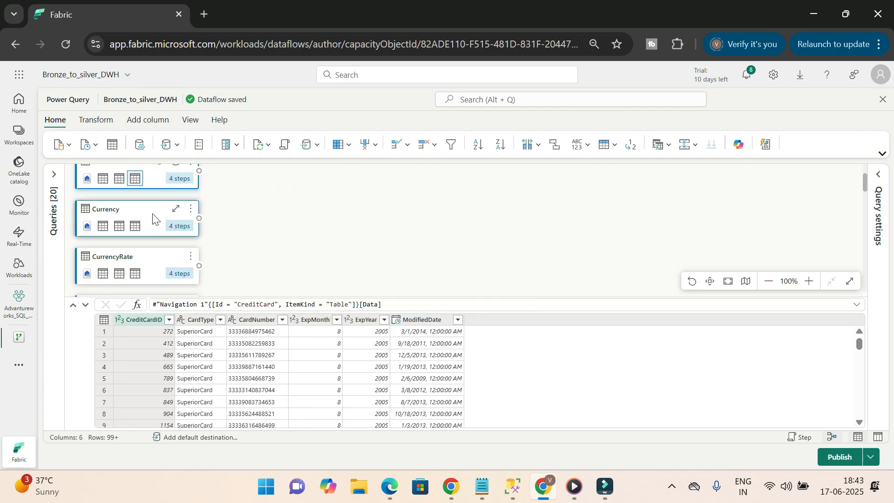
click(151, 227)
scroll(180, 212, up, 2)
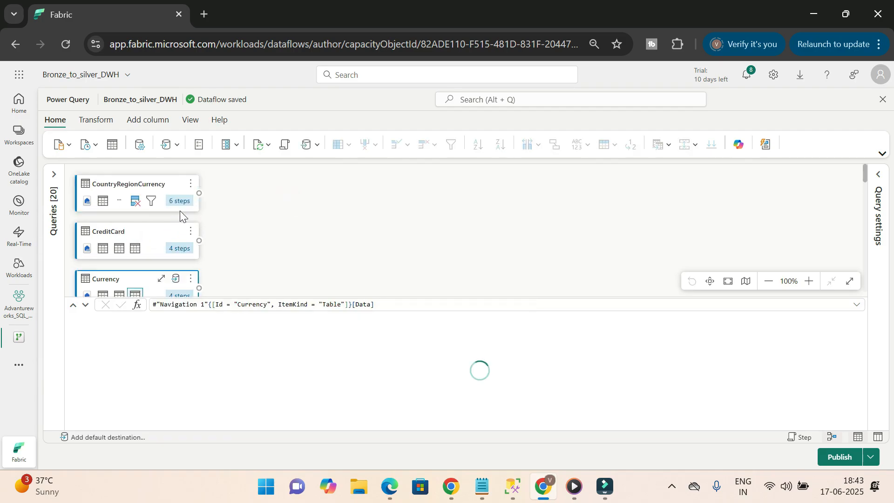
click(152, 241)
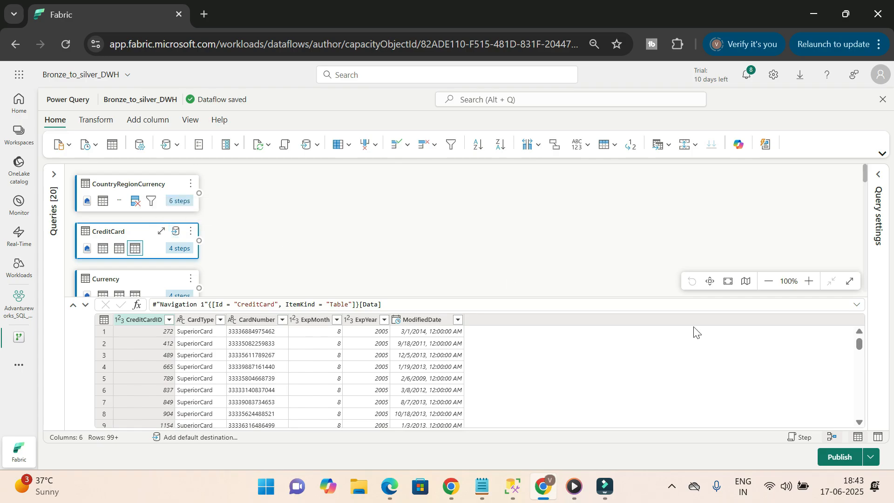
click(834, 438)
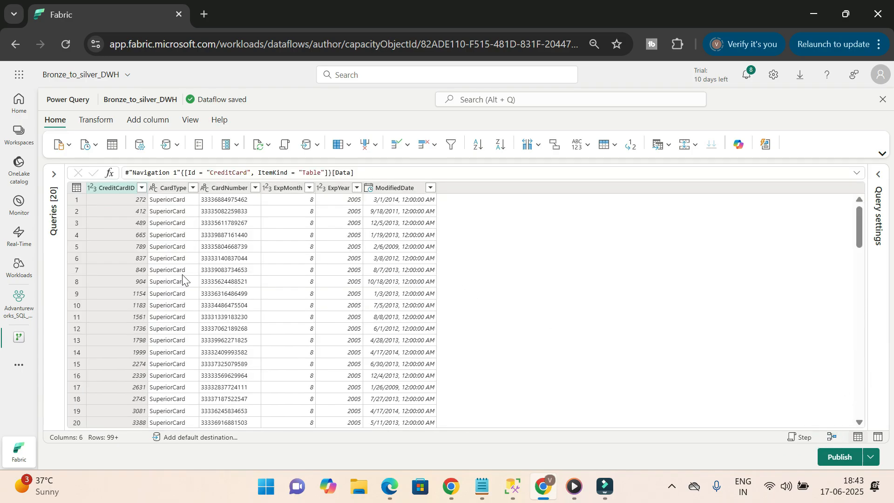
Step: Give CreditCard a Silver_DWH warehouse destination with a new table
click(54, 177)
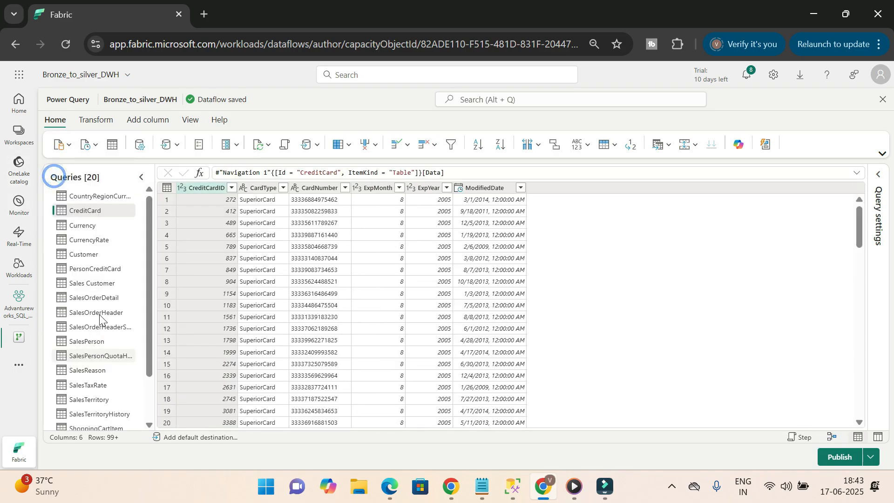
click(878, 175)
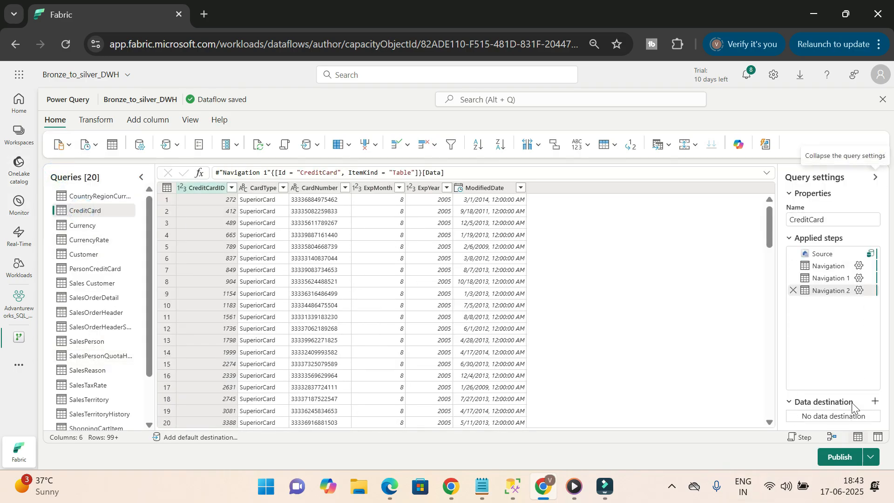
click(875, 401)
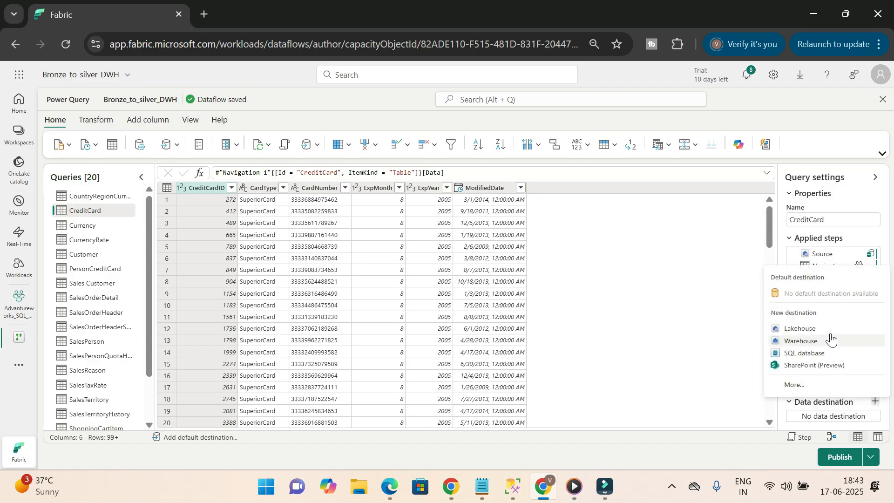
click(803, 342)
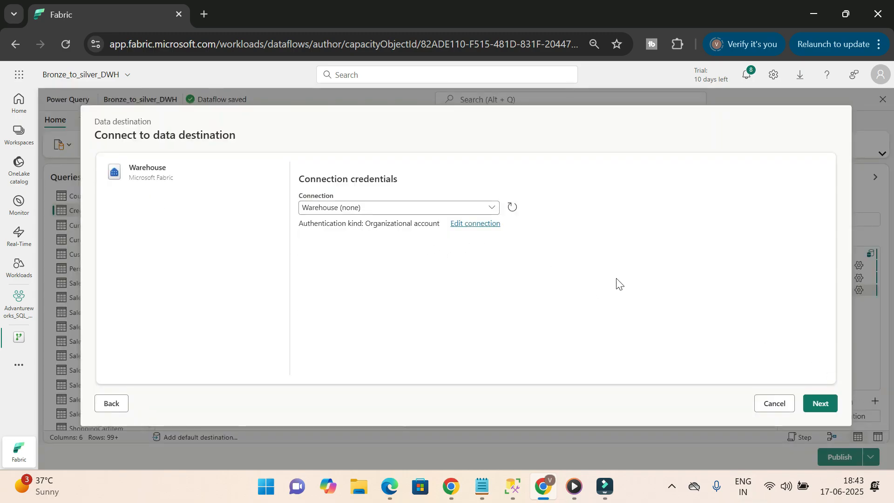
click(811, 412)
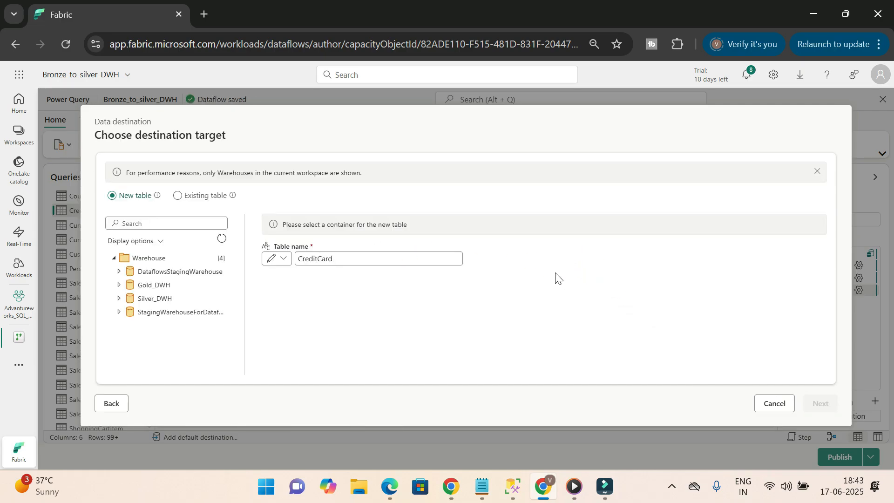
click(144, 300)
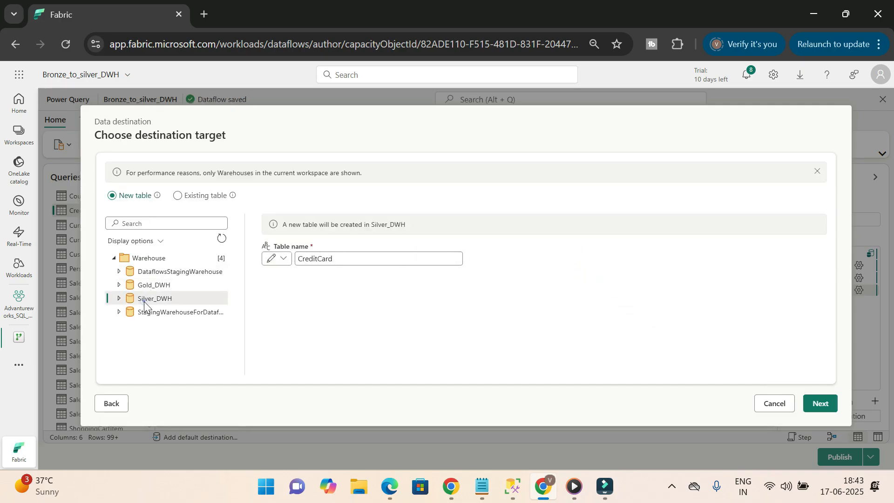
click(820, 403)
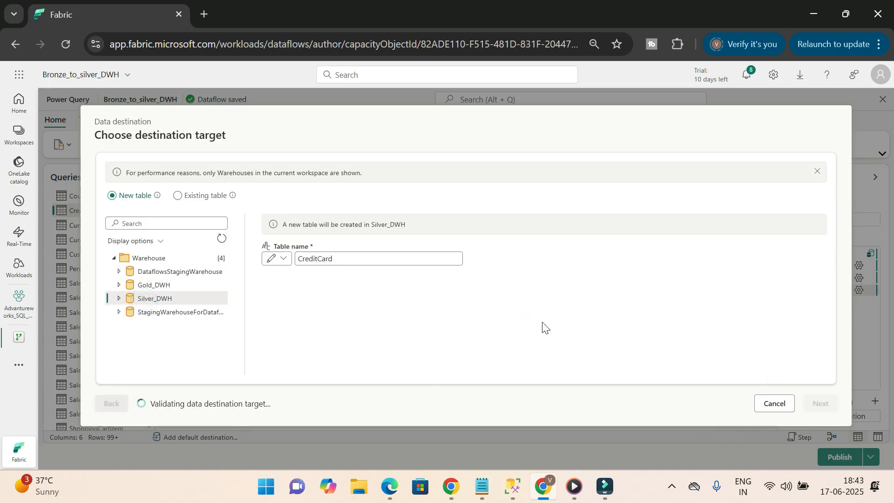
click(819, 403)
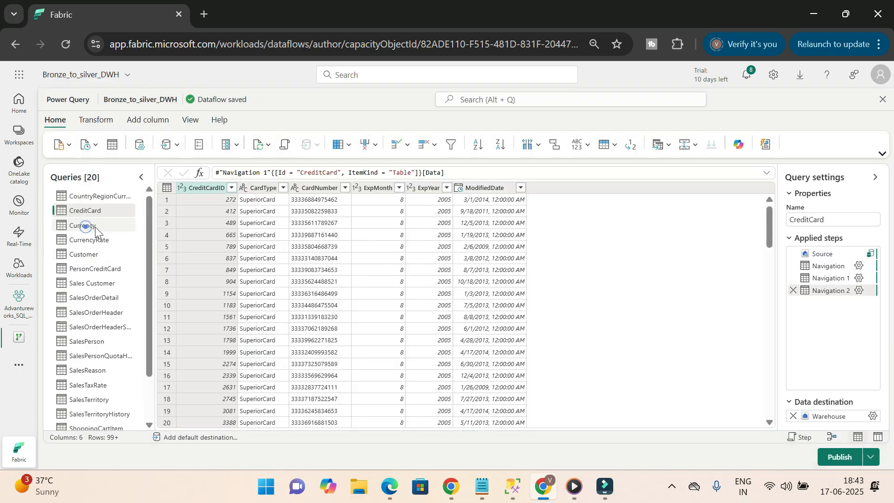
Step: Give the Currency query a Silver_DWH warehouse destination
click(86, 226)
click(874, 401)
click(797, 341)
click(820, 404)
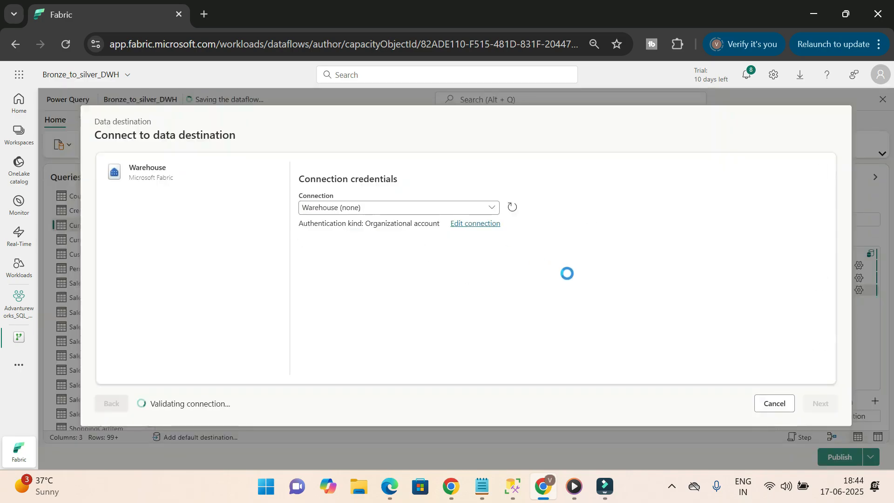
click(159, 299)
click(820, 404)
click(807, 403)
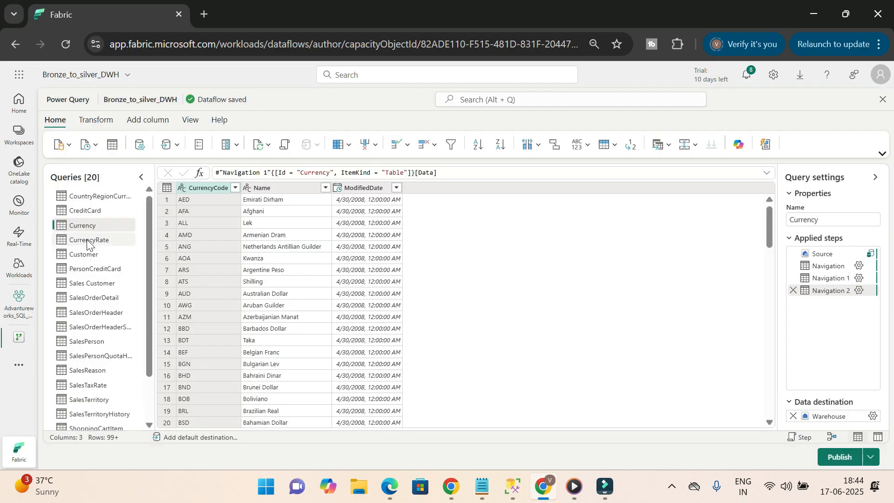
Step: Give the CurrencyRate query a Silver_DWH warehouse destination
click(87, 239)
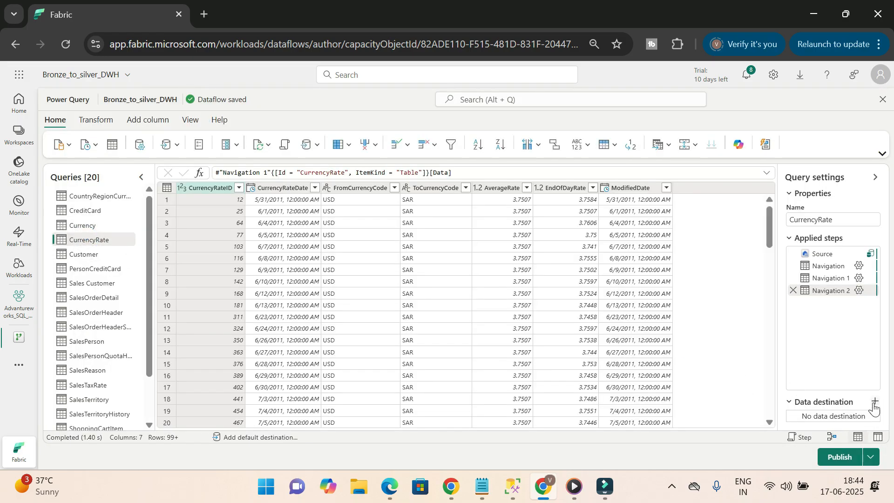
click(875, 401)
click(797, 341)
click(819, 404)
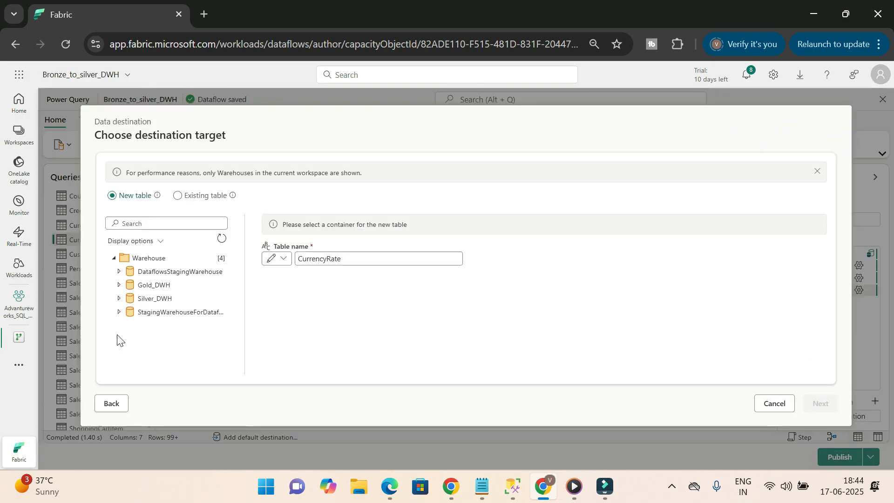
click(159, 299)
click(820, 404)
click(806, 404)
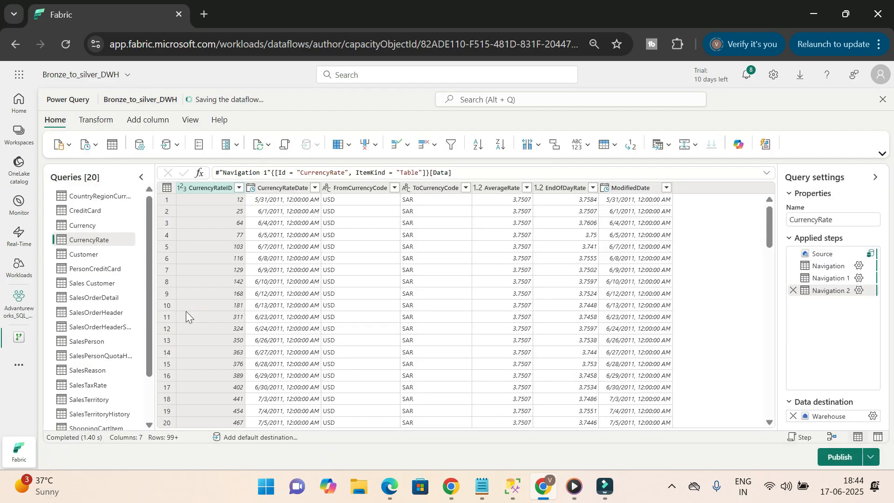
Step: Give the Customer query a Silver_DWH warehouse destination
click(84, 254)
click(875, 401)
click(797, 340)
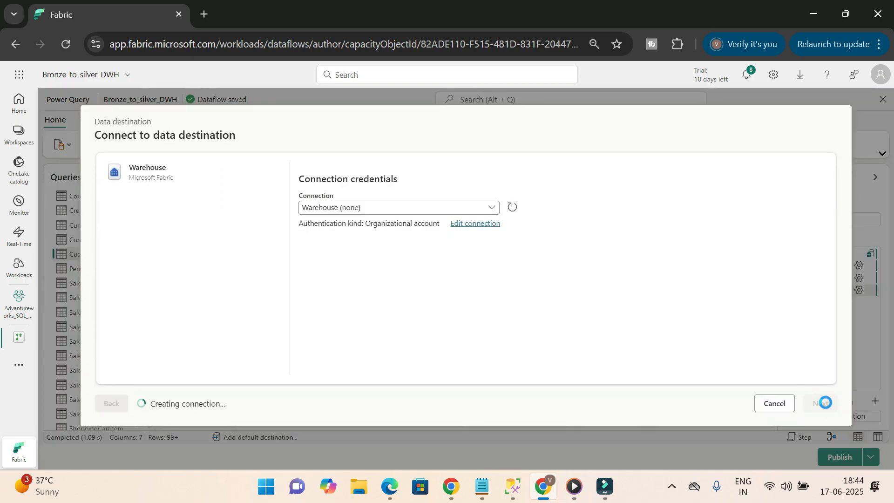
click(158, 300)
click(819, 403)
click(806, 403)
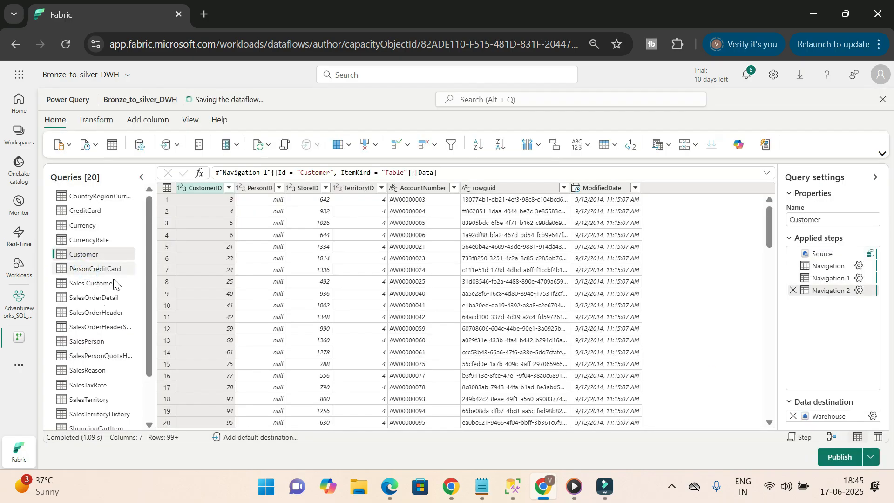
Step: Give the PersonCreditCard query a Silver_DWH warehouse destination
click(95, 268)
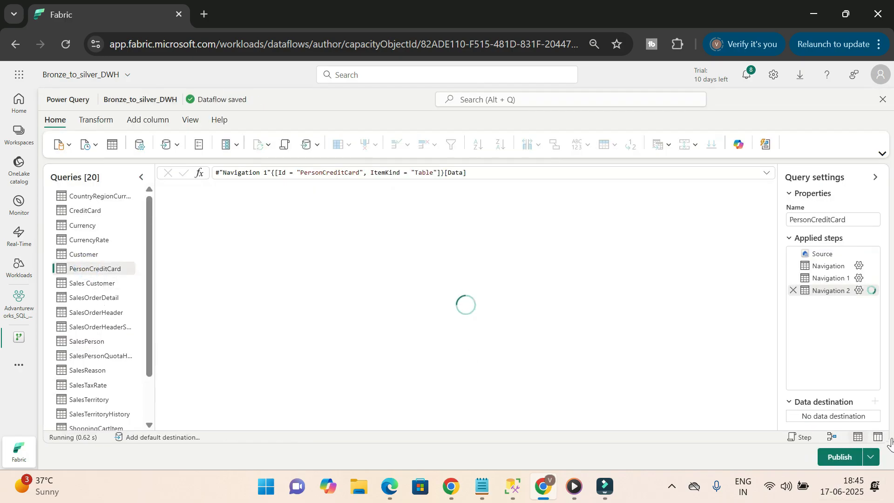
click(875, 401)
click(797, 341)
click(820, 404)
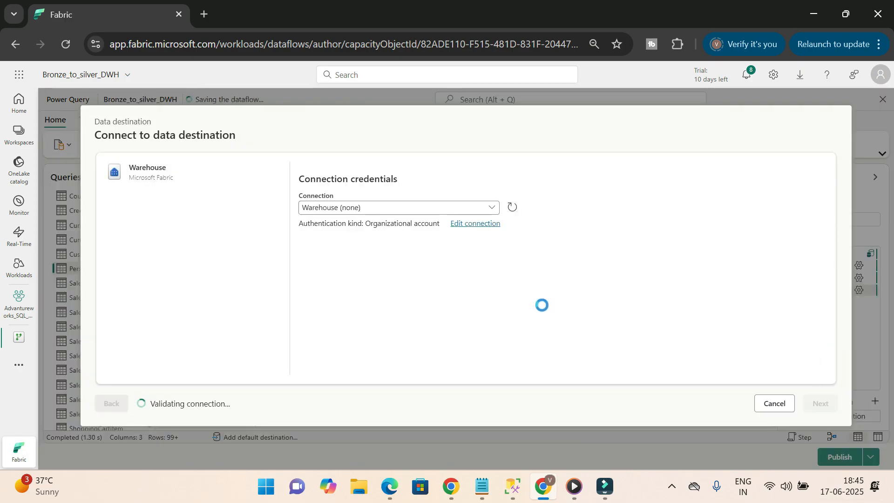
click(820, 403)
click(806, 404)
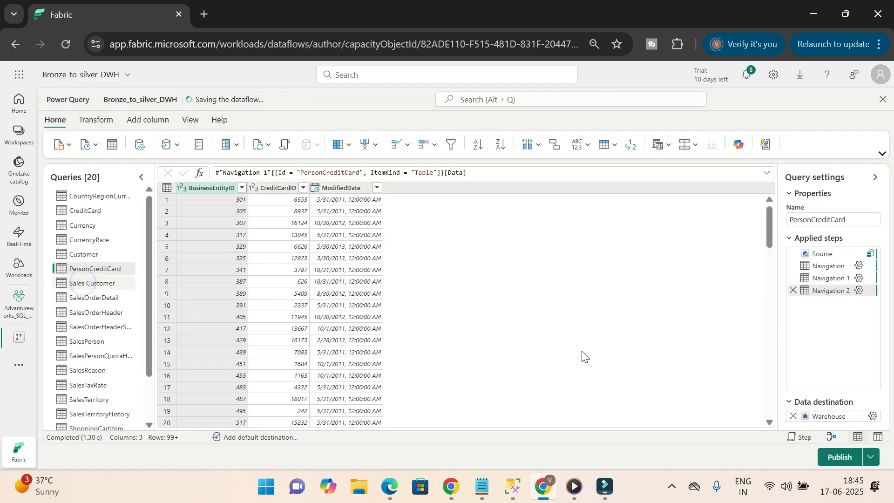
Step: Give the Sales Customer query a Silver_DWH warehouse destination
click(875, 402)
click(797, 342)
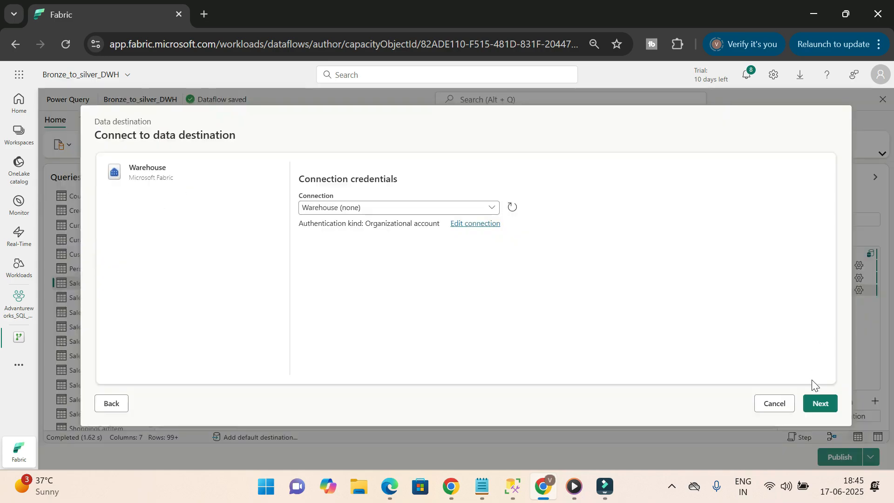
click(819, 404)
click(816, 404)
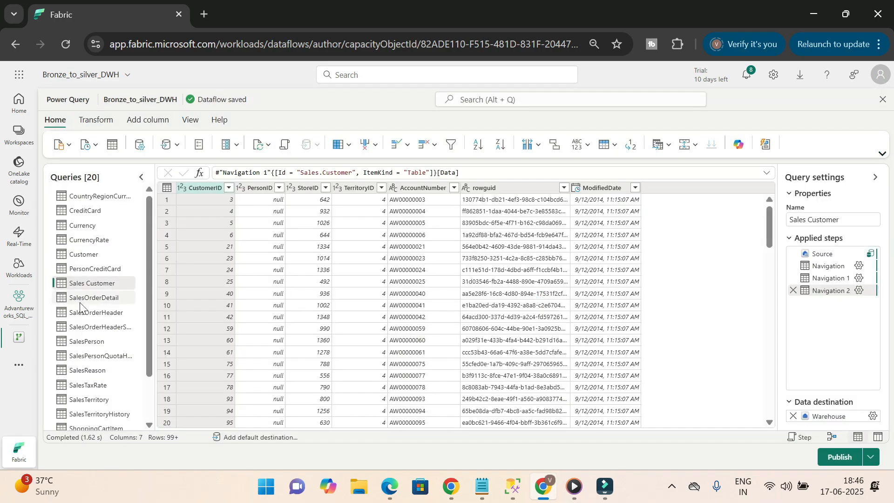
Step: Give SalesOrderDetail a Silver_DWH warehouse destination using Replace and fixed schema
click(93, 297)
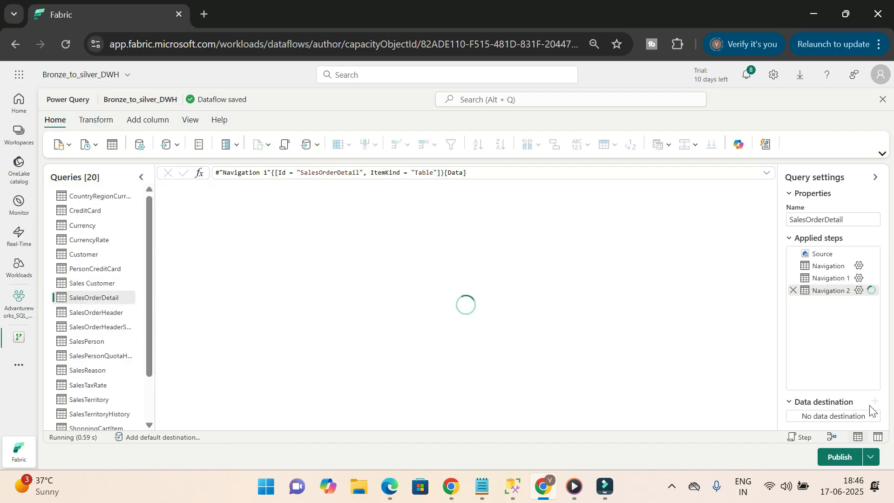
click(875, 402)
click(797, 342)
click(820, 403)
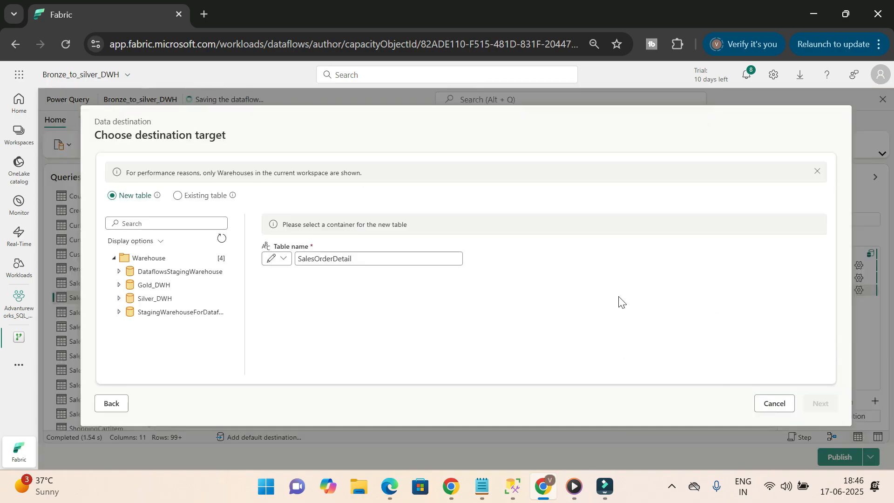
click(801, 409)
click(804, 401)
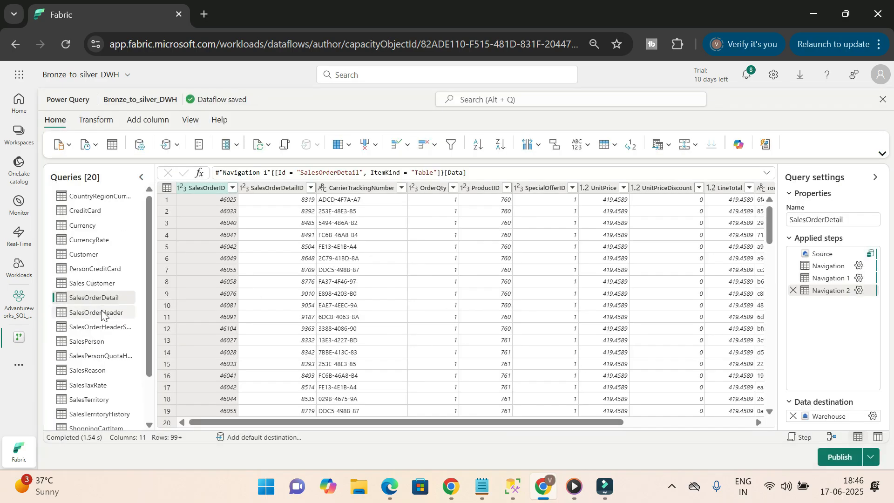
Step: Give SalesOrderHeader a Silver_DWH warehouse destination using Replace and fixed schema
click(102, 313)
click(875, 402)
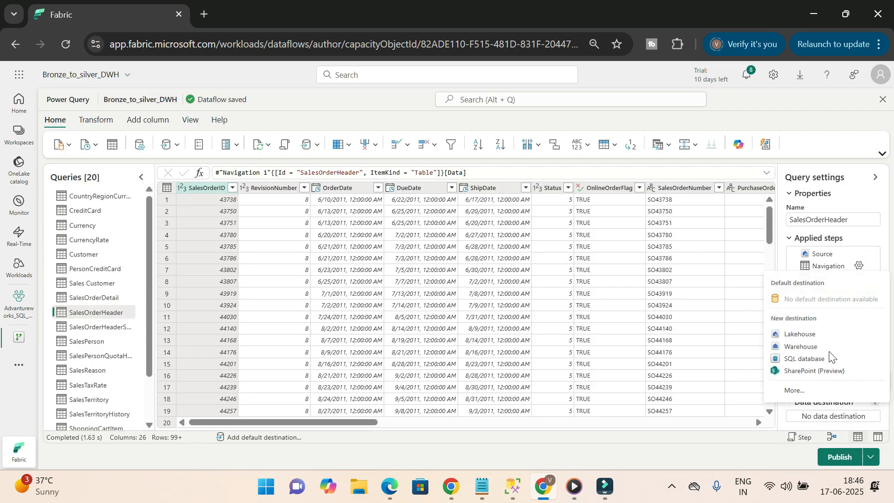
click(799, 344)
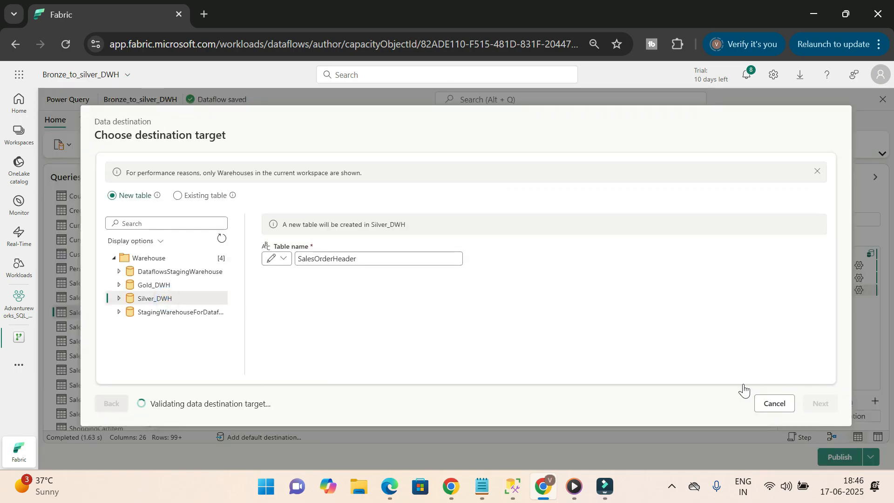
click(804, 404)
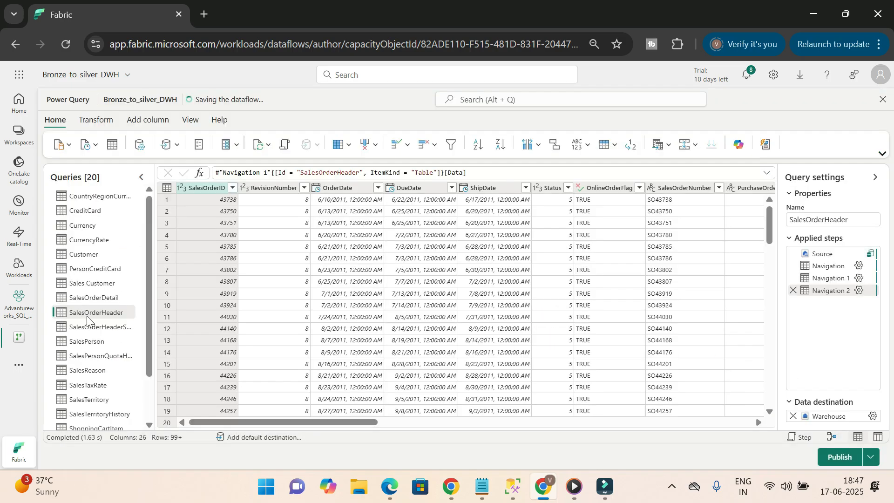
click(88, 326)
scroll(119, 288, down, 2)
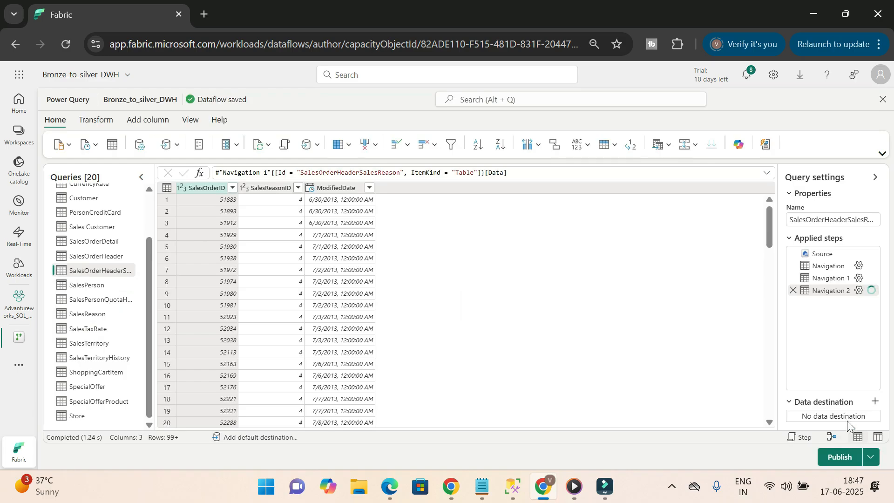
Step: Send SalesOrderHeaderSalesReason to a new Silver_DWH warehouse table with Replace and fixed schema
click(875, 402)
click(808, 342)
click(819, 403)
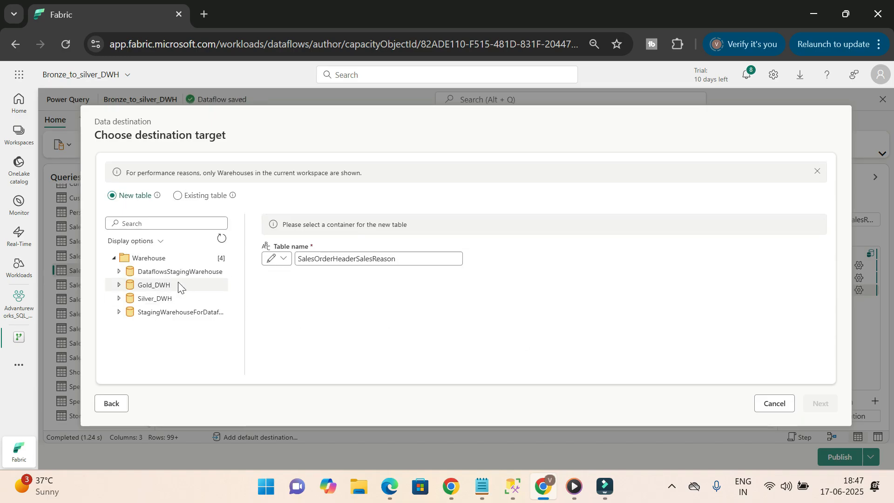
click(169, 297)
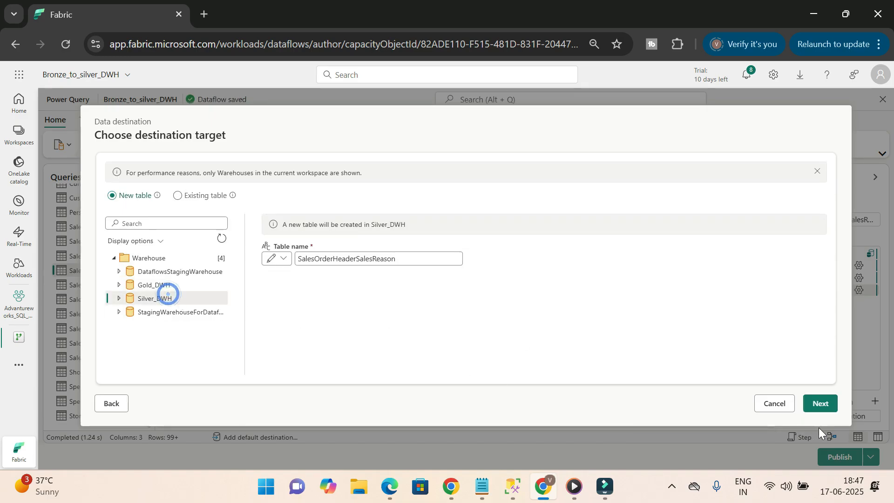
click(824, 404)
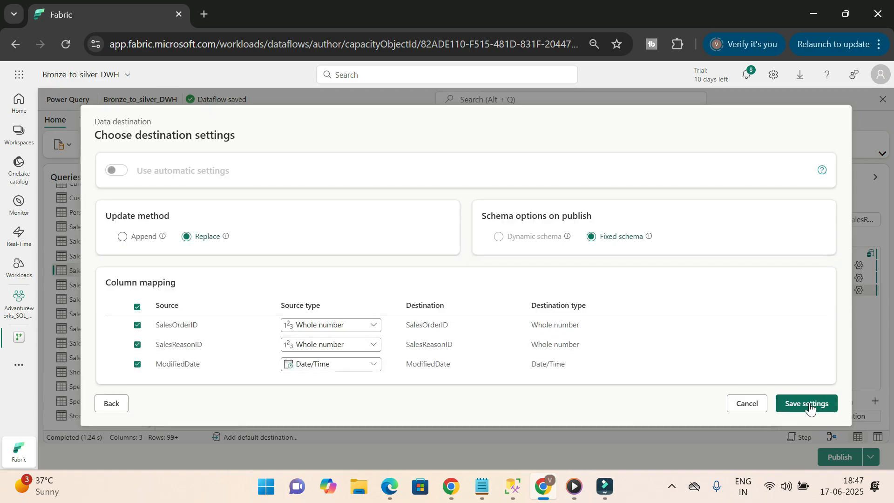
click(810, 405)
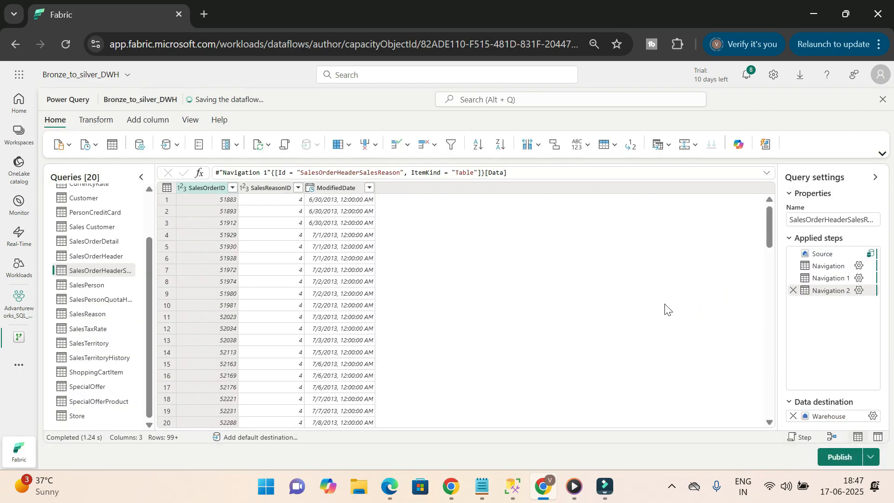
click(99, 284)
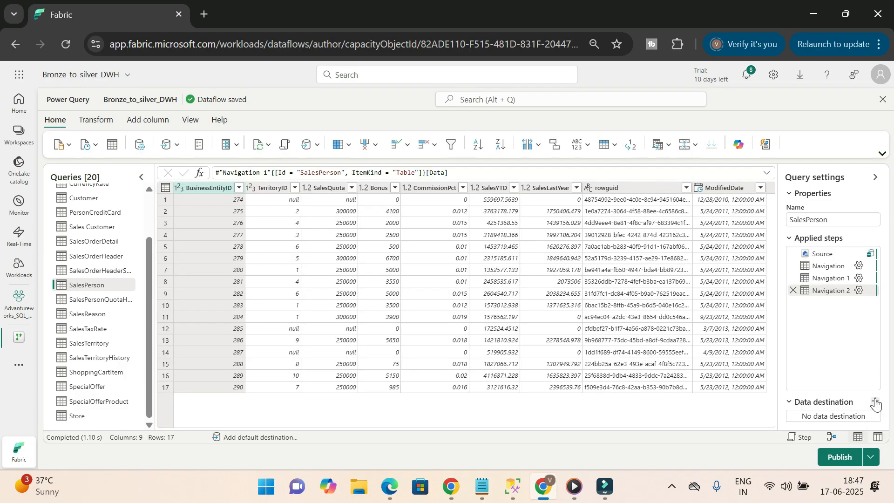
Step: Load SalesPerson into a new SalesPerson table in Silver_DWH with Replace and fixed schema
click(875, 402)
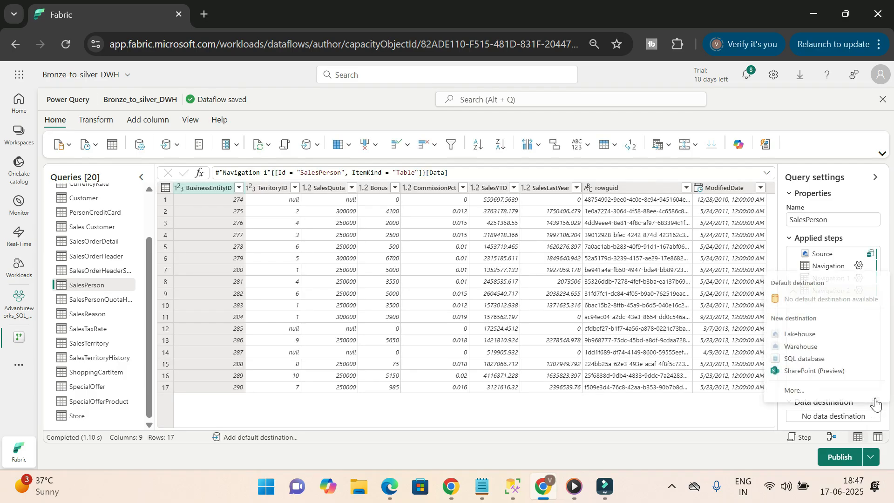
click(822, 342)
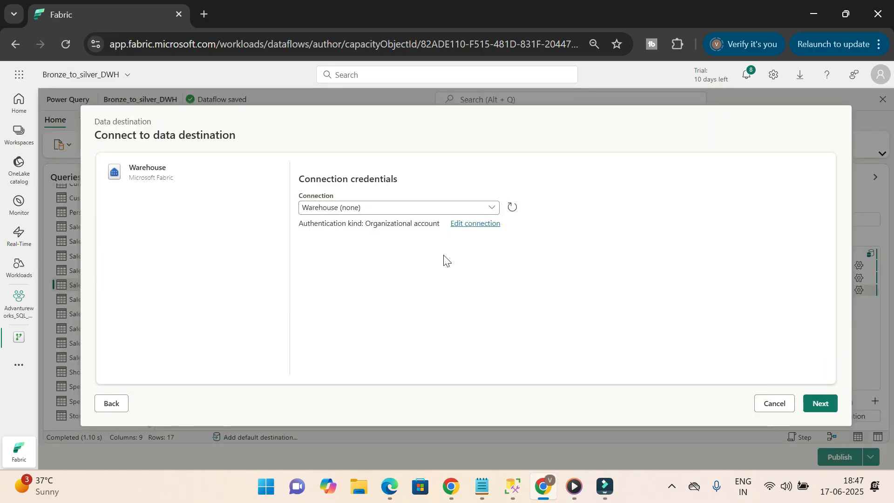
click(824, 407)
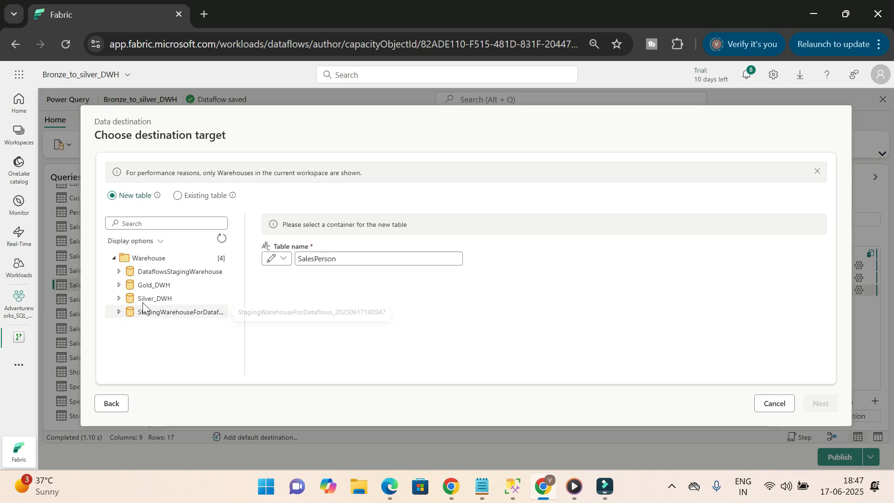
click(161, 297)
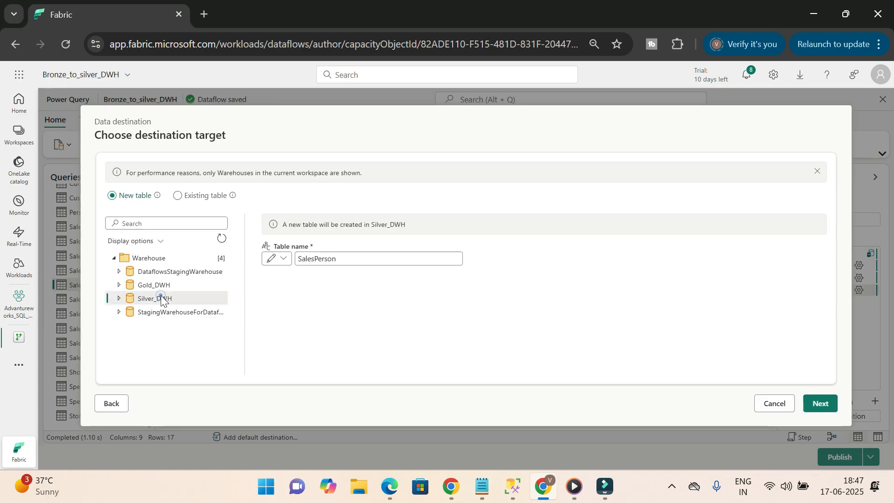
click(823, 404)
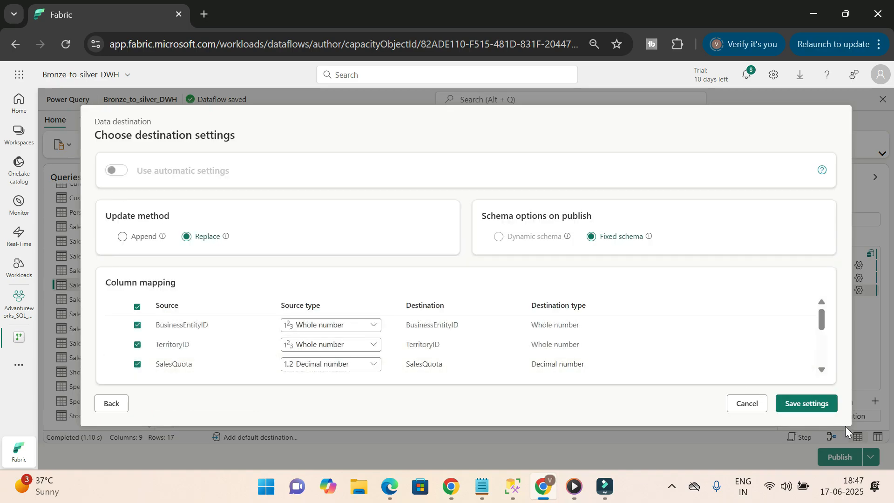
click(798, 403)
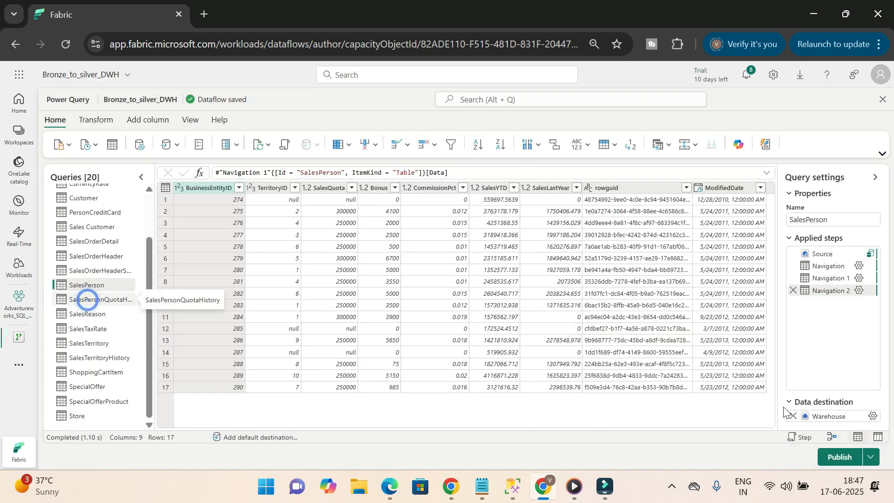
Step: Give SalesPersonQuotaHistory a new-table destination in the Silver_DWH warehouse
click(86, 299)
click(877, 405)
click(802, 342)
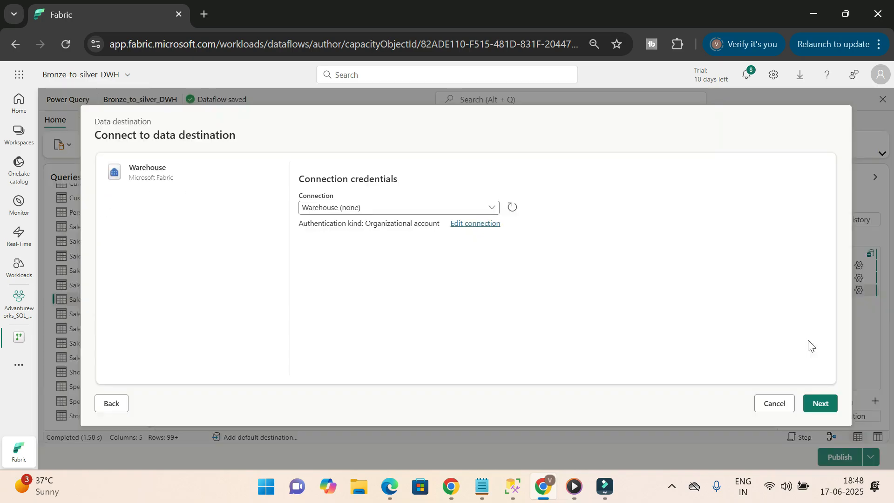
click(819, 403)
click(156, 299)
click(819, 403)
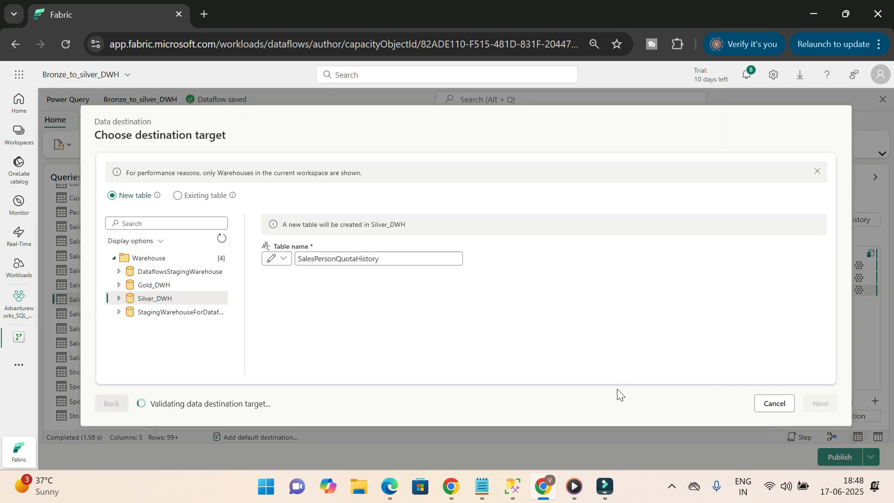
click(807, 403)
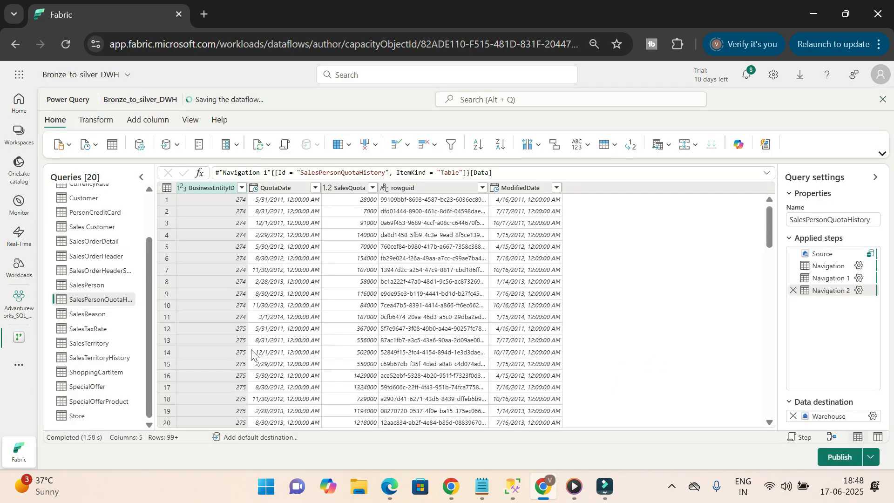
Step: Set the SalesReason query to load into a new Silver_DWH warehouse table
click(88, 314)
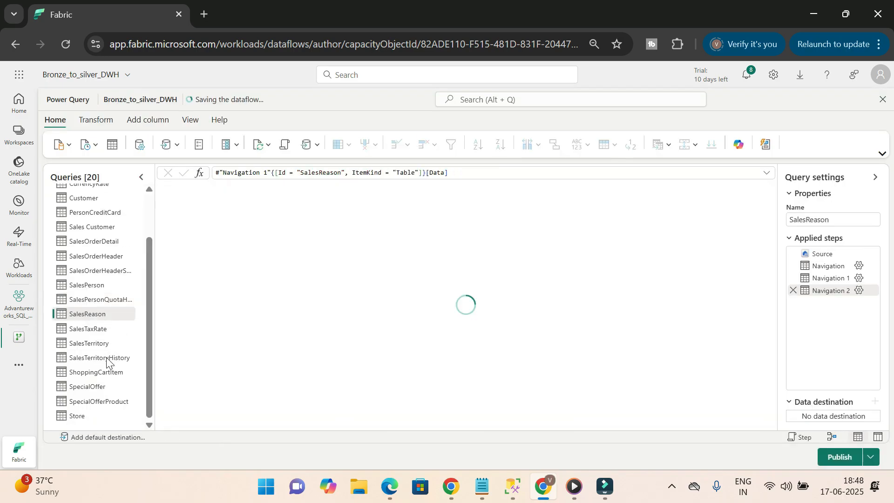
click(877, 402)
click(802, 343)
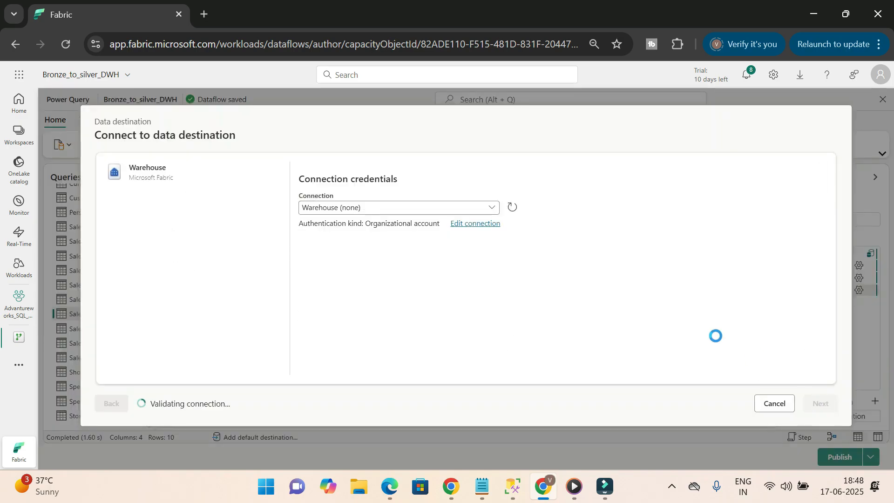
click(156, 298)
click(819, 403)
click(781, 403)
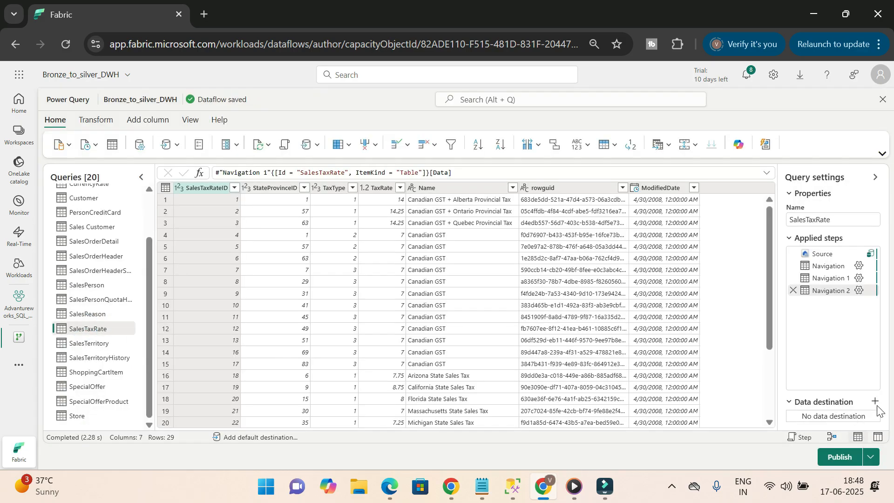
Step: Add a Silver_DWH warehouse destination for the SalesTaxRate query
click(875, 400)
click(801, 343)
click(163, 298)
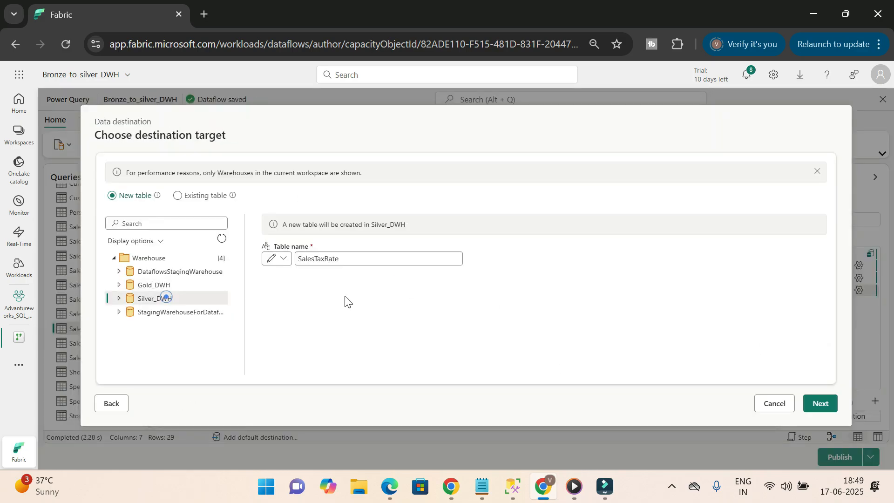
click(819, 403)
click(791, 403)
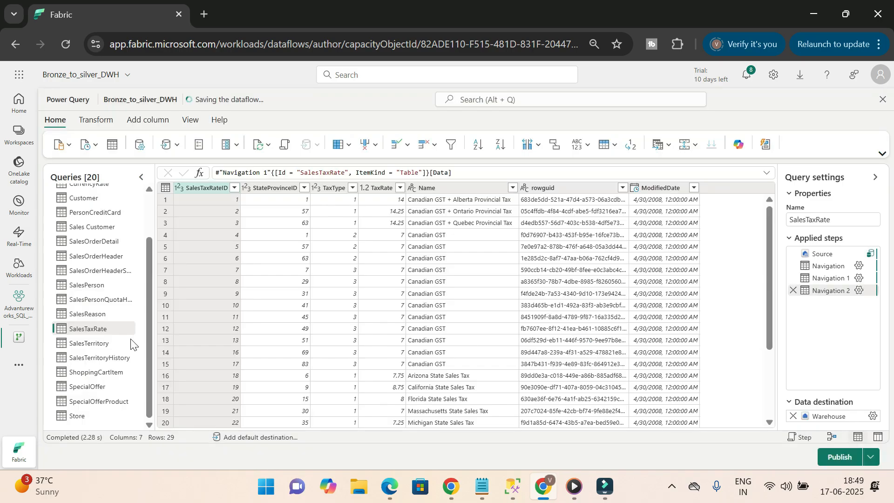
Step: Add a Silver_DWH warehouse destination for the SalesTerritory query
click(875, 401)
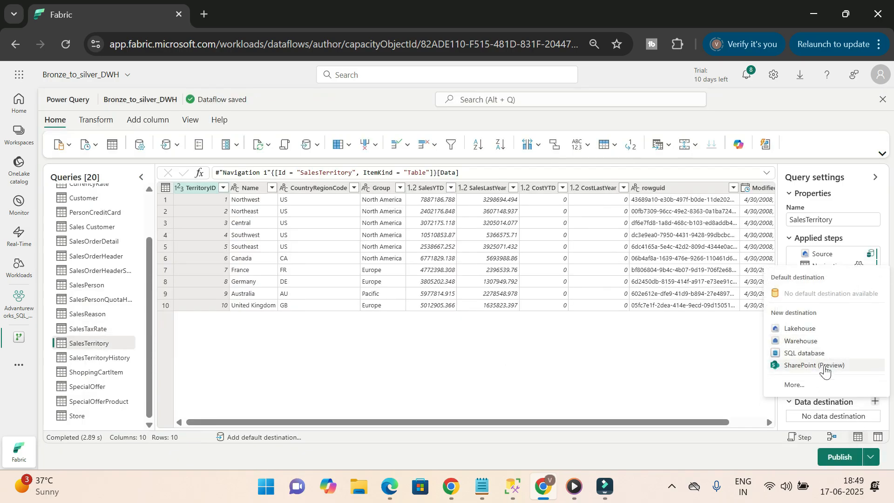
click(801, 345)
click(170, 299)
click(821, 404)
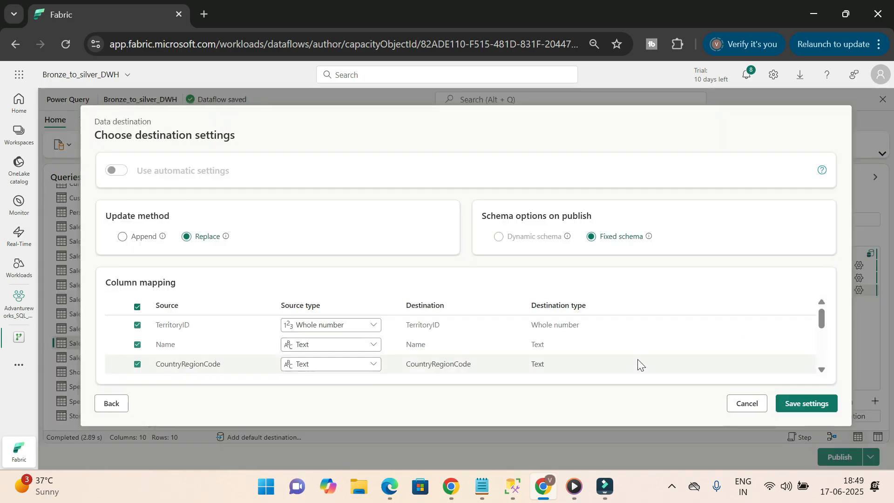
click(806, 403)
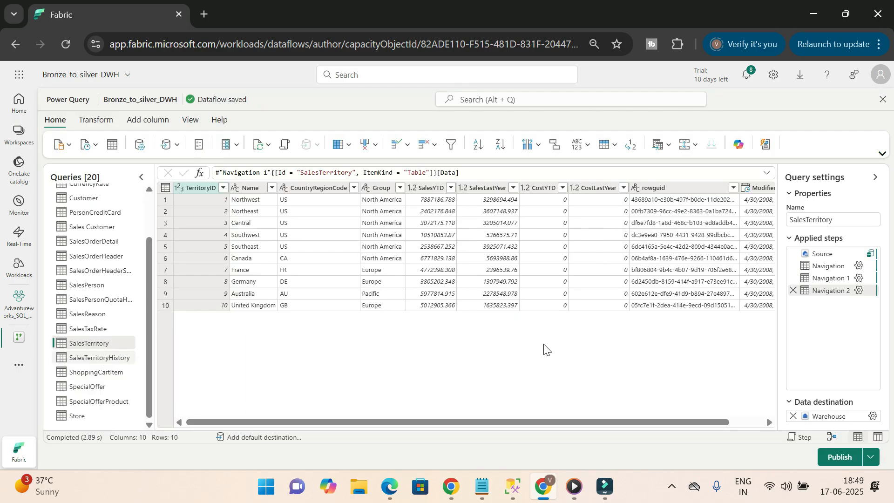
Step: Point SalesTerritoryHistory to a new table in the Silver_DWH warehouse
click(875, 401)
click(801, 340)
click(821, 403)
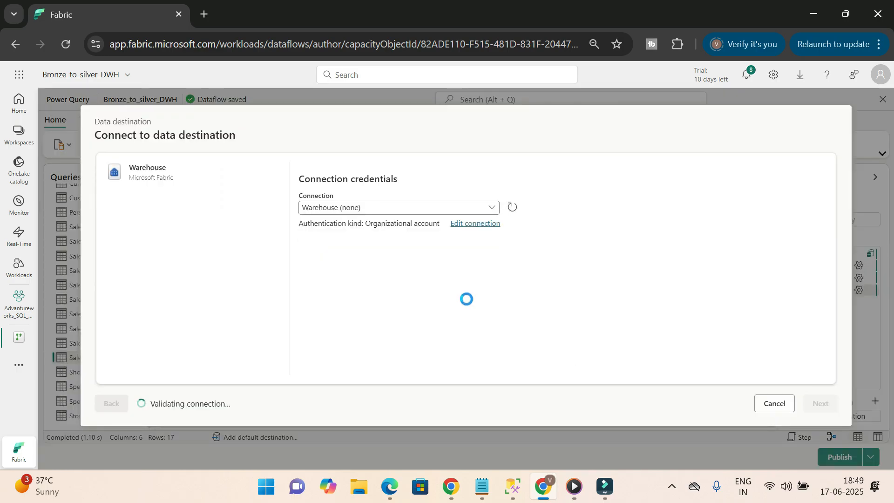
click(160, 302)
click(821, 403)
click(817, 403)
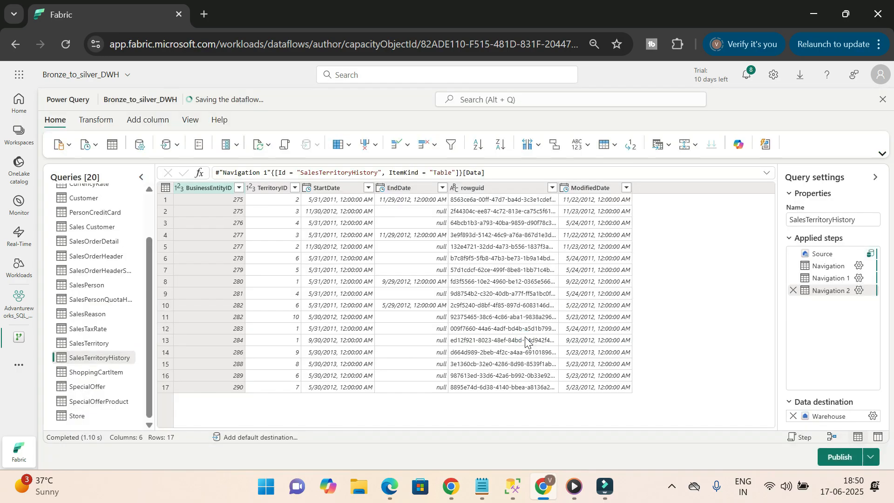
Step: Give the ShoppingCartItem query a warehouse destination in Silver_DWH
click(96, 372)
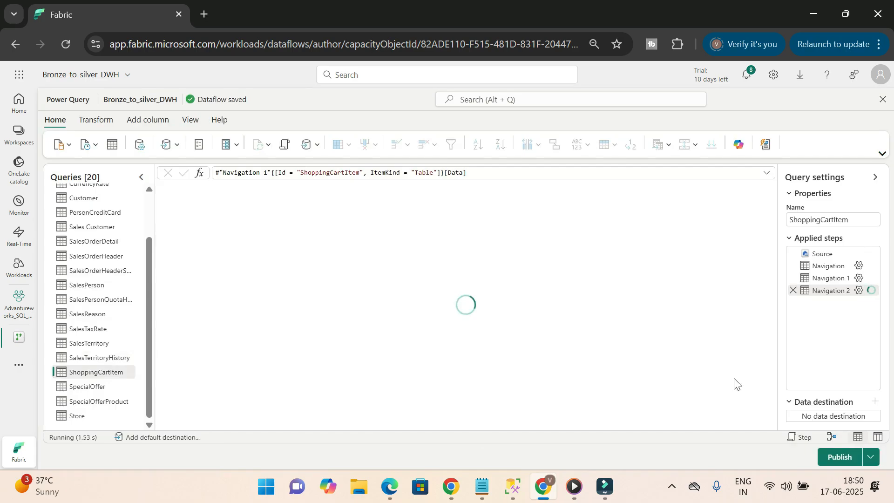
click(876, 402)
click(801, 340)
click(820, 404)
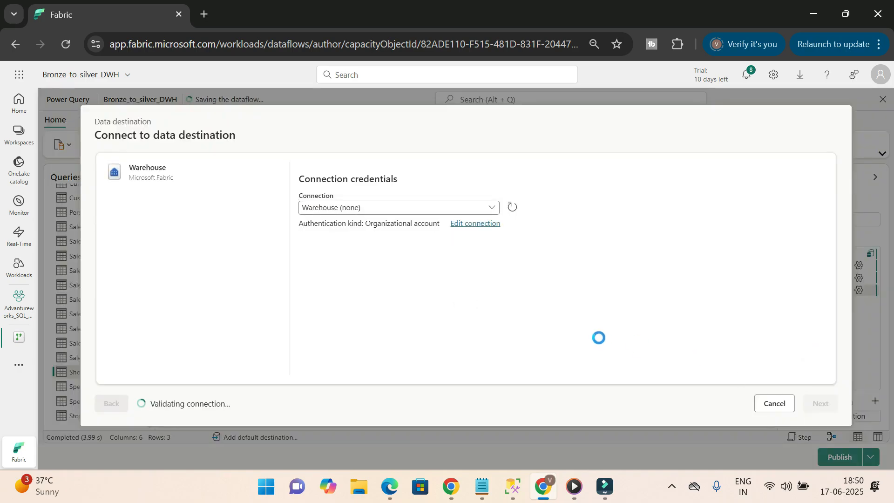
click(805, 403)
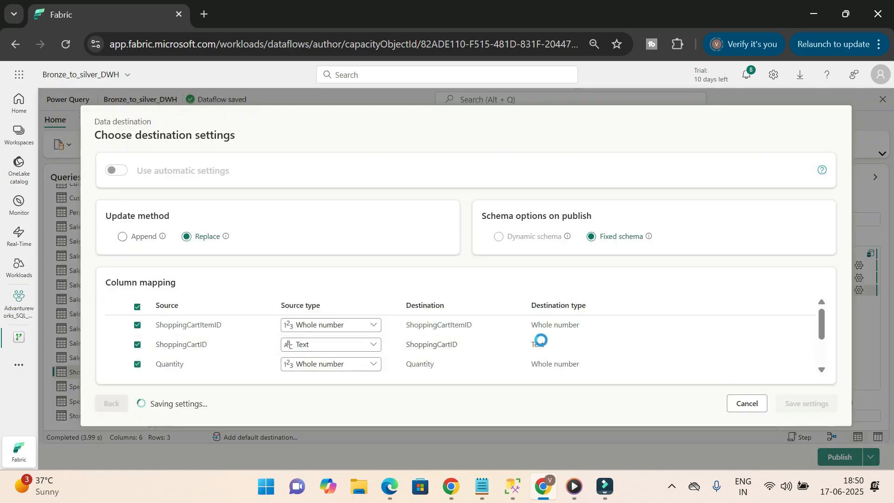
Step: Set the SpecialOffer query to load into a new Silver_DWH table
click(88, 387)
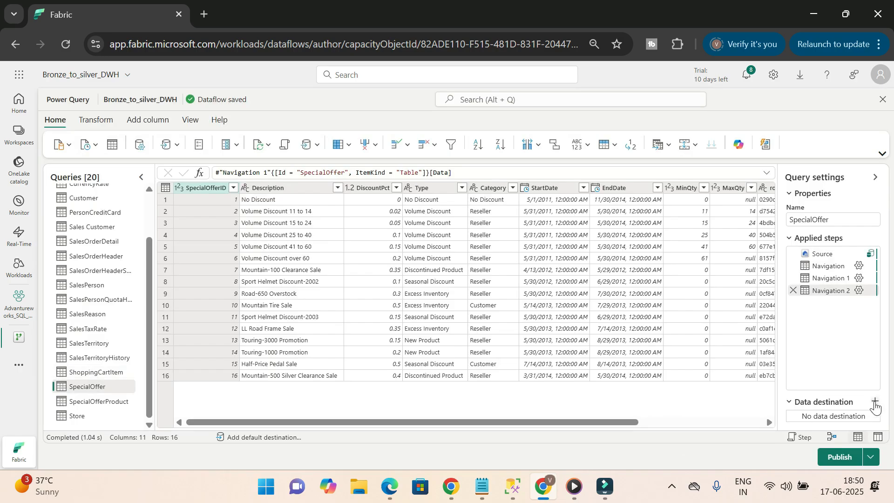
click(874, 402)
click(801, 340)
click(820, 404)
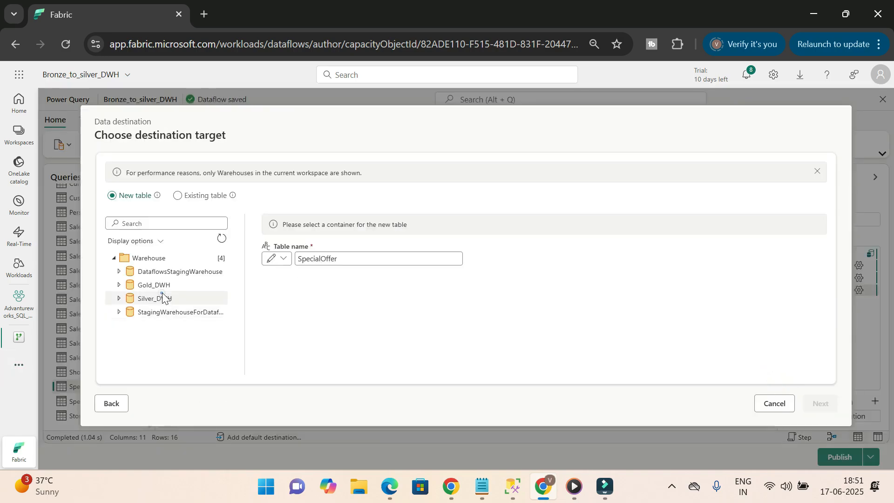
click(163, 296)
click(820, 403)
click(806, 403)
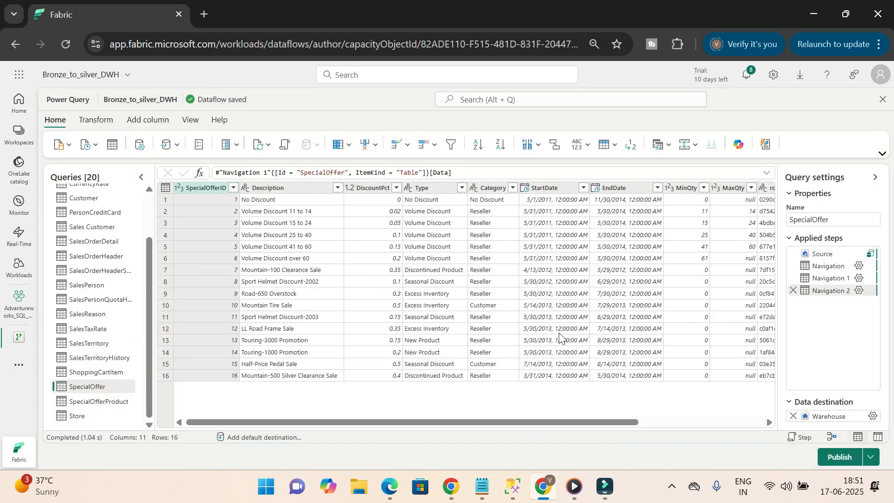
Step: Set the SpecialOfferProduct query to load into a new Silver_DWH table
click(99, 401)
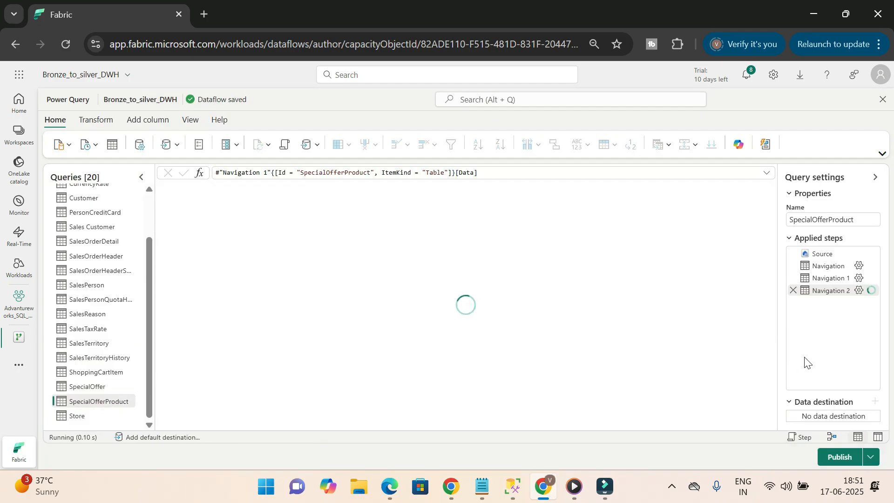
click(874, 401)
click(800, 343)
click(819, 403)
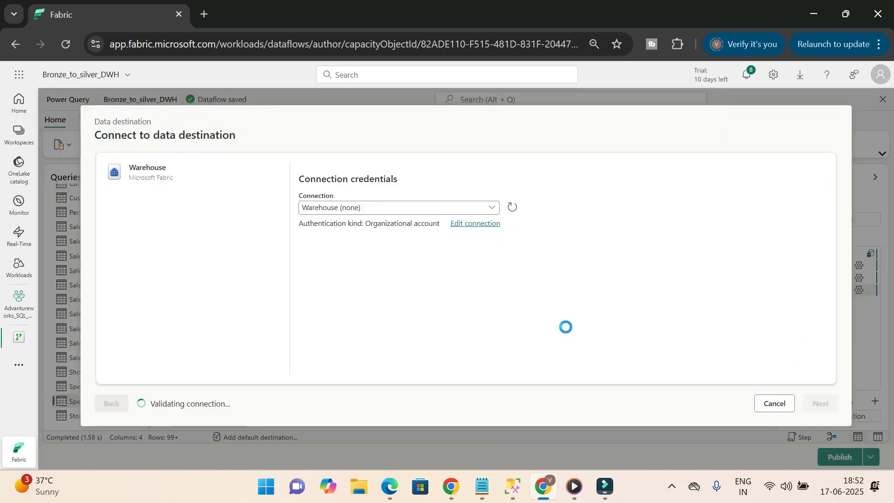
click(820, 403)
scroll(744, 359, down, 1)
click(807, 403)
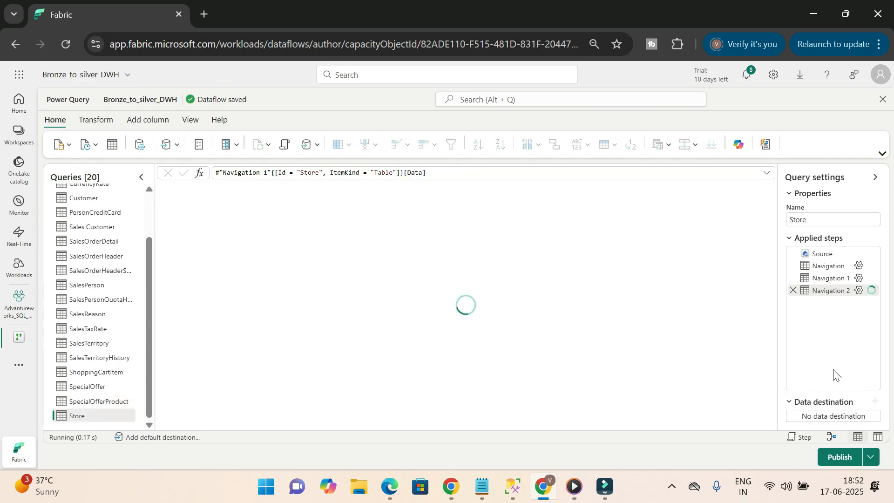
Step: Load the Store query into a new Store table in Silver_DWH using Replace
click(876, 401)
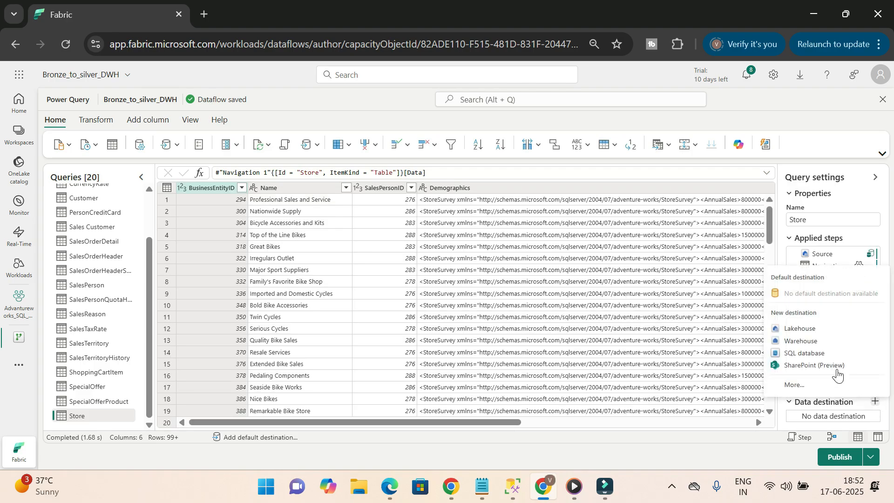
click(824, 344)
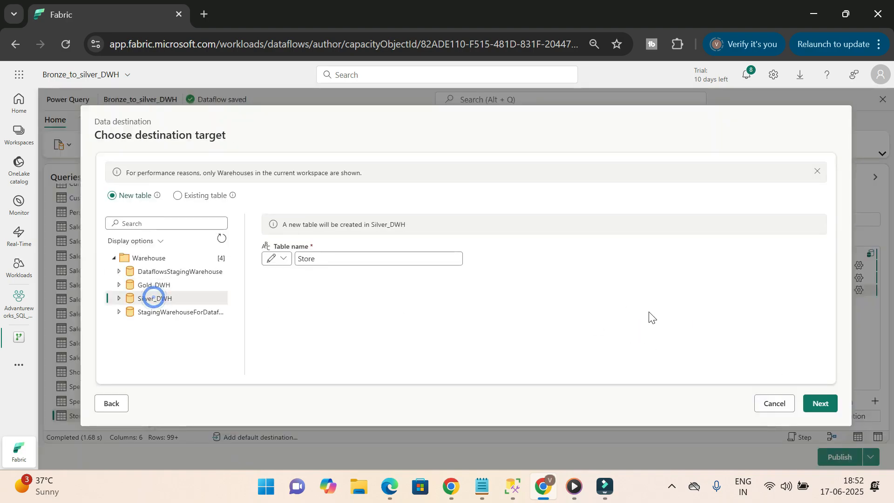
click(821, 403)
click(808, 403)
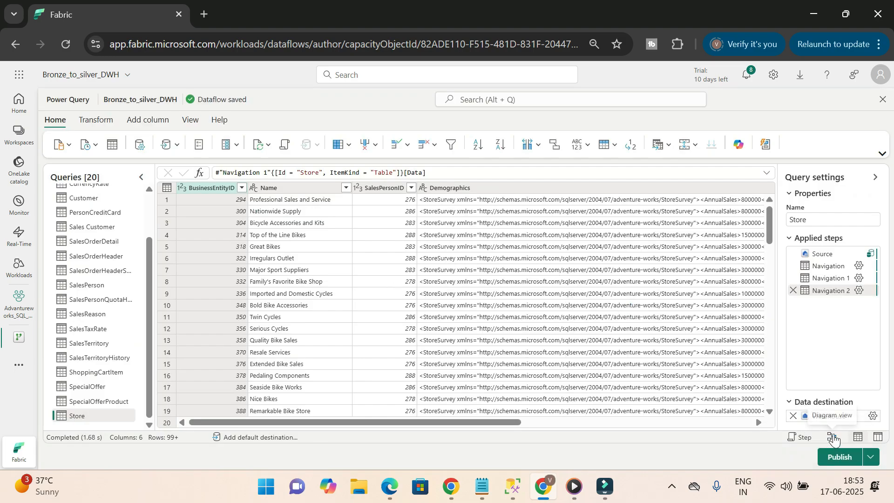
Step: Review all queries in diagram view, checking the Store query's Silver_DWH destination, then return to its preview
click(842, 436)
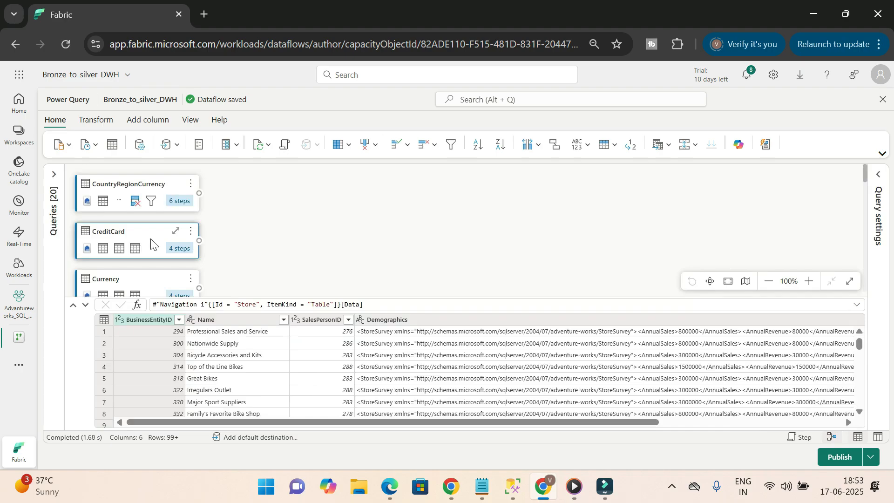
scroll(151, 247, down, 10)
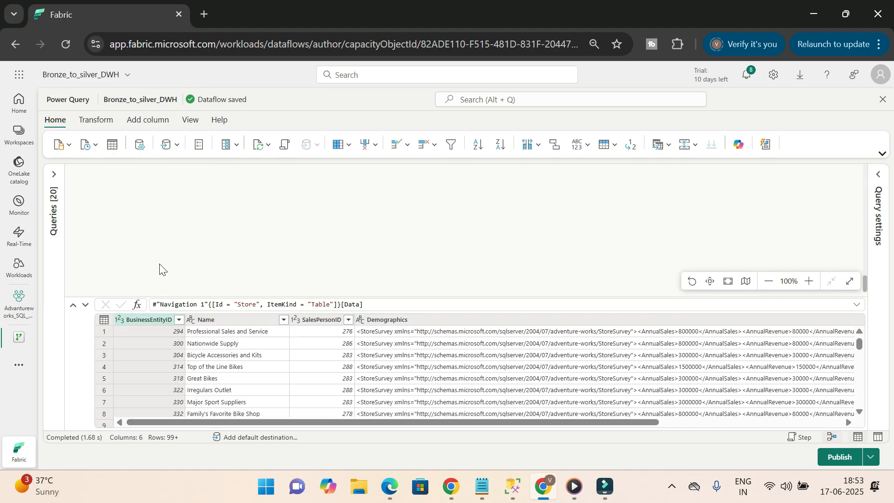
scroll(160, 264, up, 3)
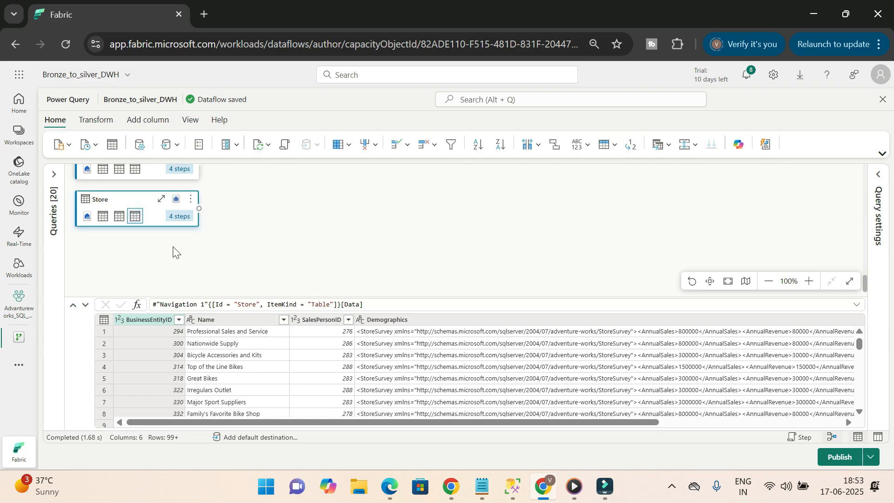
click(130, 200)
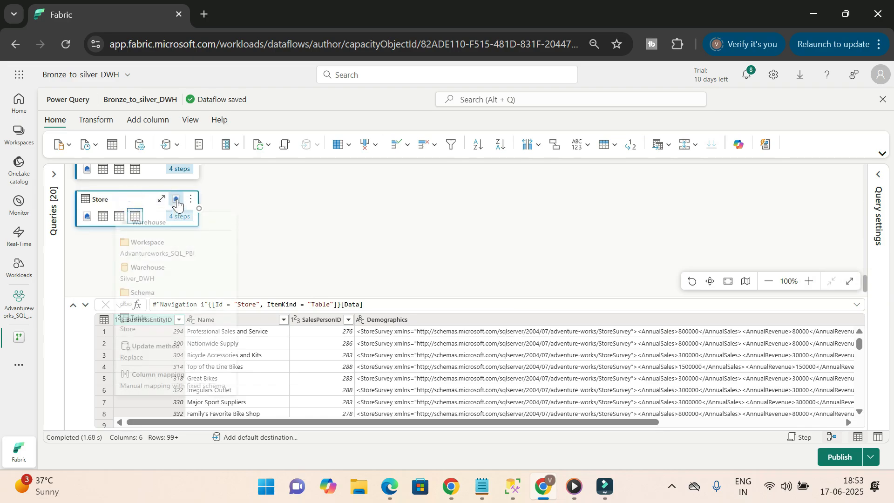
scroll(259, 241, up, 3)
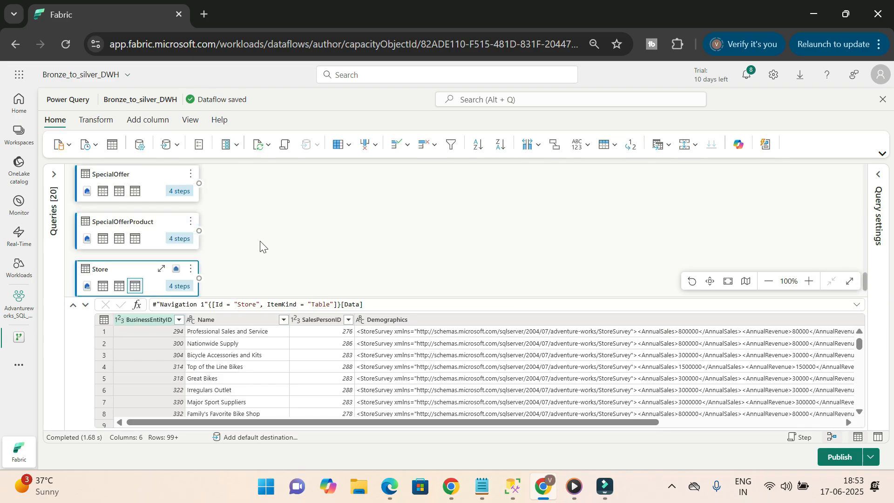
scroll(358, 251, down, 2)
click(832, 436)
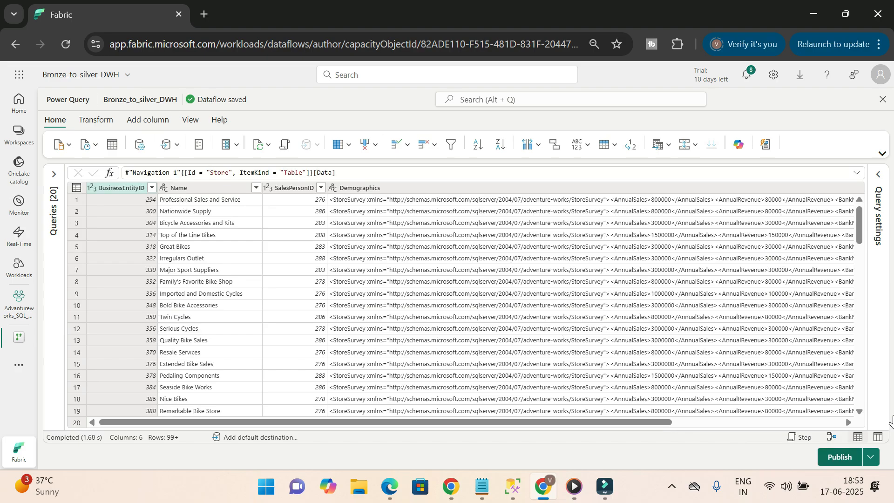
Step: Publish the Bronze_to_silver_DWH dataflow and filter the workspace list to Prepare 2 items
click(845, 461)
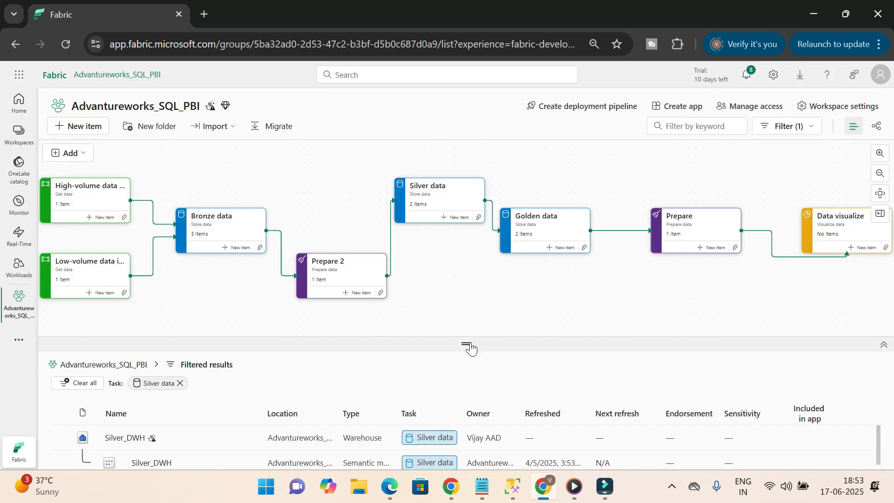
drag(471, 345, 466, 306)
click(352, 246)
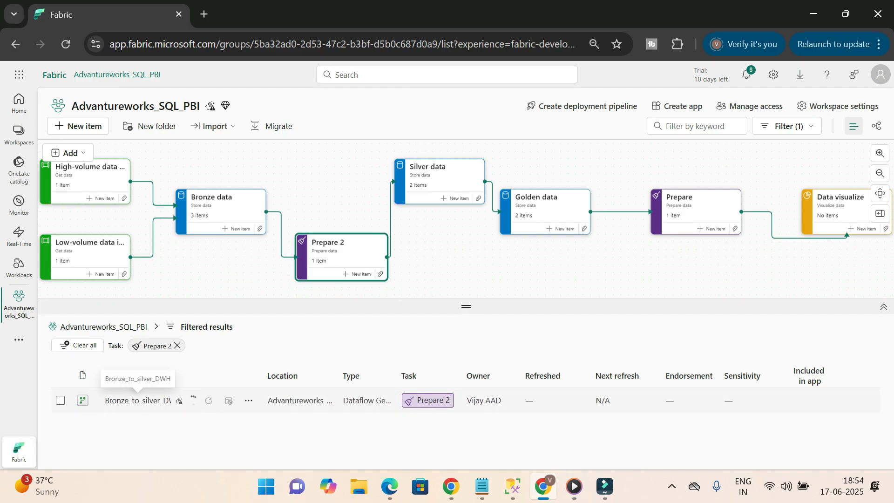
click(249, 401)
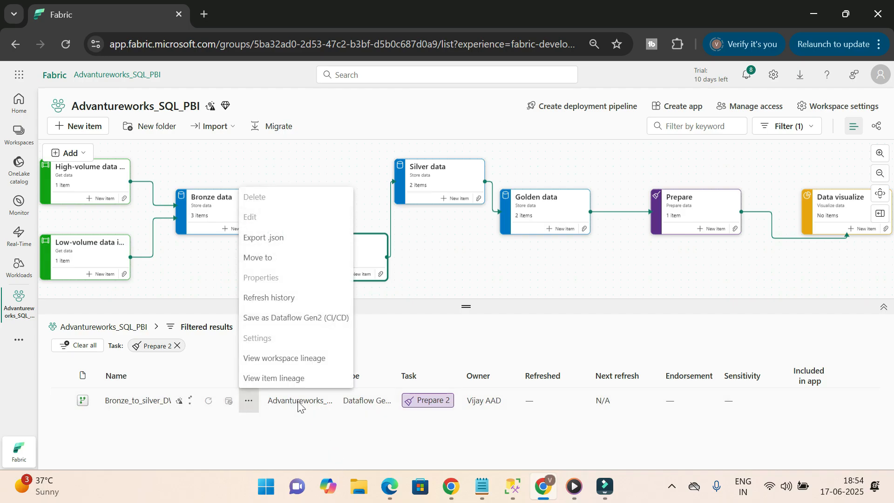
click(295, 357)
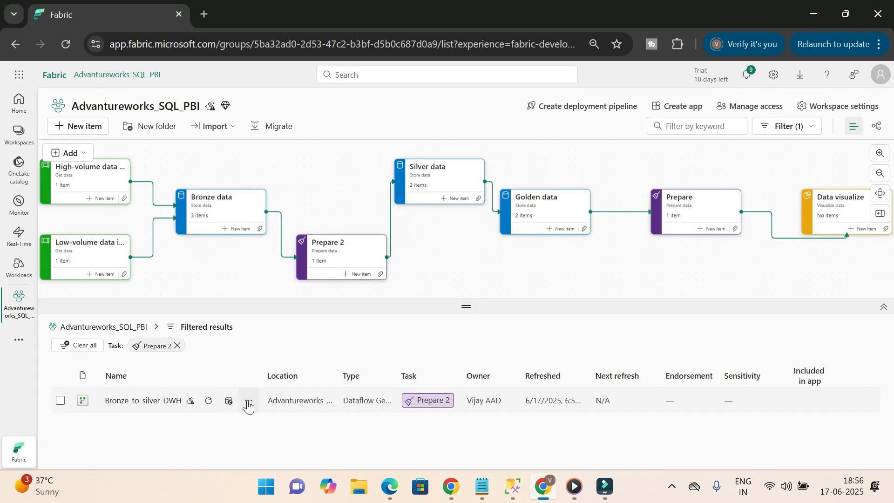
Step: Review the dataflow's 6/17/2025 6:54:27 PM refresh run, confirming every table succeeded in 00:01:08
click(248, 405)
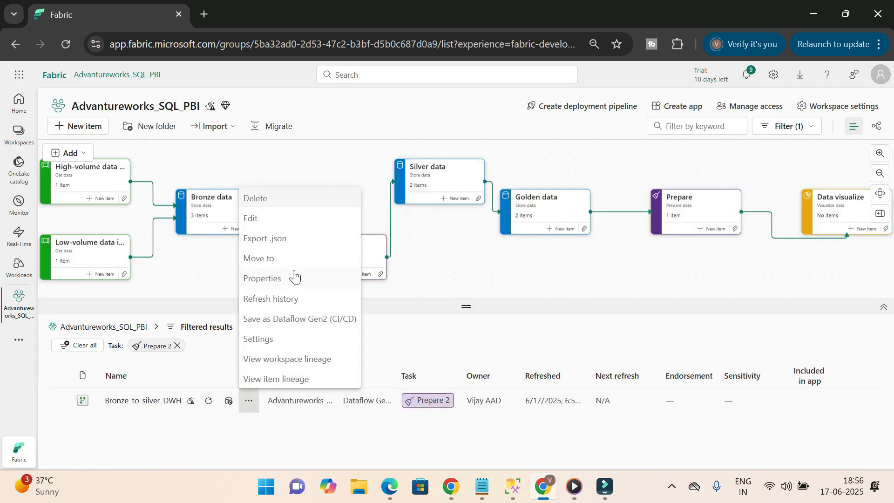
click(268, 298)
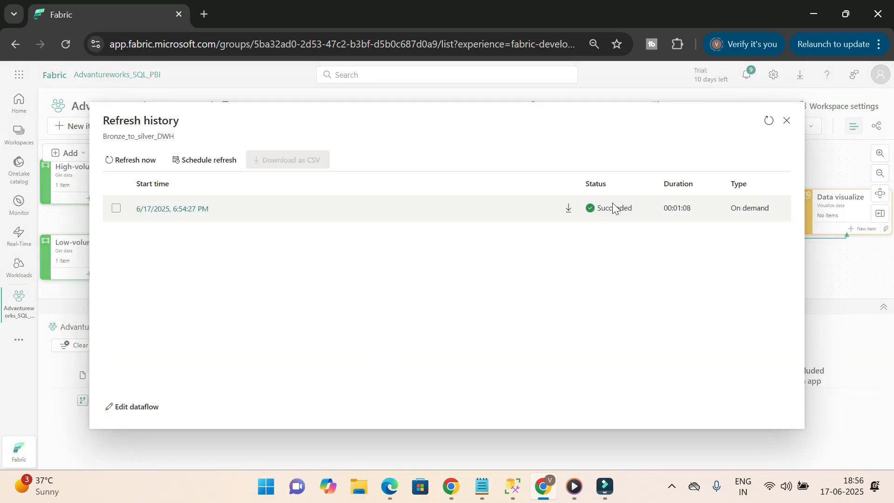
click(185, 217)
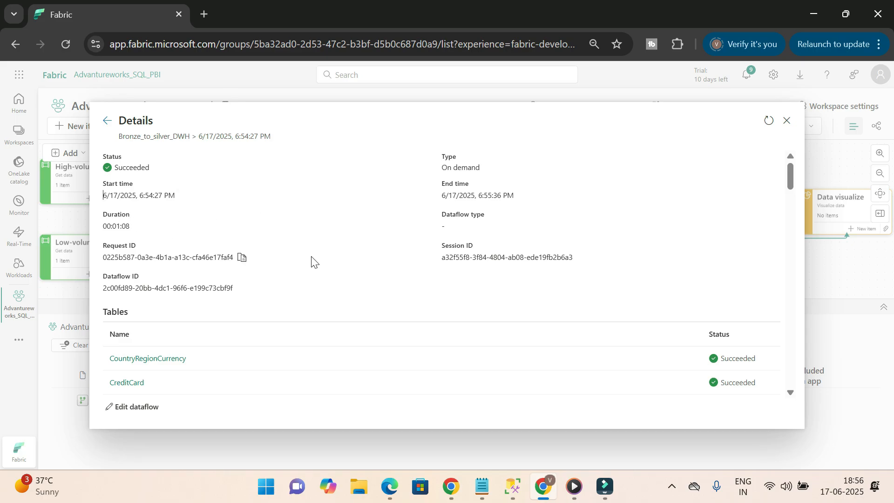
scroll(311, 260, down, 1)
scroll(331, 238, up, 2)
scroll(399, 347, down, 5)
scroll(403, 331, down, 12)
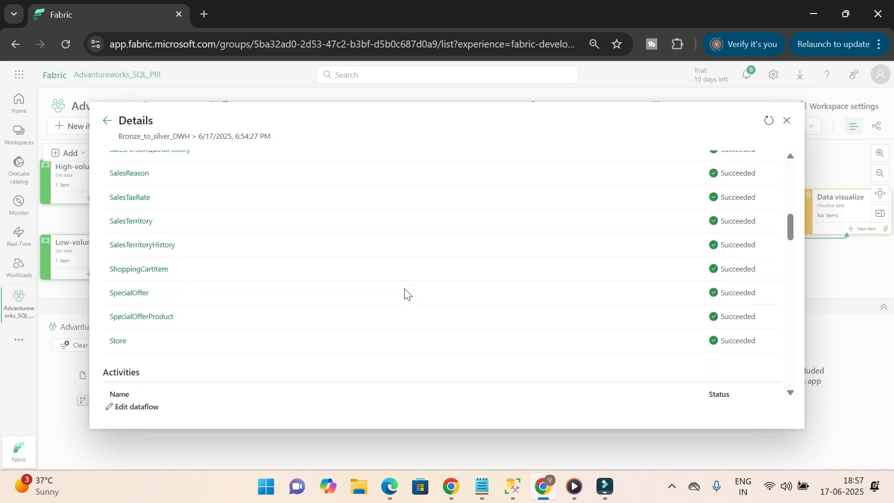
scroll(406, 339, up, 2)
scroll(406, 339, up, 8)
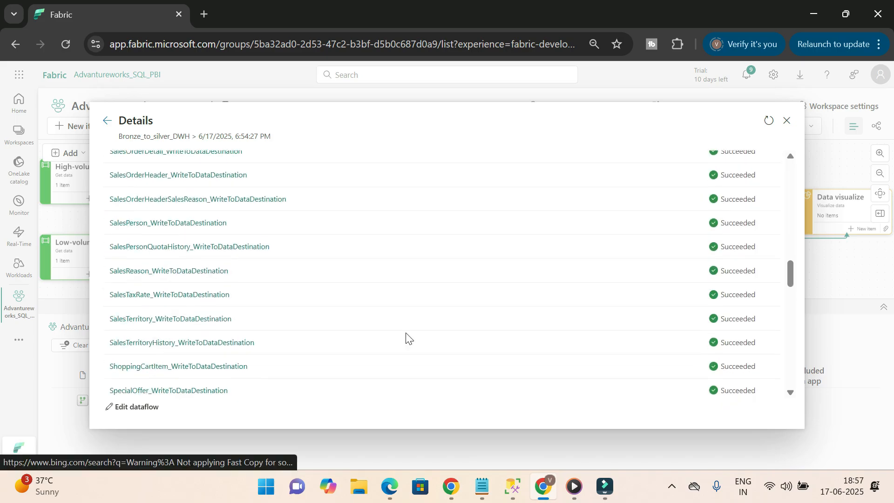
scroll(407, 337, down, 3)
scroll(347, 274, down, 6)
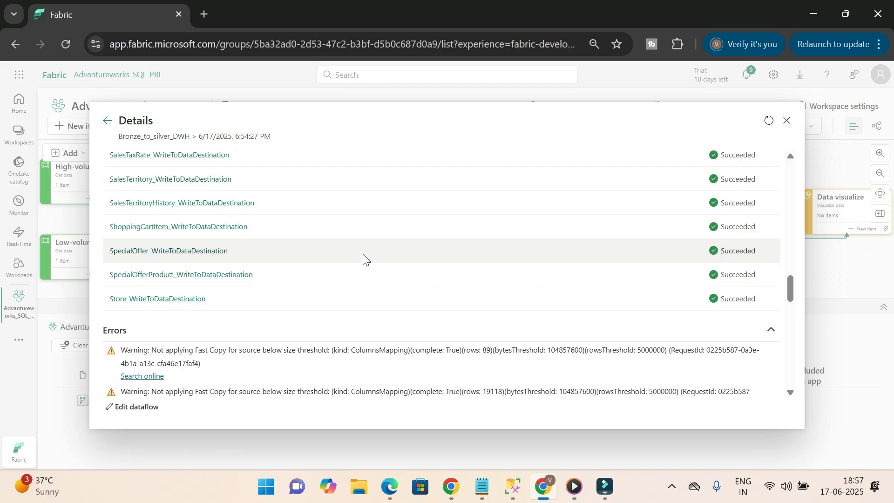
scroll(364, 258, down, 10)
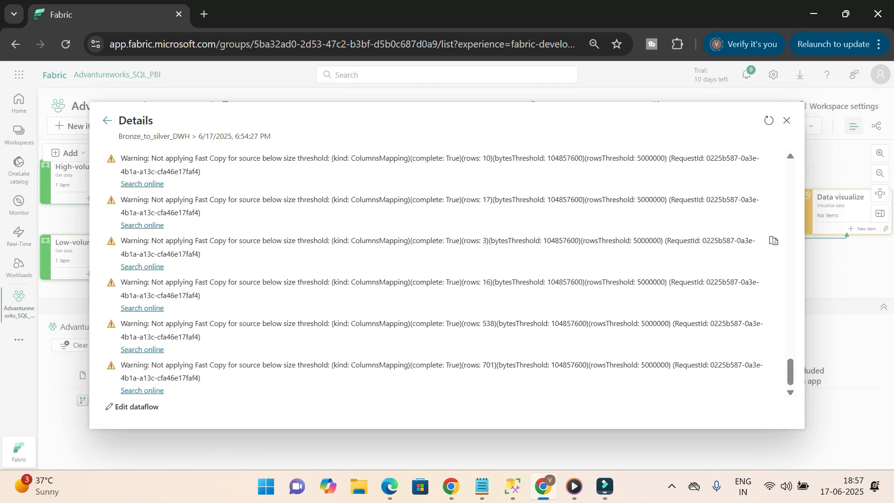
scroll(437, 275, up, 5)
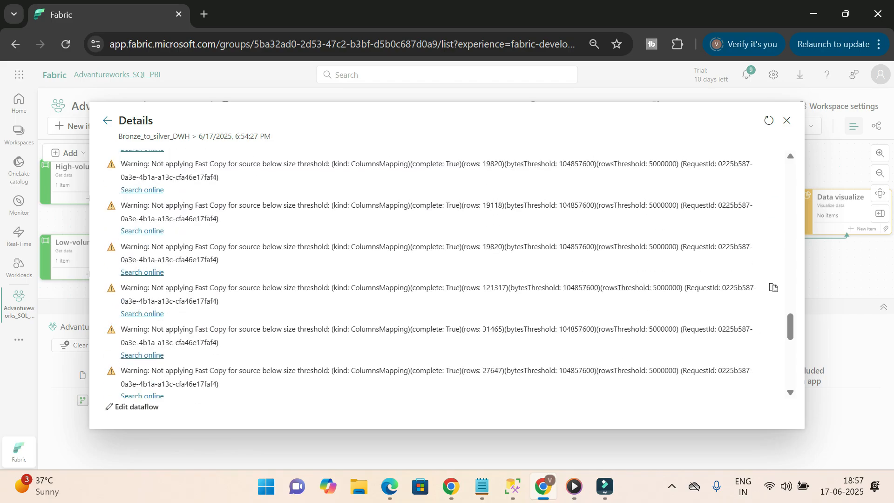
scroll(405, 302, up, 15)
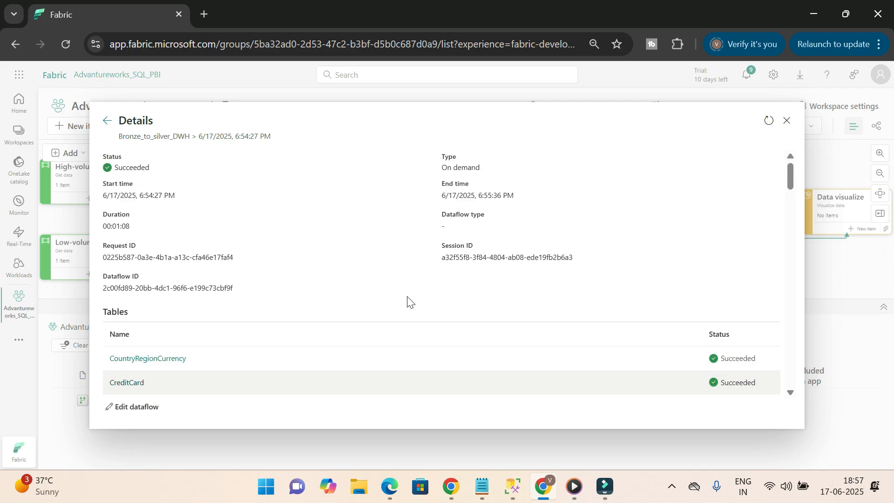
Step: Refresh Silver_DWH's table list in SSMS to see the newly loaded dbo tables
click(786, 120)
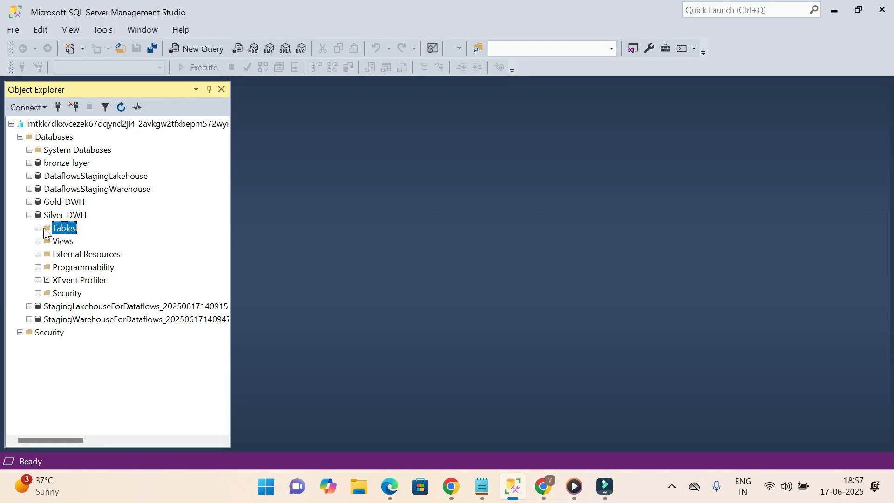
click(37, 227)
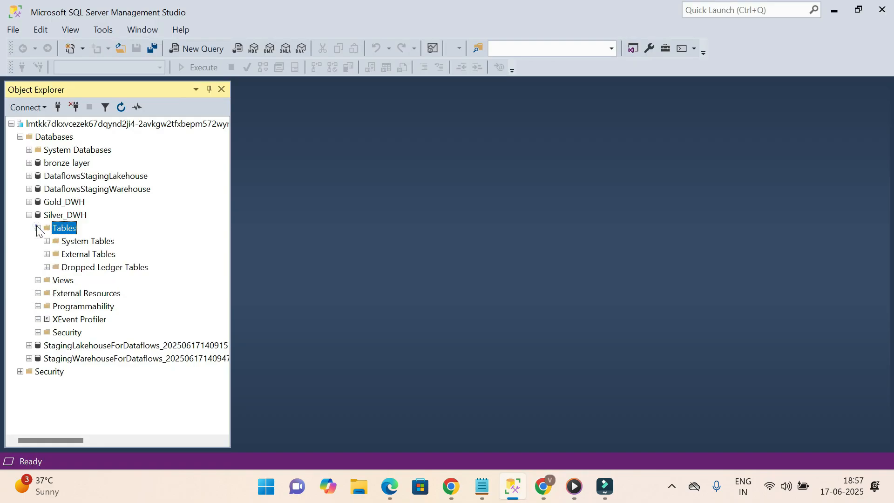
click(122, 107)
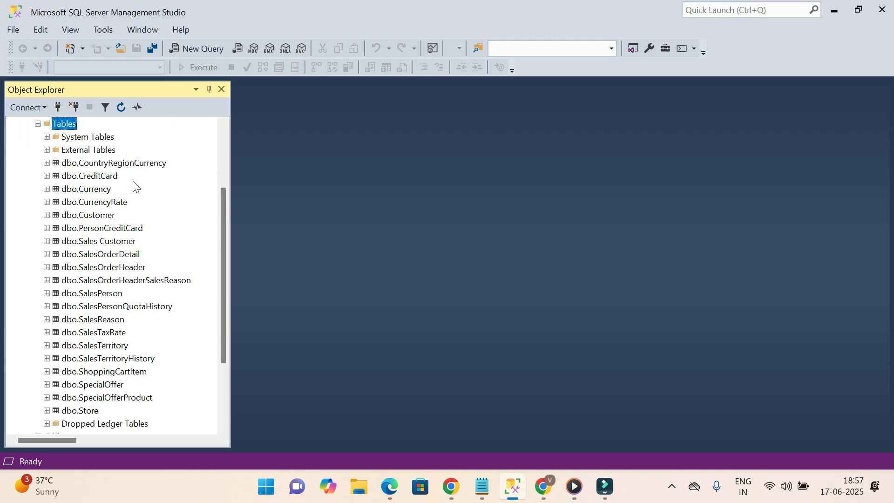
scroll(149, 204, down, 2)
scroll(154, 225, up, 5)
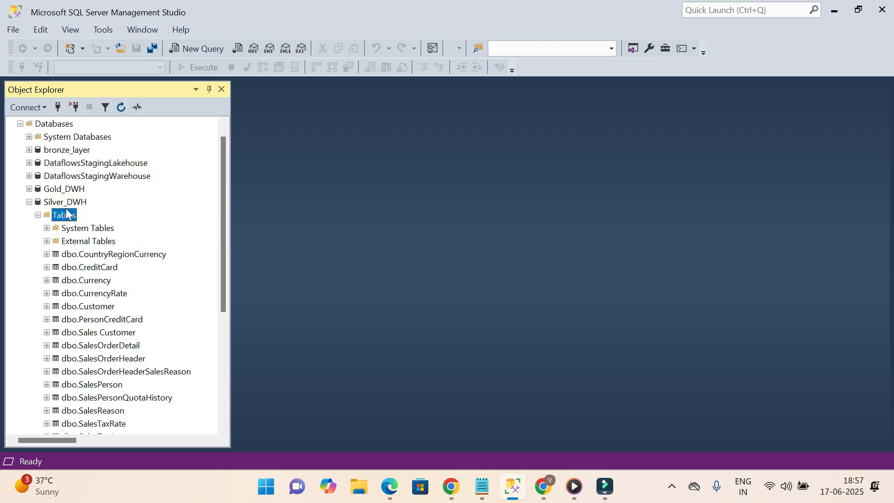
scroll(114, 282, down, 4)
scroll(133, 300, up, 4)
scroll(121, 286, down, 1)
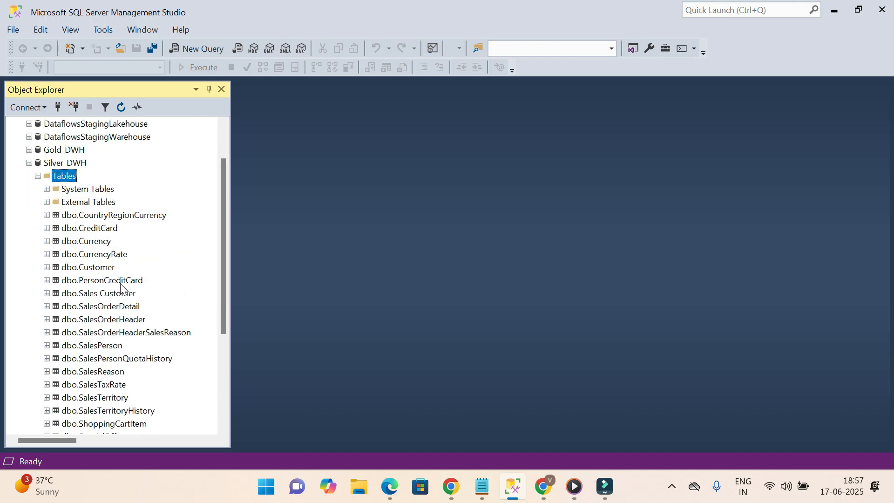
scroll(120, 287, down, 2)
scroll(107, 288, up, 3)
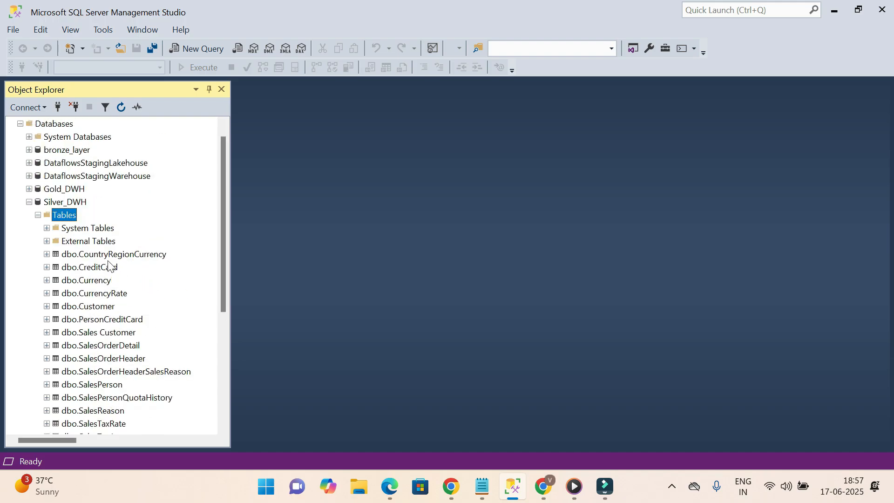
Step: Query the top 1000 rows of dbo.CountryRegionCurrency, getting 89 rows, then return to Fabric
right_click(110, 250)
click(177, 259)
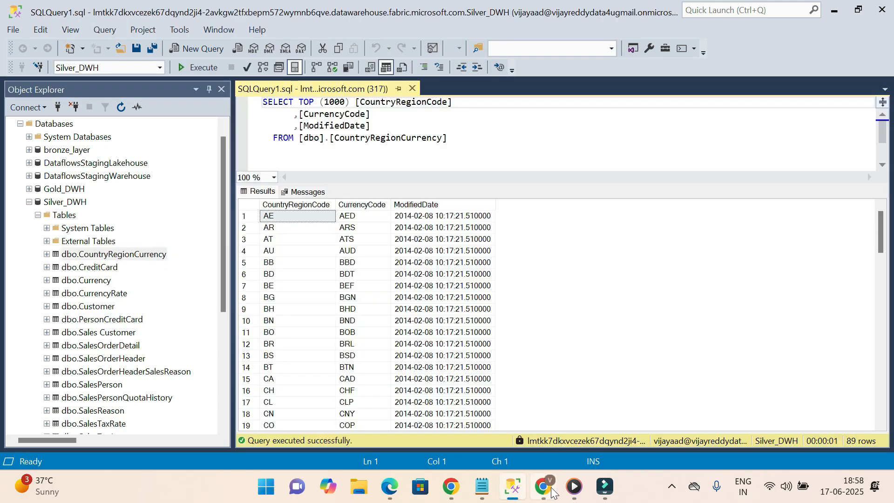
click(543, 487)
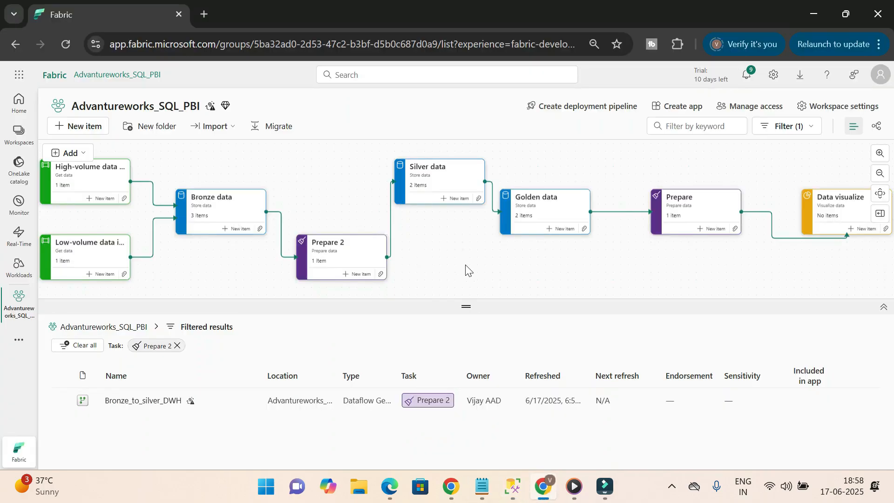
Step: Open the Silver_DWH warehouse from Silver data and expand its dbo tables
click(425, 175)
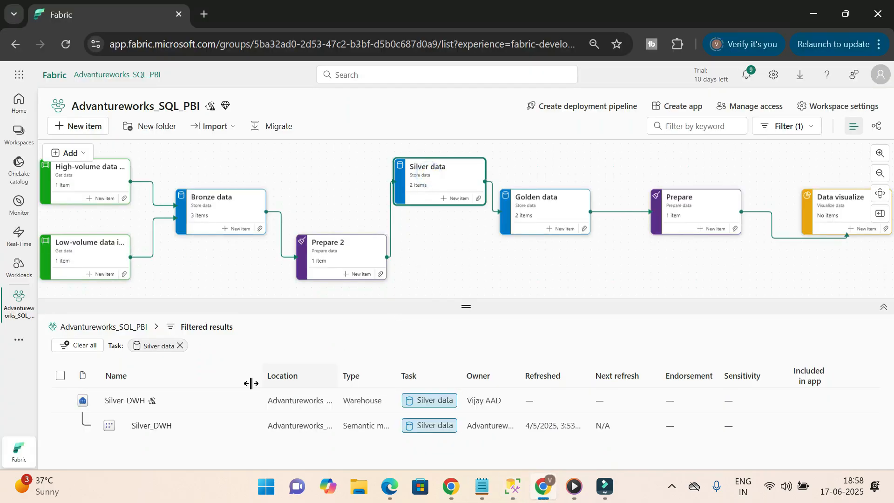
click(127, 401)
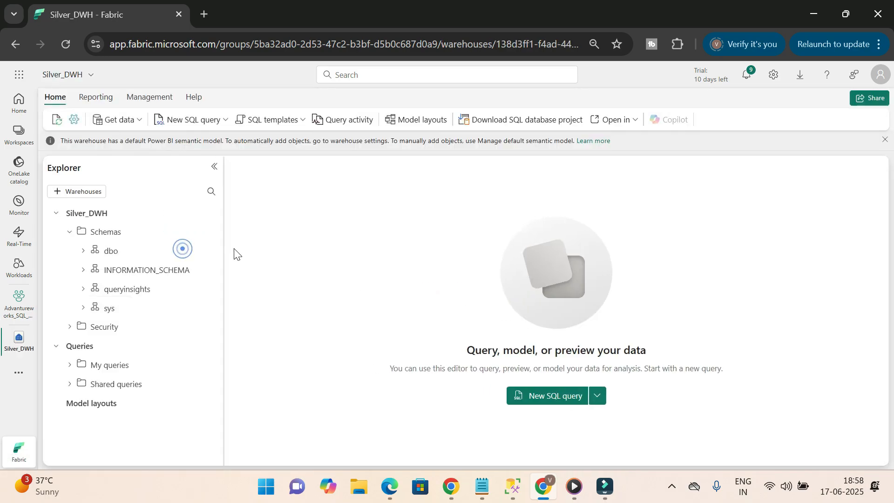
click(83, 251)
click(97, 269)
Step: Widen the Explorer to fit table names and start an empty SQL query 1
scroll(195, 366, down, 1)
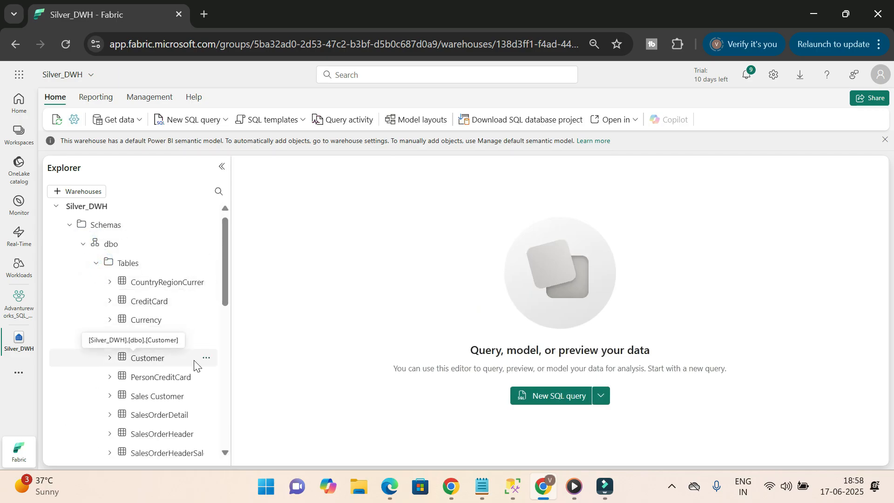
scroll(195, 365, down, 5)
scroll(170, 390, up, 6)
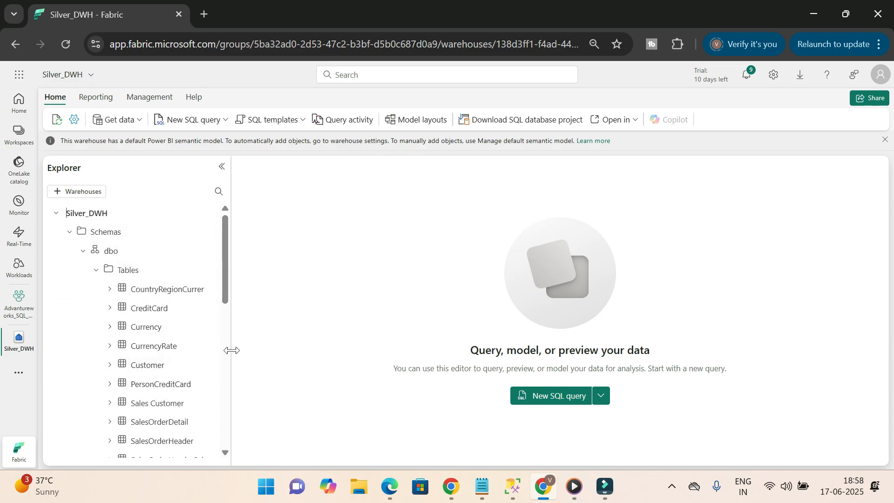
drag(232, 350, 279, 351)
click(191, 119)
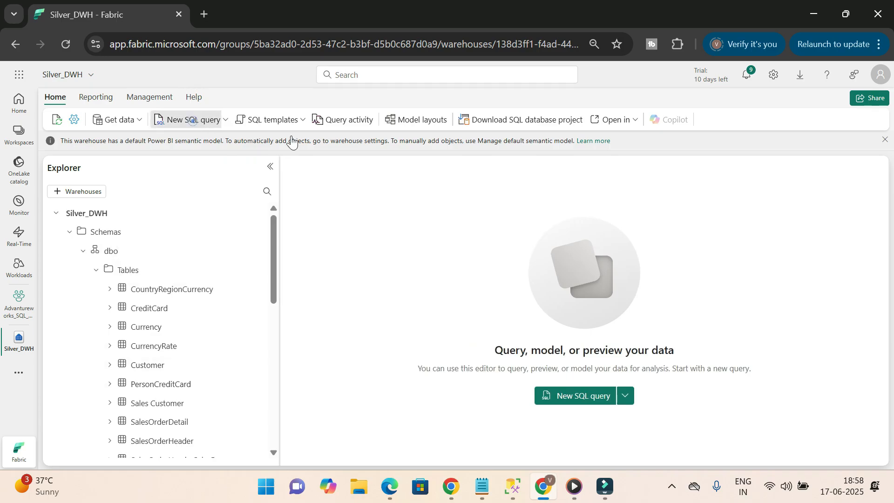
click(376, 236)
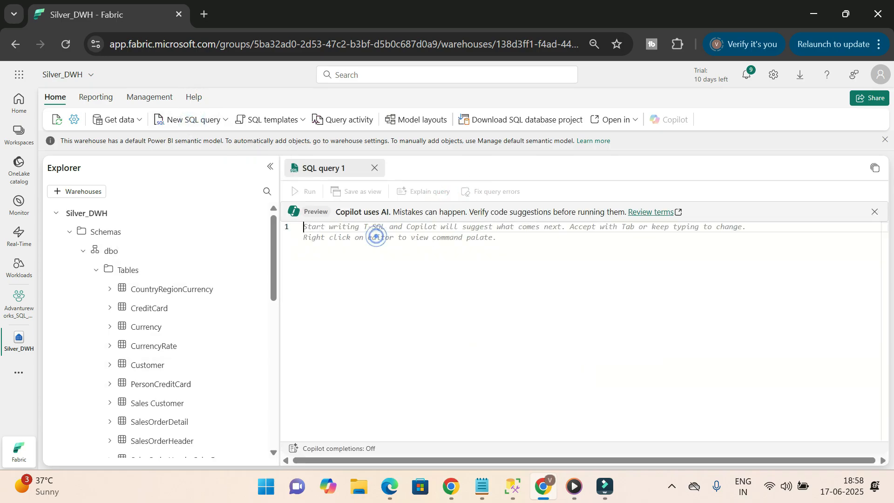
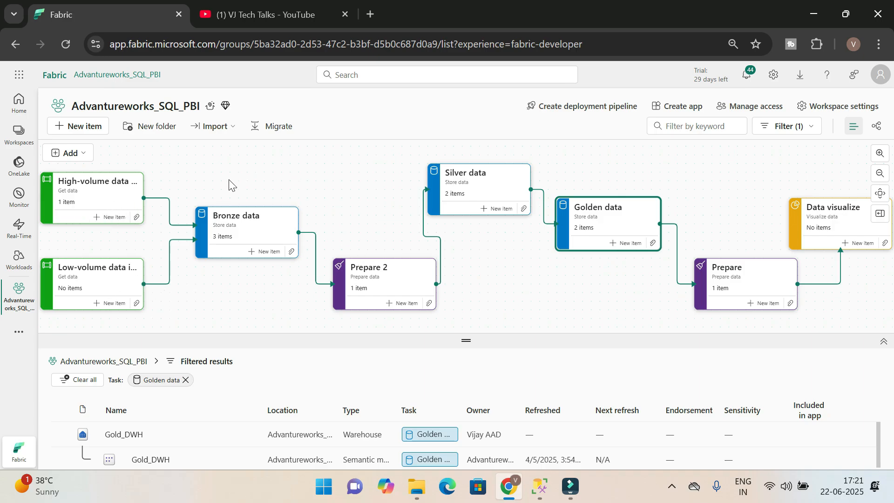
Step: Leave the channel's video list and return to the Fabric workspace lineage view
click(284, 13)
mouse_move(361, 319)
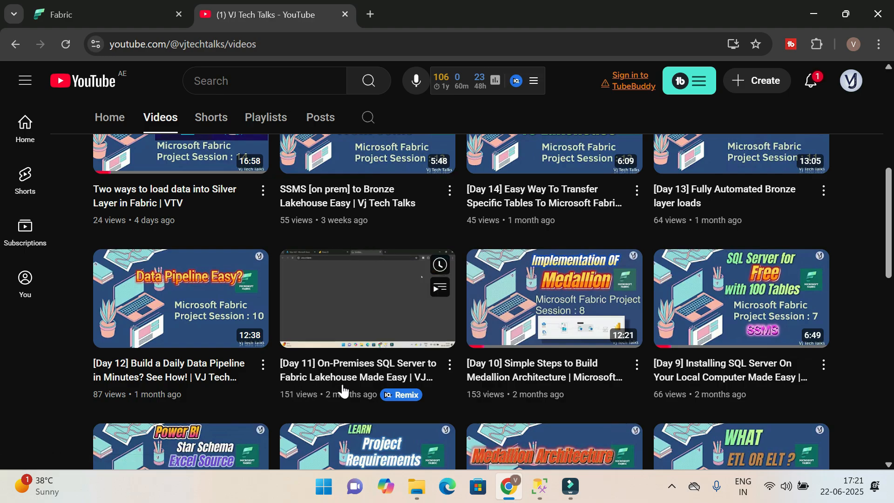
click(72, 10)
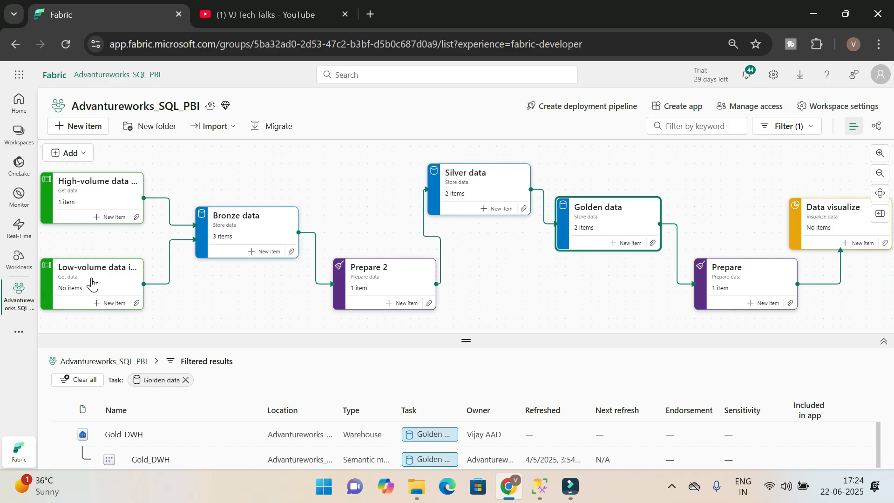
Step: Create a Dataflow Gen2 named Excel_source under Low-volume data ingest, with Git integration off
click(92, 283)
click(116, 278)
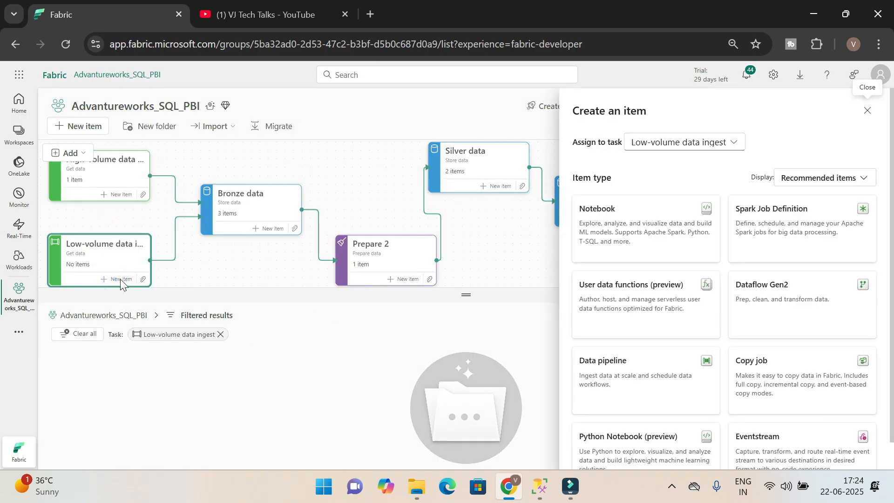
scroll(818, 291, down, 1)
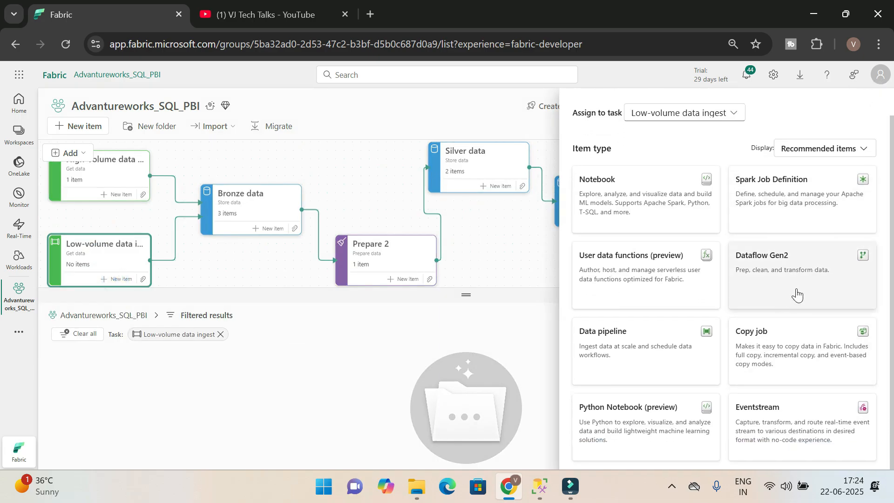
click(809, 279)
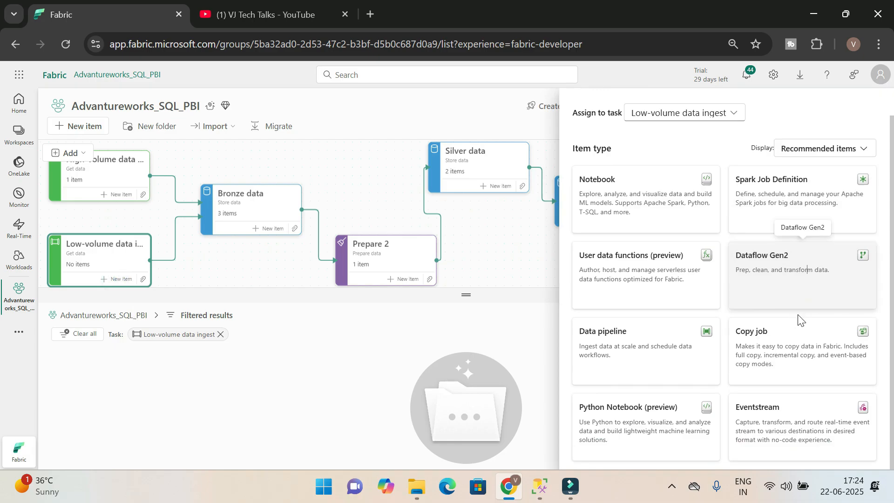
triple_click(425, 244)
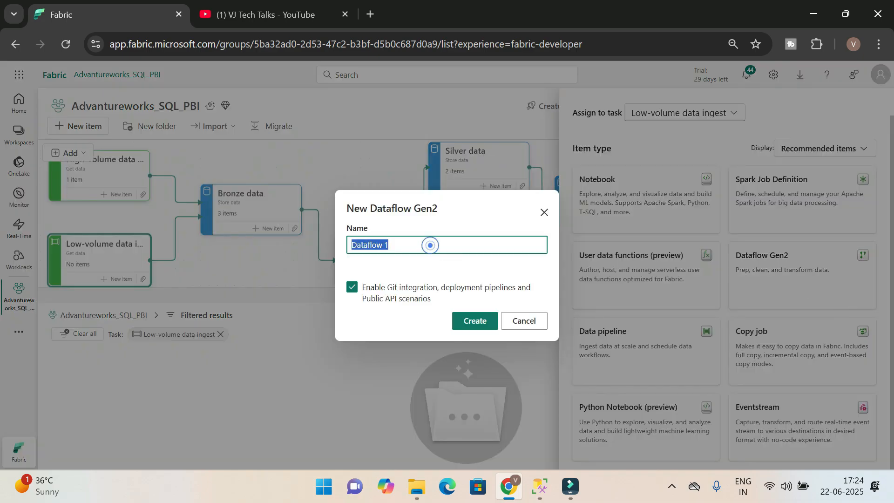
text(Excel_source)
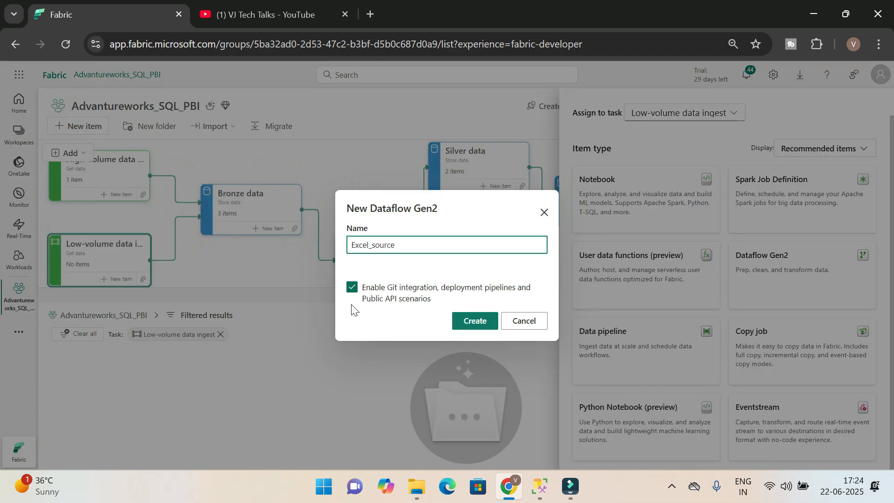
click(352, 287)
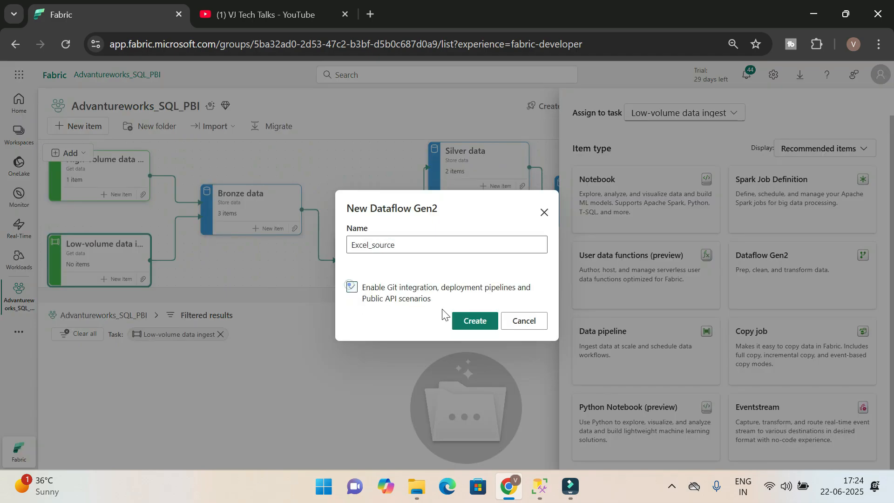
click(474, 321)
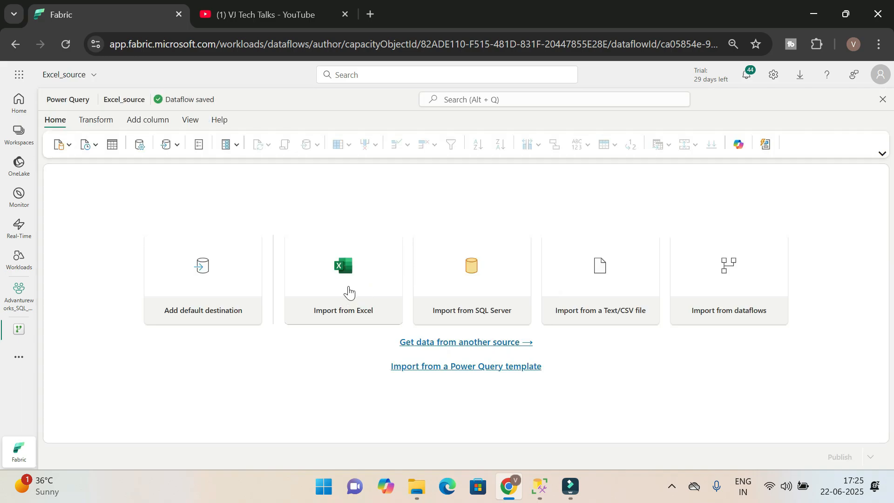
click(348, 291)
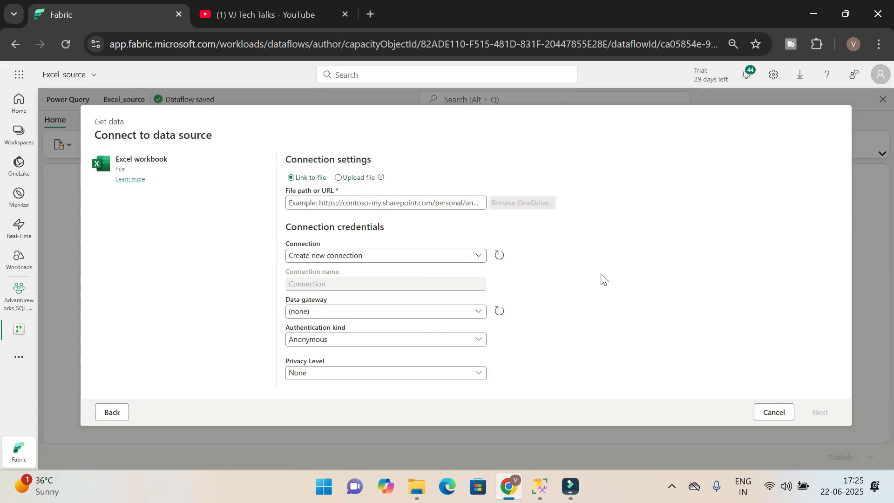
click(339, 179)
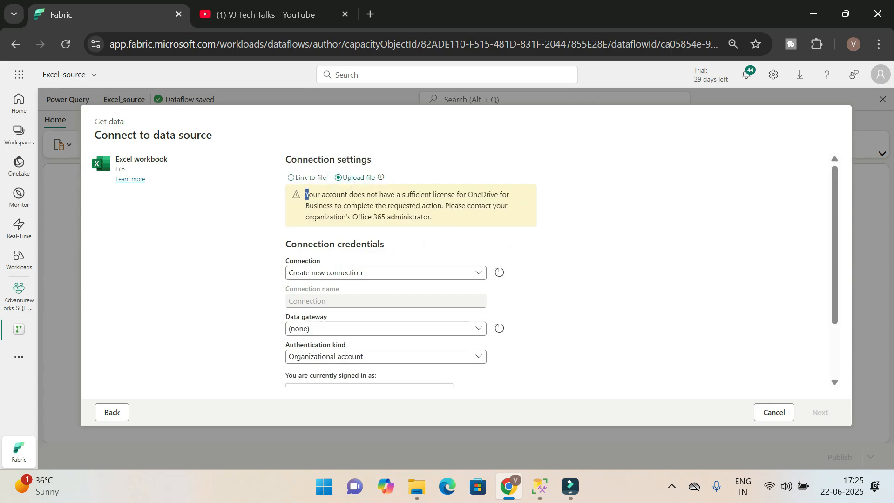
drag(305, 192, 455, 226)
click(384, 194)
double_click(432, 217)
click(292, 179)
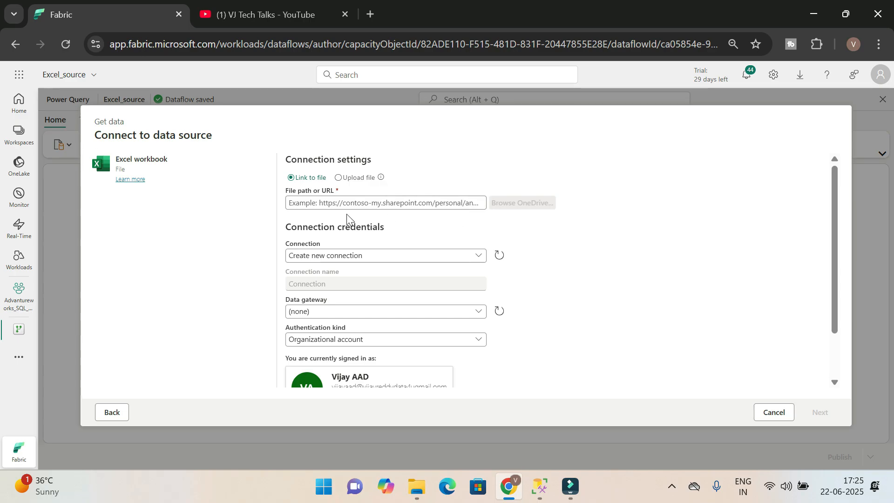
click(880, 74)
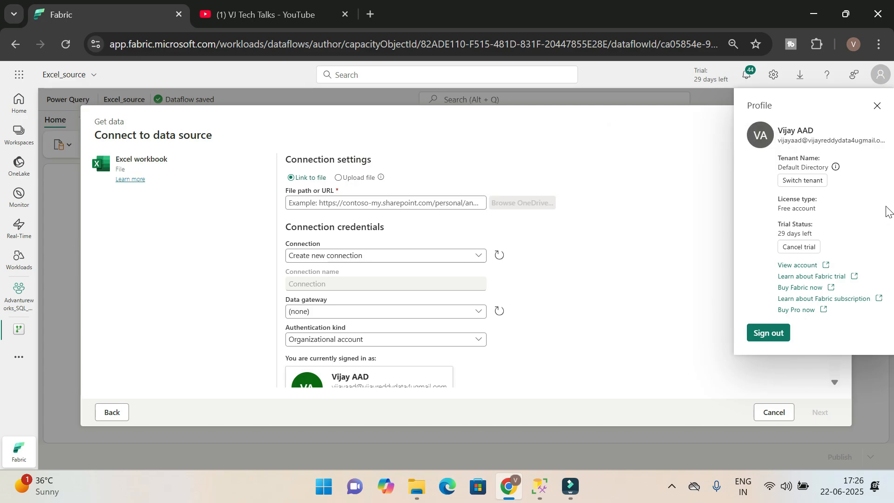
click(877, 107)
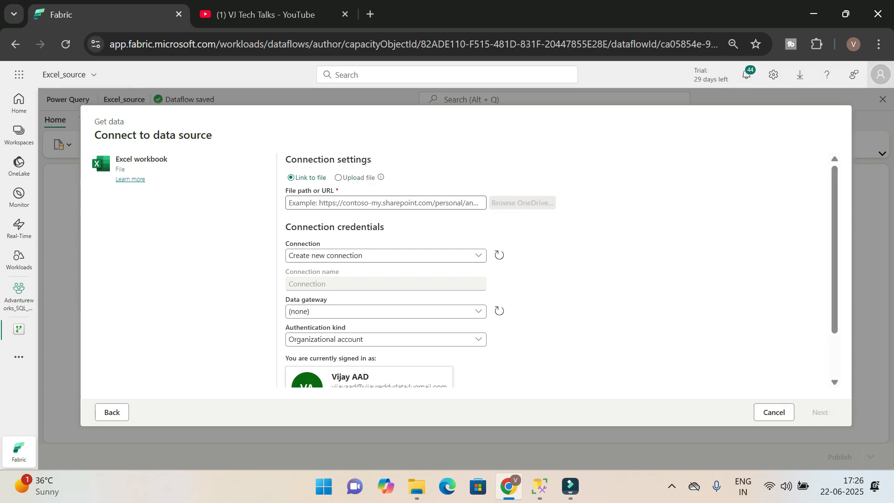
click(338, 178)
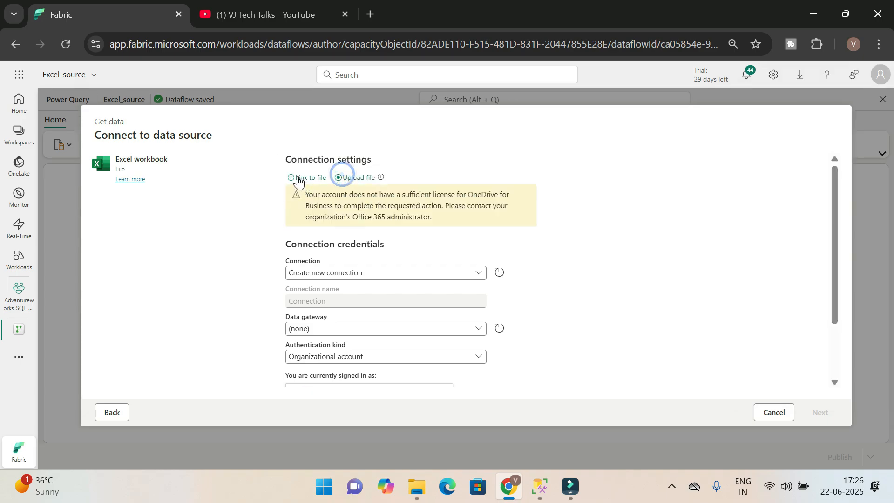
click(291, 177)
click(338, 177)
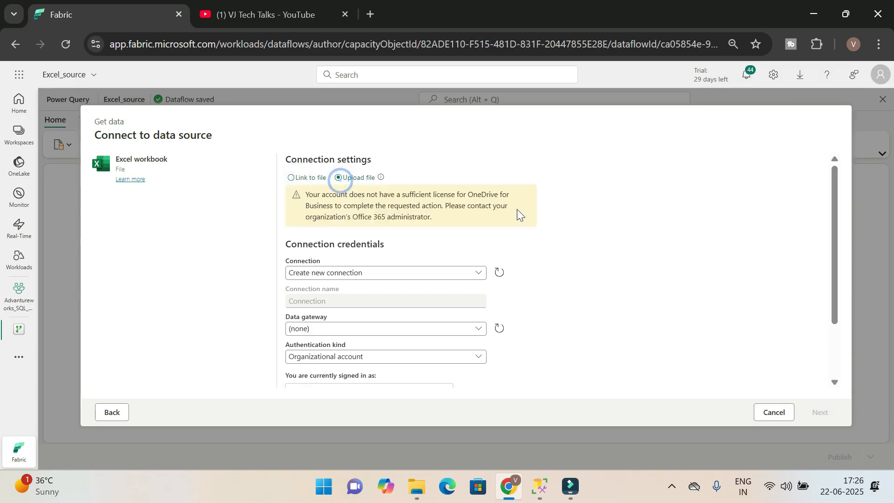
click(292, 178)
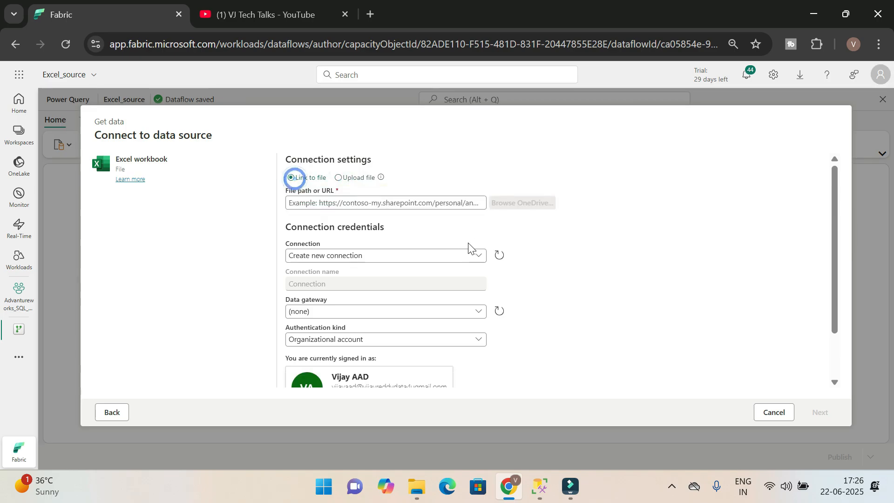
click(342, 182)
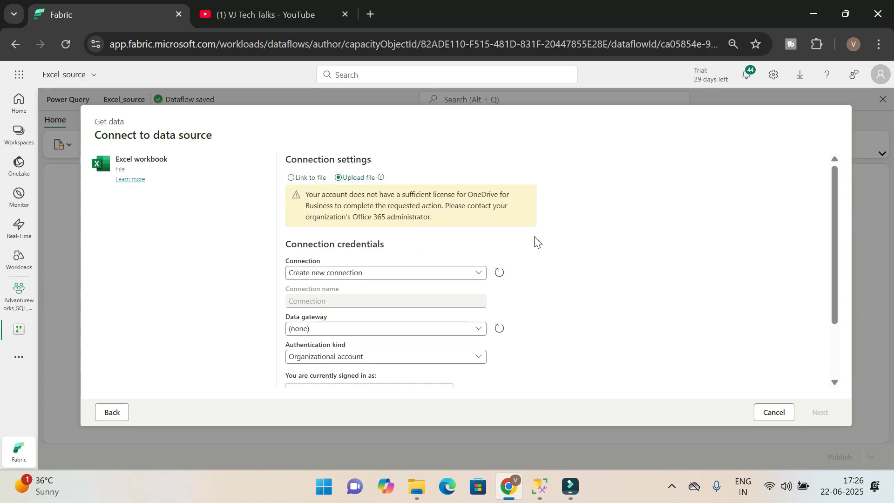
click(774, 414)
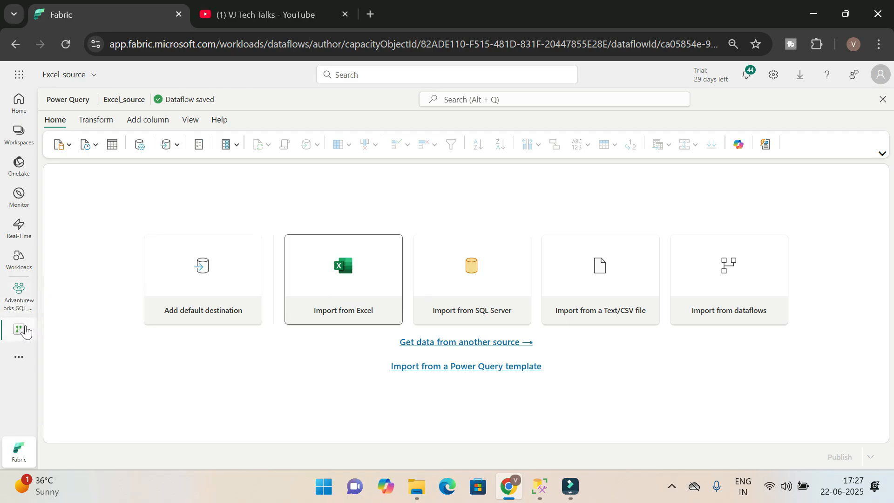
Step: Close the Excel_source dataflow editor and confirm leaving it
click(18, 295)
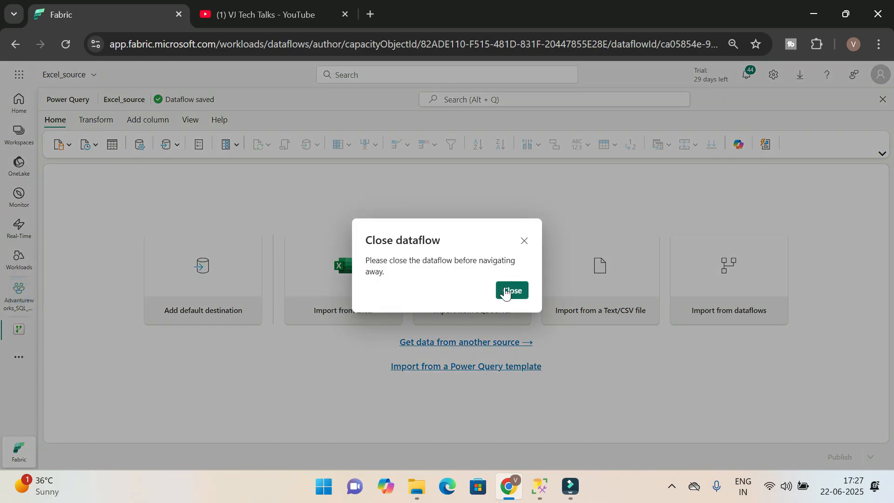
click(512, 291)
click(884, 100)
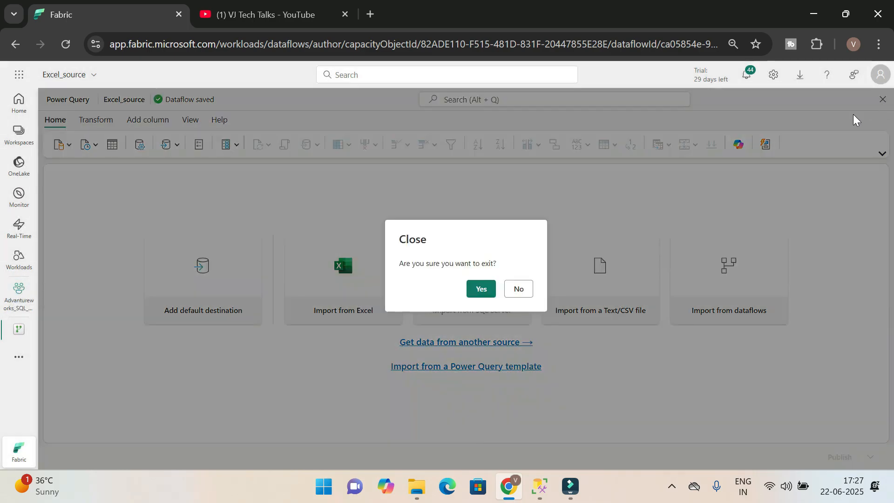
click(475, 289)
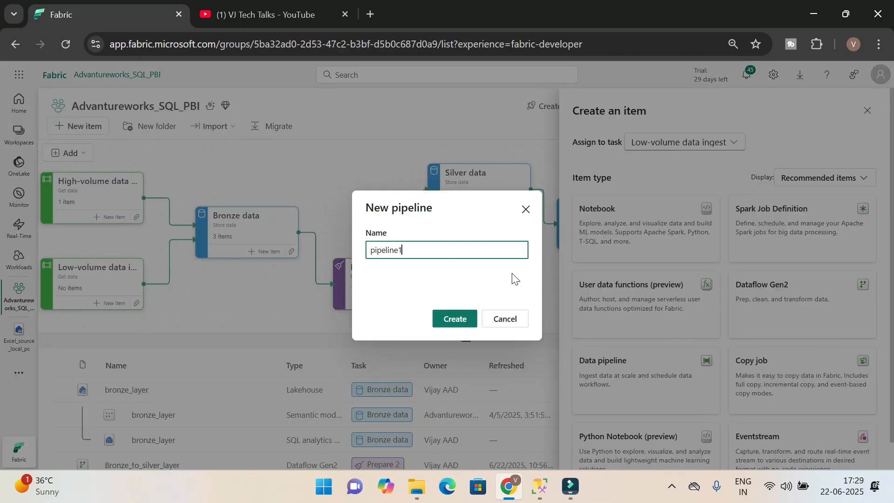
Step: Name the new data pipeline Excel_source_Brnoze_layer and create it
drag(430, 247, 317, 244)
key(BackSpace)
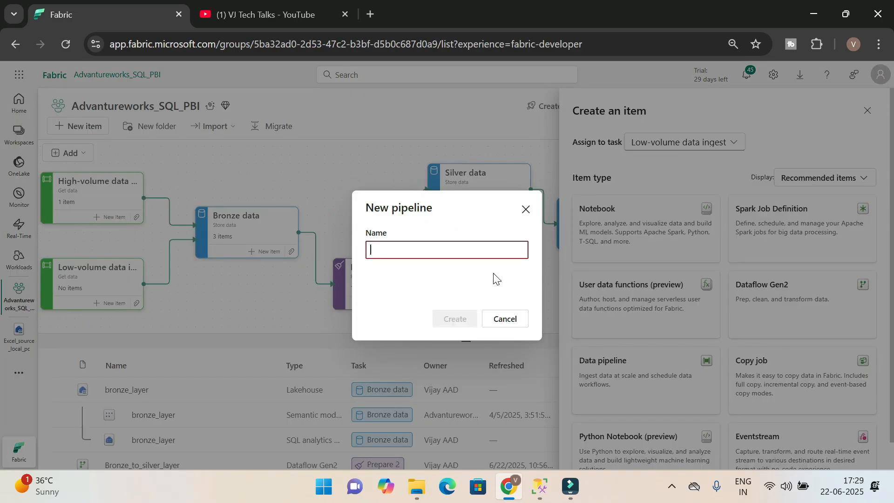
text(Excel_source_Brnoze_layer)
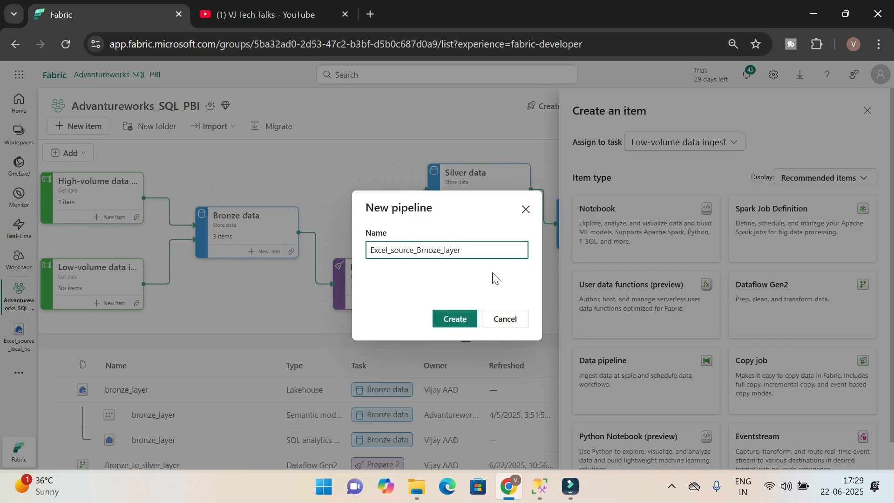
click(465, 311)
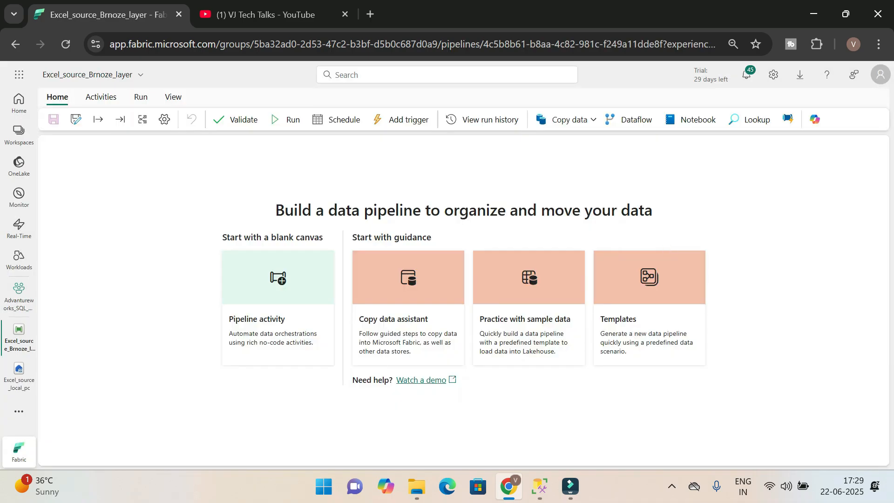
Step: Add a Copy data activity, Copy data1, centre it on the canvas and enlarge its properties pane
click(103, 97)
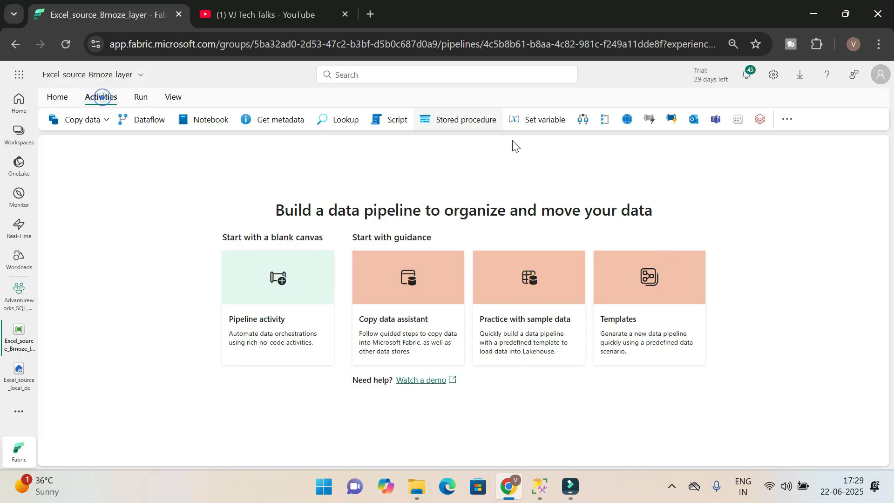
click(83, 120)
click(88, 143)
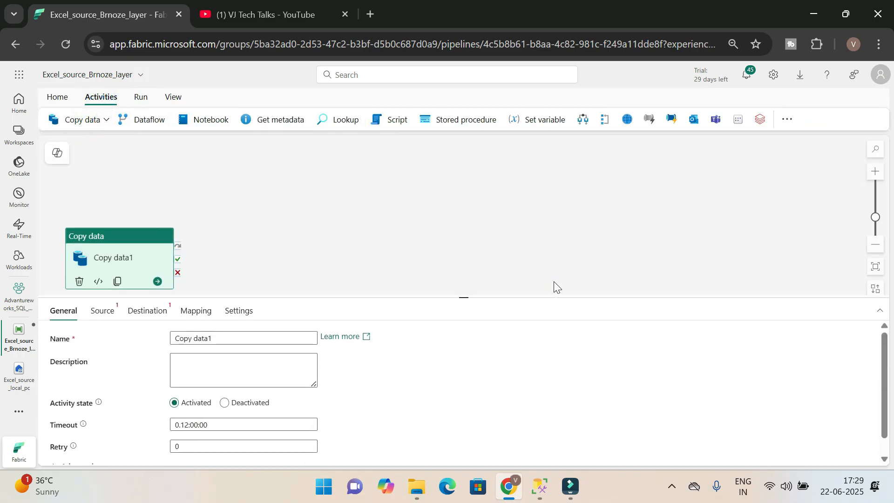
drag(93, 242, 351, 192)
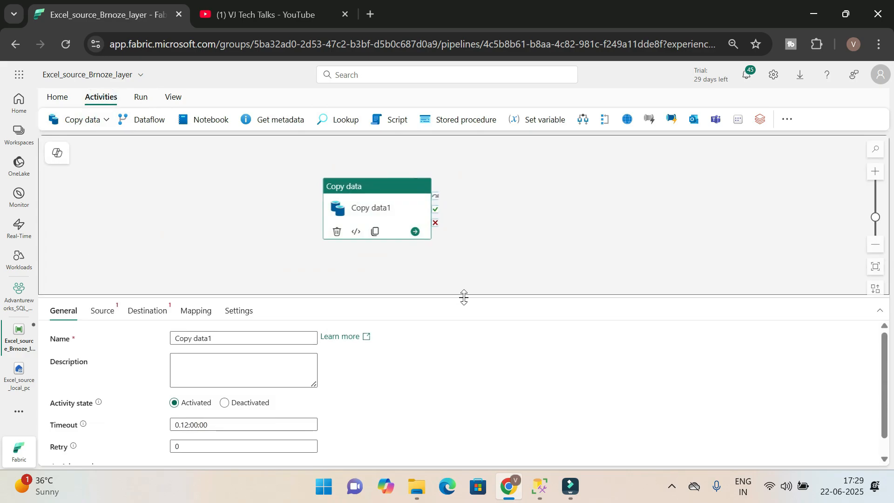
drag(463, 297, 463, 268)
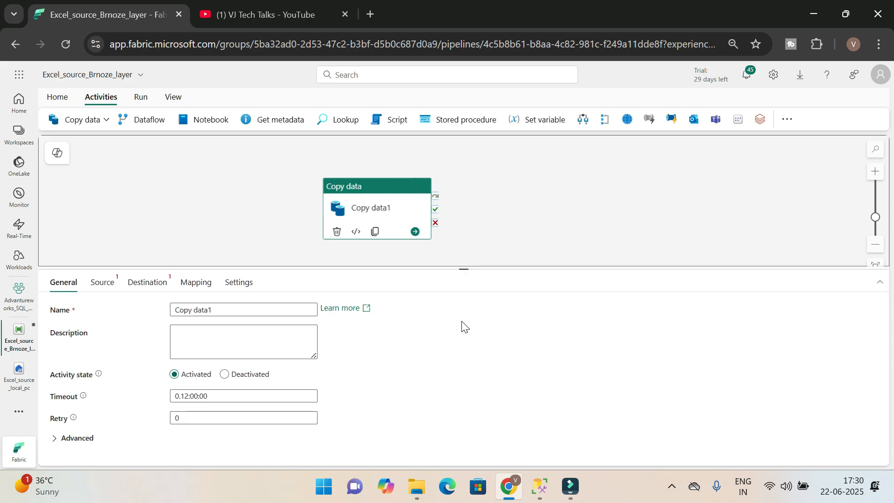
Step: Open the full list of data sources from Copy data1's Source connection dropdown
click(102, 283)
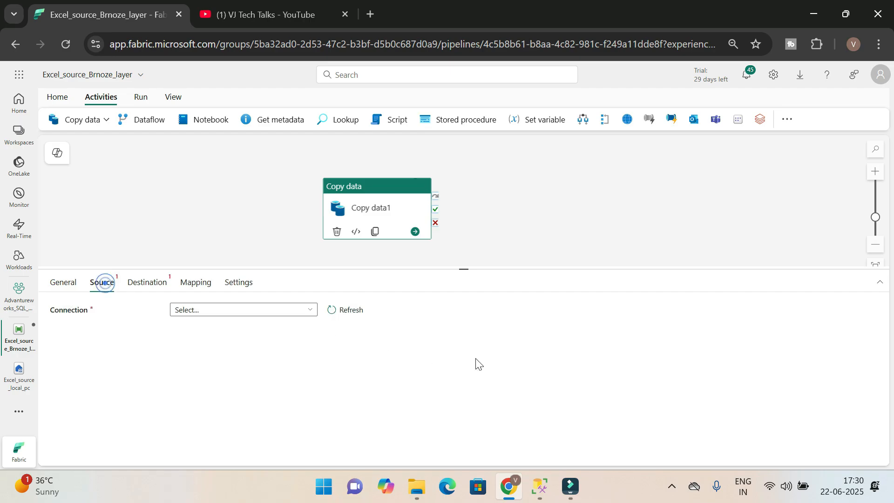
click(310, 311)
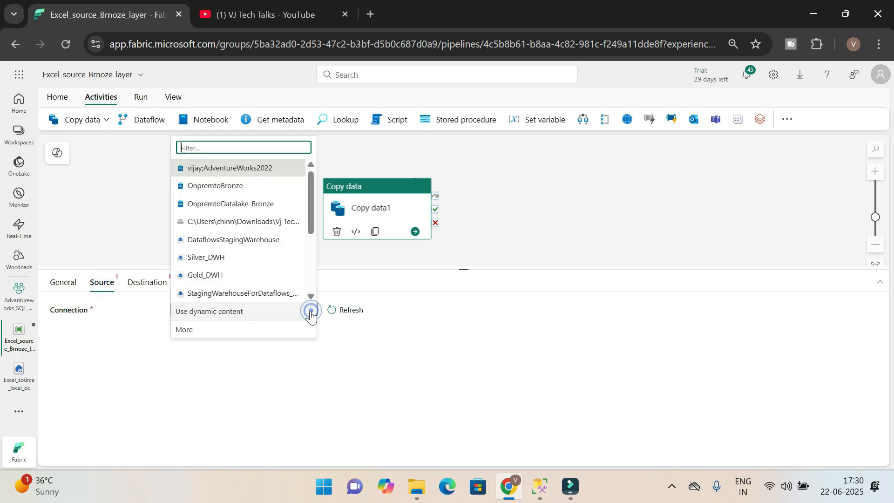
click(205, 330)
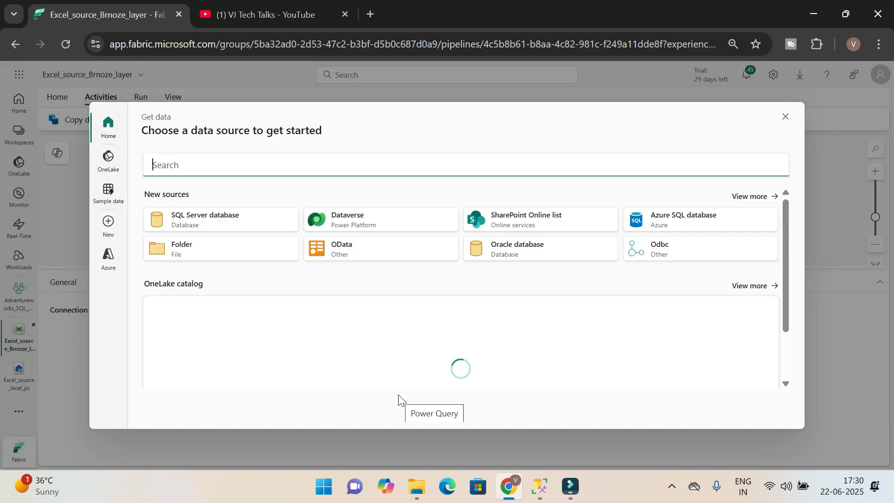
Step: Choose Folder as the source, route it through the on-premises gateway, and focus Username
click(189, 251)
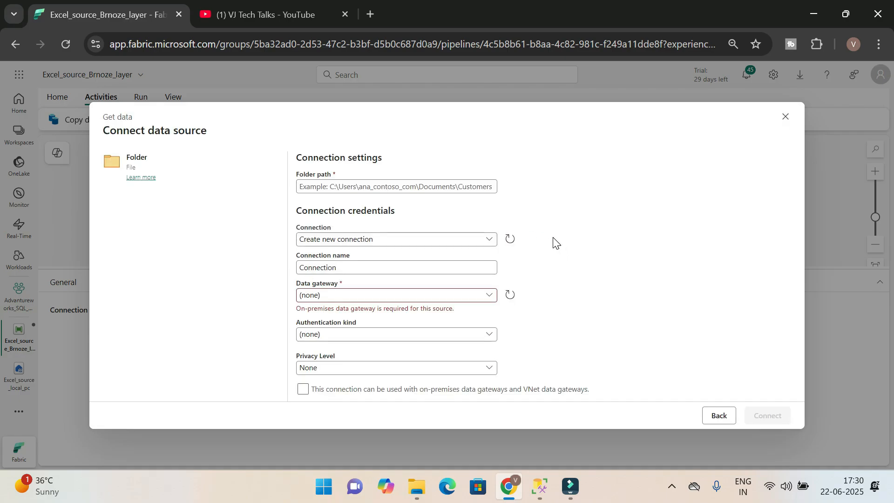
click(426, 295)
click(345, 324)
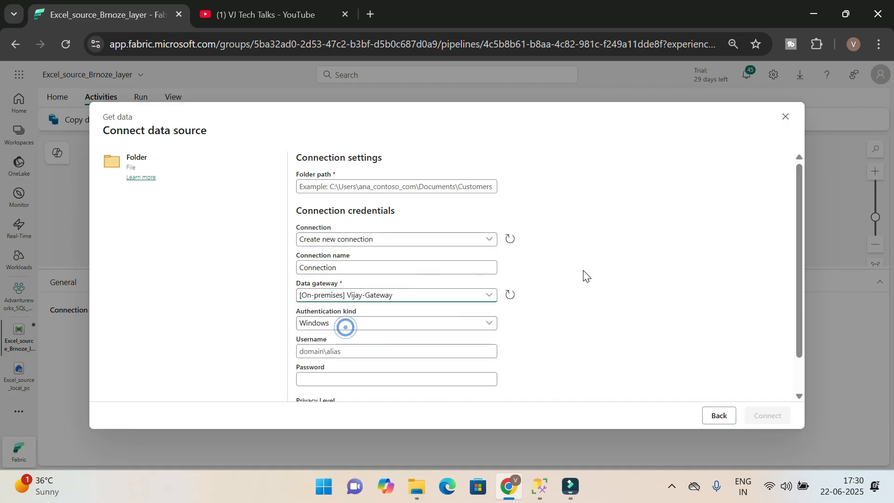
scroll(587, 276, down, 1)
scroll(587, 275, down, 1)
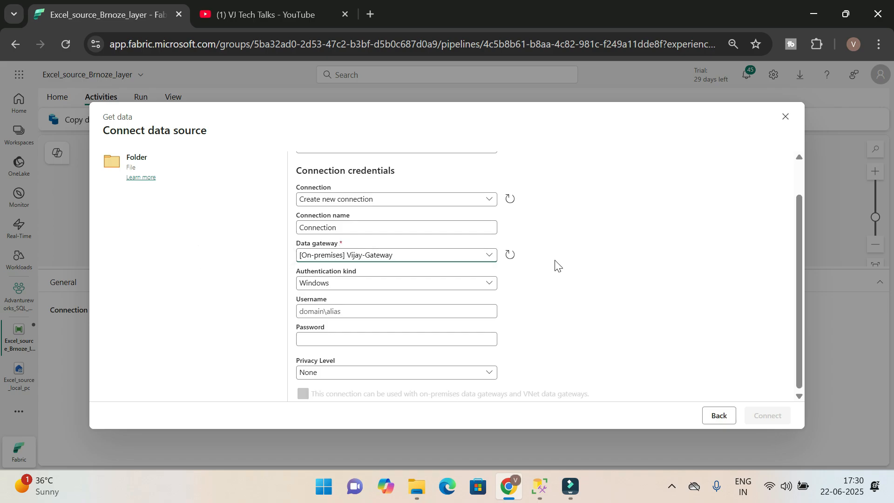
scroll(548, 263, up, 1)
scroll(548, 261, down, 1)
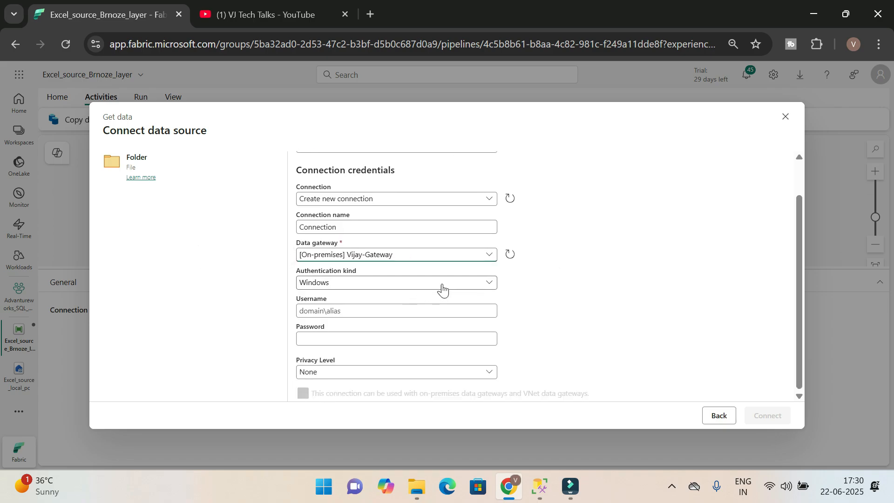
click(372, 313)
click(539, 486)
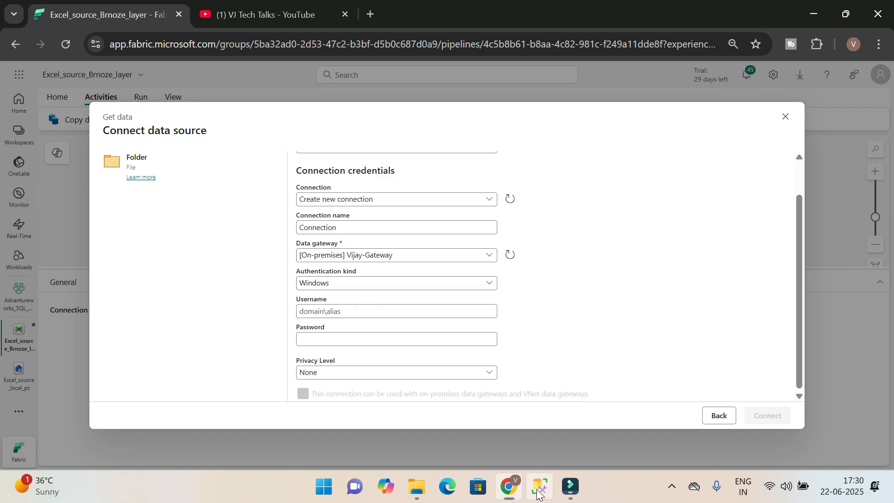
Step: Copy the local server's connection User Name from its properties, close both dialogs and minimize SSMS
click(64, 124)
right_click(52, 125)
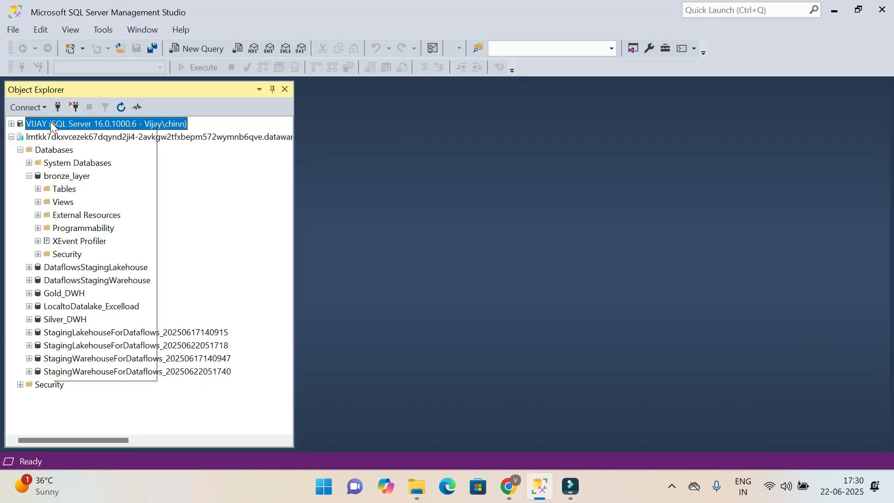
click(93, 373)
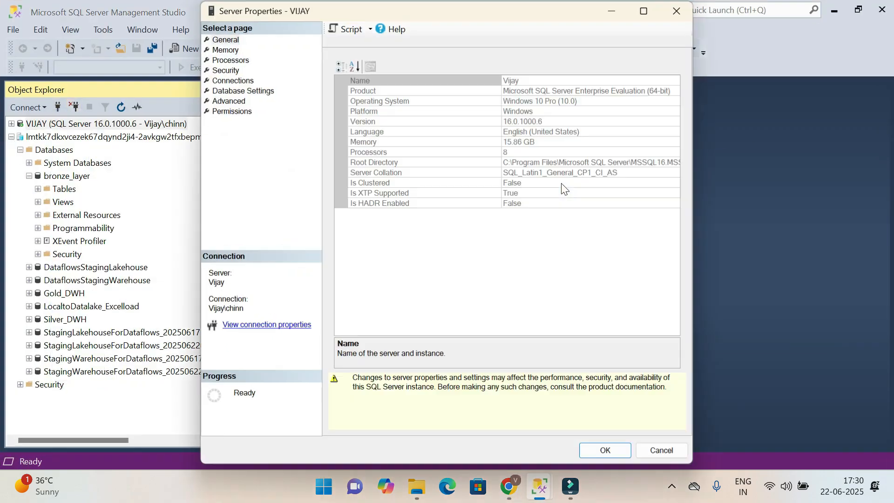
click(248, 326)
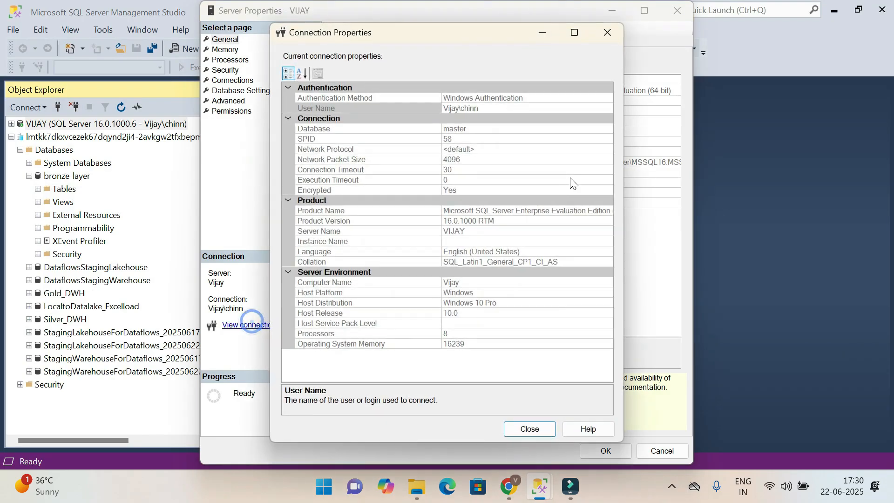
click(469, 107)
triple_click(469, 108)
key(ctrl+c)
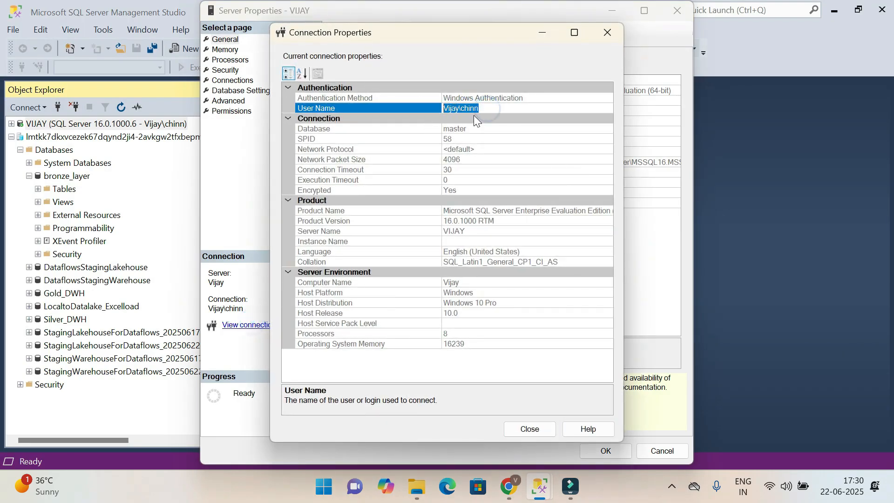
click(553, 429)
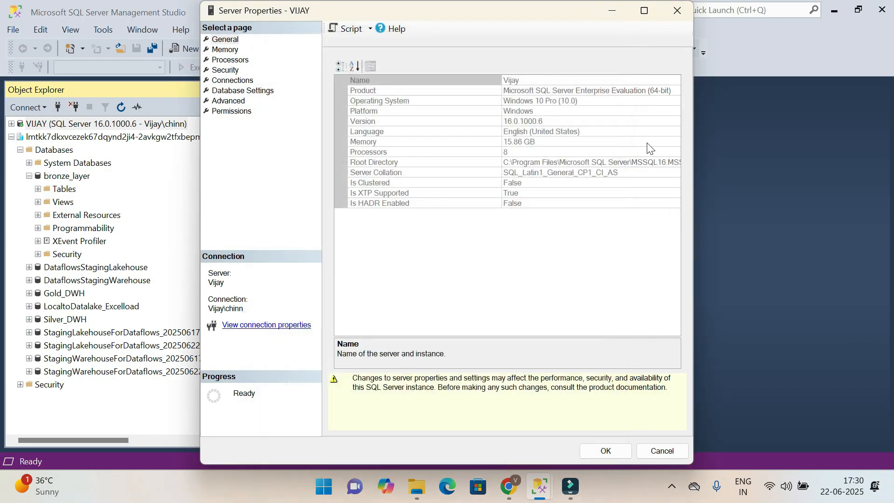
click(678, 12)
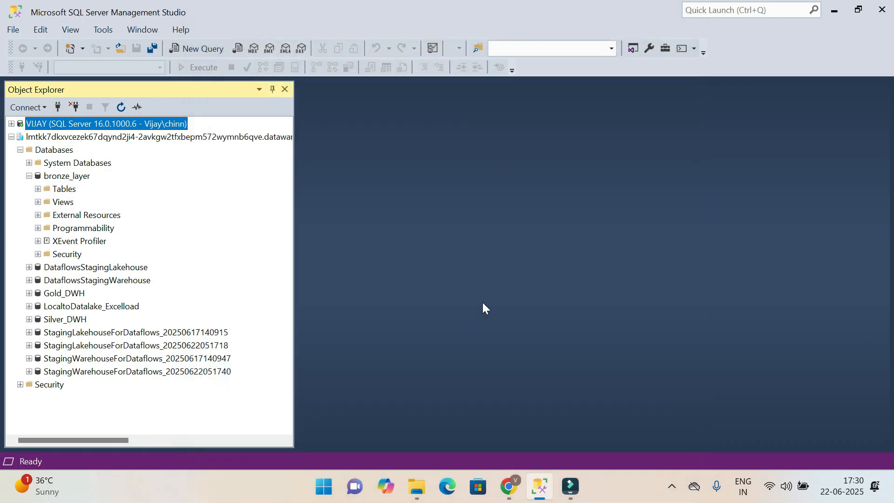
click(834, 10)
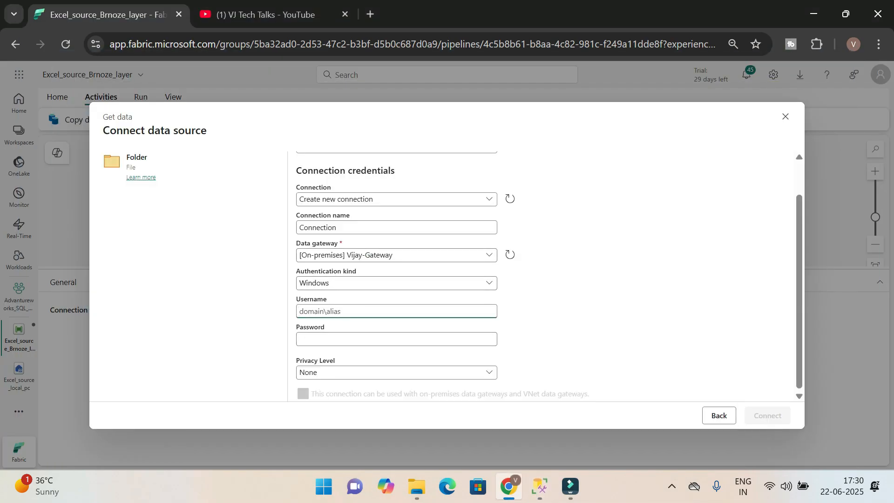
Step: Paste the Windows username and enter the account password in the Folder connection form
key(ctrl+v)
key(Tab)
text(•••)
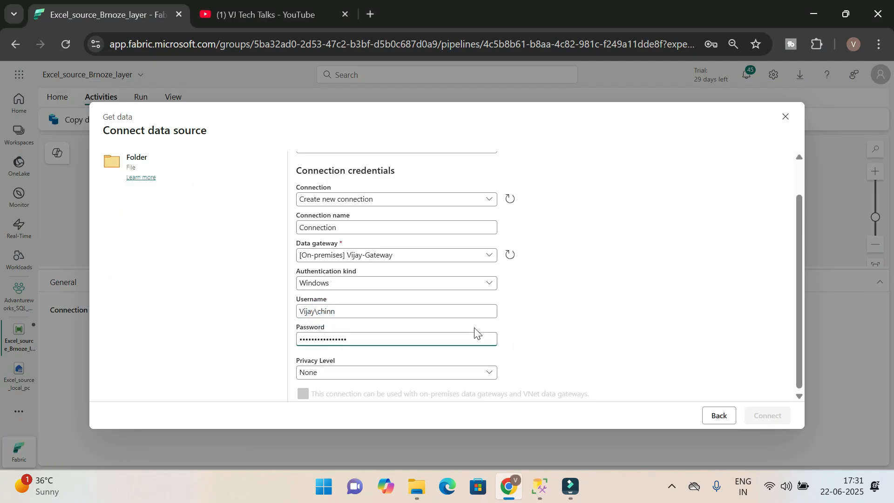
click(489, 200)
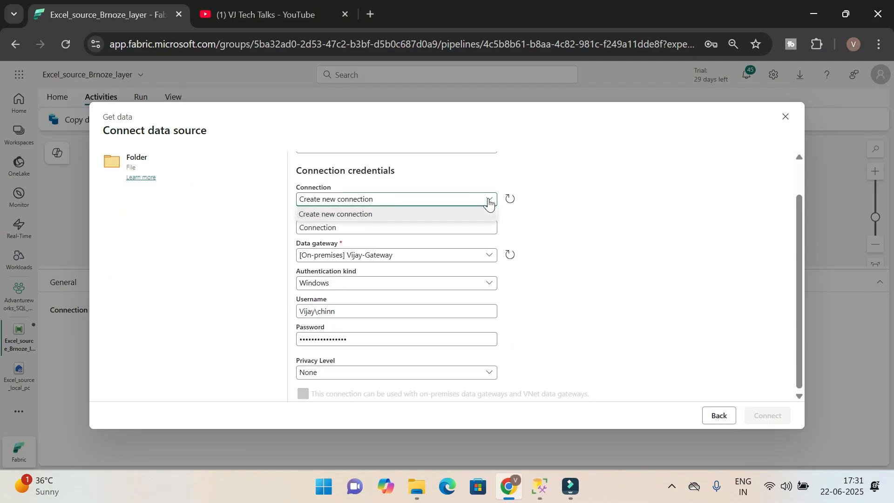
click(488, 200)
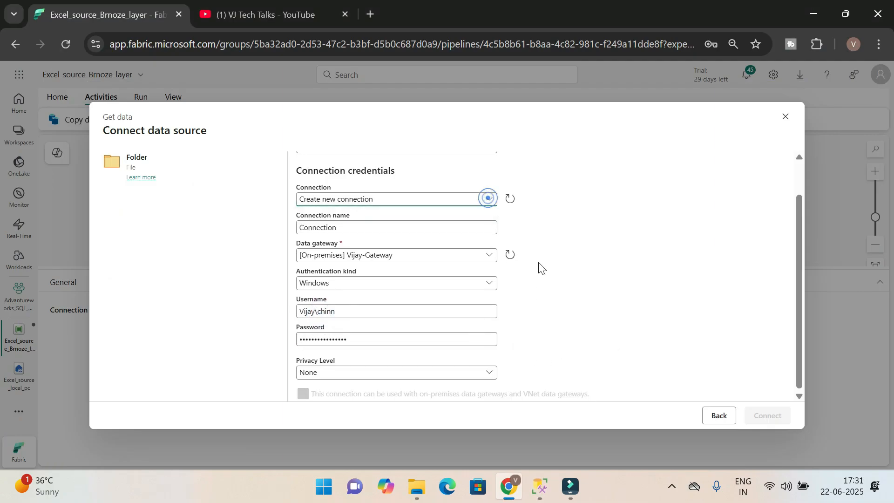
click(450, 289)
click(439, 223)
click(405, 198)
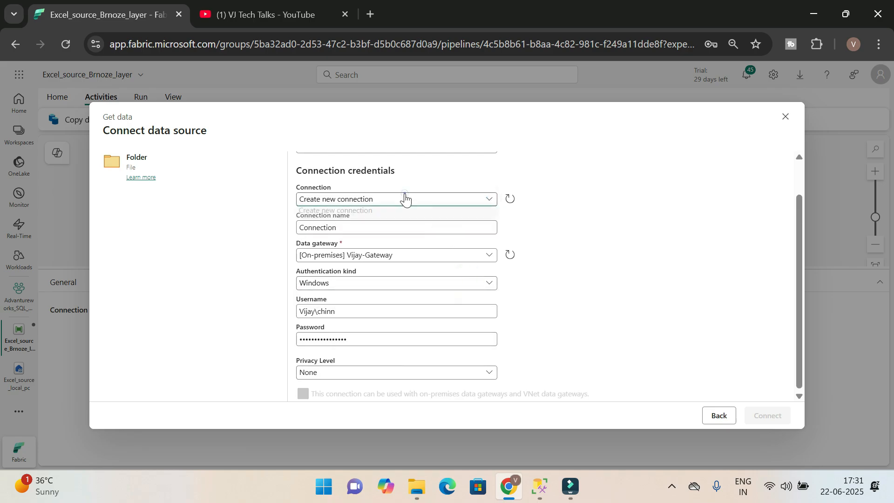
scroll(506, 235, up, 1)
Step: Copy the source folder's path from File Explorer's address bar for the Folder path field
click(399, 186)
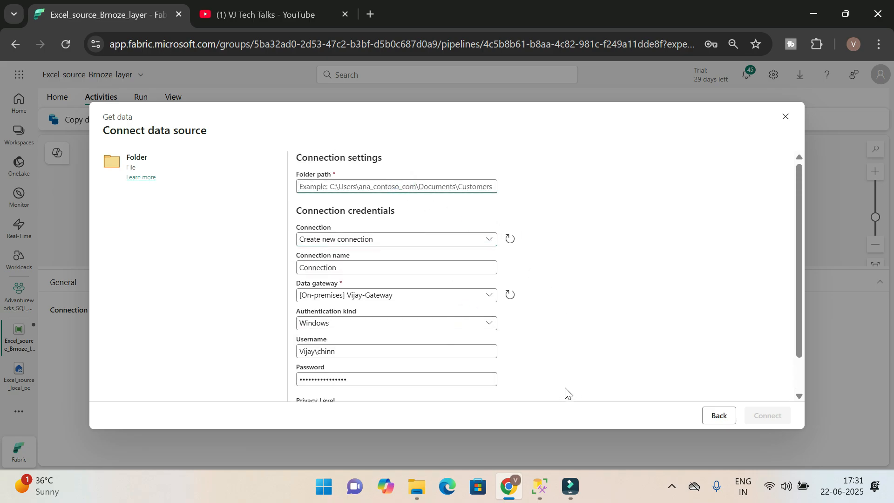
click(434, 187)
click(417, 486)
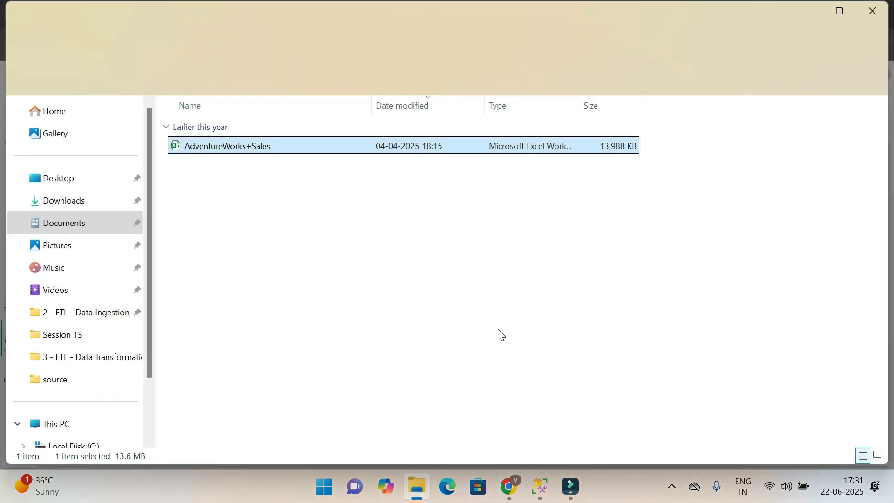
click(392, 224)
key(alt+d)
key(ctrl+c)
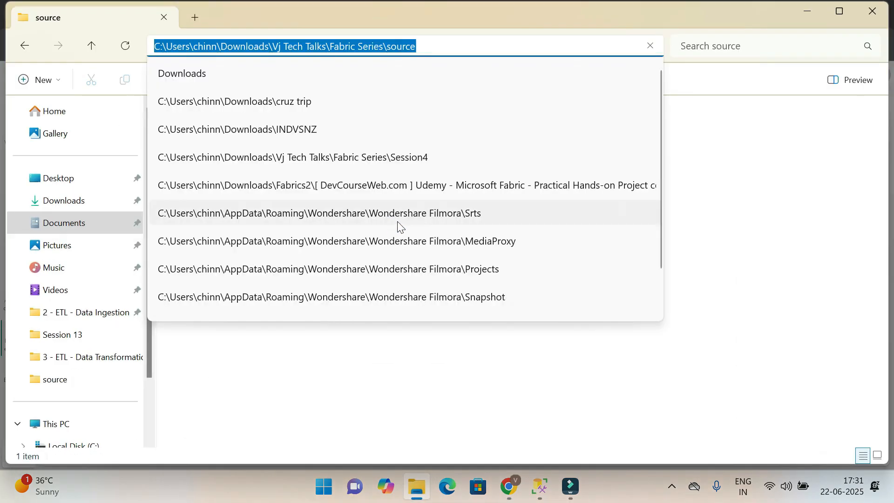
key(alt+Tab)
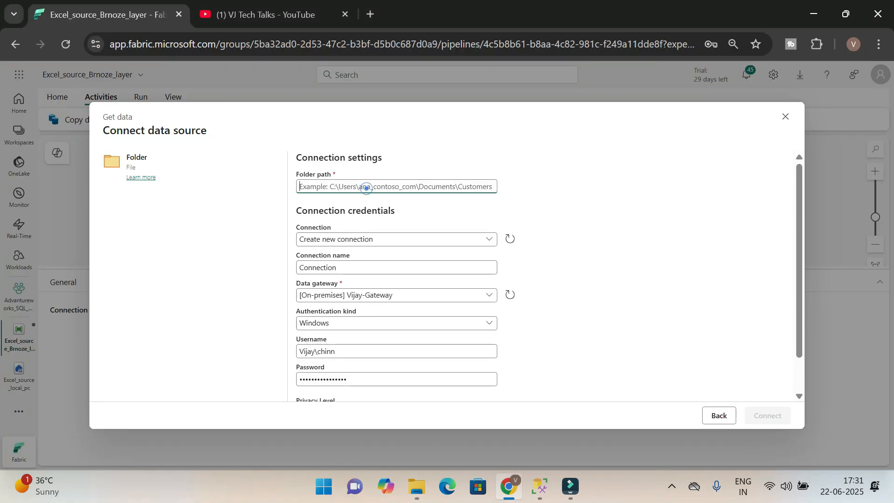
Step: Paste the folder path and connect, retrying after the invalid-credentials error
key(ctrl+v)
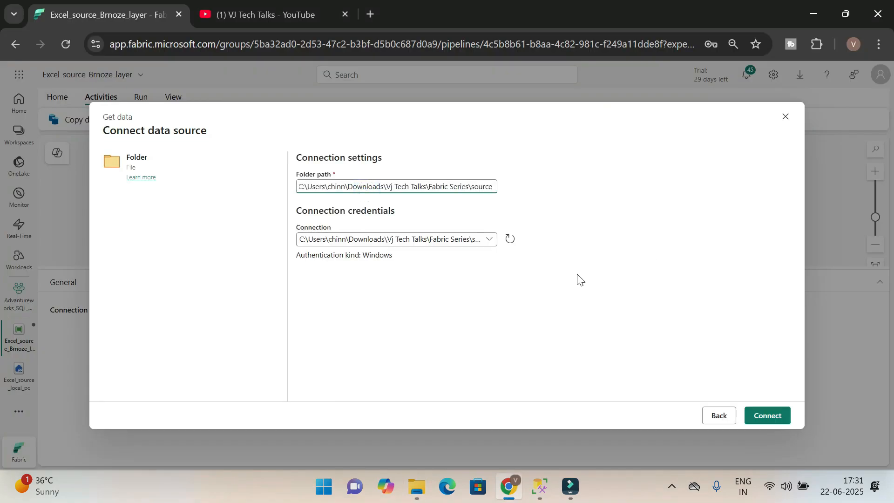
click(767, 415)
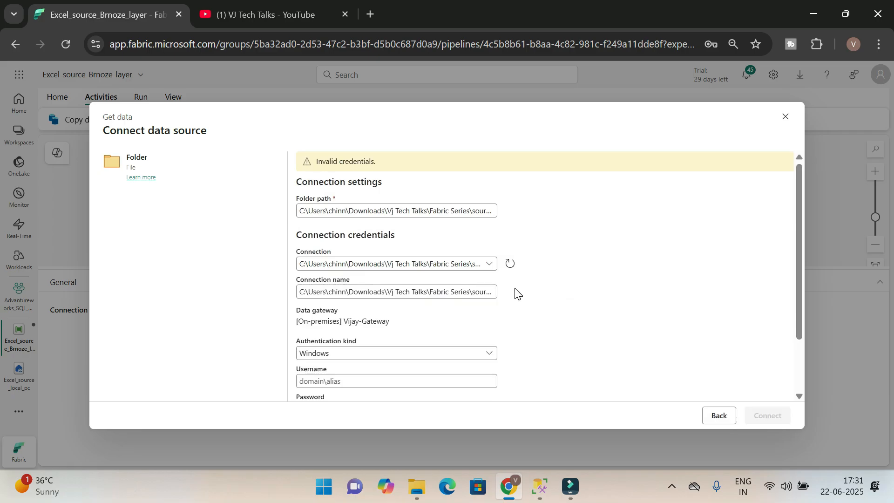
scroll(626, 341, down, 2)
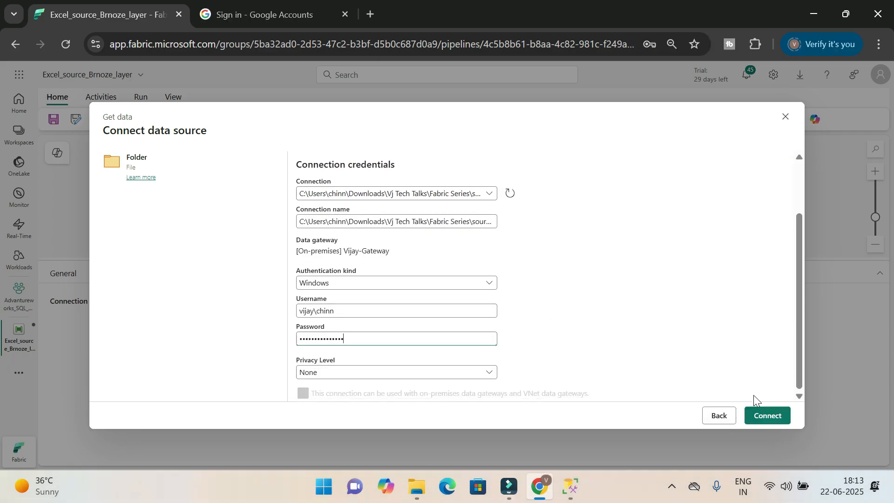
click(769, 414)
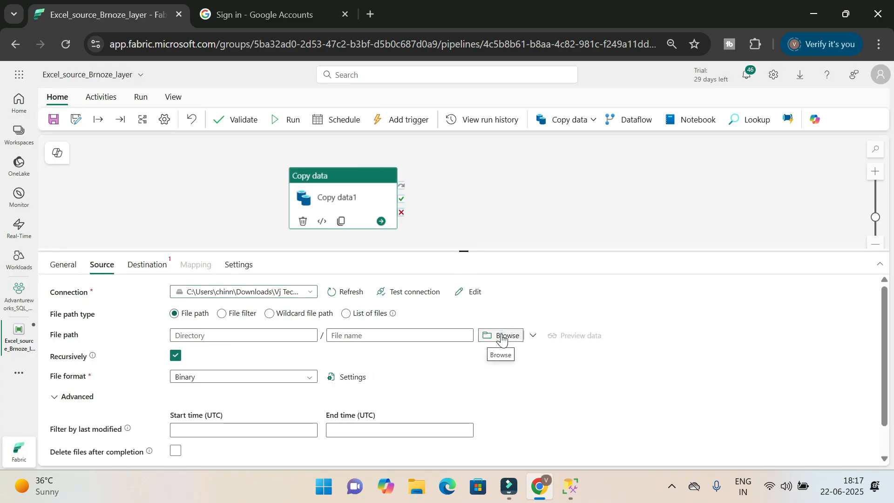
Step: Browse the connected folder's root and pick AdventureWorks+Sales.xlsx as the source file
click(501, 337)
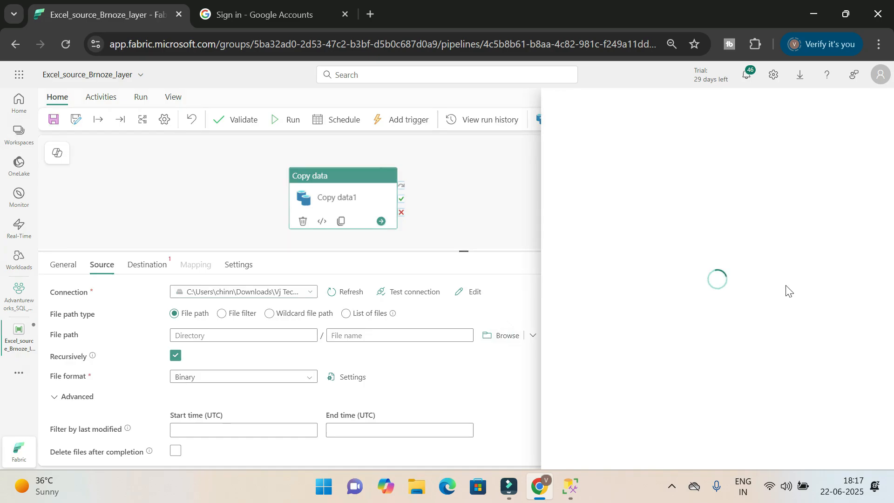
click(638, 159)
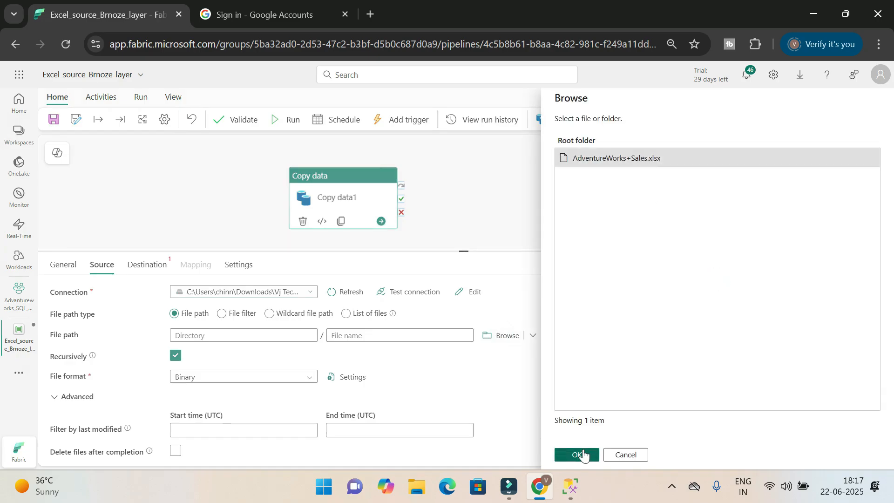
click(575, 455)
scroll(305, 368, down, 1)
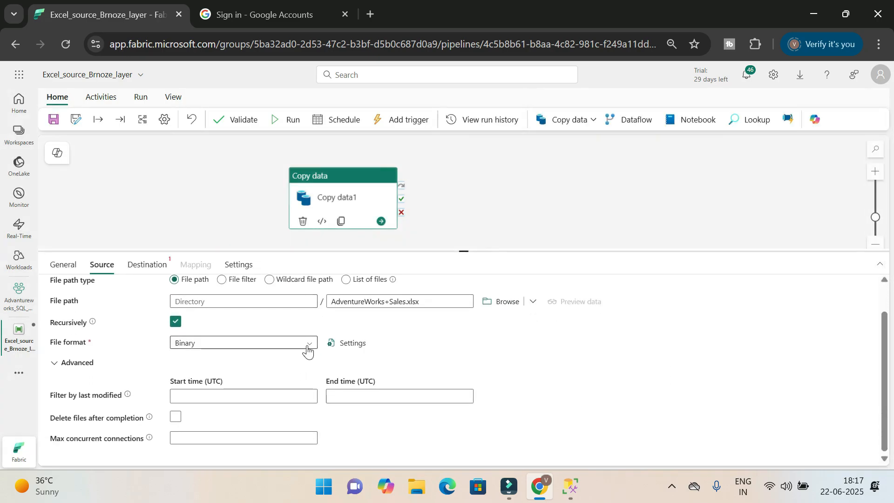
scroll(372, 356, up, 1)
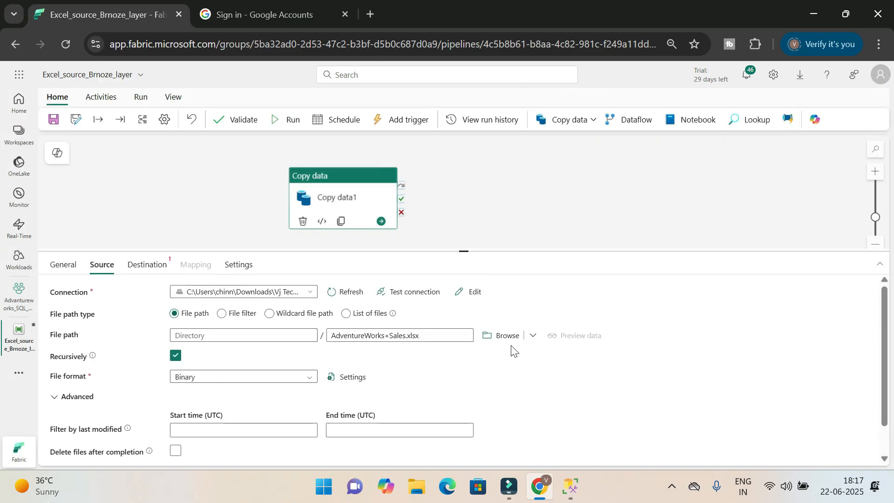
Step: Set the source file format to Excel with worksheet mode Index
click(312, 378)
scroll(261, 412, down, 1)
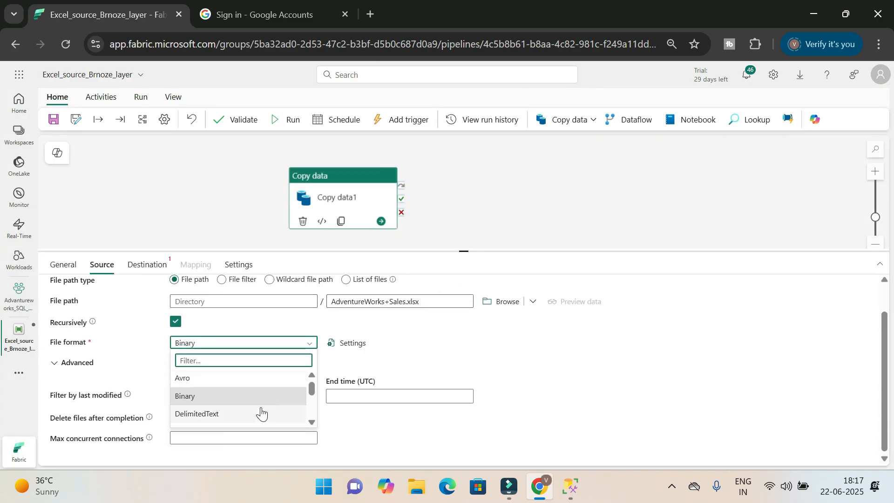
scroll(230, 419, down, 1)
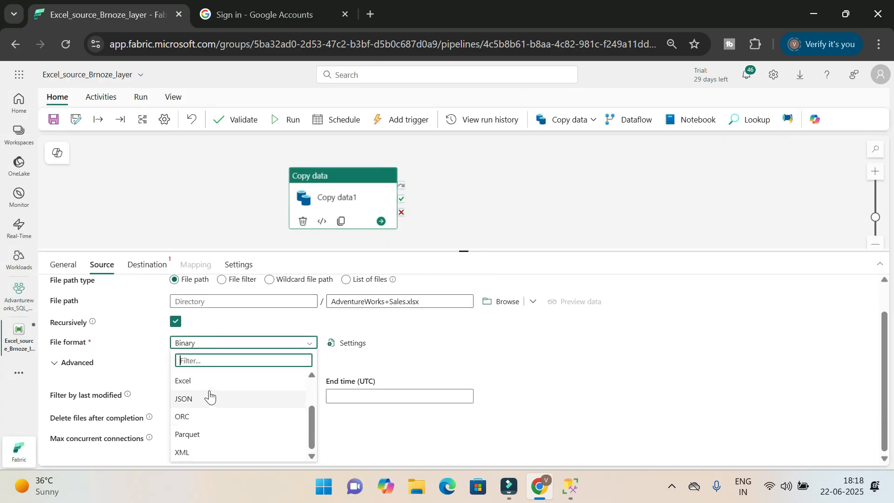
click(223, 380)
scroll(532, 349, down, 2)
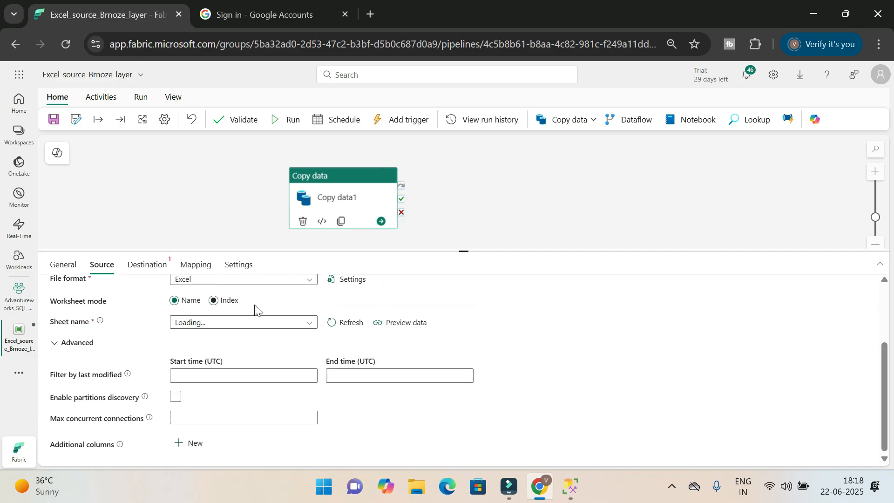
scroll(469, 333, up, 2)
click(215, 371)
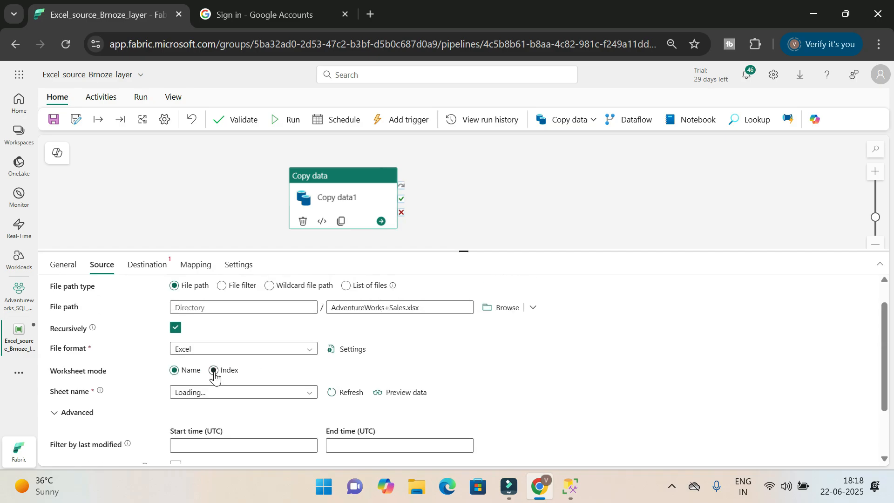
click(176, 373)
scroll(261, 368, down, 2)
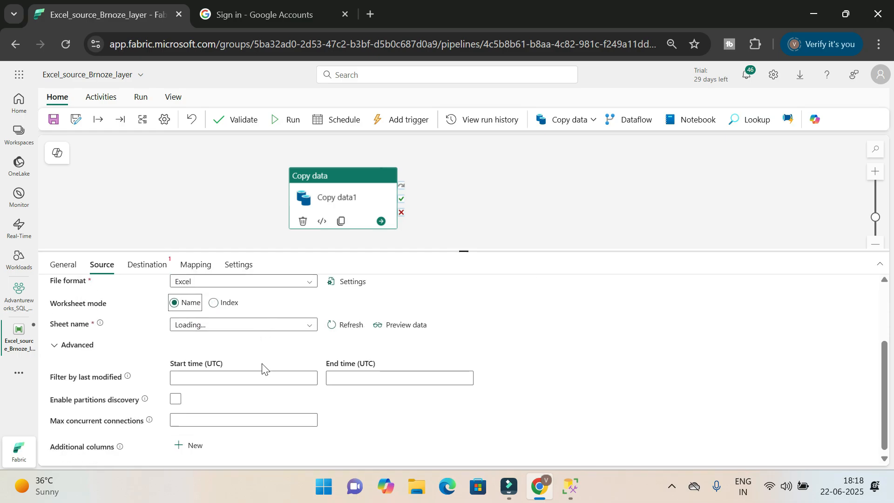
scroll(206, 336, up, 2)
click(213, 370)
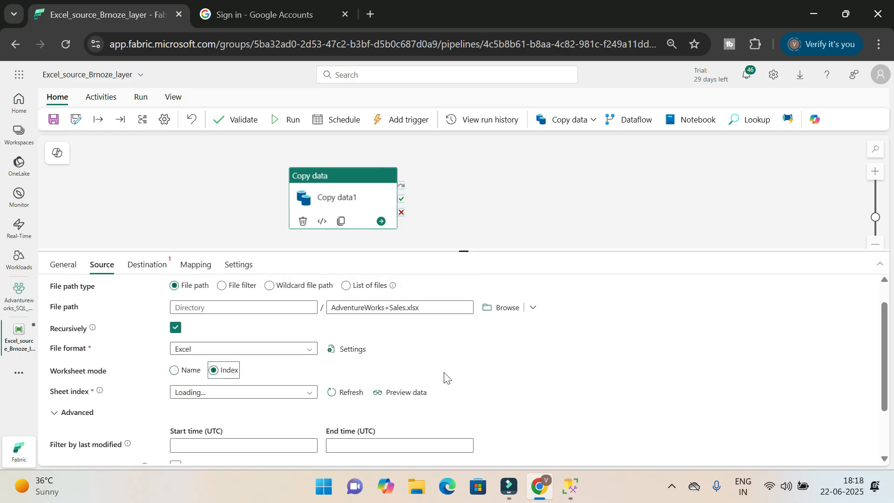
scroll(279, 363, down, 2)
click(307, 322)
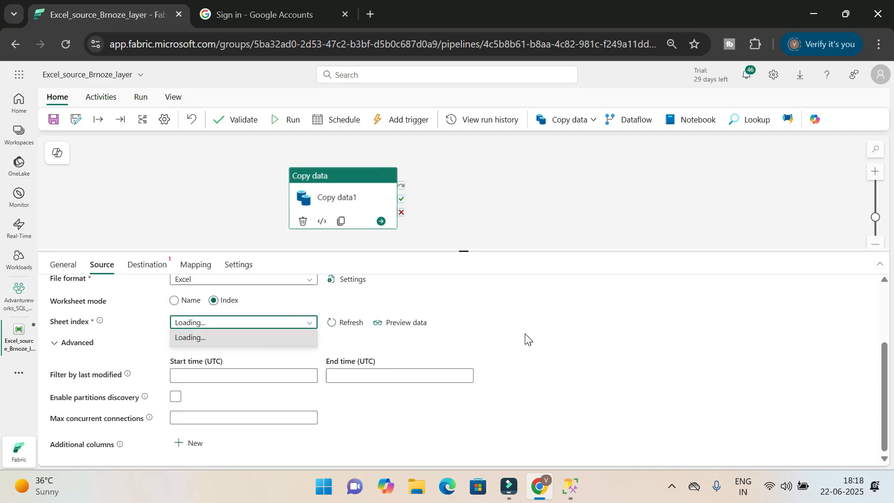
scroll(498, 334, up, 2)
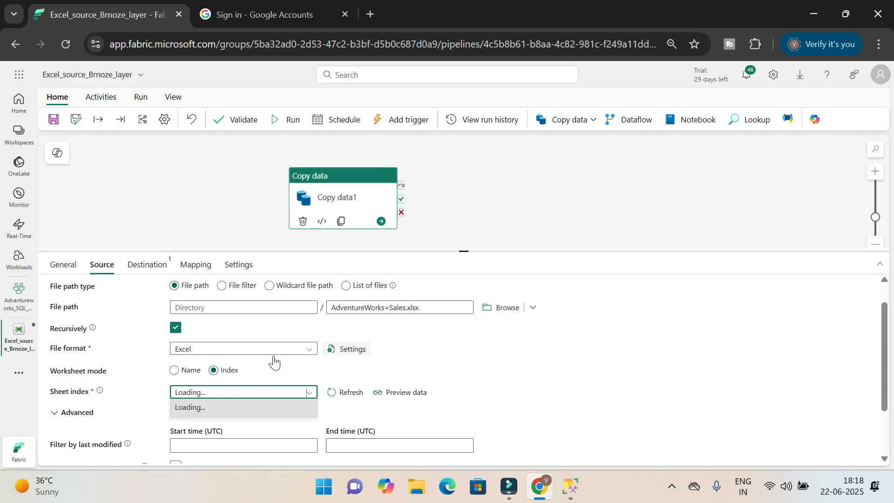
Step: Treat the first row as headers, pick sheet index 0 (SalesOrder_data) and preview the data
click(350, 349)
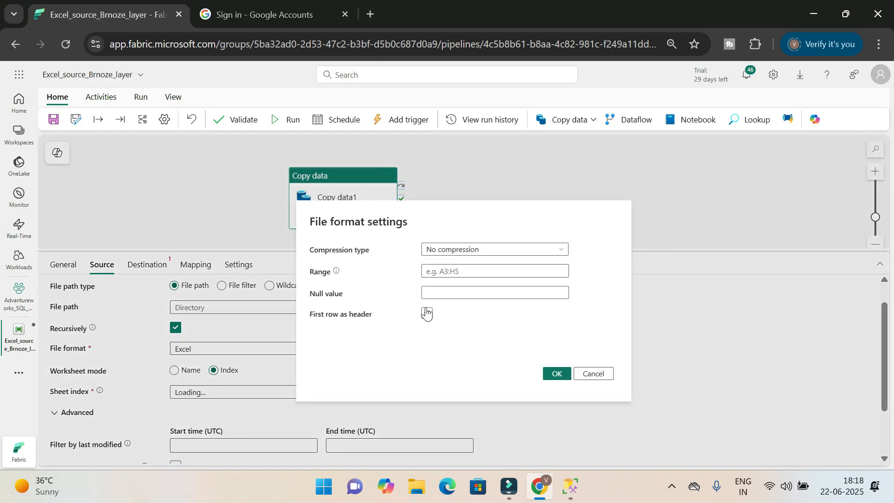
click(427, 313)
click(558, 373)
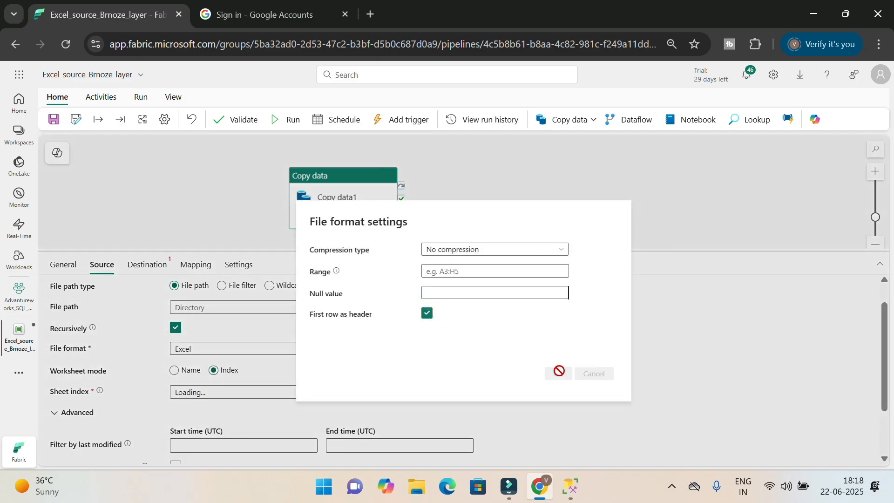
scroll(541, 363, down, 1)
scroll(543, 363, up, 1)
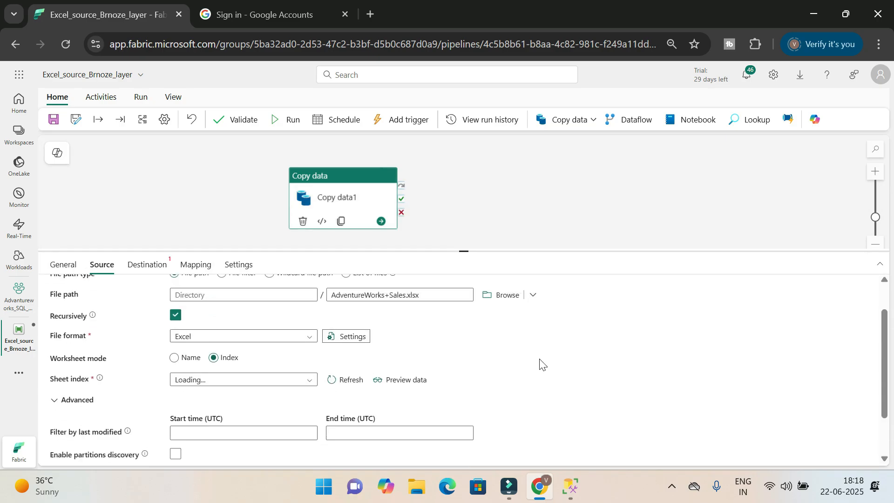
scroll(557, 357, down, 2)
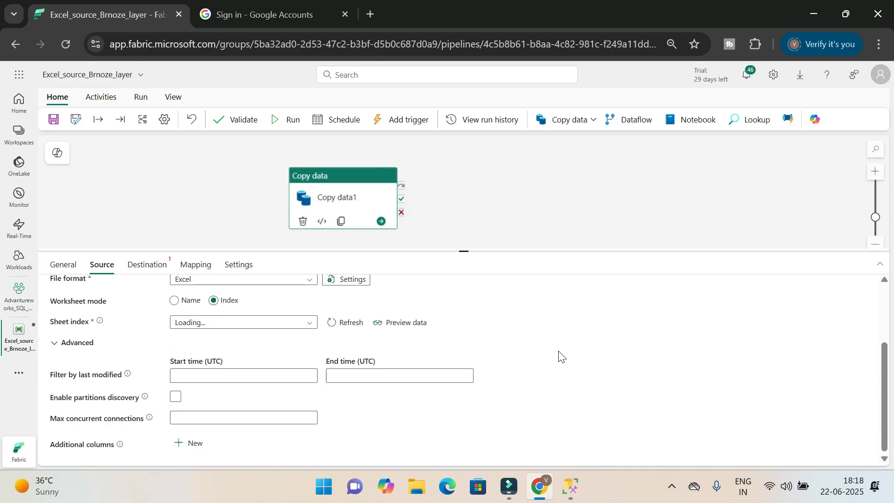
click(293, 318)
click(210, 377)
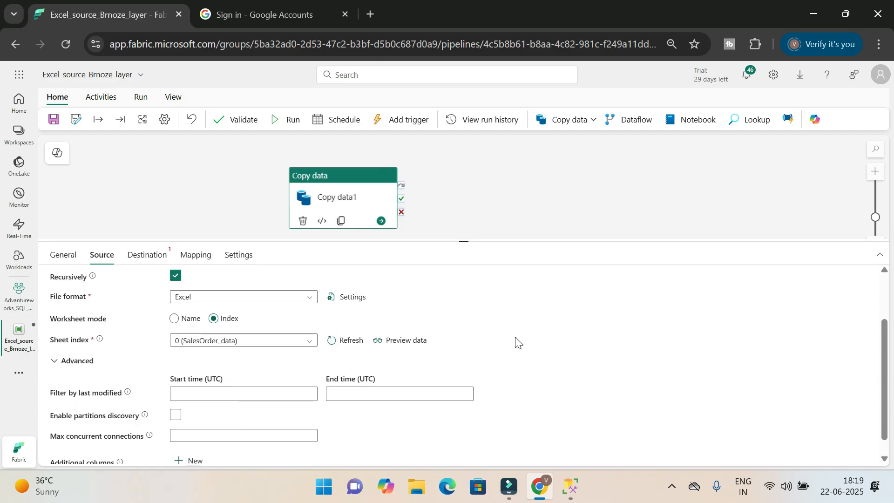
scroll(515, 341, down, 1)
scroll(515, 341, up, 2)
scroll(518, 342, up, 1)
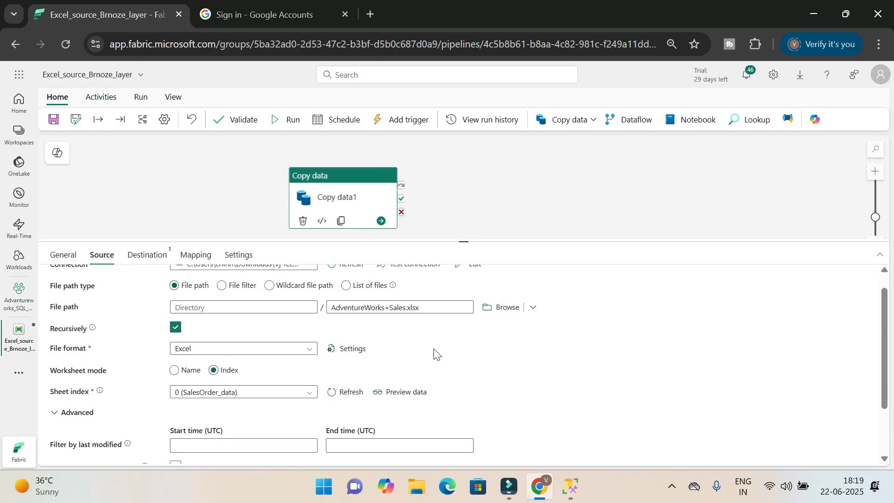
click(400, 391)
scroll(607, 353, up, 1)
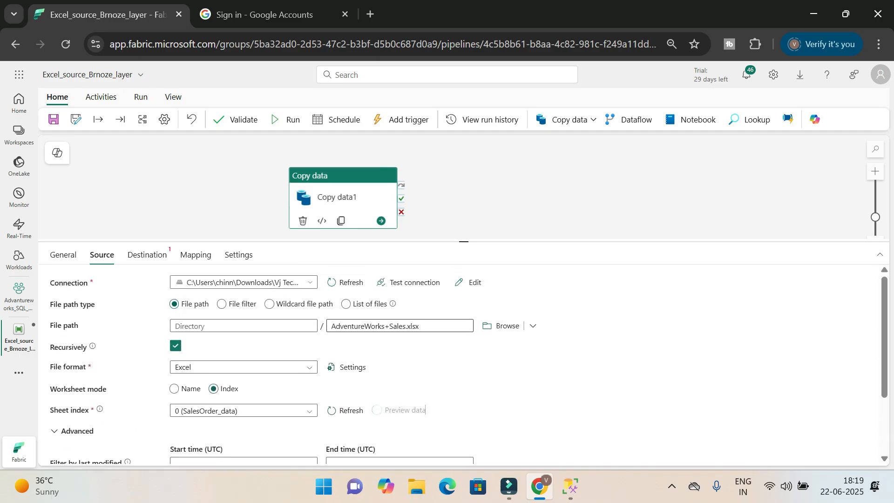
Step: Set Copy data1's destination connection to bronze_layer
click(148, 254)
click(309, 284)
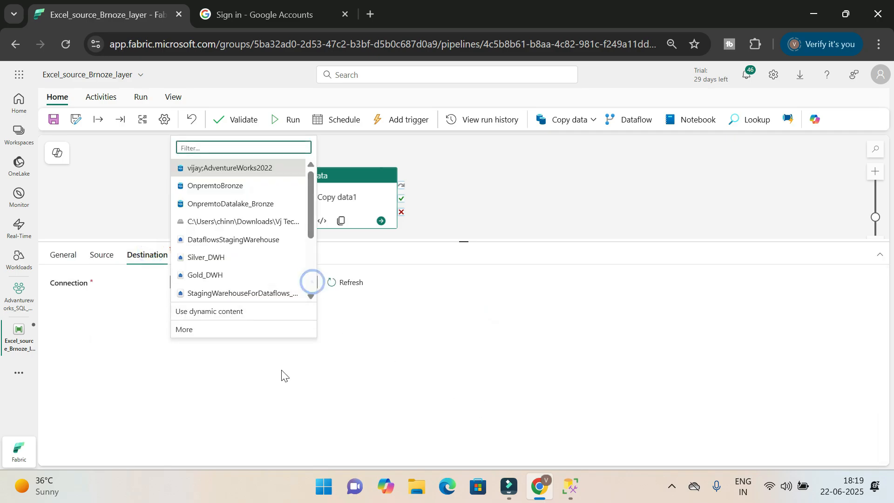
click(235, 148)
text(br)
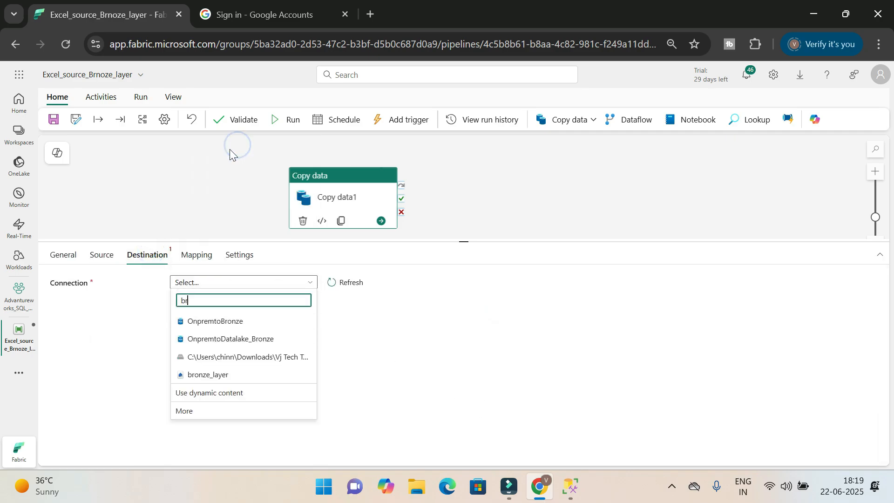
click(219, 374)
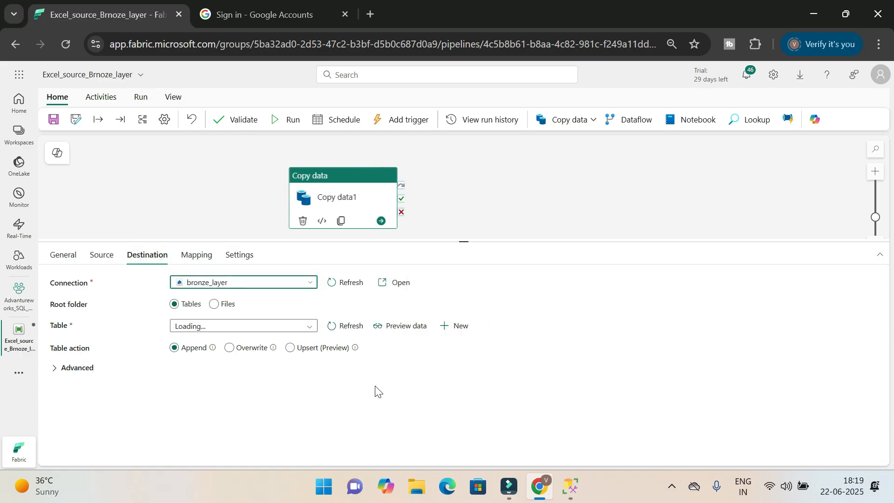
Step: Try a new destination table, then browse existing tables without choosing one
click(460, 328)
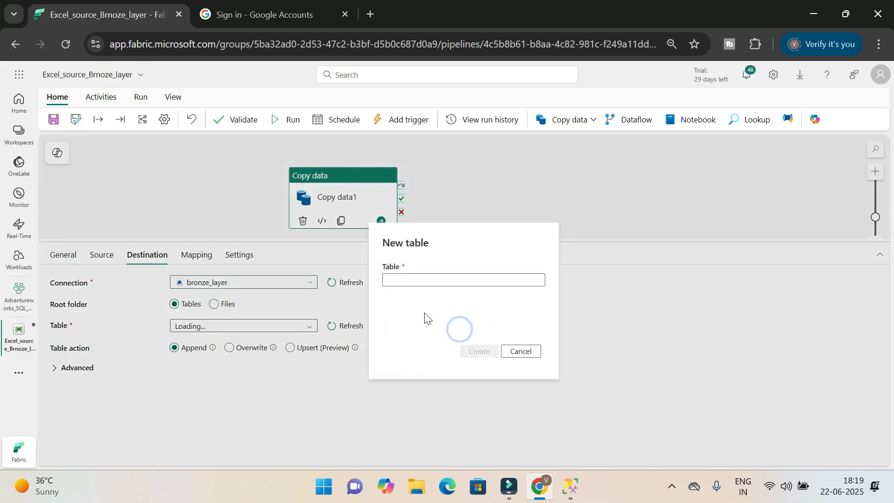
click(422, 281)
click(514, 354)
click(309, 326)
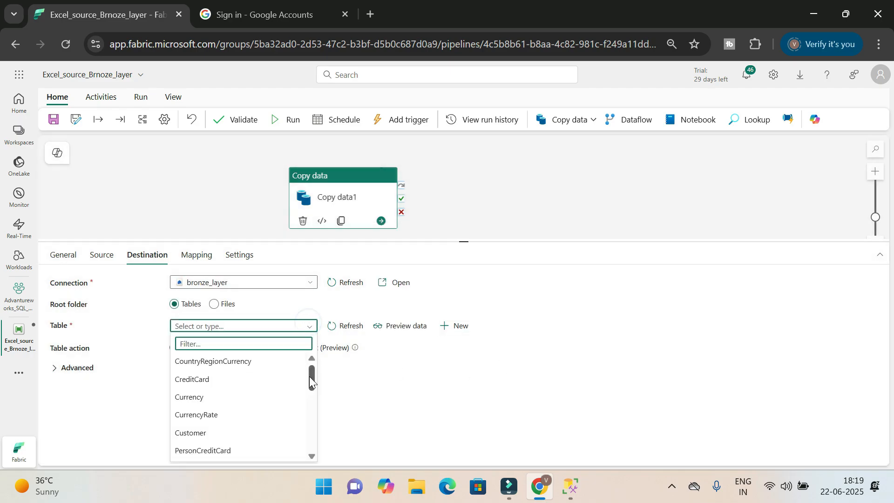
mouse_move(309, 378)
mouse_down()
mouse_move(312, 457)
mouse_move(304, 370)
mouse_up()
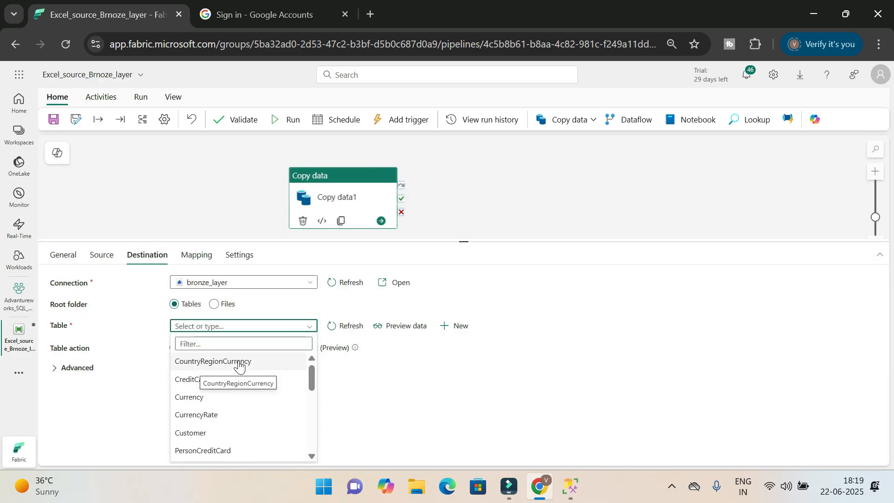
scroll(240, 410, down, 2)
click(385, 395)
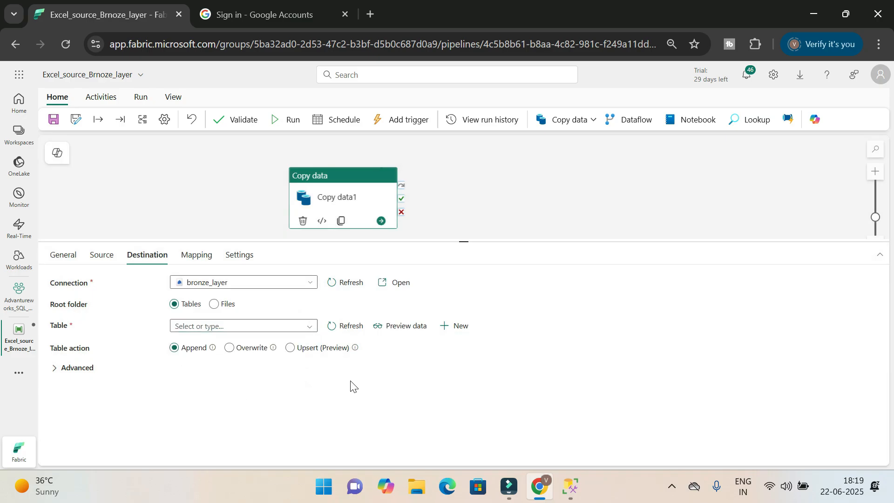
click(309, 326)
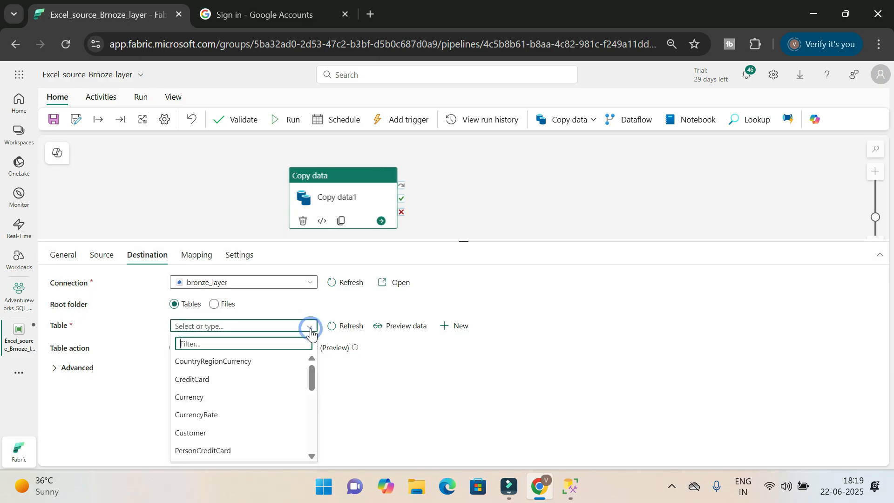
mouse_move(311, 376)
mouse_down()
mouse_move(313, 457)
mouse_move(309, 369)
mouse_up()
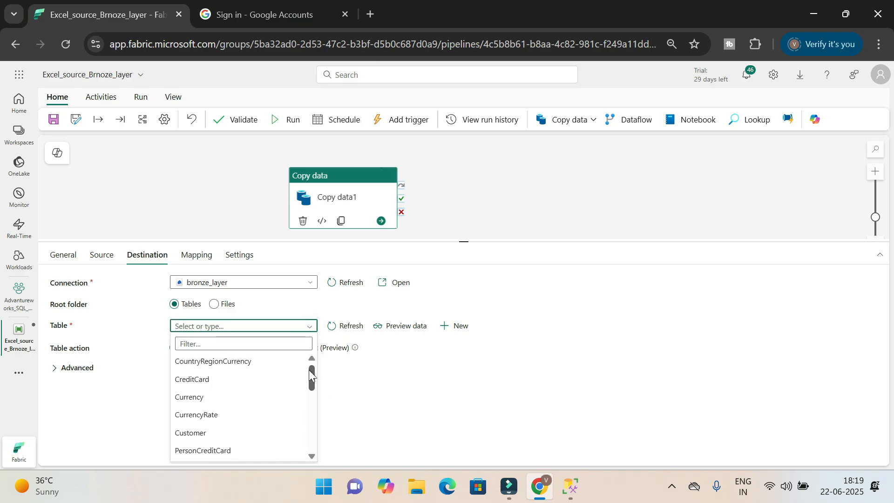
click(376, 407)
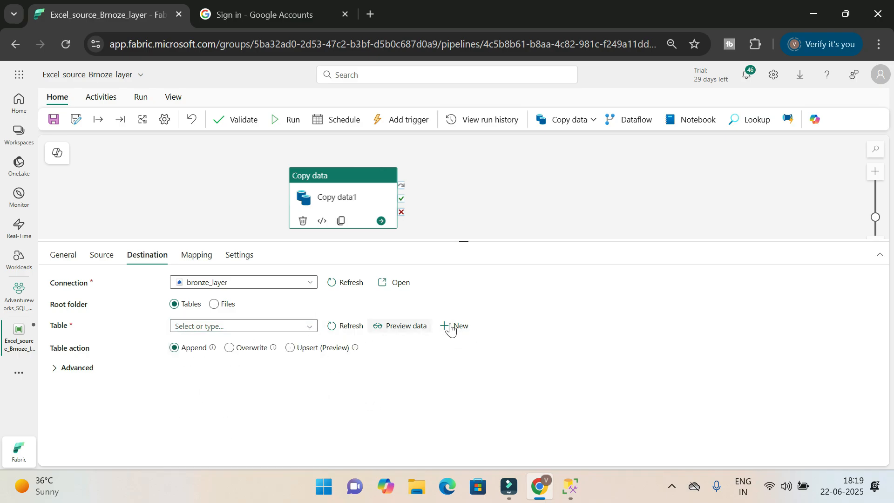
Step: Review the source settings, then draft a SalesOrder_ table name and cancel it for reuse
click(101, 254)
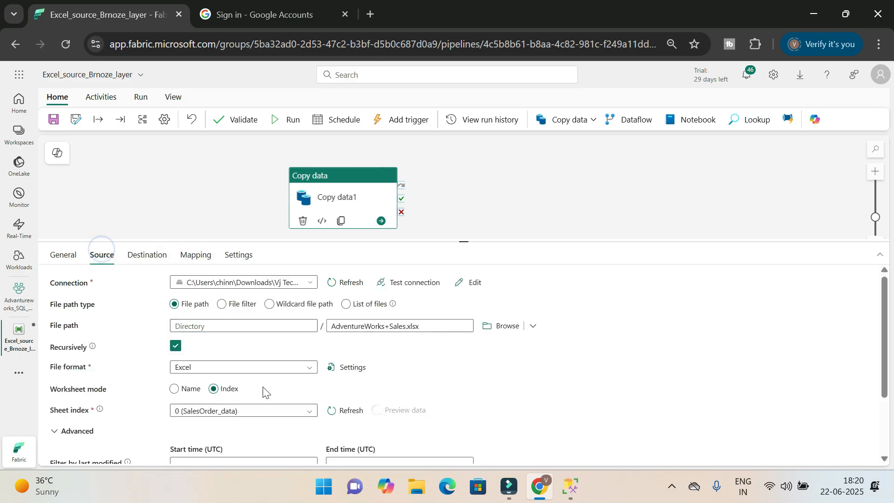
scroll(263, 393, down, 2)
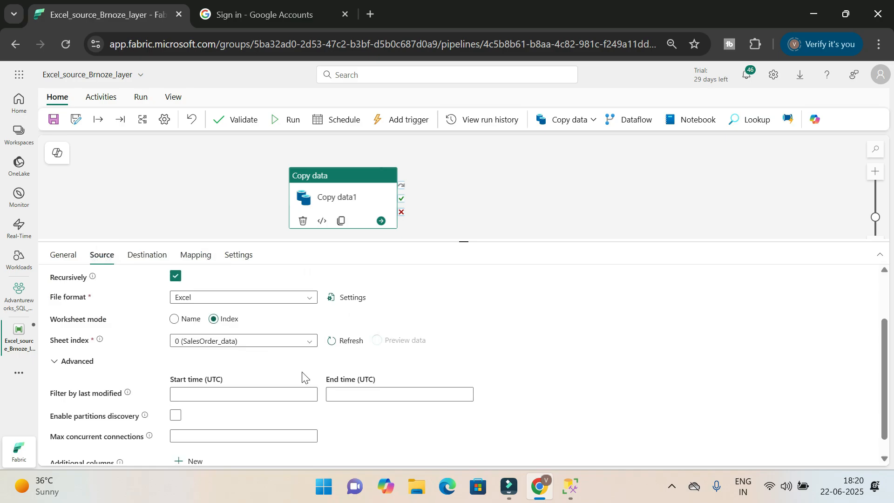
scroll(303, 376, up, 2)
click(145, 254)
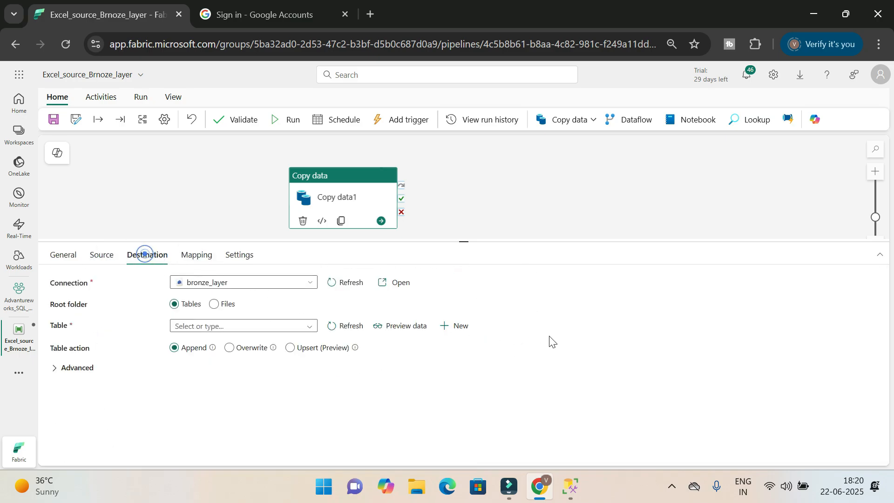
click(457, 327)
click(451, 279)
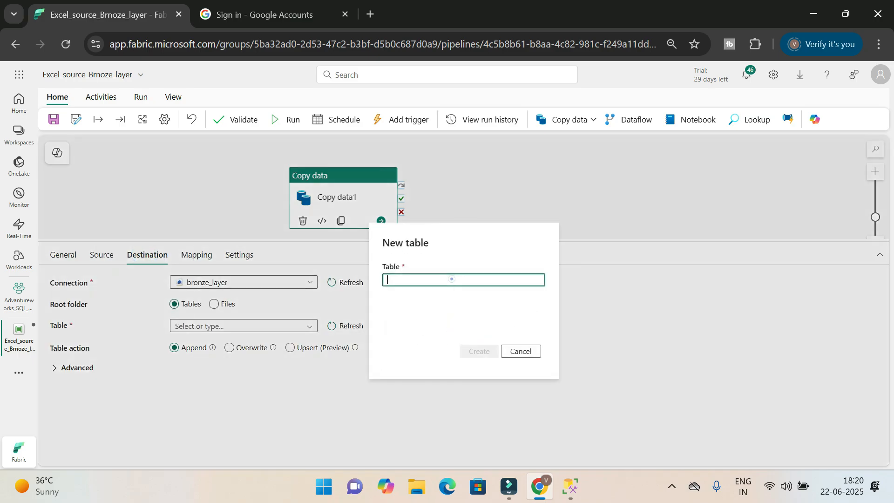
text(SalesOrder_)
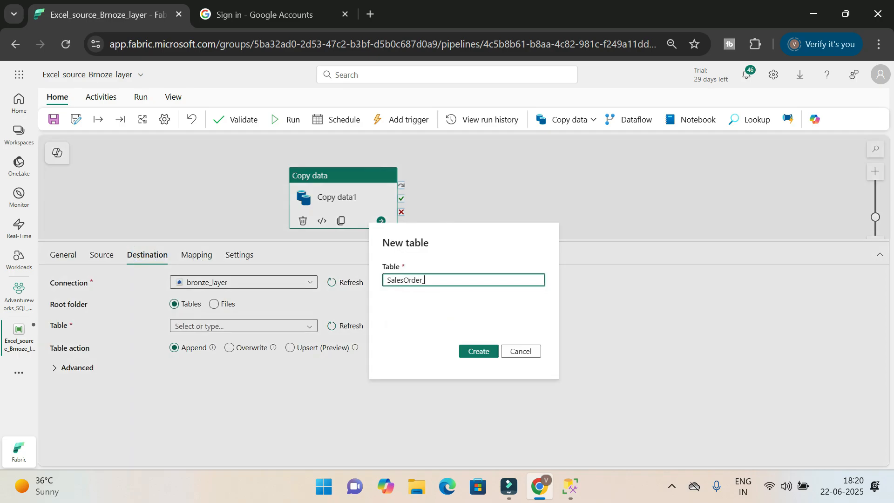
key(ctrl+a)
key(ctrl+c)
key(BackSpace)
click(533, 355)
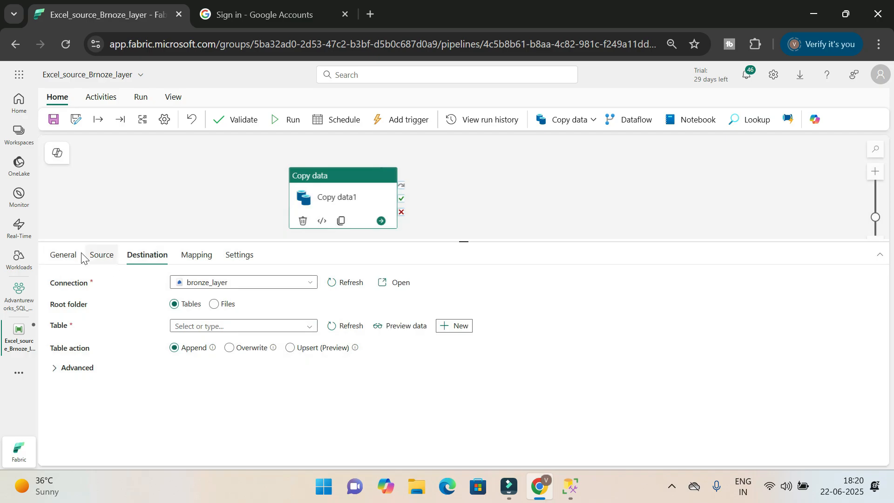
Step: Create destination table SalesOrder_data_excel in Append mode, then view the column mapping
click(93, 259)
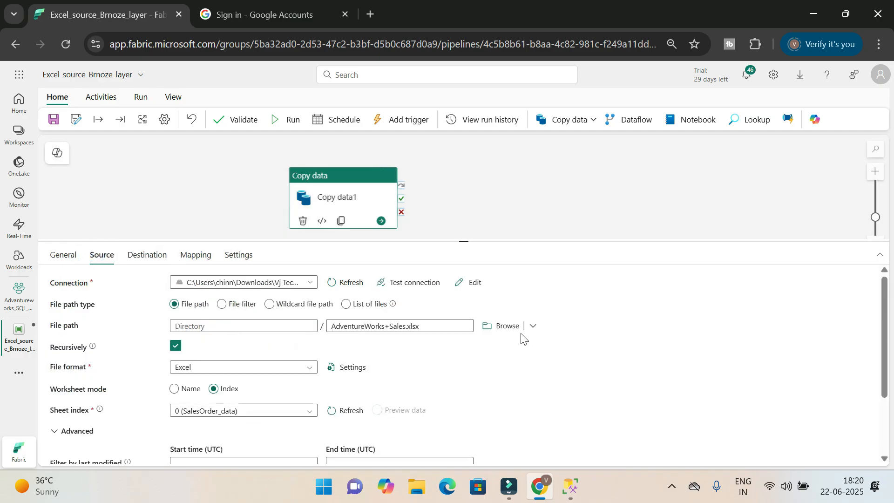
click(151, 254)
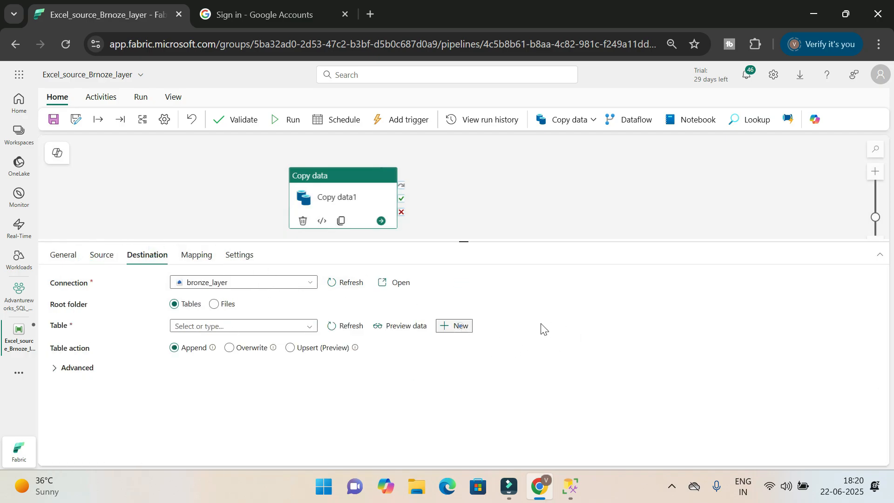
click(456, 326)
click(476, 282)
key(ctrl+v)
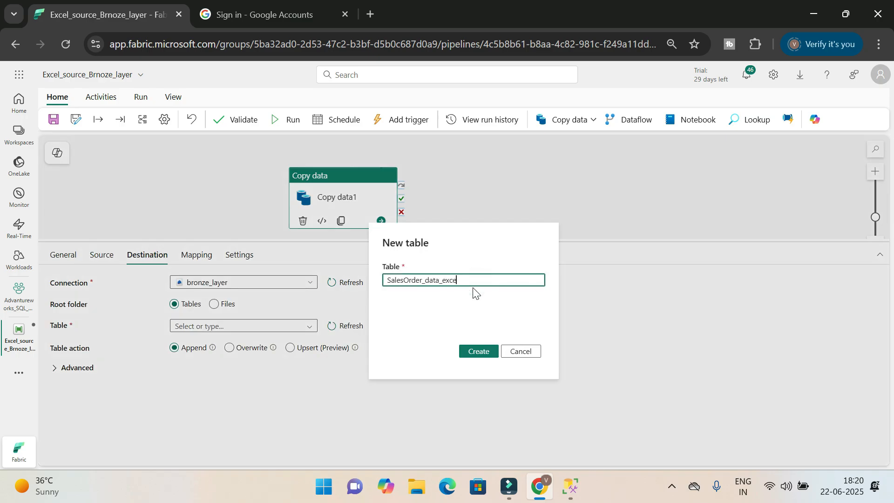
text(data_excel)
click(478, 352)
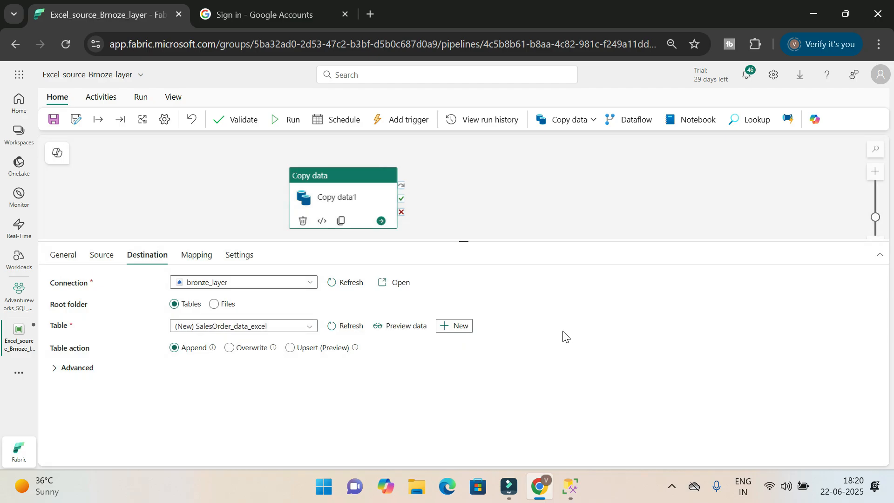
click(301, 353)
click(204, 259)
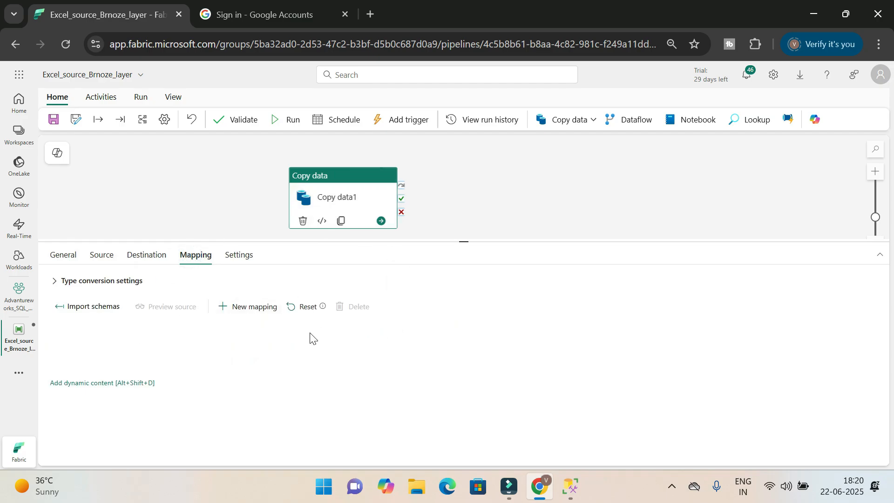
Step: Preview the sales order source rows and set fault tolerance to Skip incompatible rows
click(167, 303)
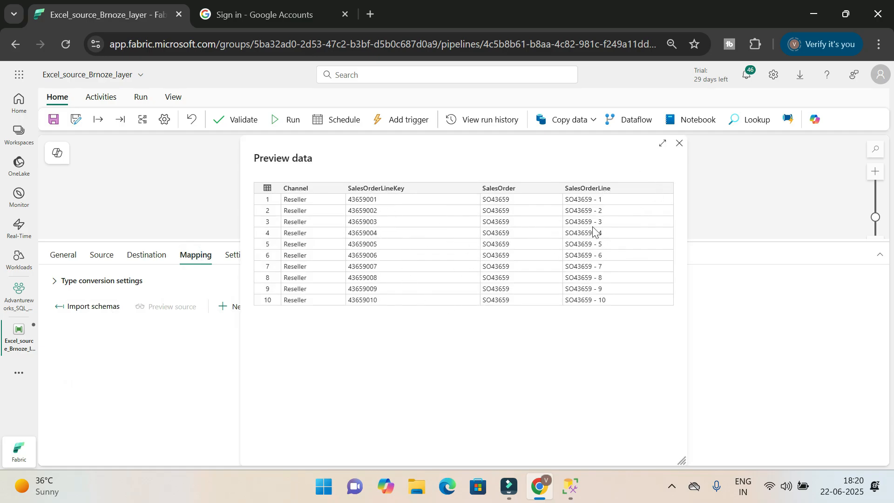
click(679, 144)
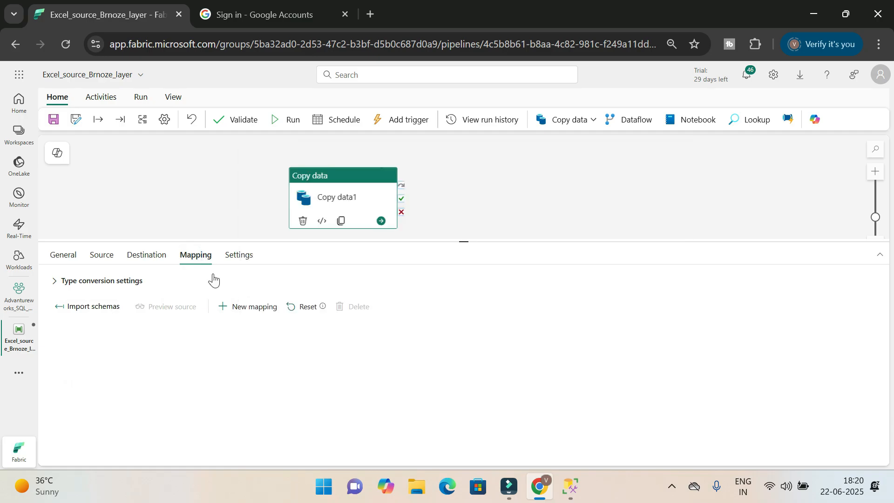
click(251, 261)
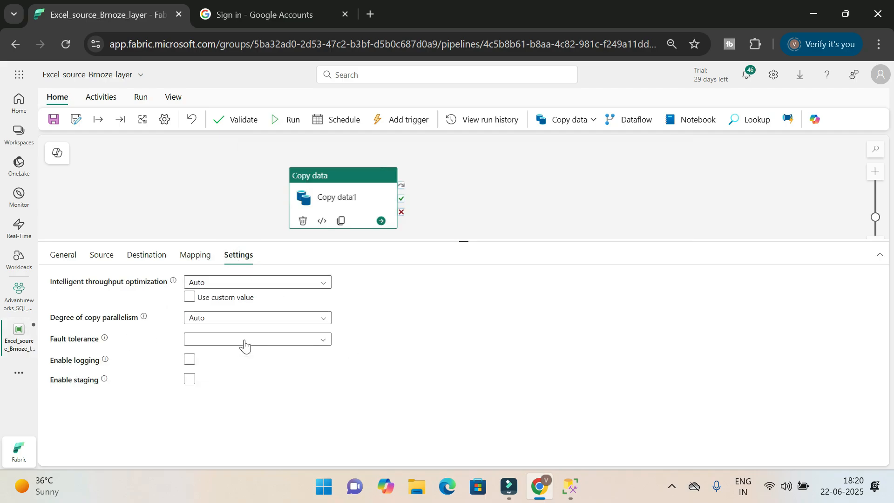
click(324, 340)
click(195, 375)
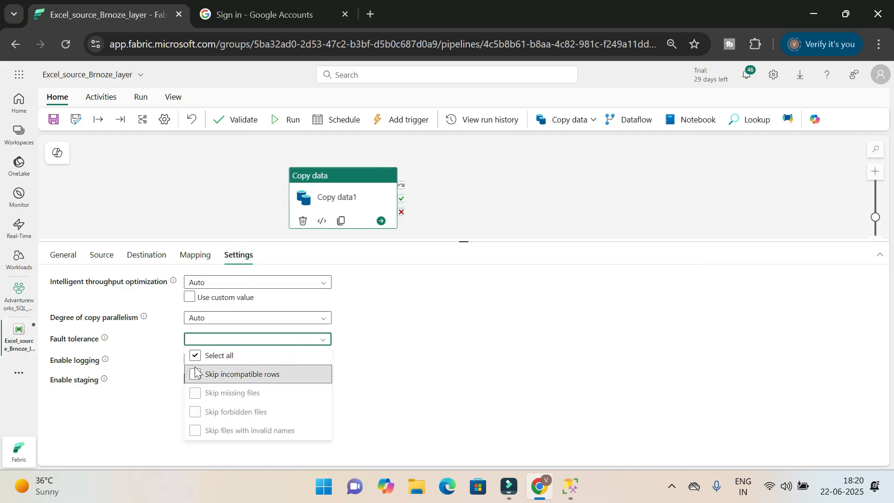
Step: Leave copy logging turned off and review Copy data1's Destination and Source settings
click(463, 351)
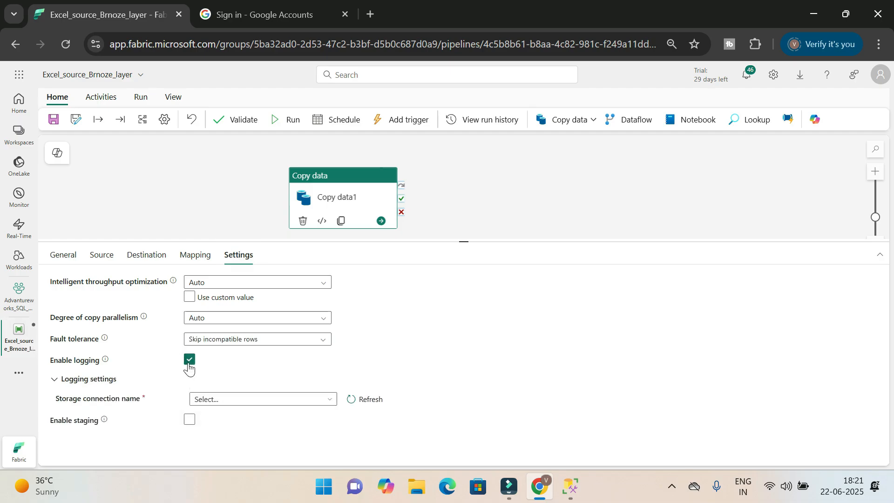
click(191, 359)
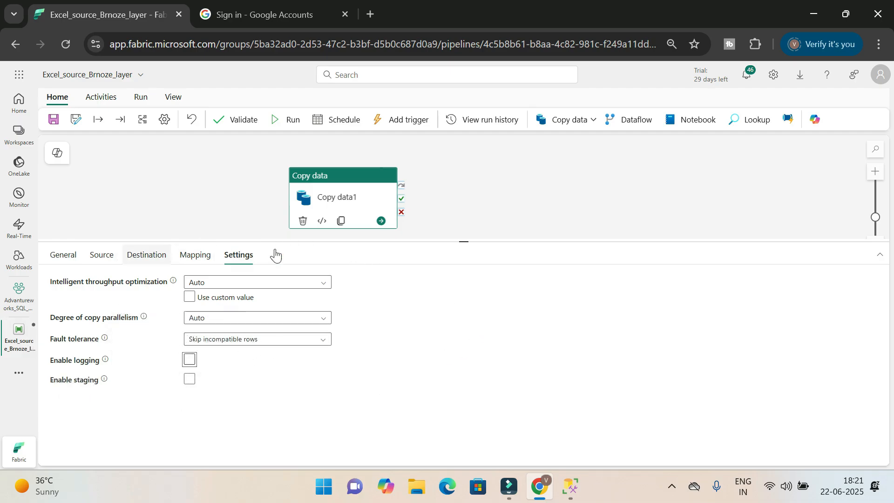
click(143, 255)
click(101, 255)
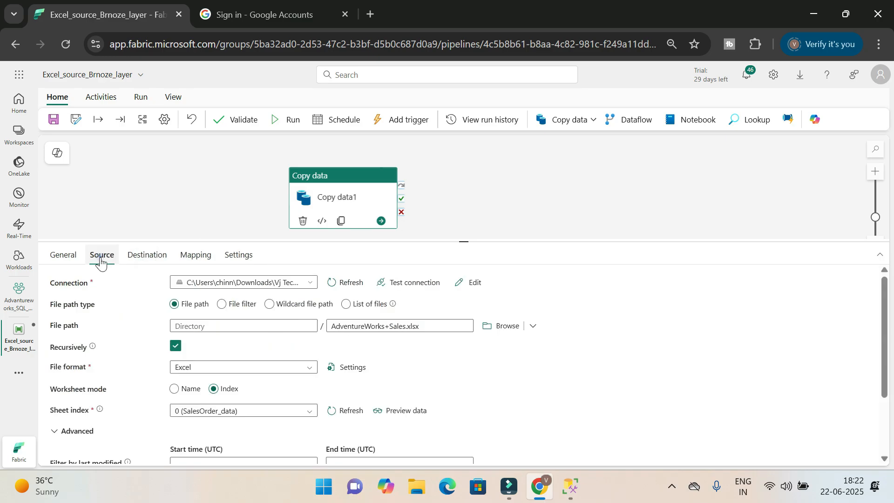
Step: In SSMS Object Explorer, expand the cloud server's Databases > bronze_layer > Tables list
click(570, 489)
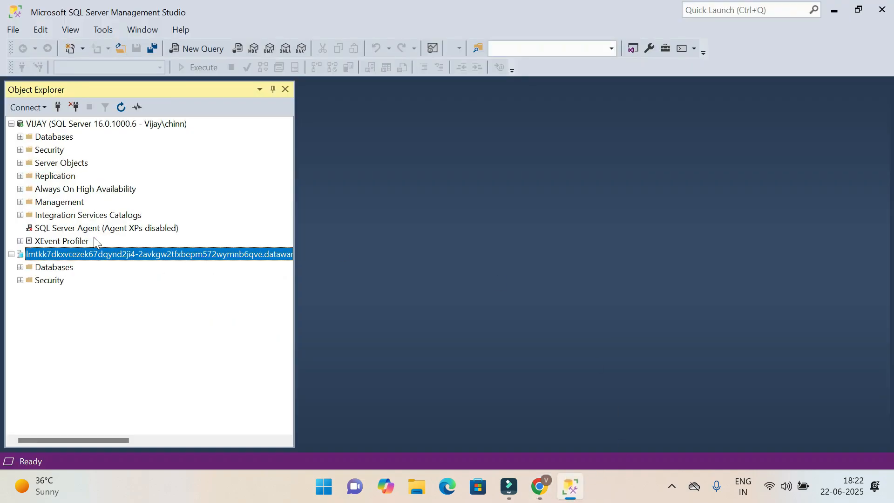
click(12, 123)
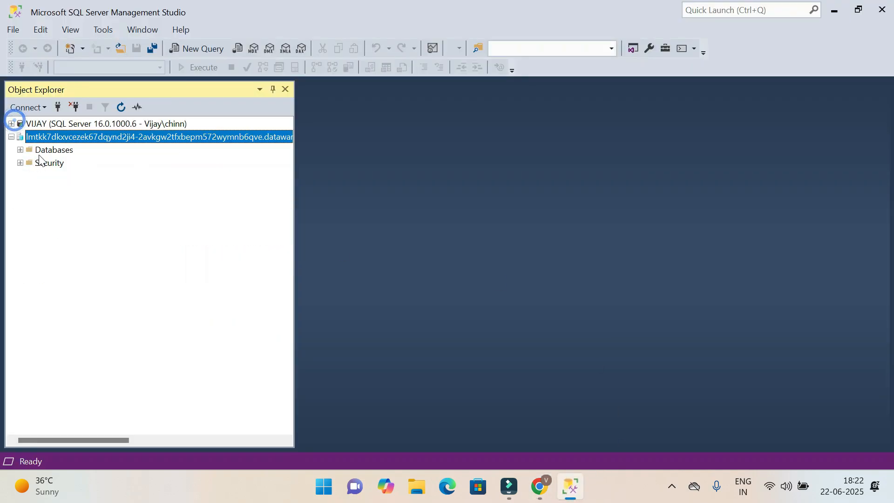
click(53, 148)
click(20, 150)
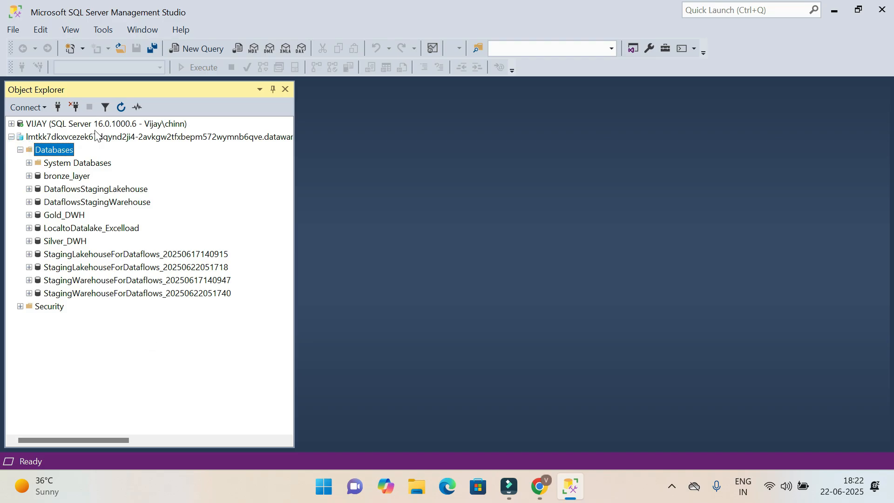
click(69, 175)
click(29, 176)
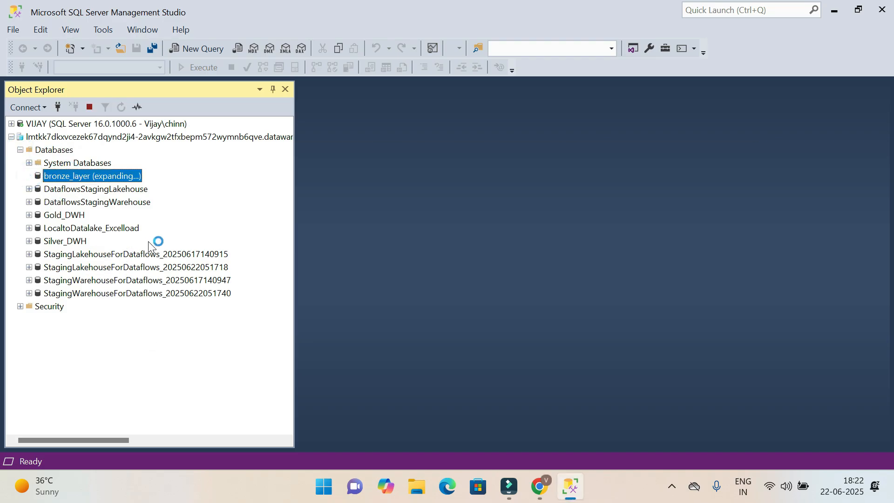
click(63, 189)
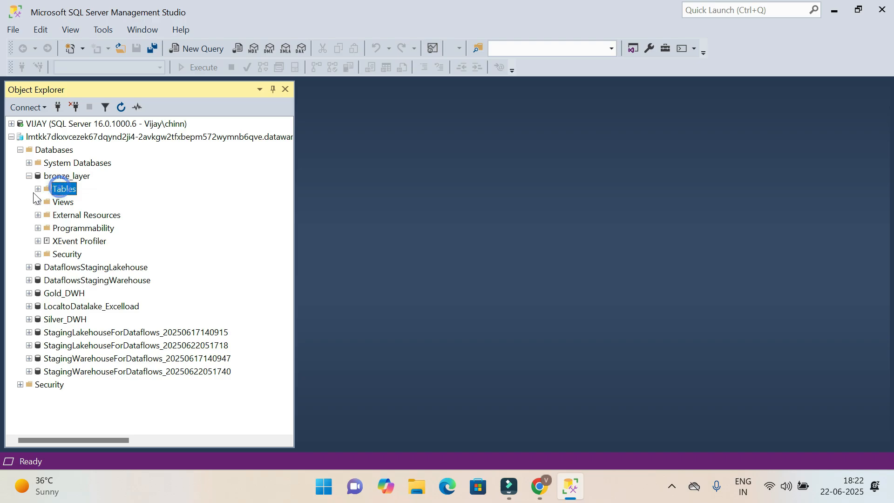
click(37, 189)
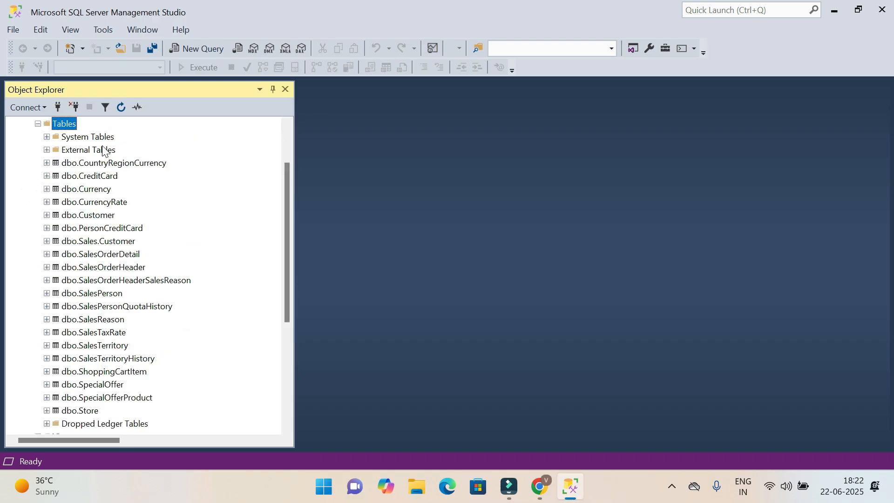
scroll(153, 308, down, 2)
scroll(151, 305, up, 3)
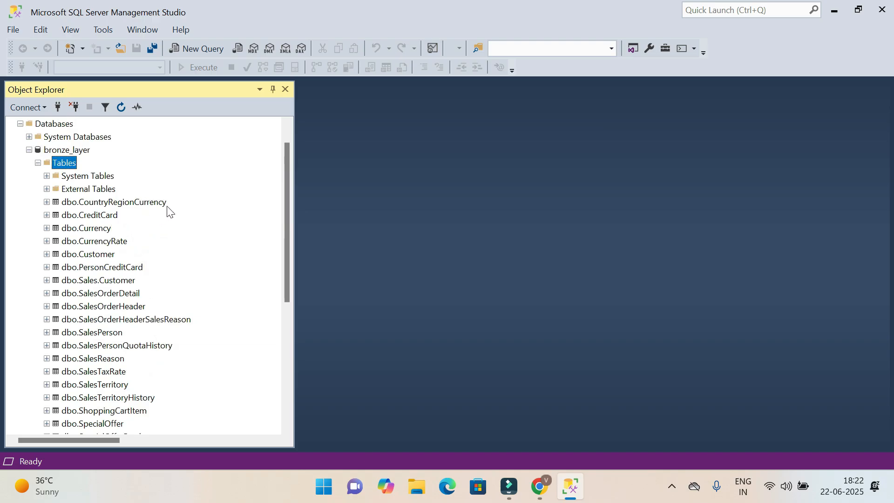
scroll(172, 211, down, 1)
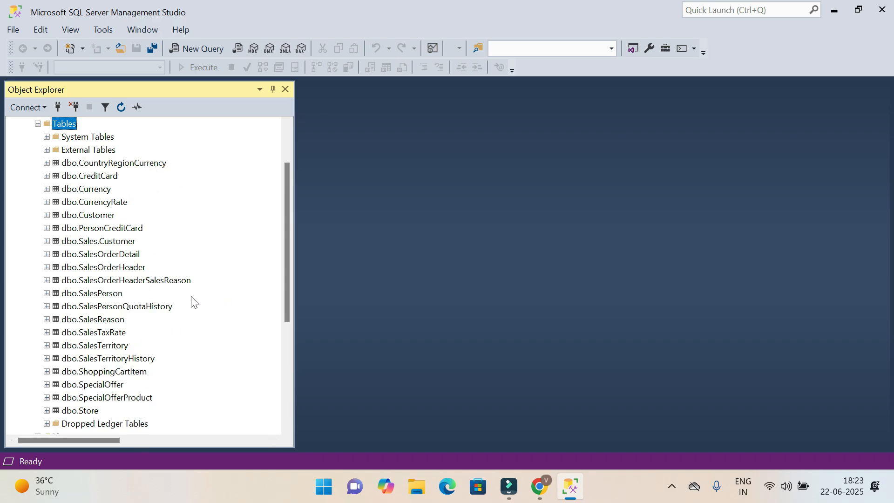
Step: Return to the Fabric pipeline and deselect Copy data1 to show pipeline-level settings
click(540, 486)
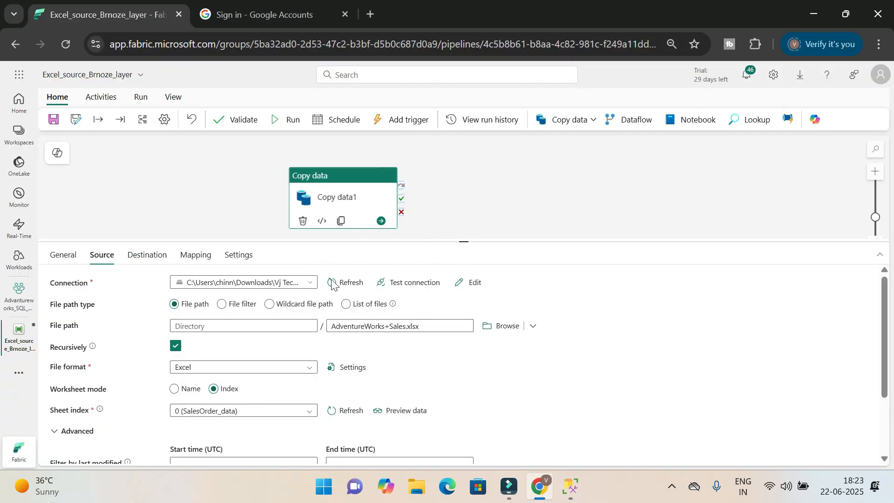
mouse_move(571, 488)
click(558, 363)
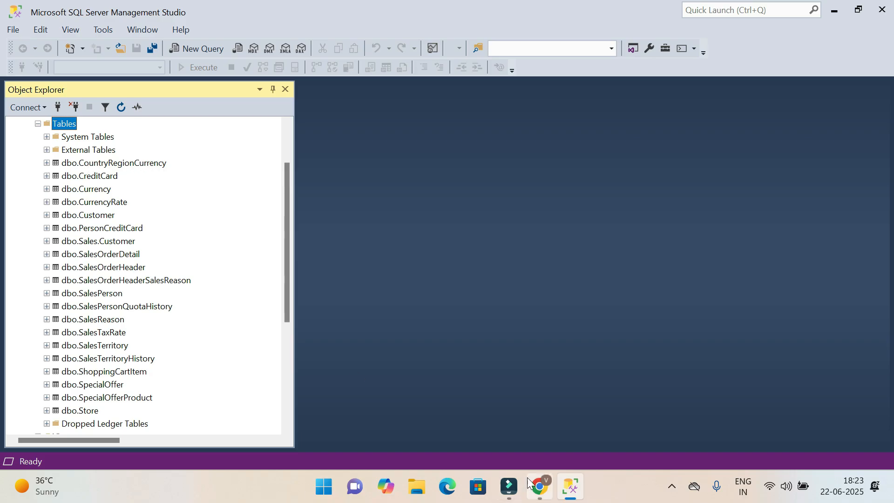
click(541, 486)
click(199, 212)
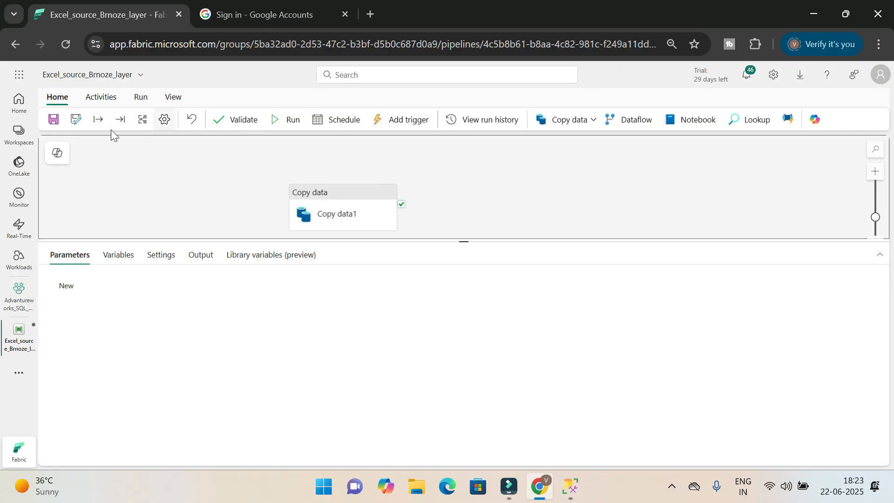
Step: Save and run the Excel_source_Brnoze_layer pipeline
click(140, 98)
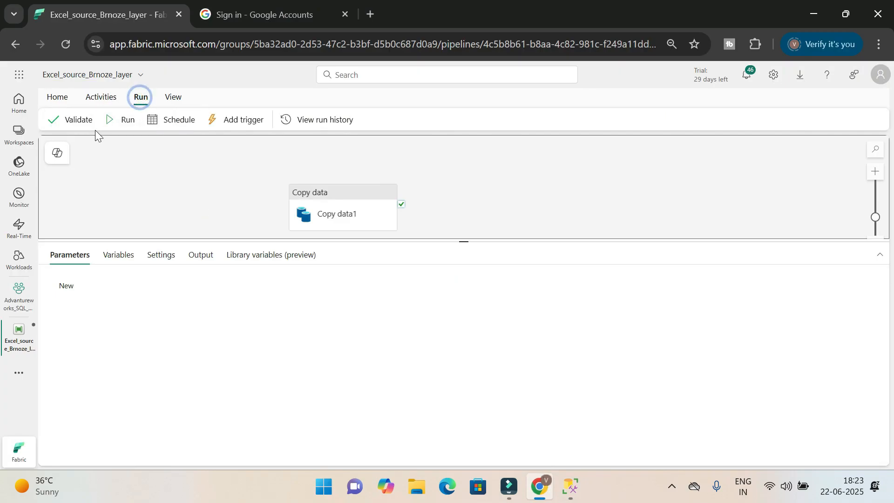
click(124, 119)
click(444, 306)
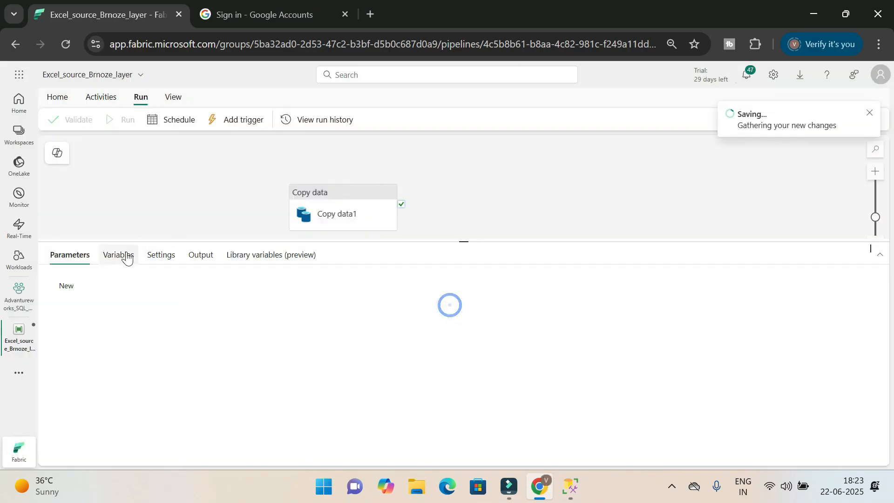
drag(466, 240, 475, 316)
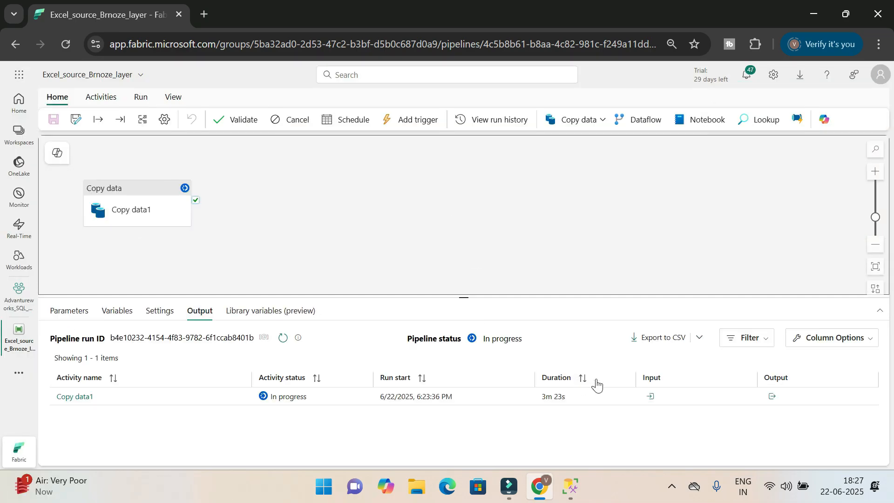
Step: Check the succeeded Copy data1 run output, confirming 121,253 rows copied
click(772, 396)
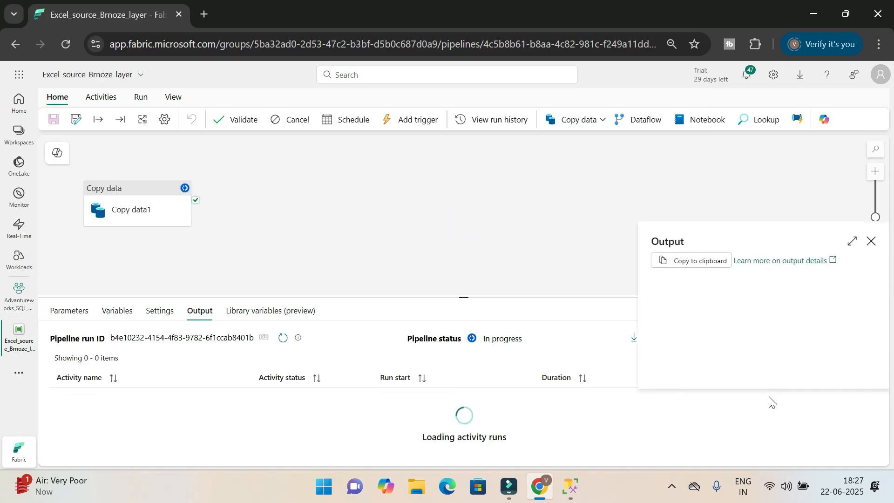
click(871, 241)
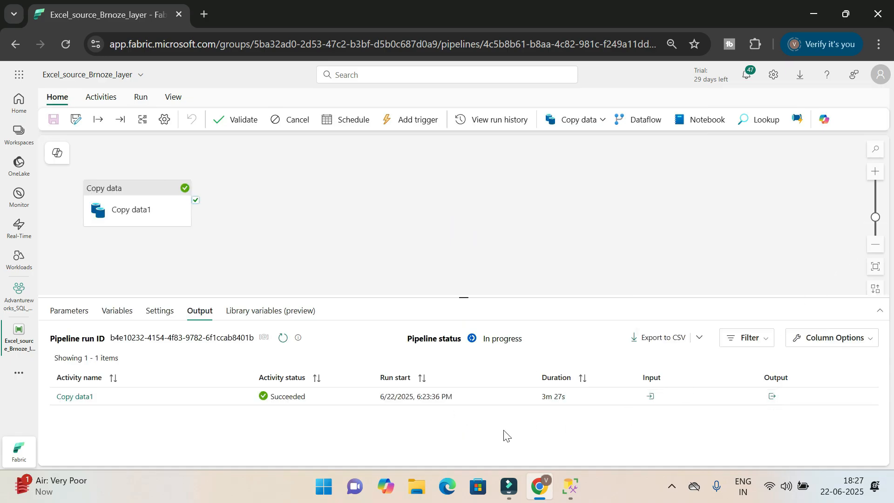
drag(474, 298, 460, 254)
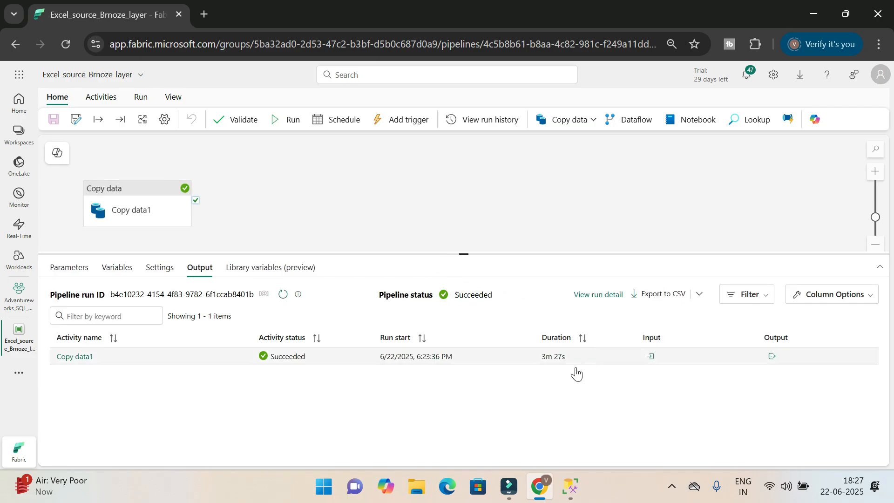
drag(252, 332, 222, 354)
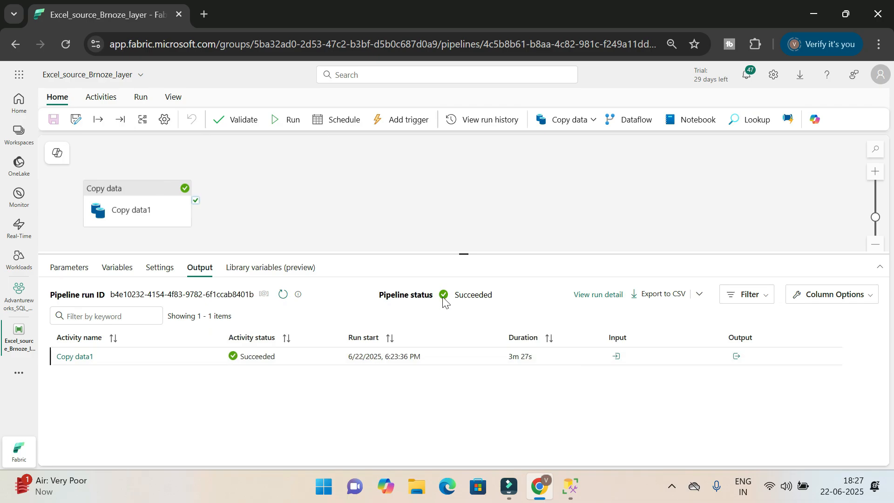
mouse_move(102, 192)
drag(102, 192, 498, 209)
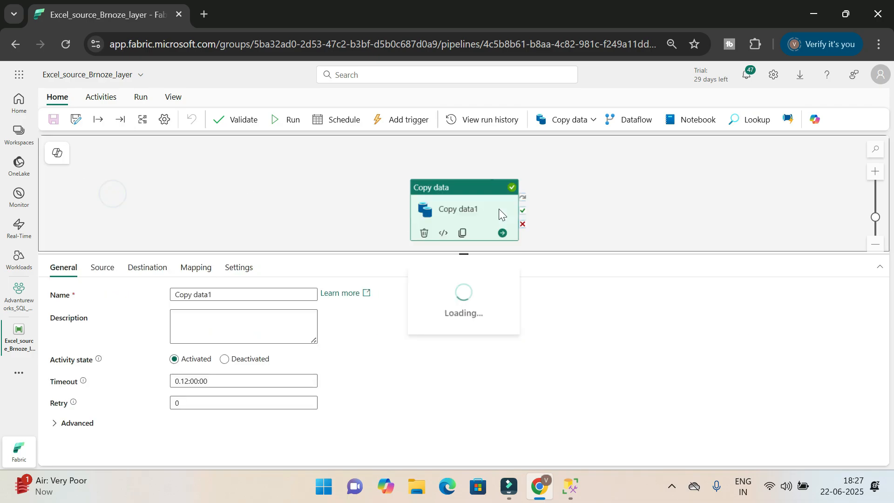
click(252, 217)
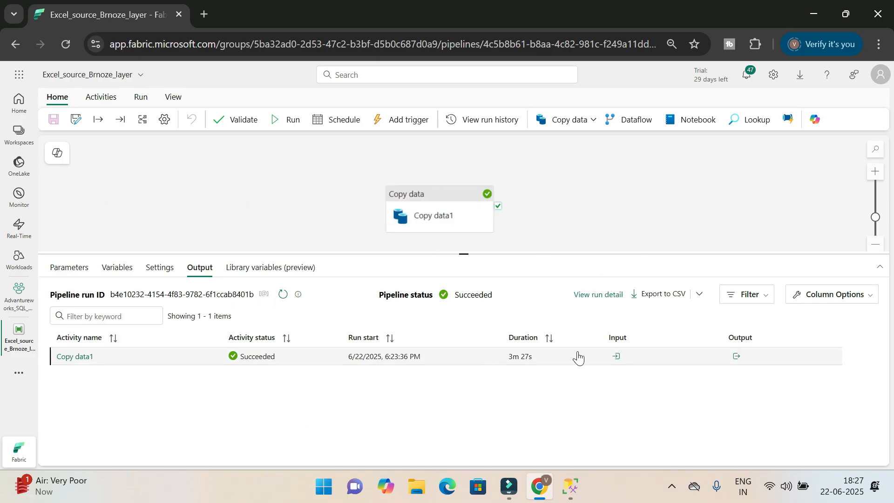
click(736, 357)
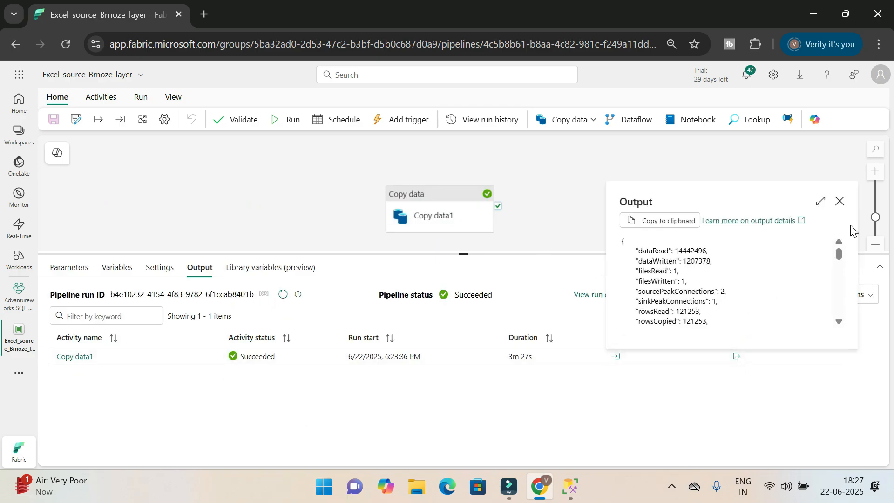
click(840, 201)
click(571, 486)
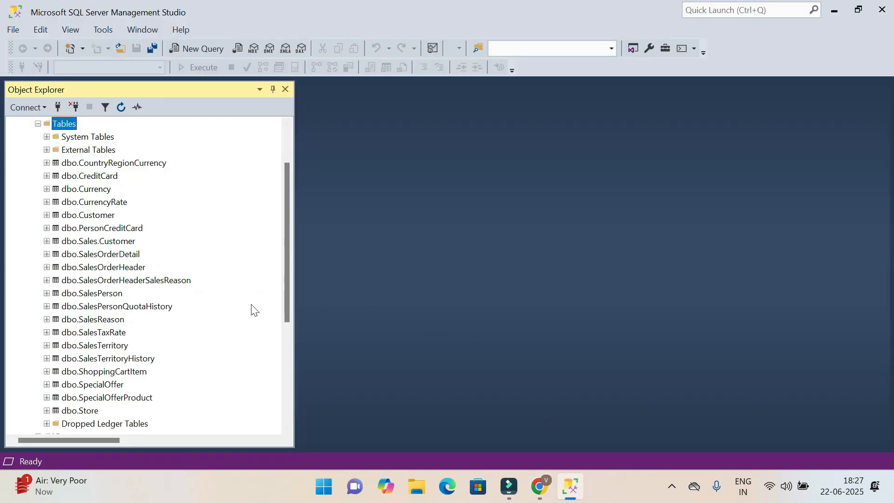
Step: Refresh Object Explorer and locate the new dbo.SalesOrder_data_excel table under bronze_layer
scroll(136, 241, up, 1)
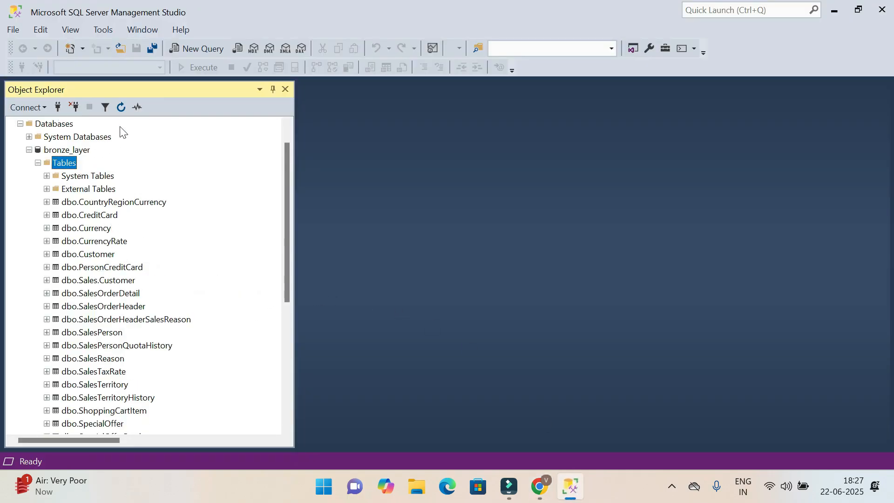
click(121, 106)
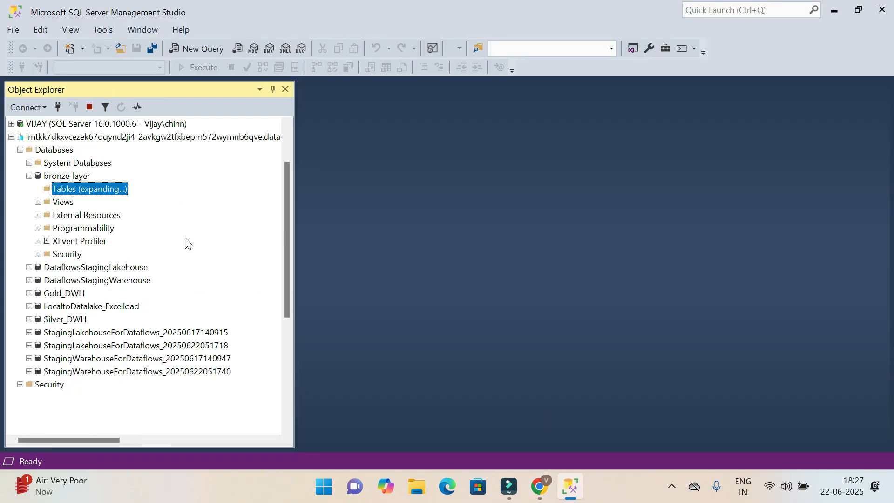
scroll(177, 197, down, 1)
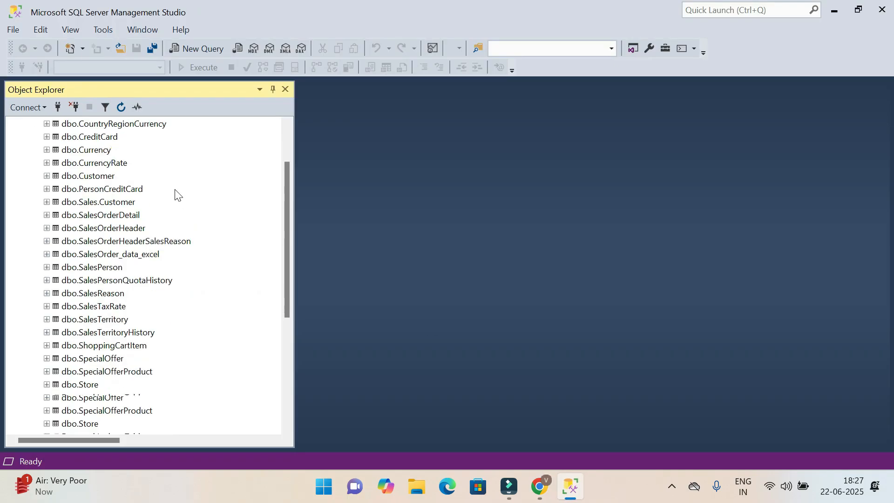
click(148, 255)
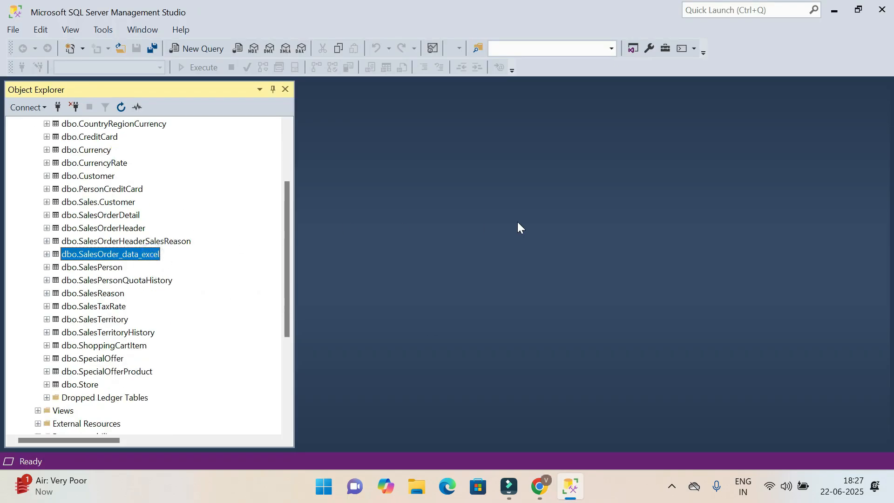
scroll(182, 256, up, 2)
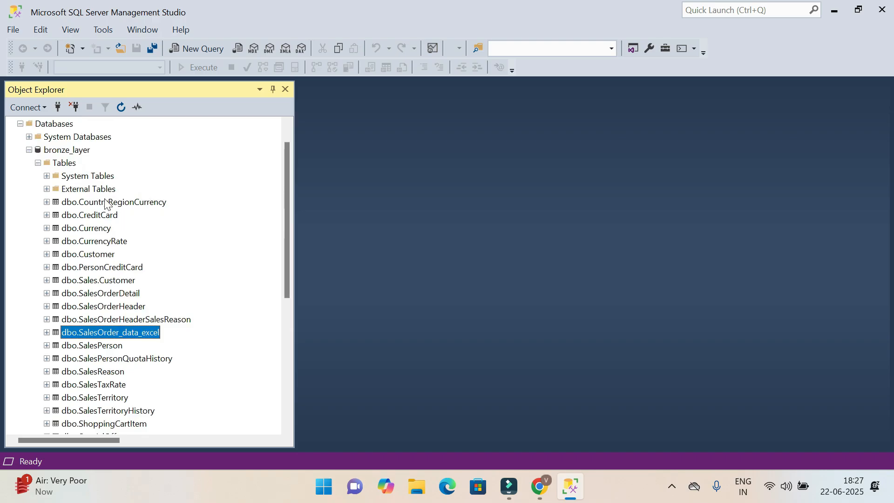
scroll(125, 230, down, 1)
Step: Point Copy data1's destination at a new table named Customer_data_excel
click(833, 10)
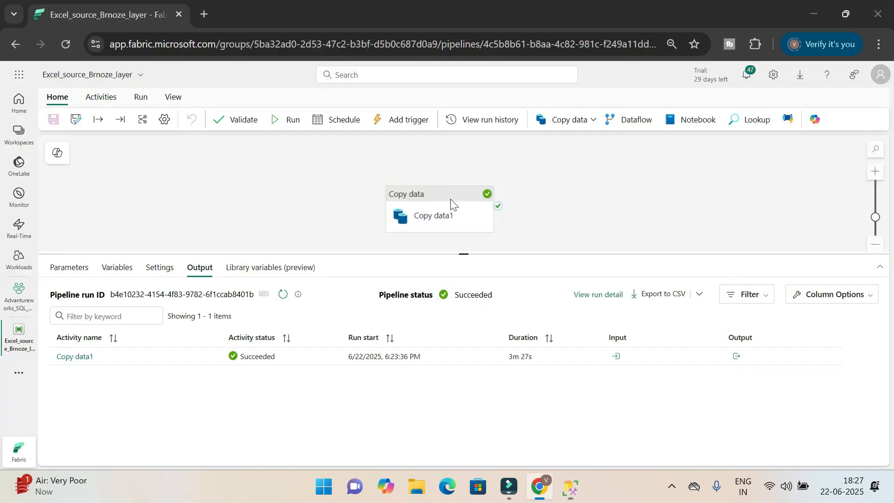
click(430, 216)
click(102, 267)
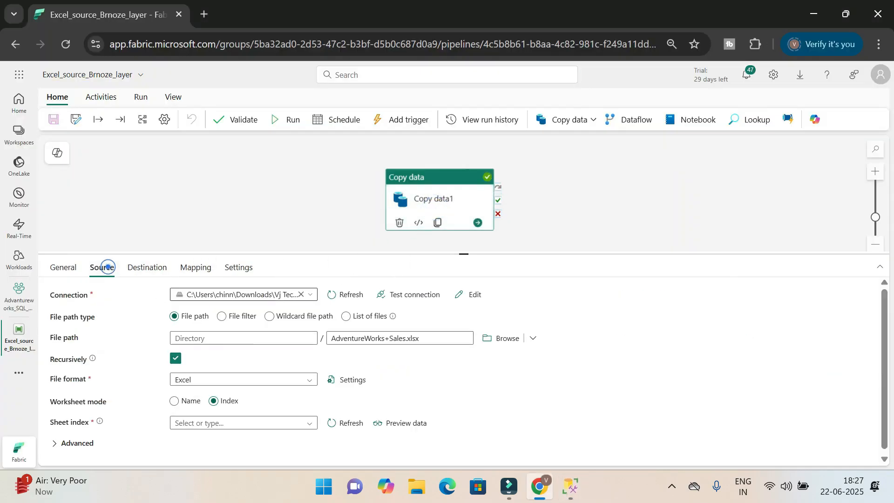
scroll(373, 403, down, 1)
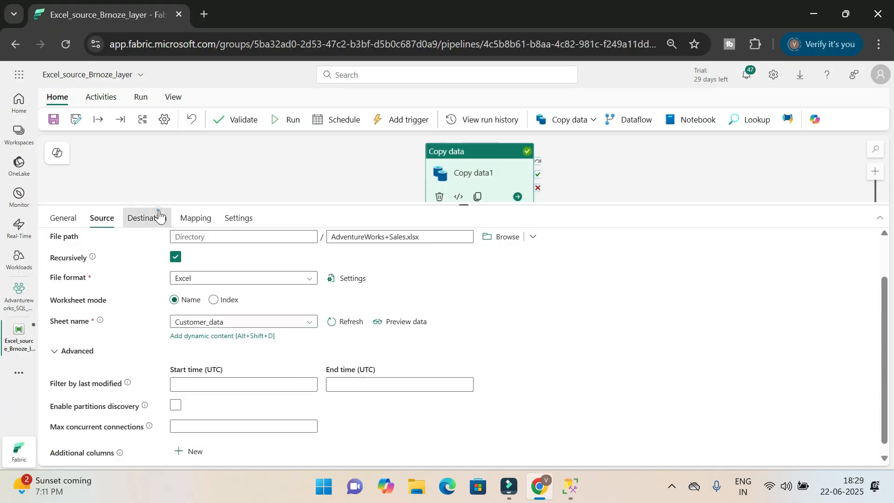
click(146, 217)
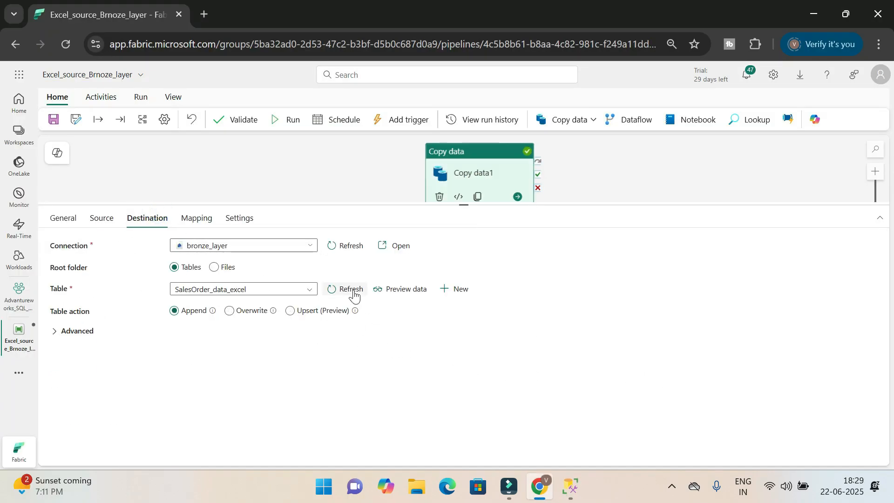
click(457, 288)
key(ctrl+v)
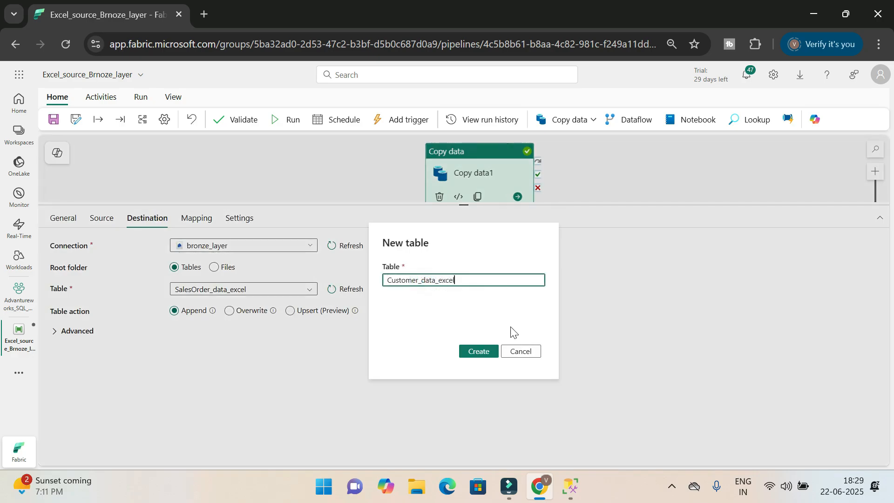
click(488, 353)
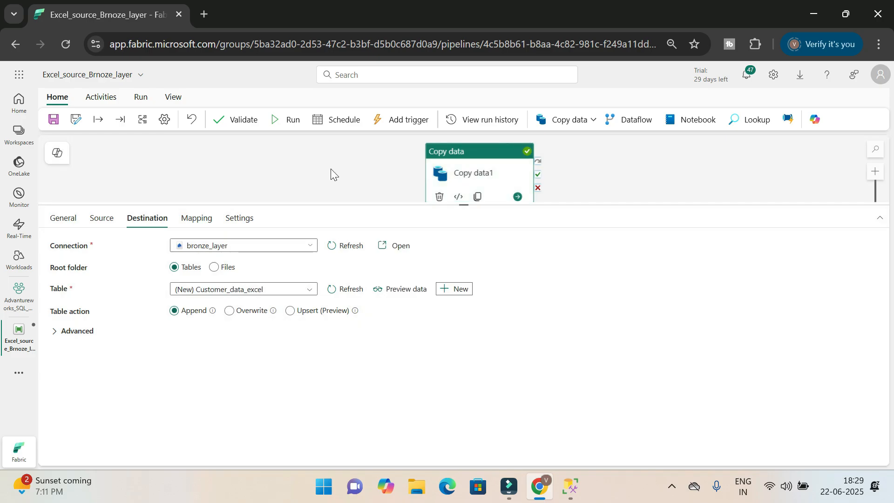
Step: Save the changes and run the pipeline again
drag(468, 212, 466, 236)
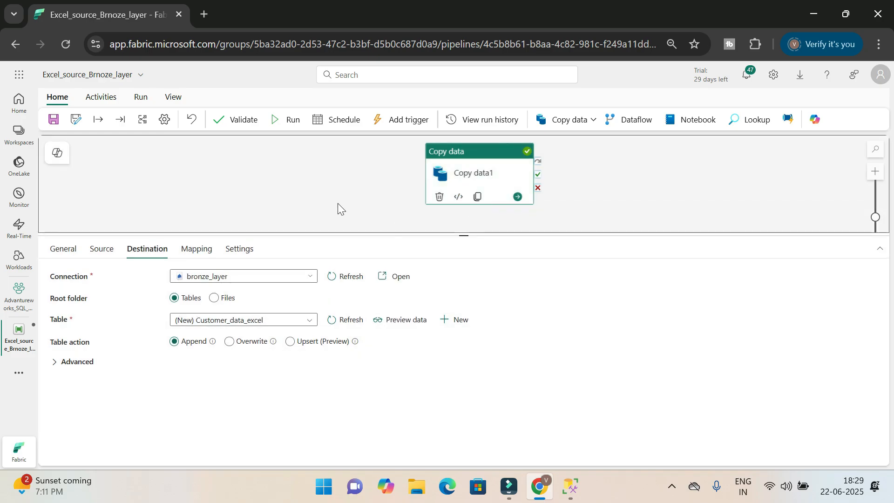
click(337, 203)
click(139, 96)
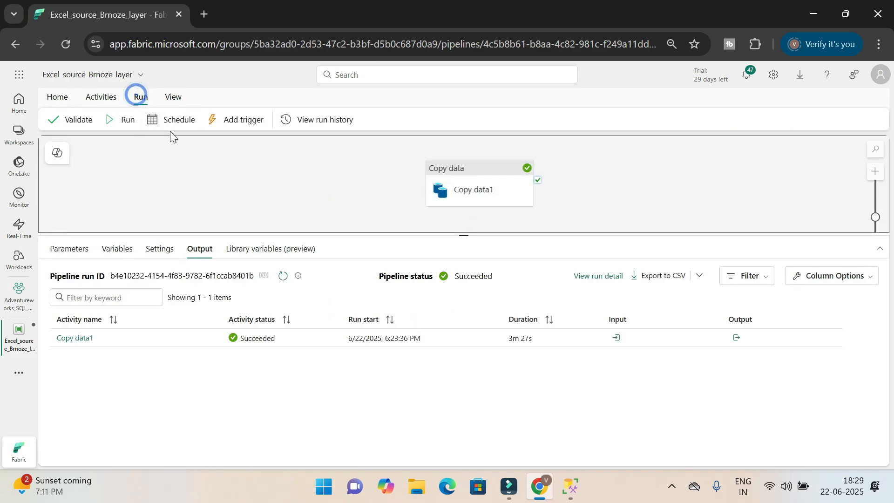
click(124, 119)
click(425, 306)
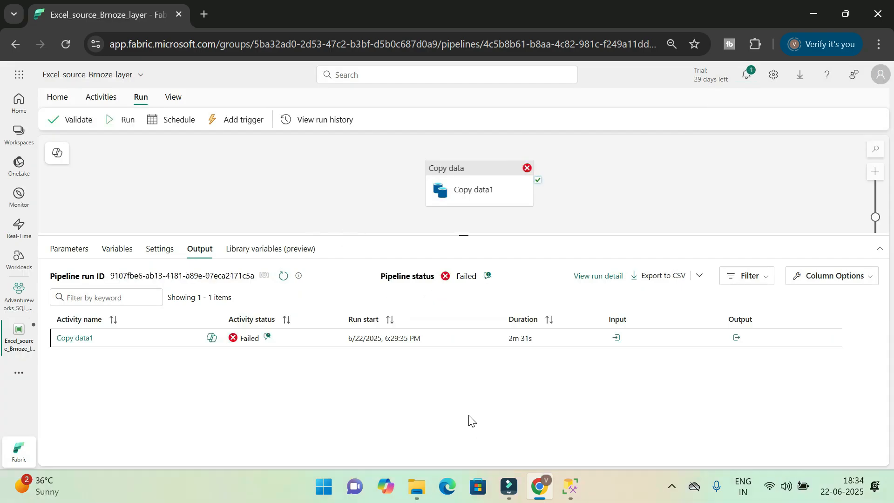
Step: Open the failed run's error details full width, showing the invalid Customer ID column name
click(267, 337)
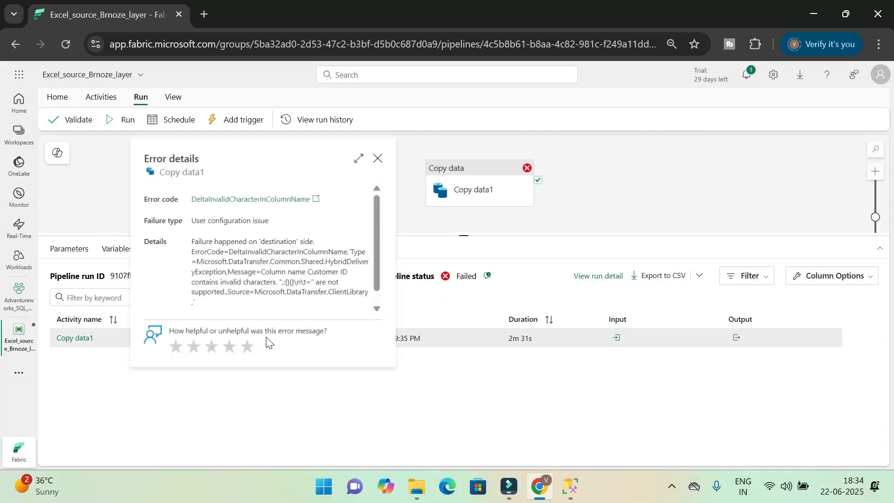
drag(376, 217, 380, 278)
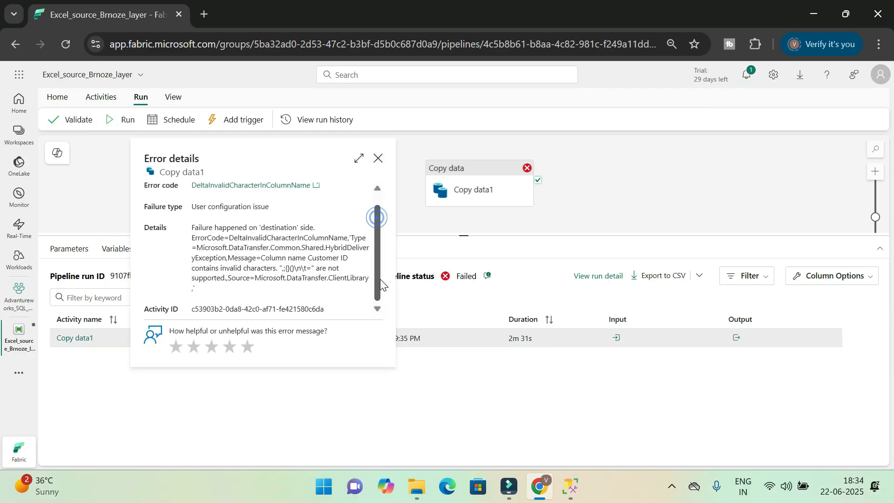
click(357, 158)
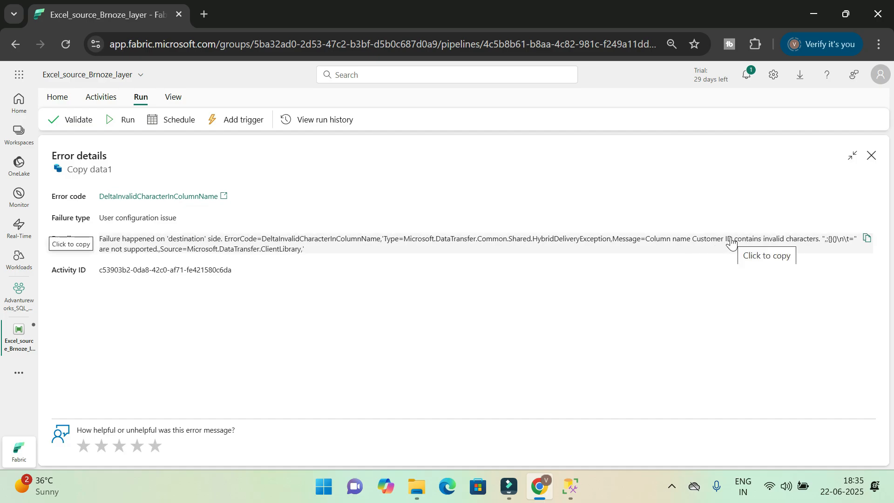
Step: Close the error details and confirm Copy data1's Excel format keeps First row as header
click(874, 158)
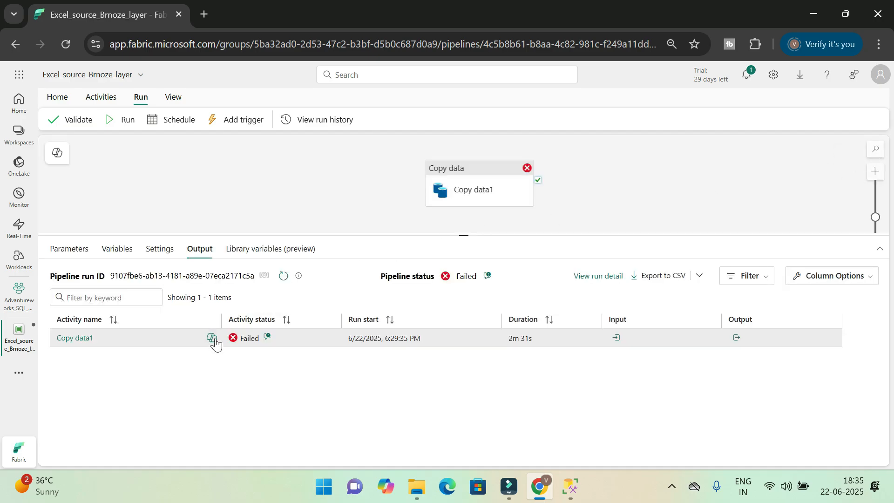
click(476, 191)
click(98, 247)
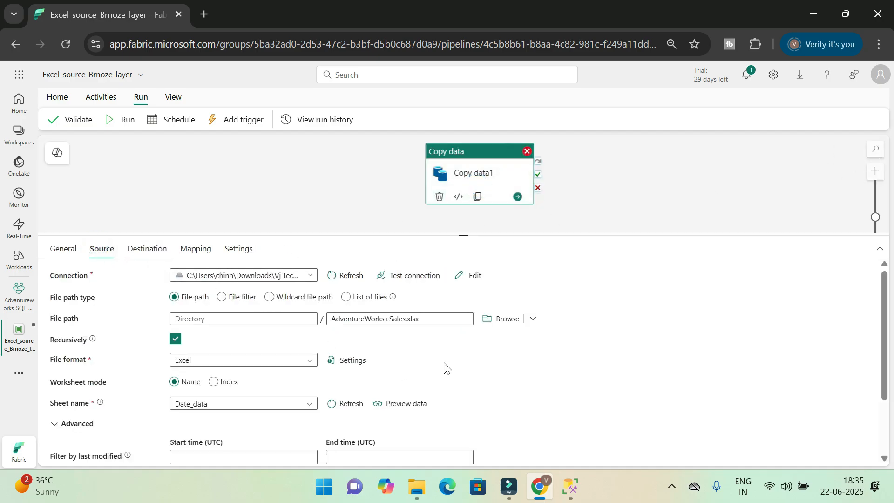
scroll(446, 368, down, 2)
scroll(355, 345, up, 2)
click(354, 348)
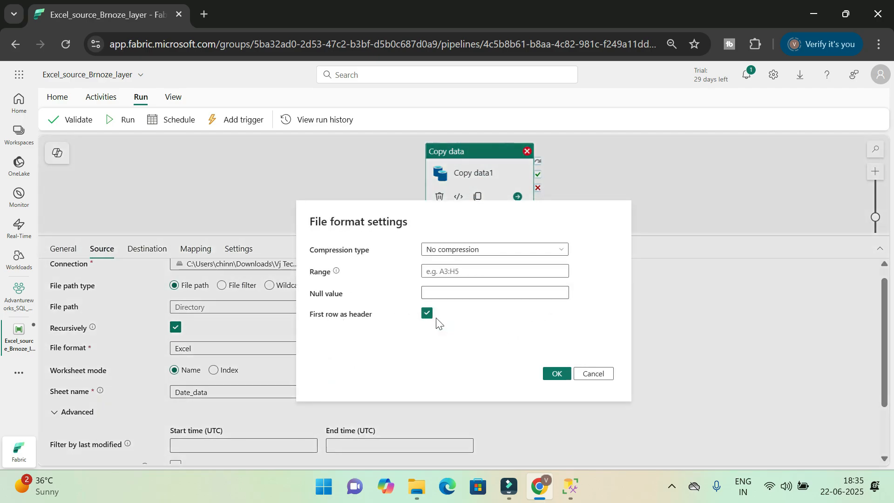
click(555, 373)
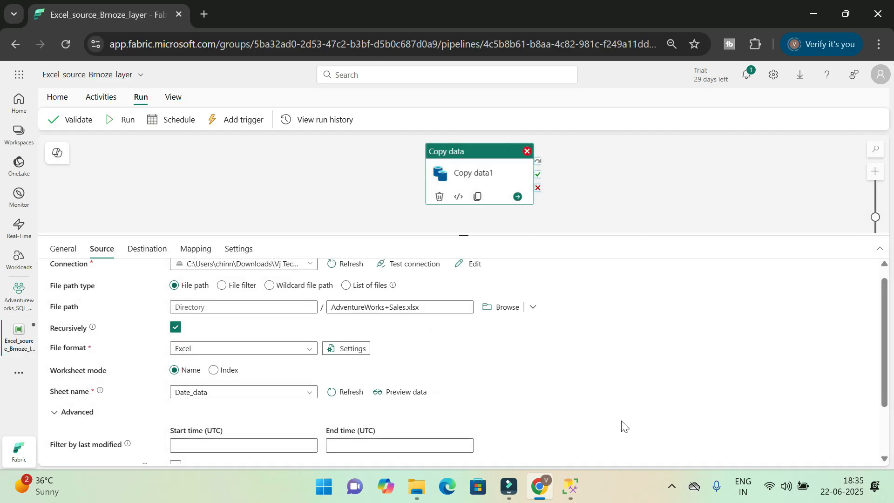
Step: Recheck the destination table and file format settings, then return to the failed run view
scroll(576, 357, up, 1)
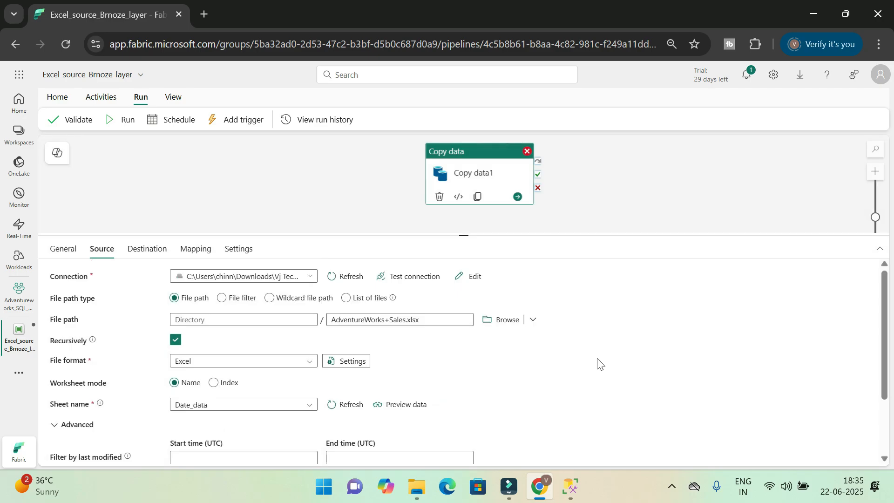
click(154, 249)
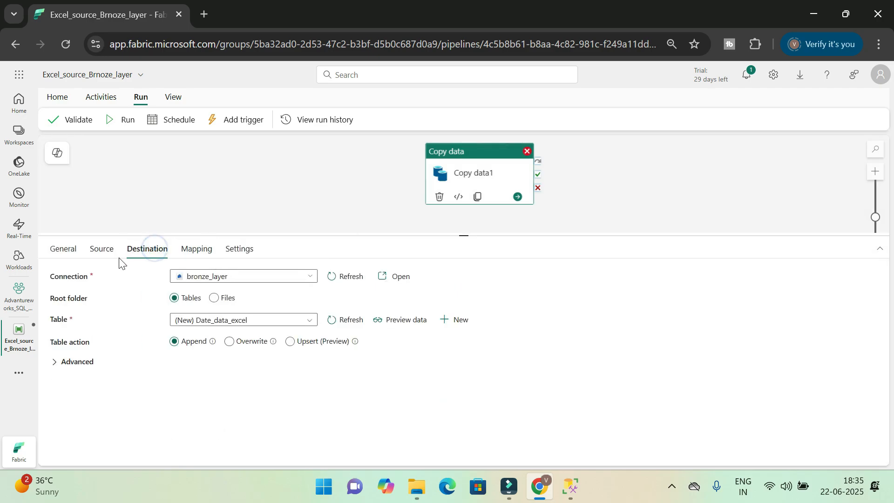
click(104, 249)
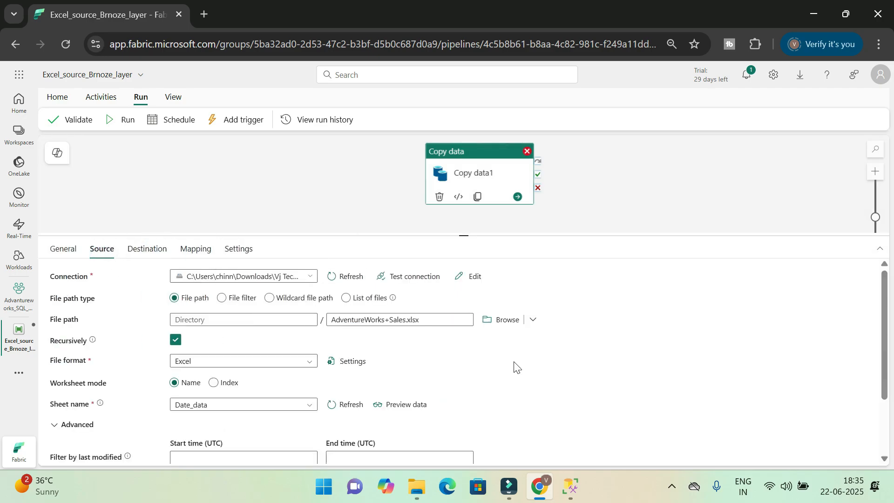
click(362, 364)
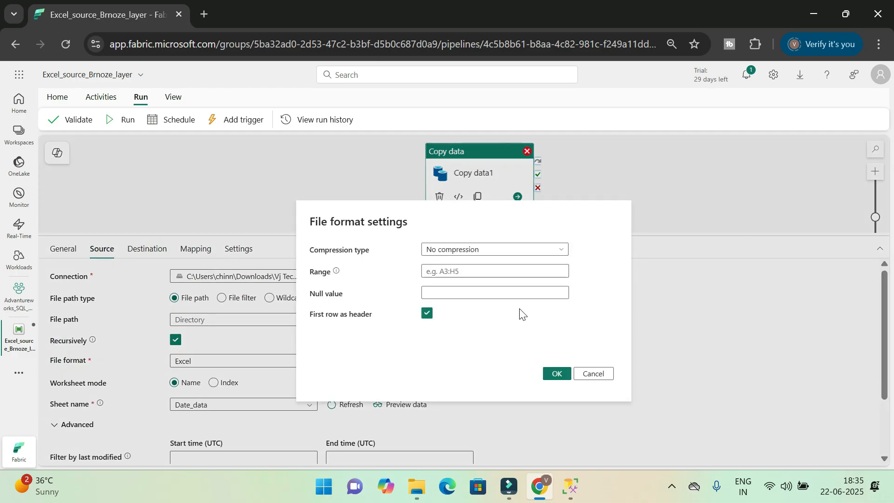
click(560, 376)
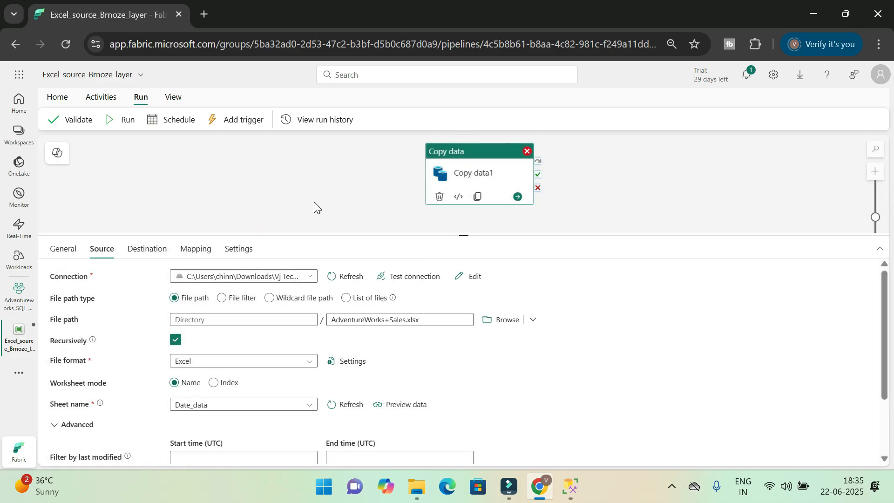
click(346, 200)
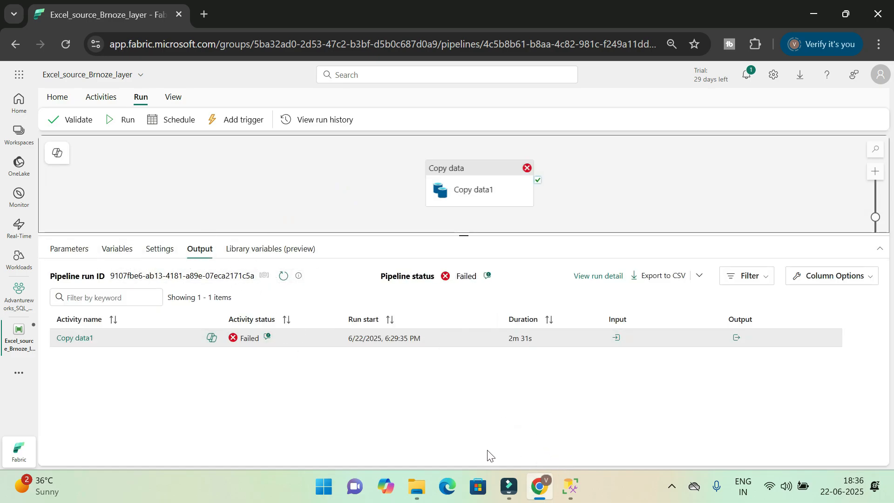
Step: Glance at the source folder, then review Copy data1's source settings in Fabric
mouse_move(412, 497)
click(425, 422)
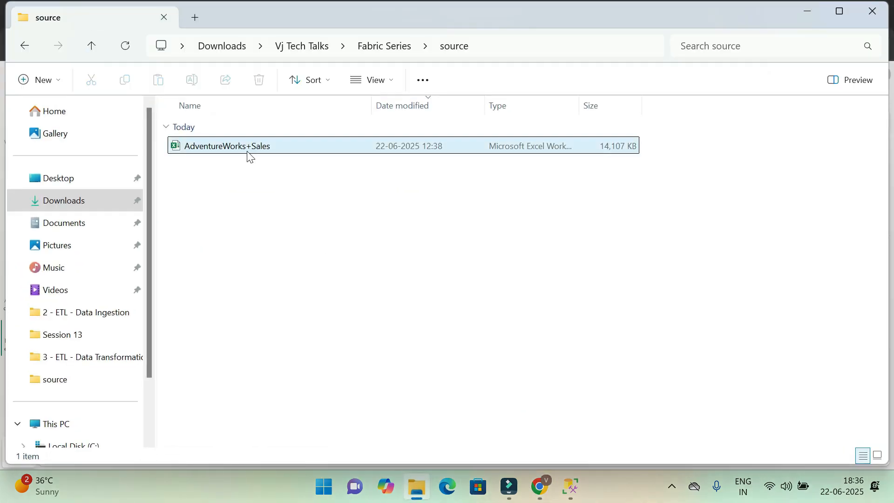
click(807, 10)
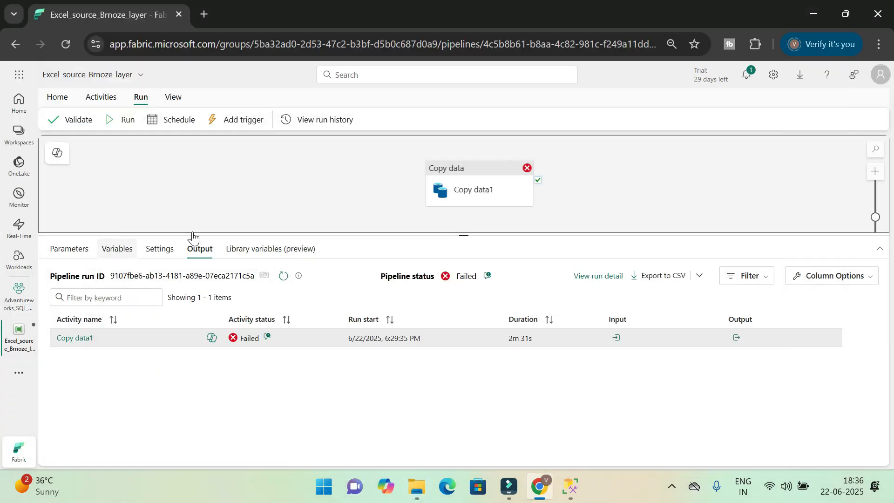
click(458, 183)
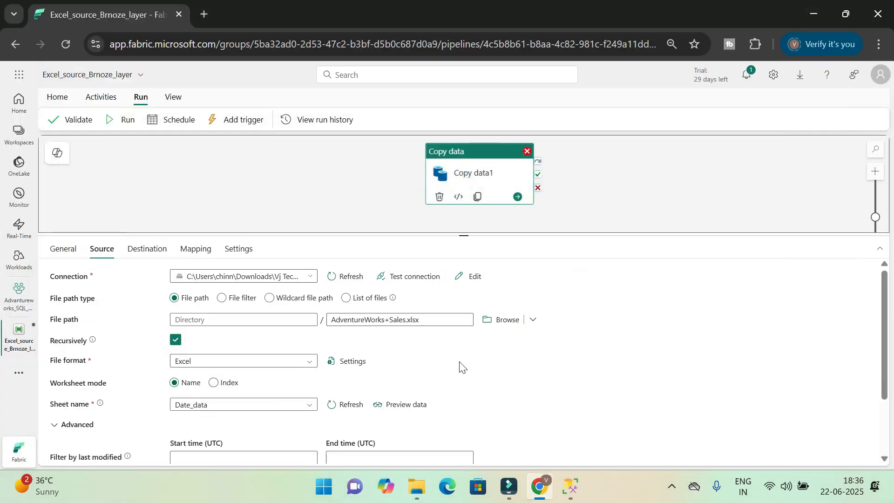
scroll(484, 352, down, 1)
scroll(482, 354, down, 3)
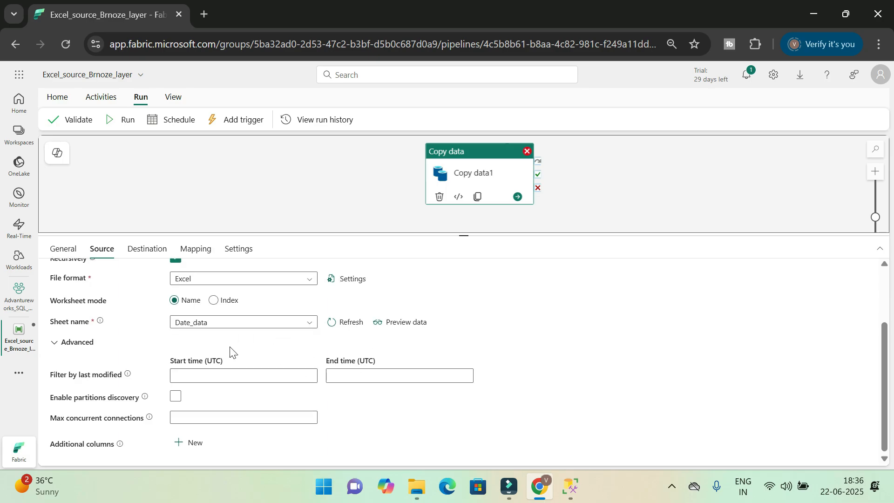
scroll(211, 341, up, 3)
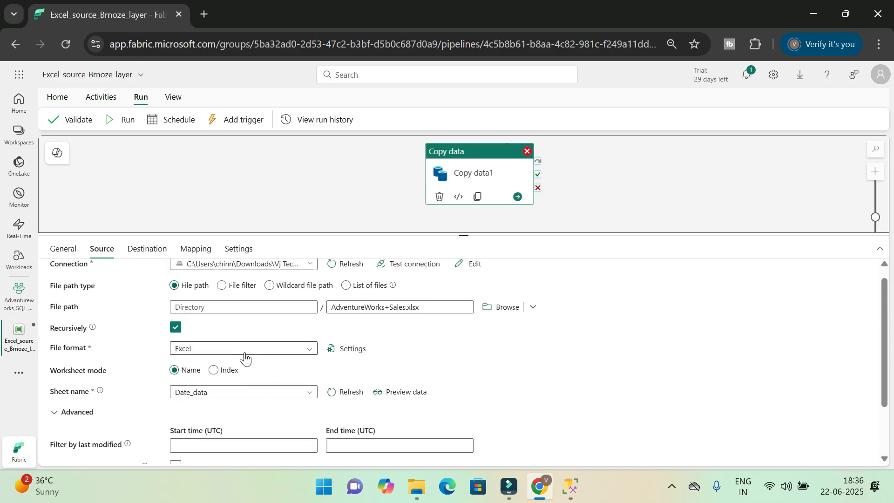
scroll(246, 357, down, 3)
scroll(225, 367, up, 4)
Step: Confirm the failed run's input sheetName is Customer_data, then close the input details
click(266, 226)
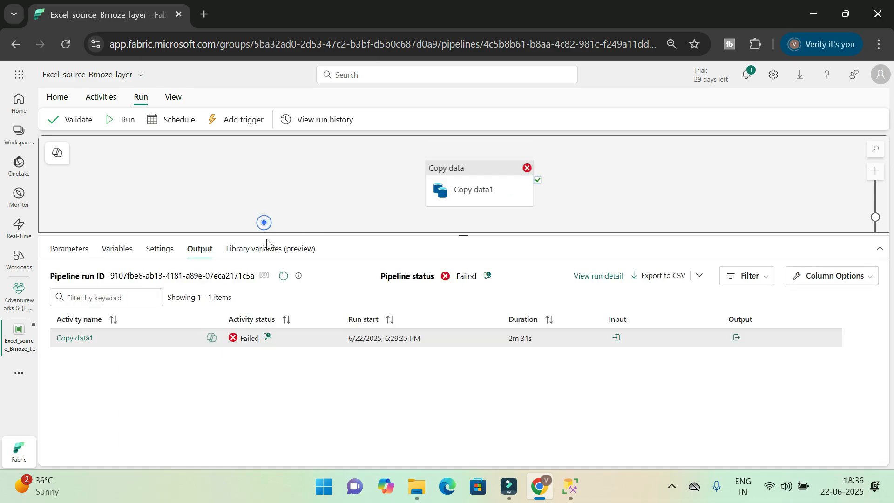
click(616, 339)
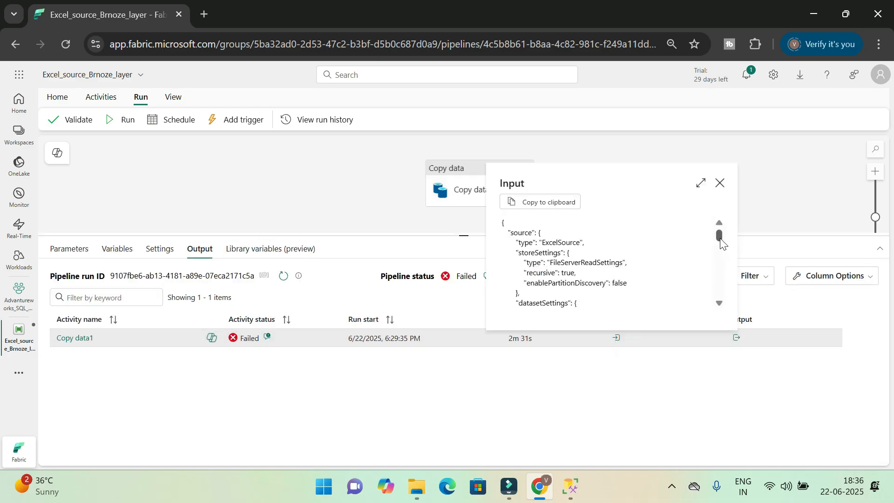
mouse_move(719, 235)
mouse_down()
mouse_move(720, 254)
mouse_move(720, 245)
mouse_up()
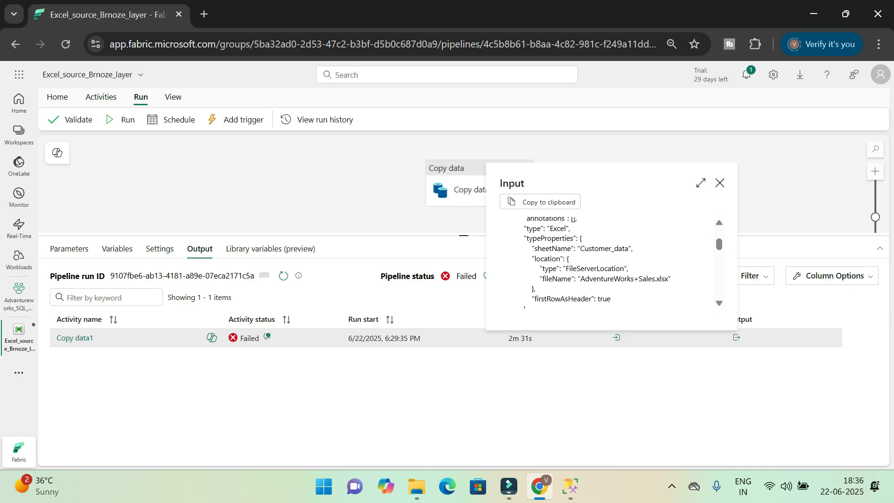
double_click(580, 249)
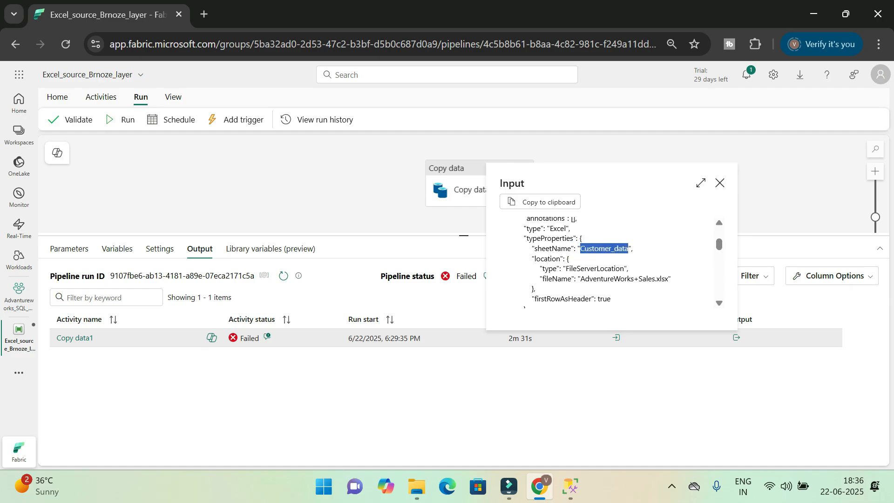
click(720, 183)
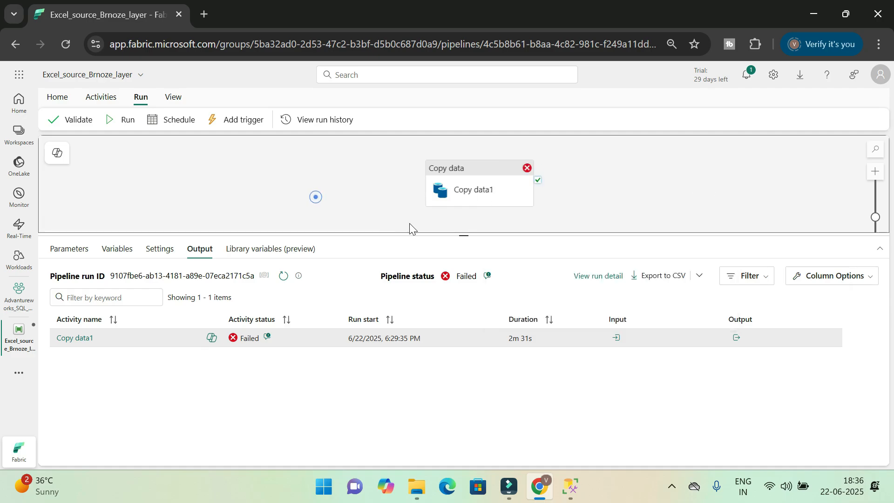
click(416, 487)
Step: Open AdventureWorks+Sales.xlsx and rename the Customer ID header to CustomerID
double_click(245, 145)
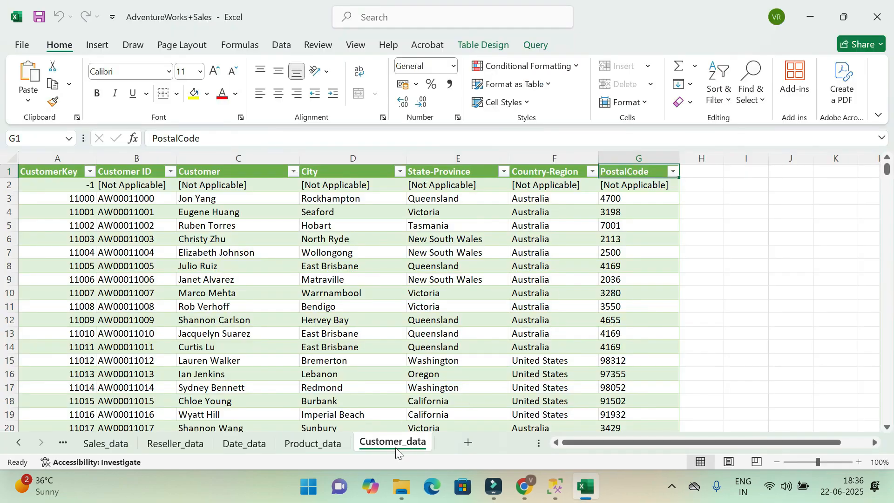
click(41, 177)
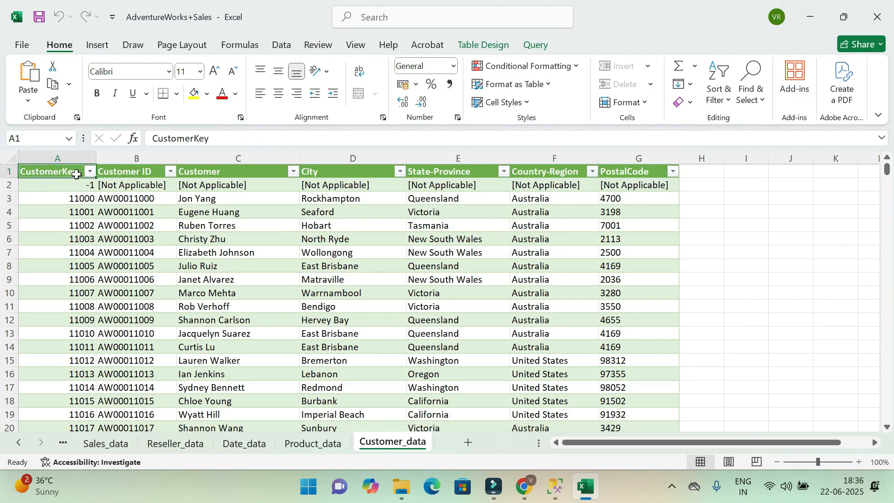
double_click(120, 172)
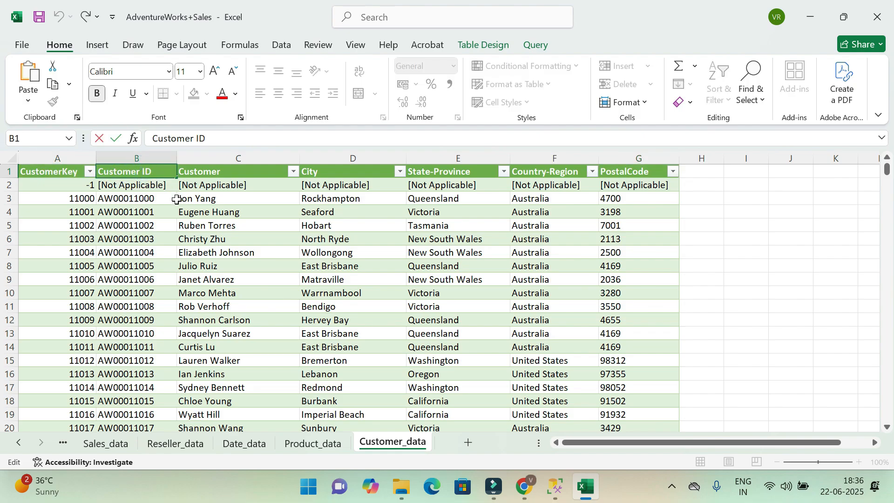
key(BackSpace)
click(130, 189)
click(140, 171)
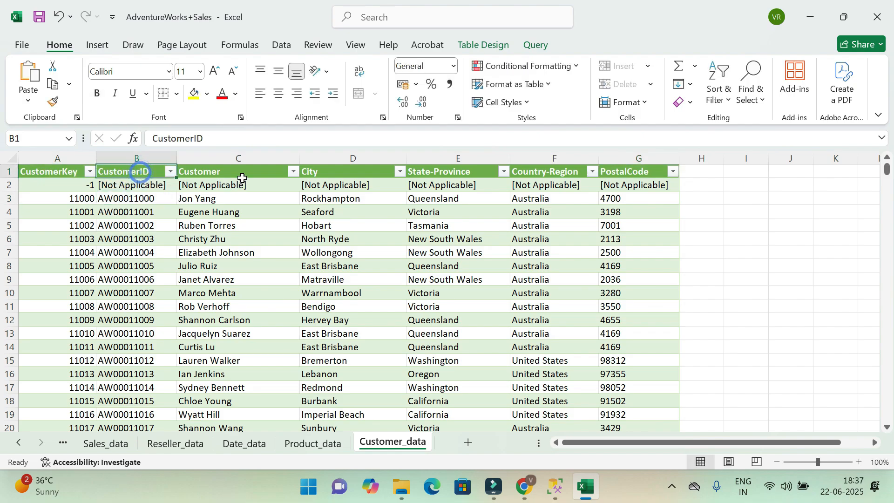
Step: Check the remaining Customer_data headers for spaces, then save and close the workbook
click(240, 174)
click(326, 174)
click(447, 171)
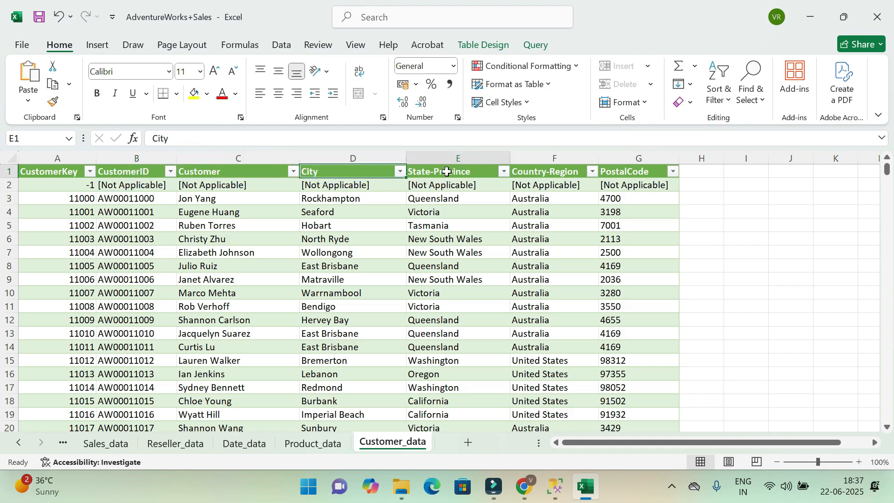
click(570, 174)
key(Right)
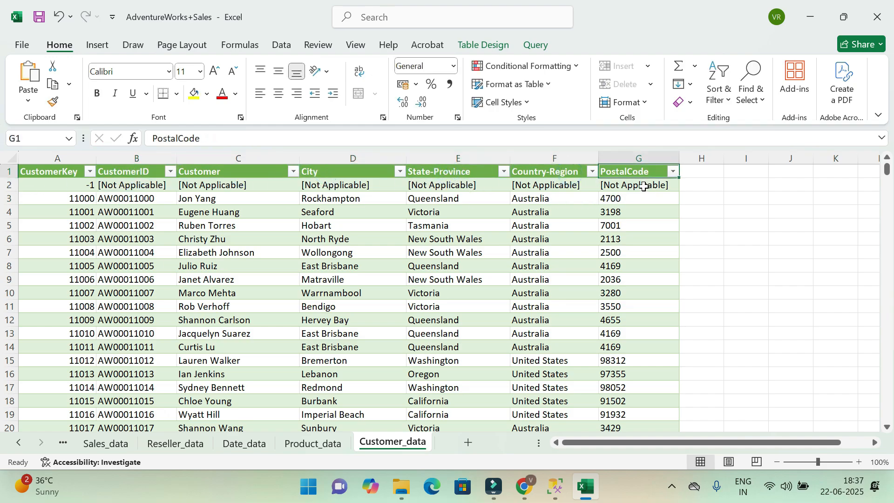
key(ctrl+s)
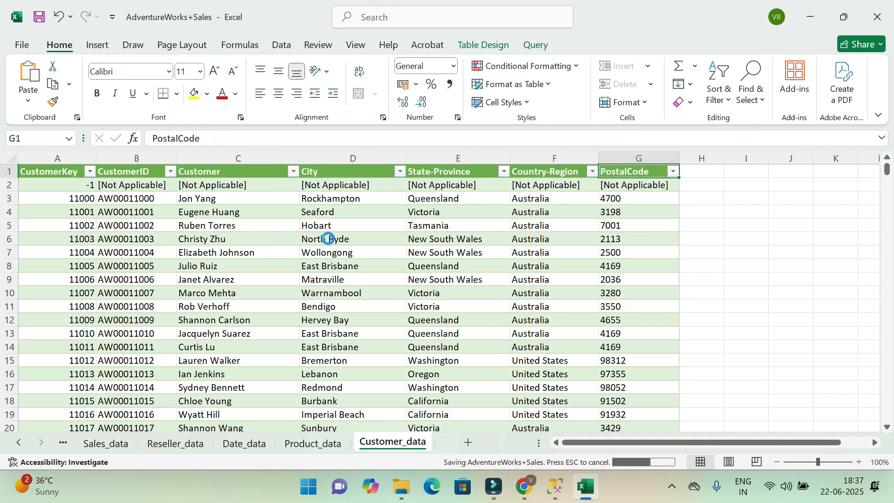
click(880, 18)
Step: Set Copy data1's source sheet to Customer_data
mouse_move(538, 491)
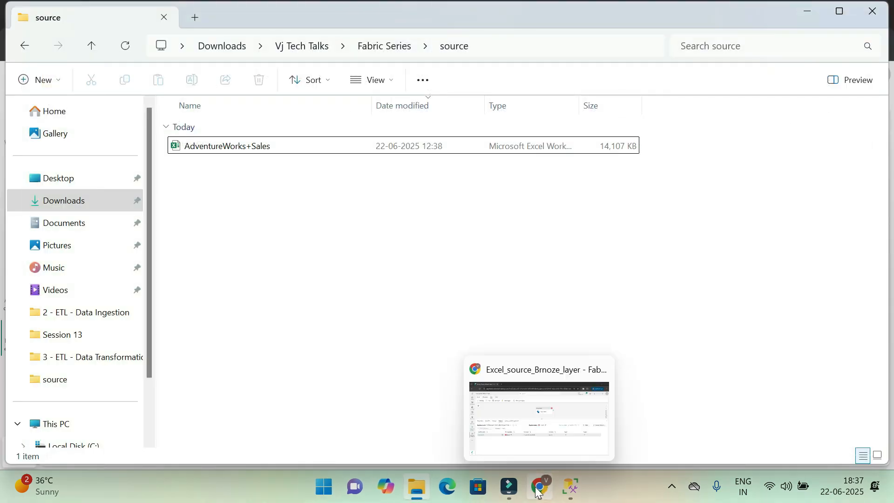
click(536, 421)
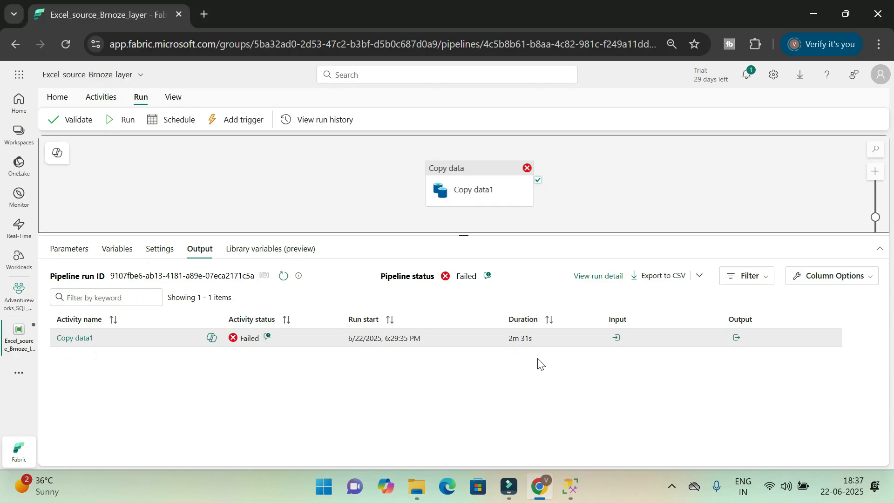
click(469, 198)
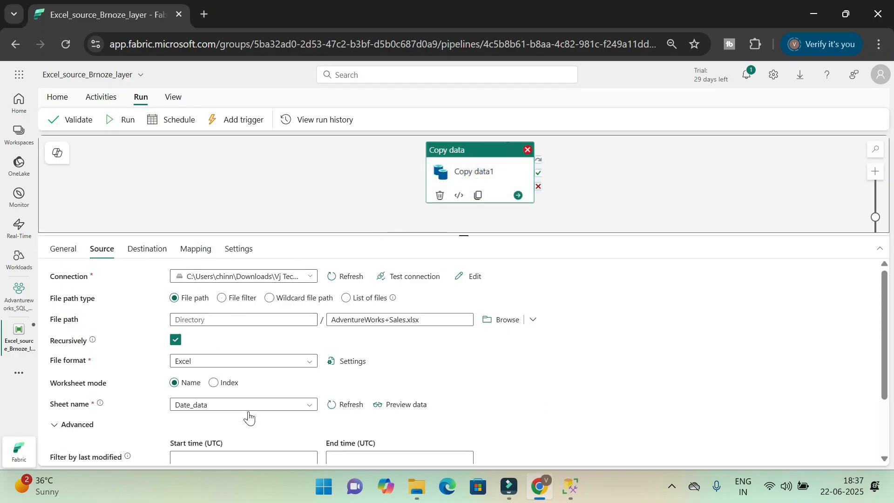
click(309, 405)
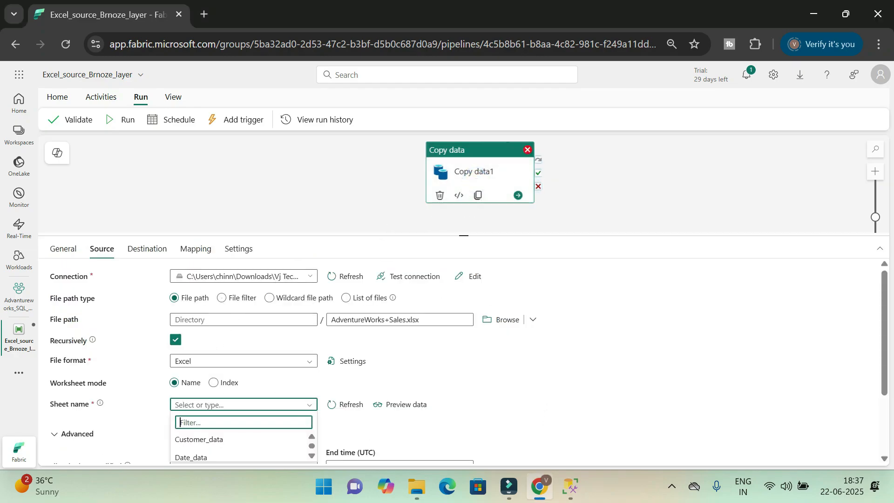
click(232, 440)
Step: Clear the Date_data_excel destination table and browse the existing destination tables
click(144, 250)
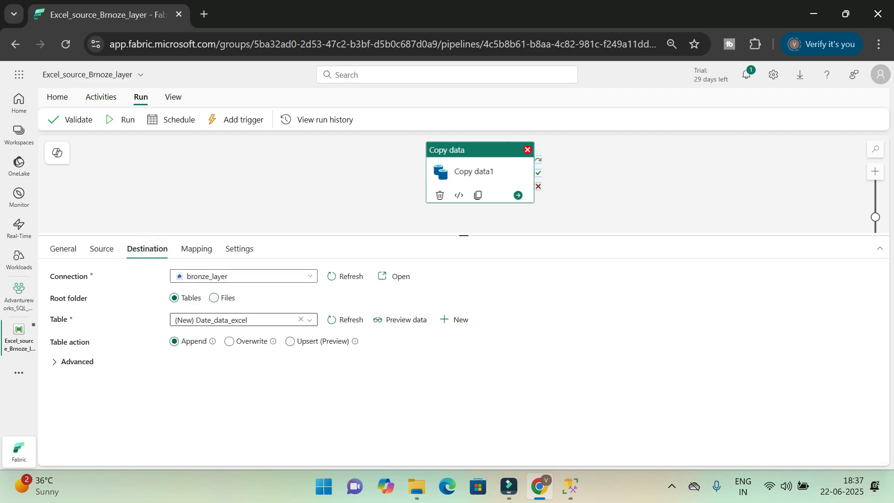
click(301, 320)
click(311, 320)
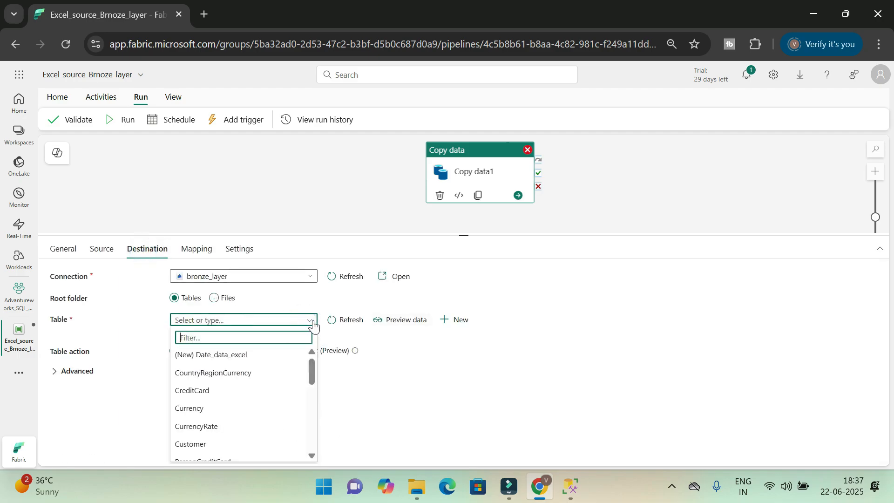
scroll(284, 375, down, 2)
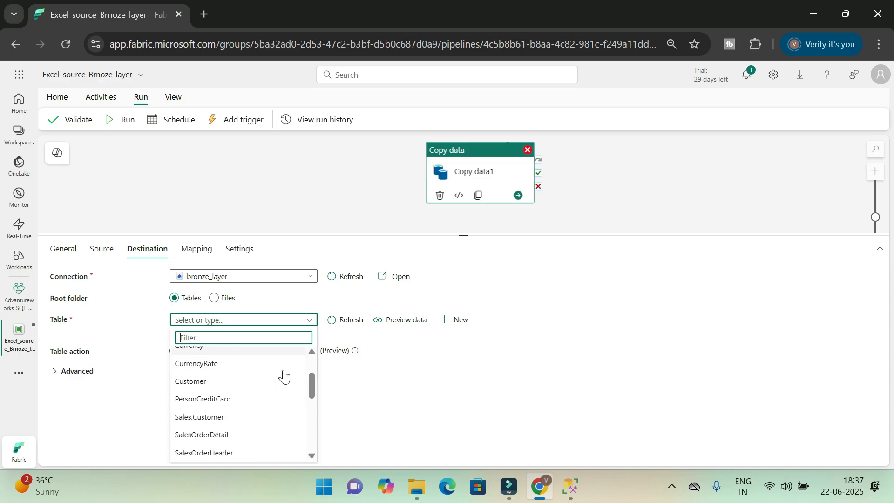
scroll(285, 410, down, 8)
scroll(307, 393, up, 10)
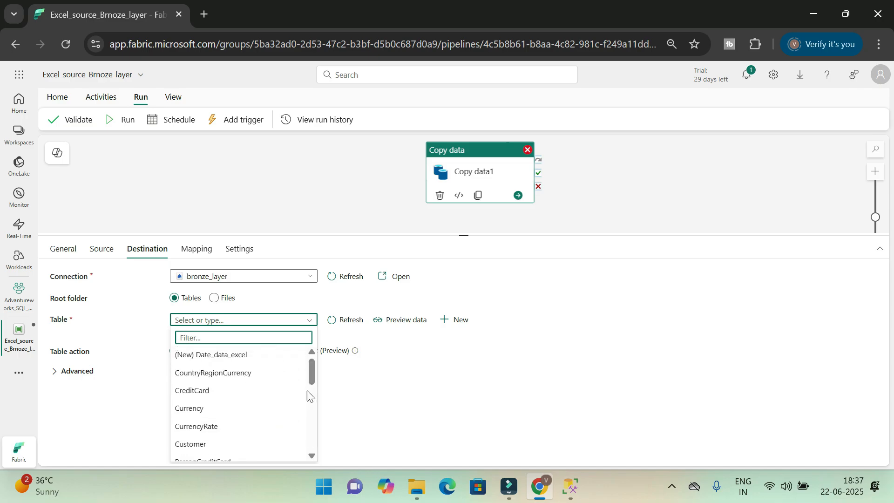
Step: Create a new Customer_data_excel destination table from the sheet name and run the pipeline
click(425, 382)
click(102, 249)
drag(226, 405, 161, 409)
key(ctrl+c)
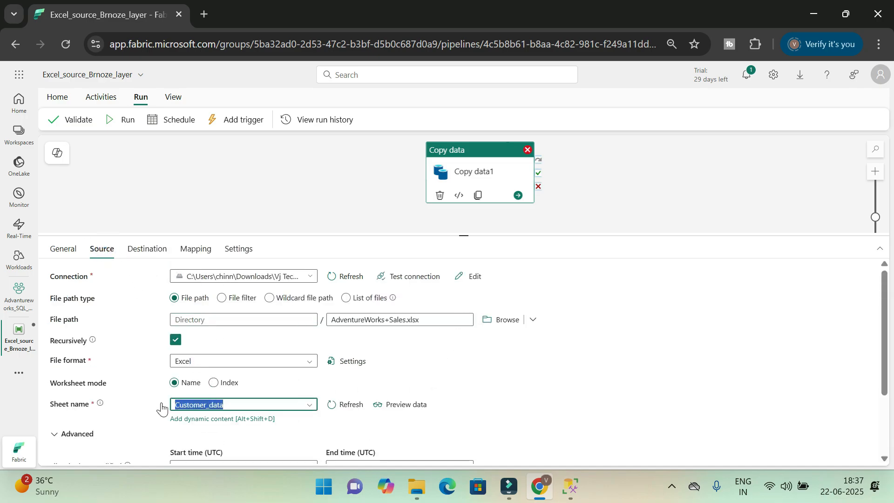
click(147, 249)
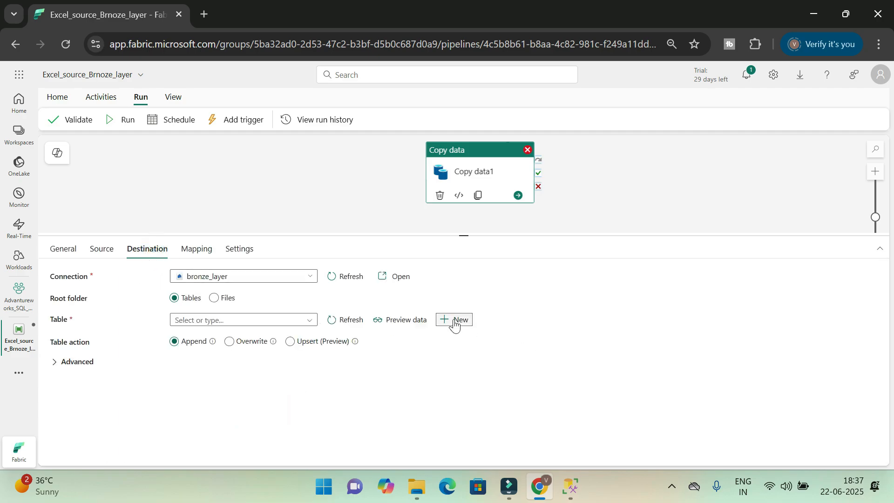
click(455, 321)
key(ctrl+v)
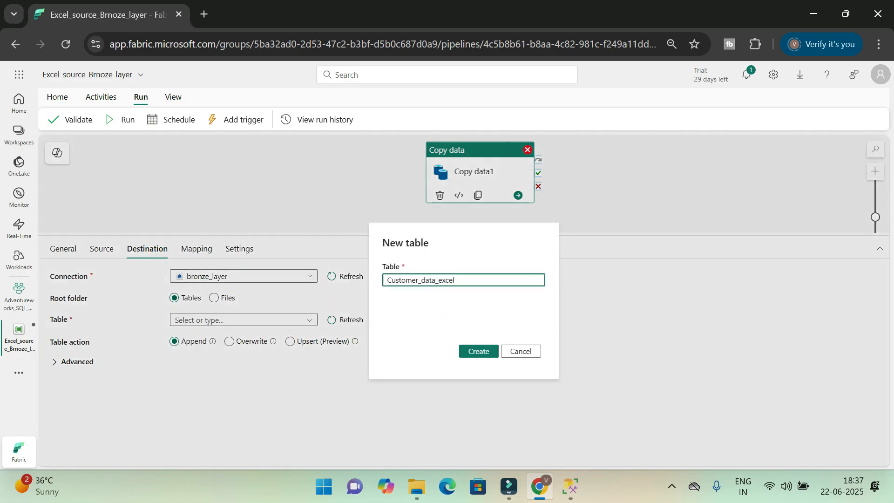
click(485, 353)
click(255, 185)
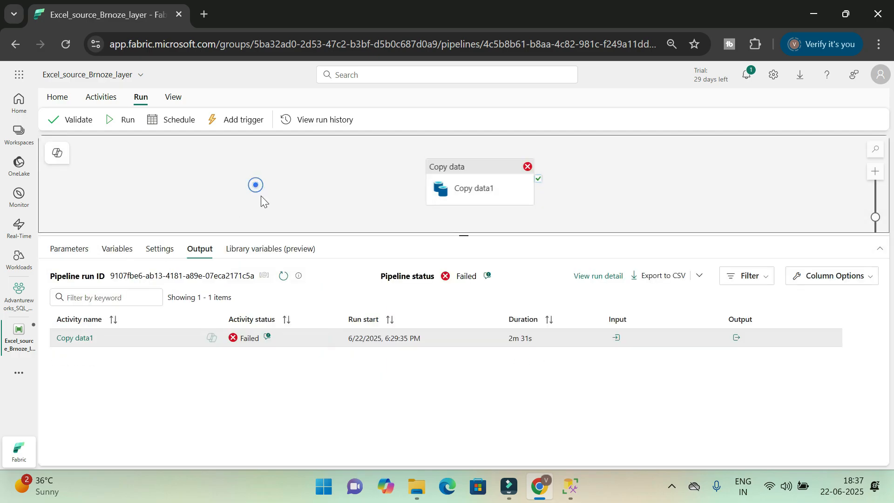
click(127, 123)
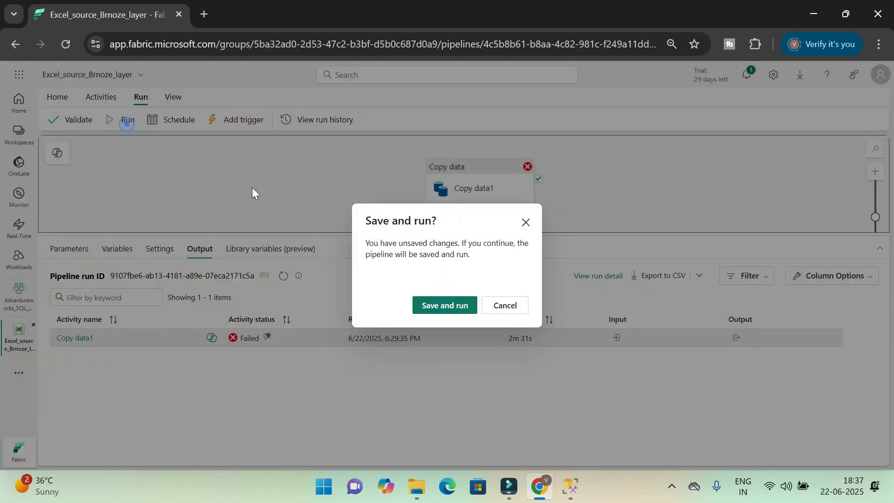
Step: Save and rerun the pipeline; Copy data1 succeeds in loading Customer_data into Customer_data_excel
click(429, 309)
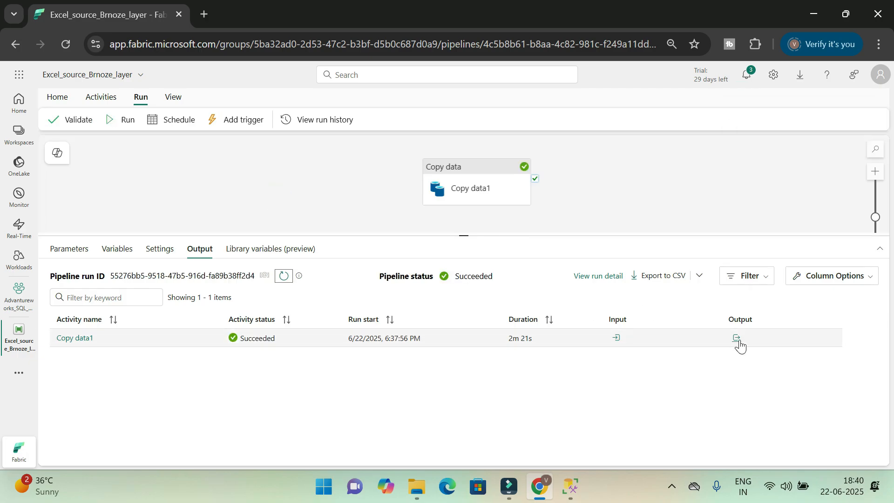
click(475, 189)
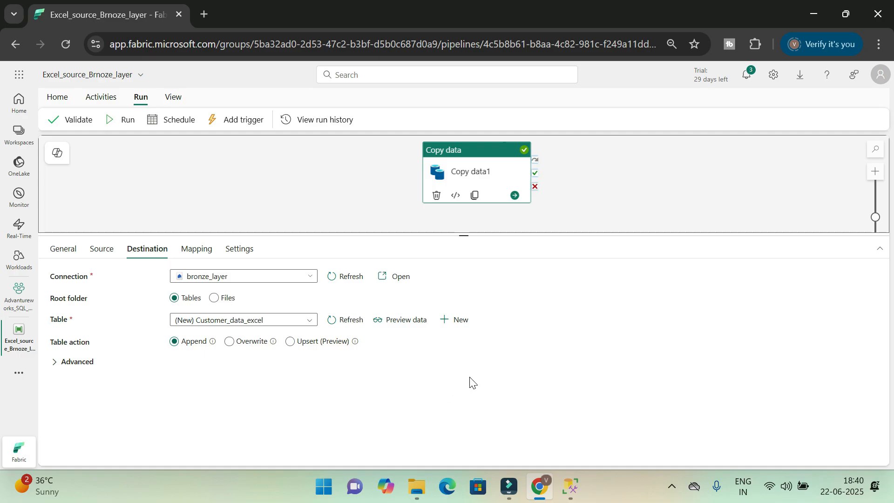
click(103, 249)
click(253, 199)
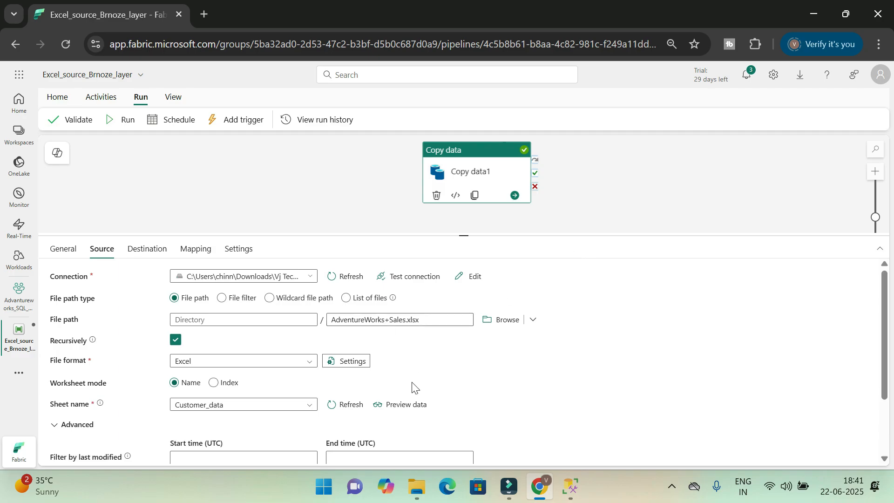
click(309, 208)
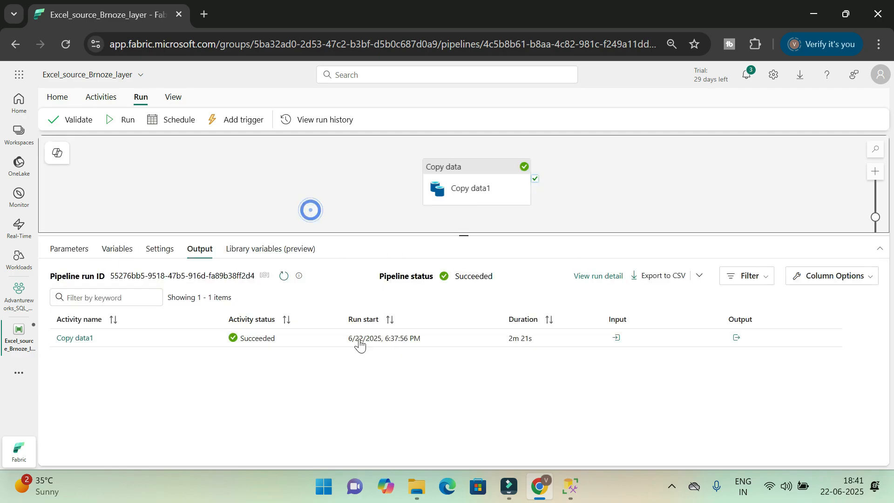
Step: Review the Copy data1 source settings and the workbook's Sheet name list
click(476, 189)
scroll(457, 391, down, 2)
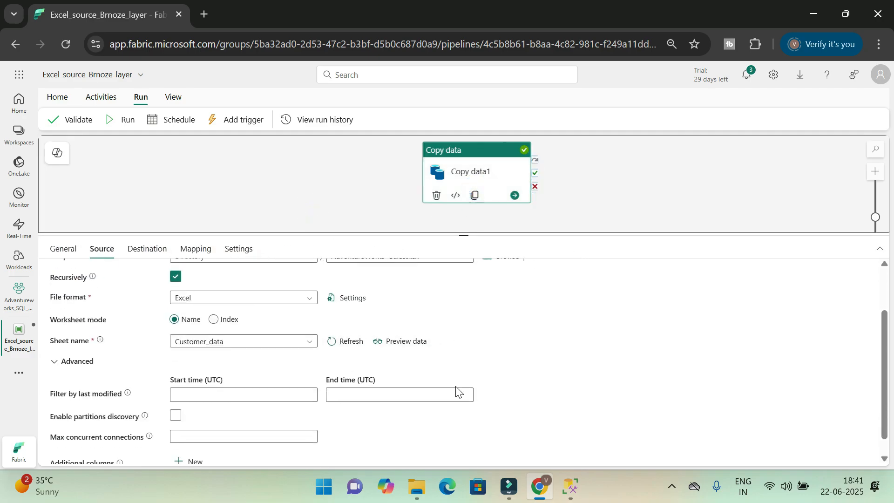
click(310, 336)
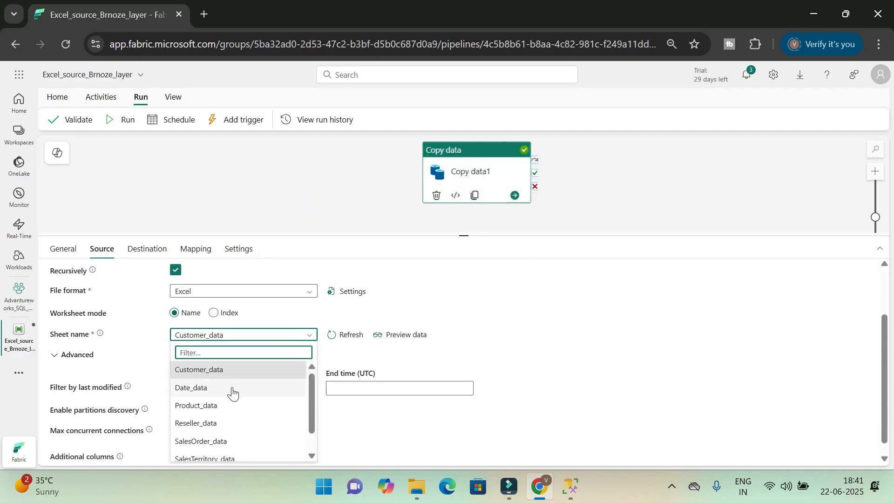
scroll(242, 391, down, 1)
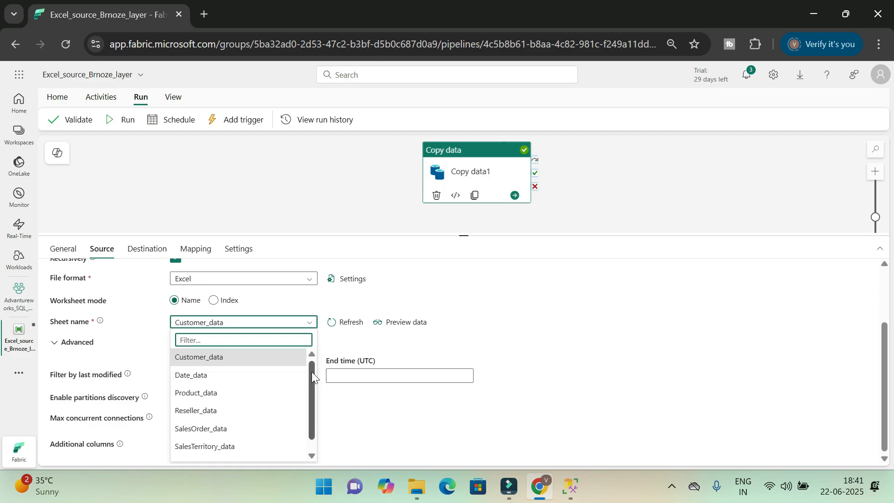
drag(313, 377, 312, 407)
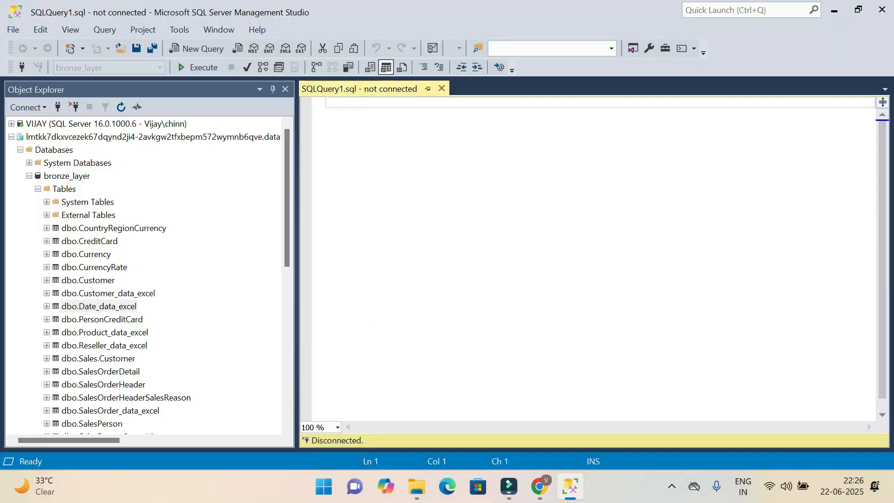
Step: Expand the bronze_layer database in Object Explorer to reach its tables
click(73, 176)
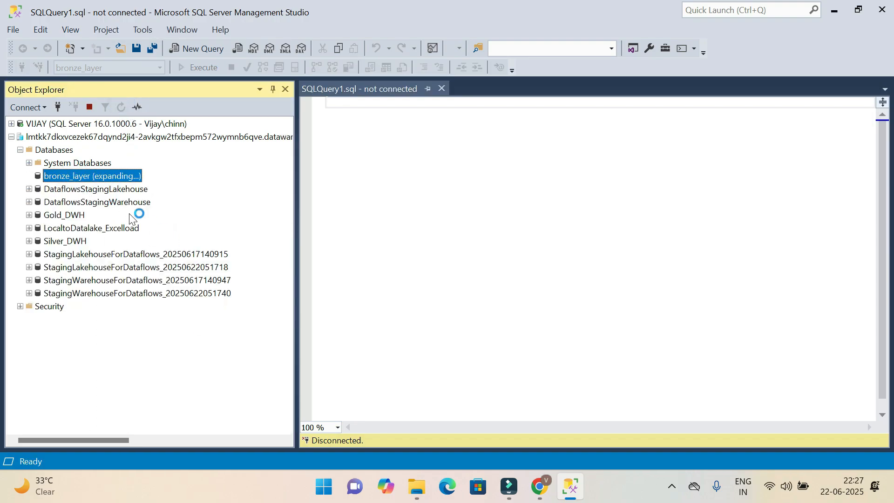
click(38, 188)
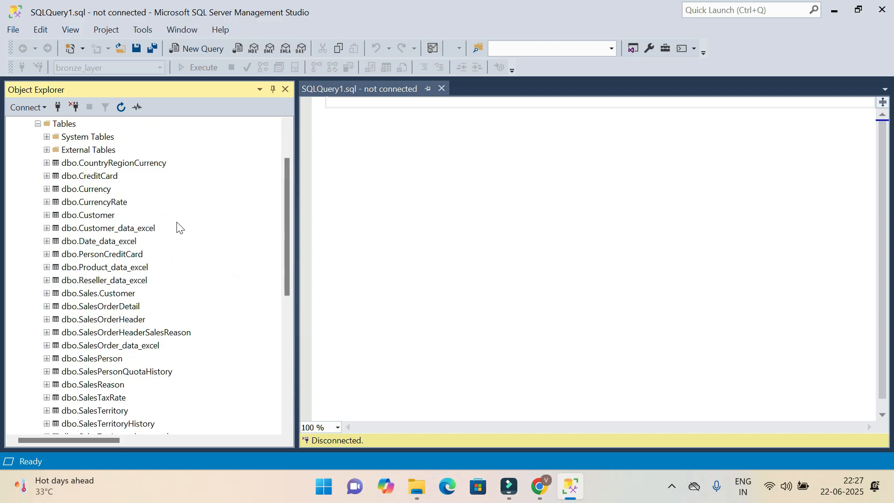
scroll(180, 228, down, 1)
scroll(193, 211, up, 1)
Step: Review the Customer, Date, Product, Reseller, SalesOrder and Sales _data_excel tables
click(142, 229)
click(123, 241)
click(133, 268)
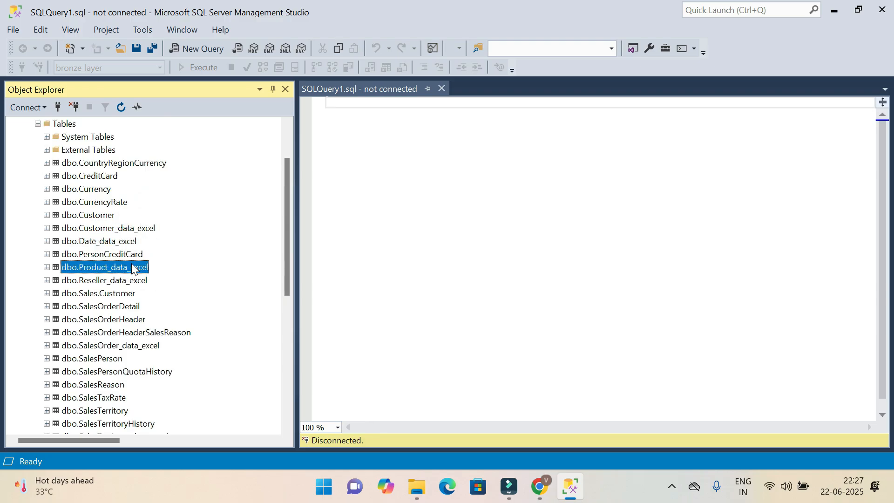
click(136, 280)
scroll(163, 309, down, 1)
click(159, 307)
scroll(188, 368, down, 1)
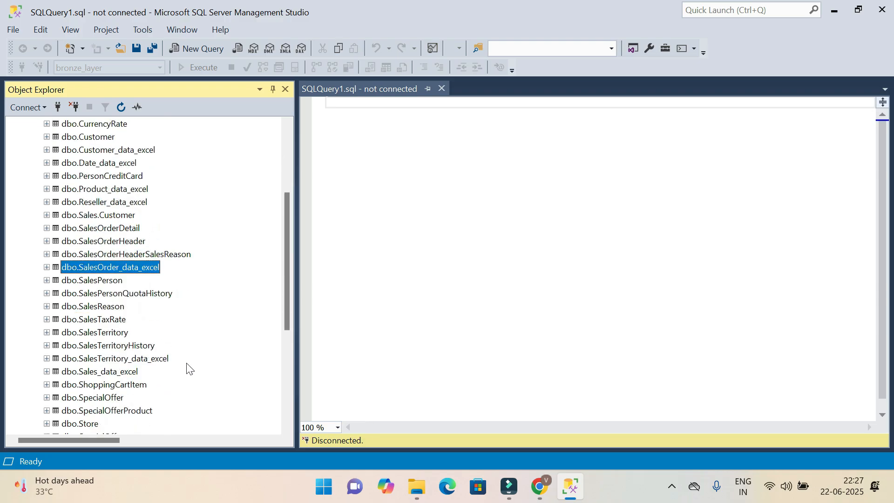
click(136, 371)
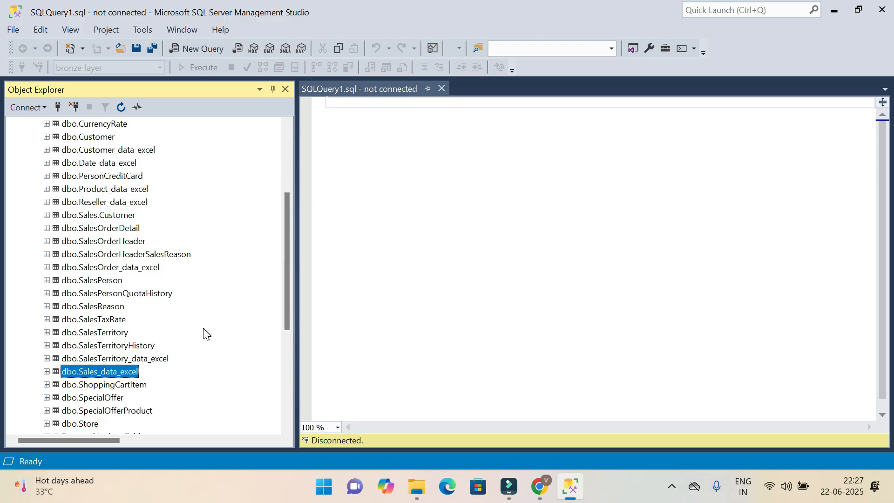
scroll(206, 334, down, 1)
scroll(206, 333, up, 4)
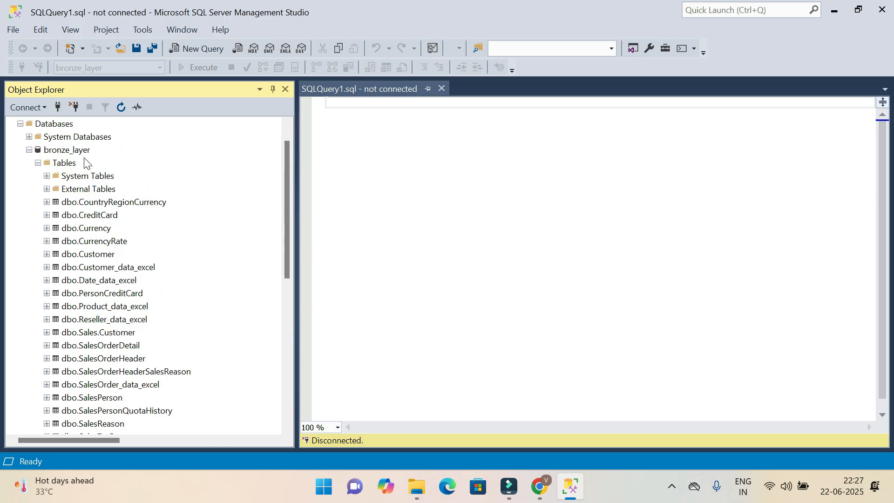
Step: Select the local server connection and narrow the Object Explorer pane to widen the query editor
scroll(147, 272, down, 1)
scroll(147, 272, up, 1)
scroll(142, 168, up, 1)
click(97, 124)
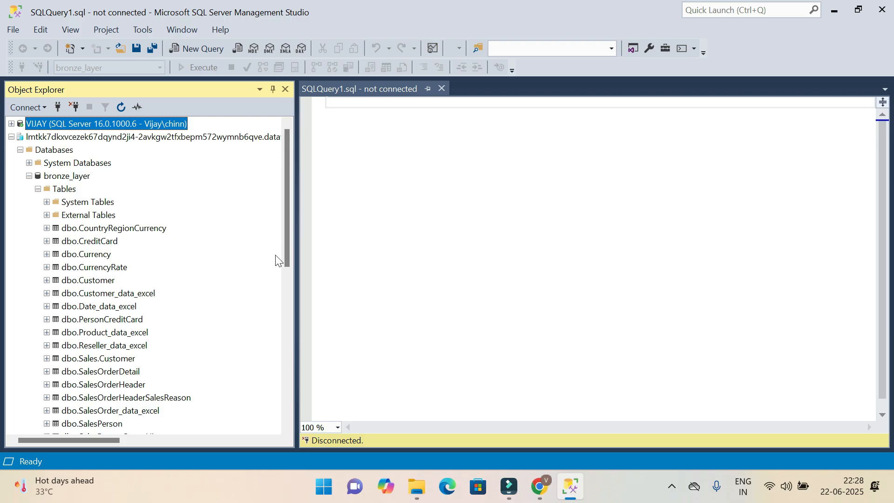
drag(297, 305, 278, 315)
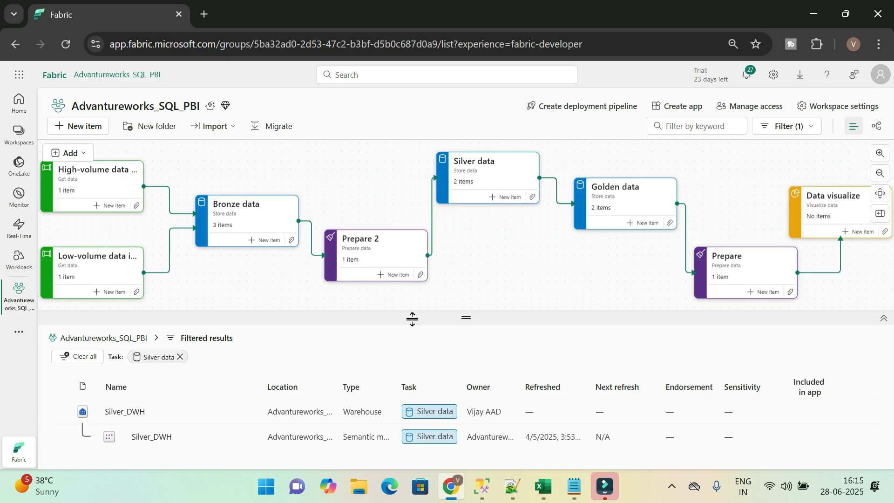
Step: Open Silver_DWH, list its dbo tables, and widen the Explorer so full names show
click(131, 412)
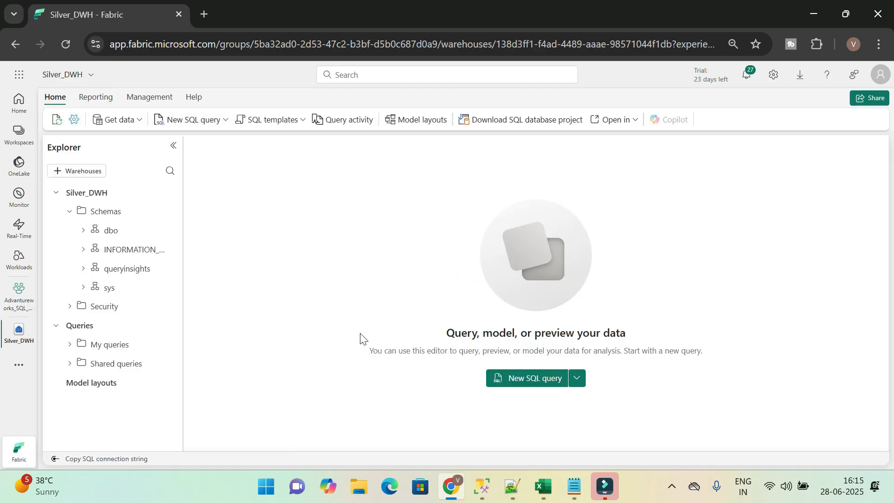
click(83, 229)
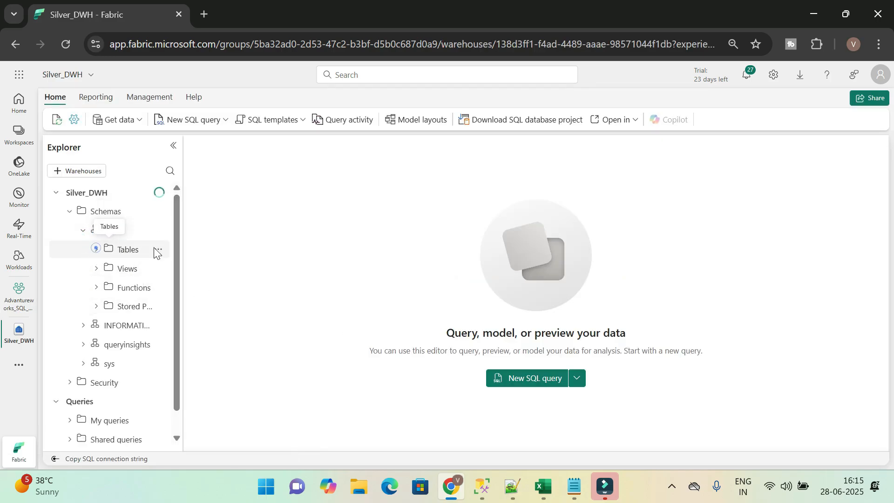
click(96, 249)
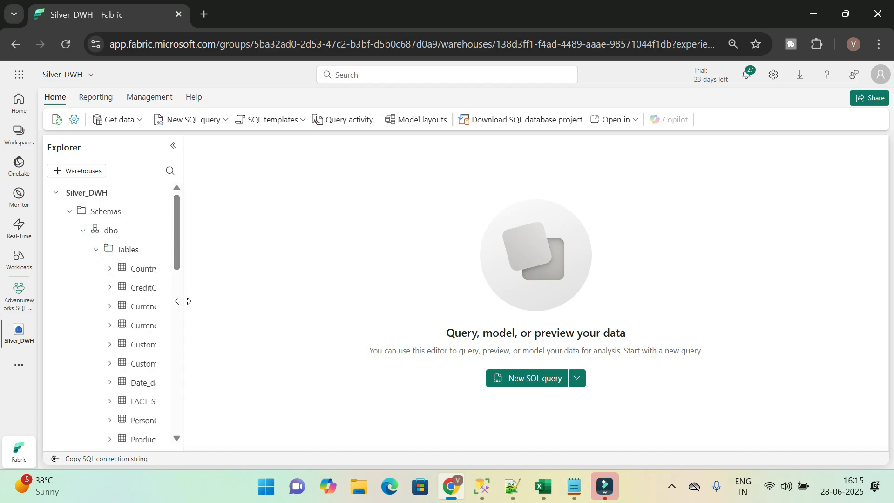
drag(182, 300, 289, 302)
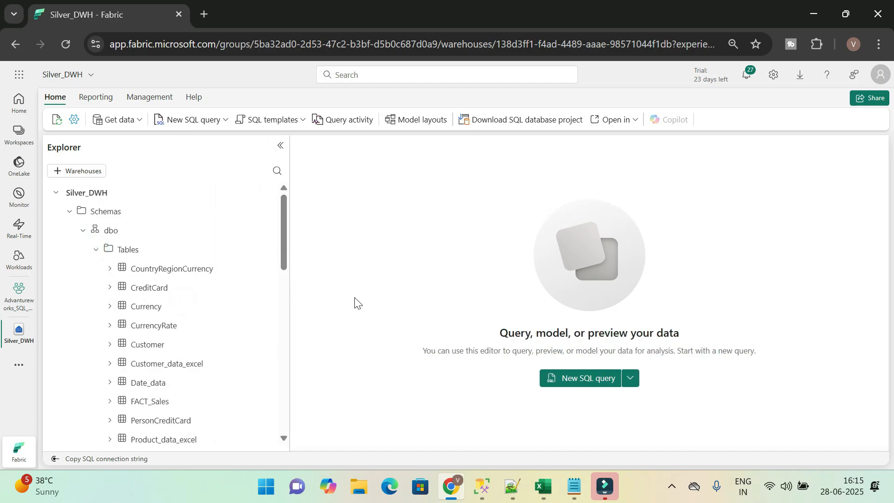
scroll(192, 361, down, 5)
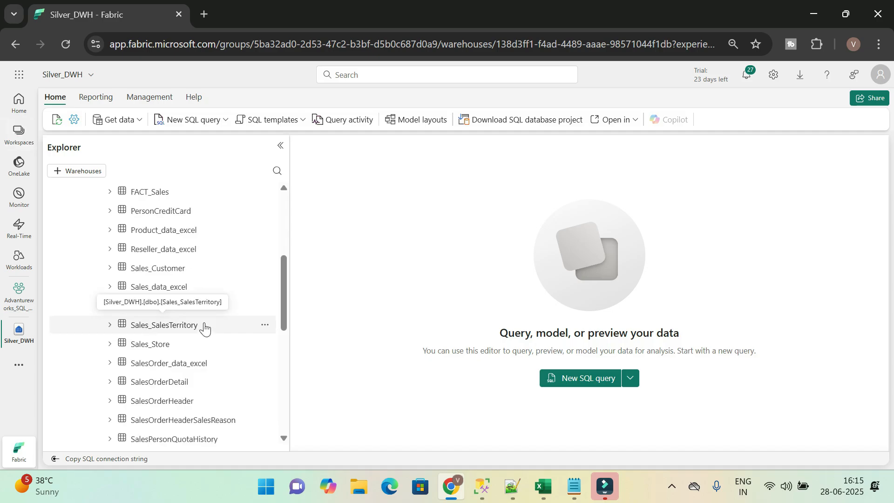
scroll(205, 327, down, 2)
scroll(223, 319, up, 7)
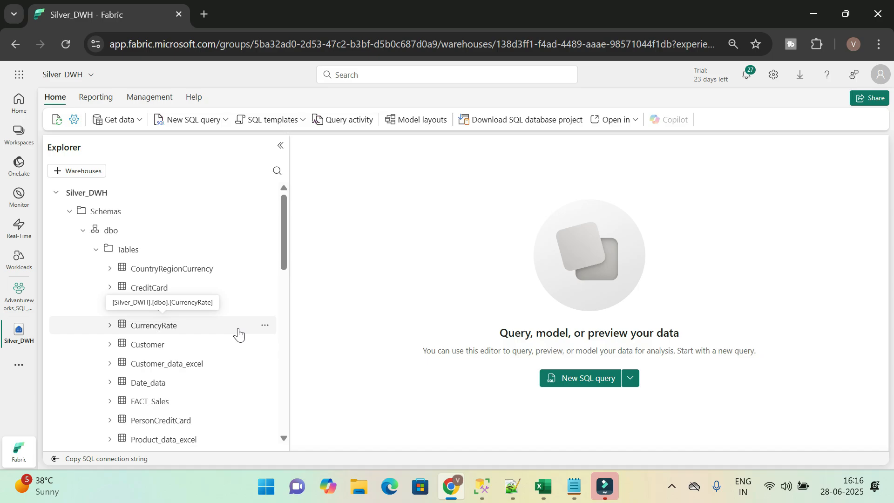
Step: Scroll through the Silver_DWH contents in the main pane
click(420, 246)
scroll(211, 359, down, 10)
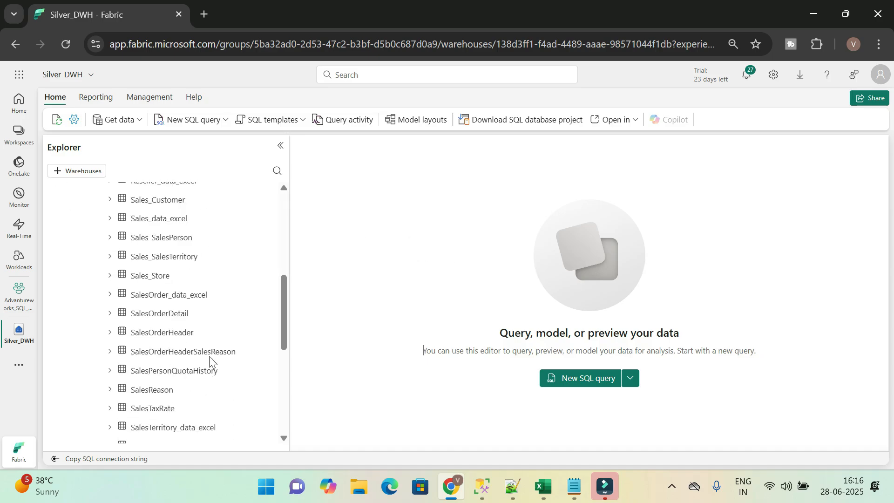
scroll(210, 368, up, 6)
scroll(186, 302, up, 5)
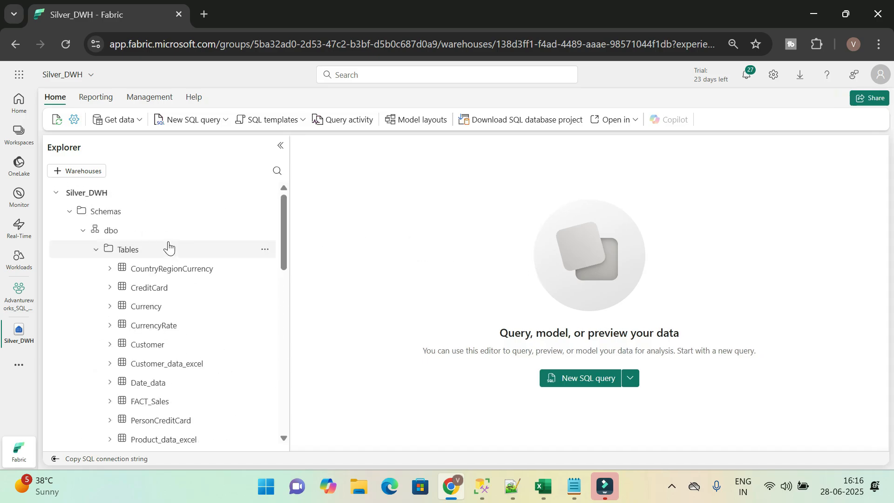
scroll(180, 264, down, 4)
scroll(187, 326, down, 8)
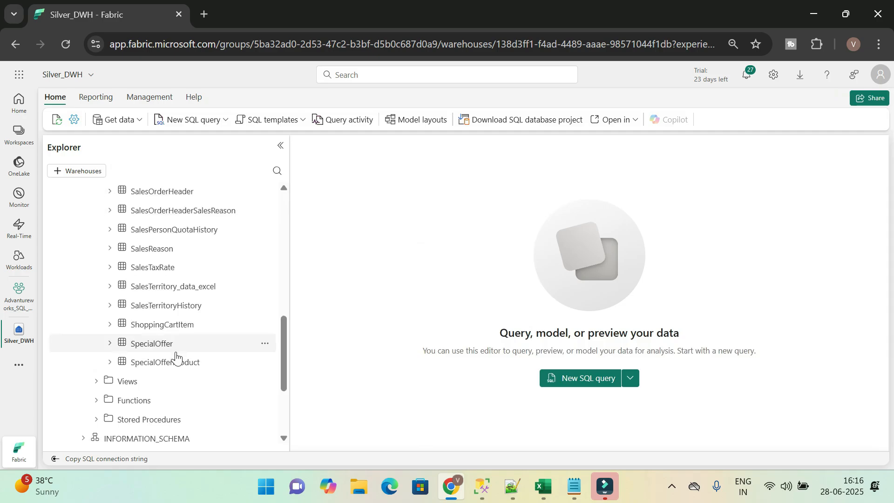
scroll(184, 325, up, 2)
Step: In joins_viwes.sql, review the dim_CustomerJoin view's column list, including b.Customer_ID
click(489, 484)
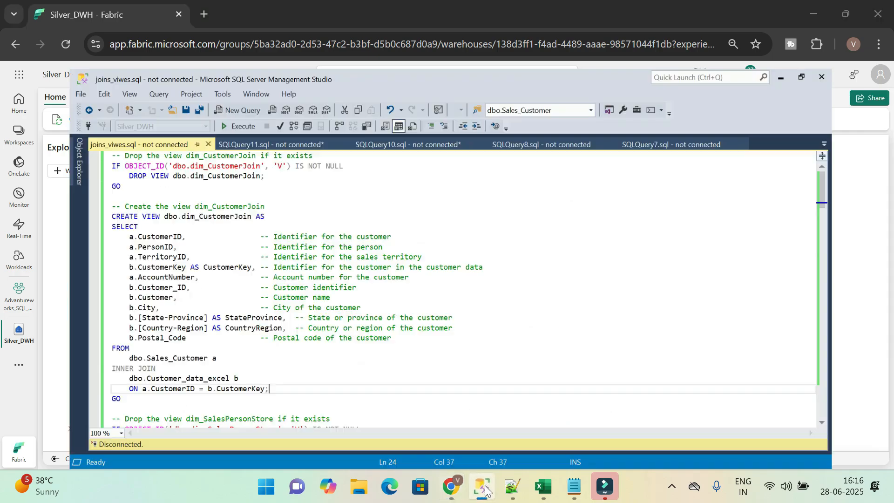
click(508, 256)
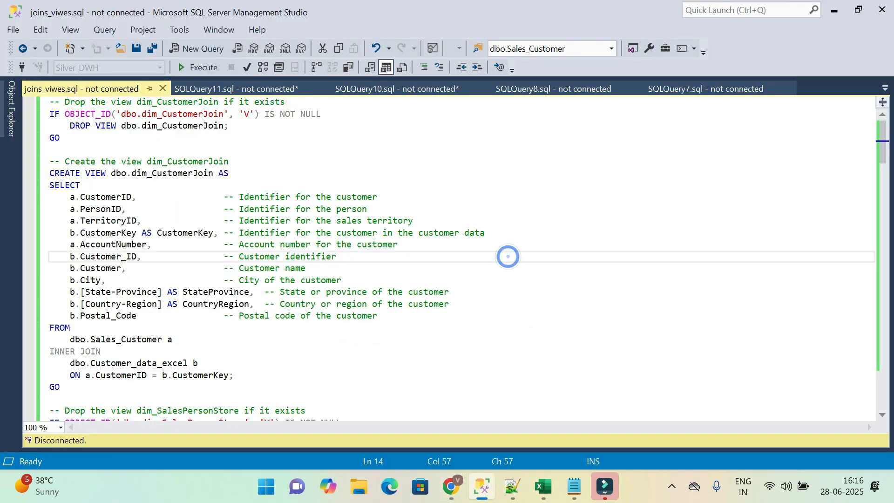
scroll(507, 256, down, 9)
scroll(508, 256, up, 7)
scroll(508, 257, up, 2)
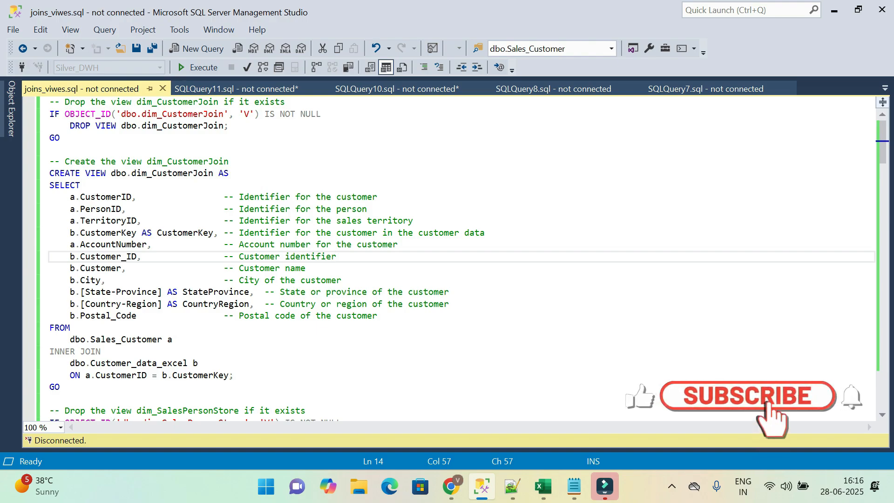
scroll(461, 256, down, 3)
scroll(461, 256, up, 3)
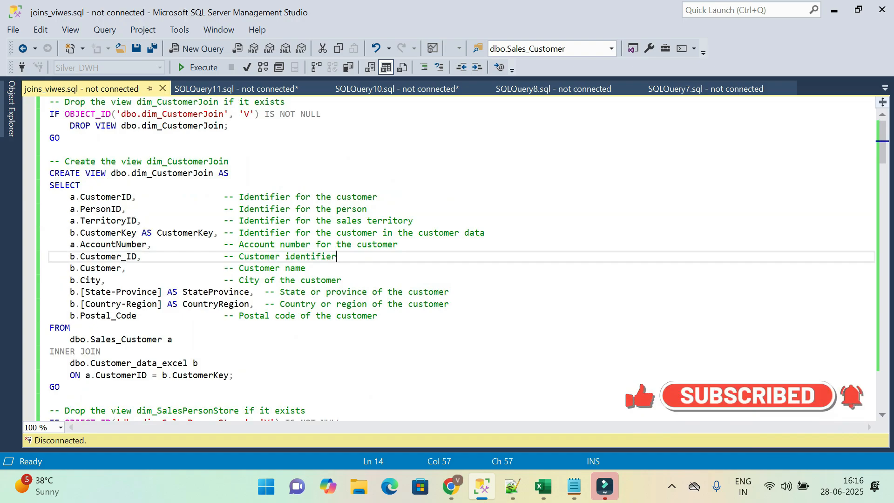
scroll(461, 256, down, 2)
scroll(461, 256, up, 2)
scroll(460, 256, down, 5)
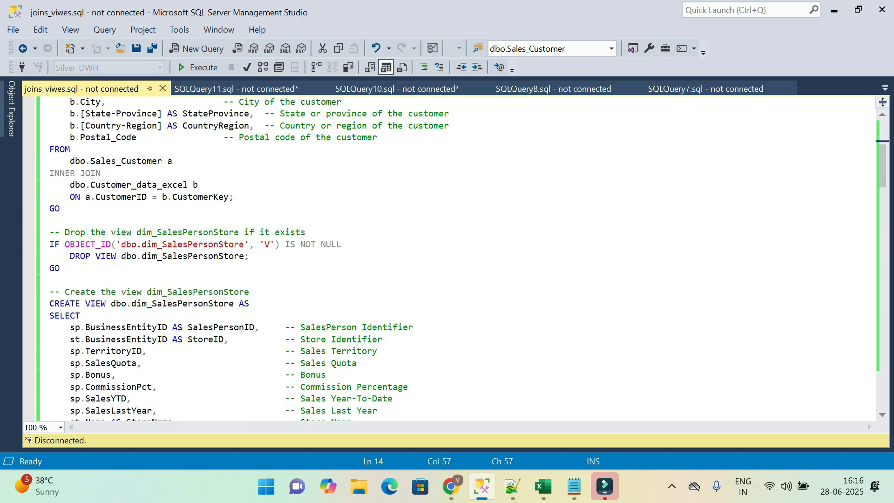
scroll(461, 256, down, 20)
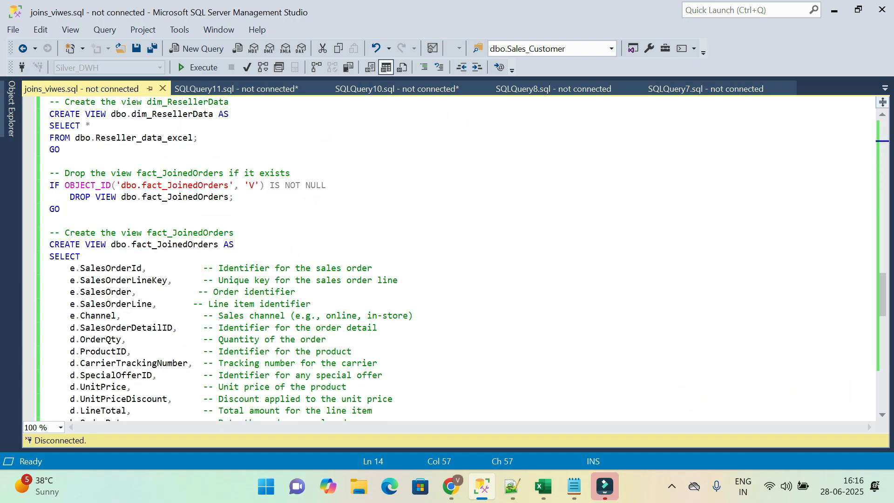
scroll(461, 256, up, 20)
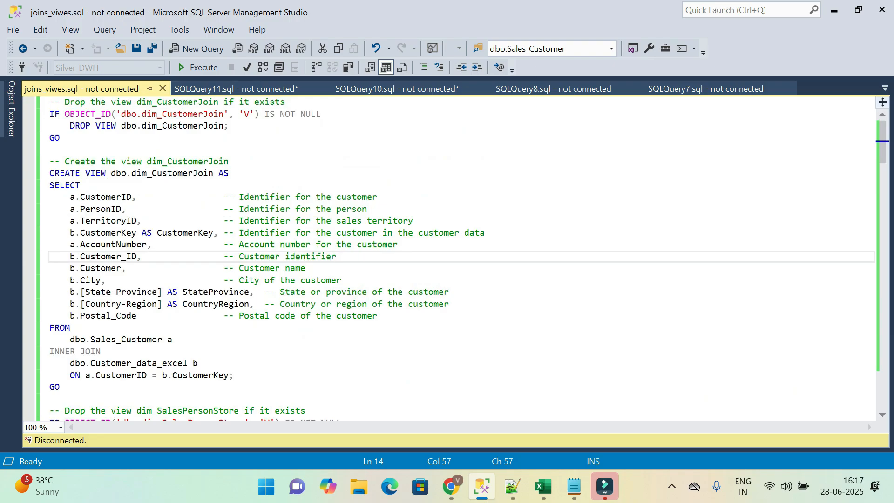
drag(111, 173, 213, 174)
Step: Review the dim_CustomerJoin INNER JOIN between Sales_Customer and Customer_data_excel
click(106, 351)
scroll(106, 351, down, 1)
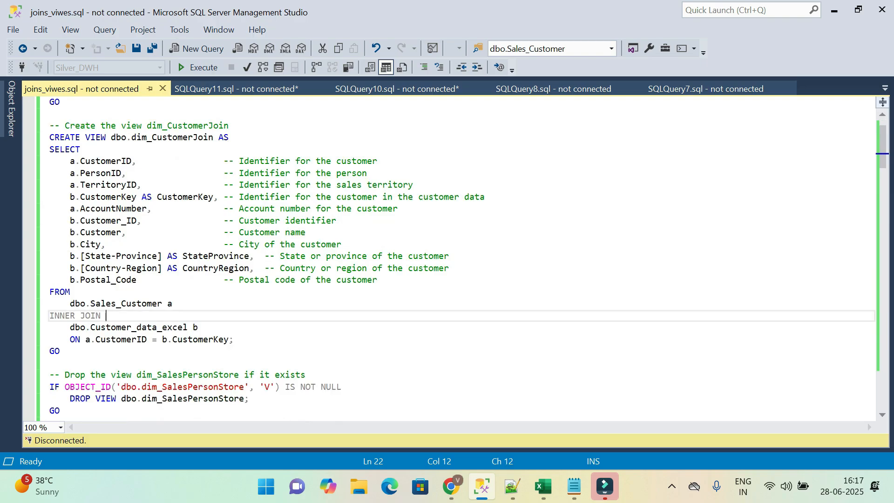
double_click(154, 328)
double_click(127, 303)
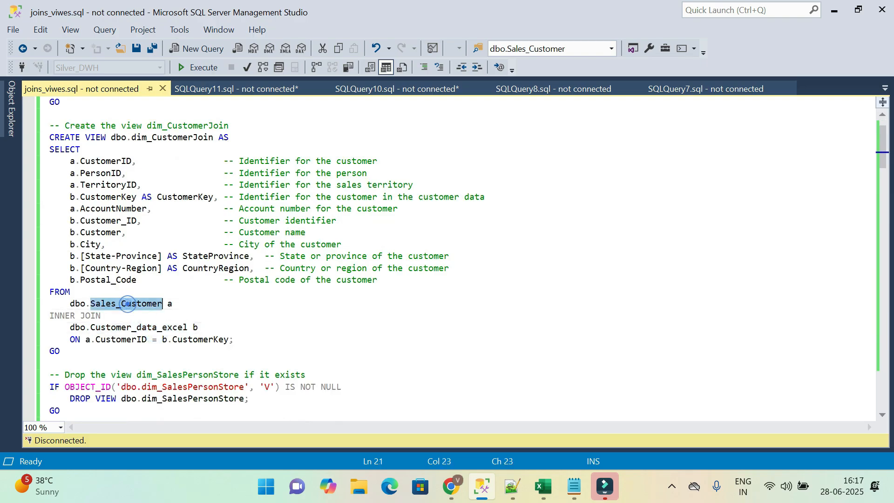
double_click(123, 305)
double_click(159, 328)
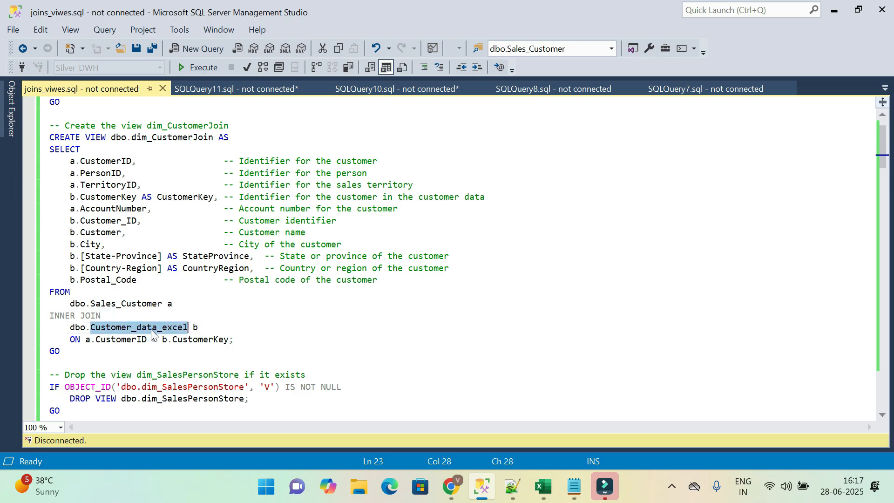
double_click(179, 328)
click(178, 330)
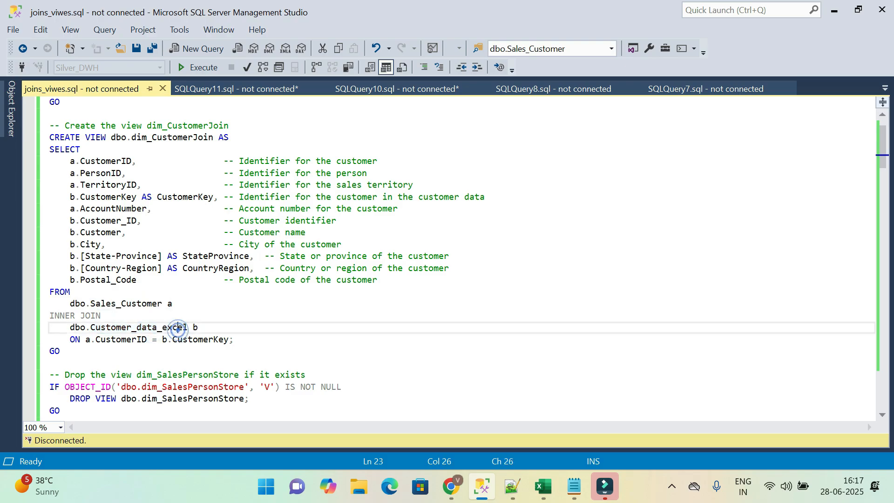
click(292, 331)
scroll(466, 260, up, 1)
drag(111, 174, 214, 173)
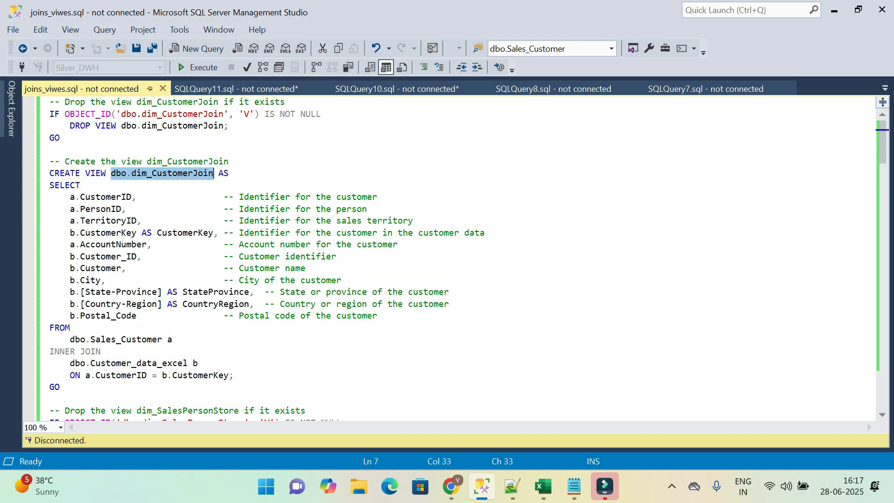
click(223, 327)
Step: Scroll through the fact_JoinedOrders view's SELECT and JOIN clauses
scroll(223, 327, down, 13)
scroll(224, 328, up, 7)
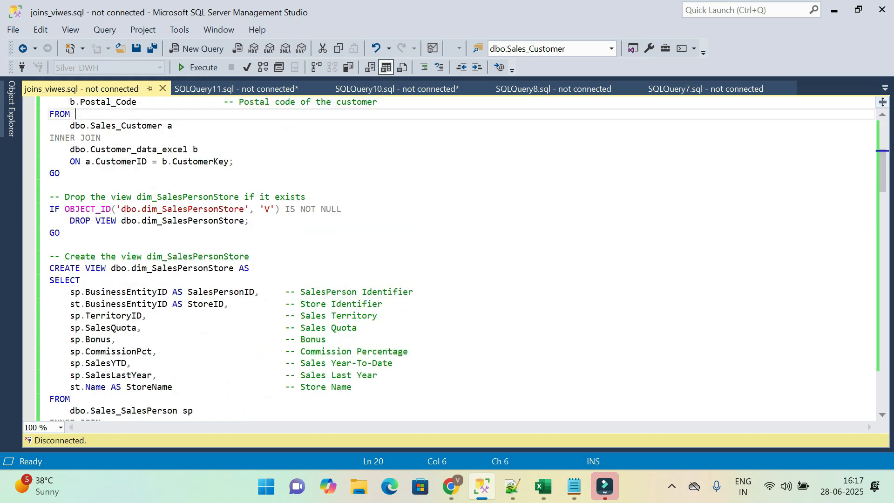
scroll(186, 210, down, 2)
drag(131, 197, 234, 197)
scroll(234, 198, down, 5)
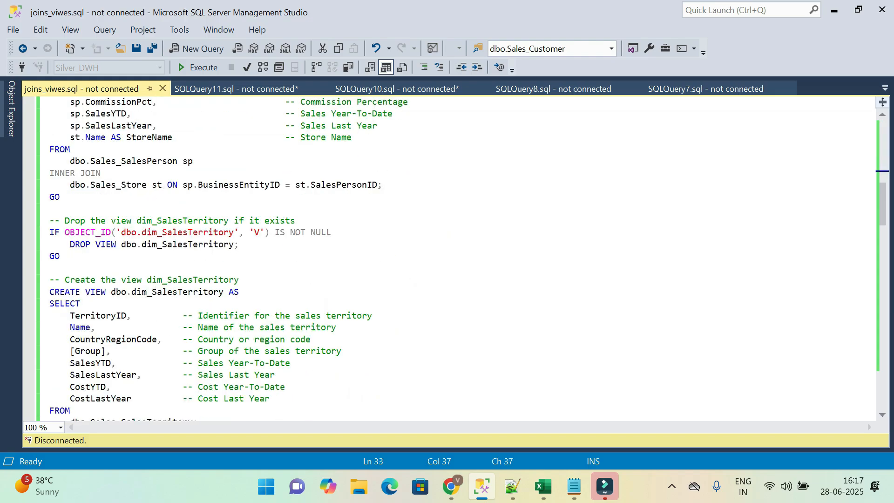
scroll(447, 259, down, 15)
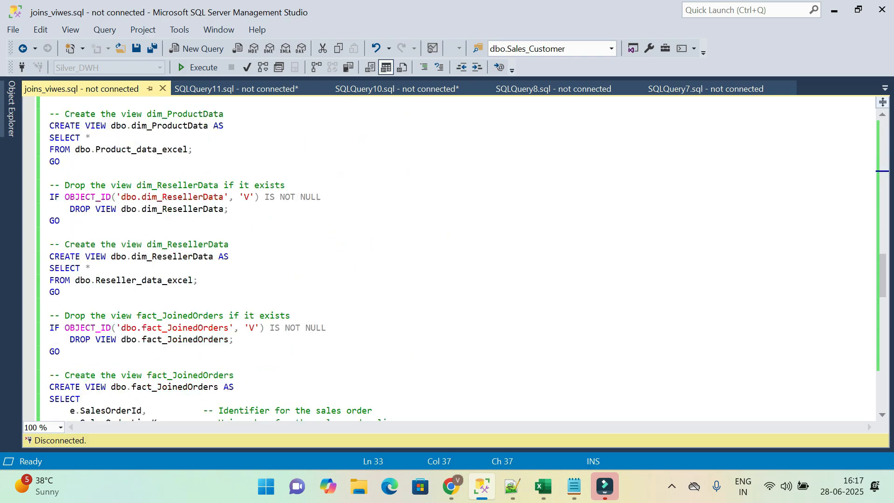
scroll(447, 258, down, 10)
scroll(447, 258, up, 5)
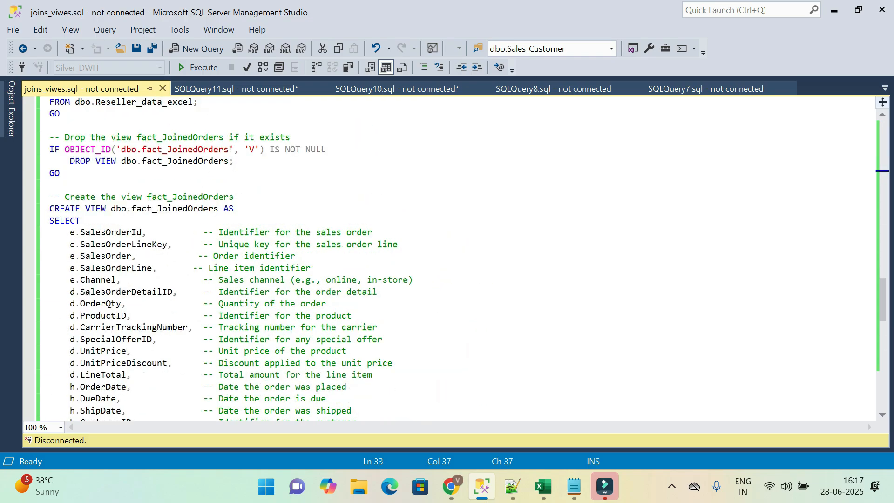
double_click(172, 208)
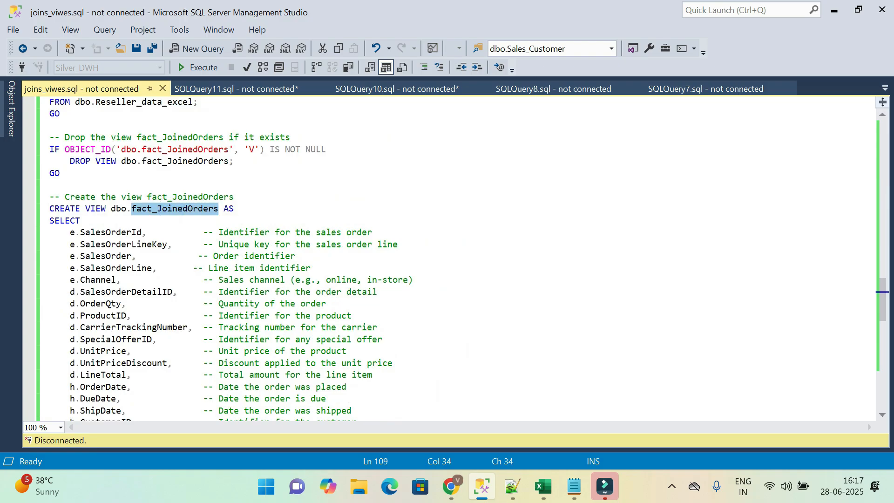
scroll(447, 258, down, 14)
scroll(447, 258, up, 10)
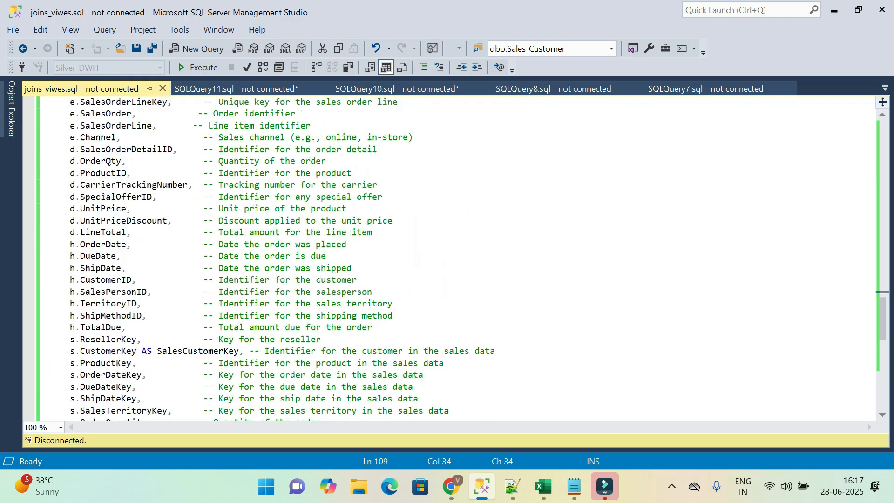
scroll(447, 258, up, 2)
scroll(447, 258, down, 8)
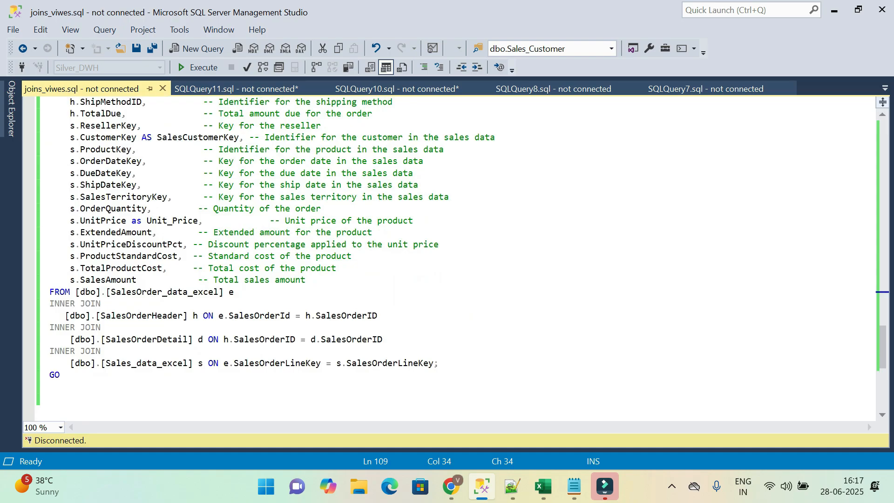
scroll(447, 258, up, 12)
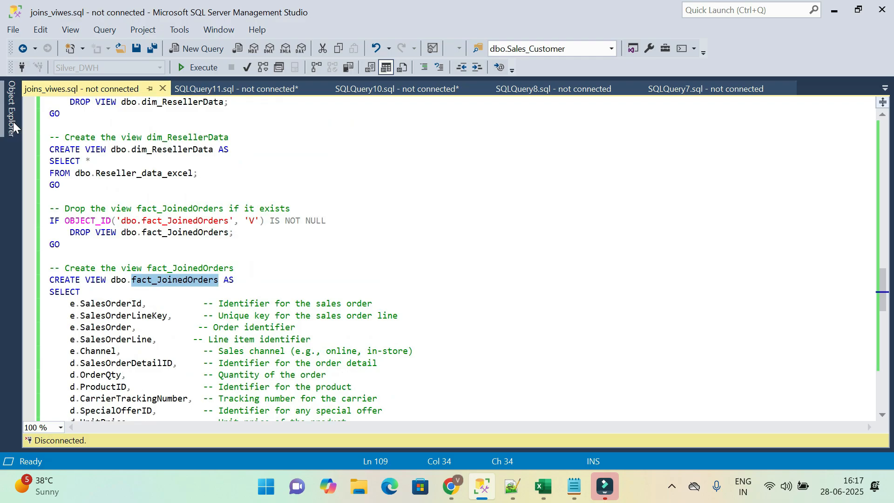
Step: Return to Silver_DWH in the browser and expand its Views folder
click(452, 489)
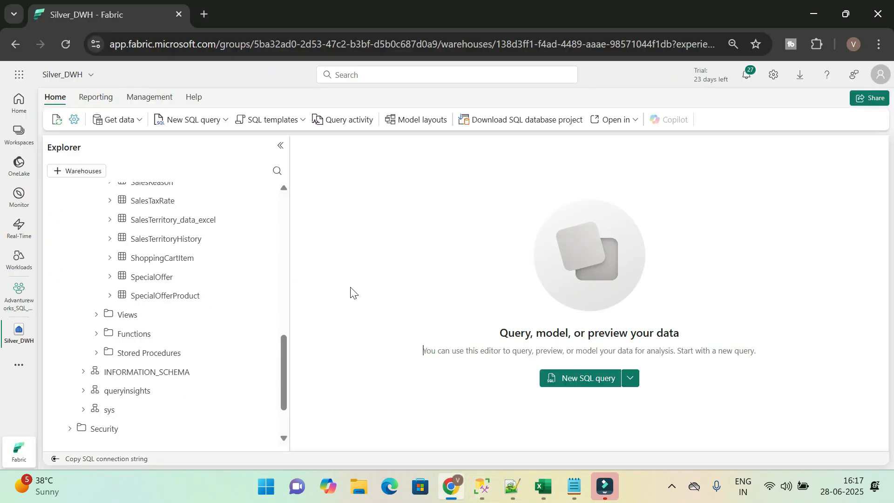
scroll(144, 232, up, 10)
scroll(228, 307, up, 3)
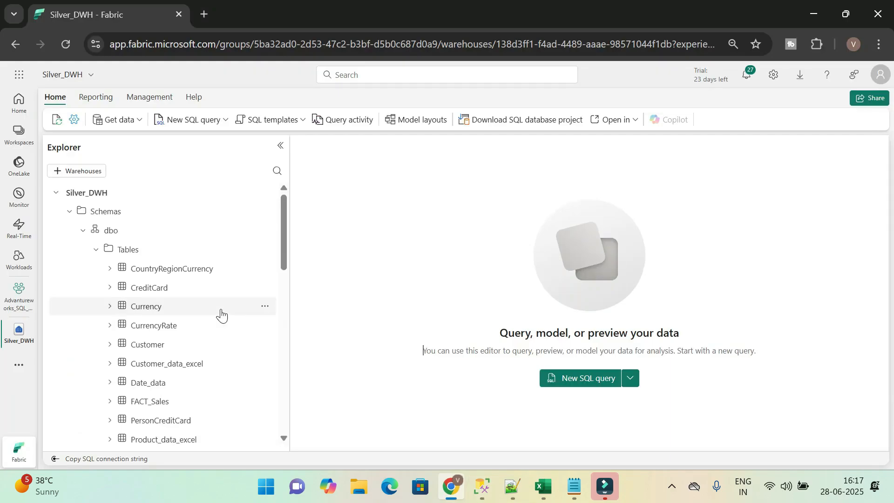
scroll(159, 317, down, 10)
scroll(140, 303, down, 1)
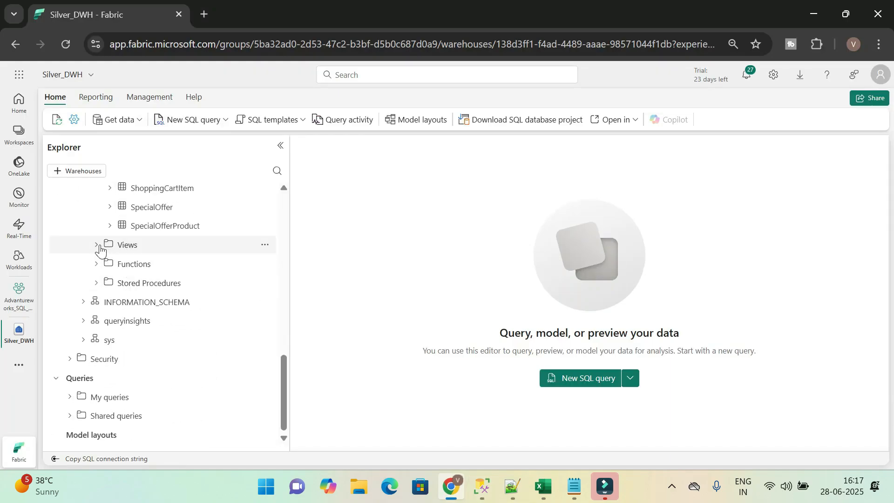
click(96, 244)
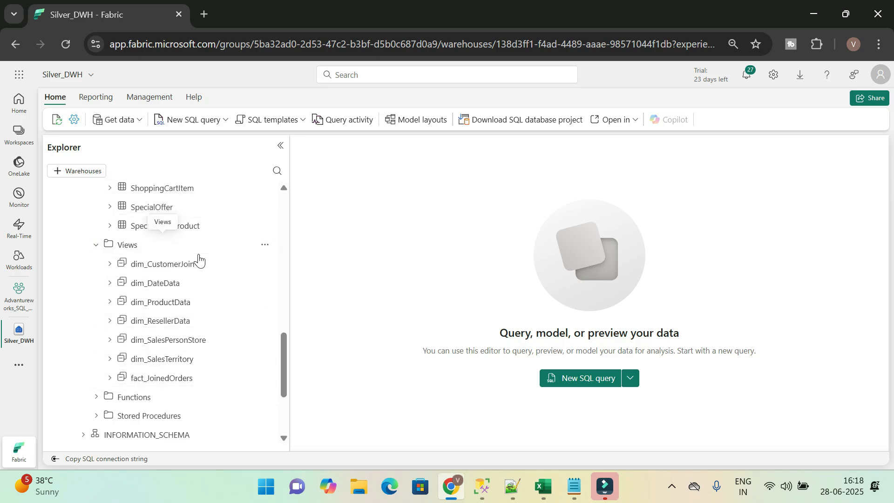
Step: Run Select TOP 100 on dim_CustomerJoin as SQL query 1, returning 100 rows, 10 columns
right_click(180, 264)
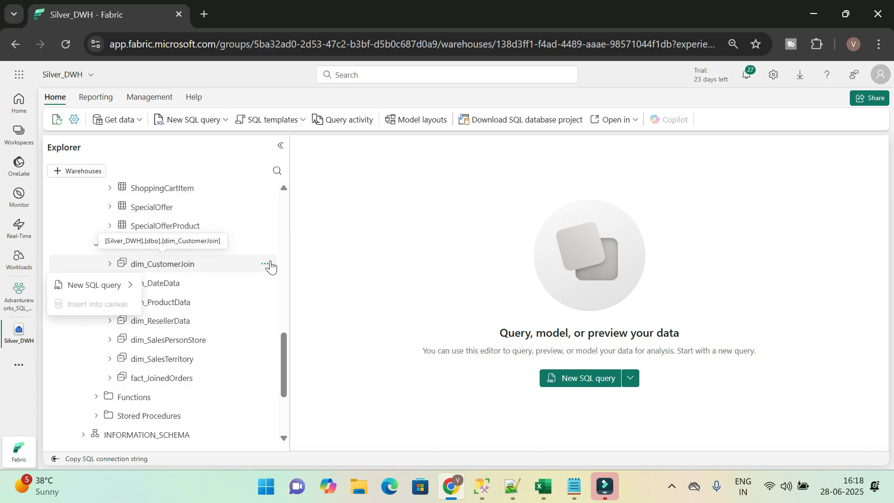
click(266, 265)
click(405, 285)
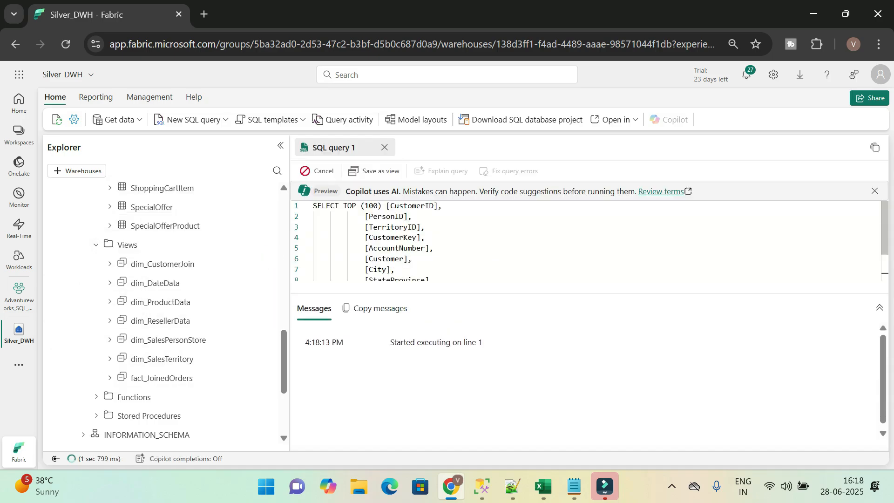
scroll(533, 397, down, 3)
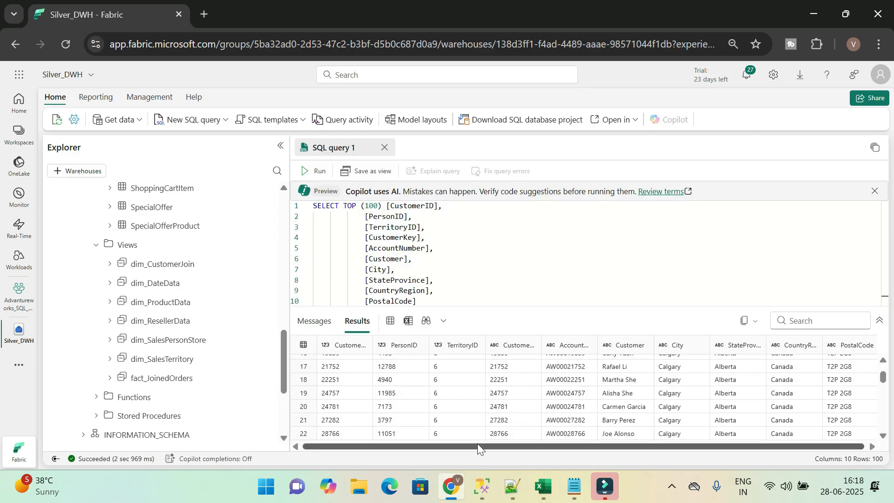
scroll(242, 304, down, 1)
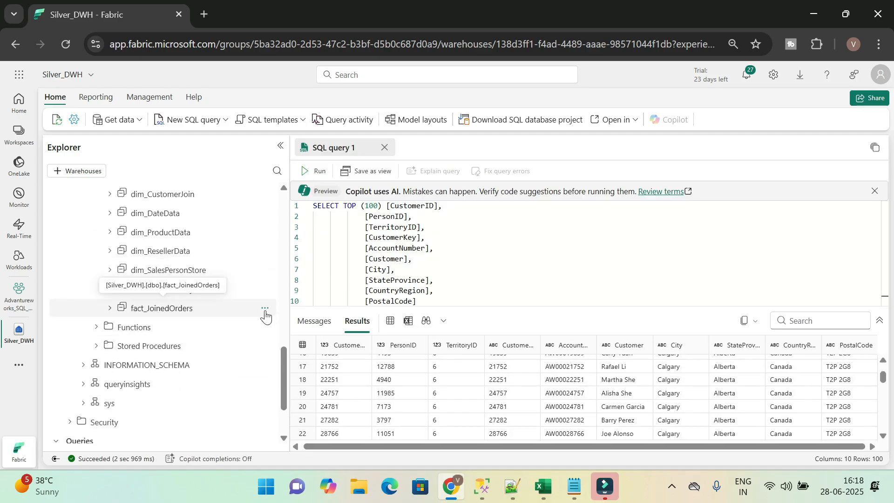
click(264, 310)
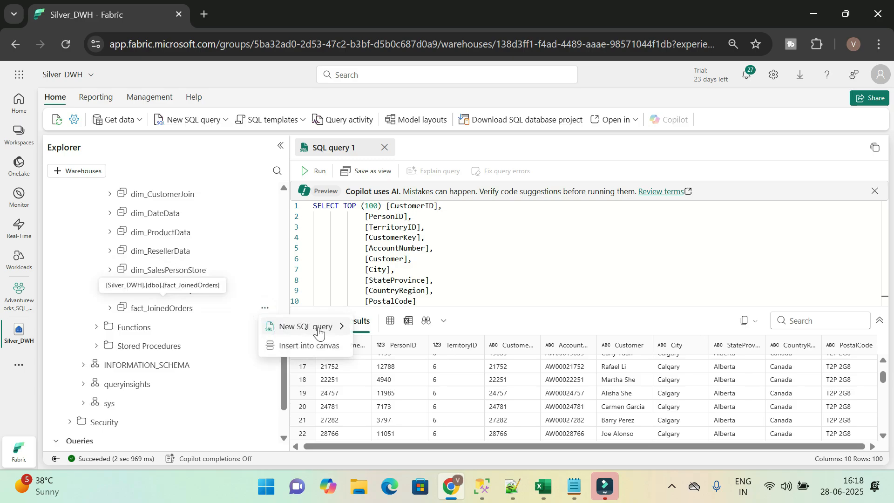
Step: Run Select TOP 100 on fact_JoinedOrders as SQL query 2 and review its 35 columns
mouse_move(321, 328)
click(384, 326)
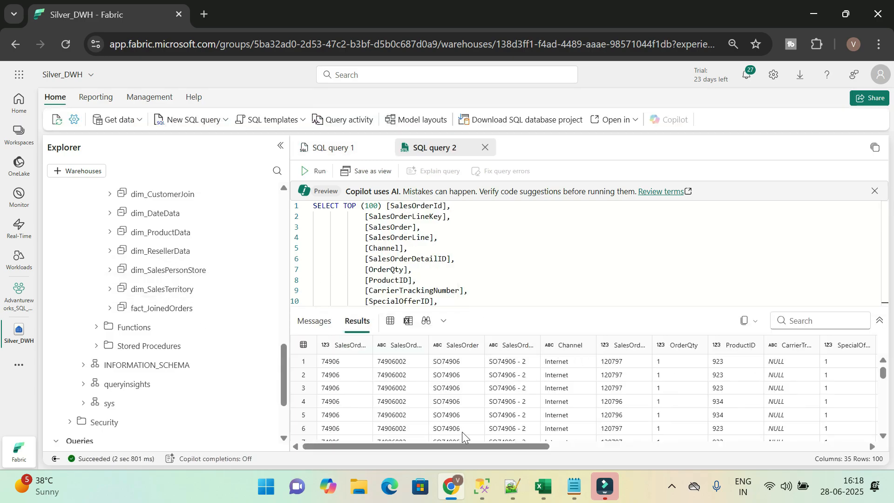
scroll(684, 409, down, 10)
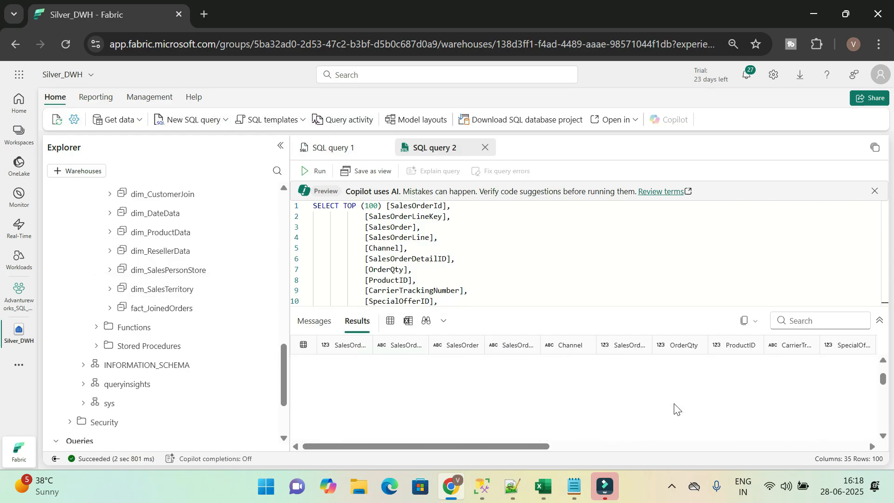
scroll(661, 395, up, 10)
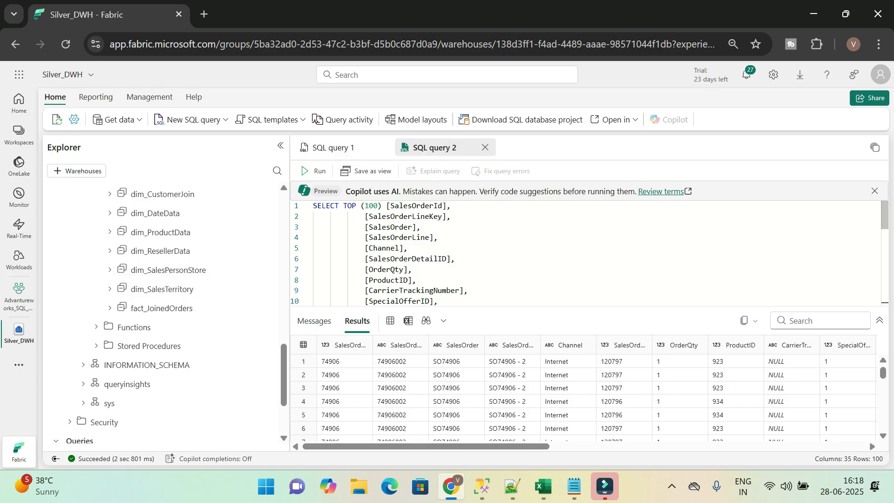
scroll(203, 355, up, 8)
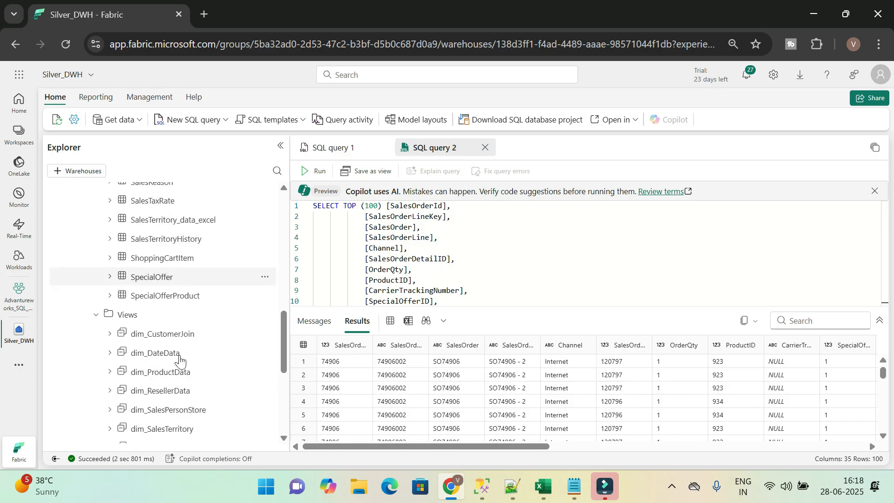
scroll(179, 263, up, 2)
scroll(180, 307, down, 9)
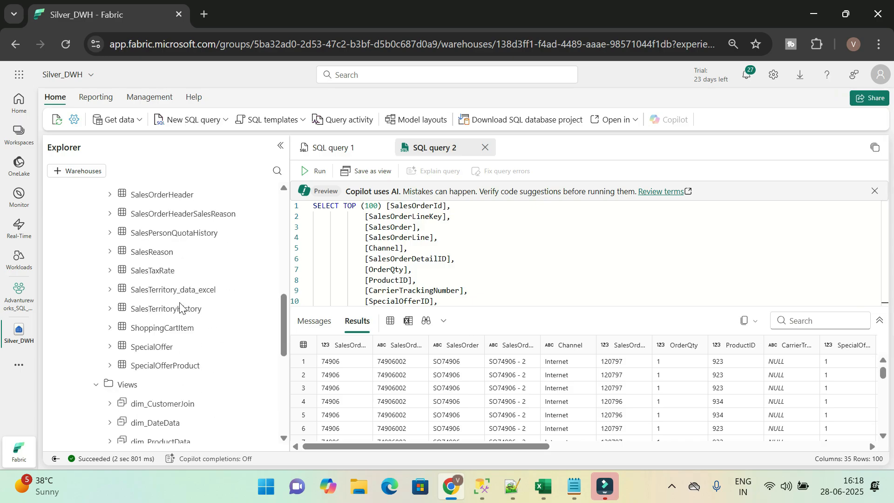
Step: Filter the workspace to Golden data, open Gold_DWH and list its dbo tables
click(19, 292)
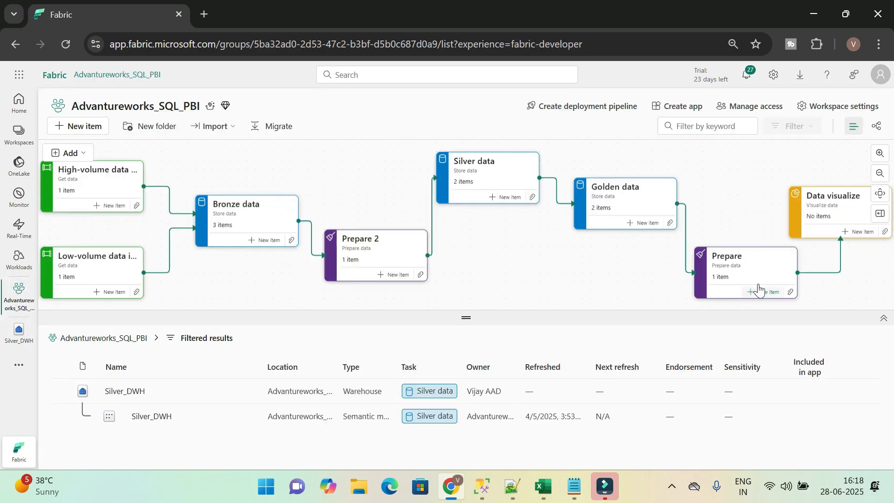
click(620, 199)
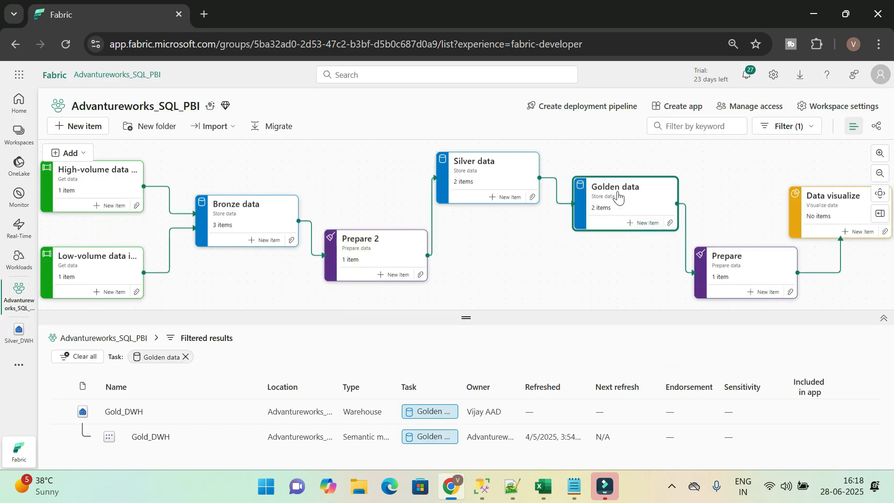
click(126, 413)
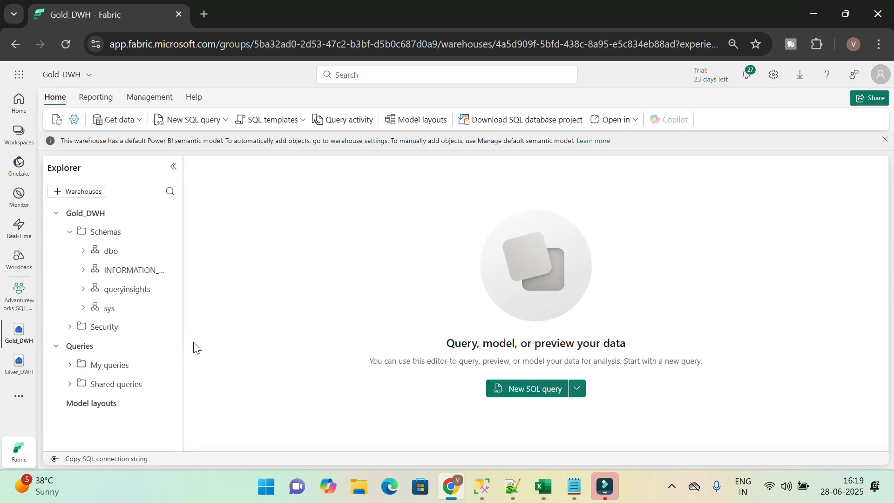
click(84, 251)
double_click(182, 304)
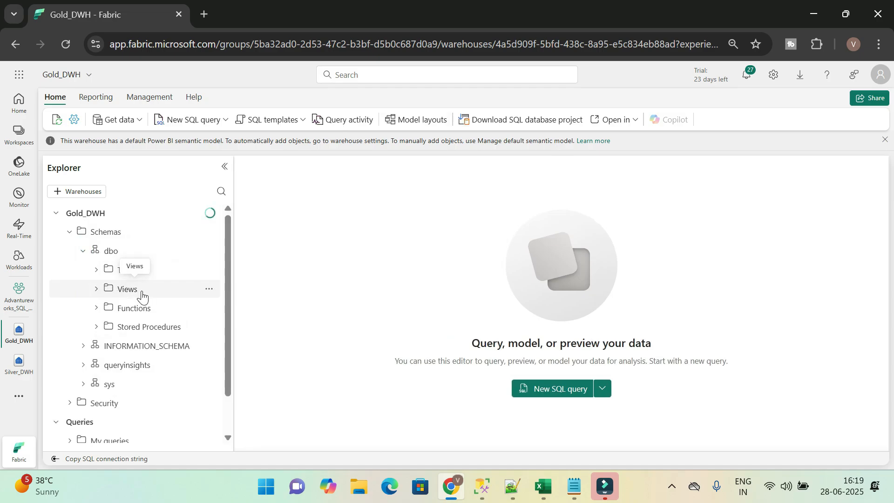
click(96, 270)
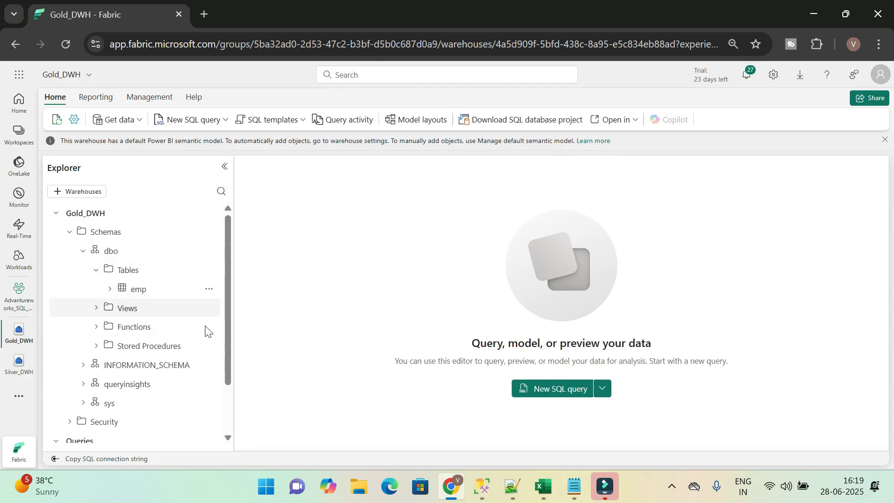
Step: Generate and run a DROP TABLE script to delete the emp table, then close the query
click(109, 290)
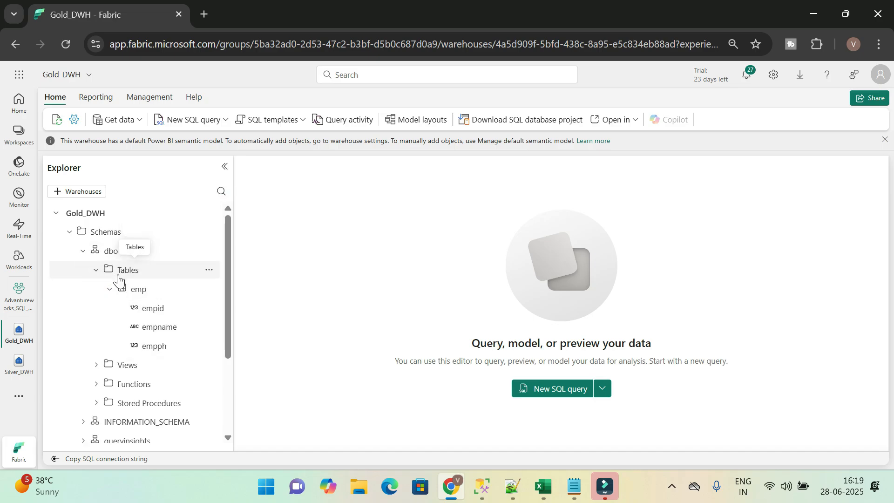
click(109, 290)
click(207, 287)
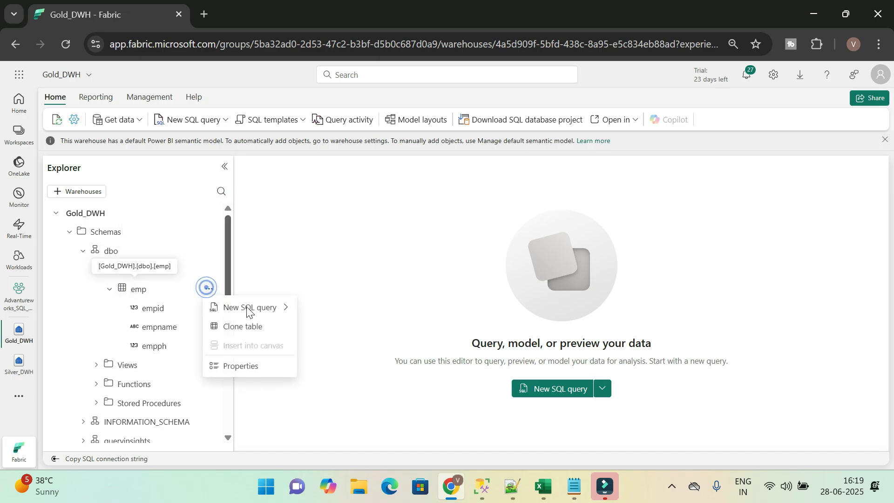
click(207, 289)
click(282, 304)
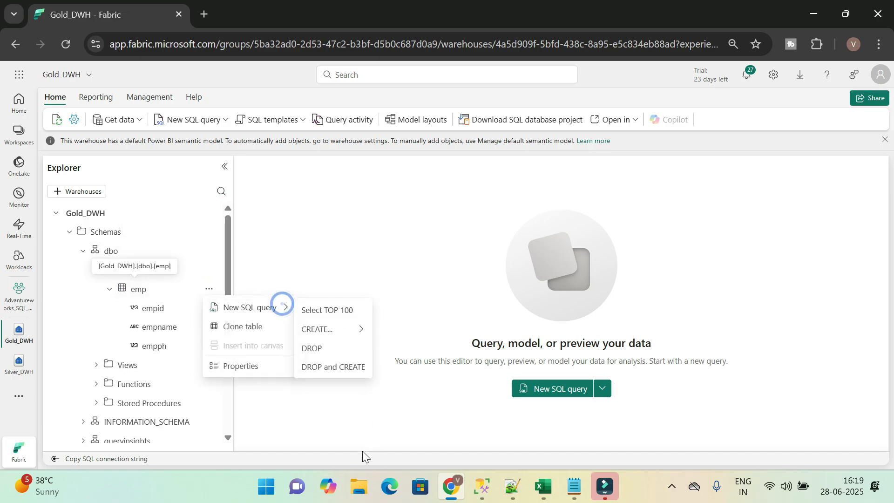
click(312, 350)
key(ctrl+shift+Home)
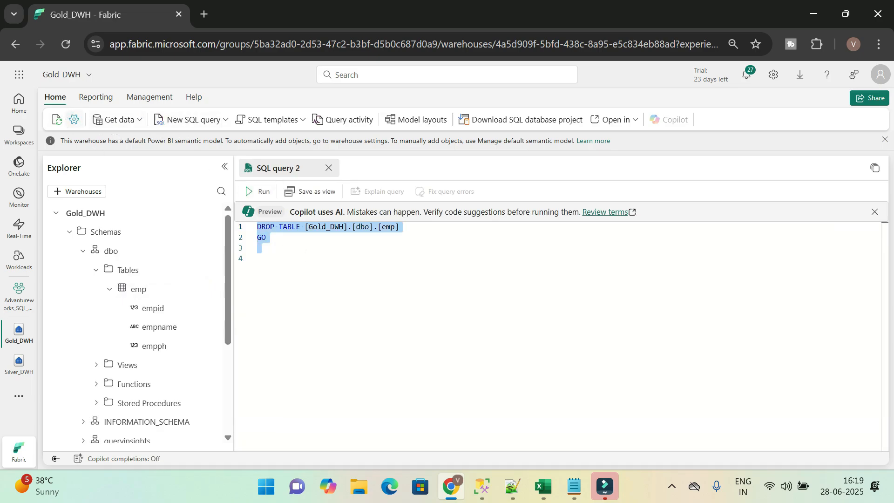
click(261, 191)
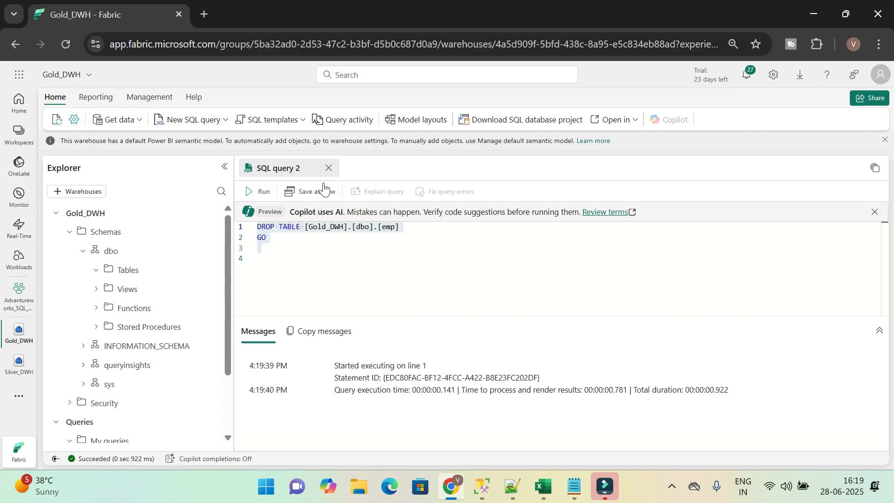
click(328, 168)
click(96, 270)
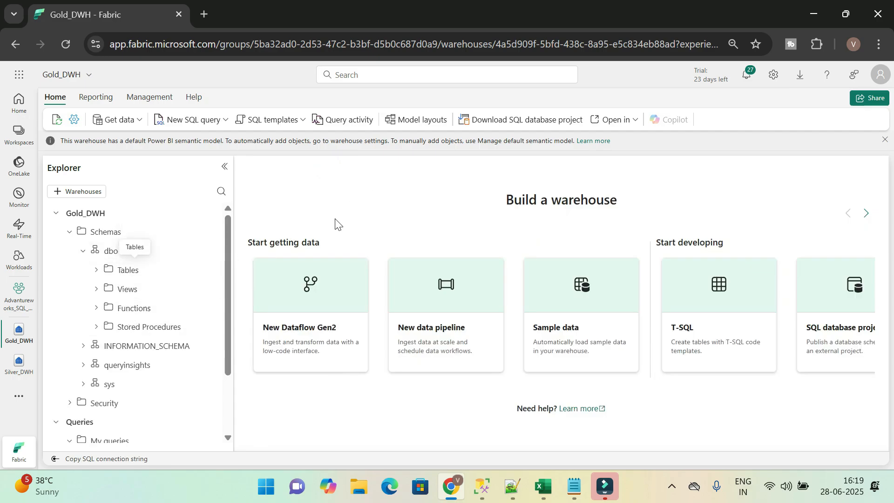
Step: Start a new Gold_DWH SQL query reading 'SELECT * into Gold_DWH.dbo.'
click(186, 120)
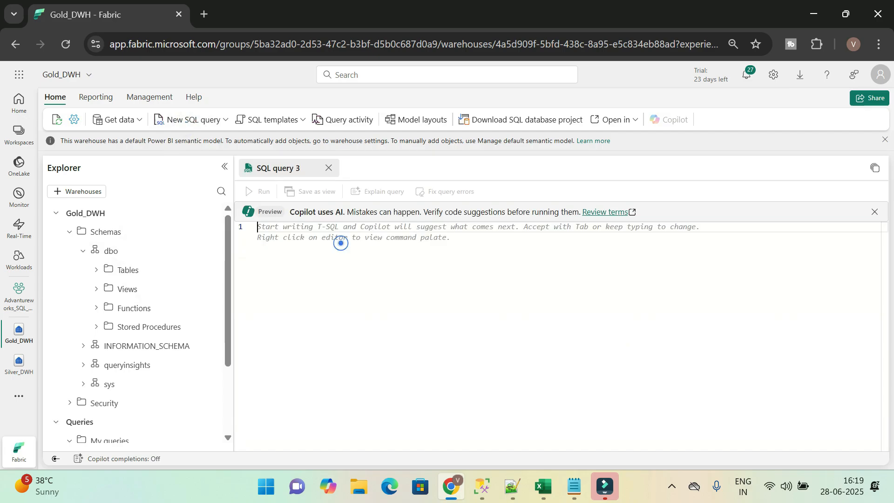
text(select)
key(Tab)
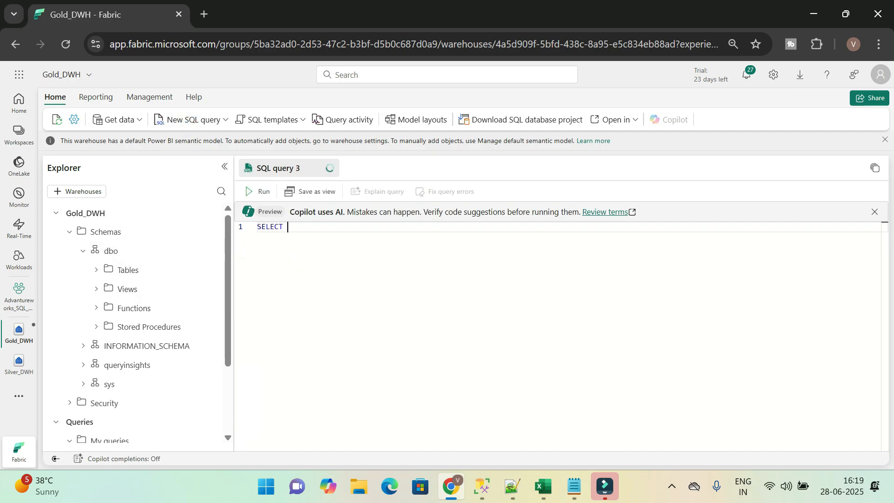
text(* into)
text(Gol)
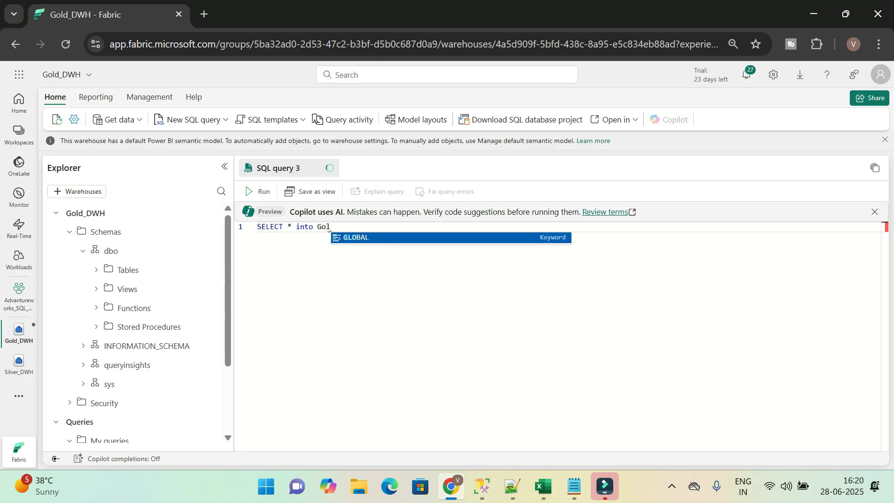
text(d_DW)
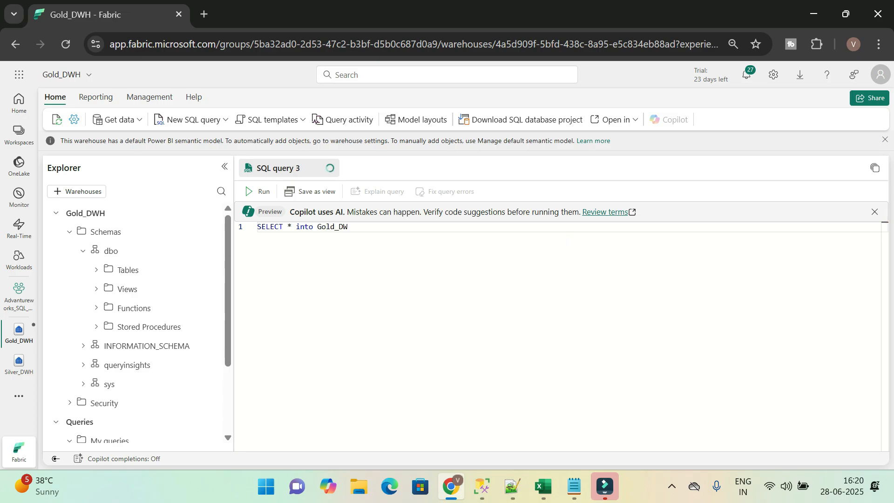
text(H.dbo)
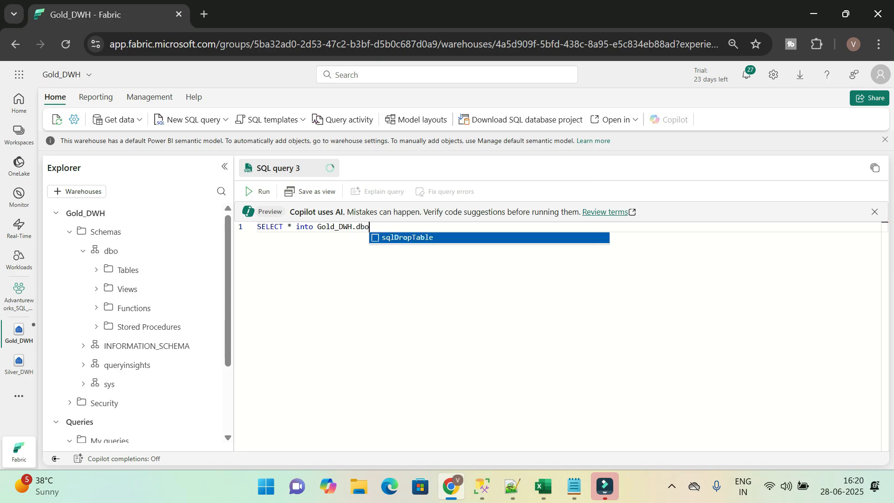
text(.)
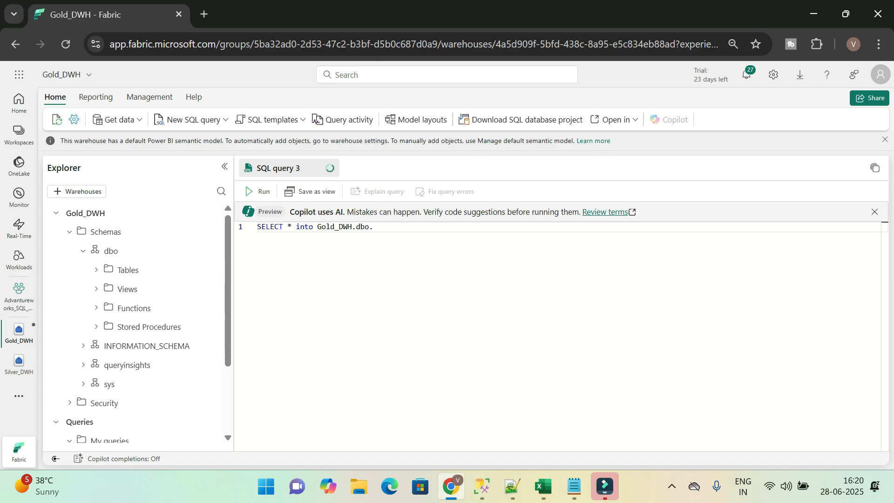
Step: Copy dbo.dim_CustomerJoin from the SSMS script and make the target Gold_DWH.dbo.dim_Customer
click(482, 488)
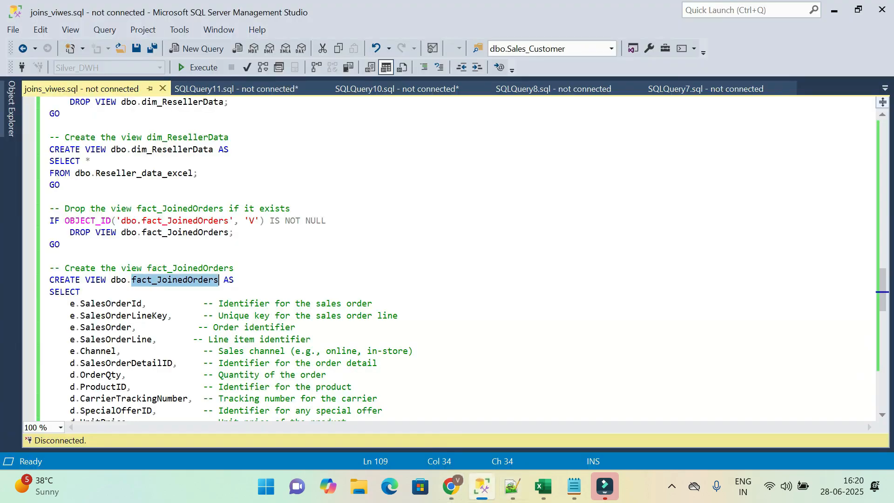
key(End)
key(ctrl+Home)
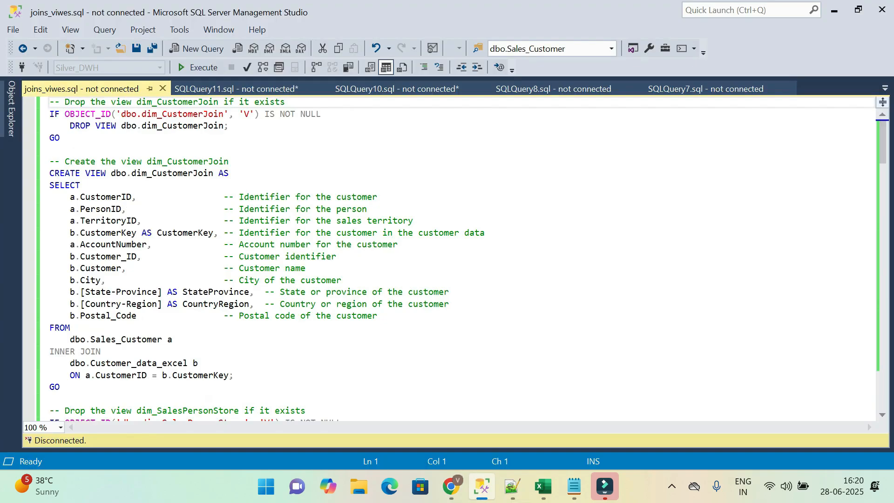
drag(214, 172, 111, 173)
key(ctrl+c)
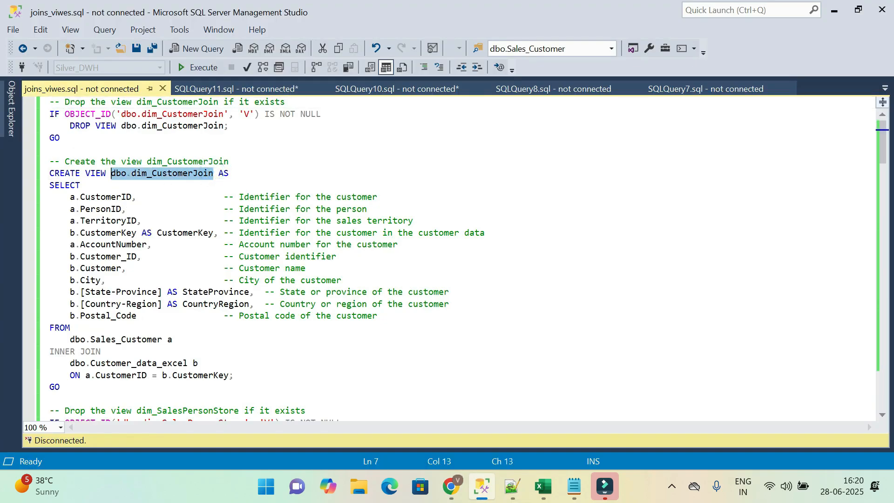
key(alt+Tab)
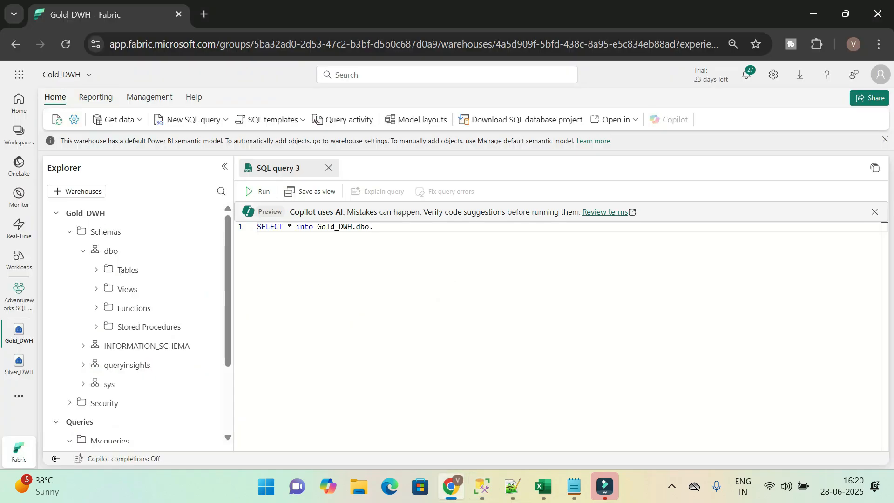
key(ctrl+v)
drag(373, 227, 356, 227)
key(BackSpace)
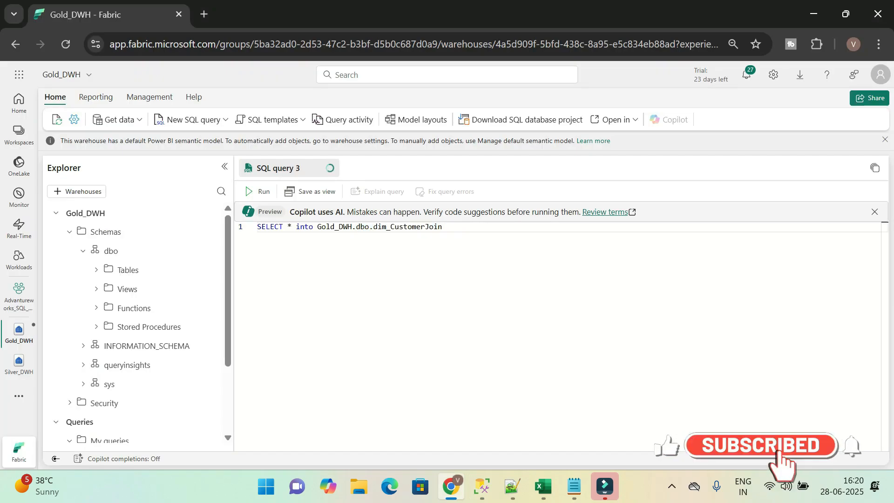
drag(461, 227, 463, 236)
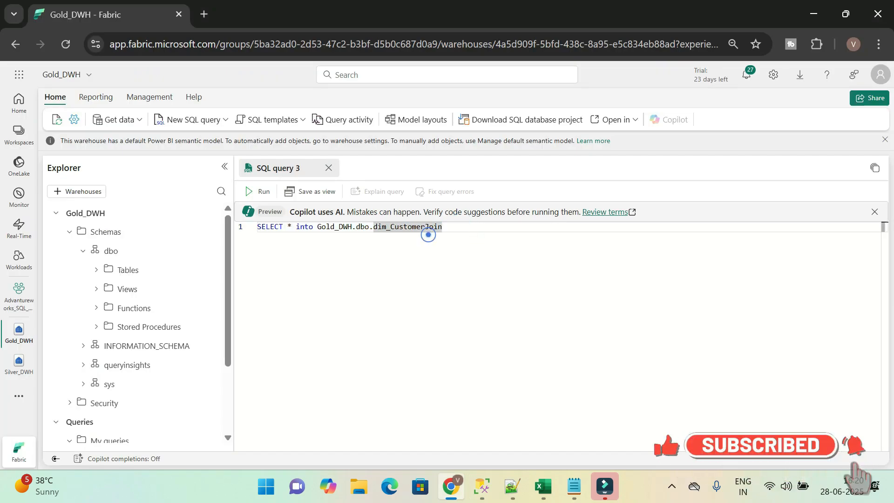
key(BackSpace)
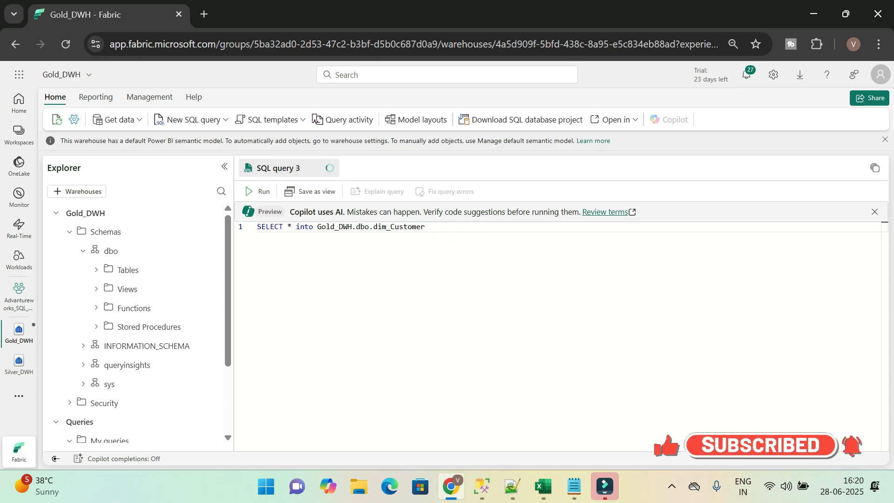
Step: Add a second line 'from dbo.dim_CustomerJoin' as the source view
key(Return)
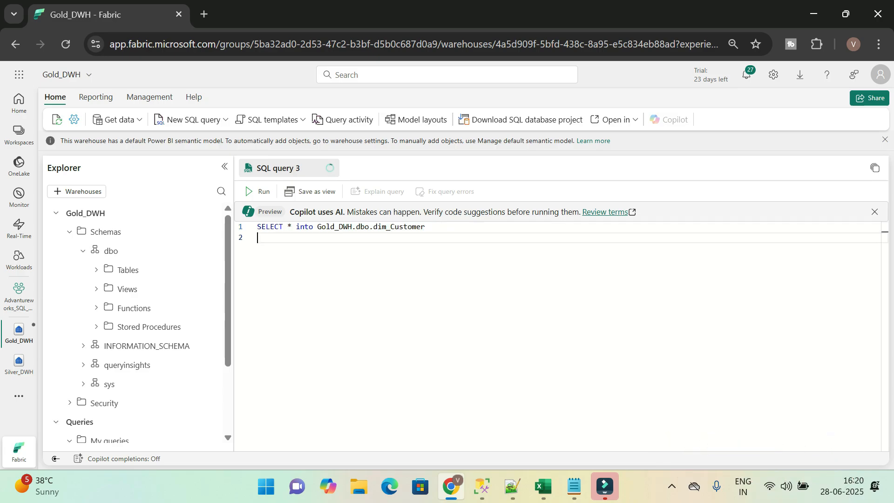
text(from)
key(ctrl+v)
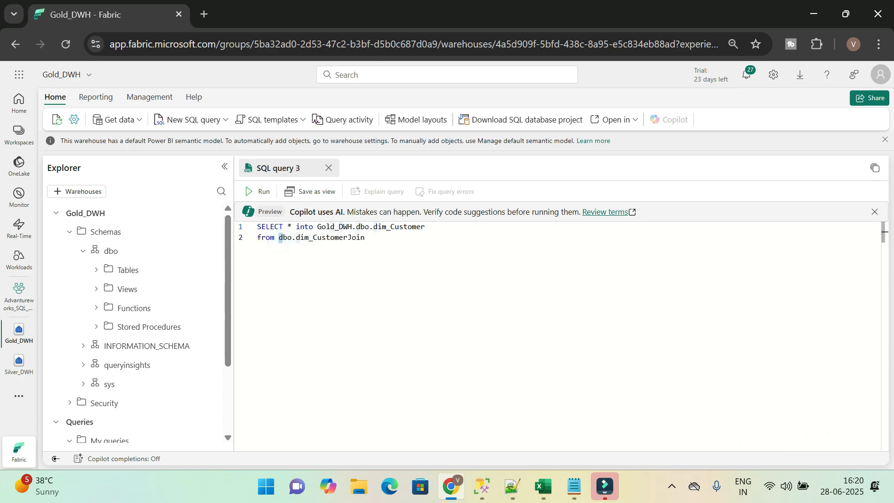
Step: Qualify the source as Silver_DWH.dbo.dim_CustomerJoin and select both query lines
key(alt+Tab)
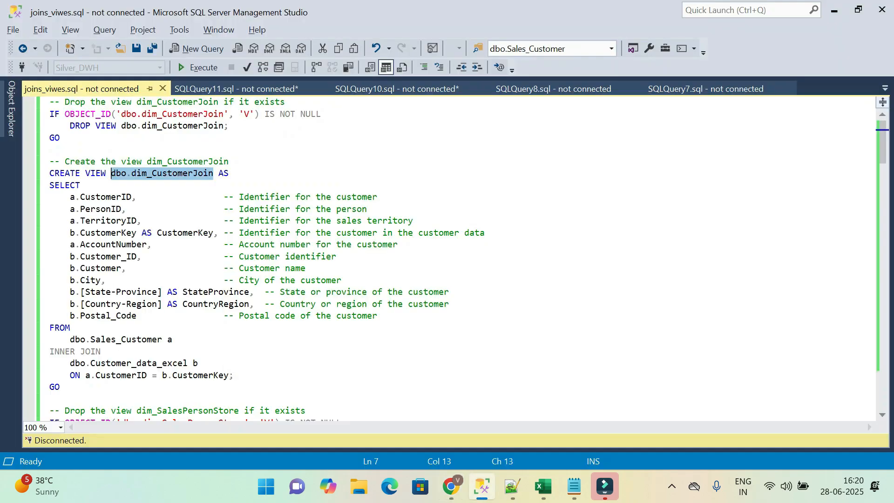
click(11, 108)
scroll(148, 335, up, 4)
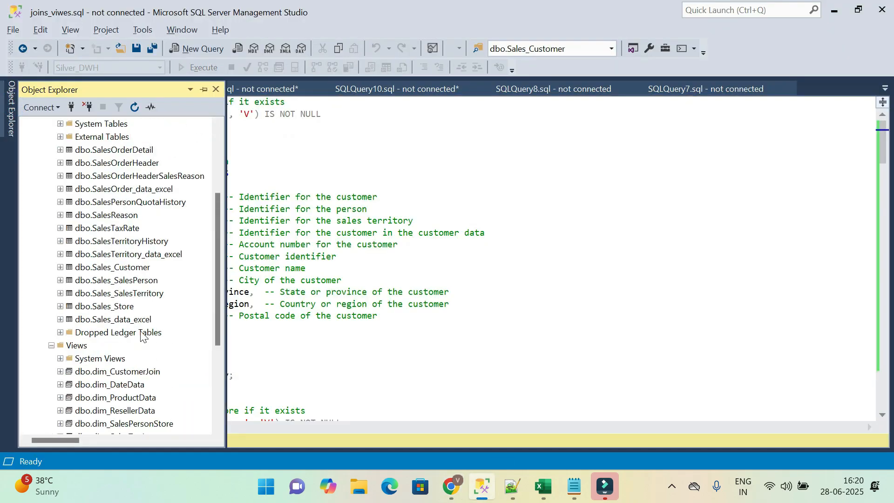
click(52, 385)
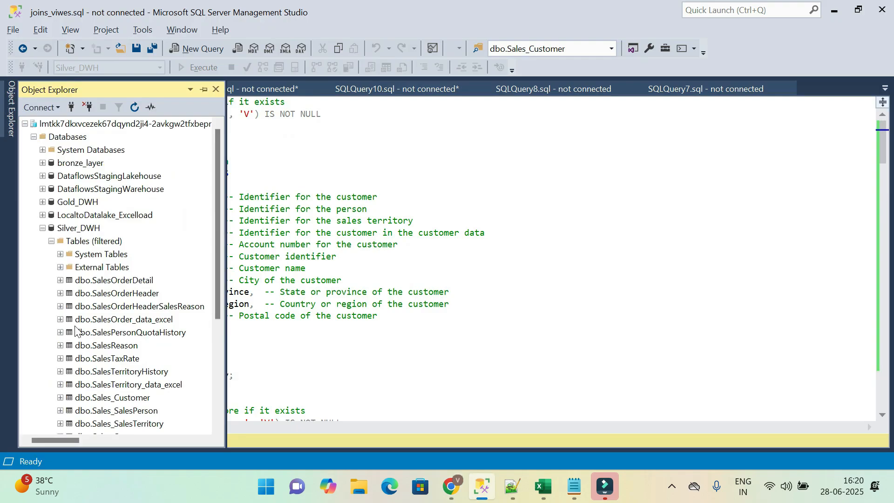
click(51, 241)
key(alt+Tab)
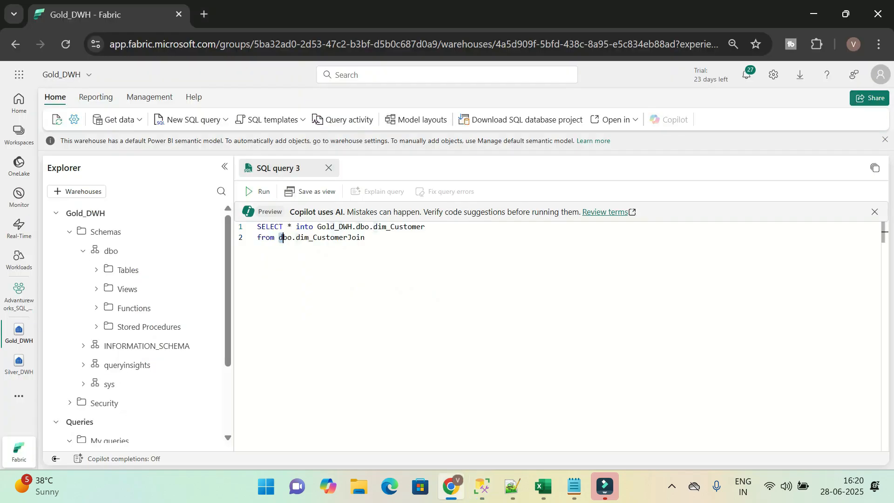
click(280, 238)
text(Silve)
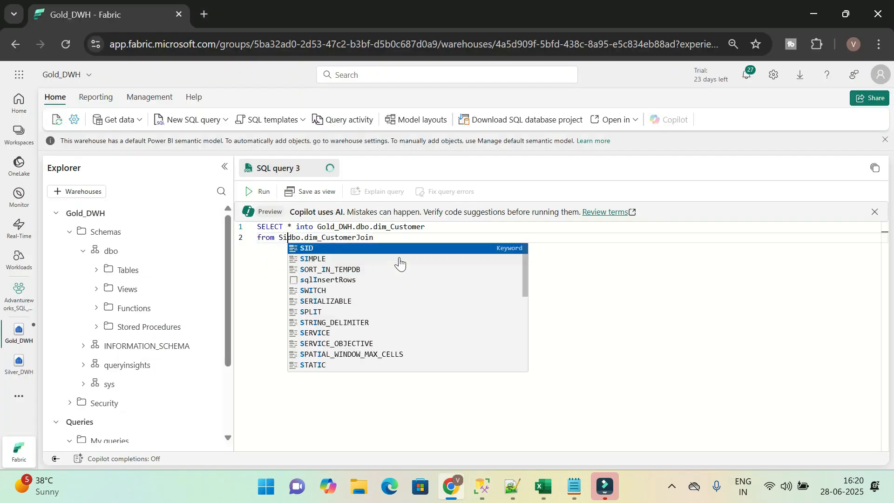
text(r_DWH.)
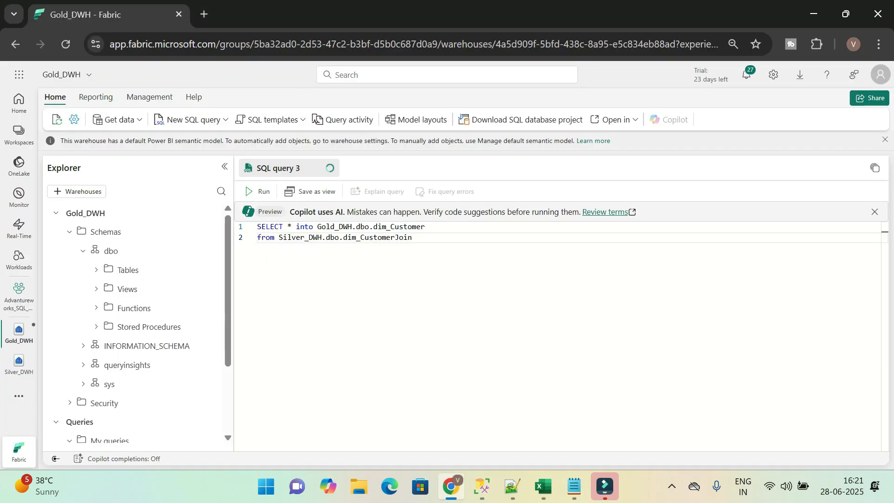
click(453, 313)
drag(449, 247, 197, 216)
Step: Run the SELECT INTO query (221808 rows), then refresh Gold_DWH Tables to reveal dim_Customer
click(259, 192)
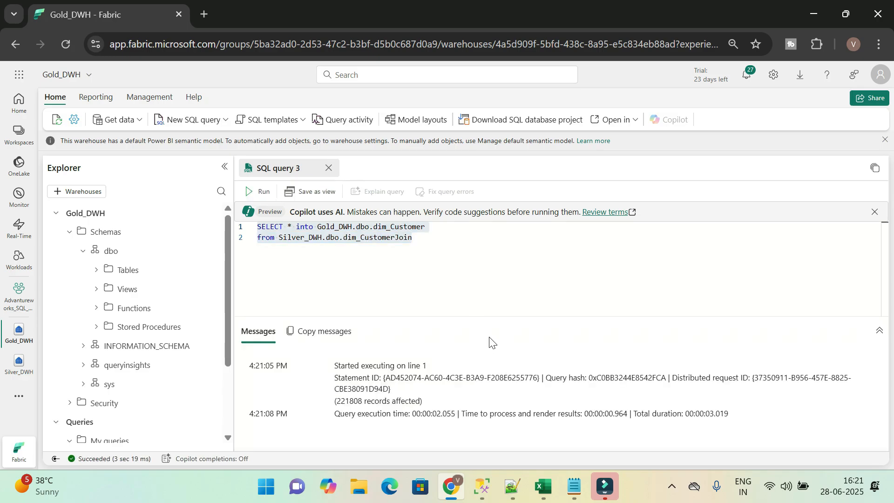
click(422, 260)
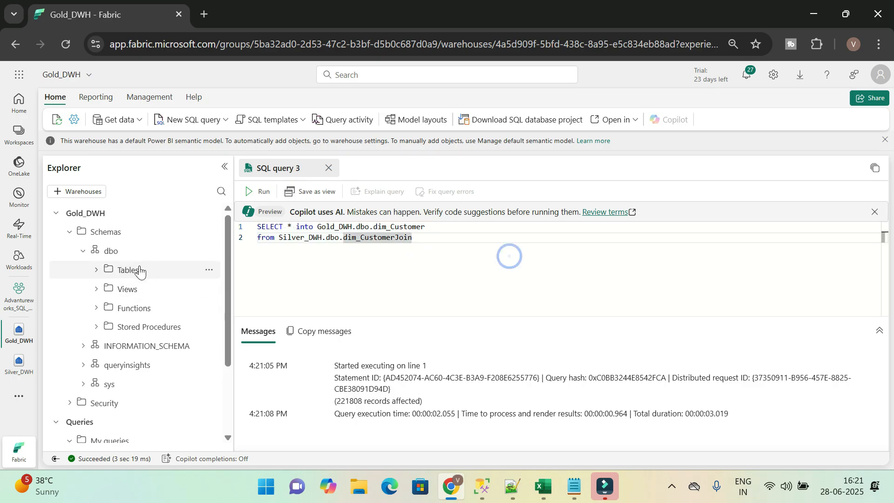
click(209, 271)
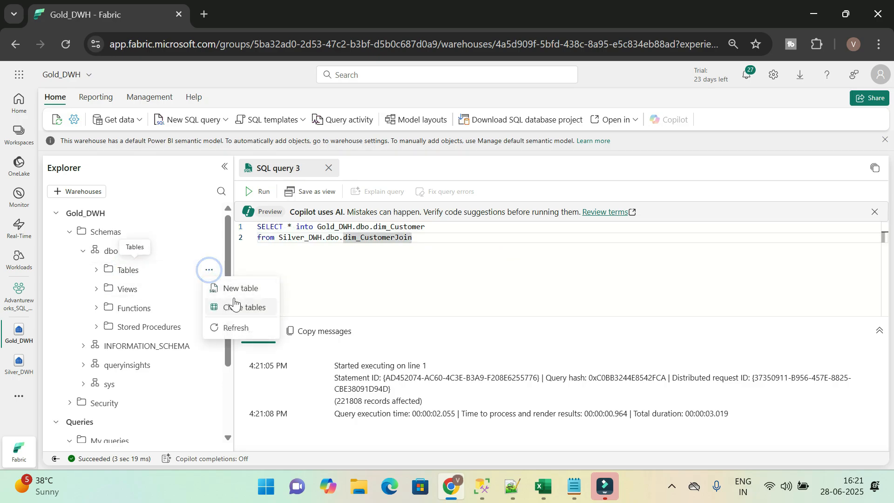
click(234, 326)
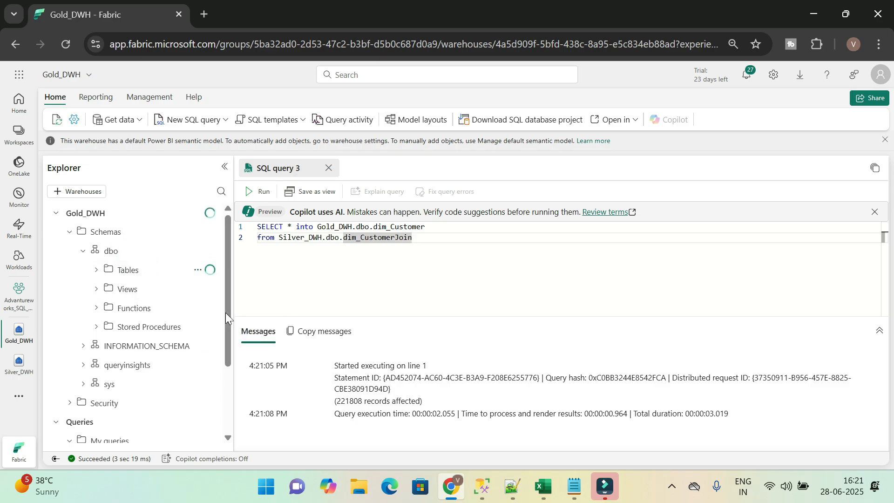
click(96, 269)
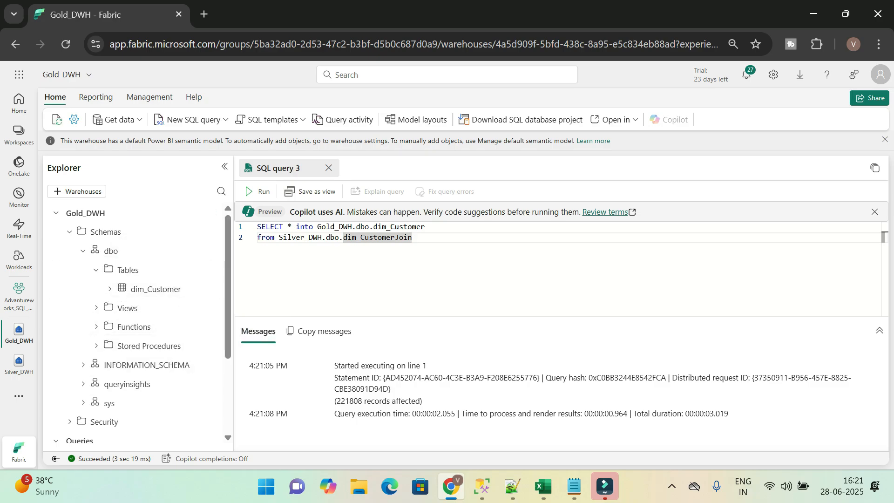
click(441, 257)
key(Return)
key(Return)
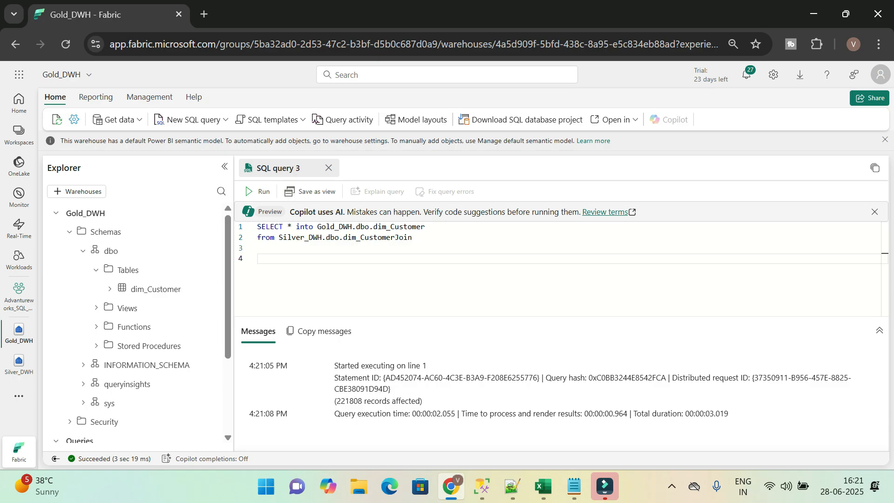
Step: Open a new empty SQL query 4 alongside the SQL query 3 script
click(195, 120)
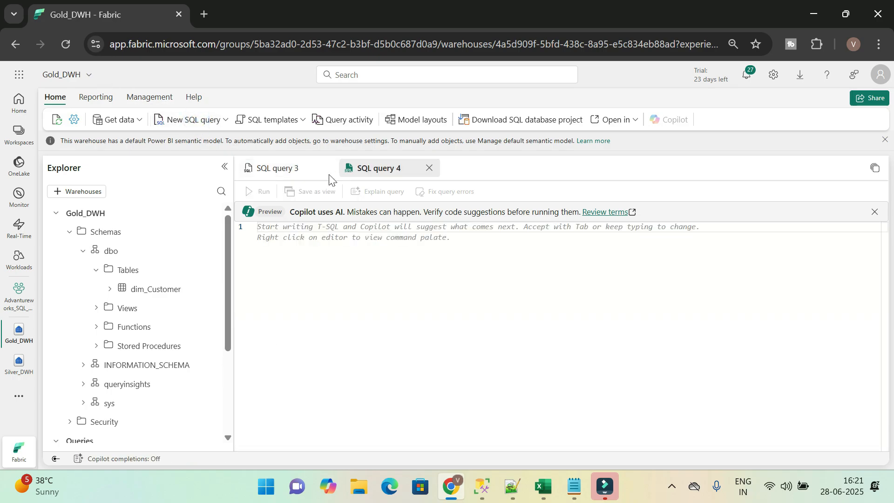
click(283, 172)
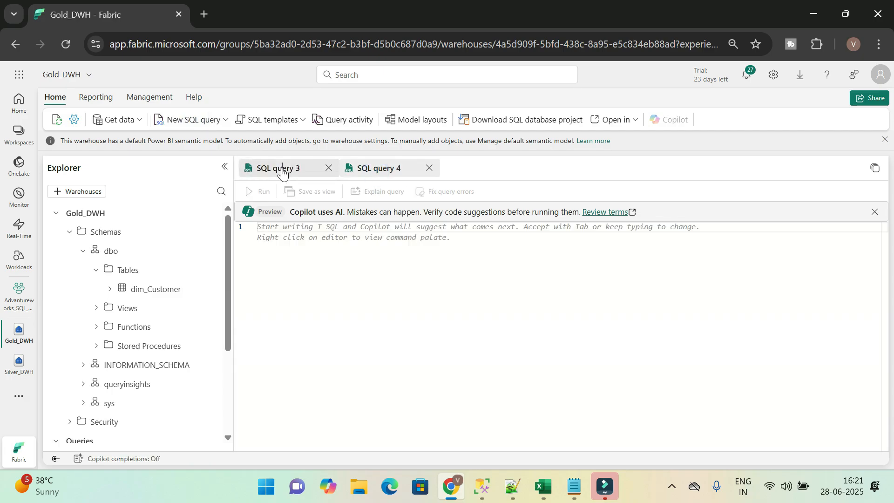
click(383, 169)
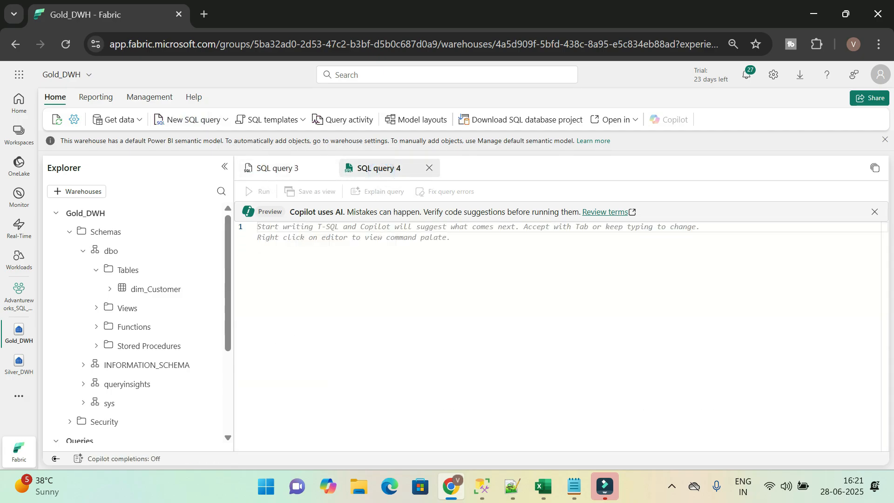
click(292, 252)
Step: Revisit the SQL query 3 script and its name, then close SQL query 4
click(377, 172)
click(268, 168)
click(333, 246)
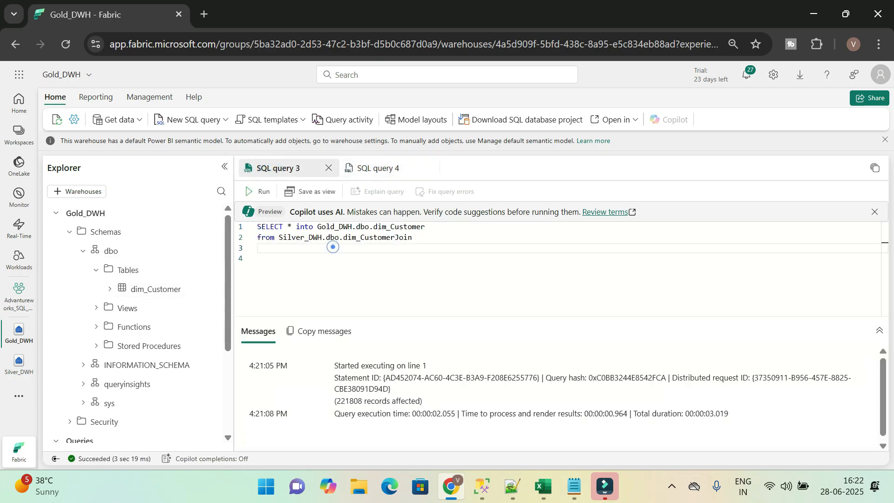
click(282, 169)
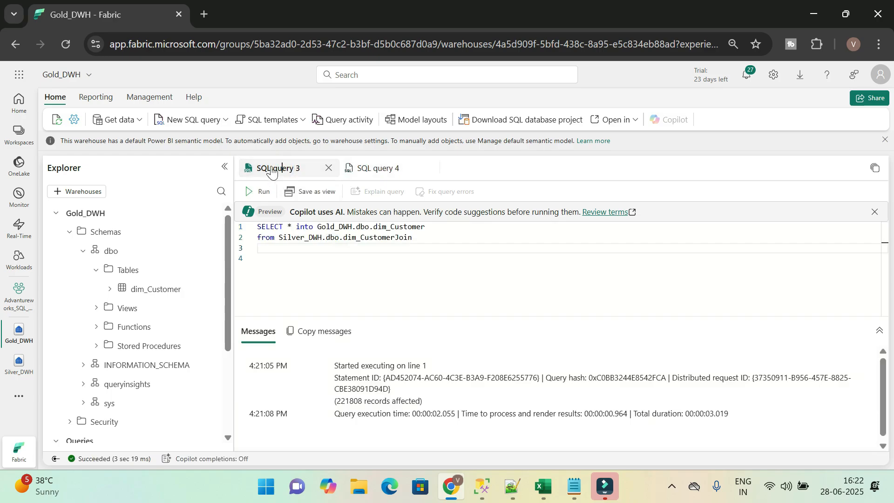
click(273, 172)
click(365, 170)
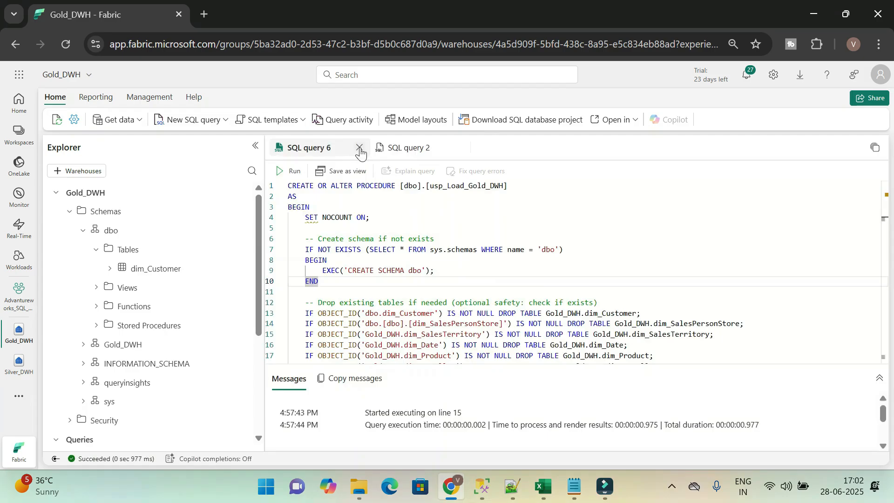
click(359, 148)
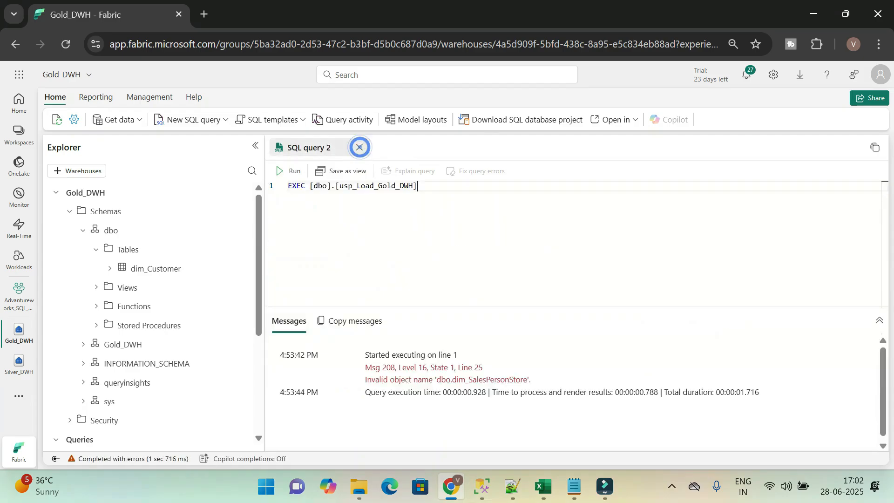
Step: Start a new SQL query and copy the whole load procedure script from SSMS
click(195, 126)
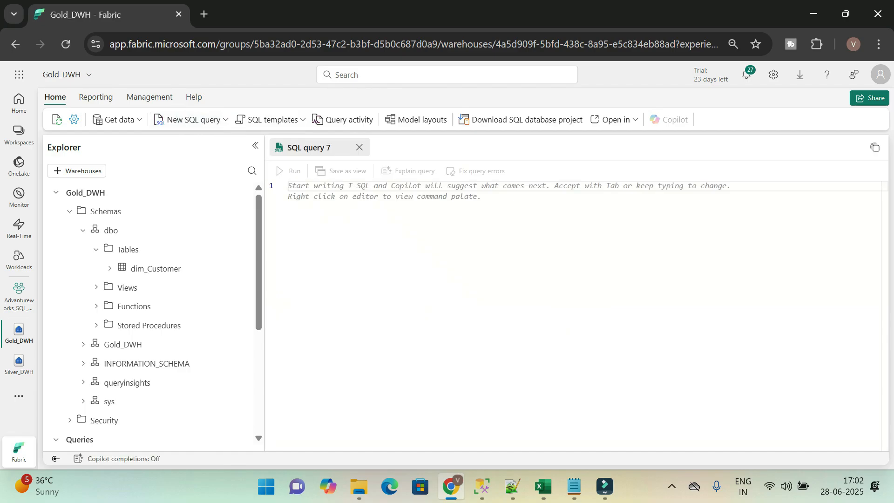
key(F9)
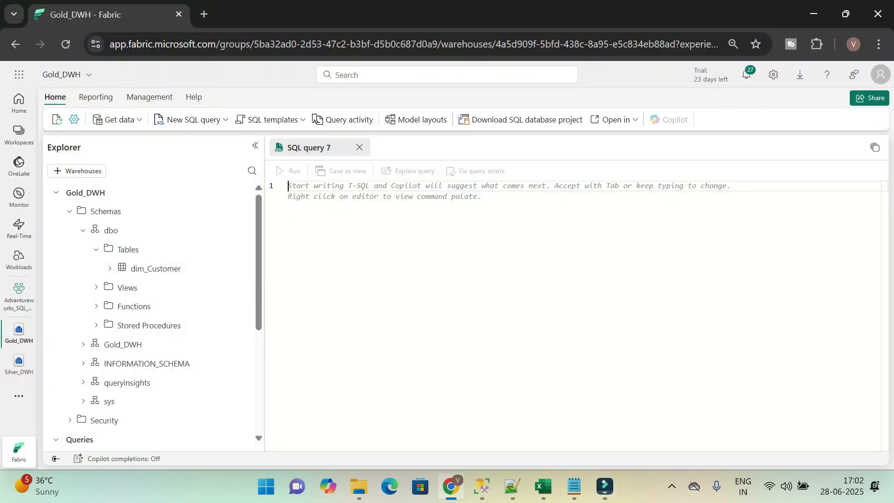
key(alt+Tab)
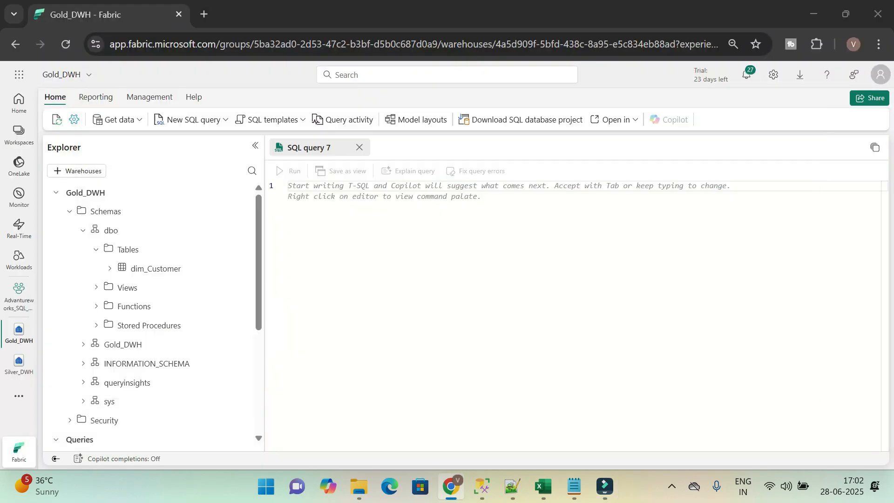
click(517, 181)
key(ctrl+a)
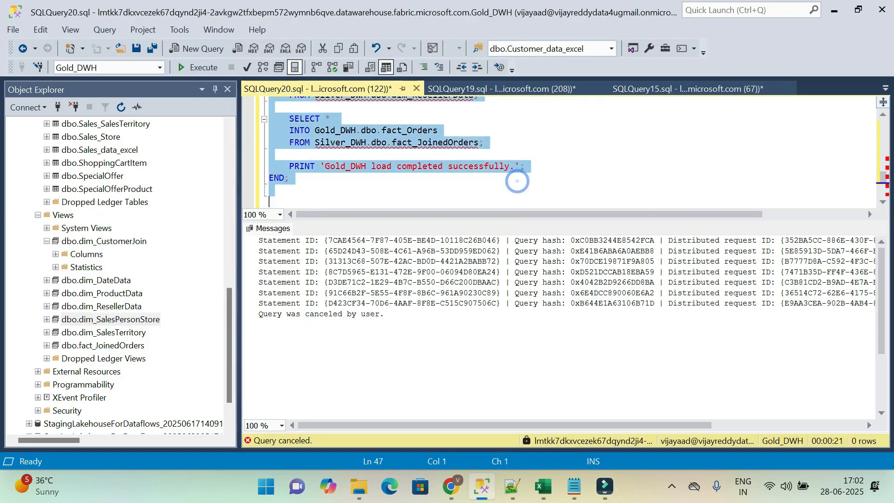
key(alt)
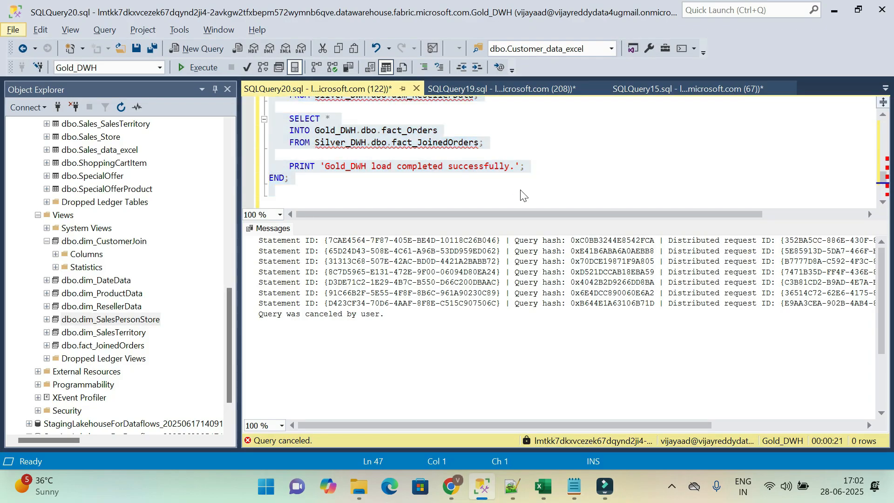
key(alt+Tab)
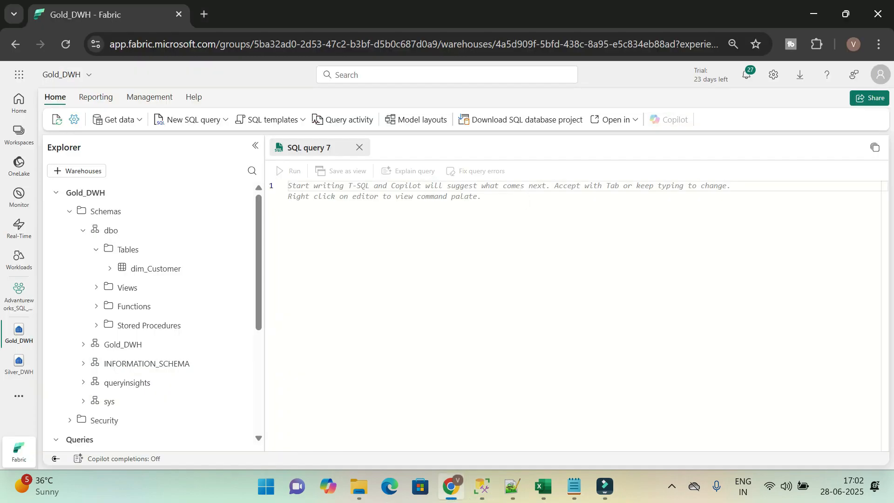
Step: Paste the script into SQL query 7 and run it to create usp_Load_Gold_DWH
click(393, 278)
key(ctrl+v)
scroll(407, 279, up, 5)
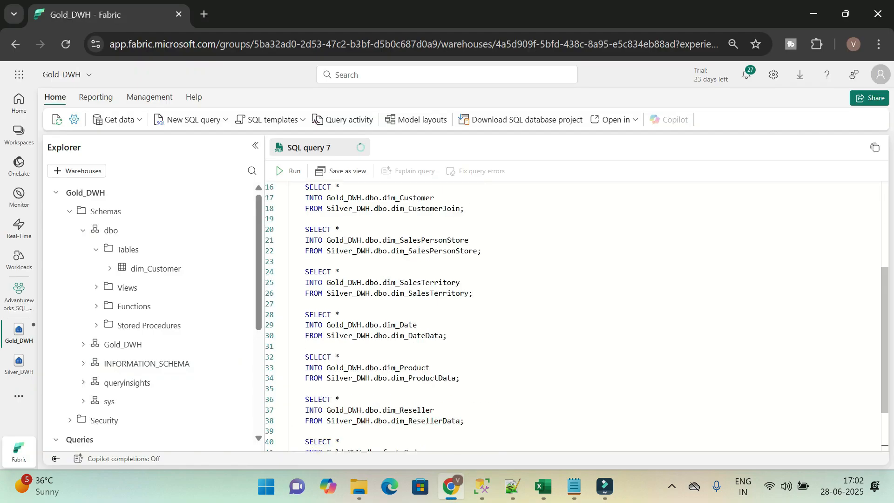
scroll(387, 312, down, 5)
scroll(387, 312, up, 5)
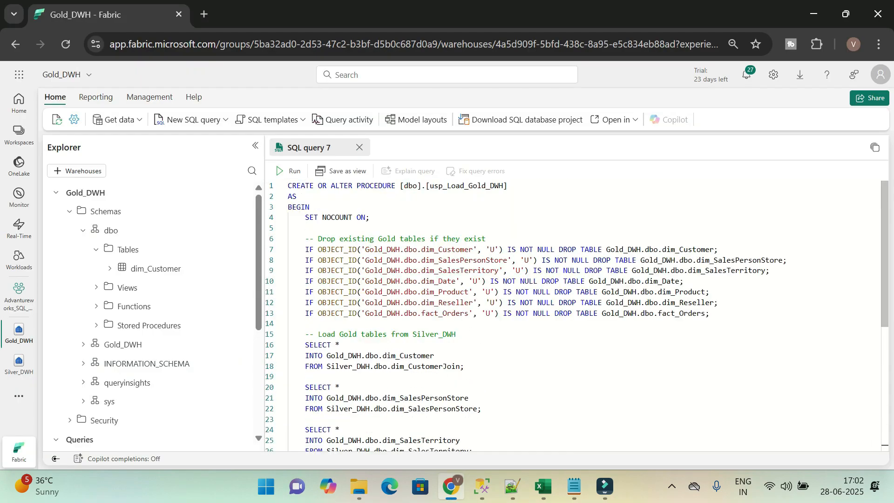
click(469, 229)
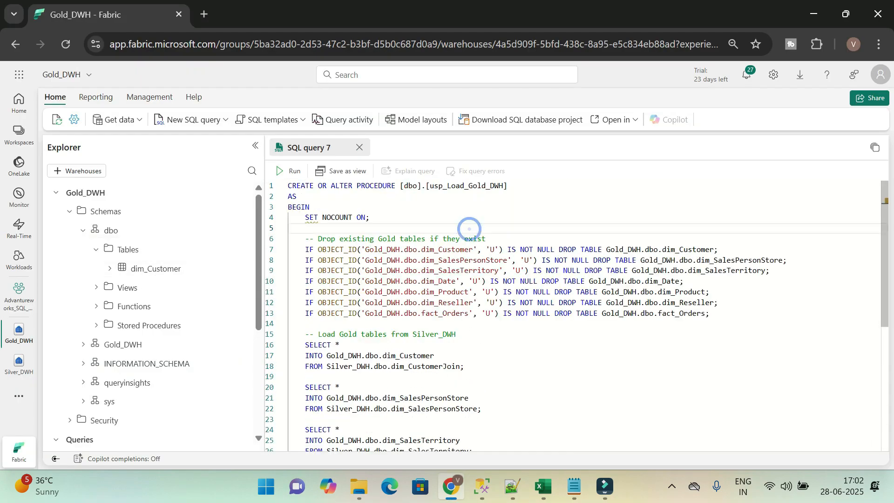
key(ctrl+a)
click(292, 171)
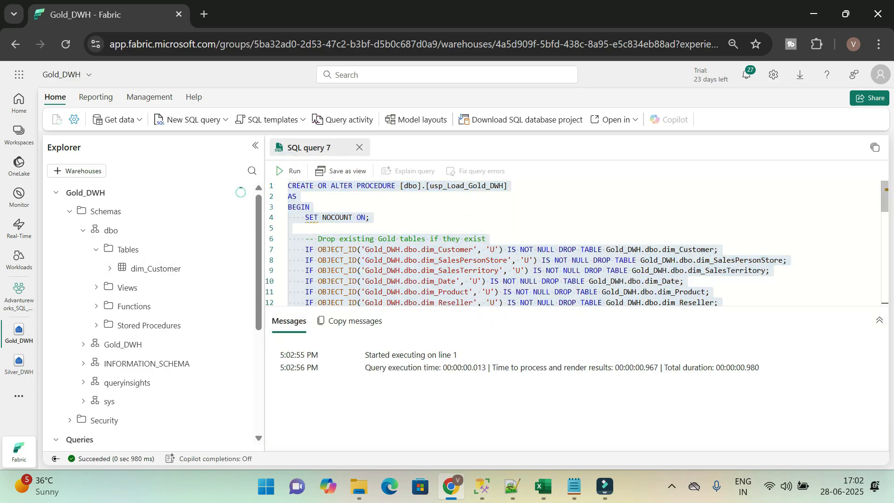
Step: Copy the procedure name and open a new empty SQL query 8
click(502, 198)
mouse_move(524, 192)
mouse_down()
mouse_move(413, 187)
mouse_move(507, 186)
mouse_up()
key(ctrl+c)
click(399, 186)
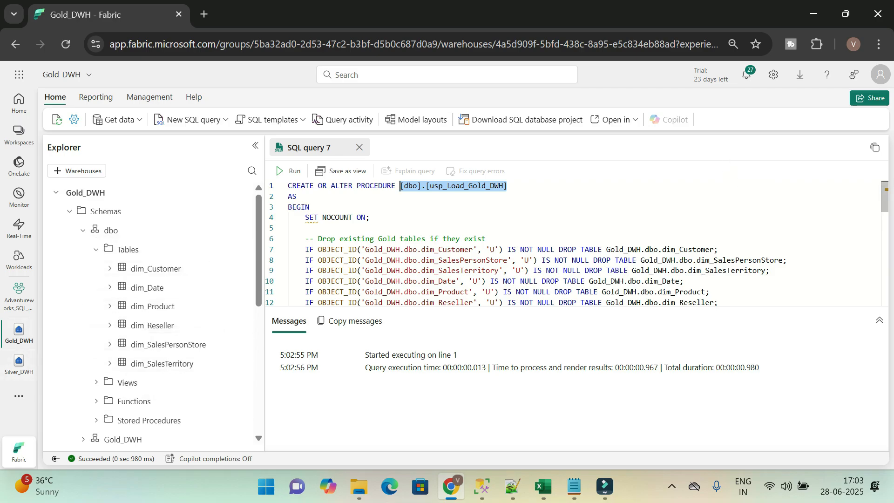
click(193, 120)
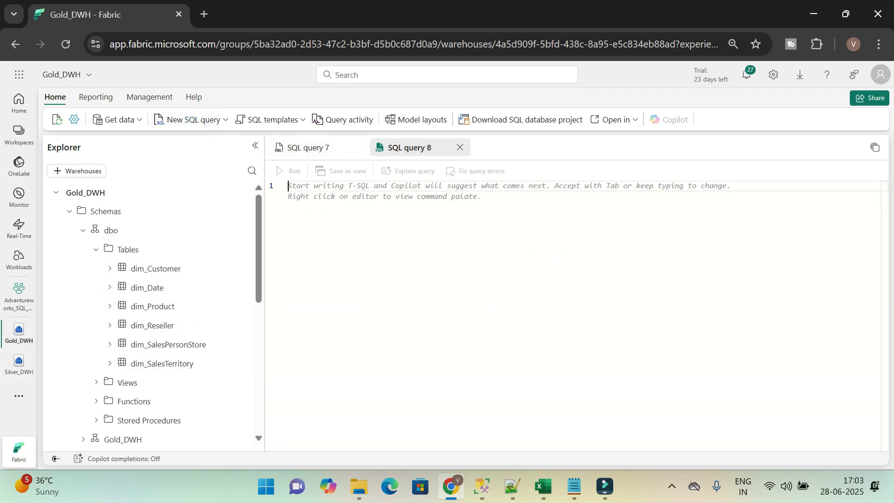
Step: Write EXEC [dbo].[usp_Load_Gold_DWH] in SQL query 8
click(345, 191)
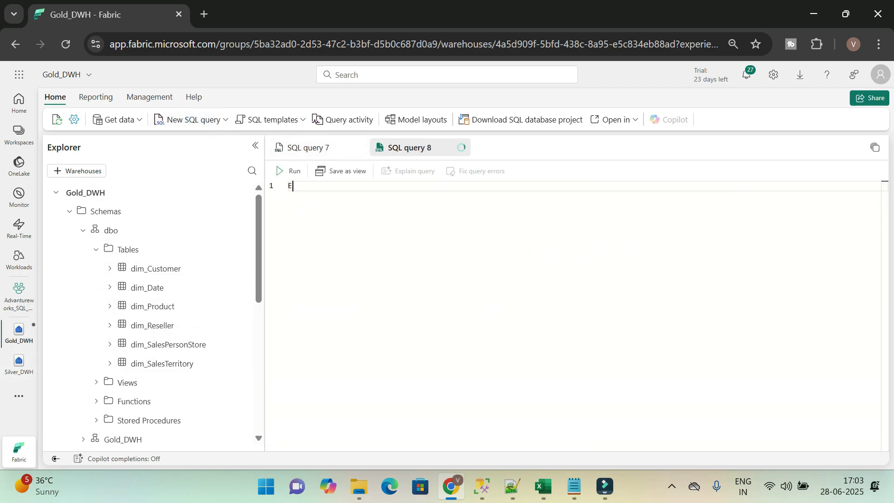
text(Ex)
key(Tab)
key(ctrl+v)
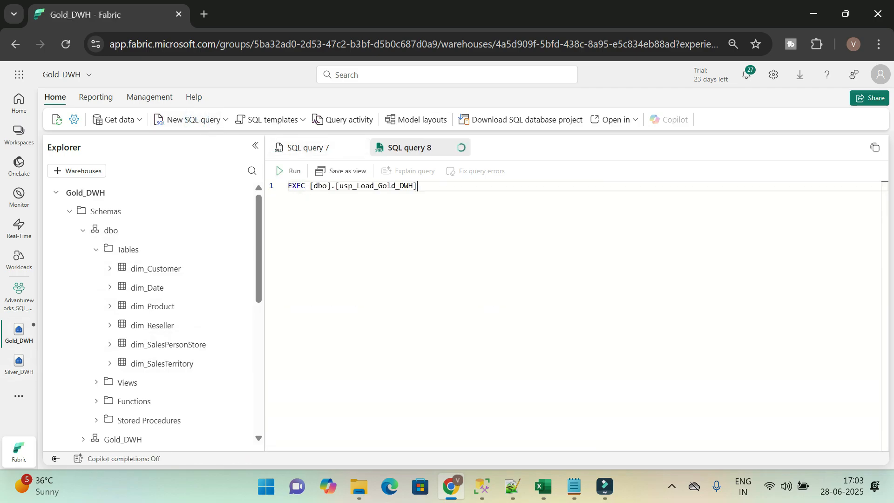
Step: Check in the SQL query 7 procedure that fact_Orders is among the dropped tables
click(309, 148)
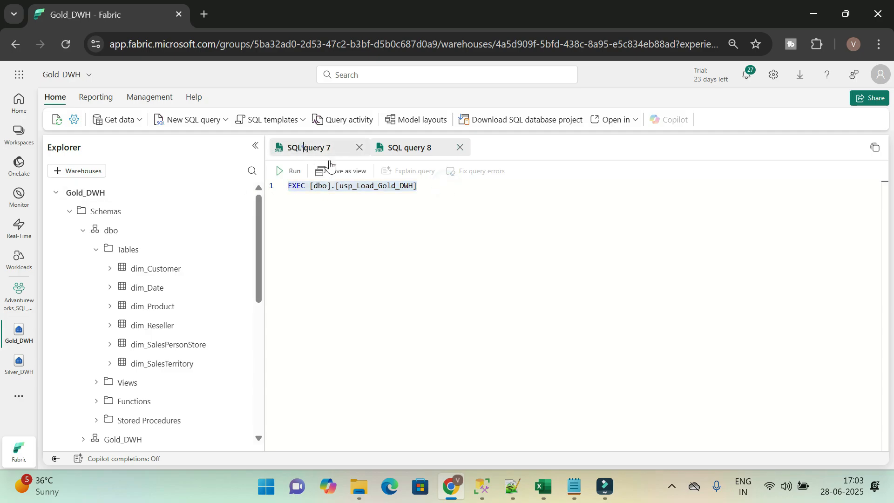
click(488, 260)
scroll(487, 255, down, 2)
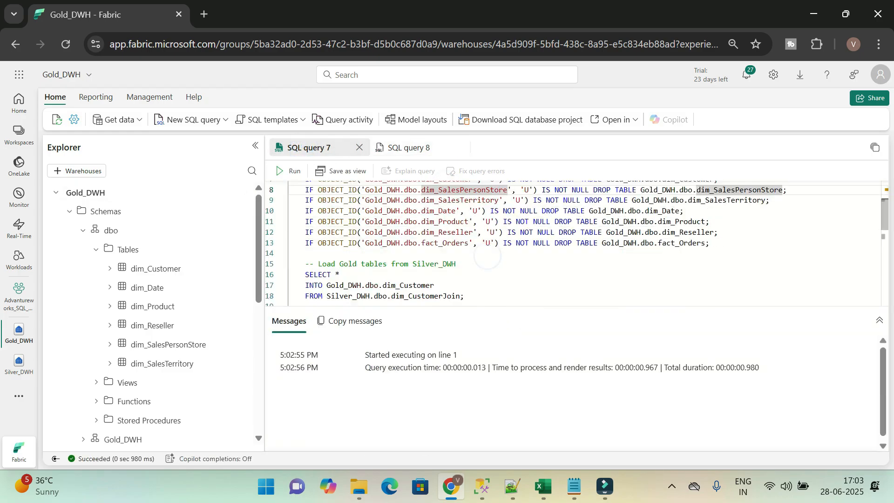
click(444, 243)
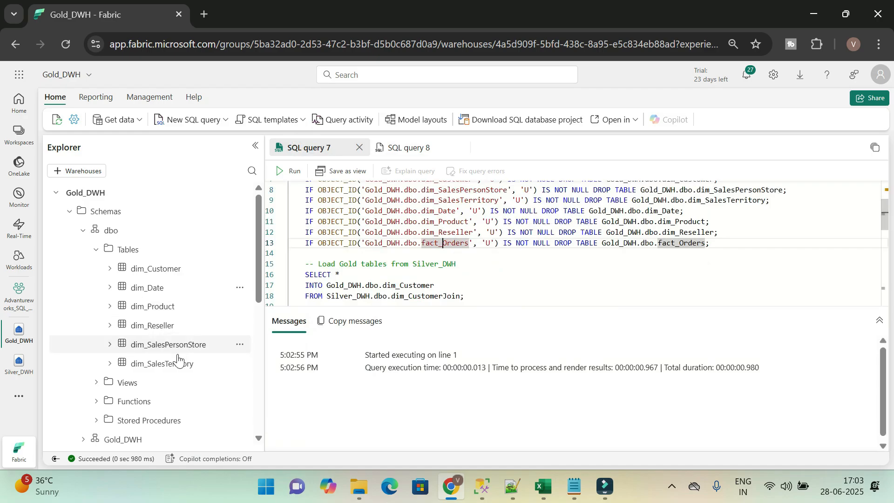
Step: Run the EXEC statement to load the Gold tables
click(389, 148)
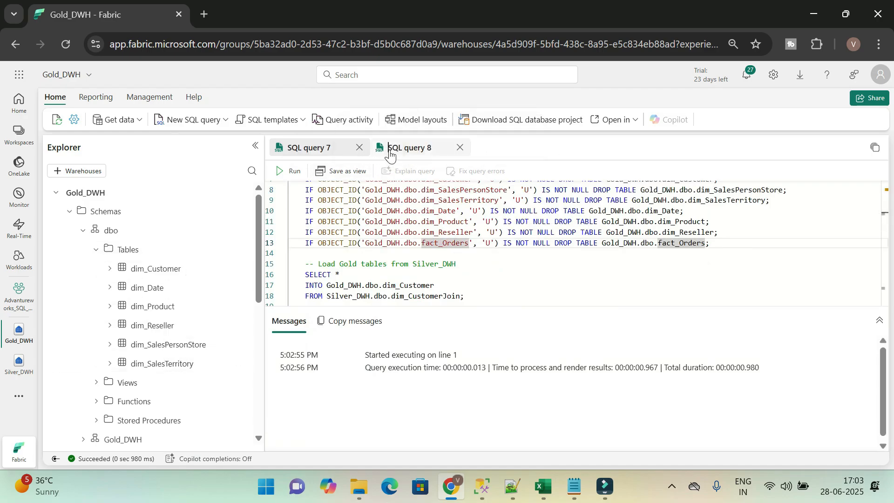
click(485, 211)
key(ctrl+a)
click(325, 209)
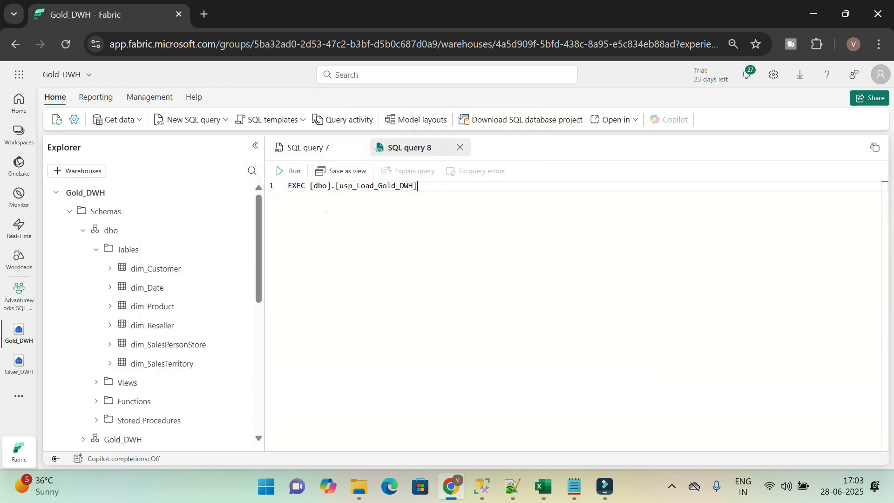
click(289, 171)
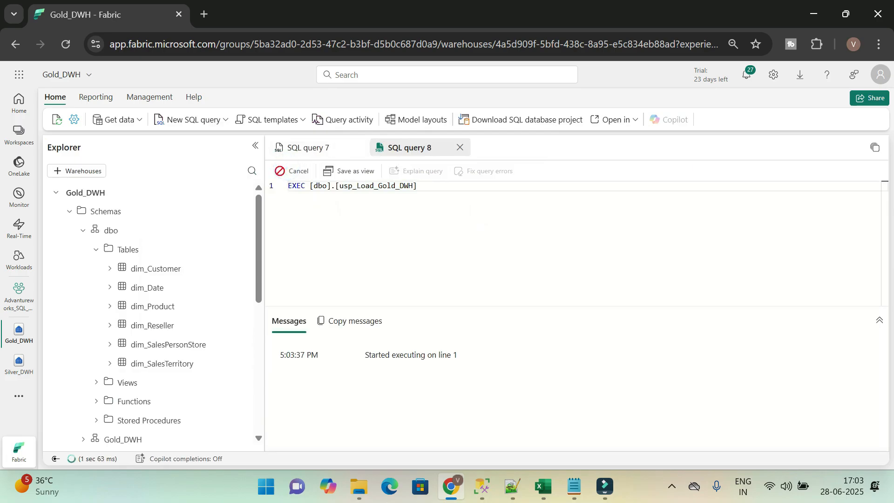
Step: Preview the new fact_Orders table, then go to the Advantureworks_SQL_PBI workspace
mouse_move(477, 307)
mouse_down()
mouse_move(478, 251)
mouse_move(479, 307)
mouse_up()
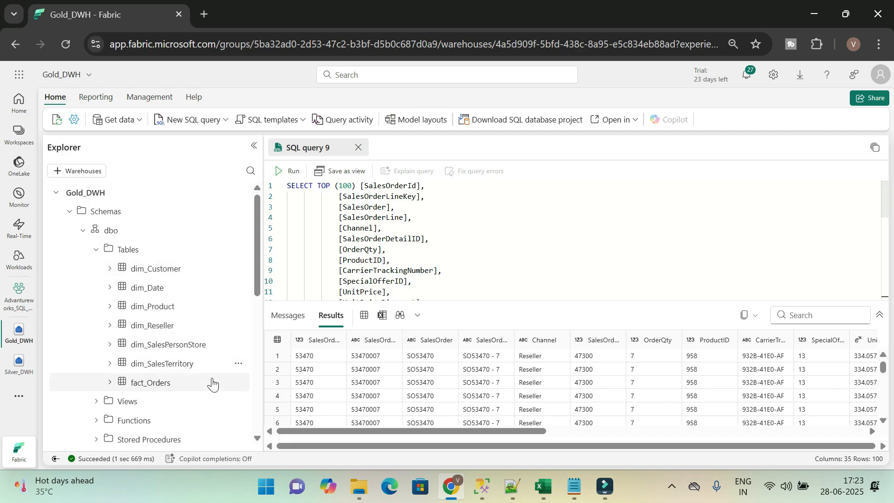
mouse_move(883, 368)
mouse_down()
mouse_move(881, 421)
mouse_move(882, 365)
mouse_up()
click(477, 267)
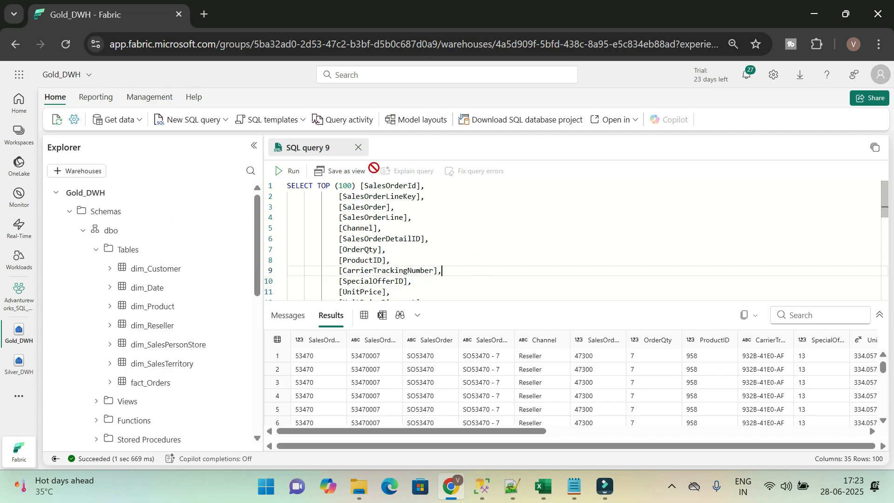
click(18, 288)
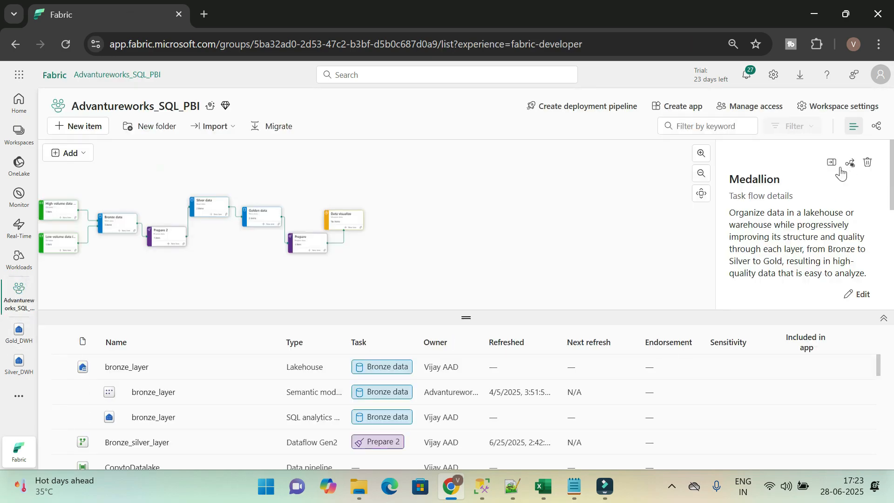
Step: Delete the Silver data to Golden data link in the Medallion task flow
click(848, 162)
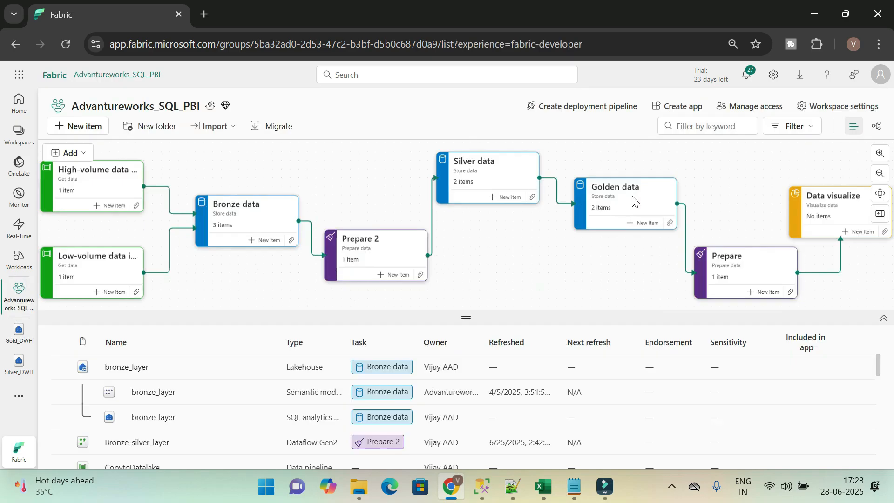
click(574, 205)
click(559, 186)
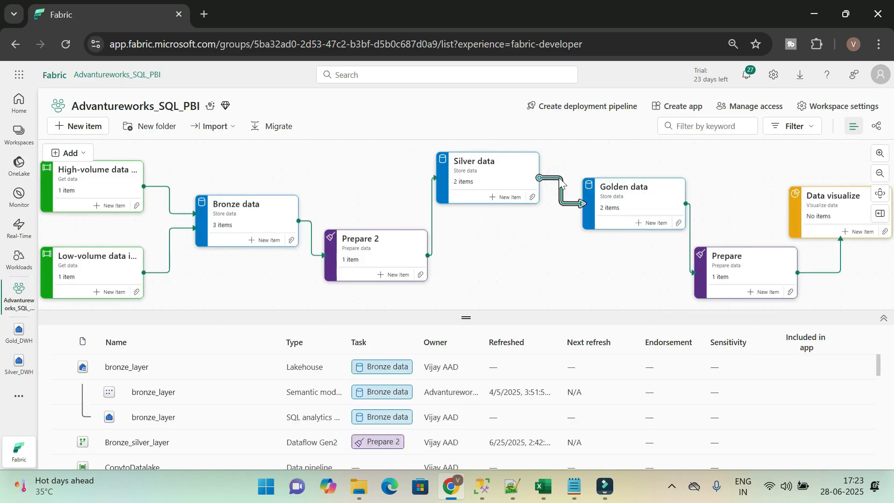
key(Delete)
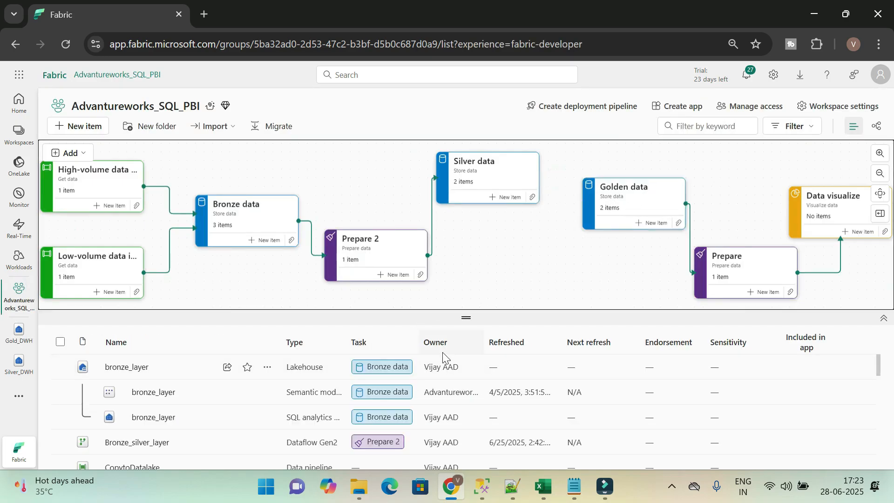
click(19, 326)
click(21, 293)
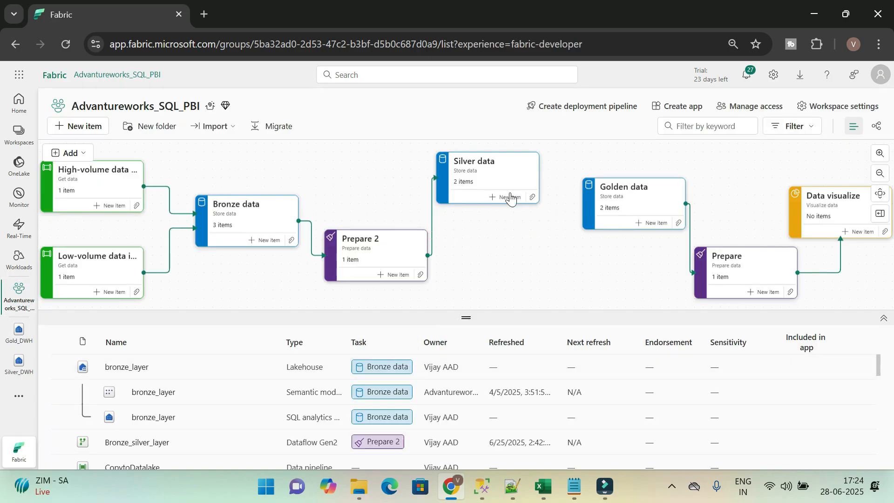
Step: Add a Prepare data task and place it between Silver data and Golden data
click(69, 153)
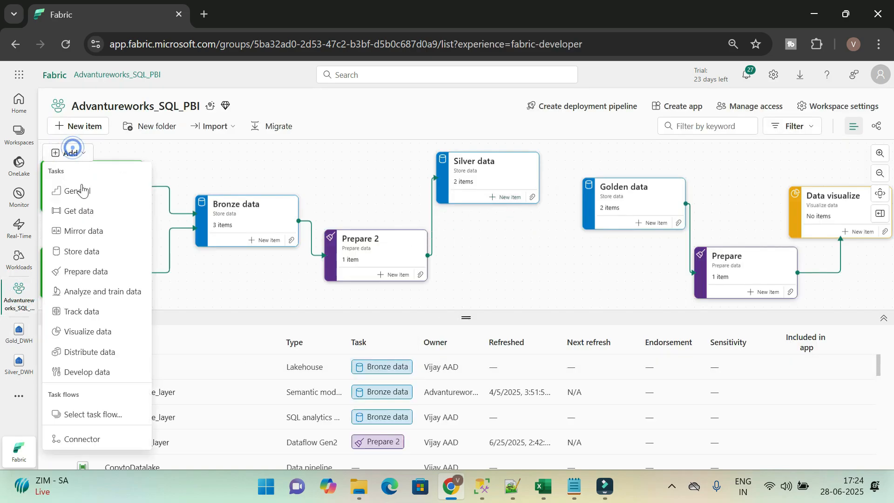
click(93, 271)
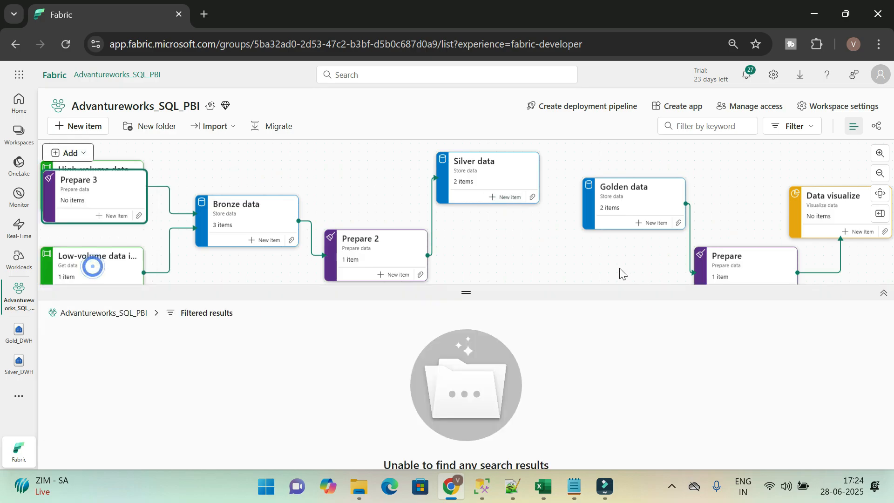
drag(466, 285, 466, 304)
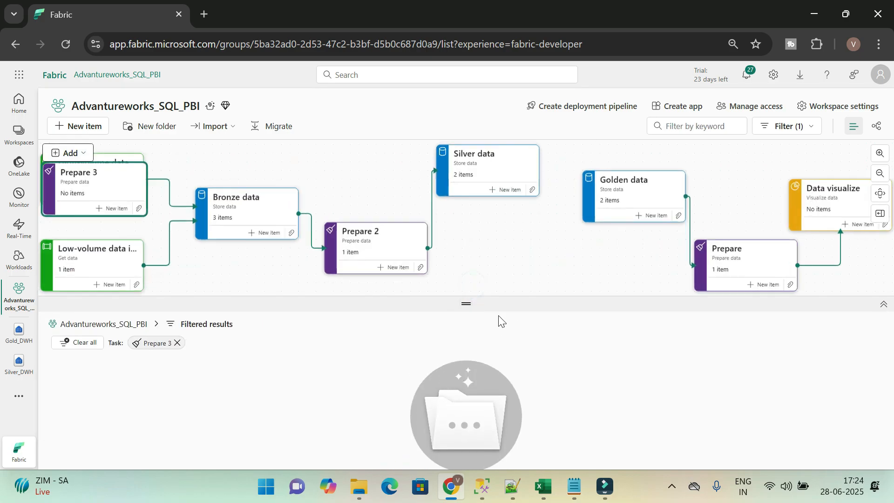
drag(80, 193, 533, 237)
Step: Connect Silver data through the new Prepare 3 task to Golden data
click(652, 196)
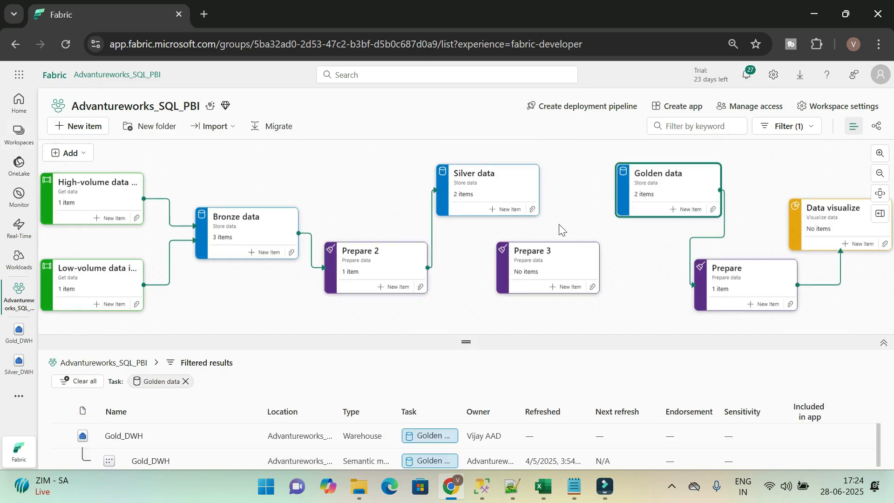
click(499, 192)
mouse_move(497, 191)
mouse_down()
mouse_move(523, 188)
mouse_move(487, 263)
mouse_up()
mouse_move(560, 262)
mouse_down()
mouse_move(601, 274)
mouse_move(593, 159)
mouse_up()
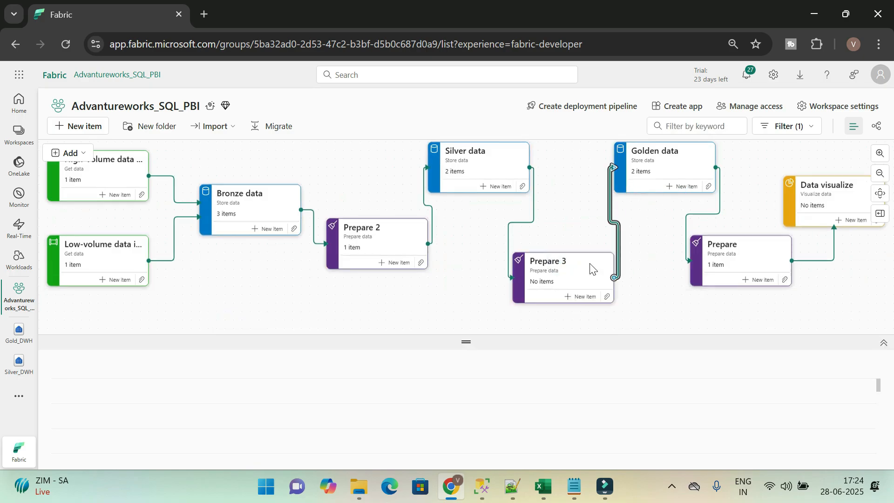
click(579, 296)
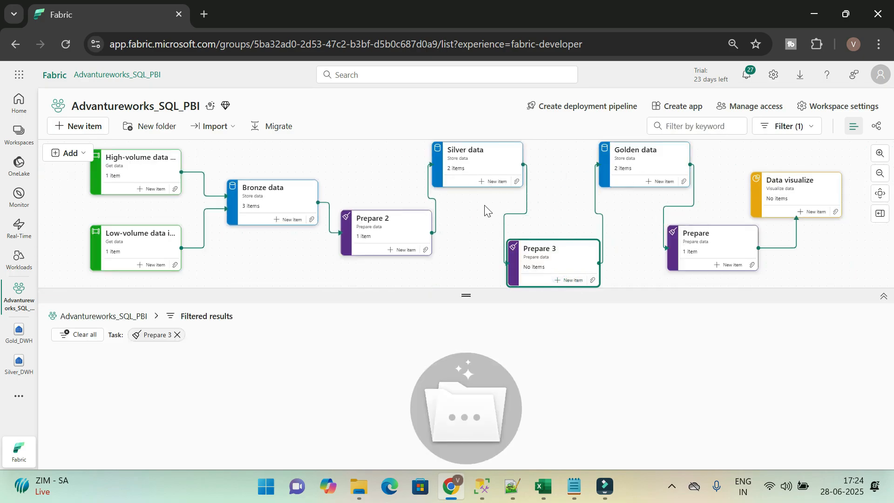
click(542, 253)
click(548, 250)
click(520, 257)
Step: Rename the Prepare 3 task to [dbo].[usp_Load_Gold_DWH] and save it
click(878, 217)
double_click(762, 179)
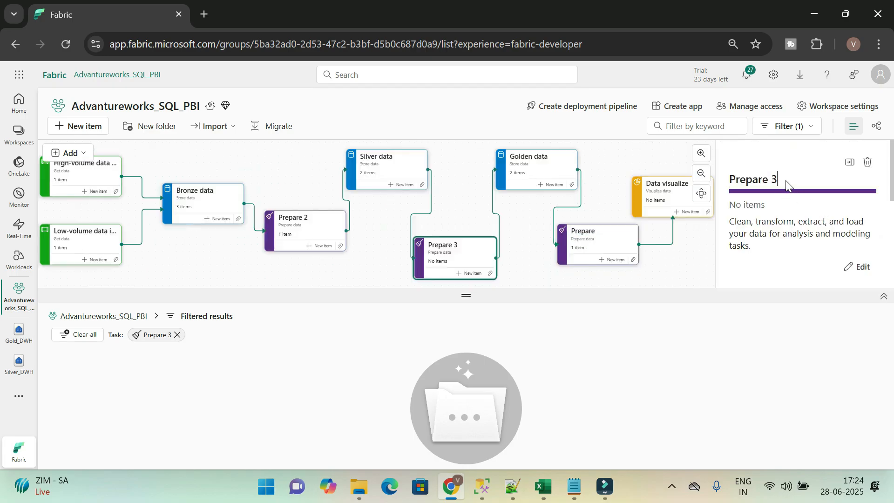
drag(785, 180, 734, 179)
click(782, 177)
click(859, 267)
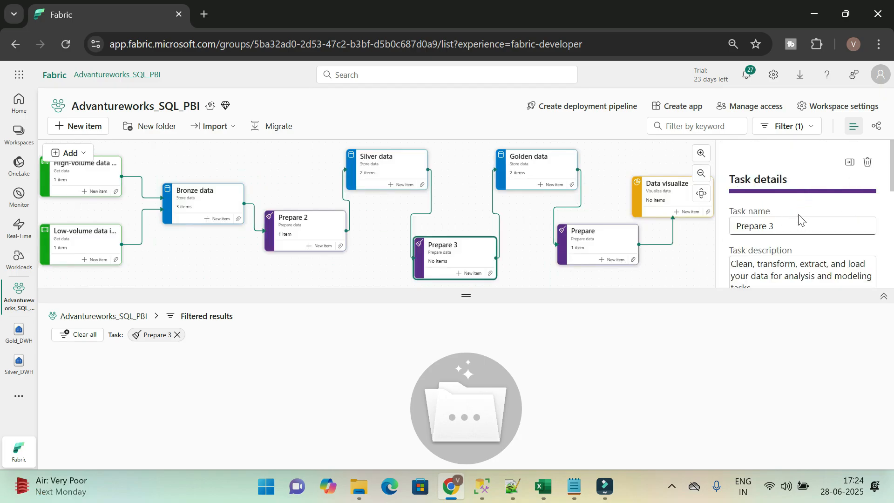
triple_click(812, 227)
text([dbo].[usp_Load_Gold_DWH])
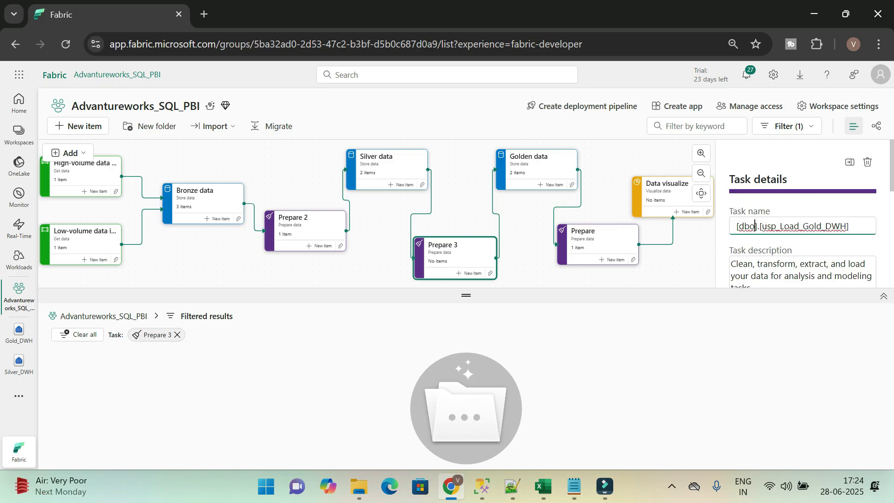
scroll(787, 242, down, 2)
click(824, 267)
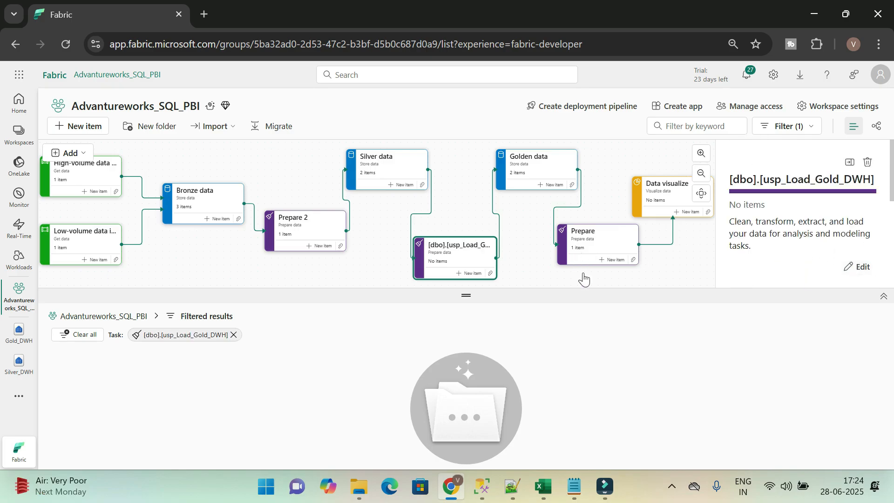
click(683, 262)
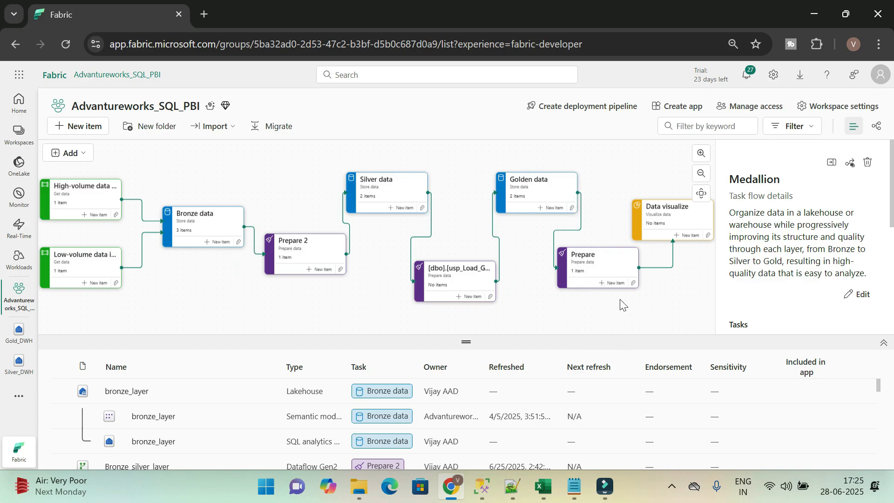
Step: Review the Golden data and Prepare task items, then open Gold_DWH with a wider Explorer
click(544, 187)
click(606, 271)
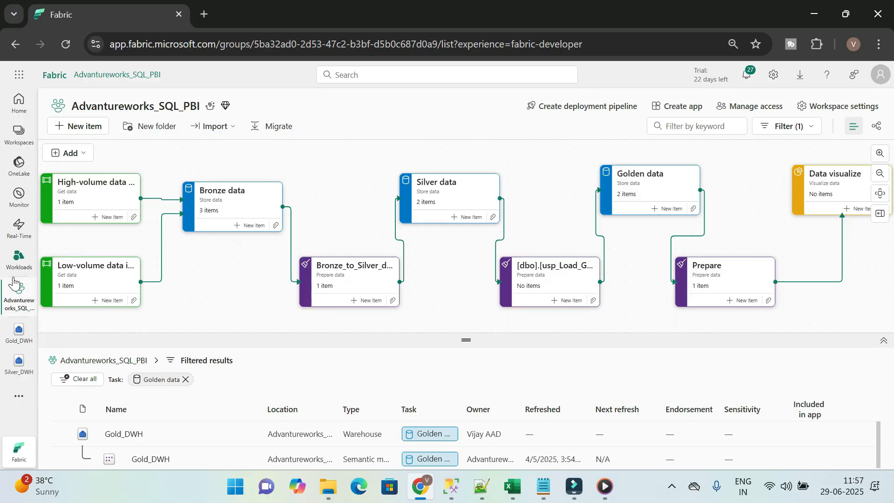
click(18, 331)
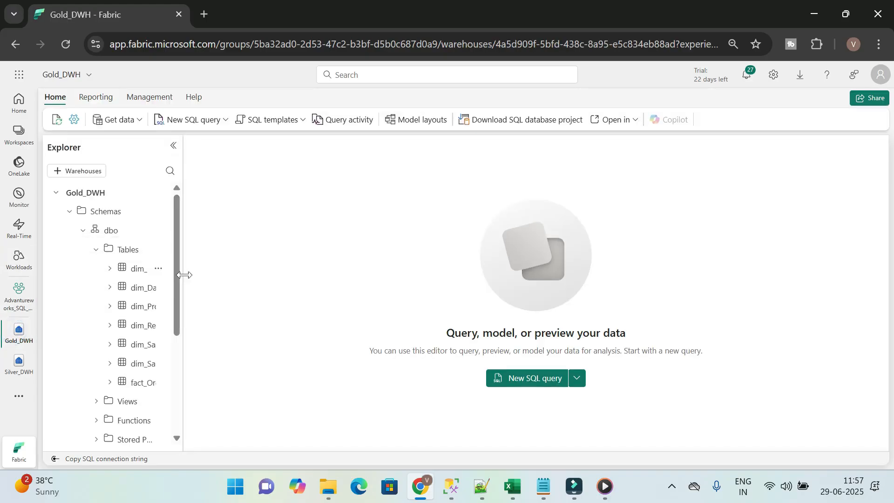
drag(183, 275, 275, 280)
scroll(160, 335, down, 3)
scroll(155, 293, up, 4)
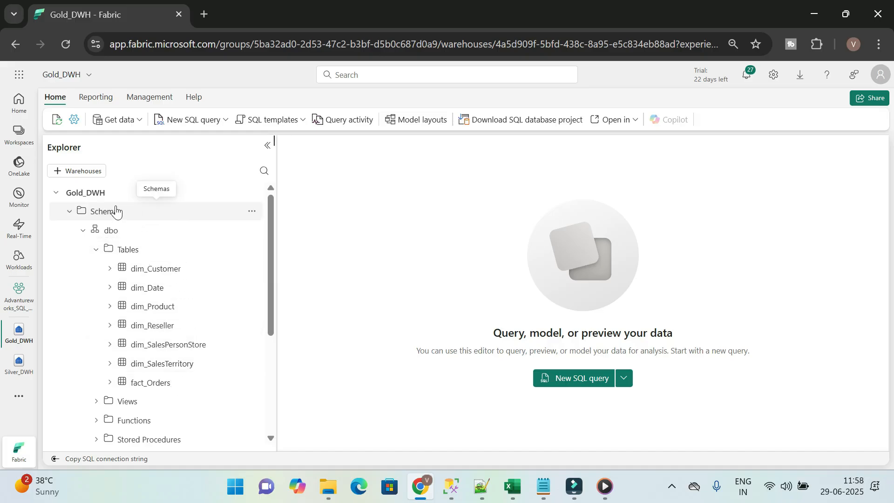
Step: Recheck the Prepare task items in the workspace, then reopen Gold_DWH and widen its Explorer
click(19, 296)
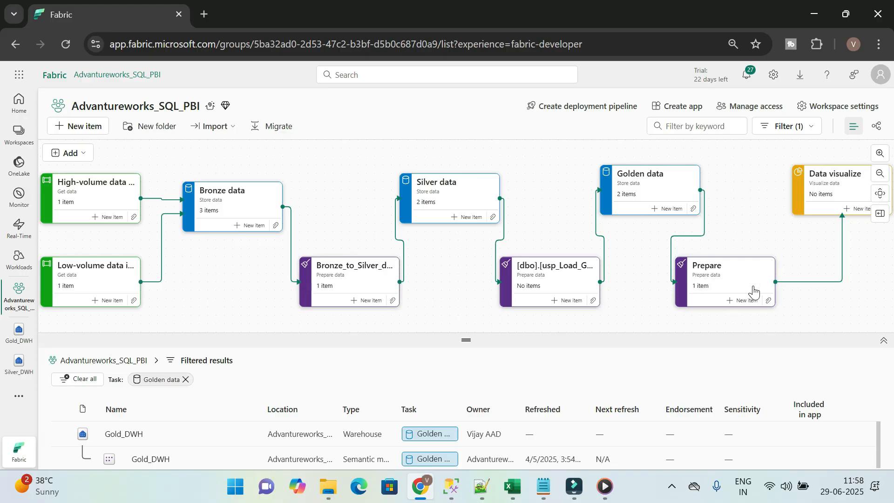
click(729, 281)
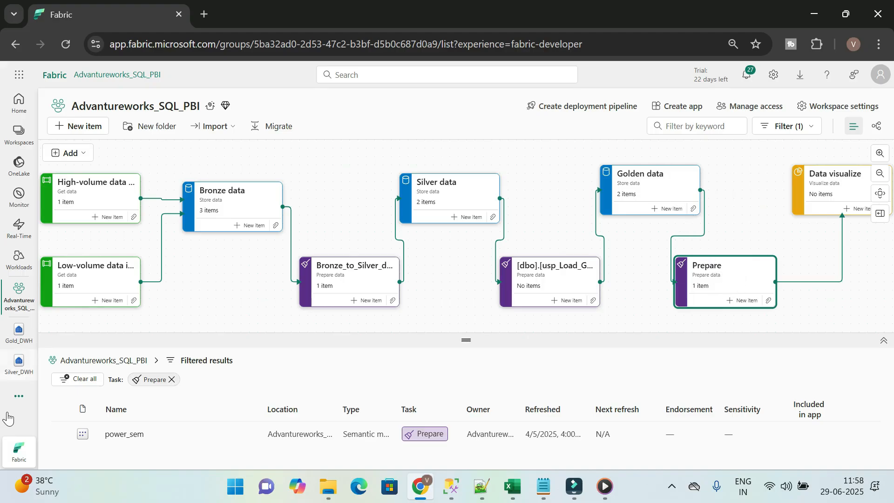
click(19, 332)
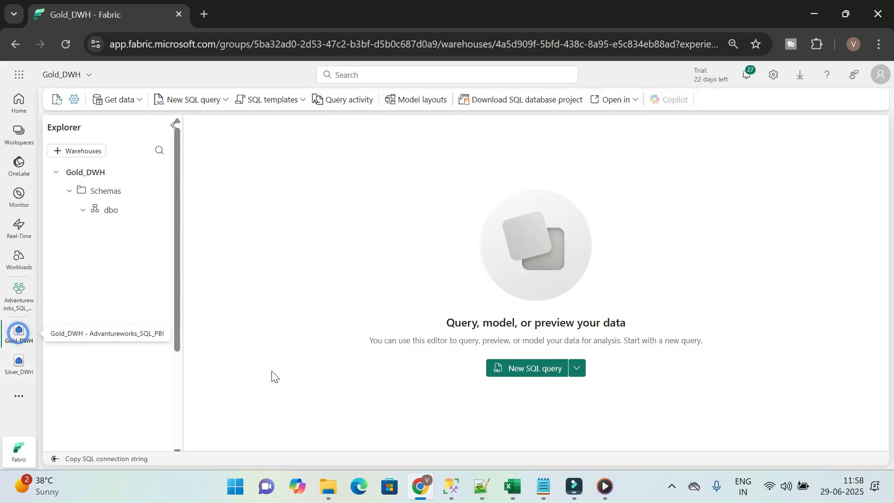
drag(183, 249, 272, 250)
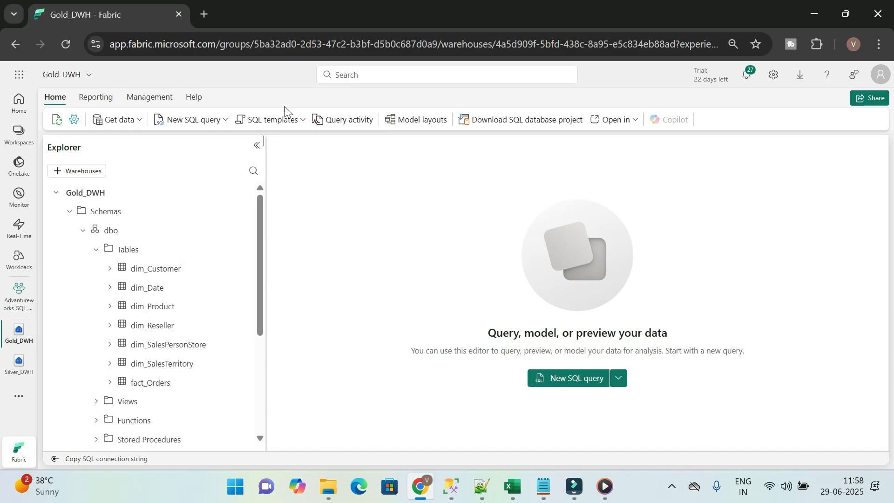
Step: Show the Reporting tab and cancel Manage default semantic model without changes
click(96, 99)
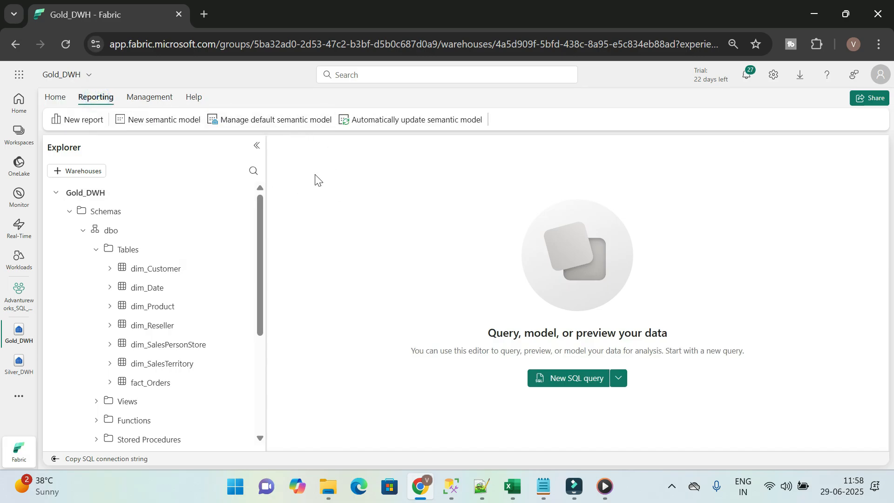
click(280, 122)
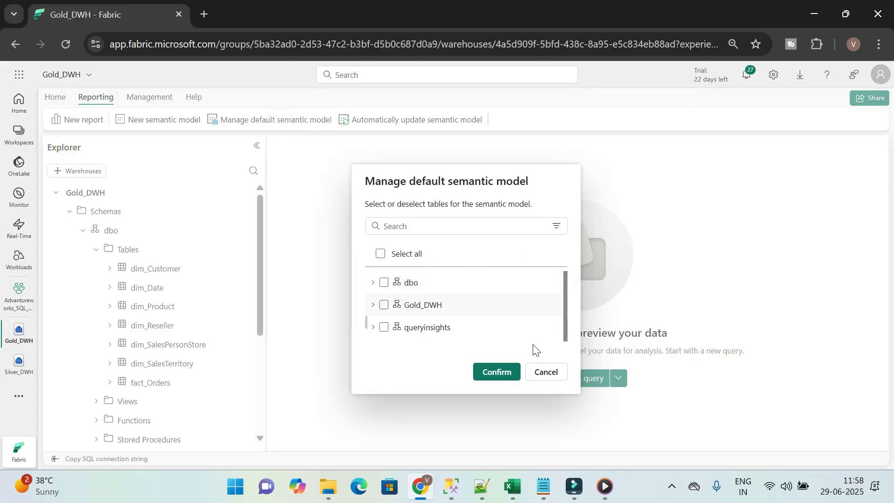
click(548, 375)
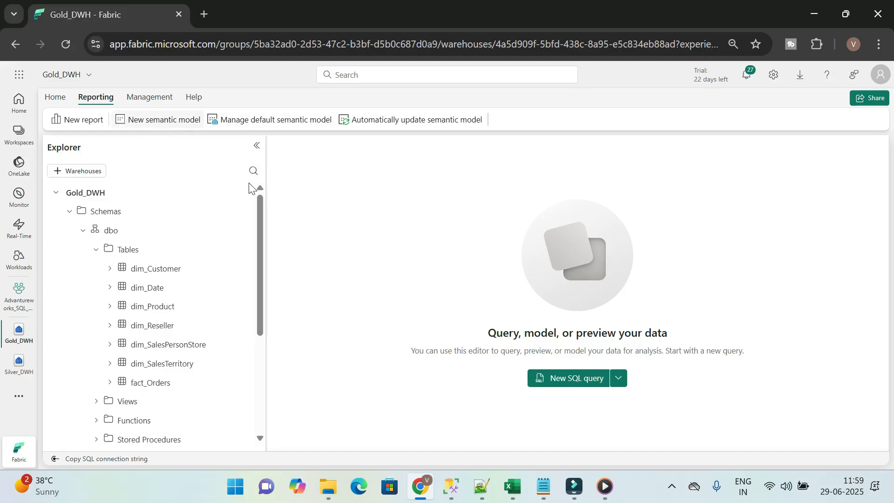
click(177, 121)
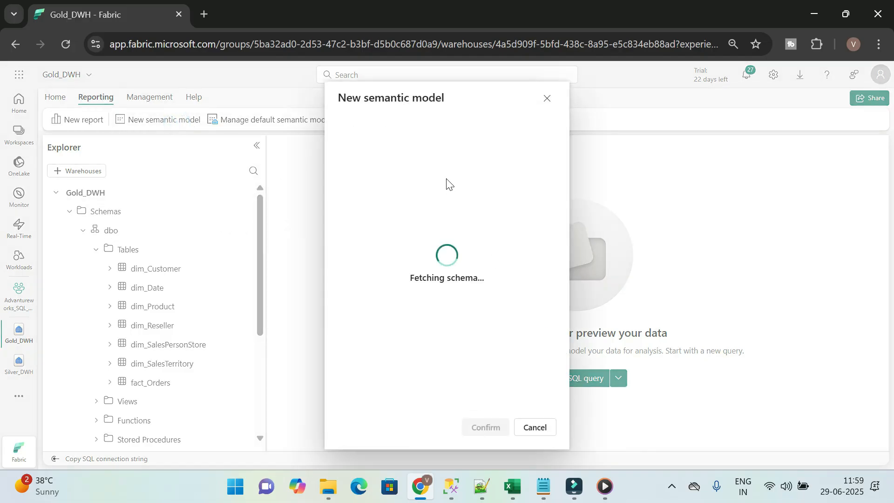
click(397, 178)
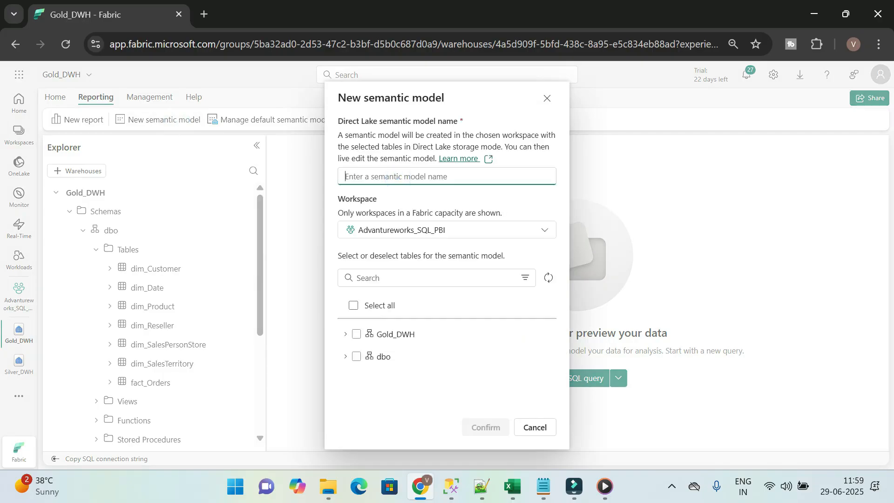
text(po)
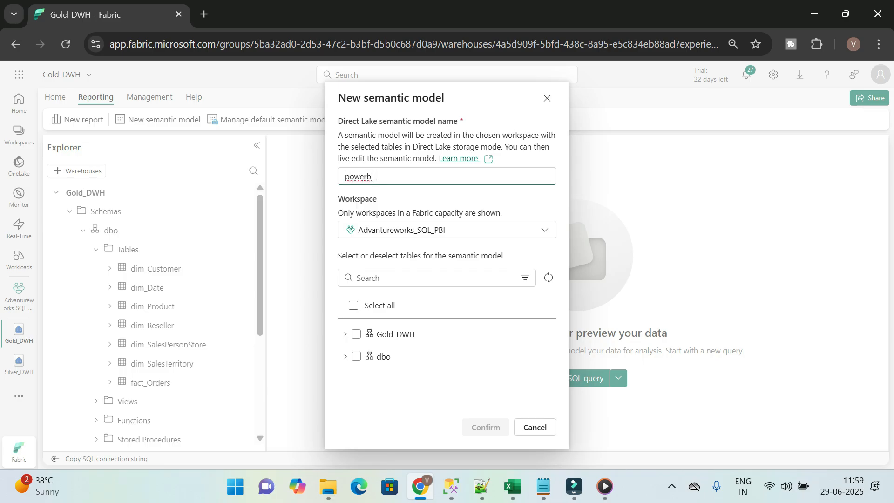
text(werbi_)
key(Home)
text(Gold_)
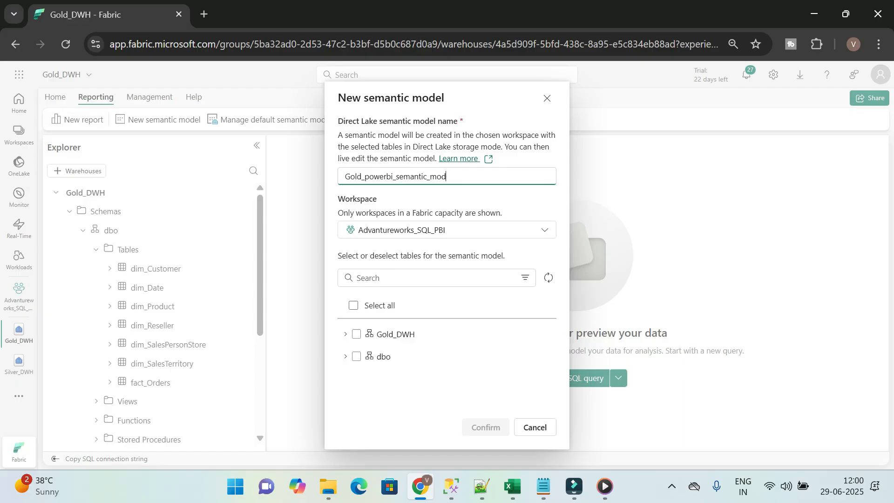
click(356, 357)
scroll(435, 375, down, 1)
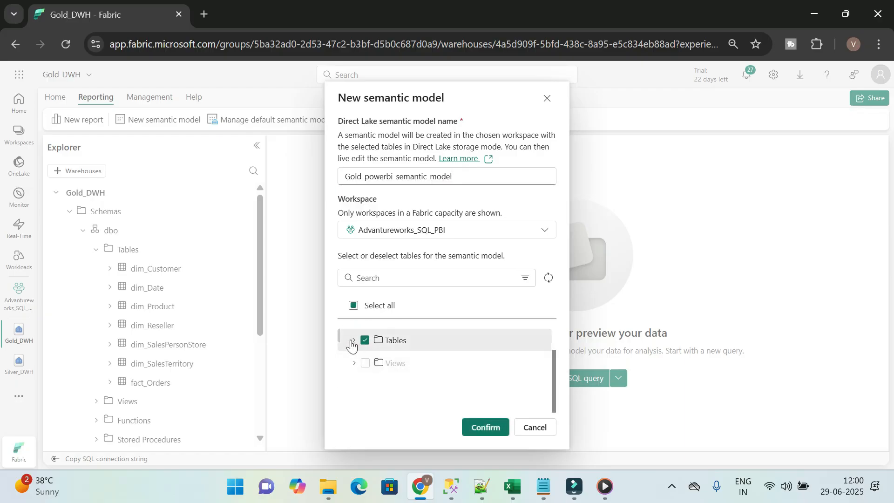
click(351, 344)
scroll(426, 396, down, 2)
scroll(426, 379, up, 3)
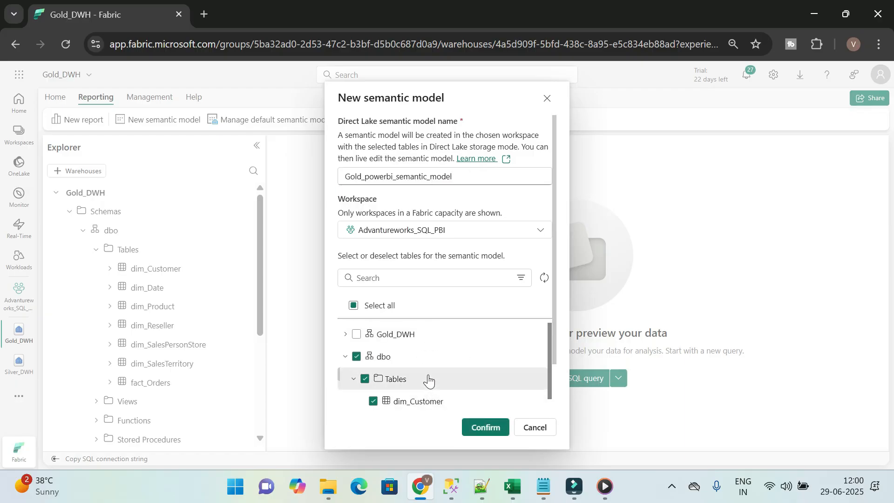
click(484, 424)
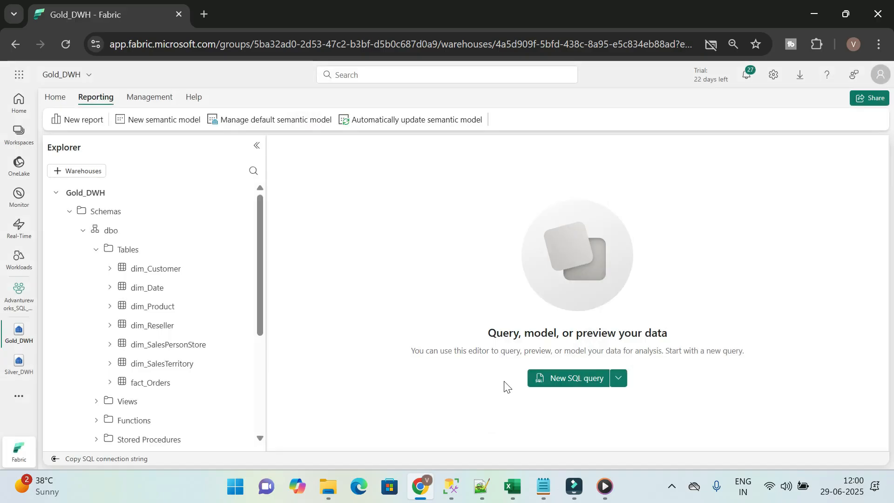
click(270, 120)
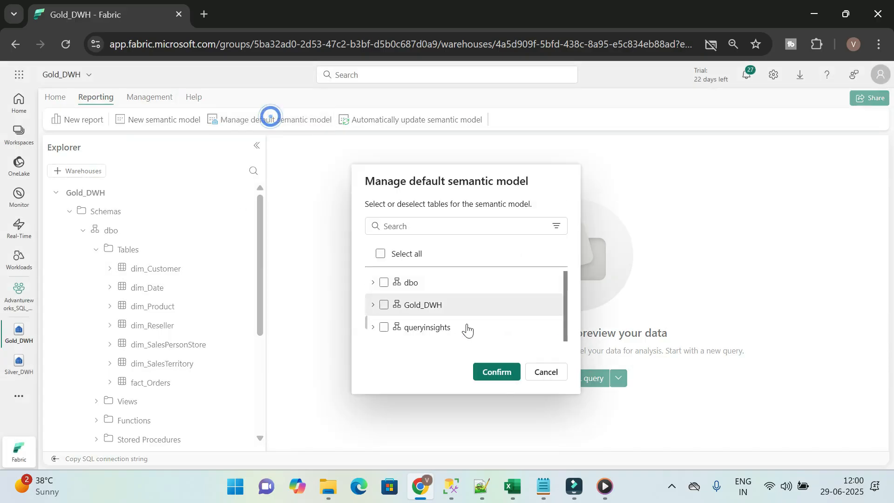
click(546, 372)
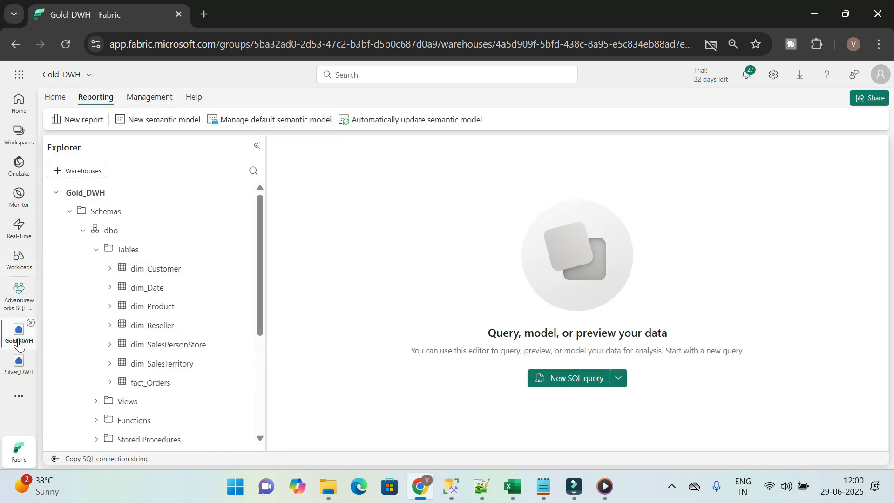
Step: Rename the workspace's Prepare task to PowerBI_SemanticModel, save, then list Golden data's items
click(19, 294)
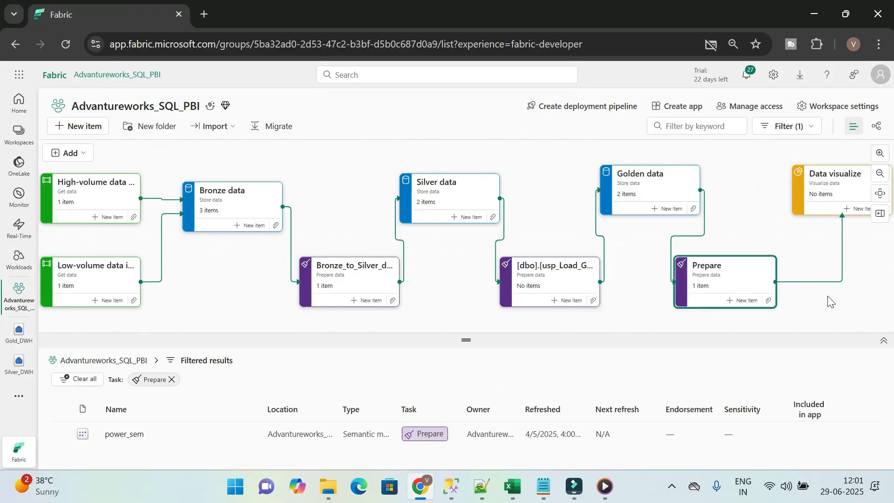
click(740, 276)
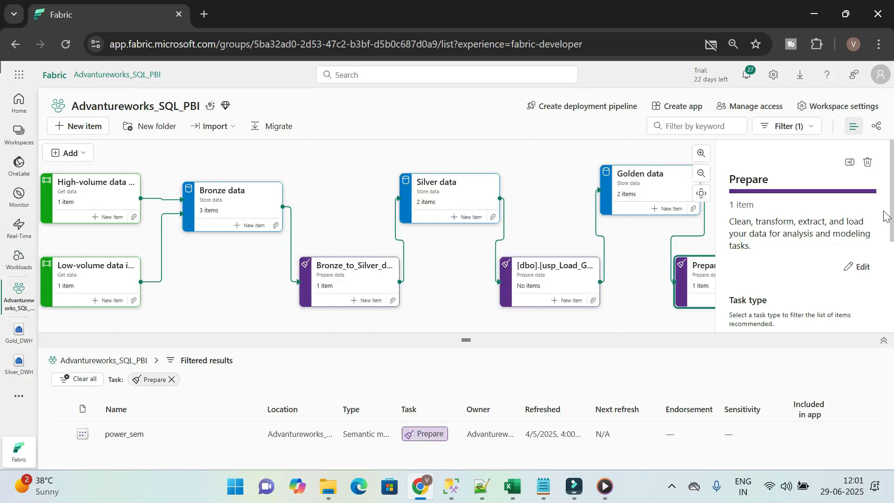
click(858, 266)
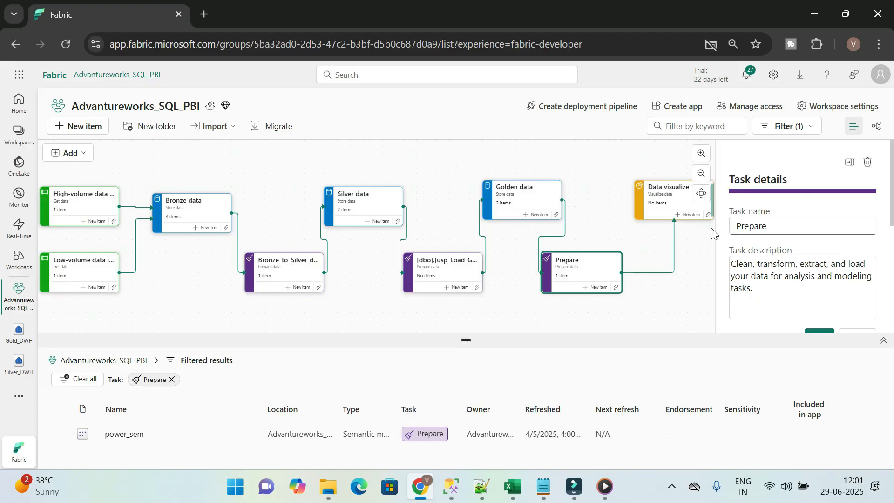
double_click(750, 226)
key(BackSpace)
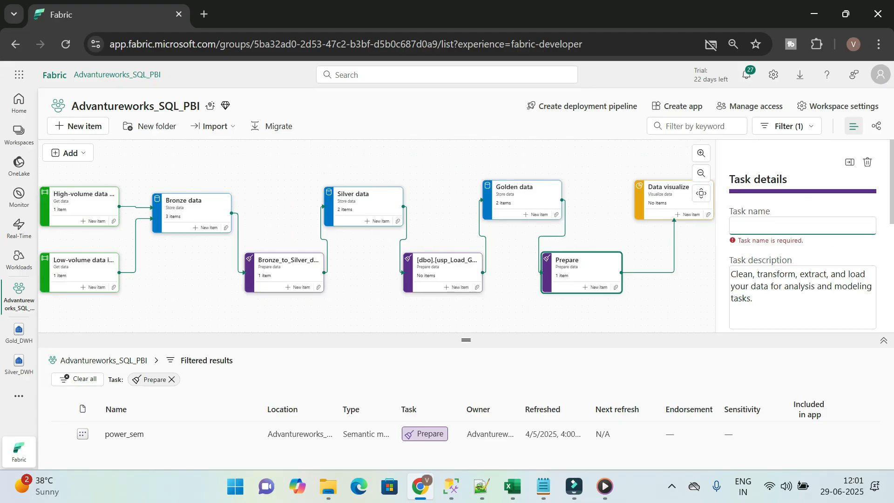
text(Sema)
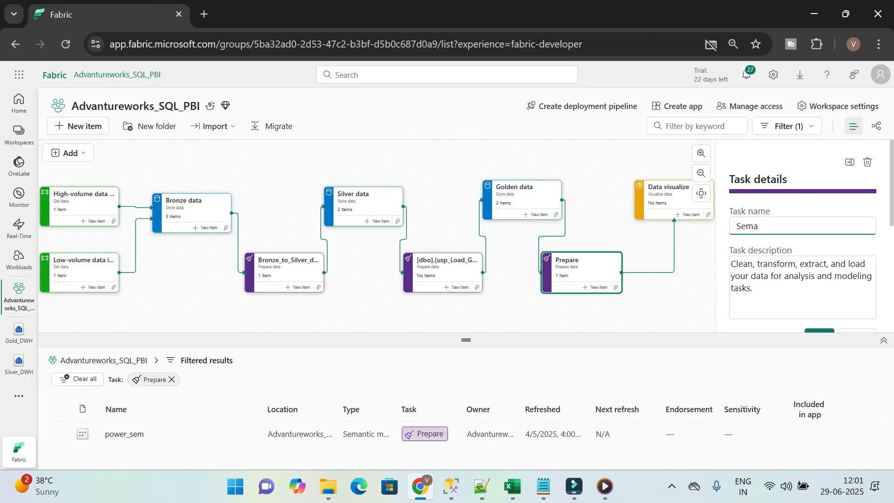
key(BackSpace)
key(BackSpace)
key(BackSpace)
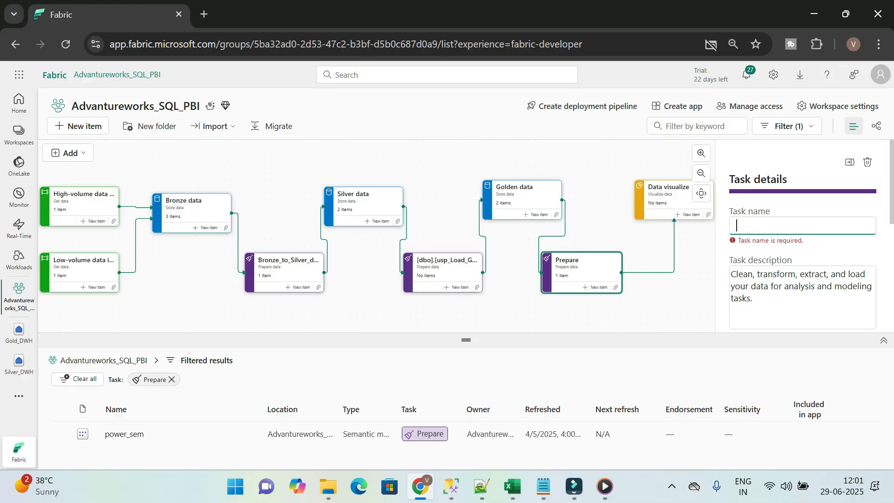
text(PowerBI_)
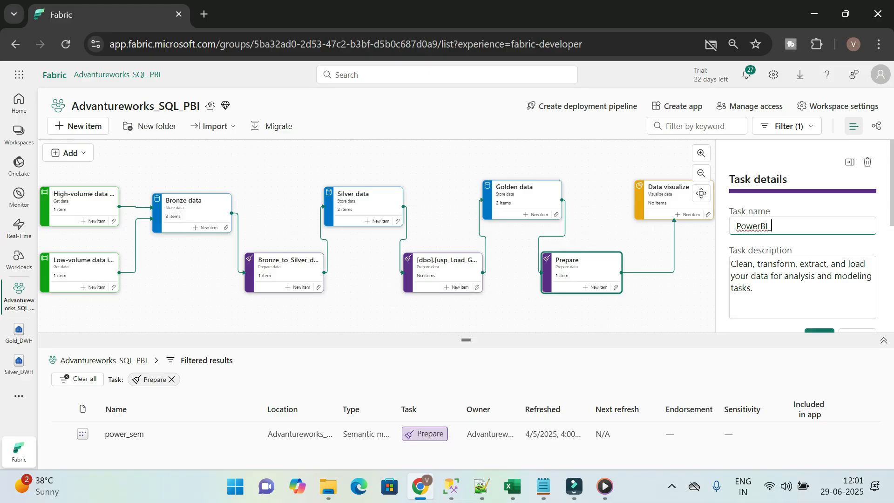
text(SemanticModel)
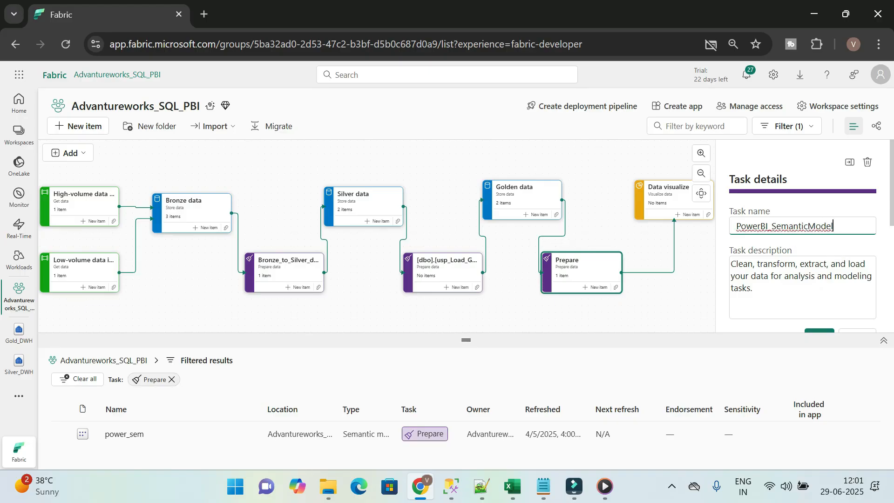
scroll(828, 295, down, 3)
click(818, 266)
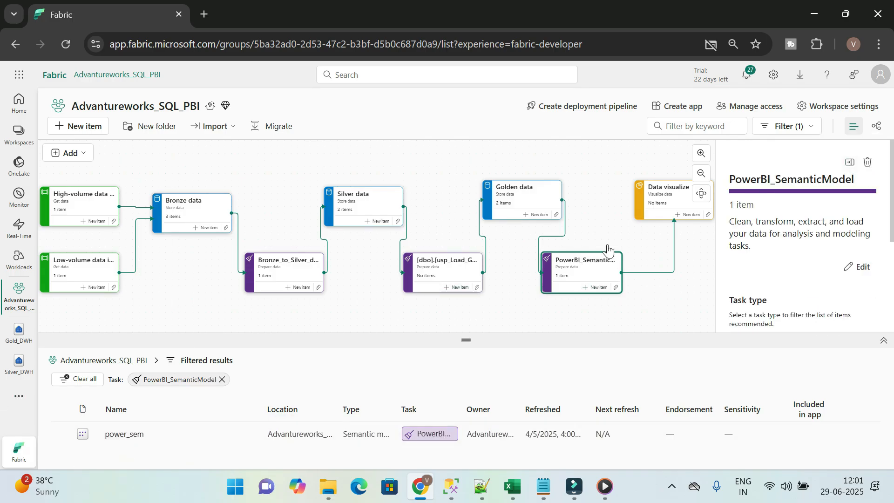
click(533, 201)
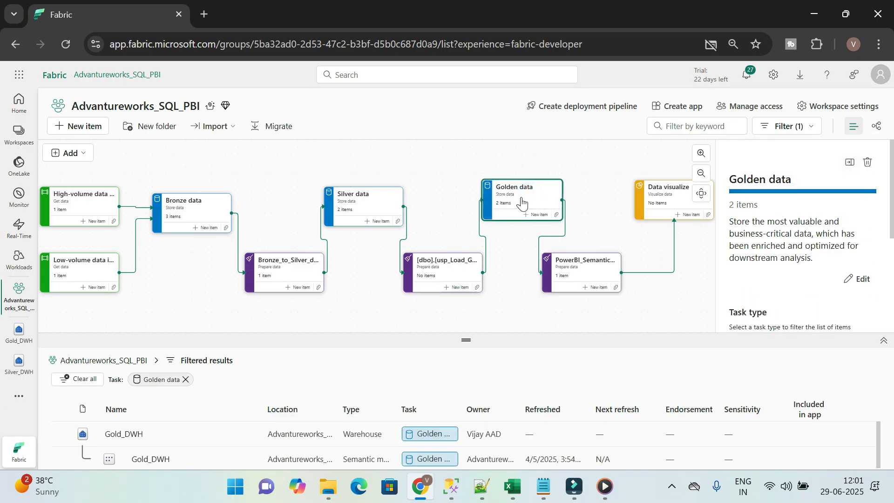
Step: From the Gold_DWH semantic model Settings, switch to Gold_powerbi_semantic_model and view its details
click(249, 461)
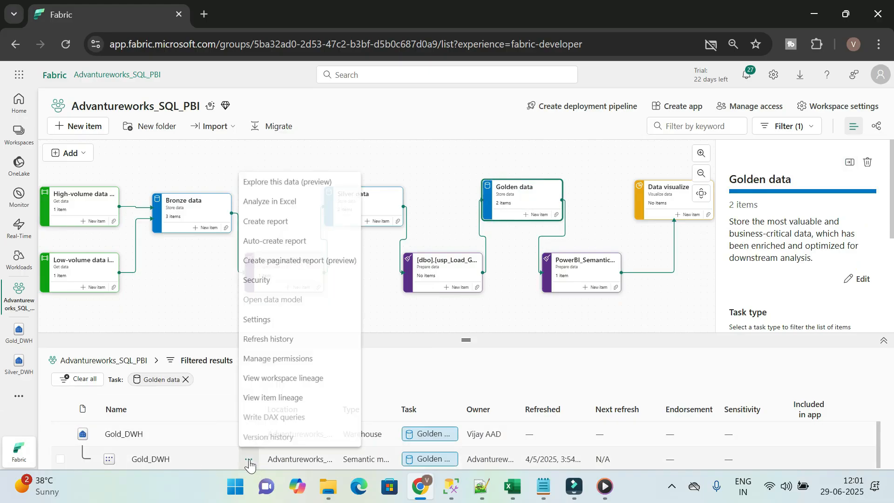
click(258, 316)
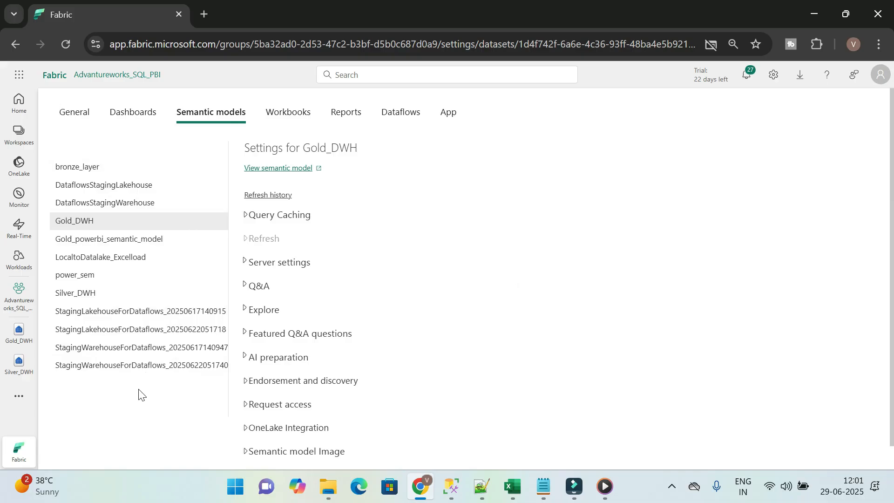
click(120, 239)
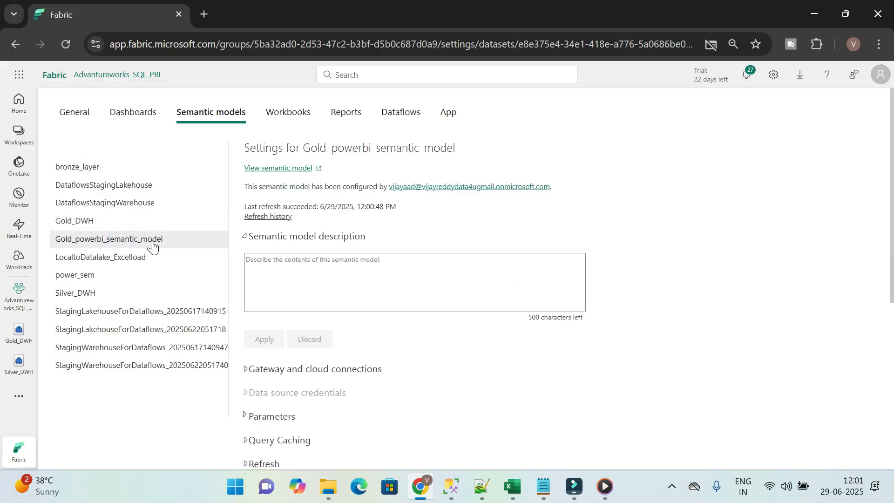
click(292, 168)
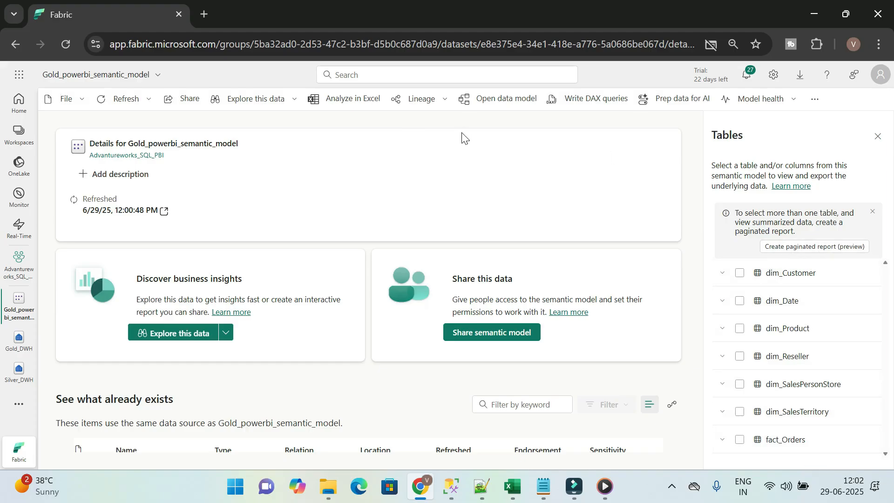
Step: Review the workspace lineage view and close the Impact analysis pane
click(417, 104)
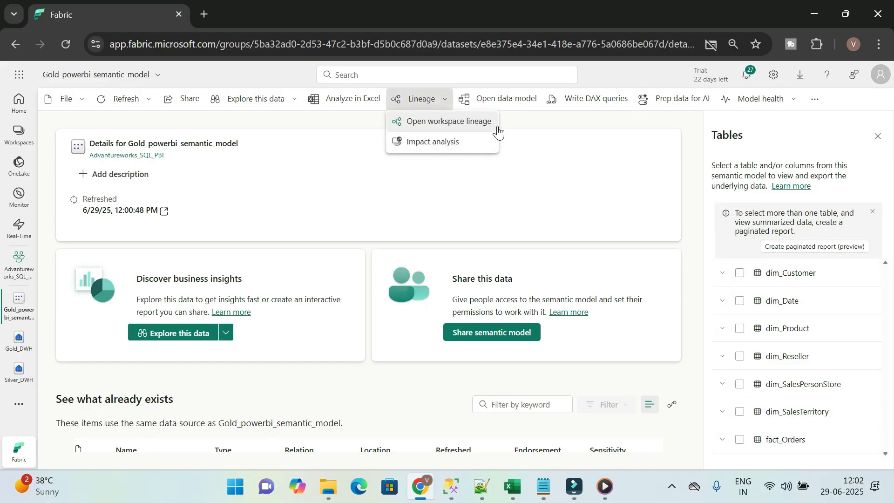
click(480, 132)
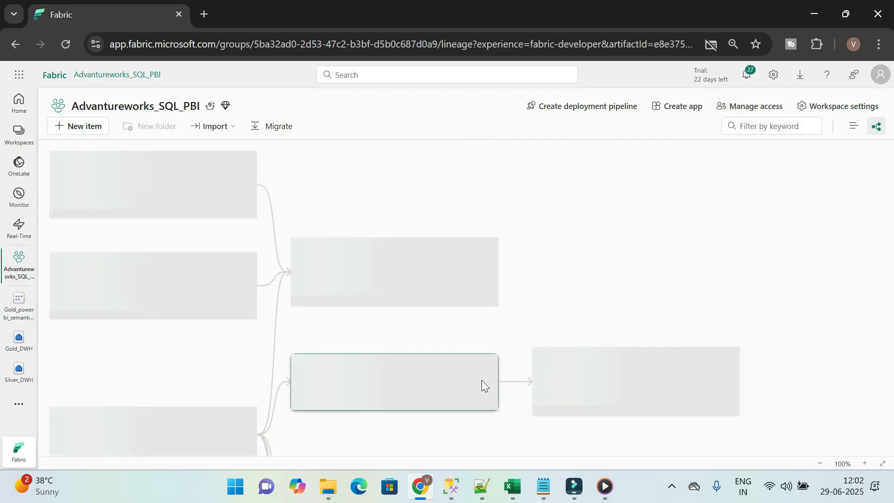
scroll(512, 359, up, 5)
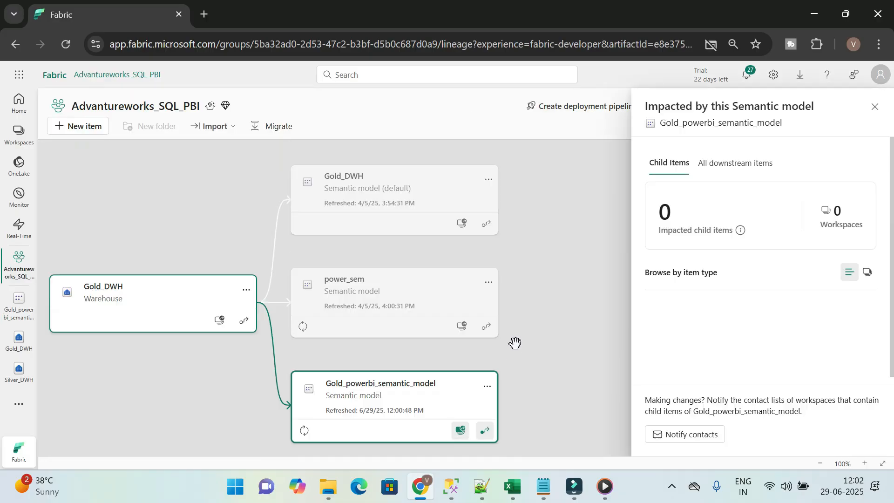
scroll(554, 308, up, 2)
scroll(457, 305, down, 6)
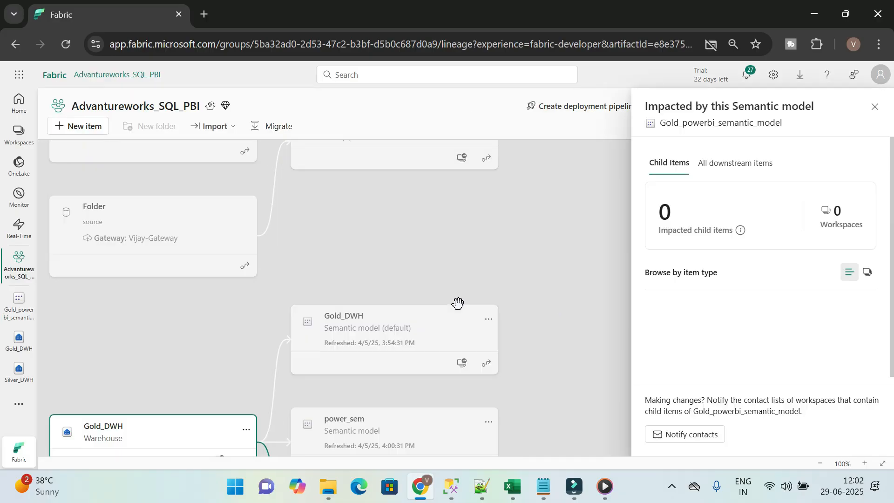
scroll(518, 283, down, 6)
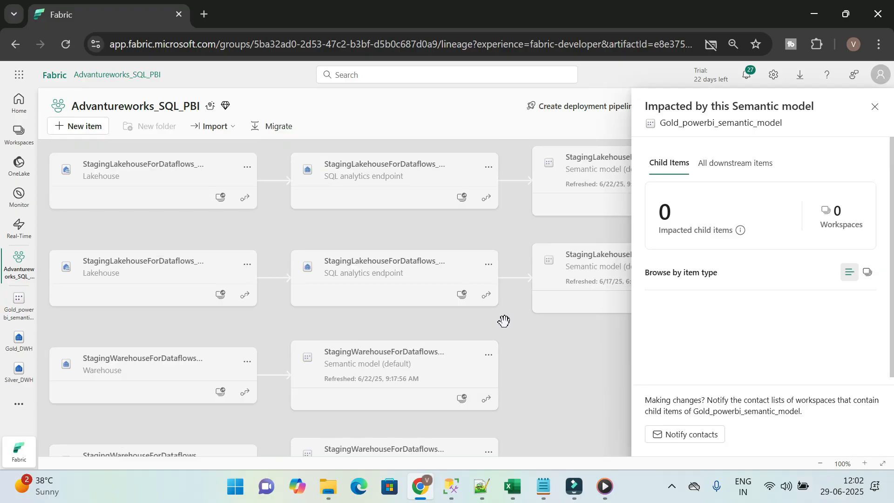
scroll(518, 334, up, 6)
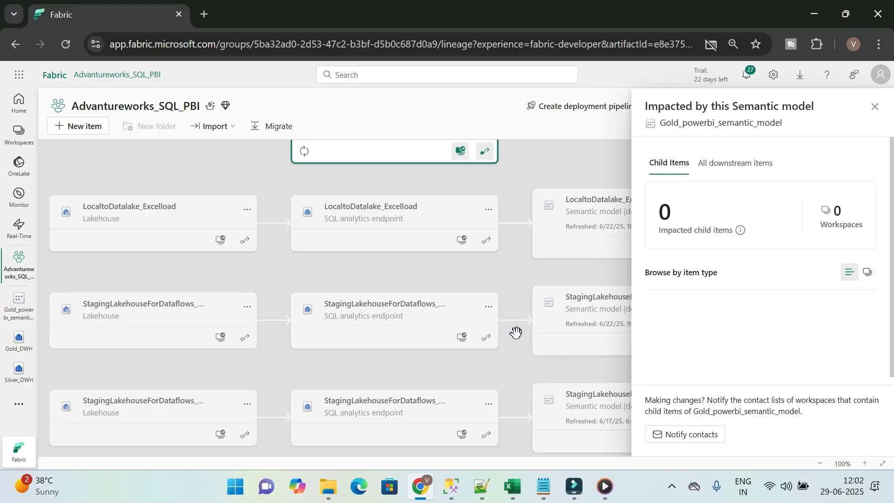
scroll(512, 309, up, 3)
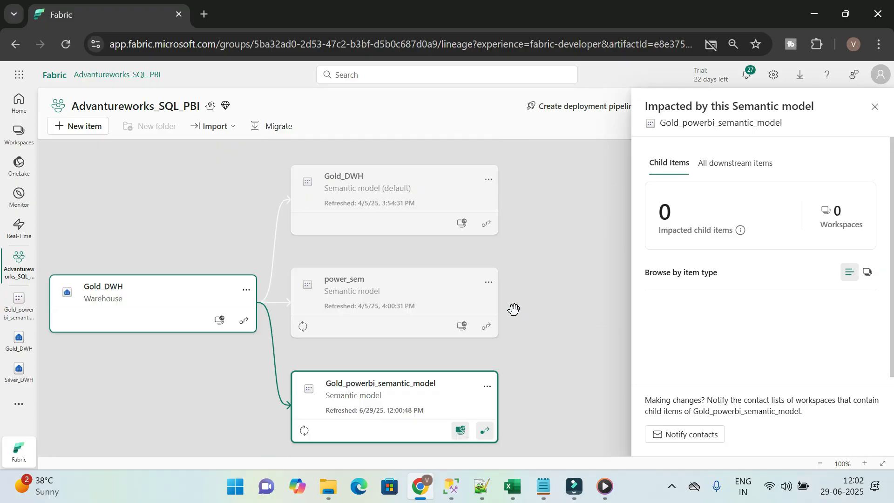
click(873, 109)
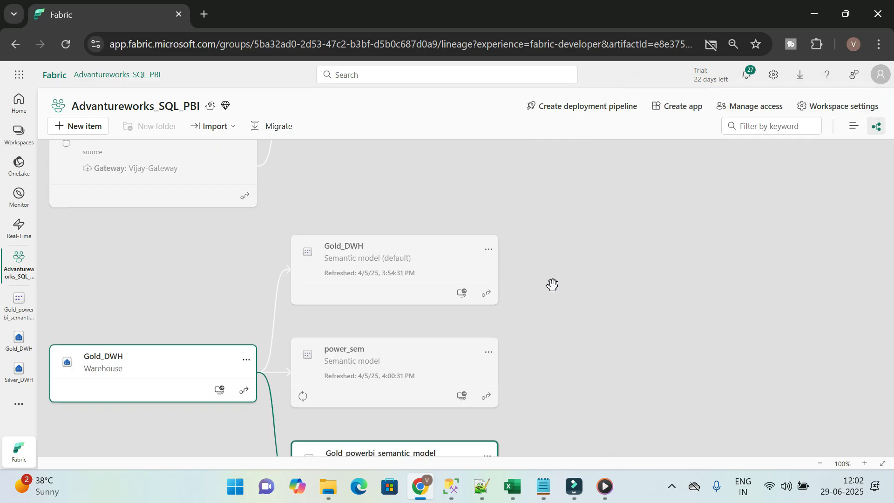
Step: Return to Gold_powerbi_semantic_model and open its data model
scroll(540, 303, up, 10)
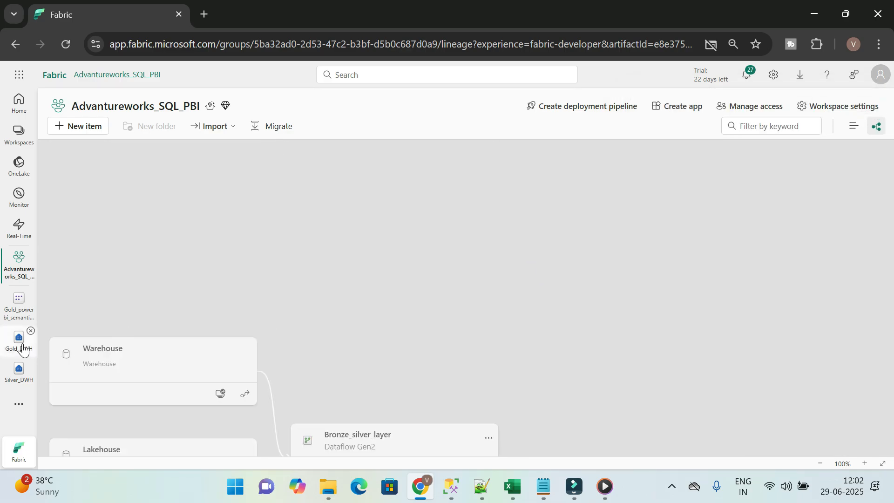
click(17, 311)
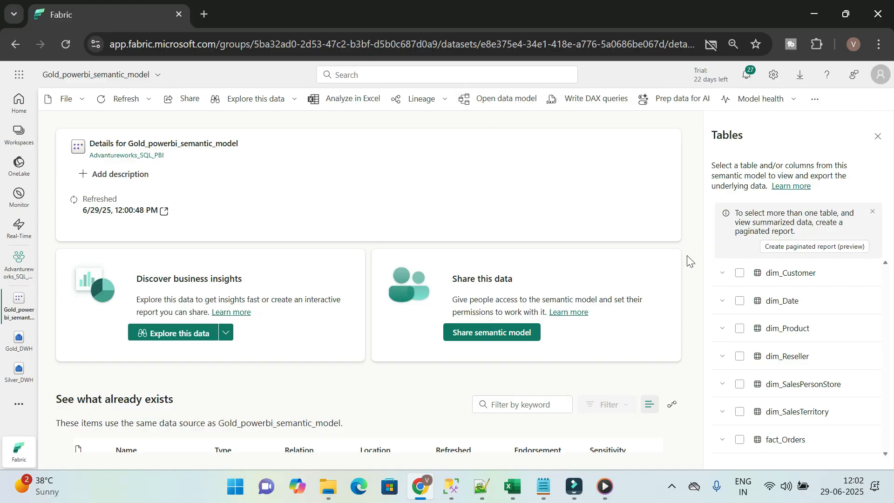
click(503, 102)
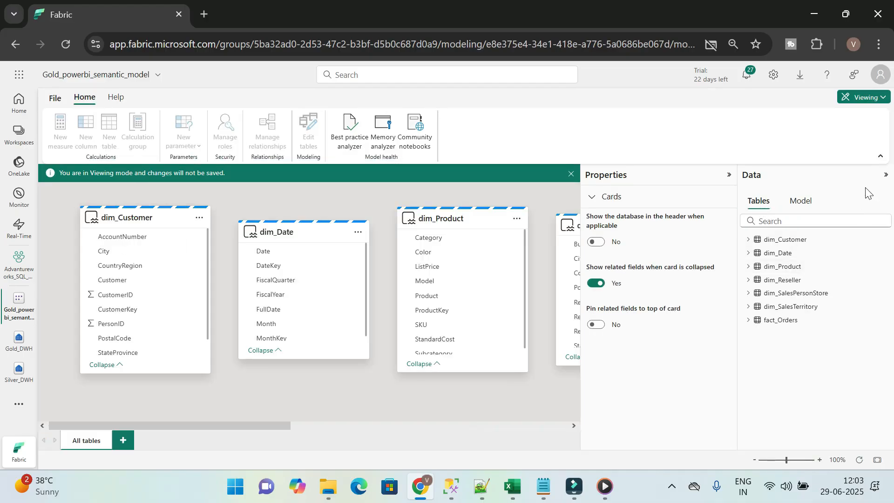
Step: Collapse the tables and properties panes and switch the model to Editing mode
click(885, 175)
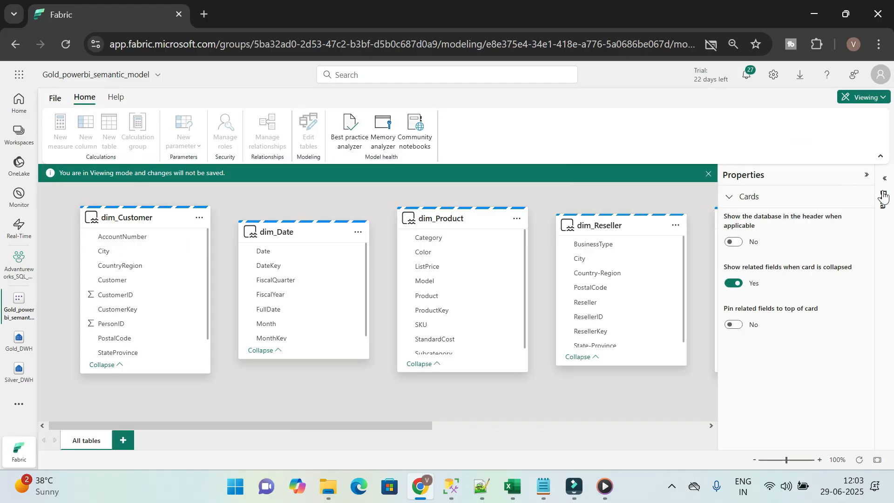
click(883, 198)
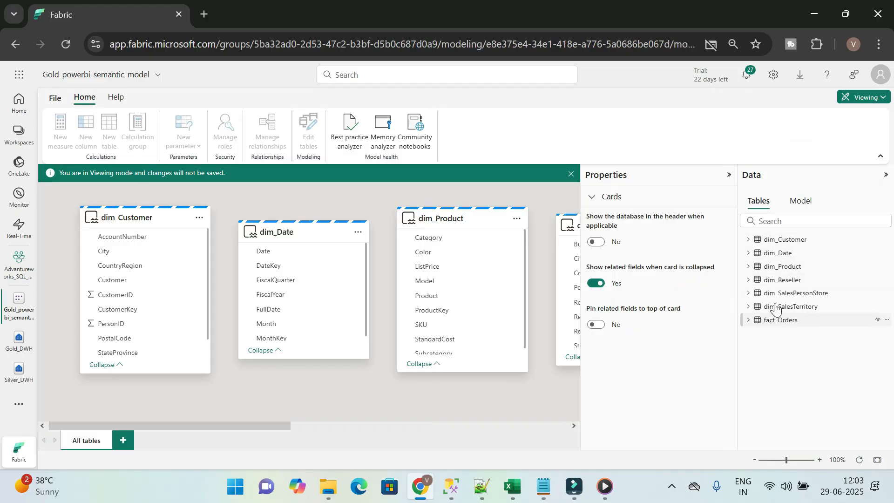
click(885, 175)
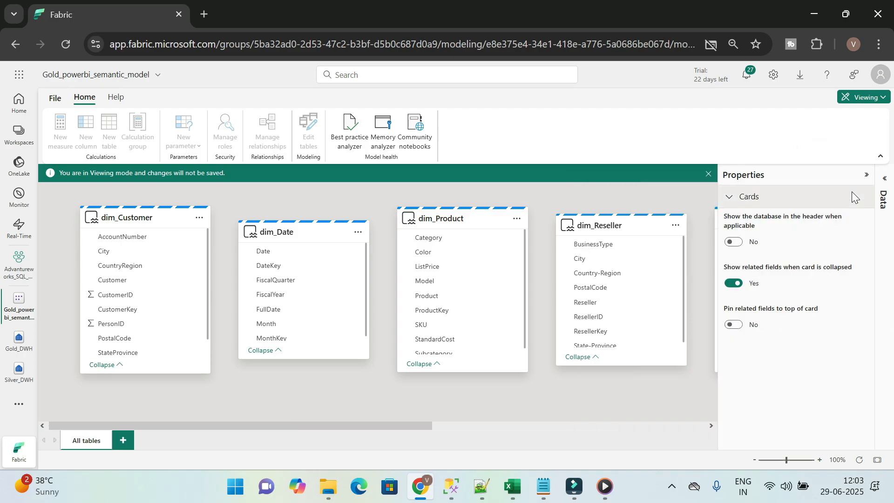
click(866, 175)
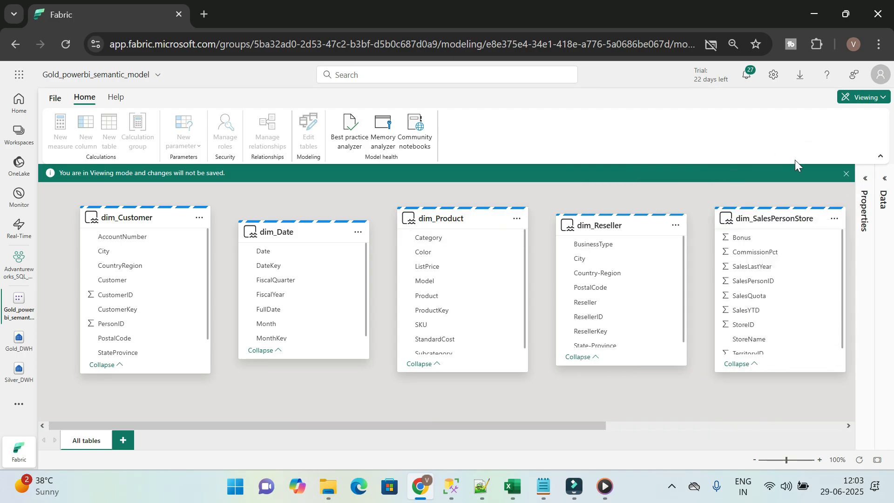
click(846, 175)
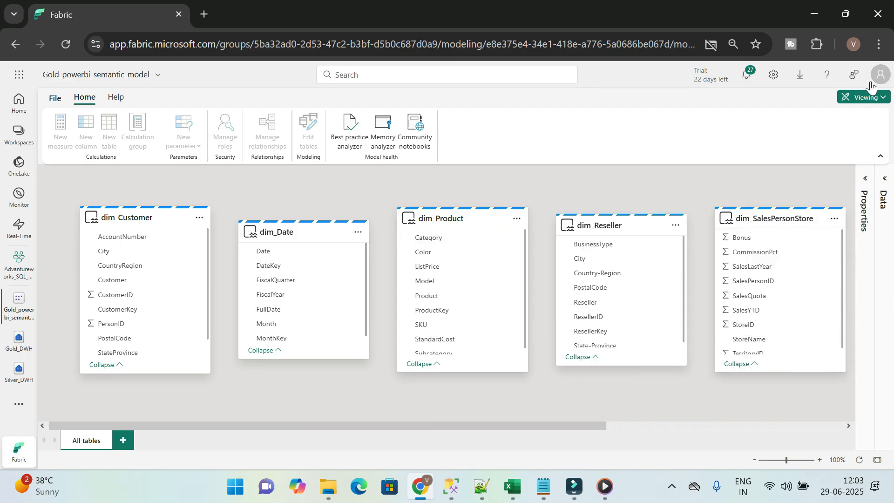
click(870, 99)
click(792, 120)
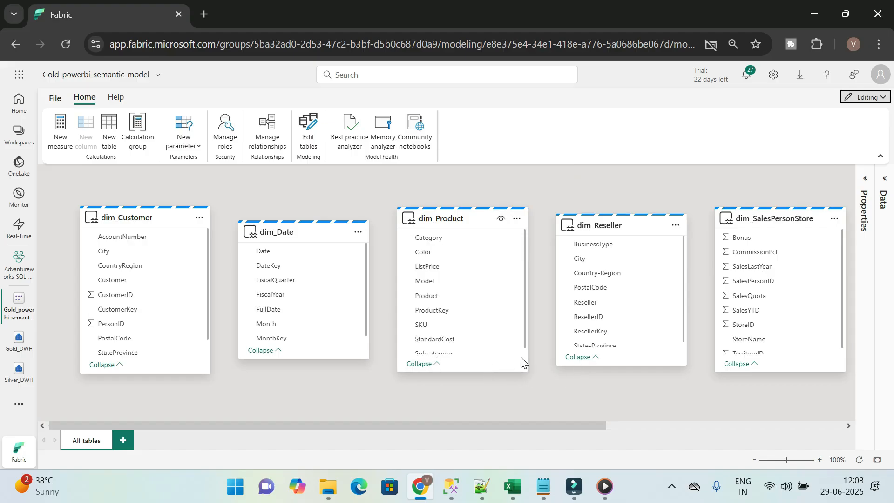
scroll(519, 359, down, 2)
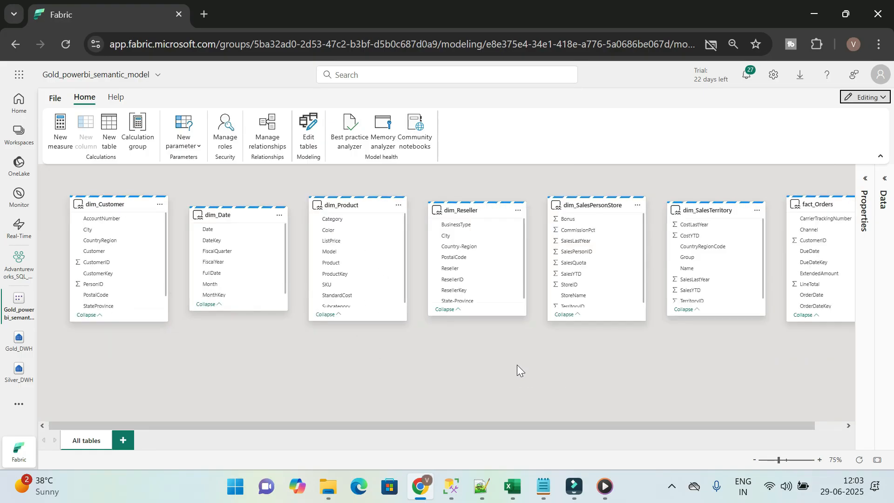
Step: Move fact_Orders, dim_Reseller, dim_Product and dim_Date lower and shift dim_Customer right
scroll(516, 365, down, 1)
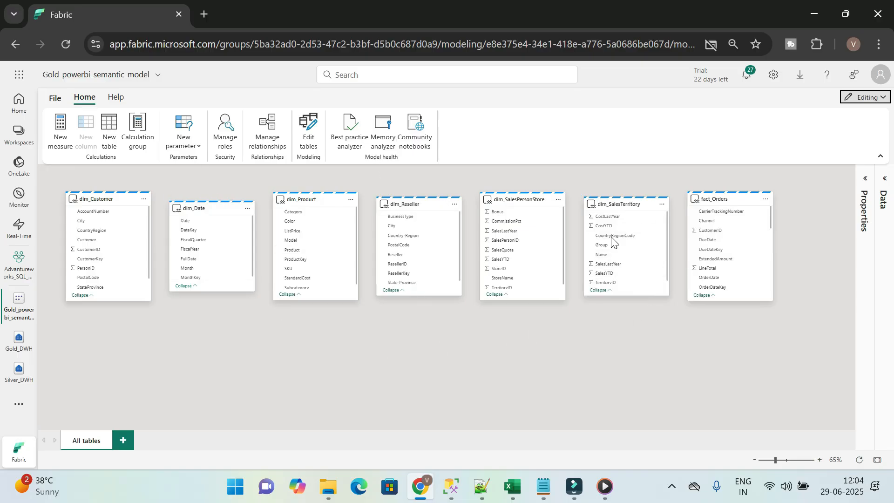
drag(730, 203, 374, 321)
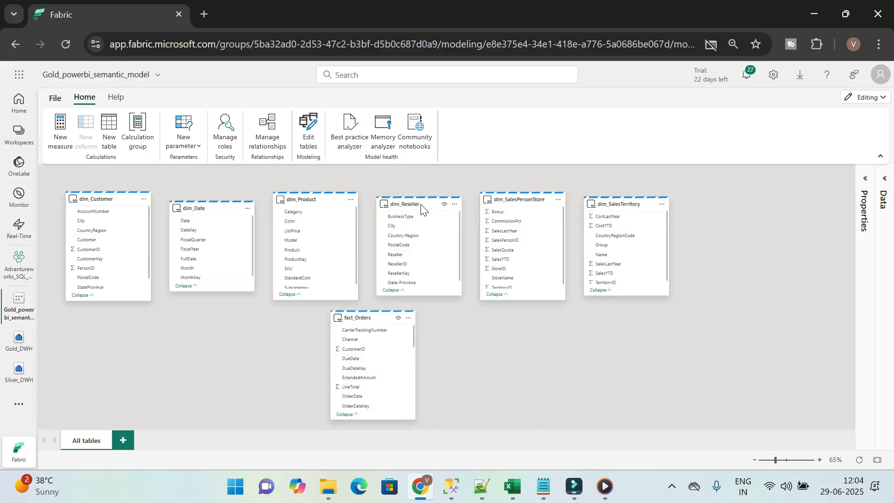
drag(421, 204, 571, 350)
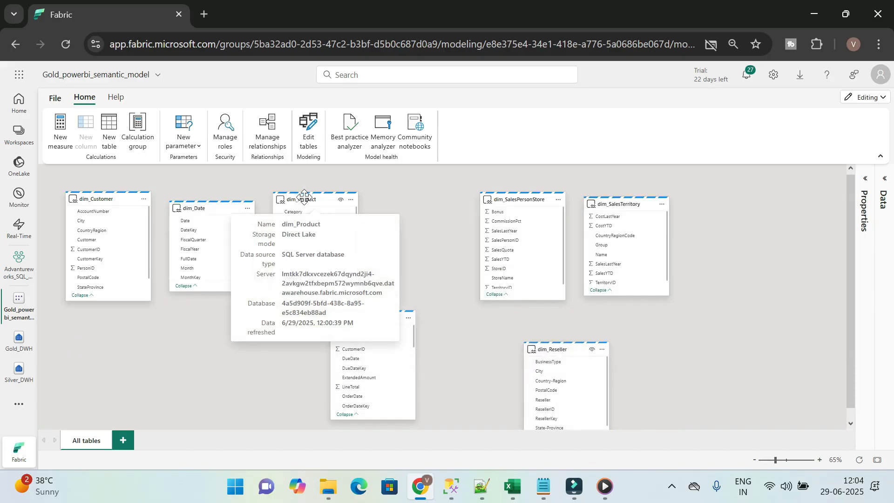
drag(304, 201, 216, 360)
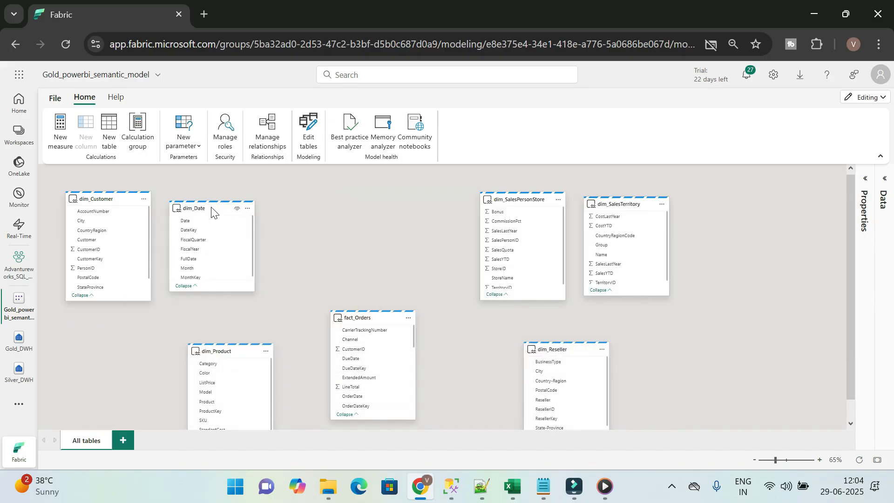
drag(211, 209, 121, 342)
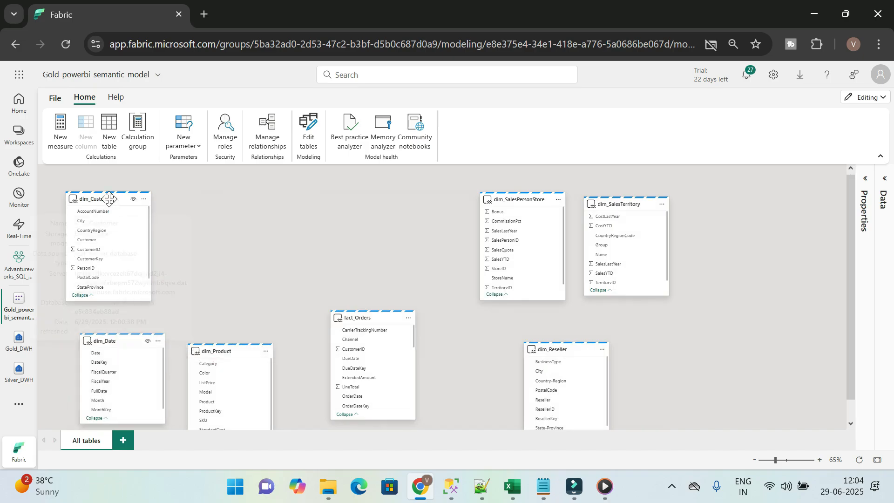
drag(109, 198, 197, 198)
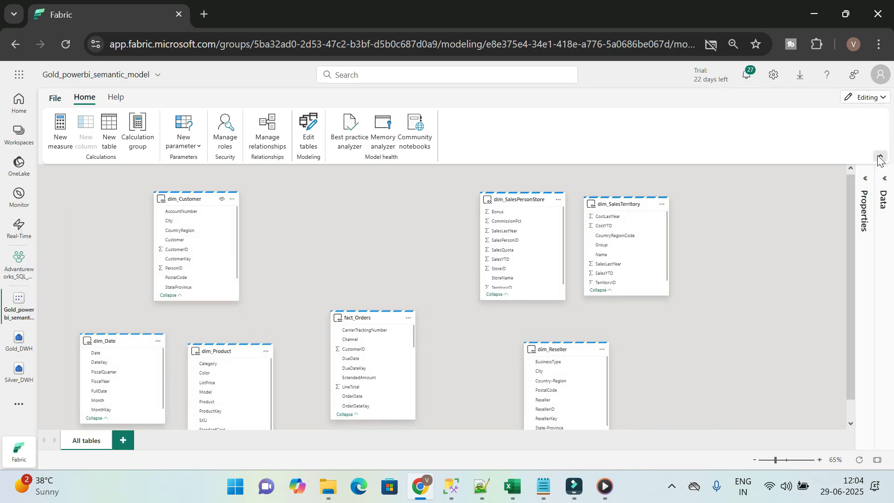
click(881, 152)
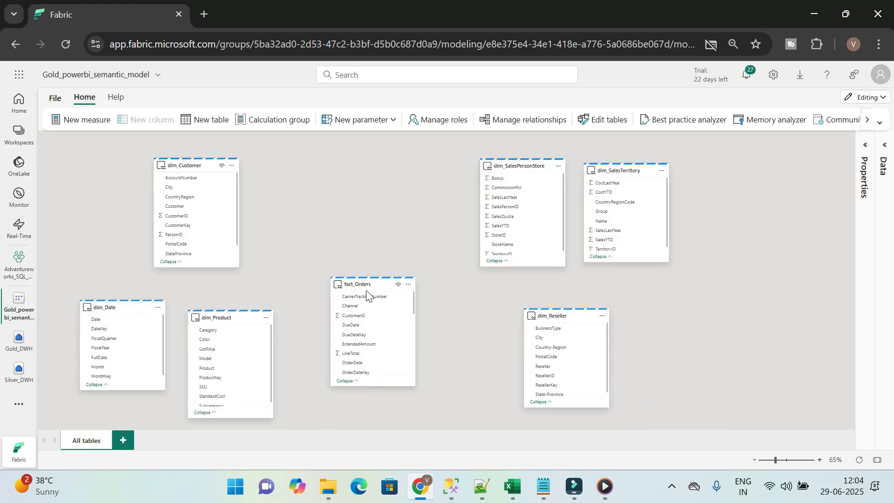
Step: Move fact_Orders into the top row, lengthen it down to ShipDateKey, and link CustomerID to dim_Customer
drag(364, 283, 377, 189)
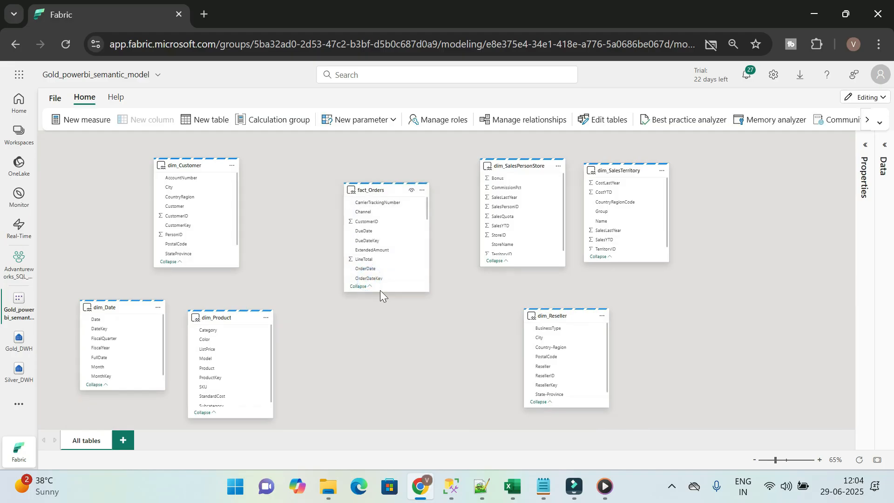
click(362, 286)
click(366, 203)
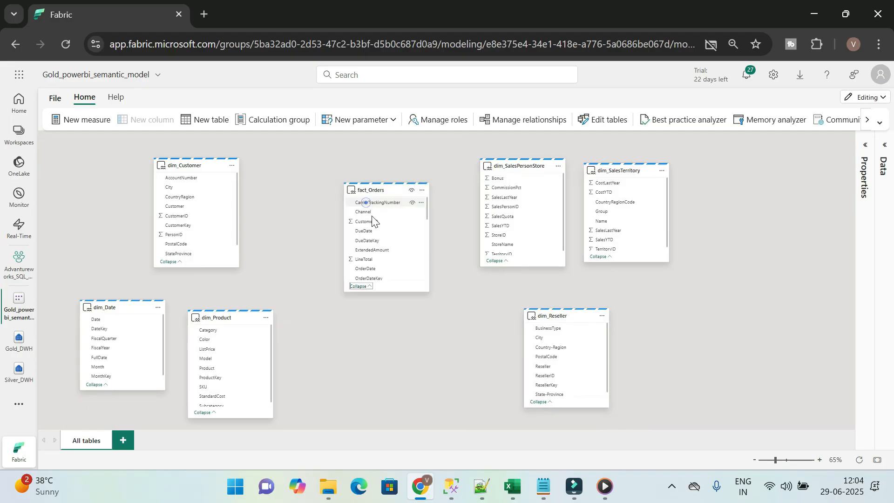
drag(397, 292, 398, 416)
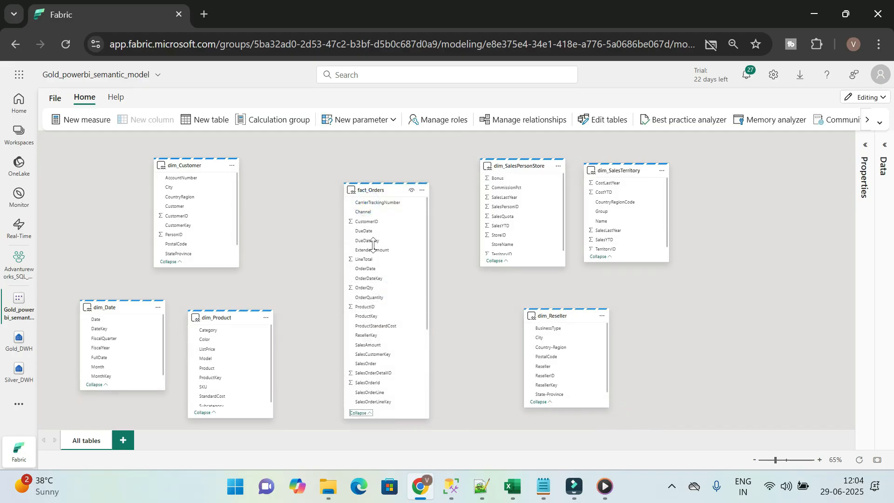
drag(380, 189, 379, 165)
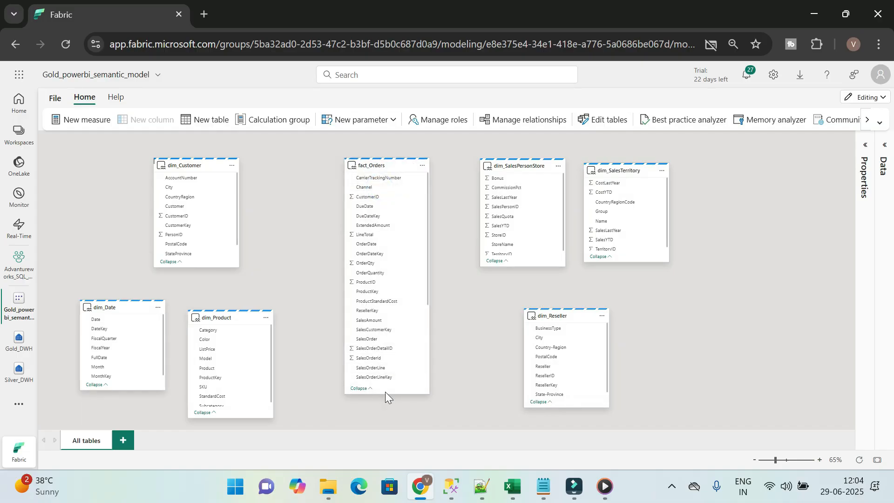
drag(385, 393, 380, 431)
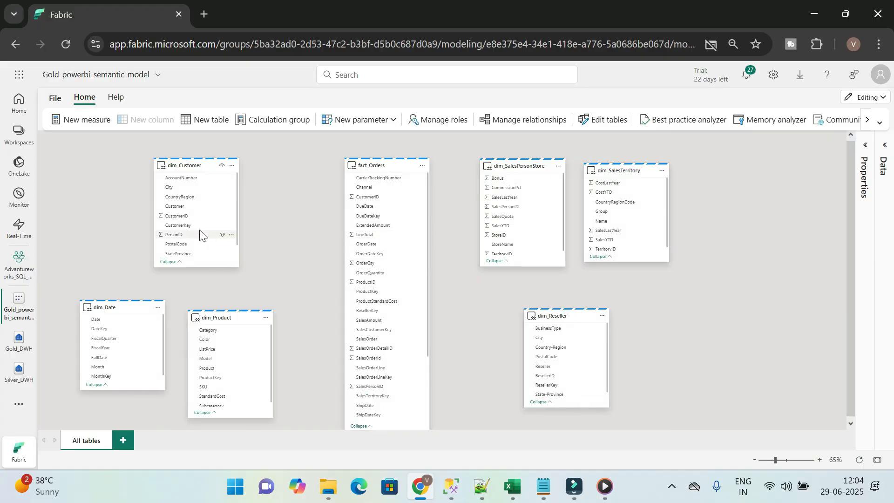
drag(198, 166, 236, 167)
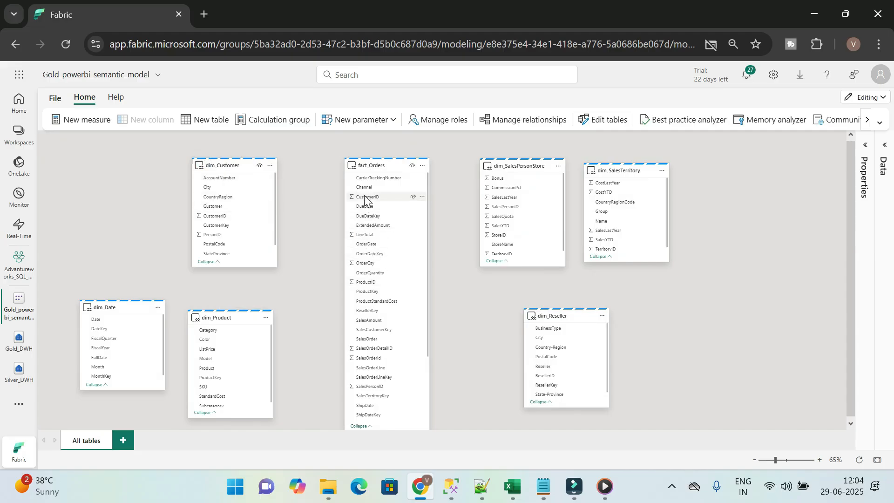
drag(364, 198, 236, 218)
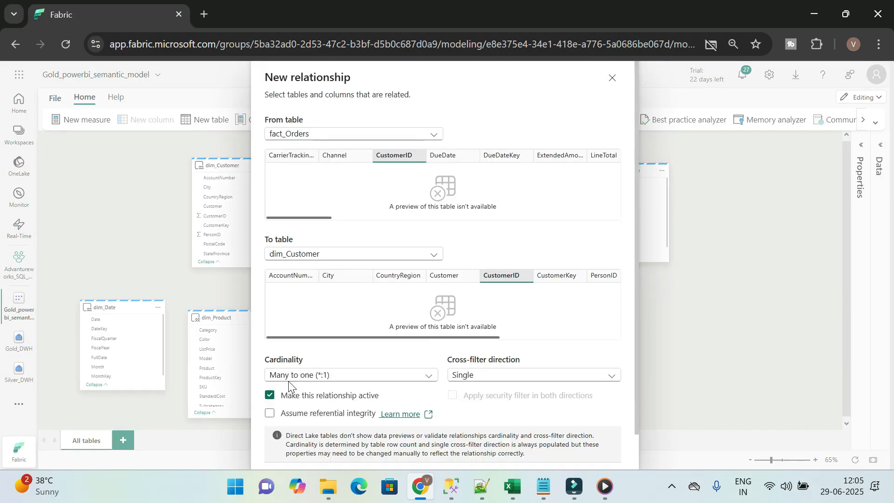
Step: Link fact_Orders ProductKey many-to-one to dim_Product ProductKey and save the relationship
scroll(586, 349, down, 1)
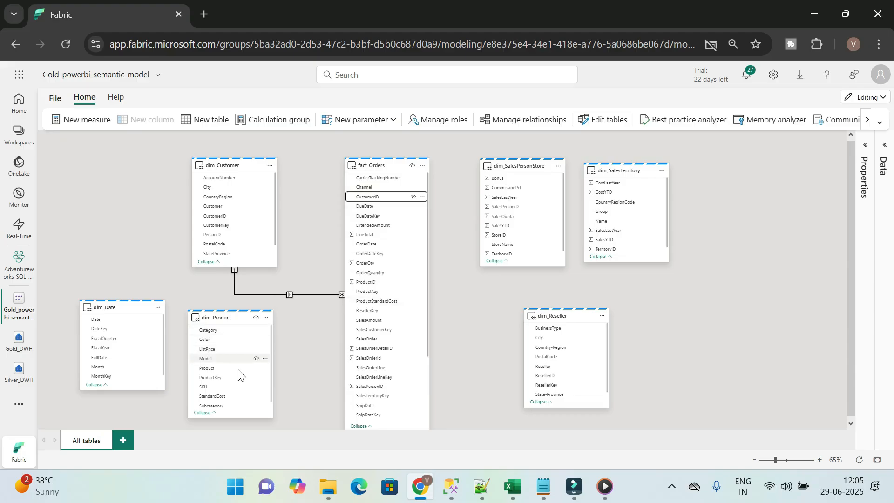
scroll(234, 393, down, 1)
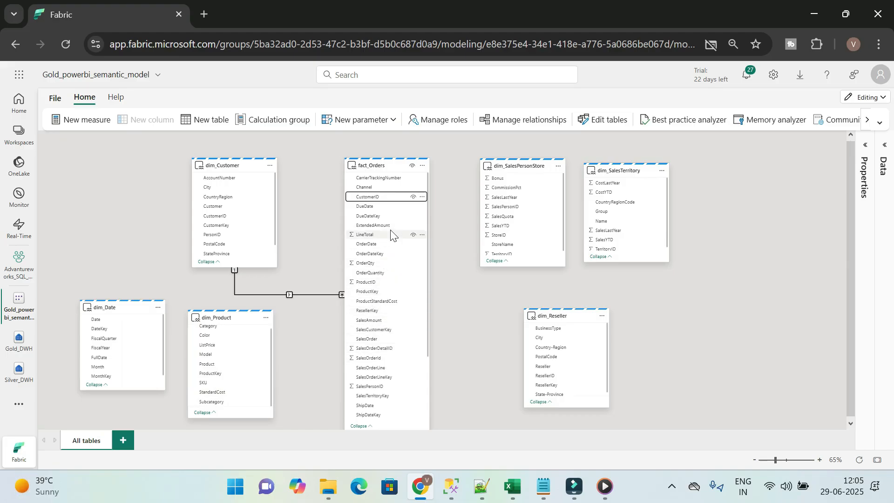
scroll(380, 293, down, 1)
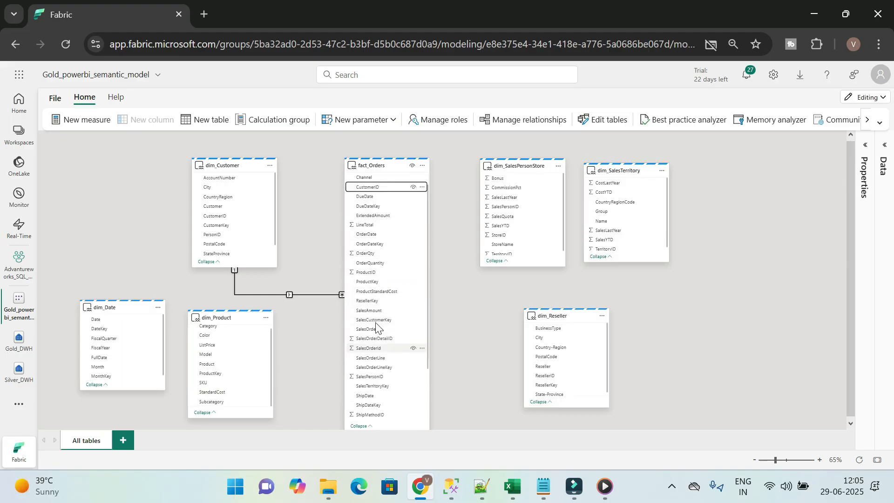
scroll(376, 327, up, 1)
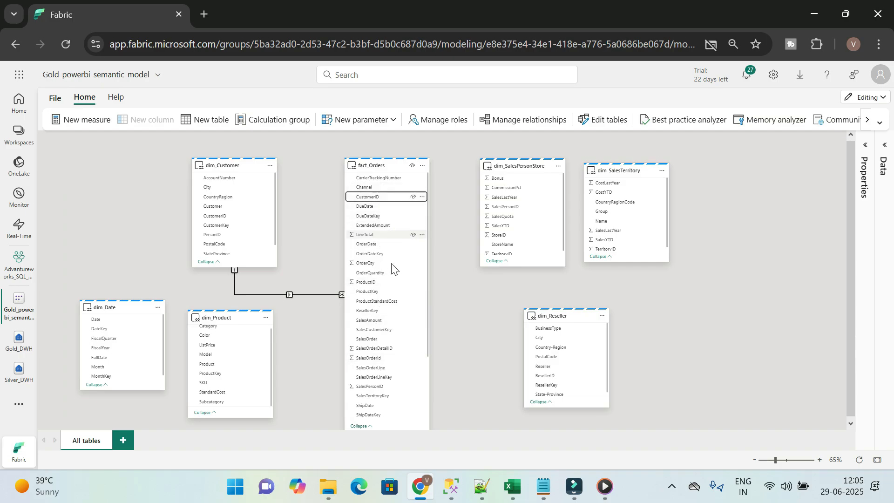
scroll(377, 326, down, 1)
scroll(368, 394, up, 1)
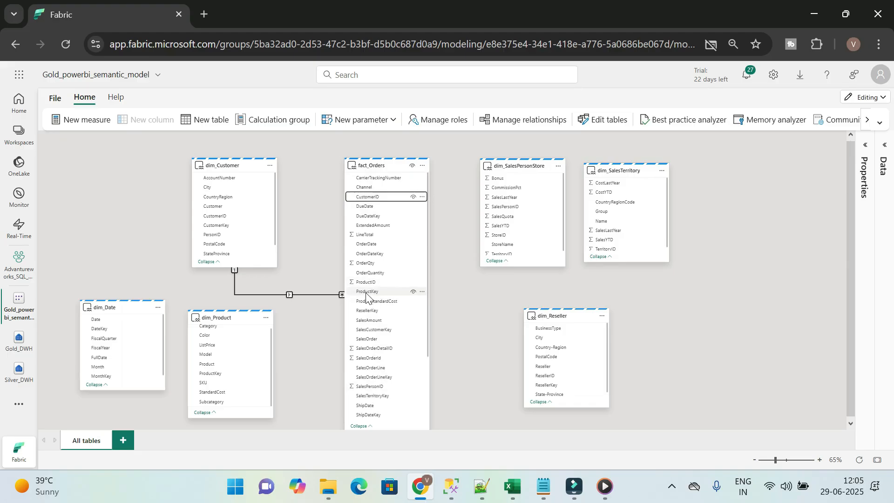
drag(366, 294, 232, 386)
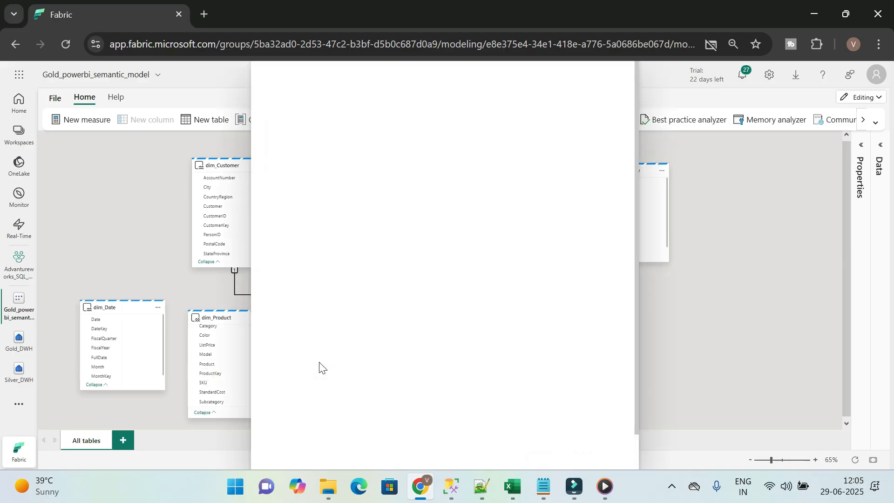
scroll(540, 428, down, 1)
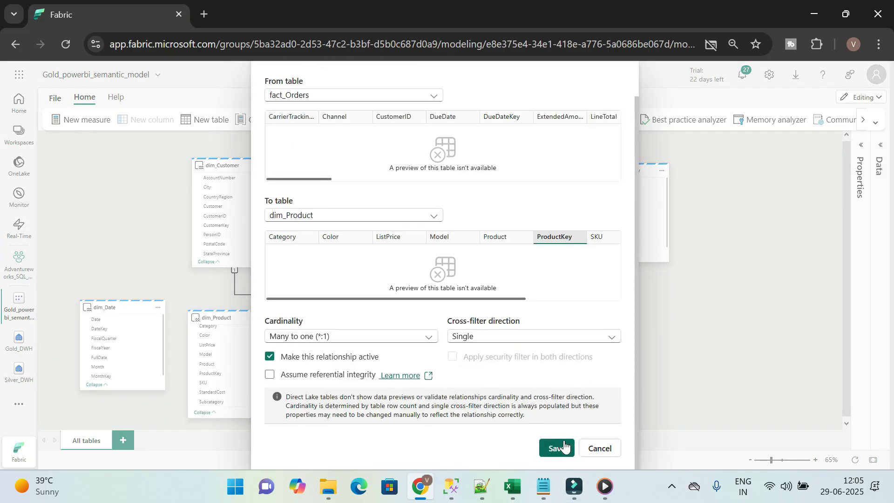
click(557, 447)
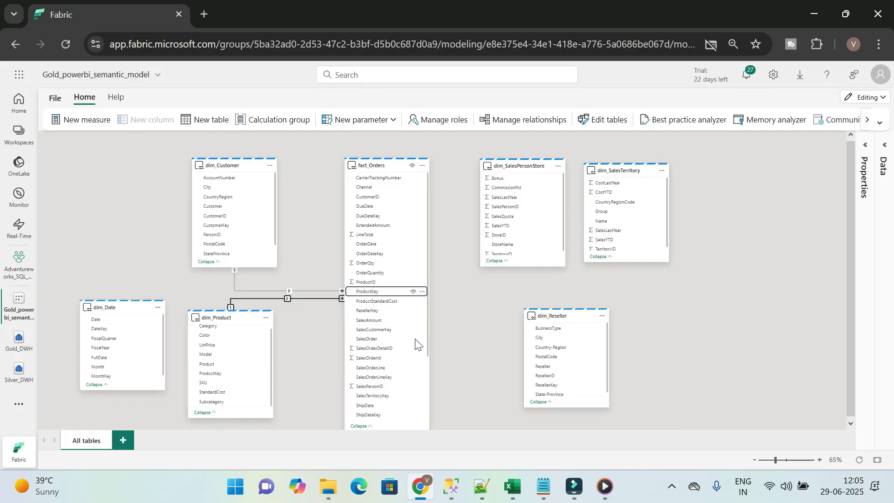
Step: Reposition and lengthen dim_Reseller, then relate fact_Orders ResellerKey to it and save
mouse_move(571, 324)
drag(549, 317, 518, 327)
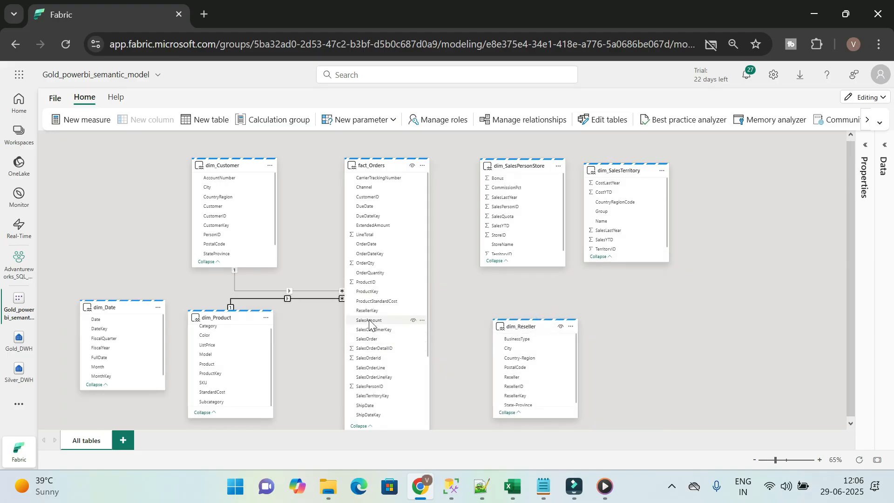
mouse_move(367, 314)
mouse_down()
mouse_move(486, 328)
mouse_move(548, 414)
mouse_move(539, 400)
mouse_move(560, 375)
mouse_move(563, 385)
mouse_move(417, 313)
mouse_move(383, 319)
mouse_up()
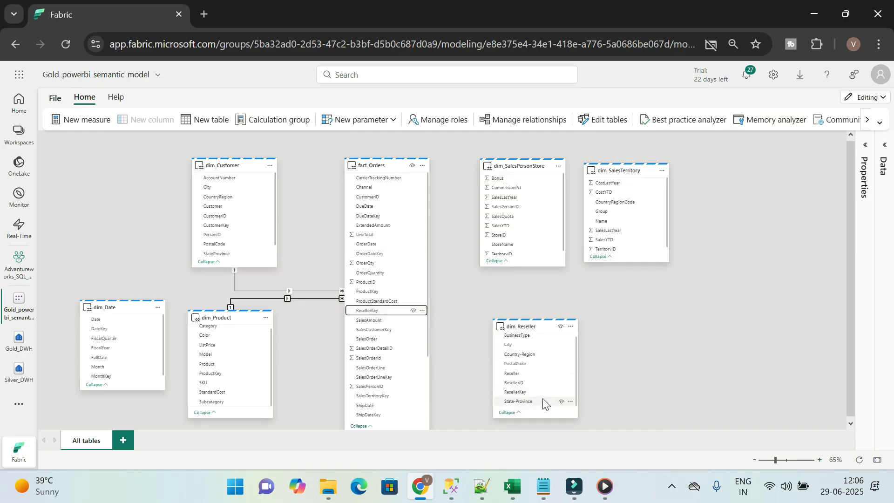
scroll(543, 402, up, 1)
drag(526, 321, 517, 293)
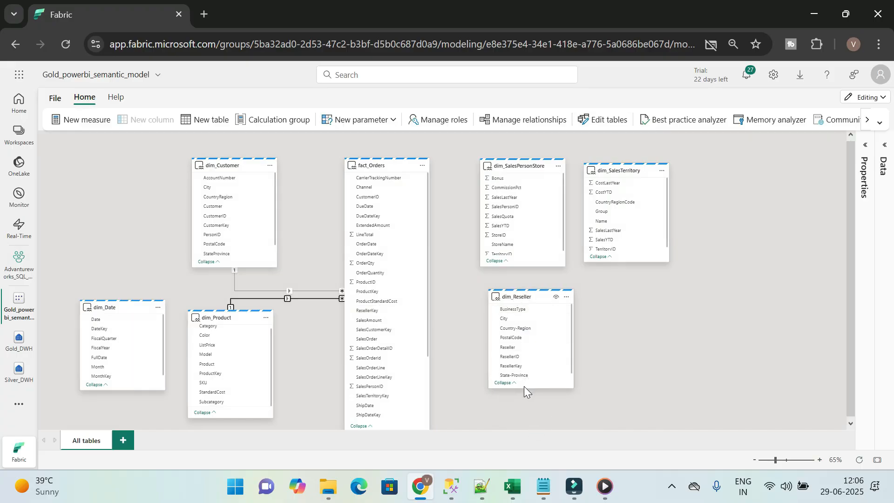
drag(522, 391, 523, 428)
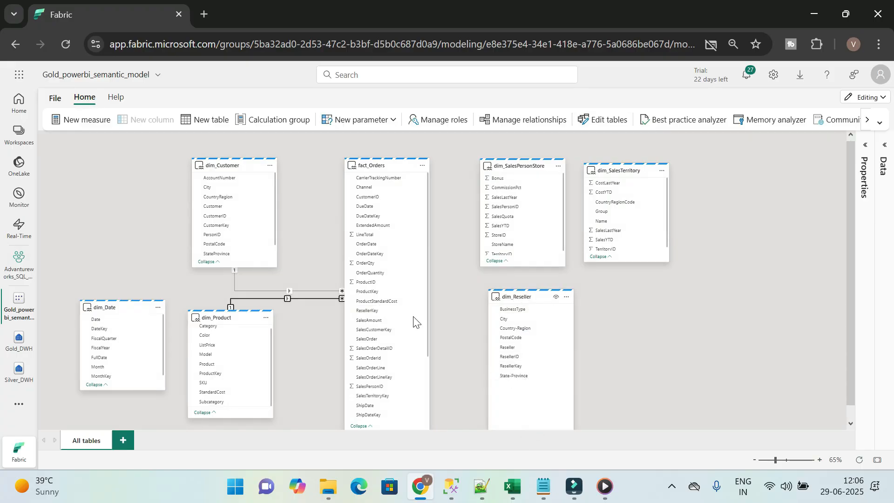
drag(368, 311, 520, 368)
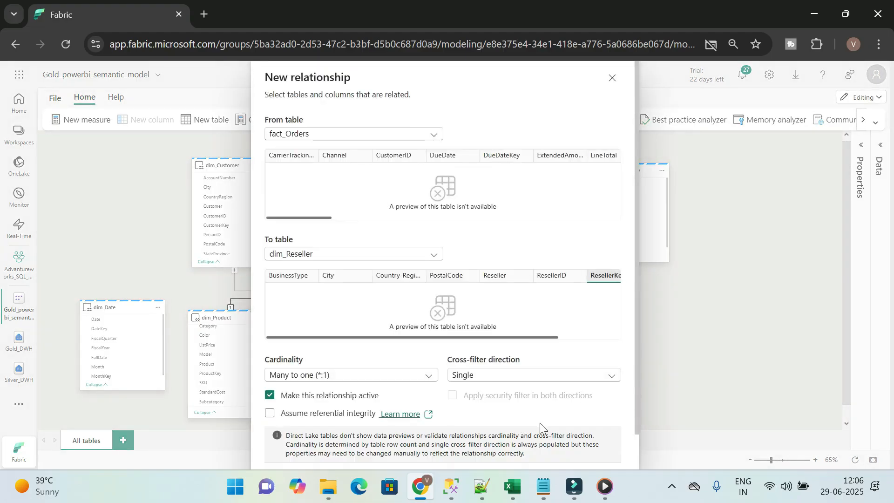
scroll(384, 418, down, 1)
click(556, 449)
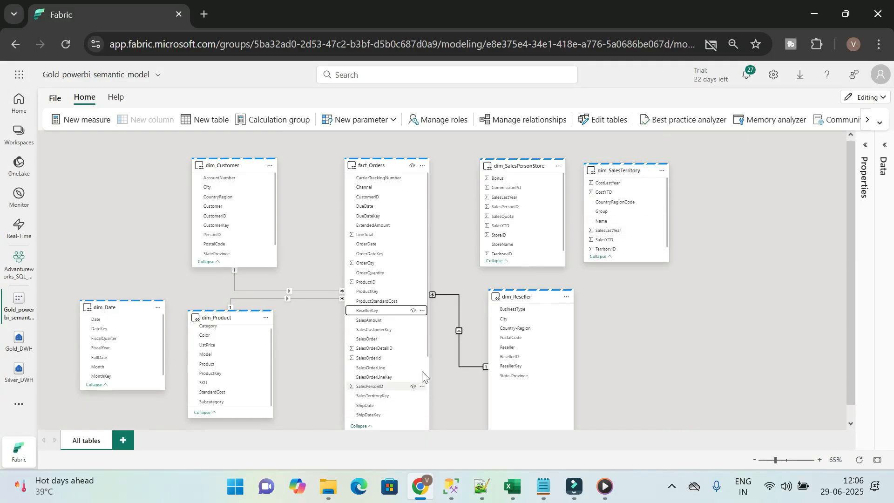
Step: Place dim_SalesPersonStore below dim_SalesTerritory, move dim_SalesTerritory left, and resize its card
scroll(412, 386, down, 2)
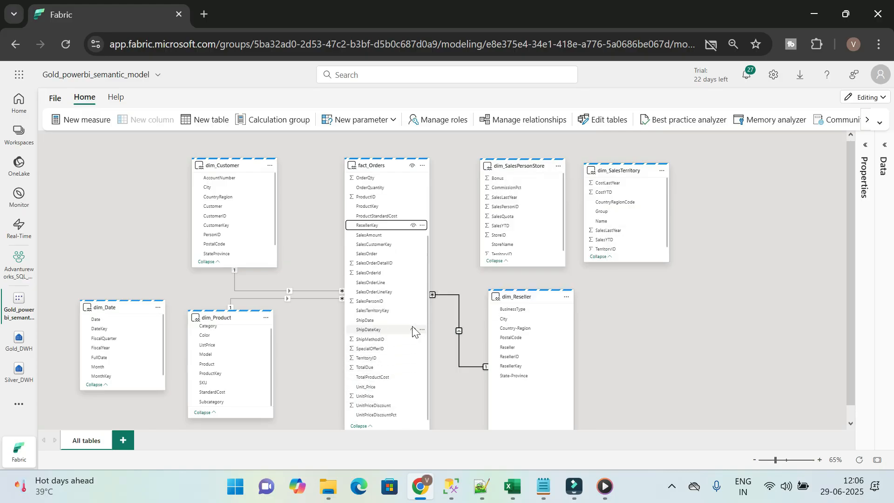
drag(542, 171, 662, 326)
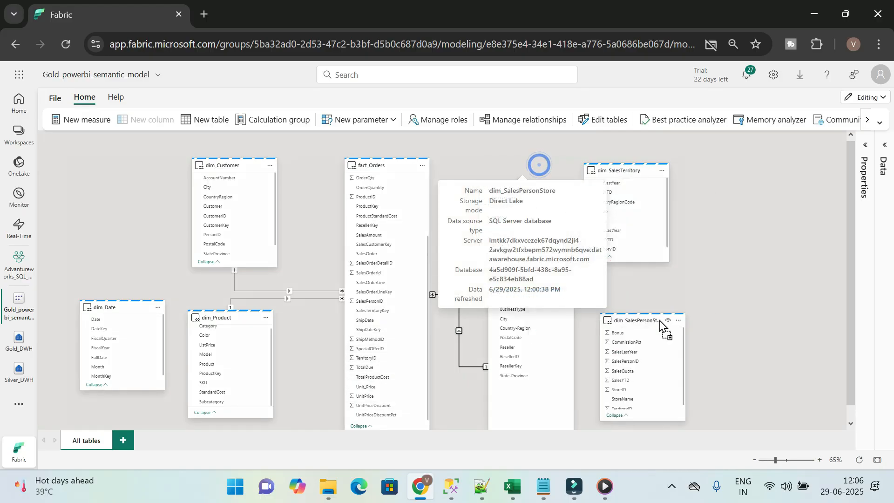
drag(620, 169, 523, 163)
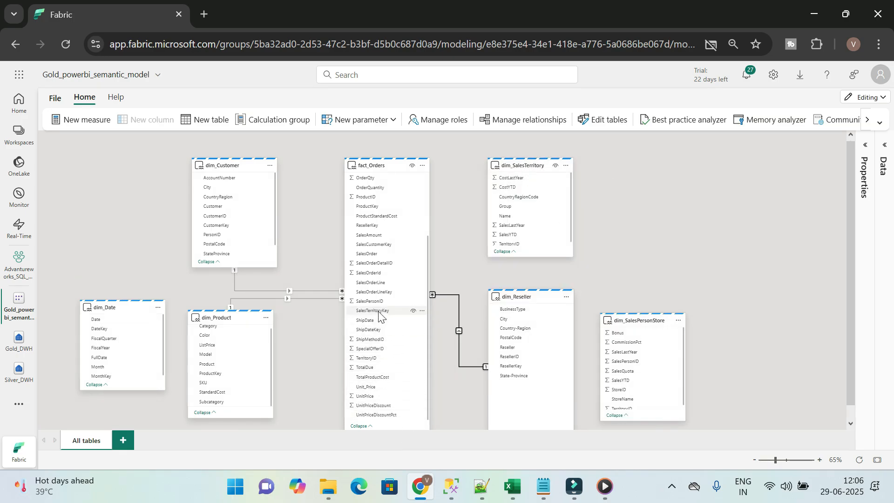
mouse_move(375, 311)
mouse_down()
mouse_move(479, 251)
mouse_move(598, 252)
mouse_move(399, 329)
mouse_move(384, 308)
mouse_up()
drag(522, 261, 523, 292)
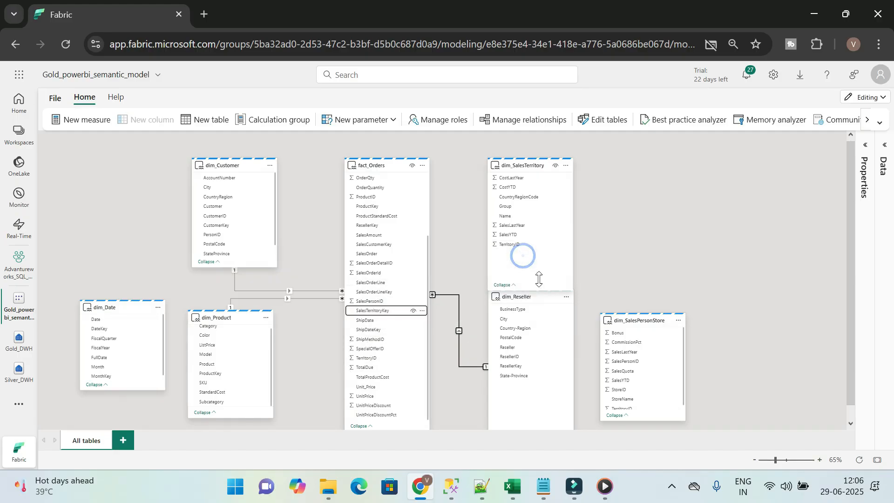
drag(527, 163, 530, 151)
scroll(684, 246, down, 1)
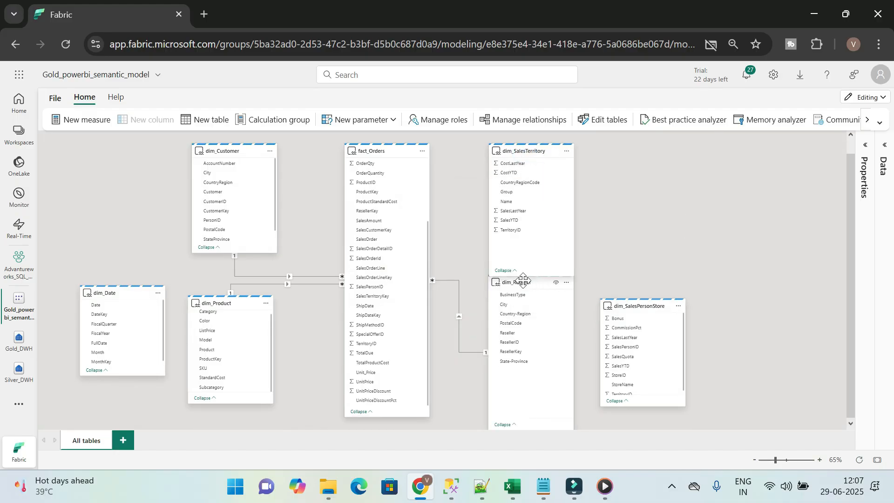
mouse_move(523, 280)
scroll(537, 212, up, 1)
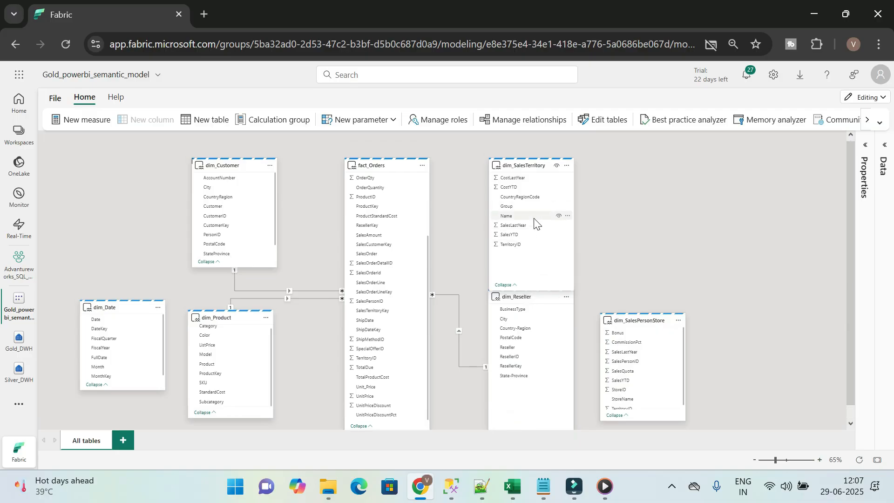
scroll(535, 222, down, 1)
drag(519, 274, 523, 258)
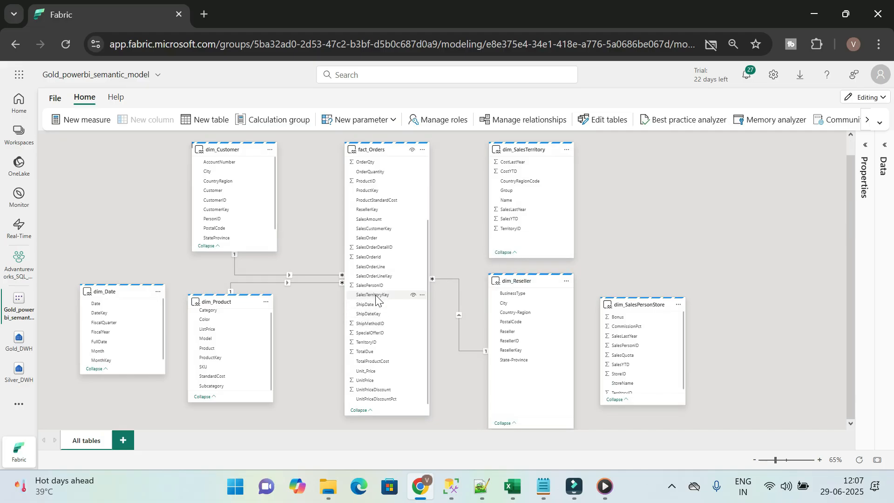
scroll(520, 226, up, 1)
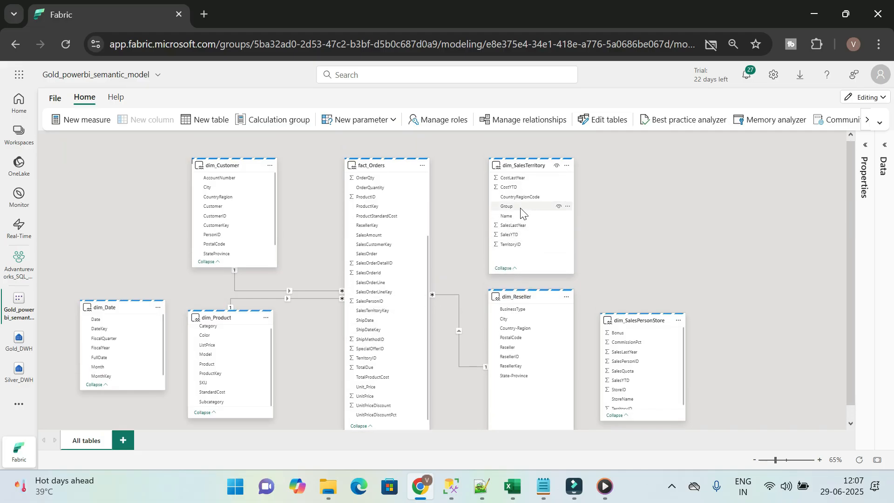
scroll(527, 183, down, 1)
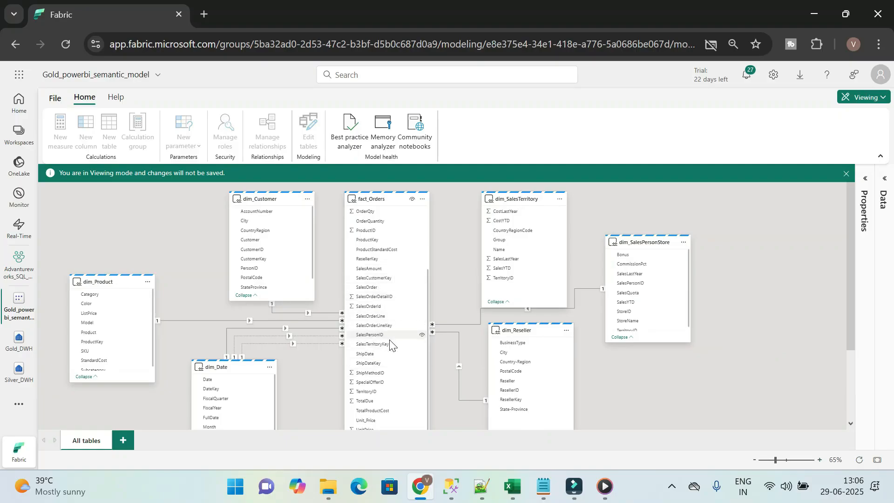
Step: Relate fact_Orders TerritoryID many-to-one to dim_SalesTerritory with single cross-filter and save
scroll(382, 395, down, 3)
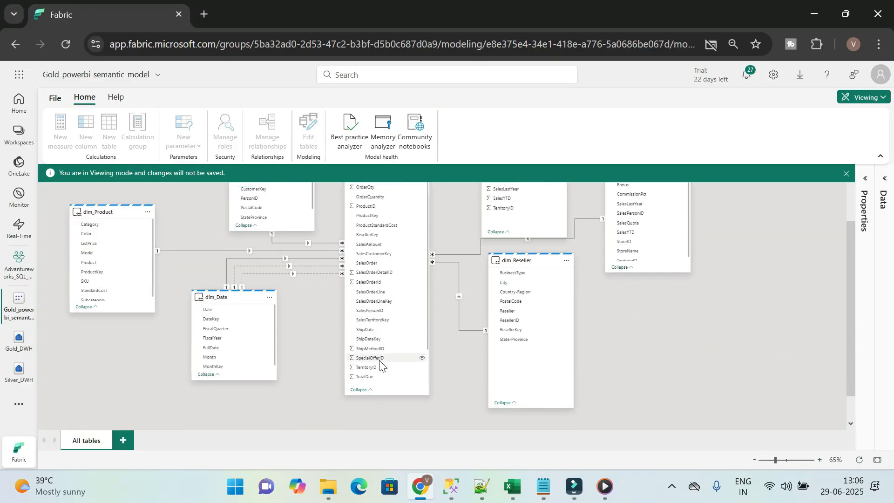
scroll(644, 359, up, 3)
drag(366, 357, 522, 244)
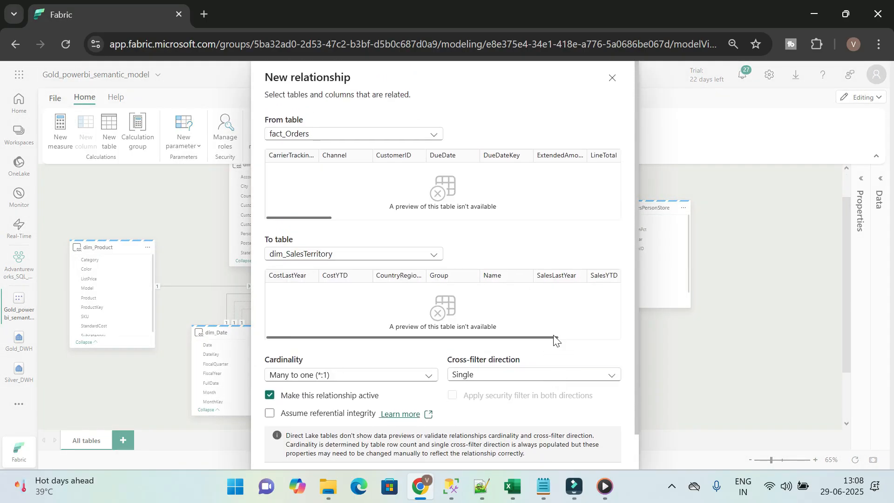
scroll(553, 340, down, 2)
click(555, 448)
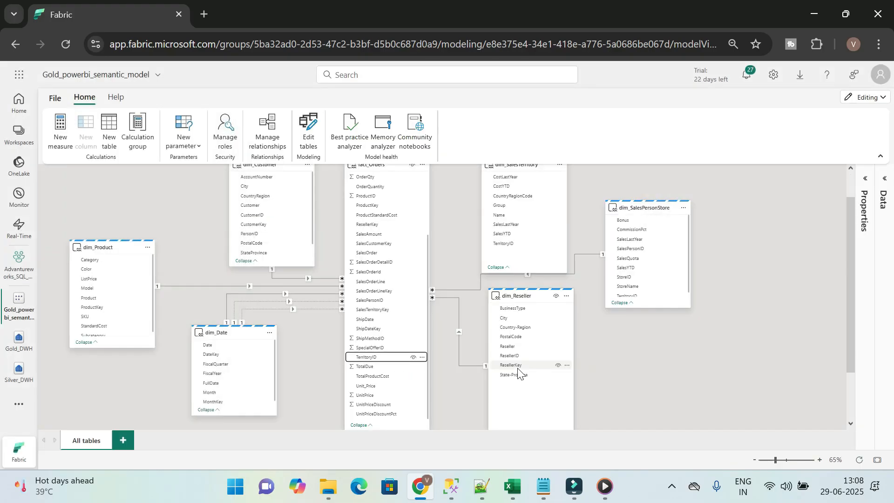
Step: Check the TerritoryID end of the new relationship, then clear the diagram selection
click(514, 244)
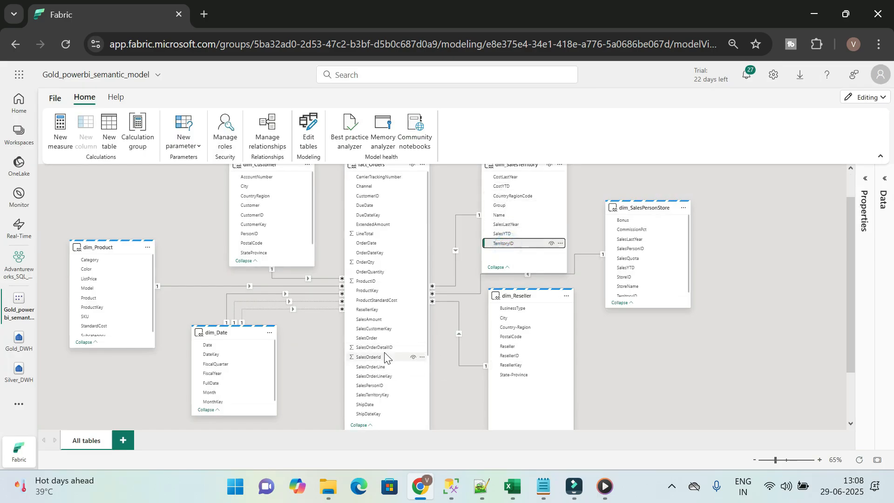
scroll(382, 353, up, 1)
scroll(382, 353, up, 4)
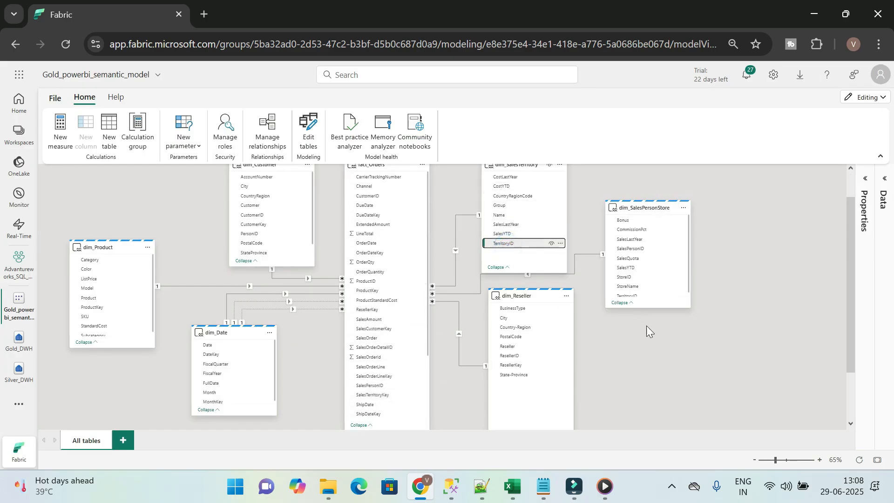
scroll(675, 331, up, 1)
click(763, 304)
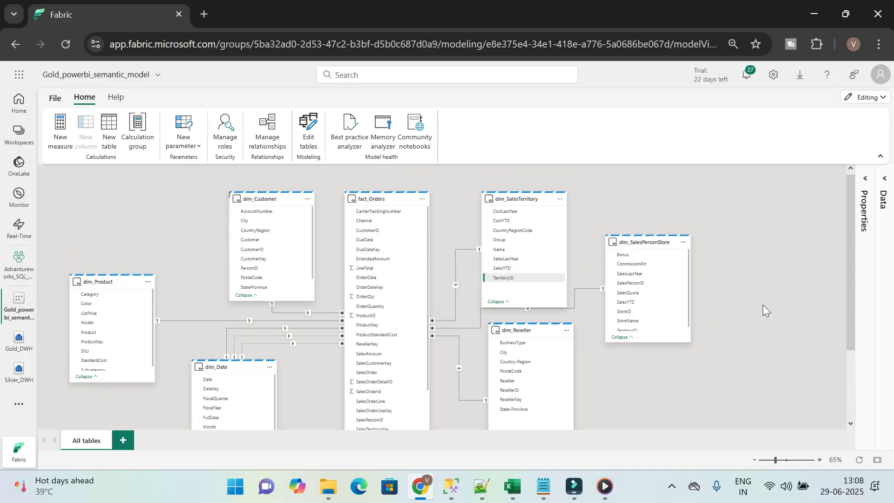
scroll(763, 305, down, 1)
scroll(644, 353, down, 2)
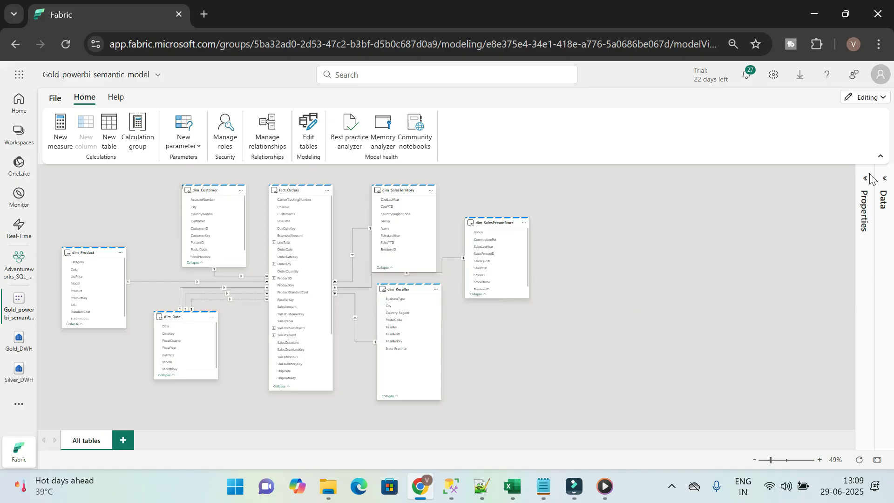
Step: Show and hide the Properties and Data panes, then bring up the File options
click(865, 188)
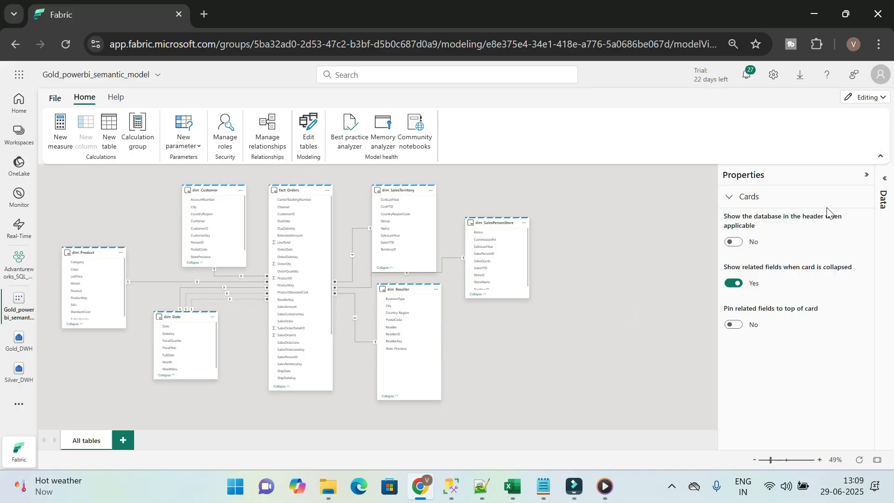
click(885, 185)
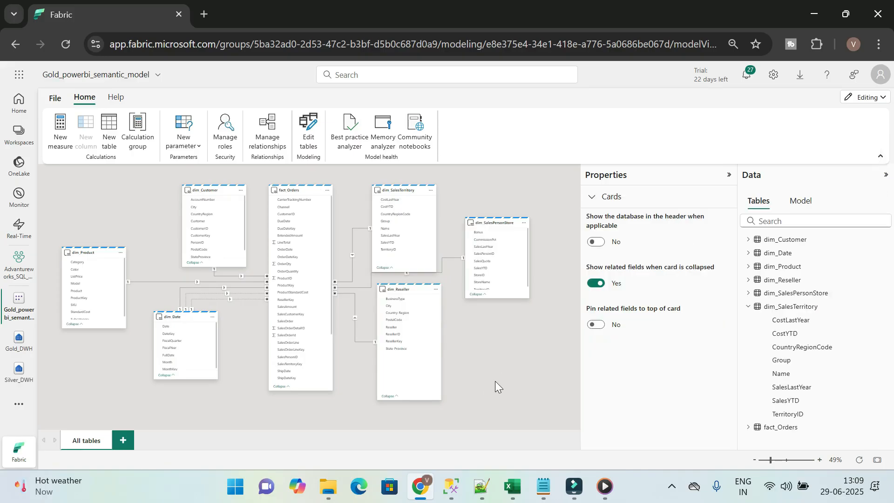
click(886, 176)
click(865, 177)
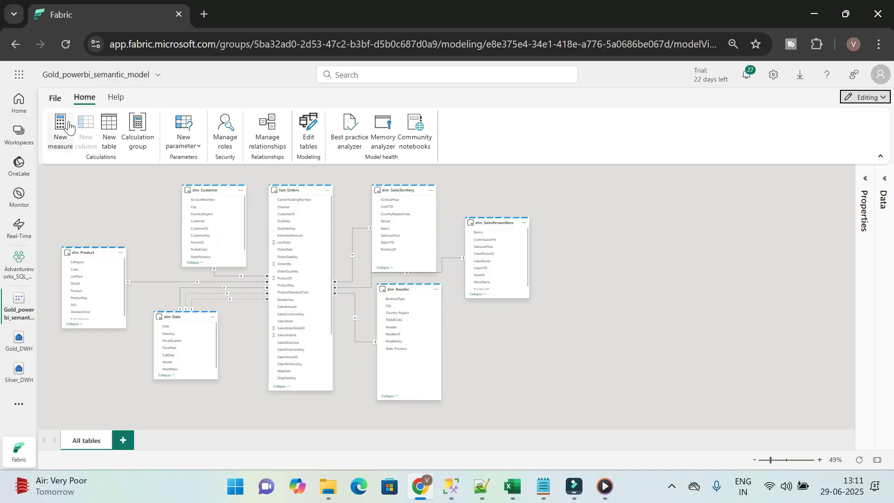
click(55, 98)
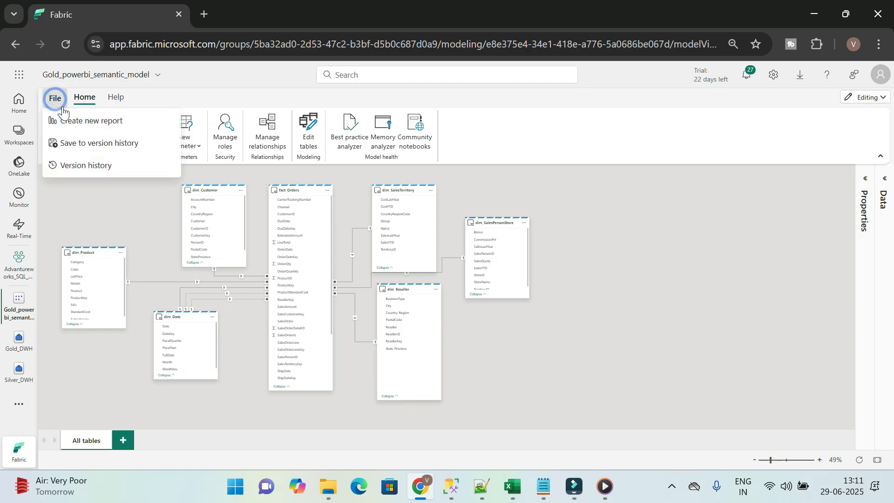
Step: Create a new report from the semantic model and expand fact_Orders in the Data pane
click(106, 122)
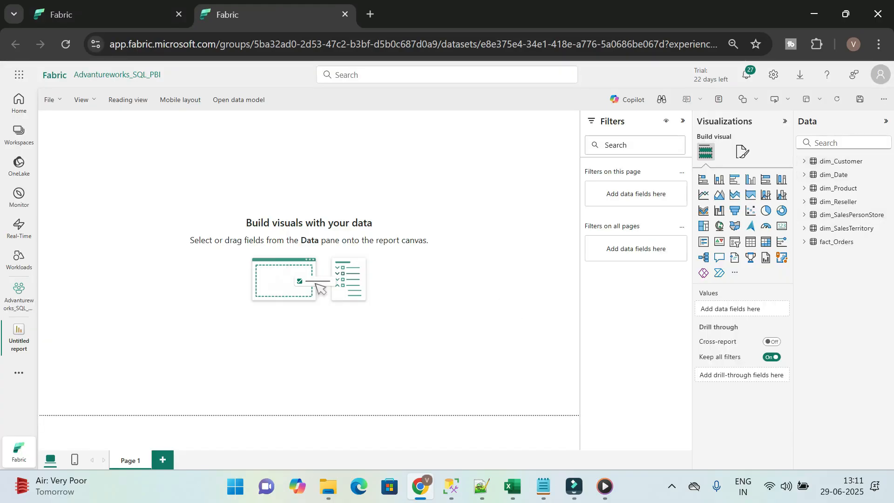
click(805, 242)
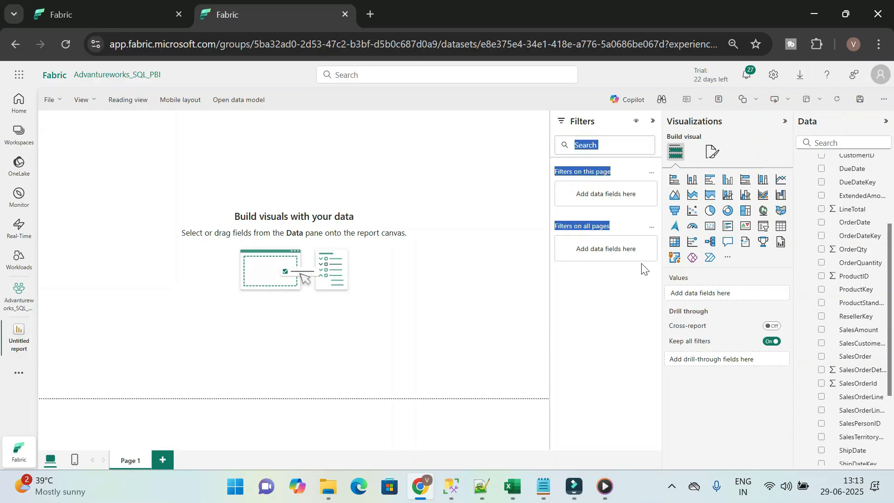
click(615, 321)
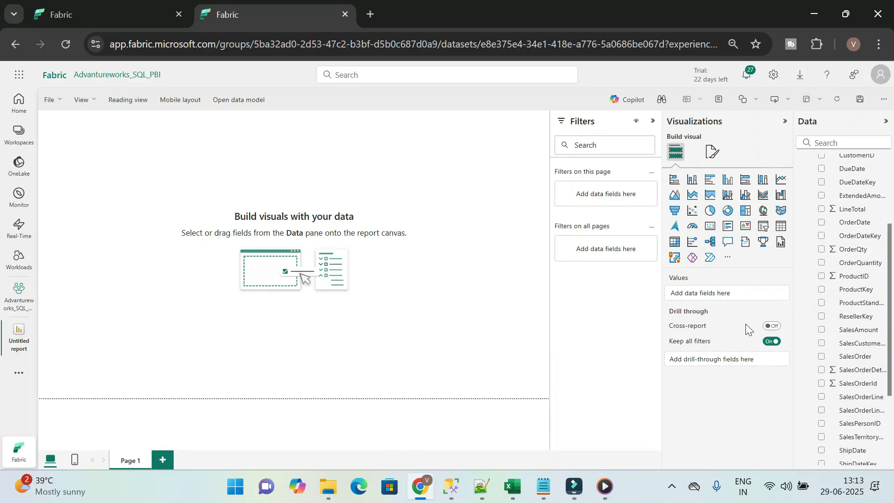
Step: Add a column chart of Count of SalesOrderId to the report canvas
scroll(854, 279, down, 3)
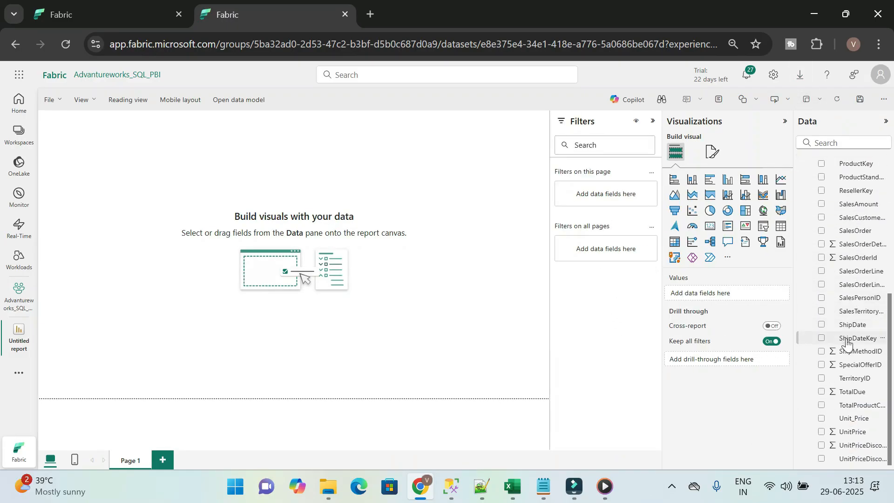
scroll(847, 343, up, 5)
scroll(828, 302, down, 5)
scroll(853, 275, up, 5)
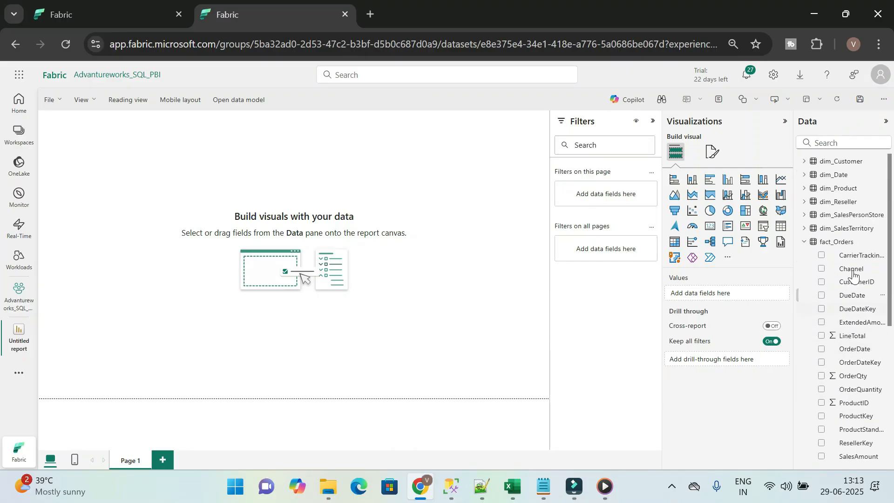
scroll(851, 288, down, 5)
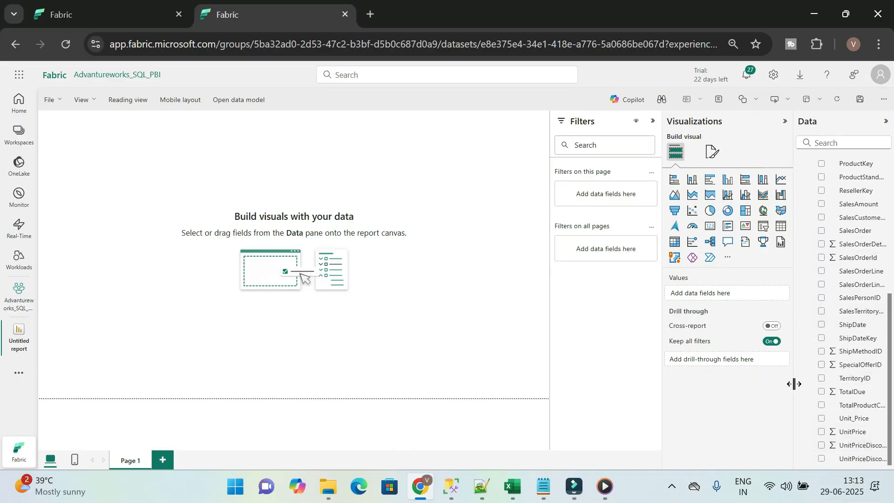
drag(794, 383, 773, 389)
scroll(852, 335, down, 5)
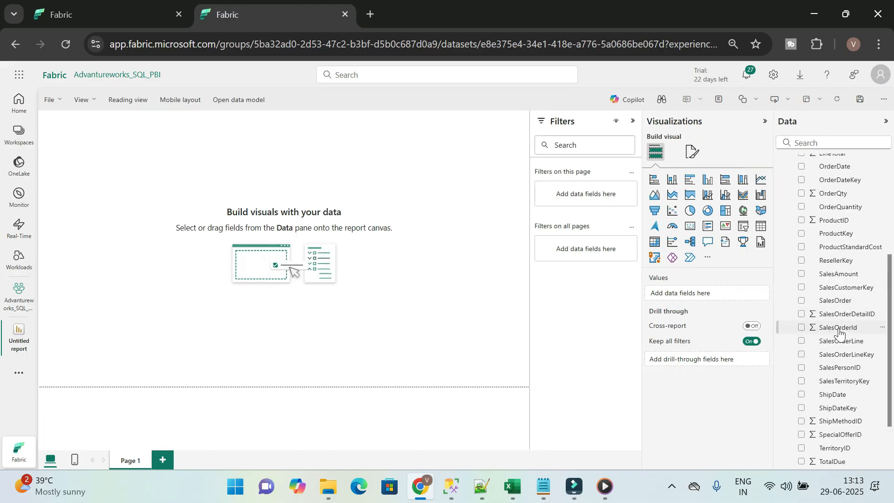
drag(840, 332, 207, 244)
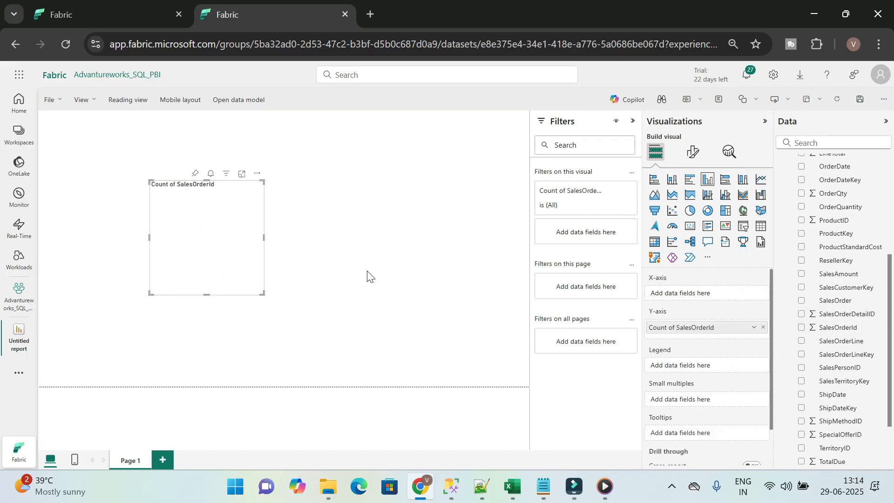
Step: Add dim_Date FiscalYear to the column chart's X-axis
scroll(808, 298, up, 4)
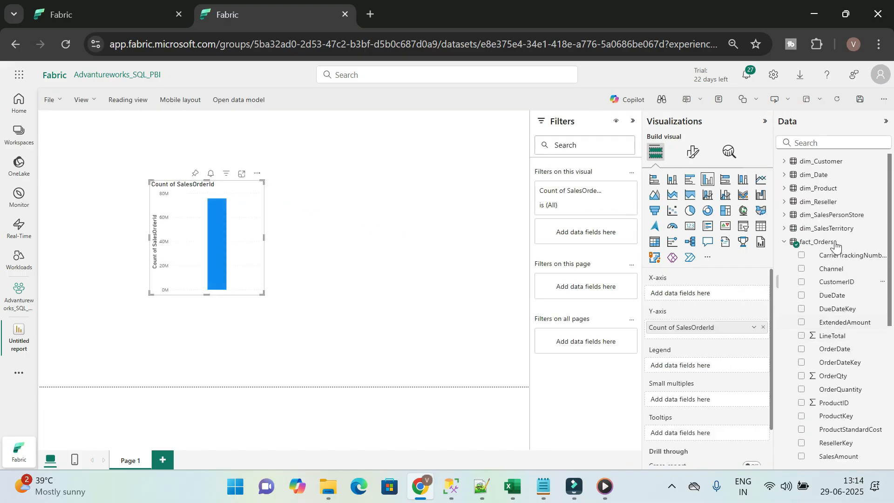
click(785, 175)
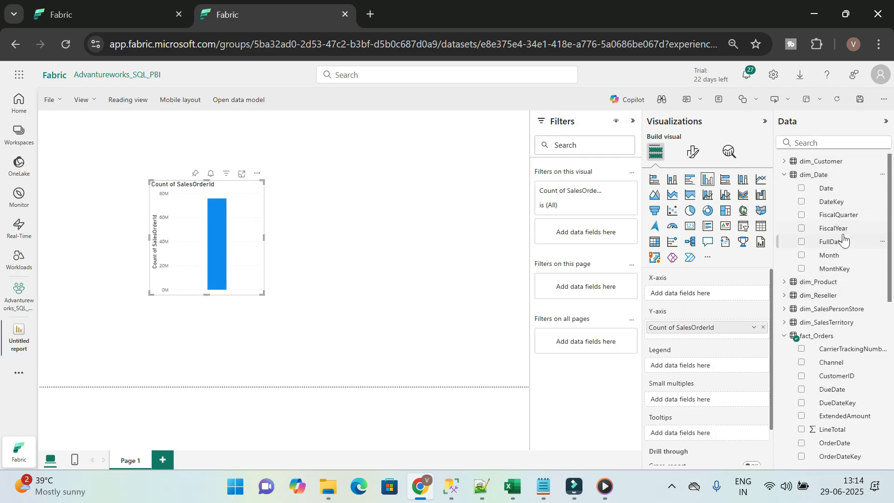
click(801, 228)
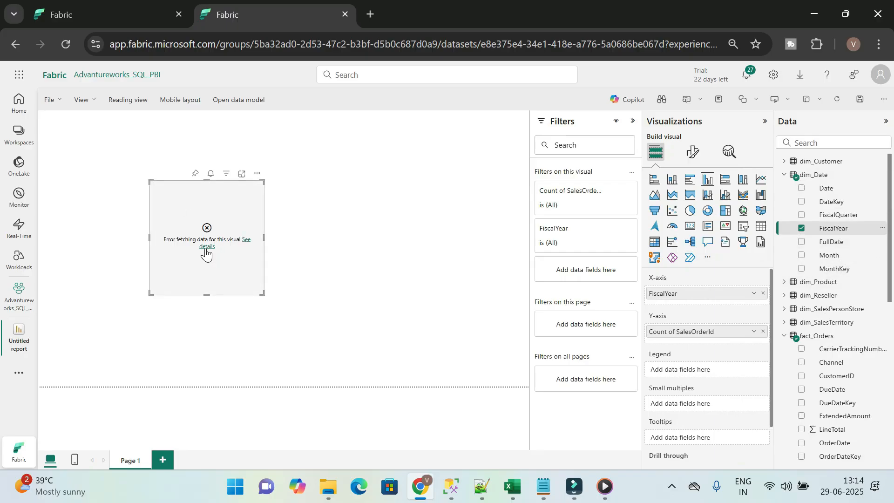
Step: Review and dismiss the chart's error details, then open the FiscalYear axis field options
click(206, 246)
click(649, 321)
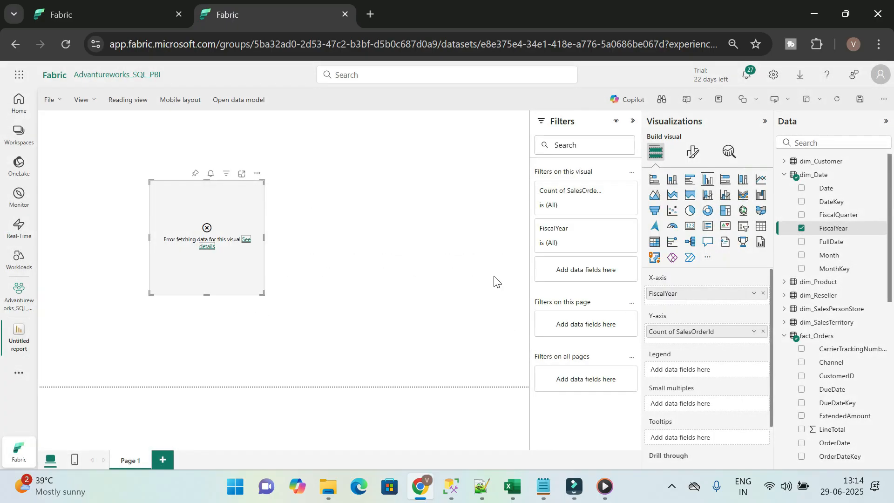
key(Return)
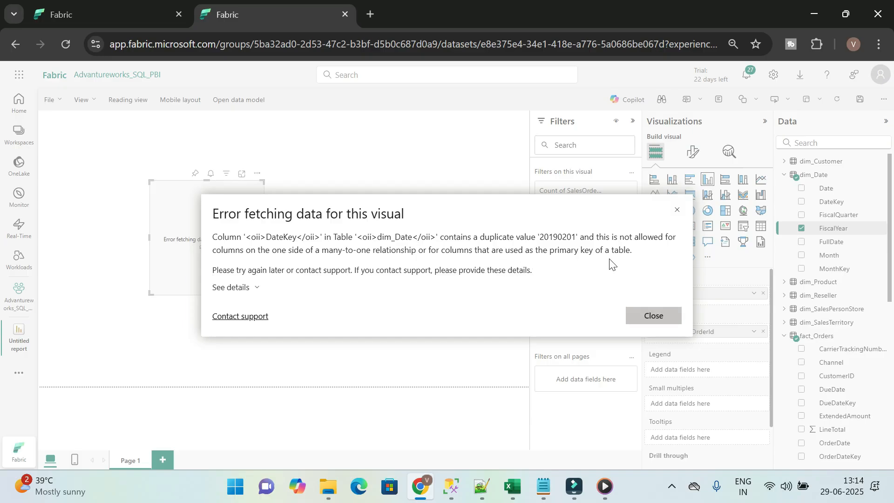
click(246, 288)
click(653, 377)
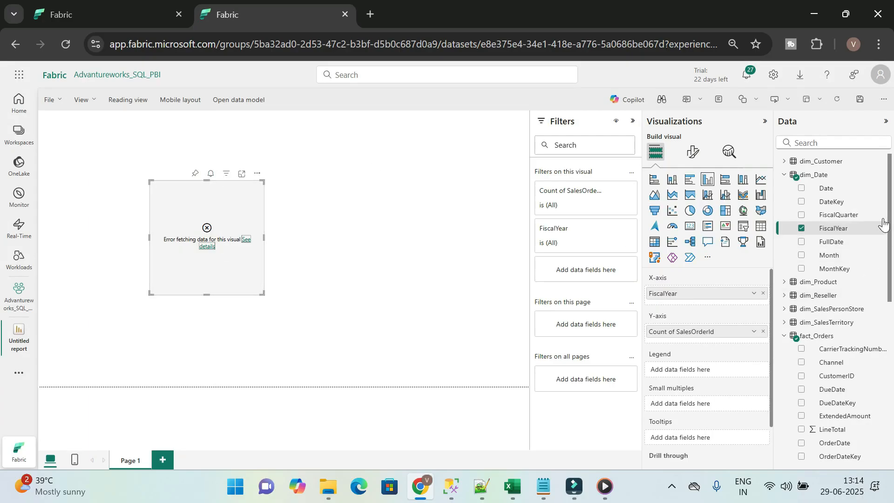
click(753, 293)
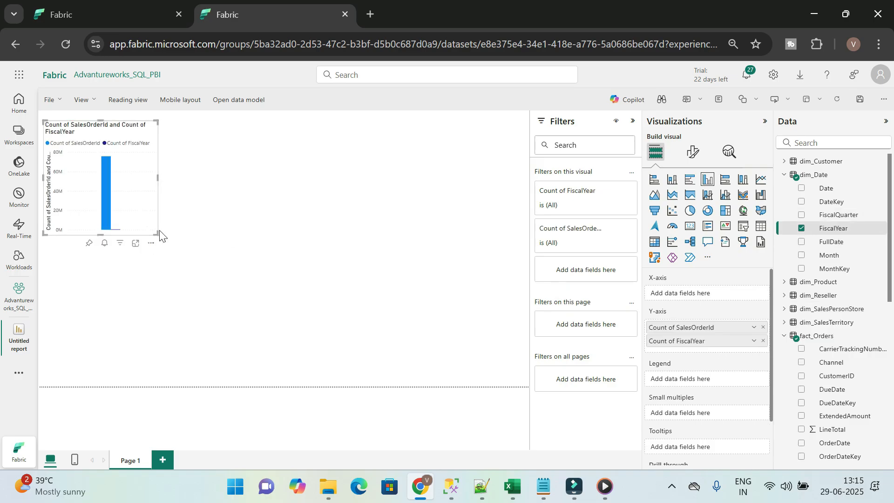
Step: Enlarge the column chart and add a table visual of dim_Reseller ResellerID
drag(156, 231, 231, 305)
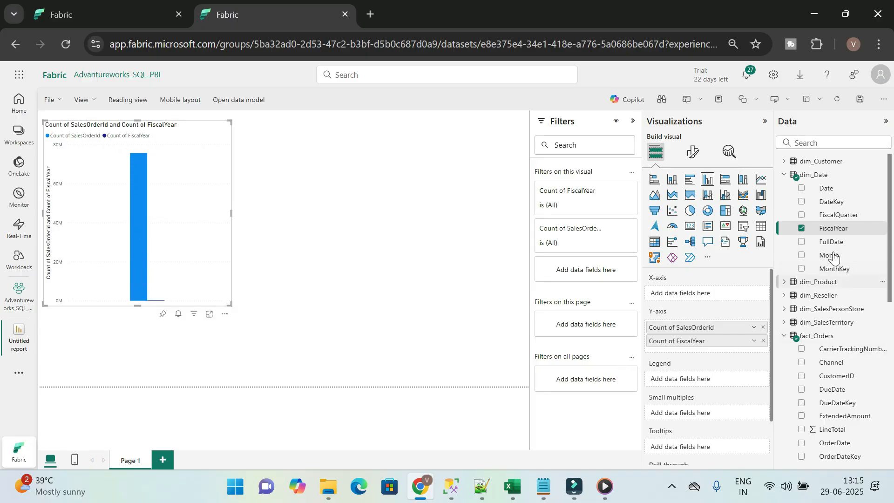
click(785, 176)
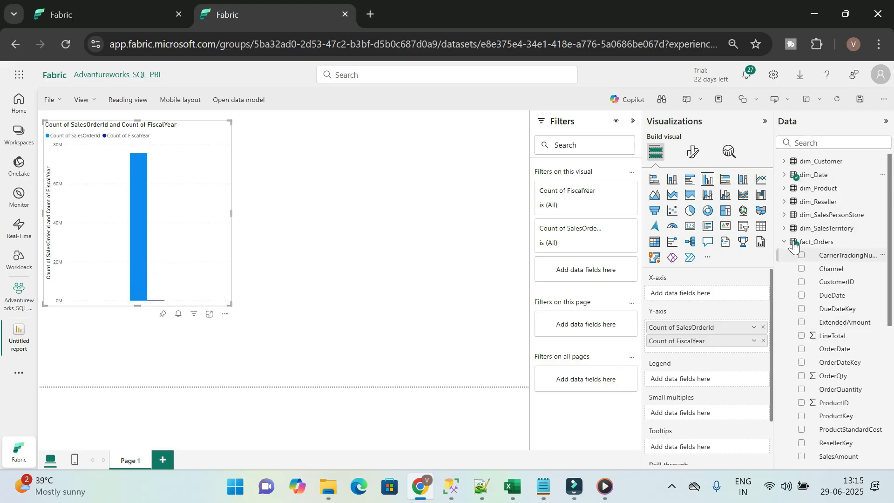
click(784, 202)
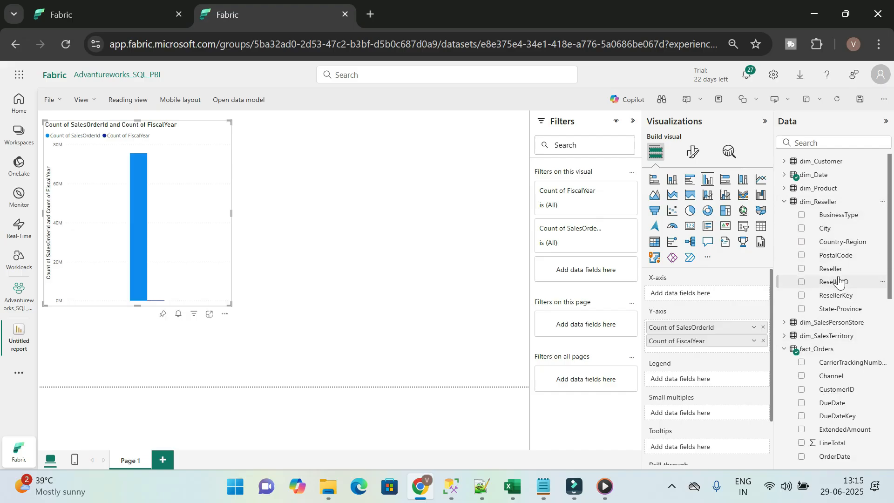
drag(834, 282, 375, 191)
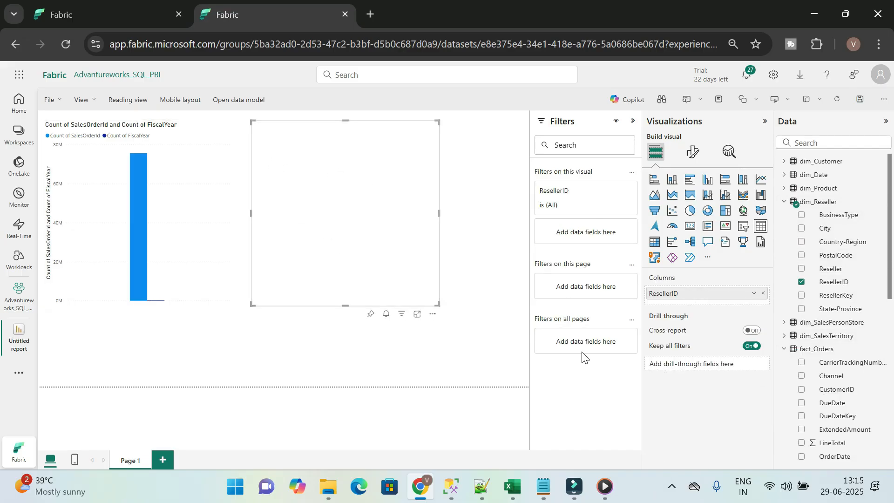
Step: Browse the fact_Orders and dim_Reseller field lists in the Data pane
scroll(848, 390, down, 10)
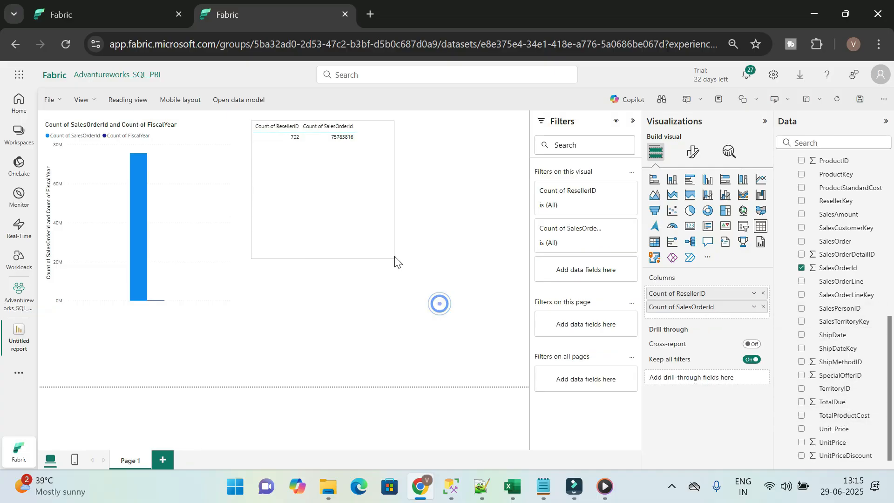
scroll(819, 328, up, 5)
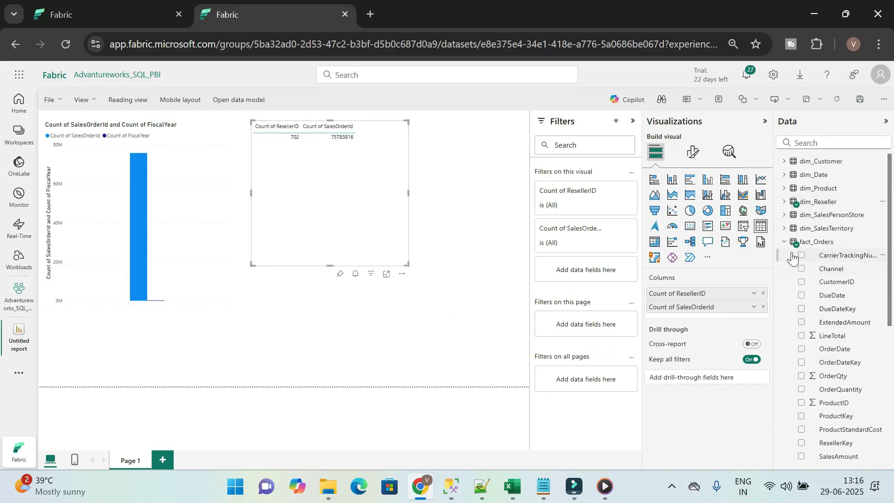
click(785, 241)
click(785, 243)
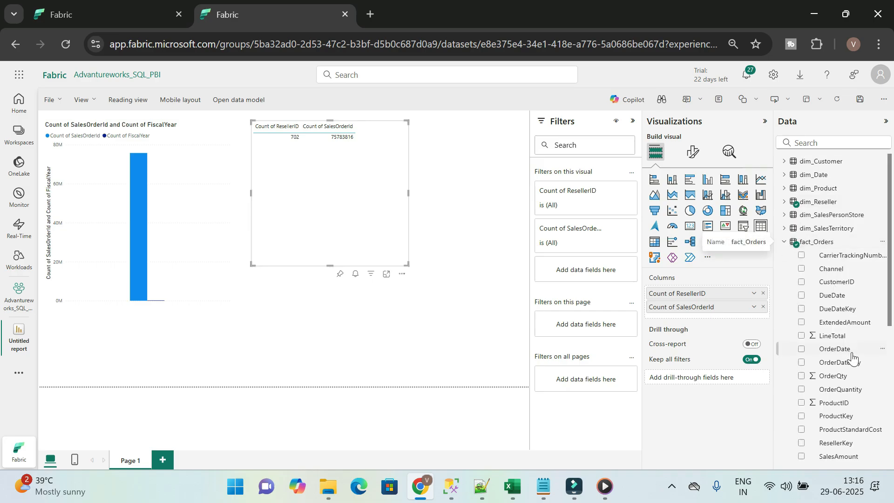
scroll(838, 326, down, 4)
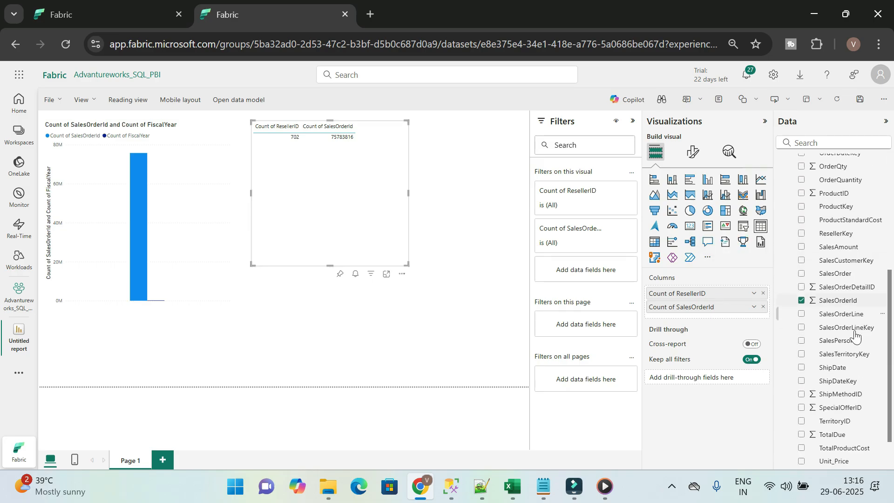
scroll(852, 367, up, 4)
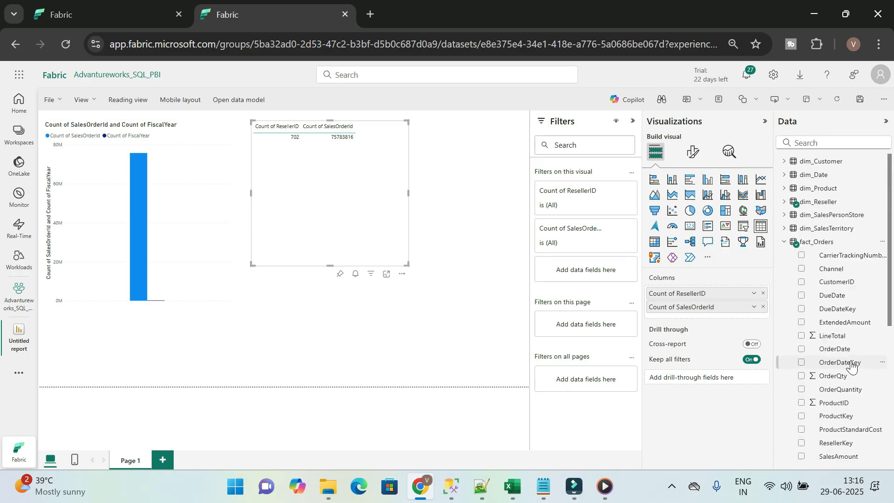
click(784, 201)
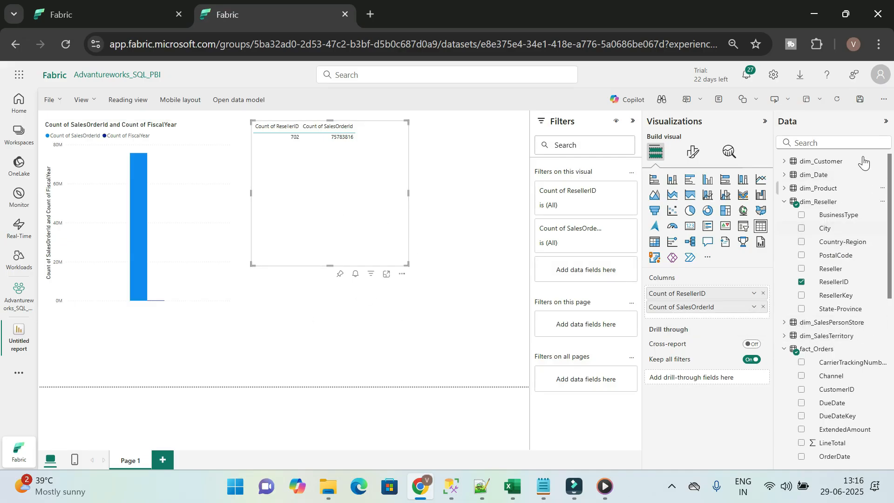
click(784, 203)
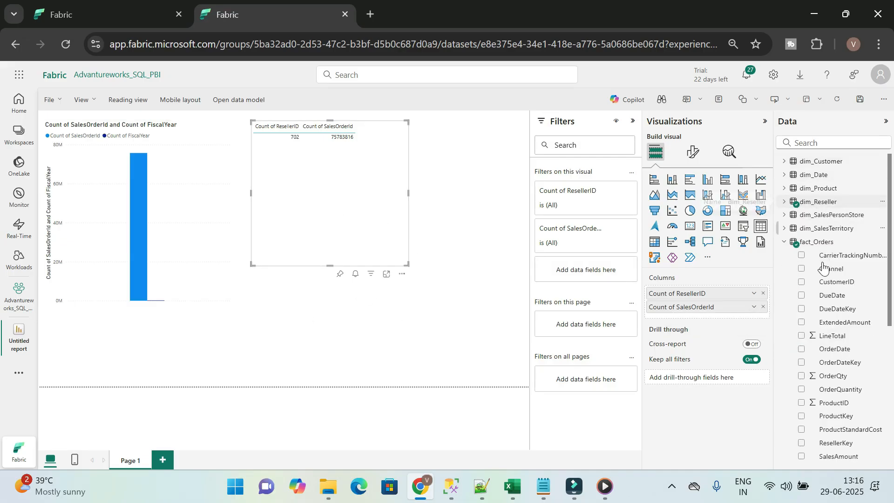
click(786, 242)
click(786, 242)
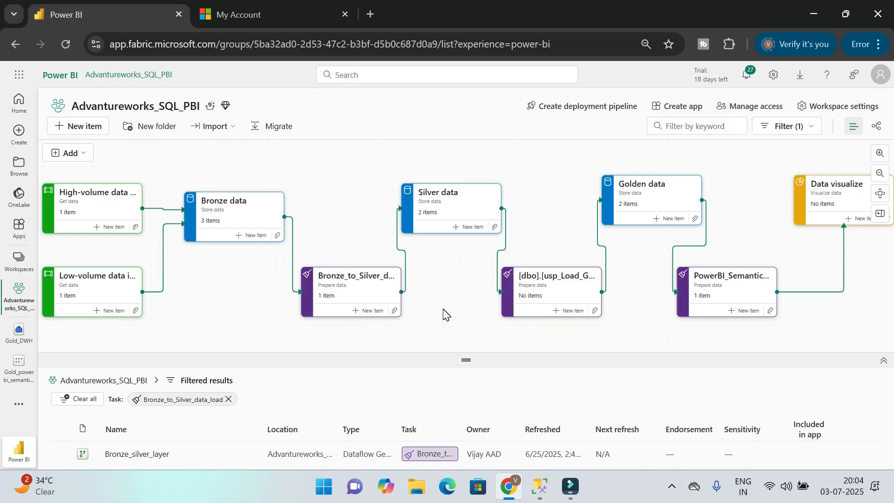
Step: Launch Power BI Desktop by searching 'power' in the system search
key(super)
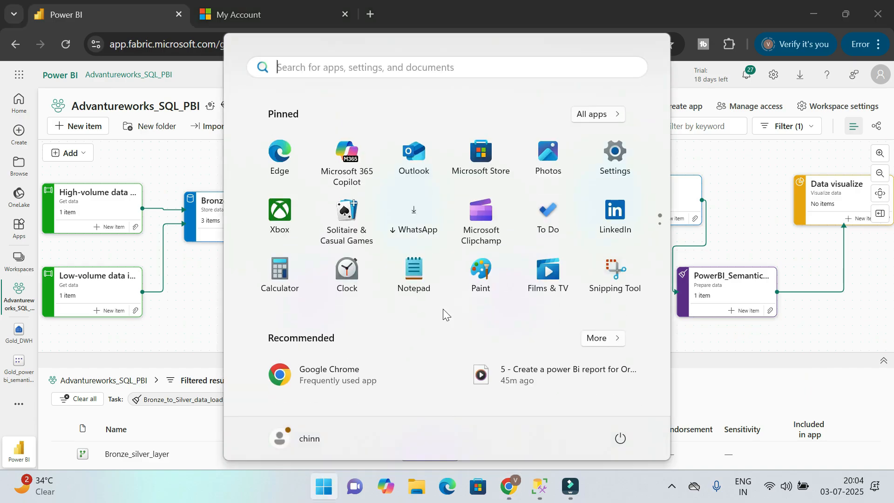
text(power)
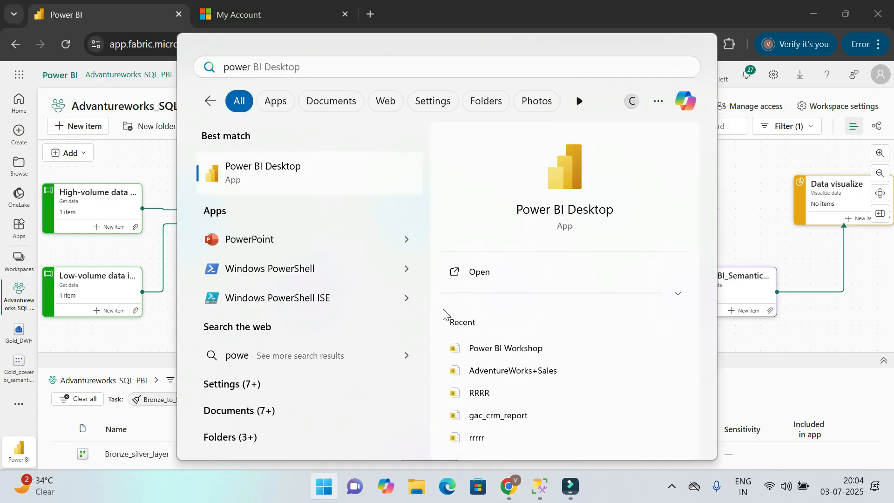
key(Return)
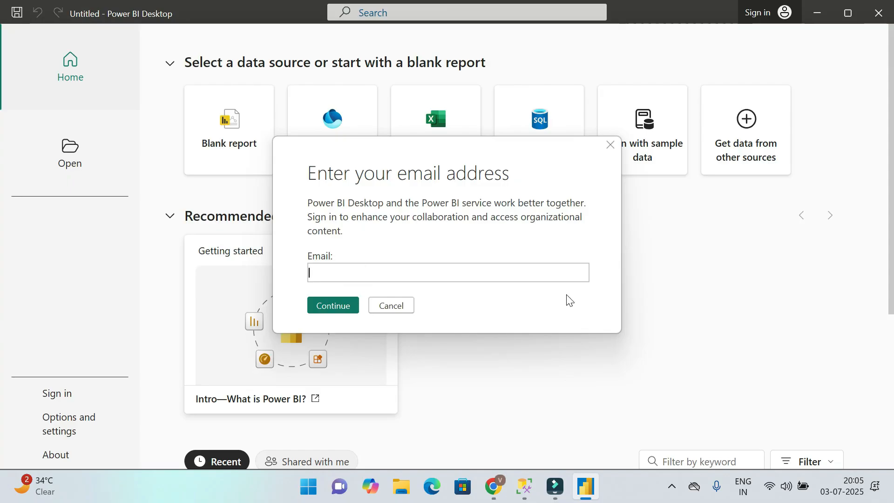
Step: Sign in to Power BI Desktop with the account e-mail copied from the browser and password
key(alt+Tab)
click(258, 18)
key(alt+Tab)
key(alt+Tab)
drag(331, 254, 389, 270)
key(ctrl+c)
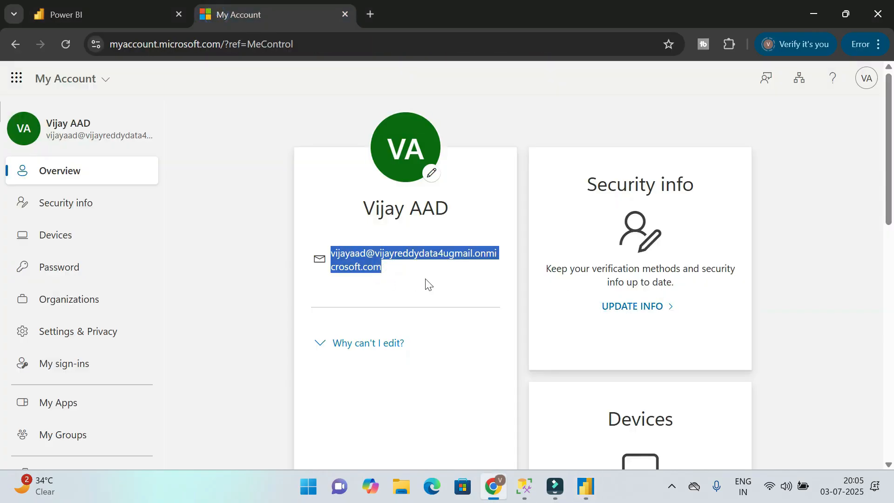
click(99, 6)
key(alt+Tab)
key(ctrl+v)
click(333, 306)
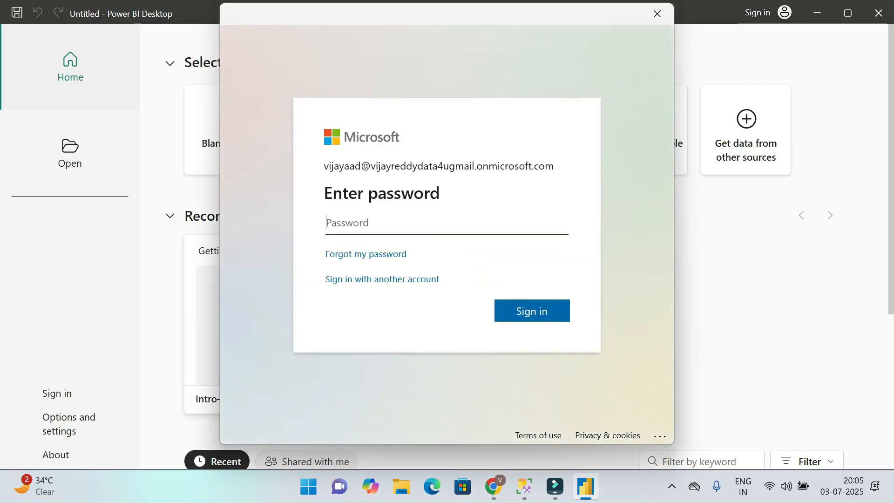
text(************)
key(Return)
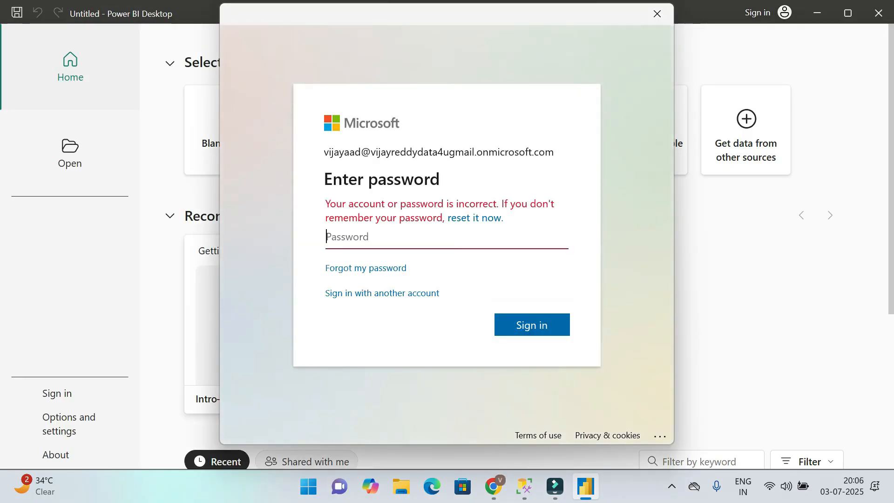
text(*********)
key(Return)
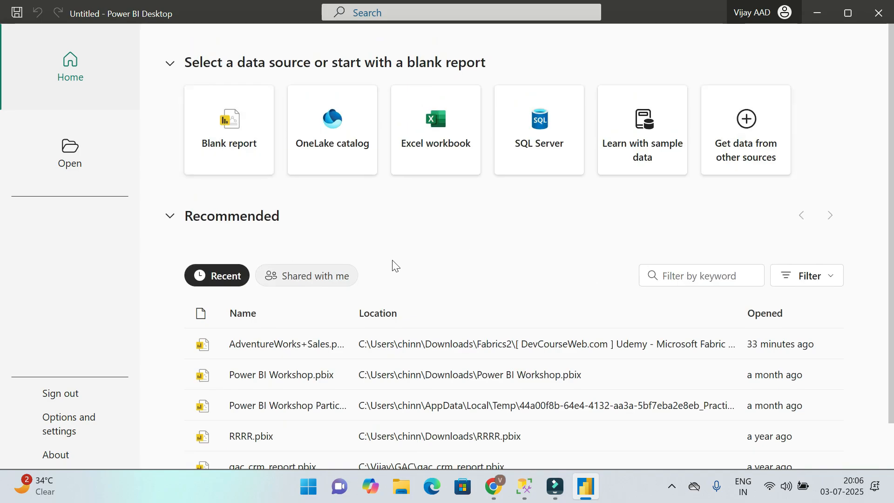
Step: Open AdventureWorks+Sales.pbix from the Recent files list
scroll(477, 238, down, 1)
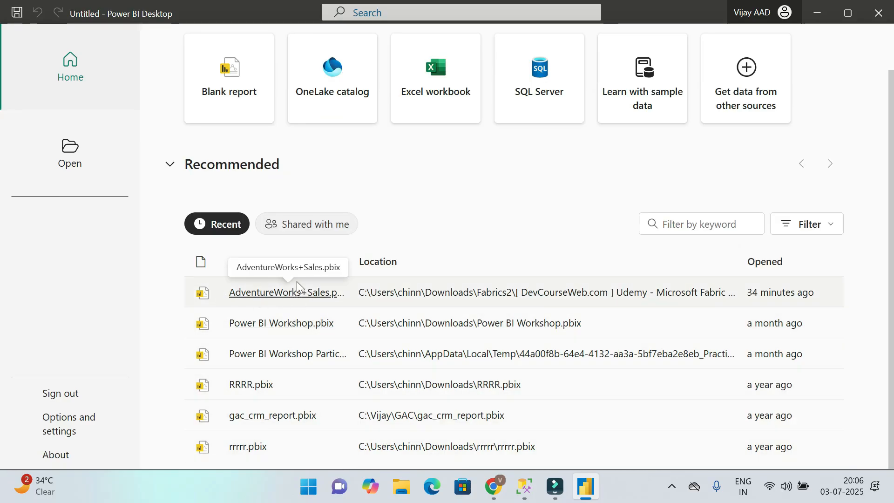
click(272, 293)
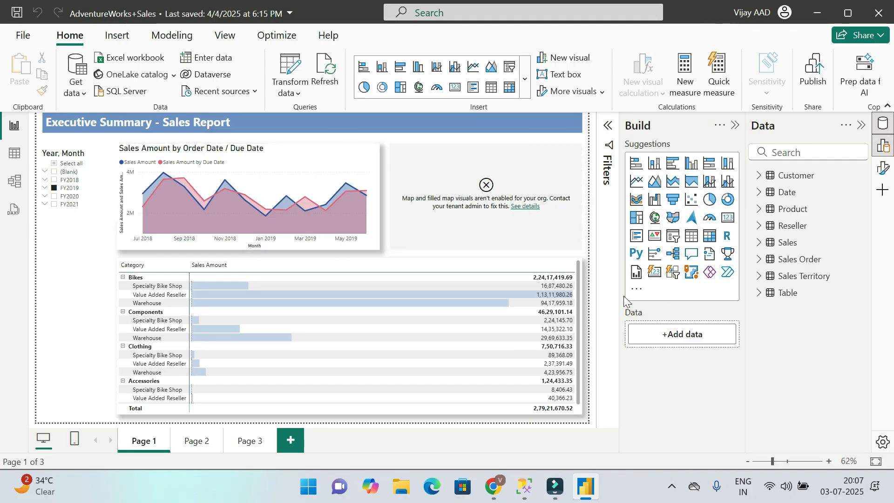
click(199, 448)
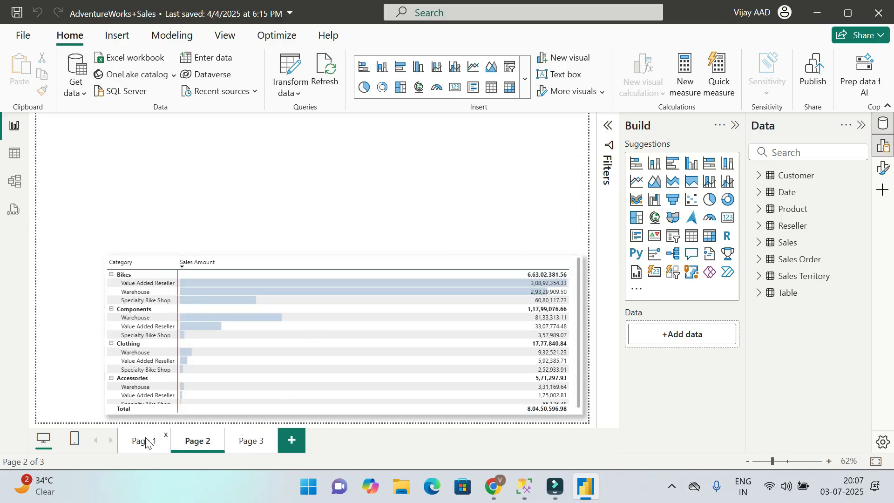
click(145, 442)
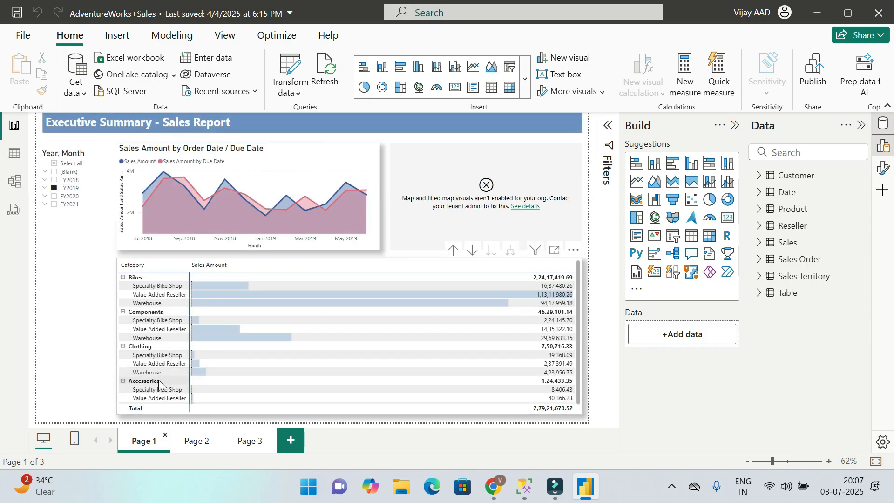
click(55, 187)
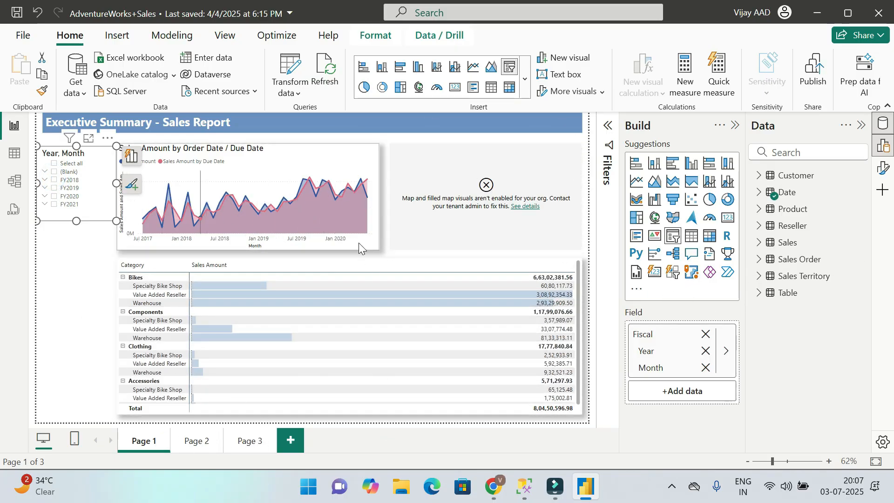
click(242, 186)
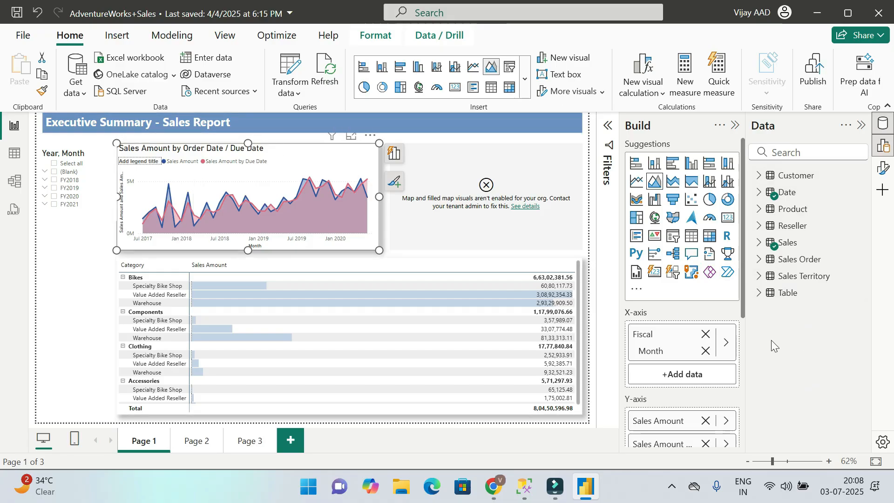
click(245, 442)
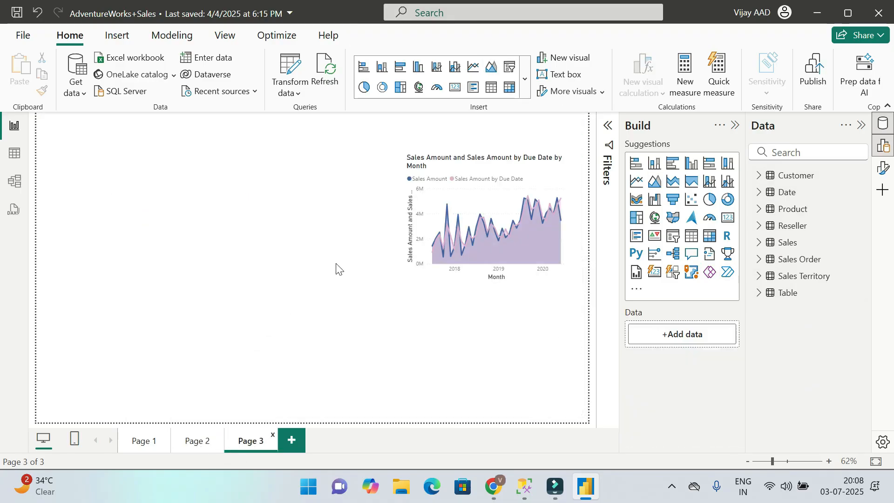
click(196, 440)
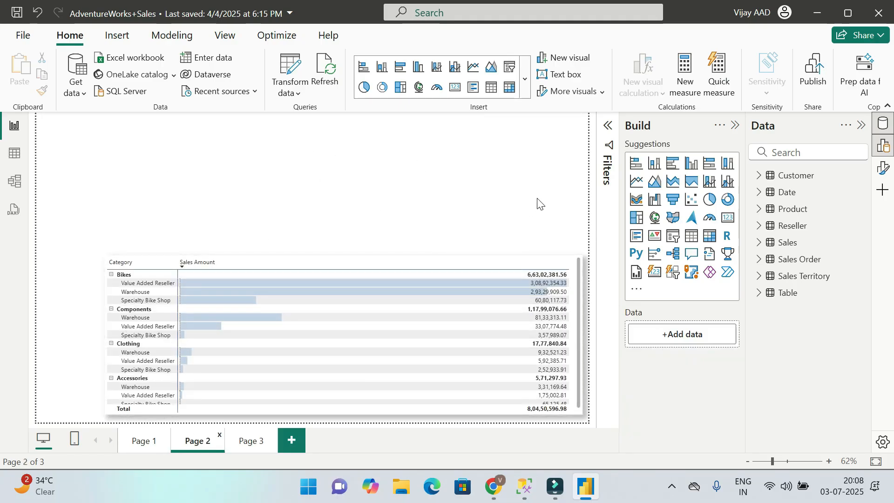
click(243, 446)
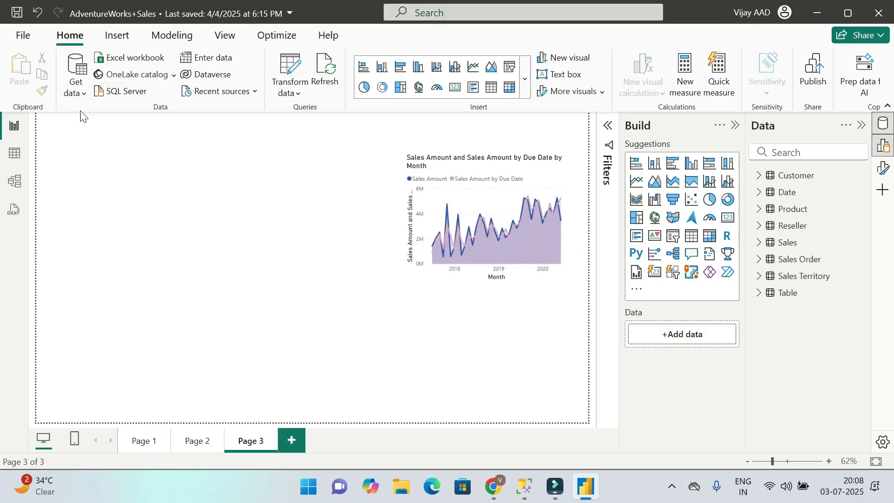
Step: Choose Power BI semantic models from the Microsoft Fabric connectors in Get data
click(76, 93)
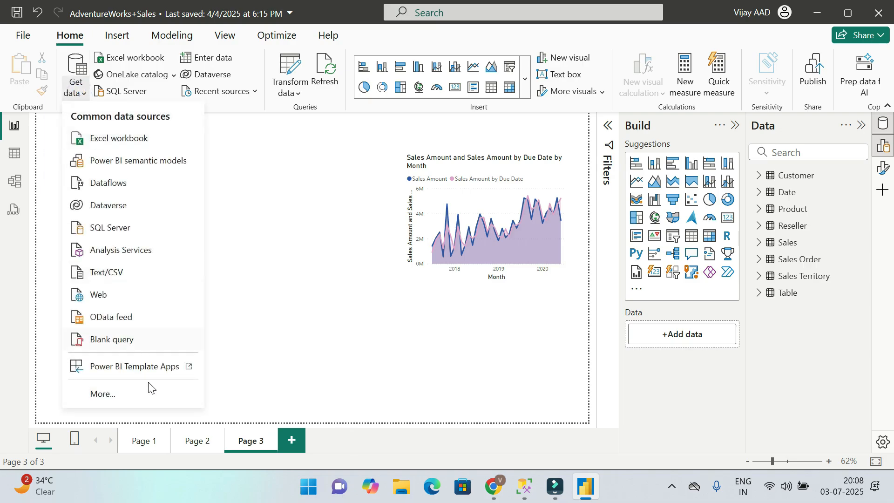
click(107, 399)
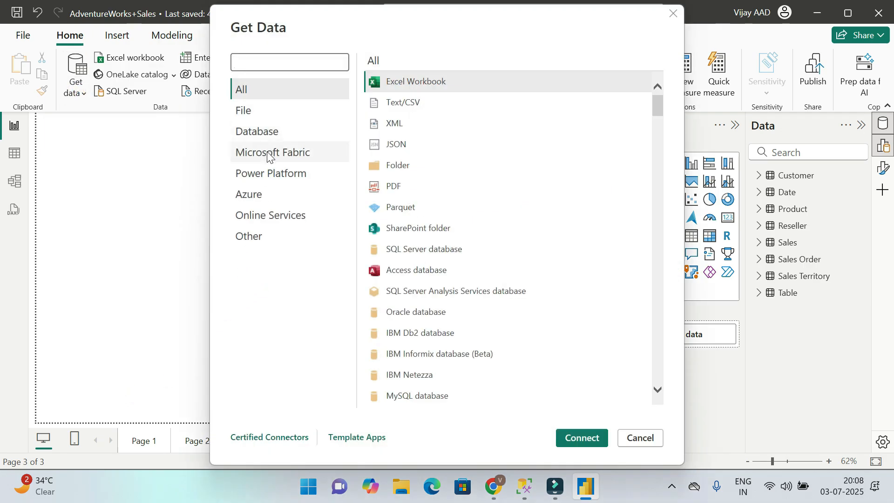
click(268, 157)
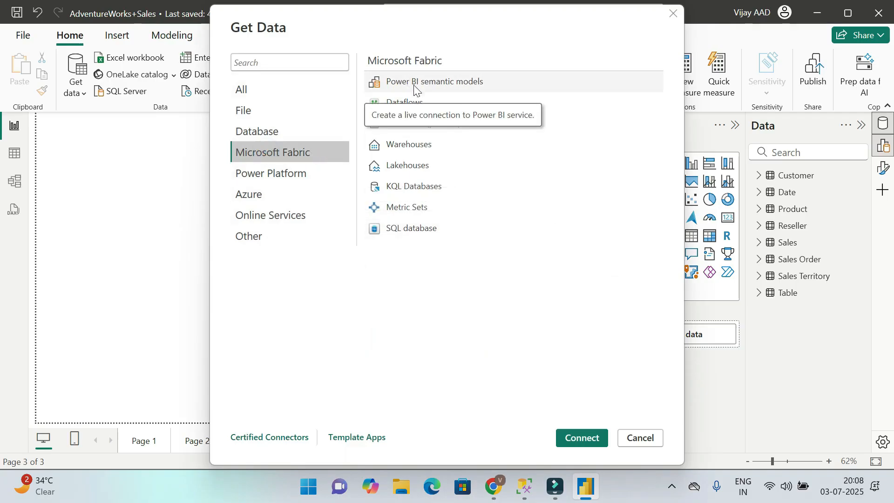
click(441, 87)
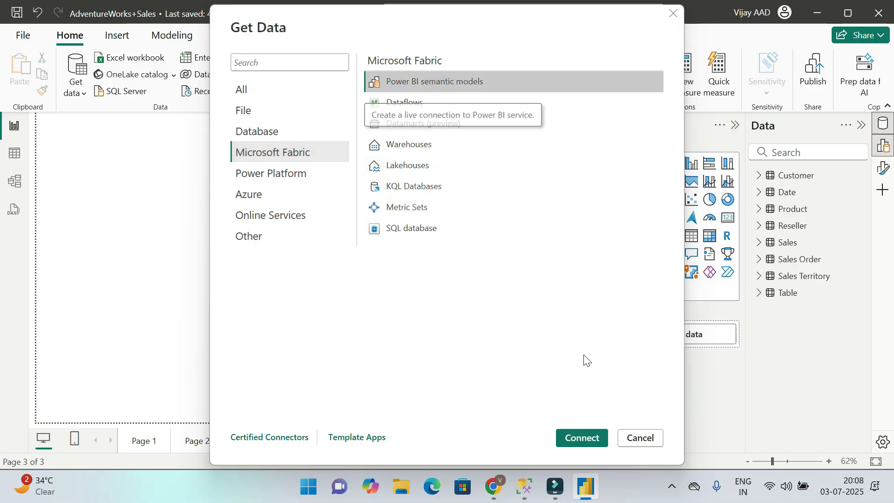
click(582, 438)
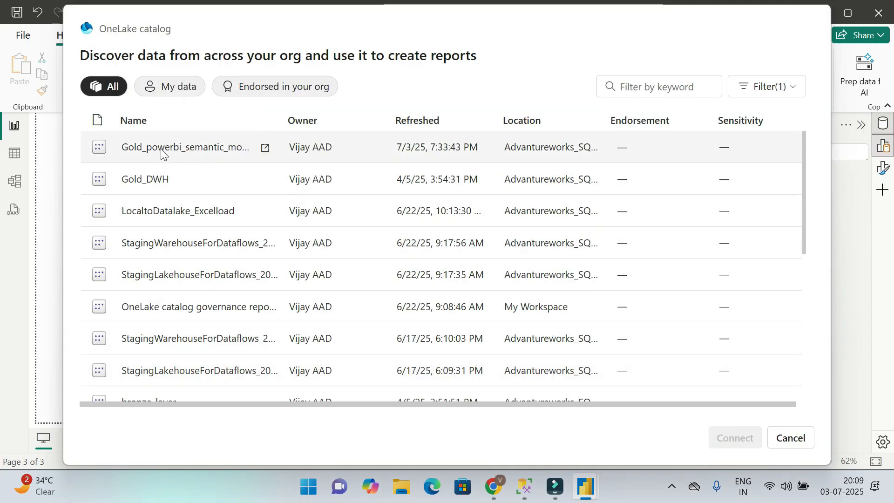
Step: Connect to Gold_powerbi_semantic_model, load all seven tables, and accept the security warning
click(184, 147)
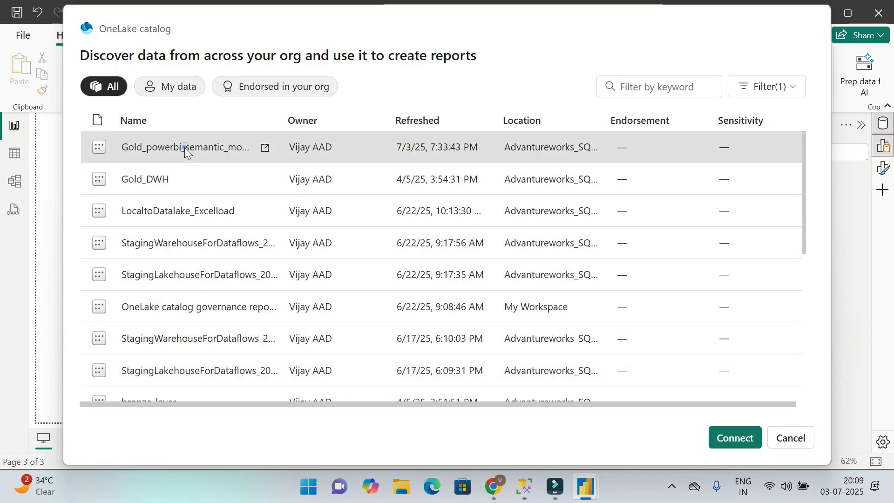
click(737, 439)
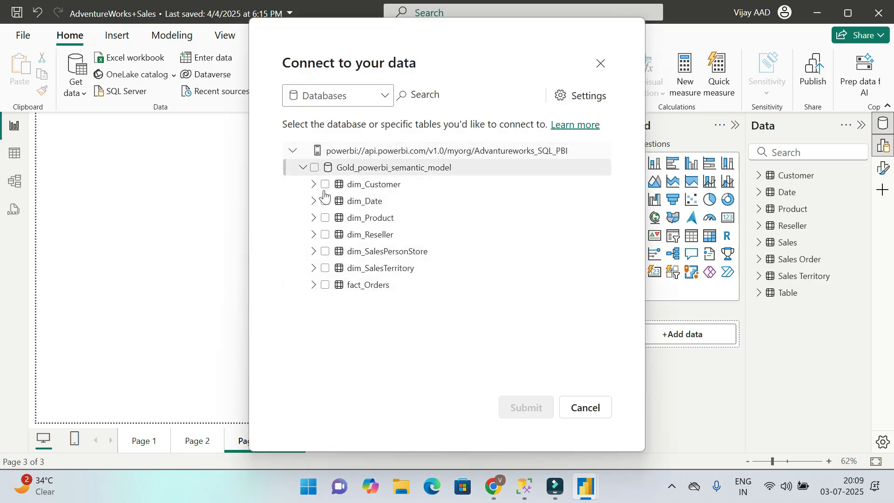
click(314, 167)
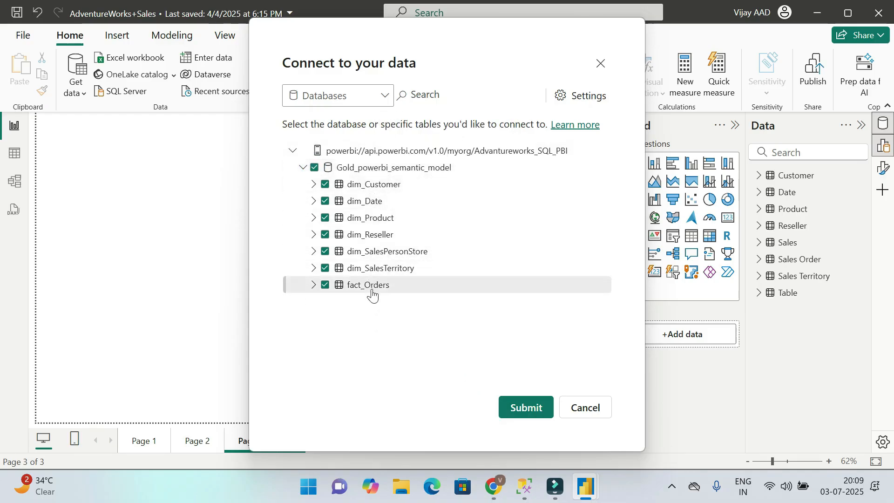
click(518, 407)
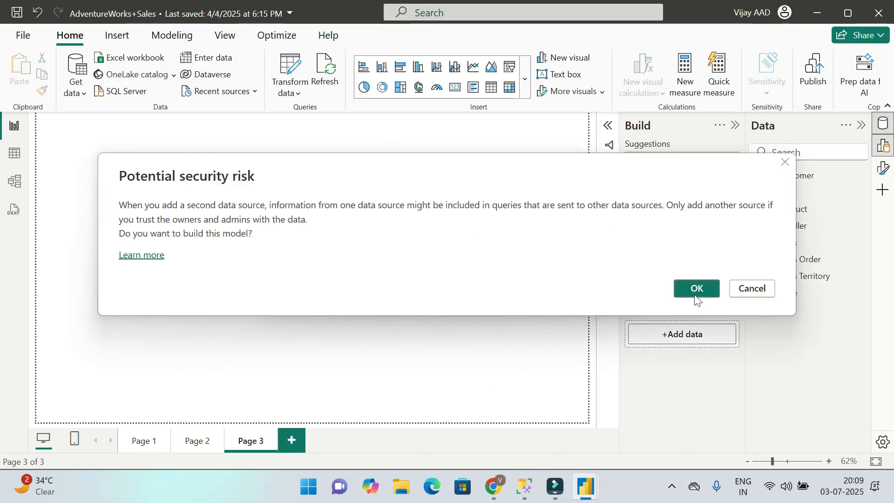
click(695, 292)
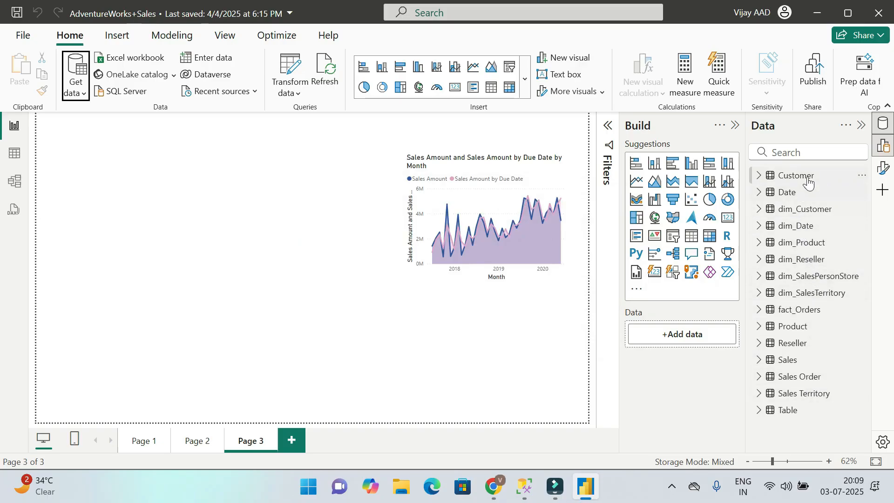
Step: Add a new page named Order_Analysis holding an empty card visual
mouse_move(796, 183)
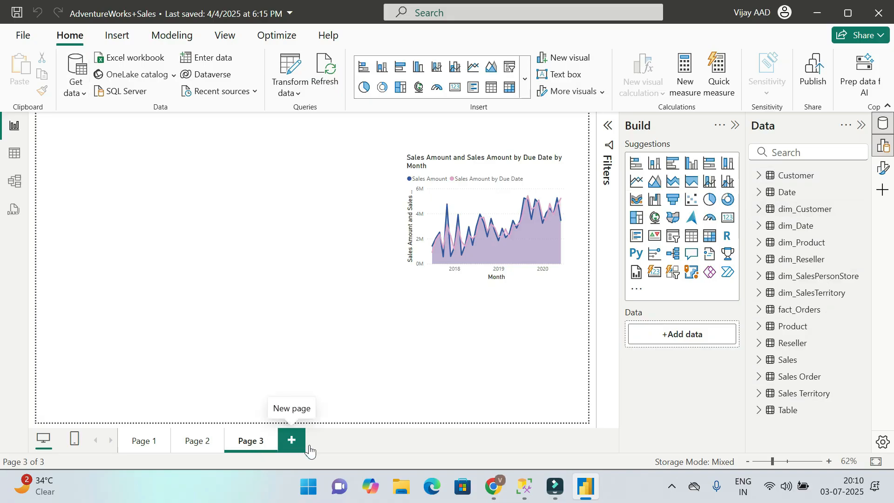
click(292, 441)
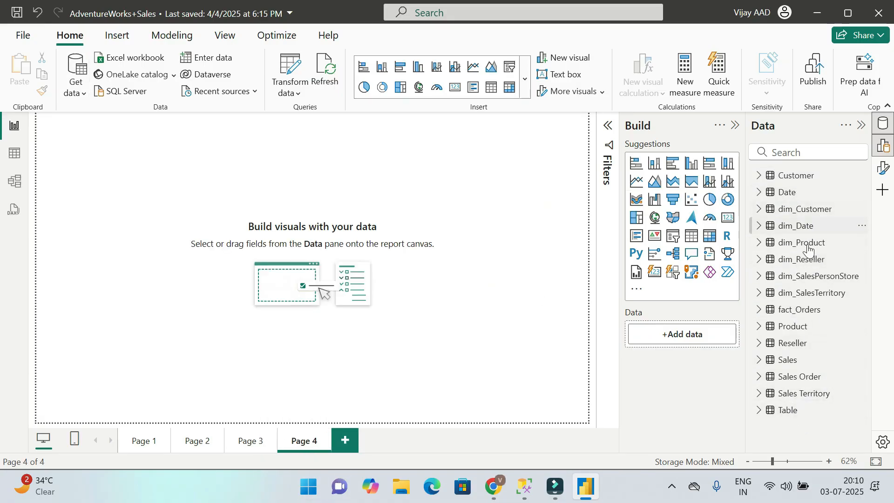
click(726, 225)
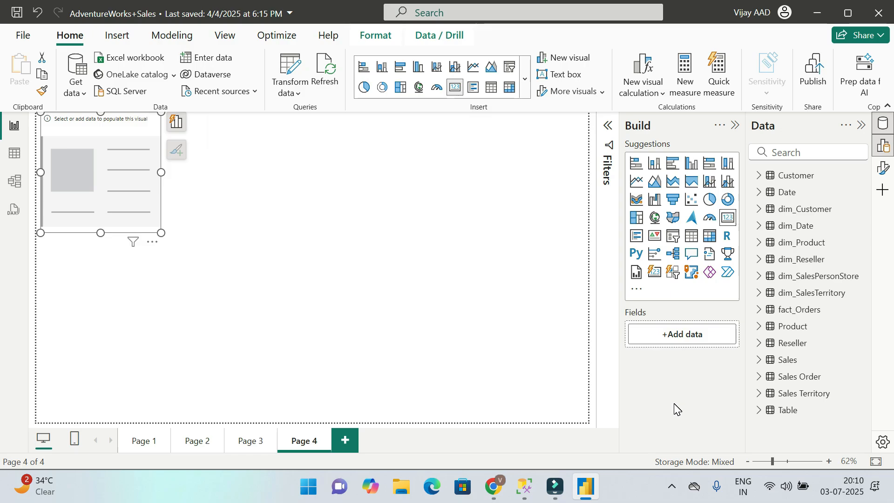
double_click(311, 448)
text(O)
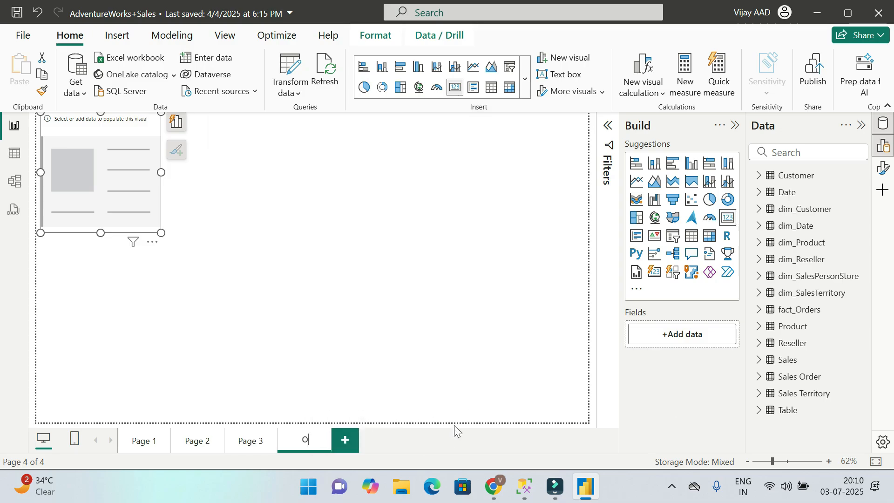
text(rder_analysis)
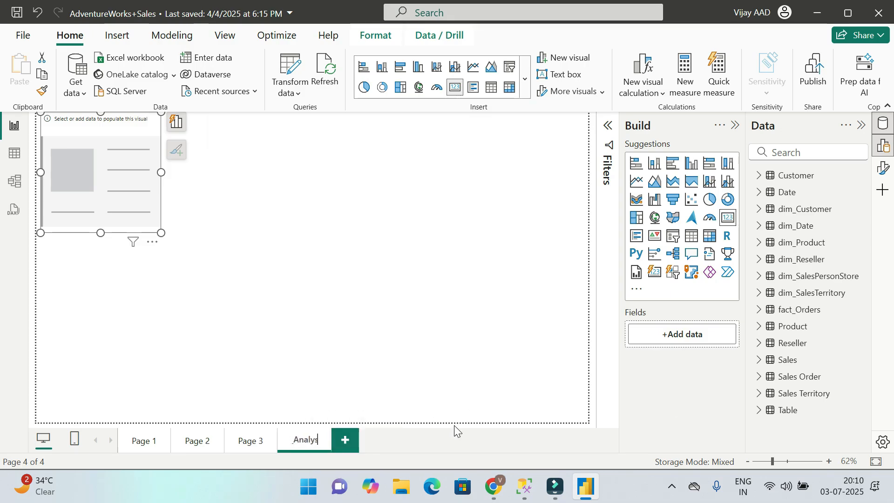
click(399, 363)
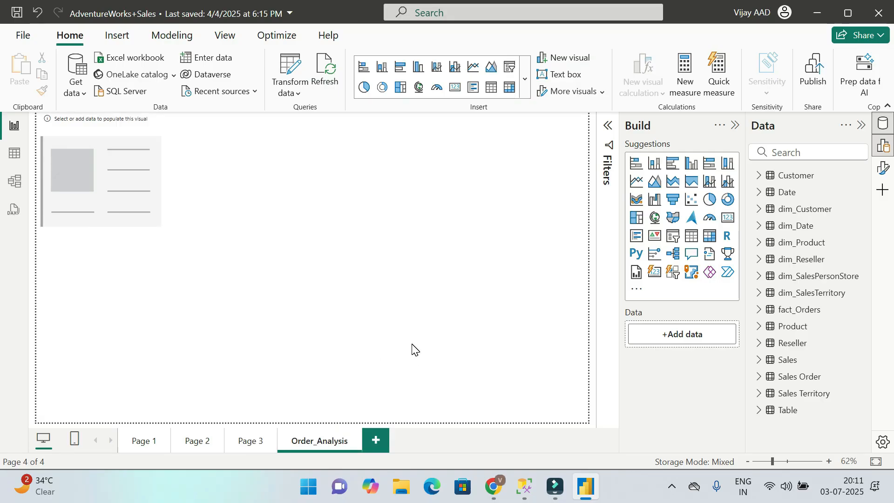
Step: Show fact_Orders SalesOrderId (2.11M) in the card and shrink it
click(141, 182)
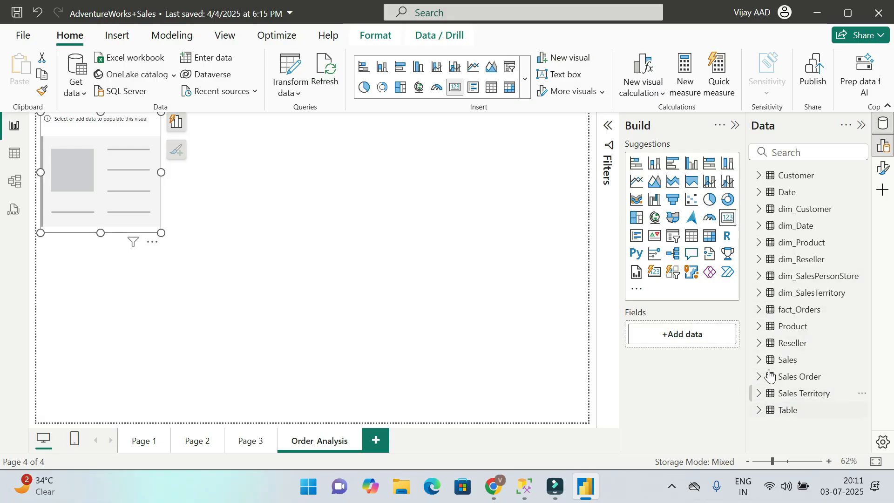
click(762, 310)
scroll(822, 354, down, 5)
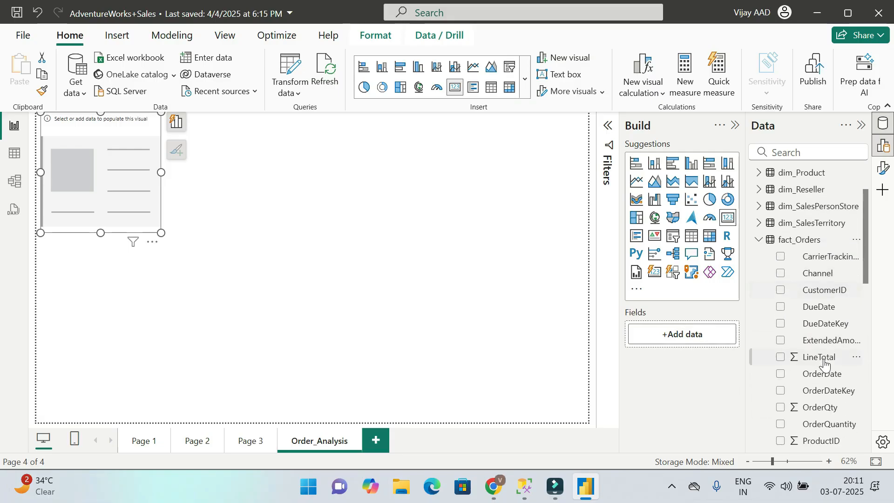
scroll(807, 367, down, 2)
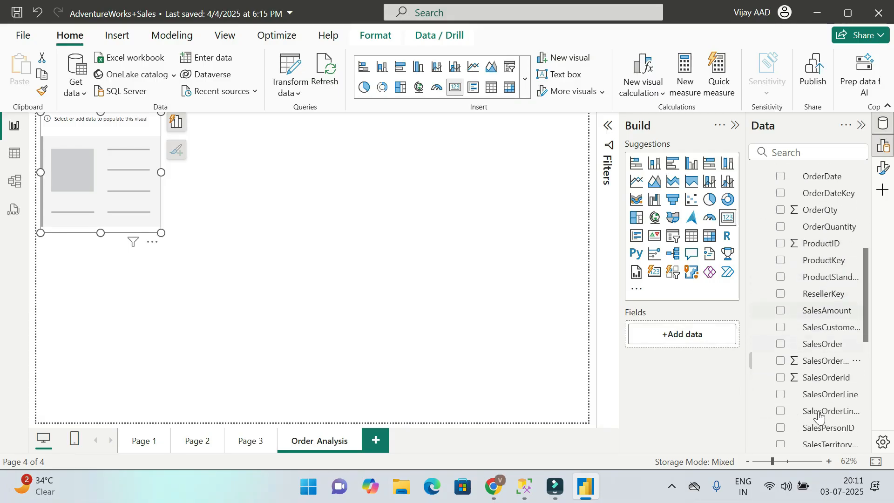
click(781, 366)
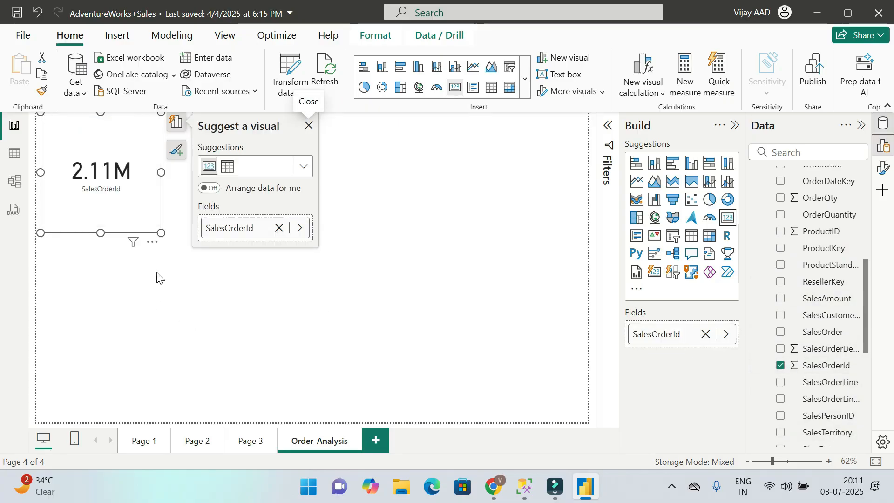
drag(161, 233, 144, 185)
click(212, 252)
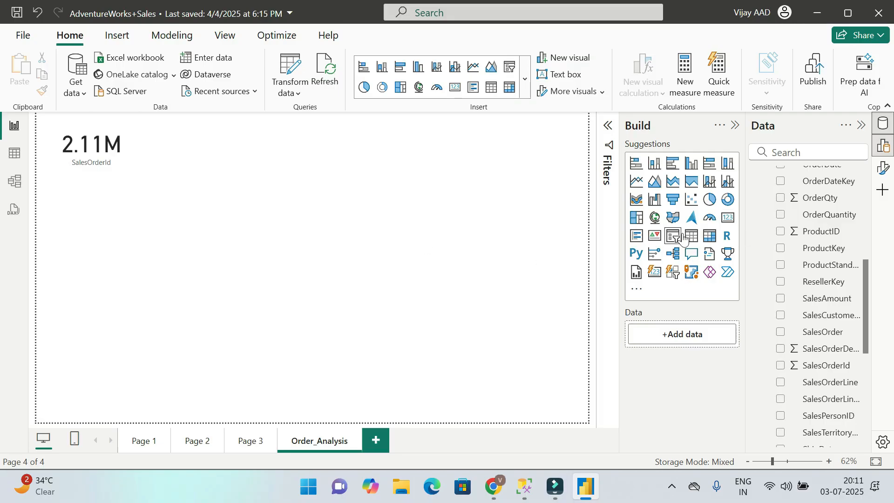
Step: Add a second card showing OrderQty (8M) beside the SalesOrderId card
click(728, 218)
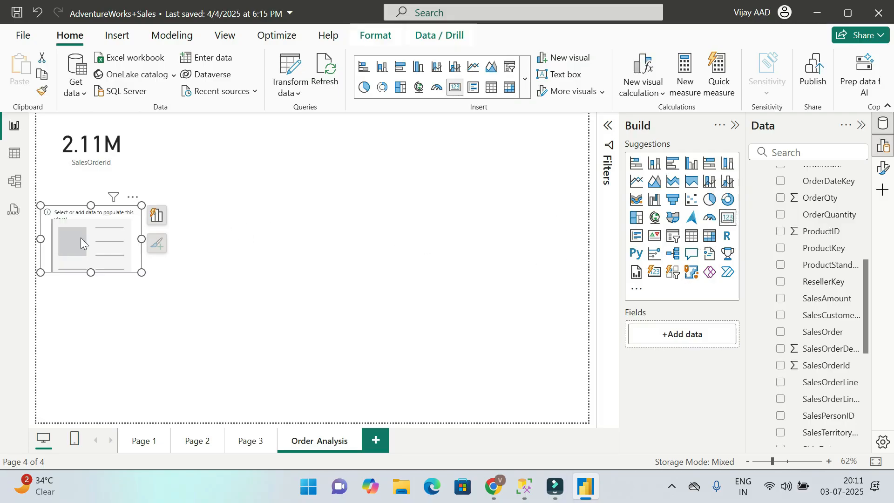
drag(80, 238, 209, 149)
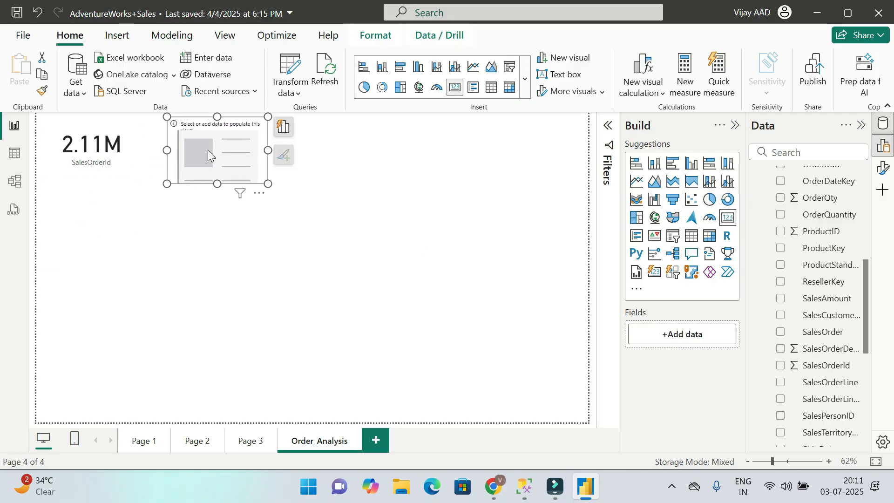
scroll(829, 326, up, 3)
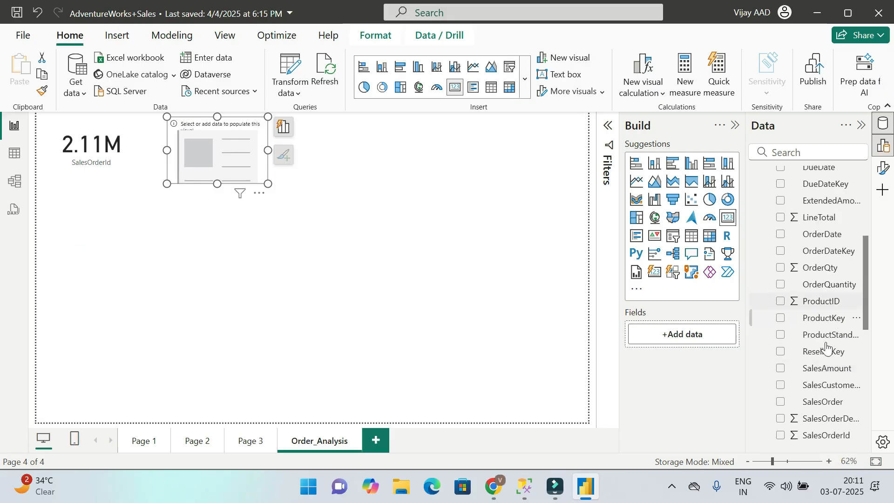
click(781, 268)
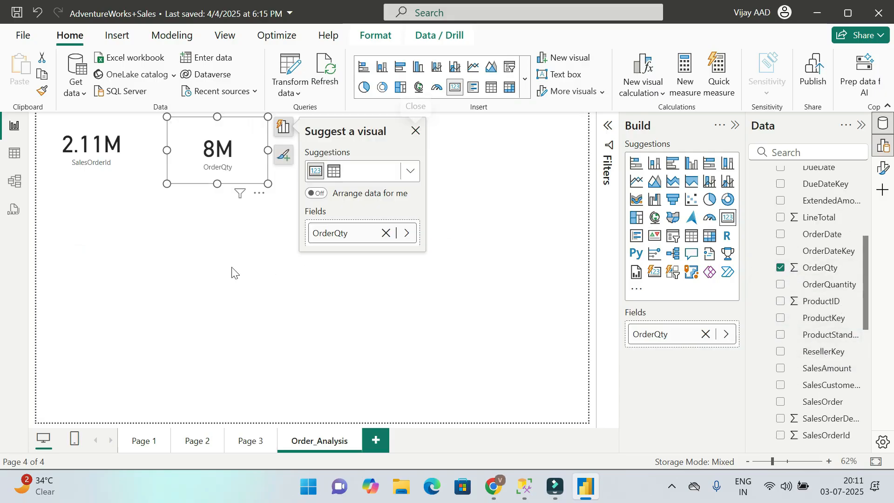
click(219, 285)
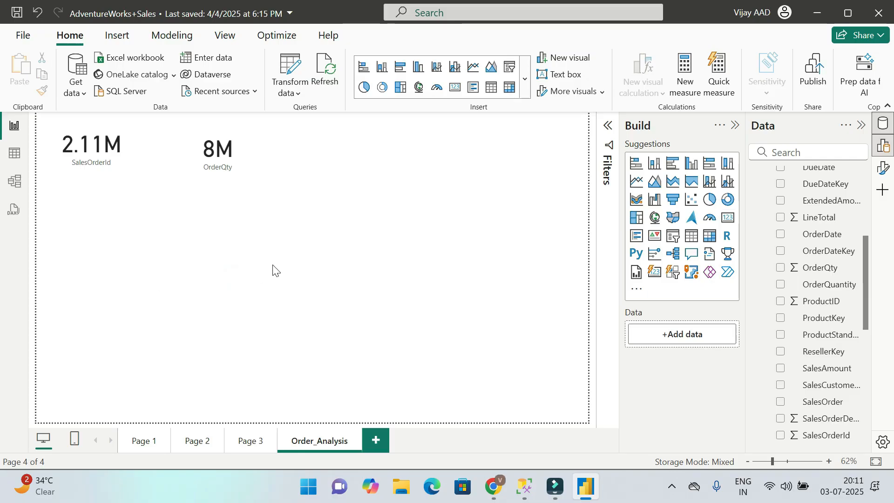
click(214, 152)
drag(215, 152, 219, 153)
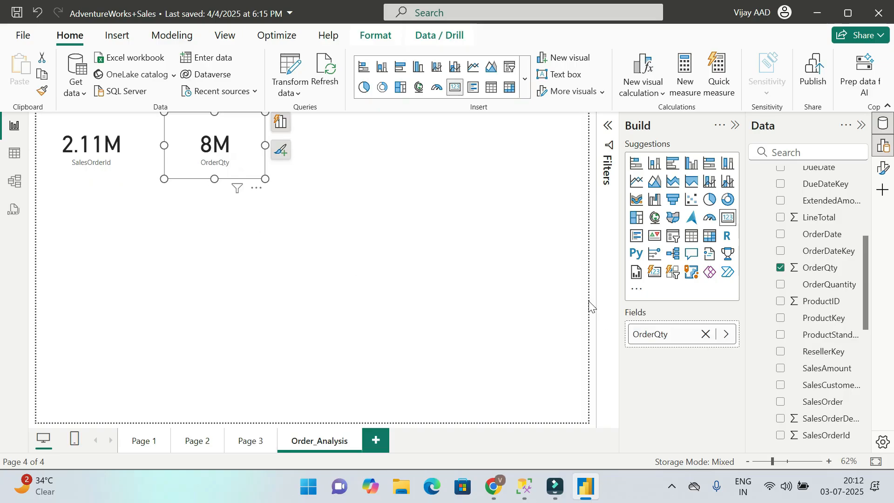
click(384, 219)
click(201, 145)
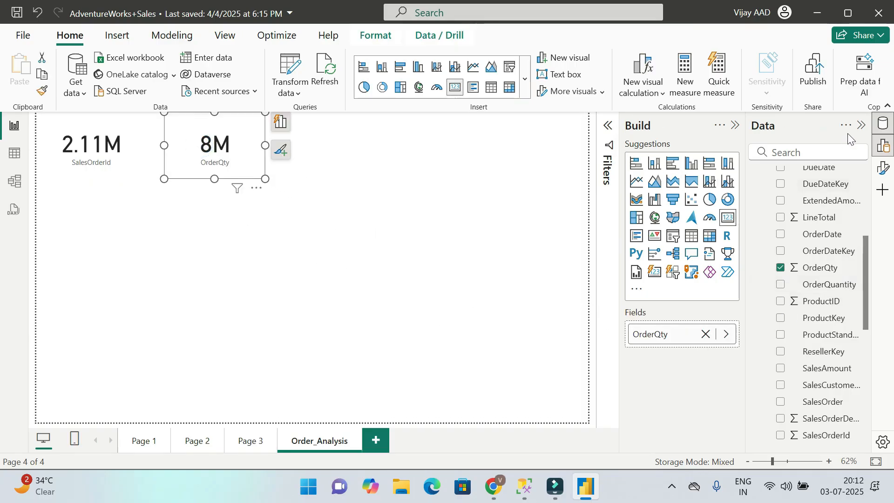
Step: Give the OrderQty card a visual border and a drop shadow
click(883, 168)
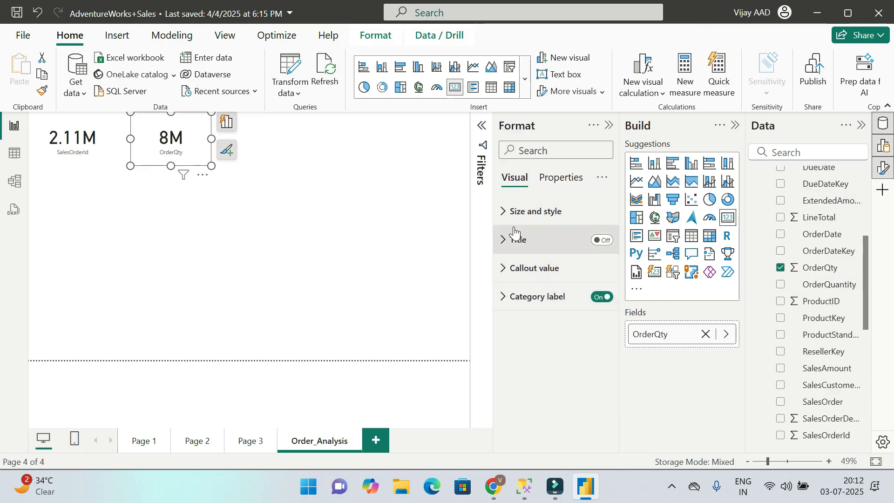
click(158, 155)
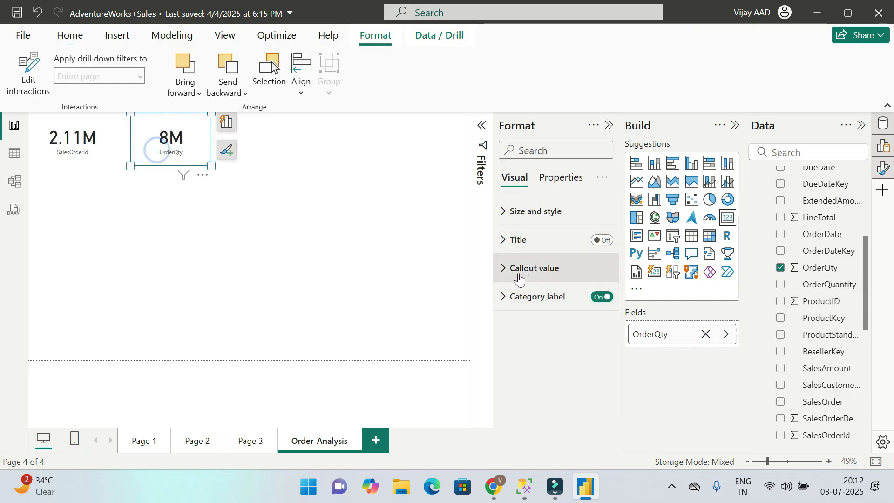
click(504, 221)
scroll(563, 344, down, 5)
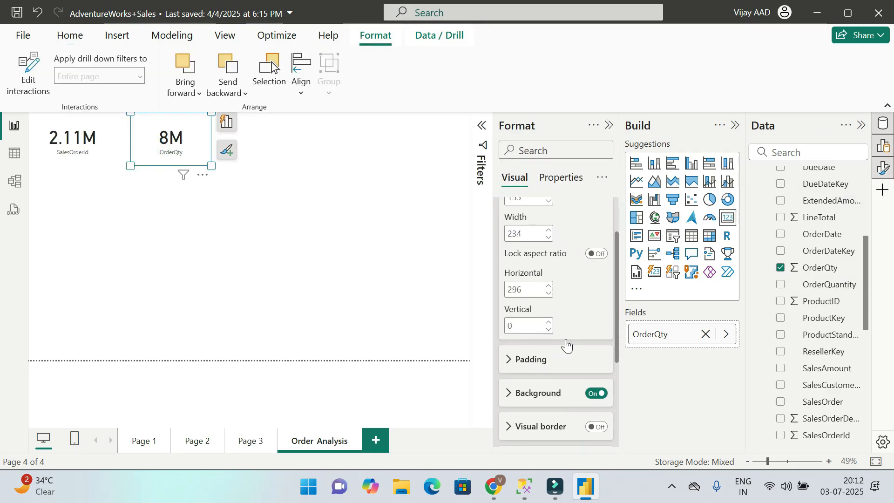
click(601, 302)
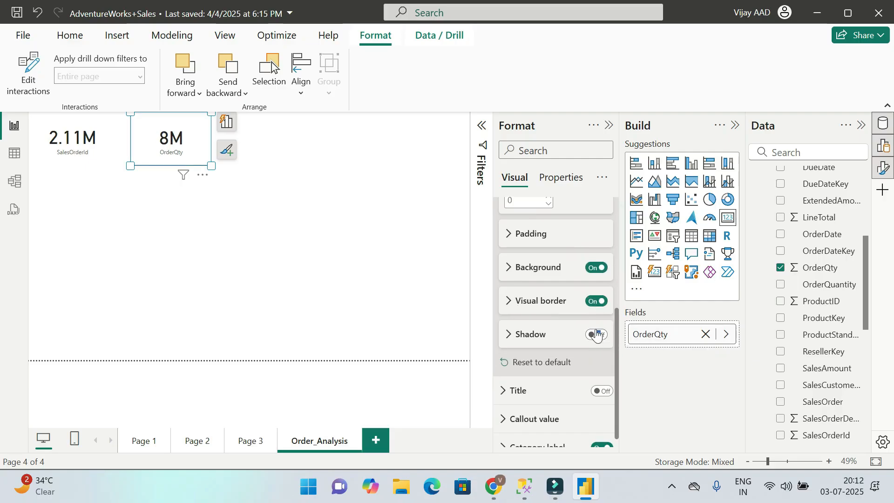
click(597, 334)
click(256, 255)
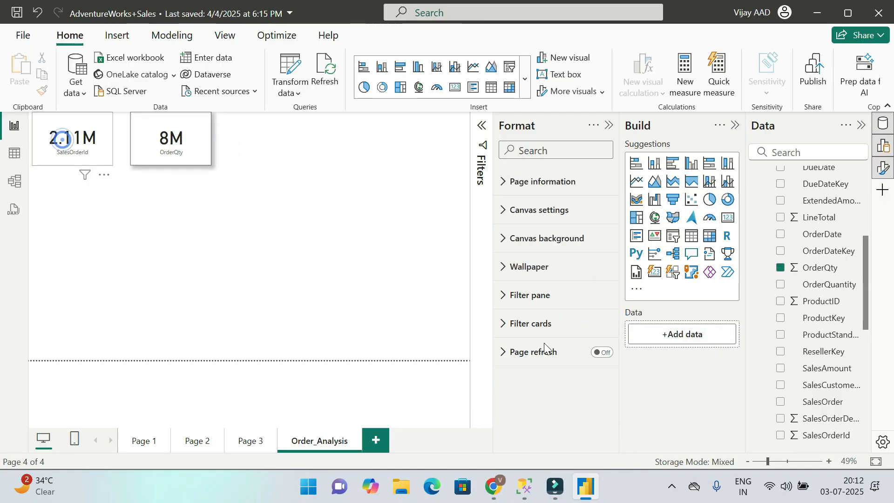
Step: Give the SalesOrderId card a visual border and a drop shadow
click(61, 139)
scroll(569, 280, down, 5)
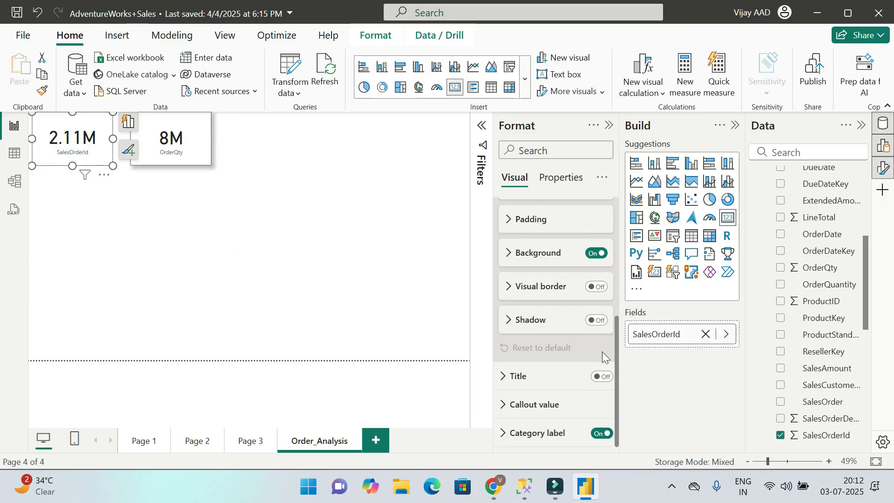
click(597, 286)
click(596, 320)
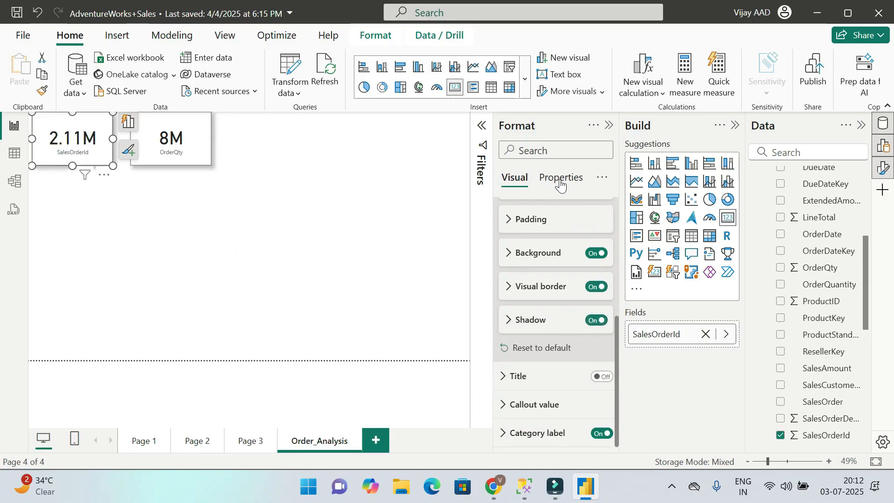
scroll(572, 215, up, 5)
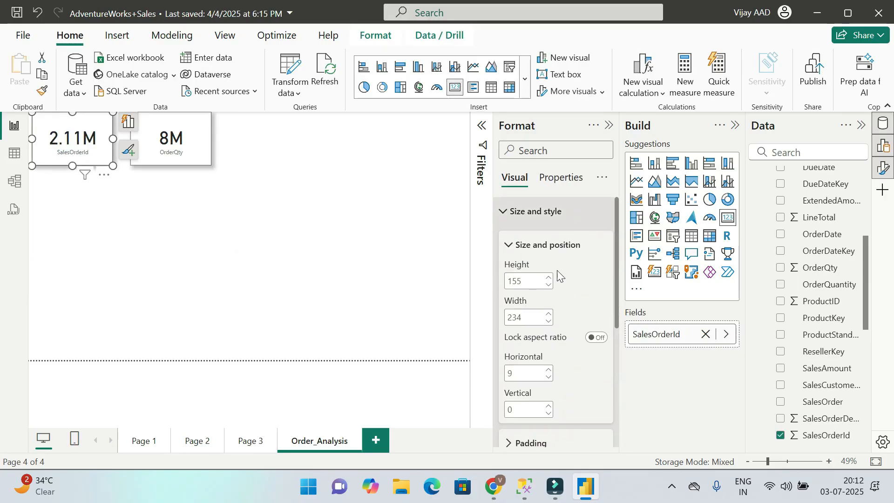
scroll(586, 218, down, 5)
scroll(559, 195, up, 5)
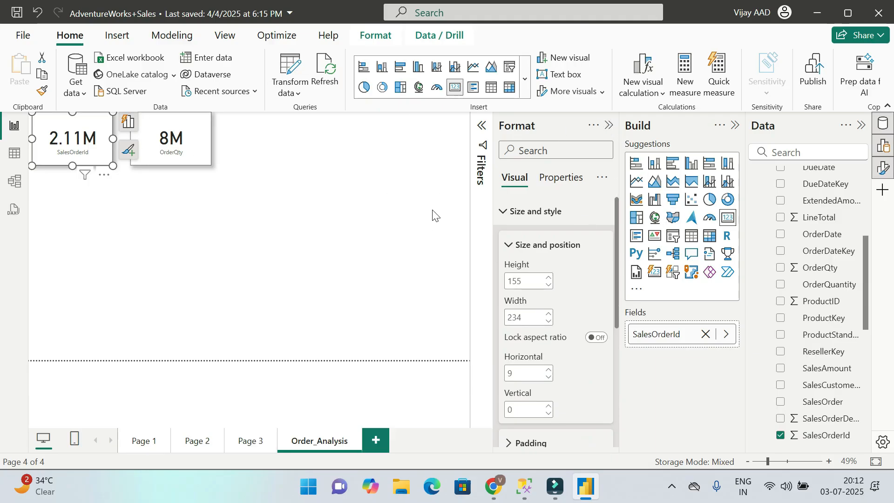
click(411, 238)
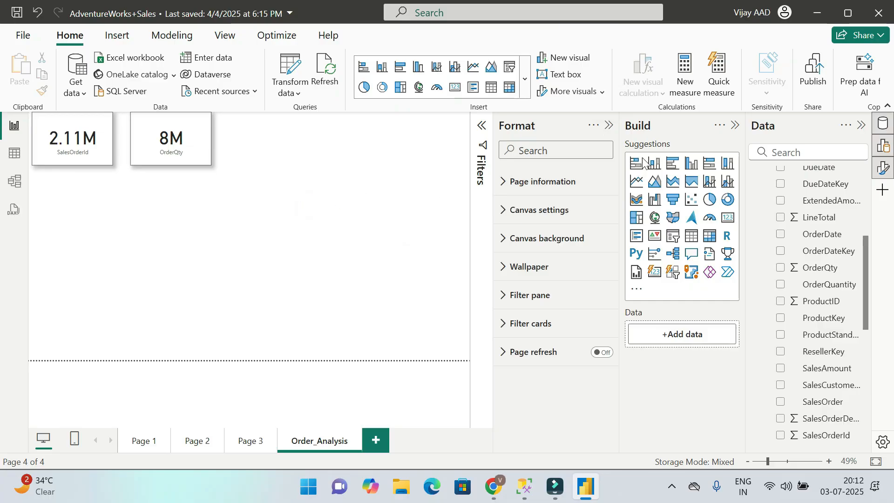
Step: Collapse the Format pane, leaving the Build pane showing
click(609, 126)
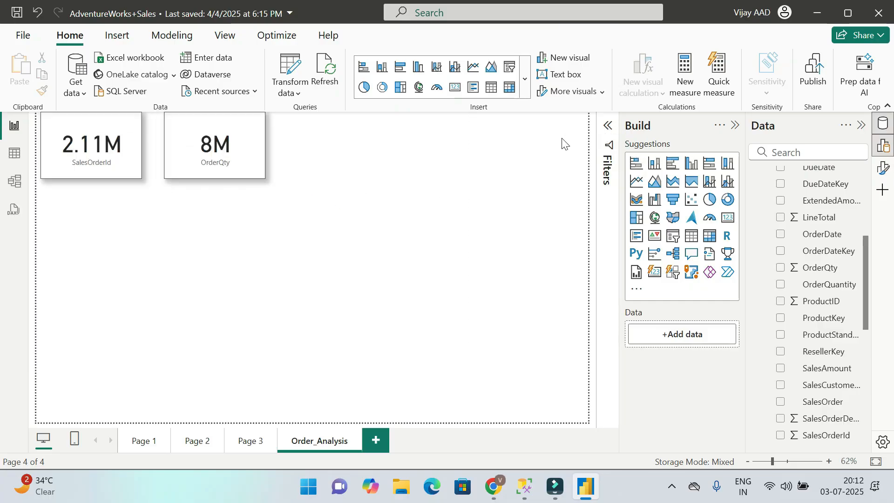
click(734, 126)
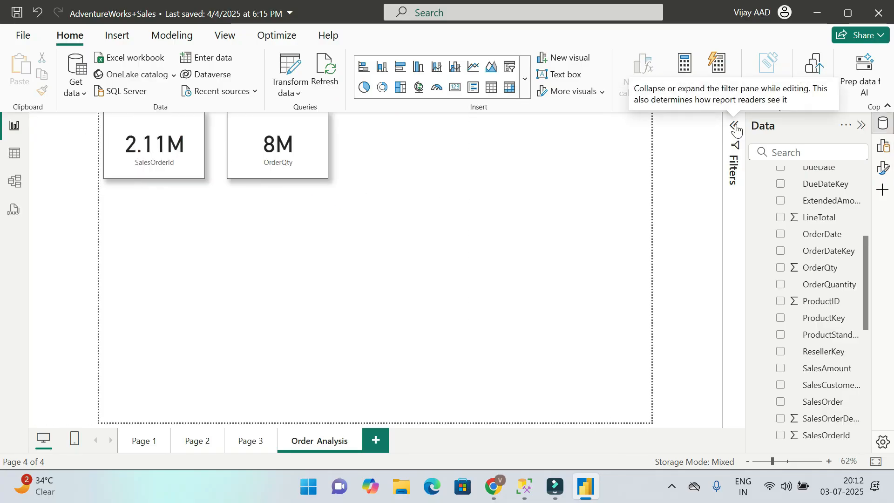
click(883, 146)
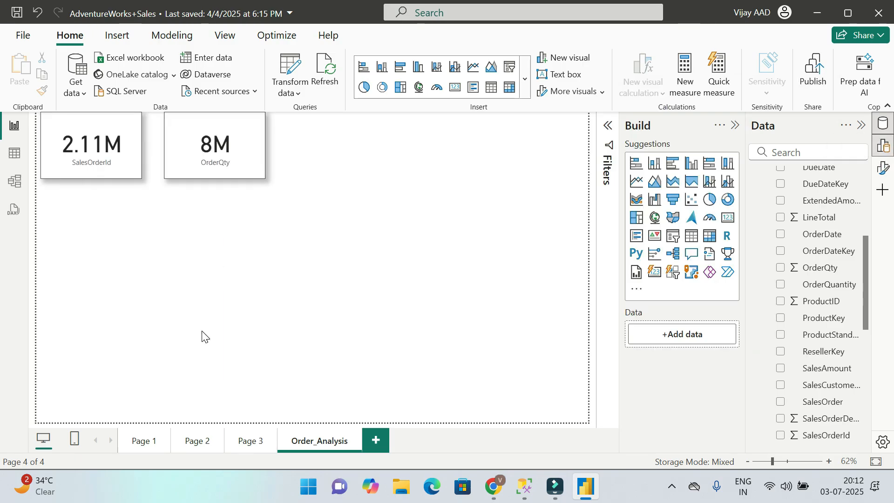
Step: Build a line chart of fact_Orders OrderQty by dim_Date FiscalYear
click(759, 226)
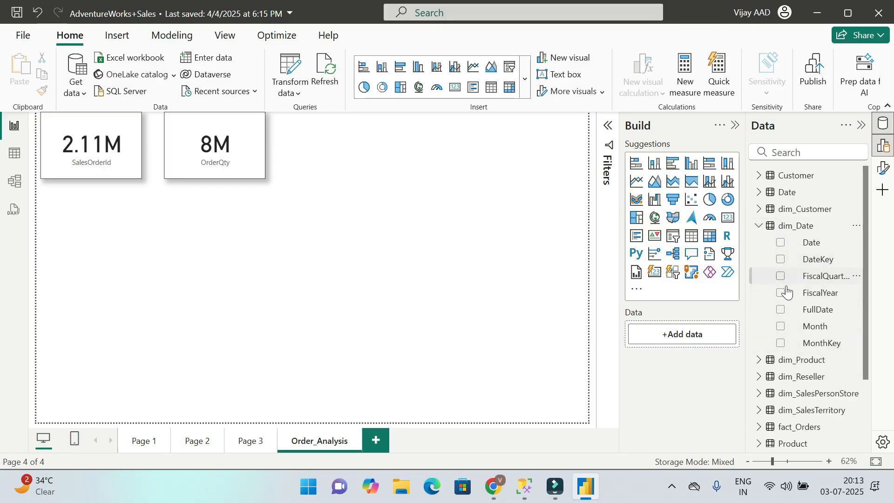
click(809, 300)
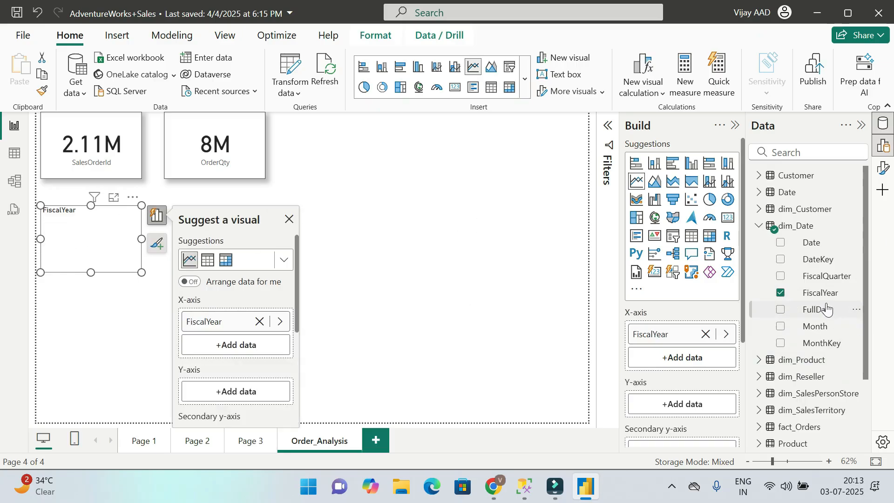
scroll(826, 308, down, 3)
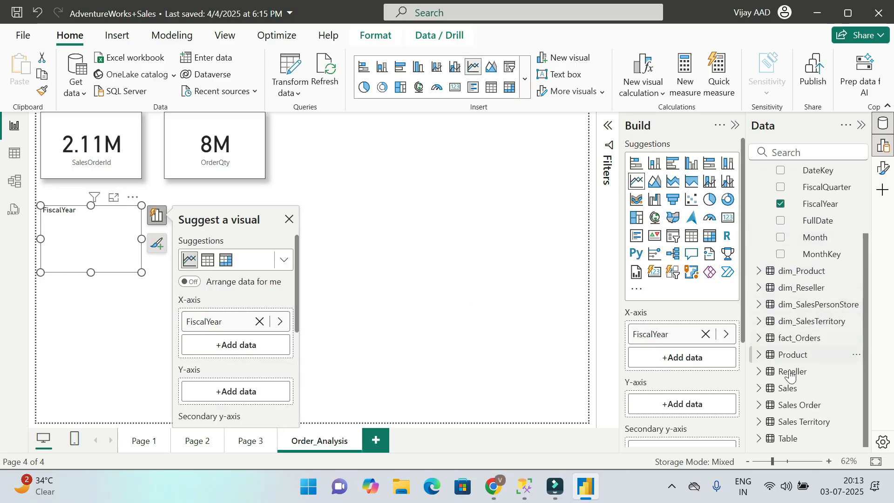
click(761, 339)
scroll(813, 341, down, 4)
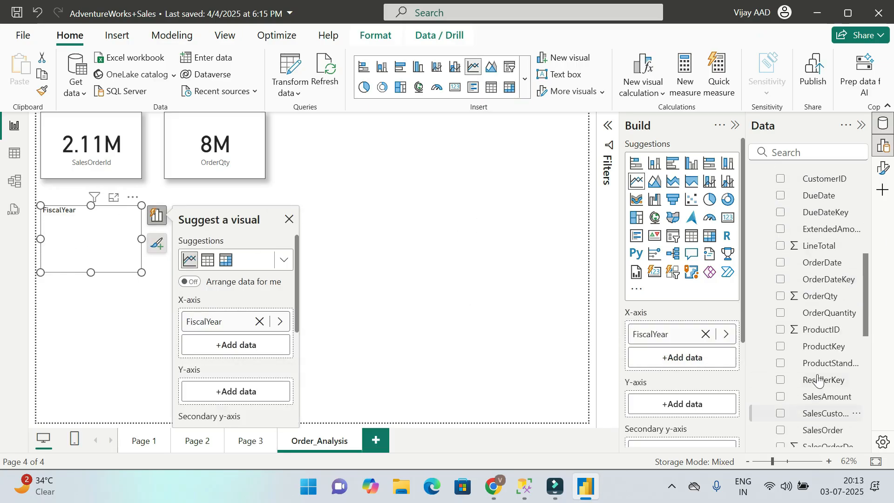
click(784, 298)
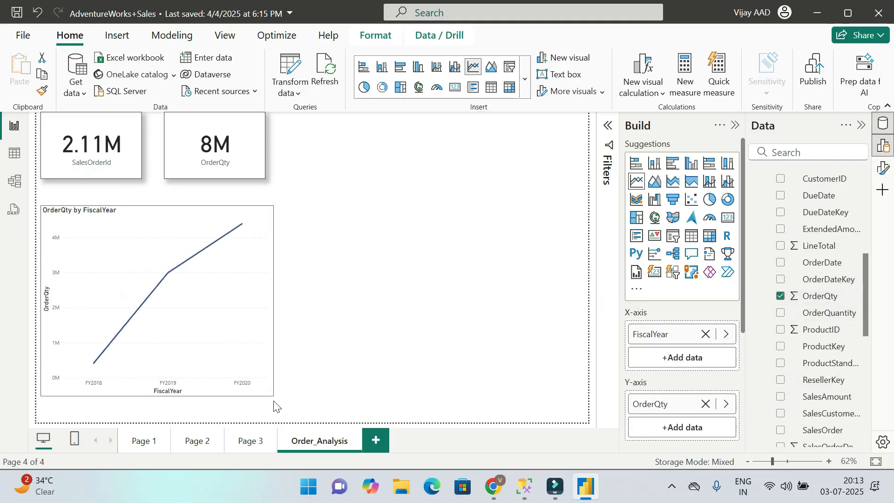
Step: Try reversing the fiscal-year axis with Sort axis in the chart's More options
click(275, 197)
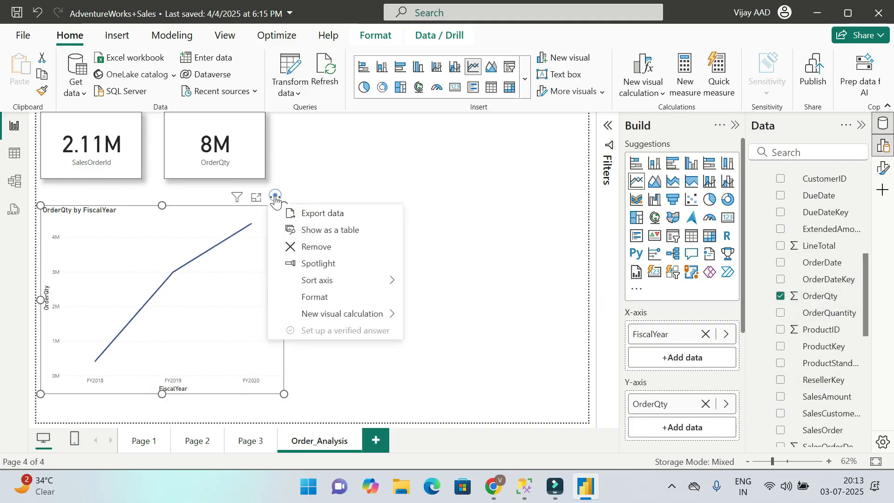
mouse_move(365, 280)
click(440, 280)
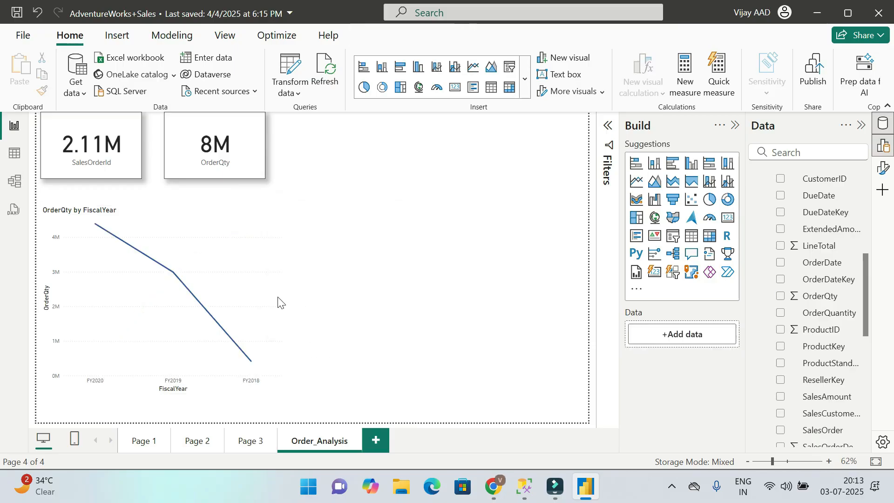
click(156, 278)
click(275, 196)
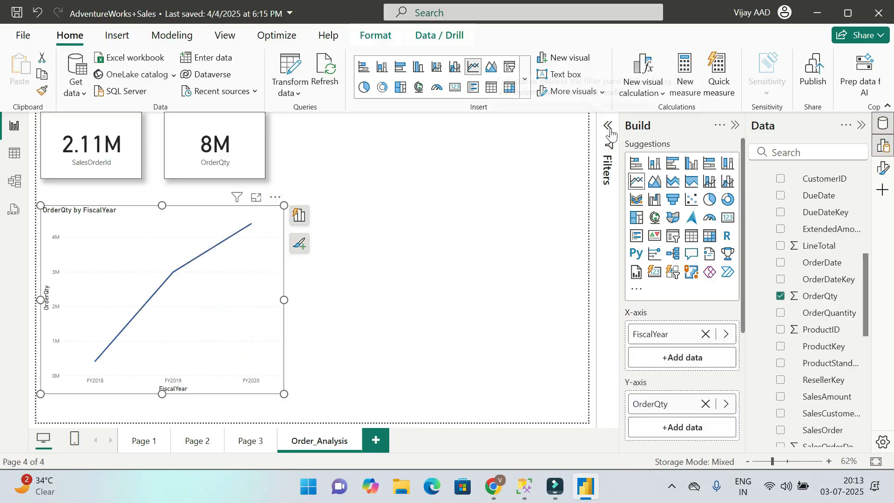
Step: Turn on data labels for the OrderQty line chart
click(883, 167)
scroll(571, 299, down, 5)
scroll(572, 299, down, 1)
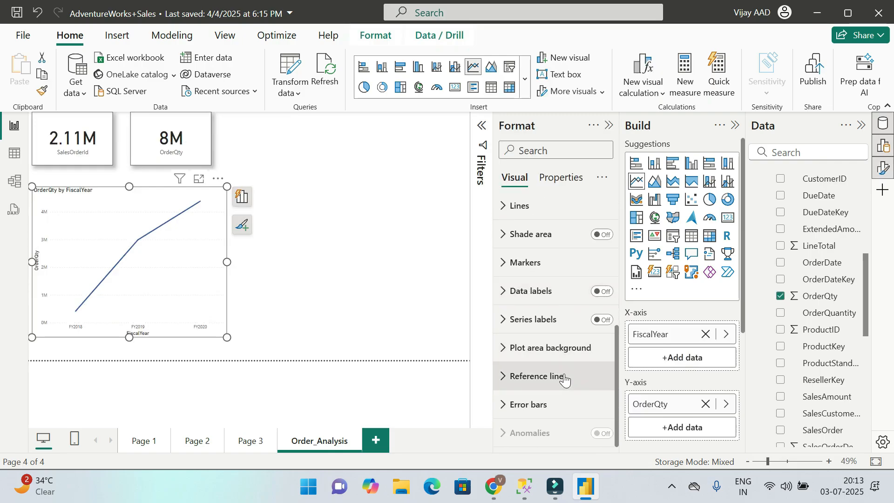
click(605, 292)
click(405, 317)
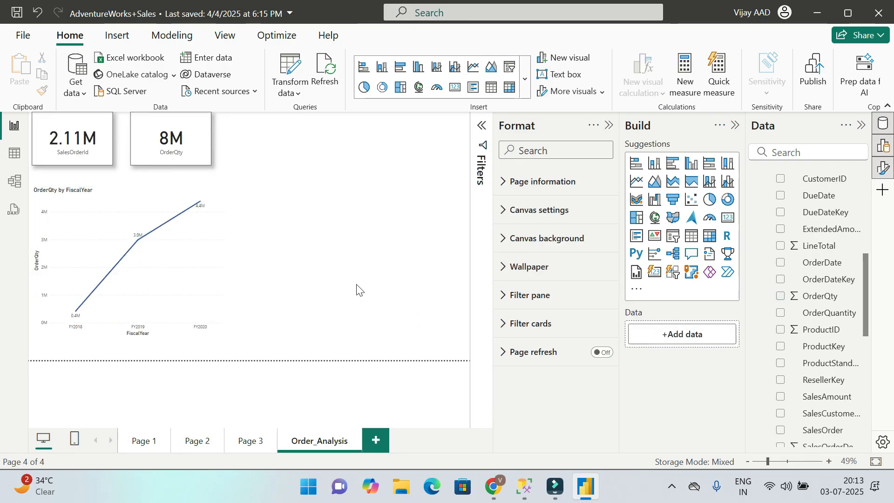
Step: Clear the chart's cross-filtering of the cards and close the Format pane
click(197, 316)
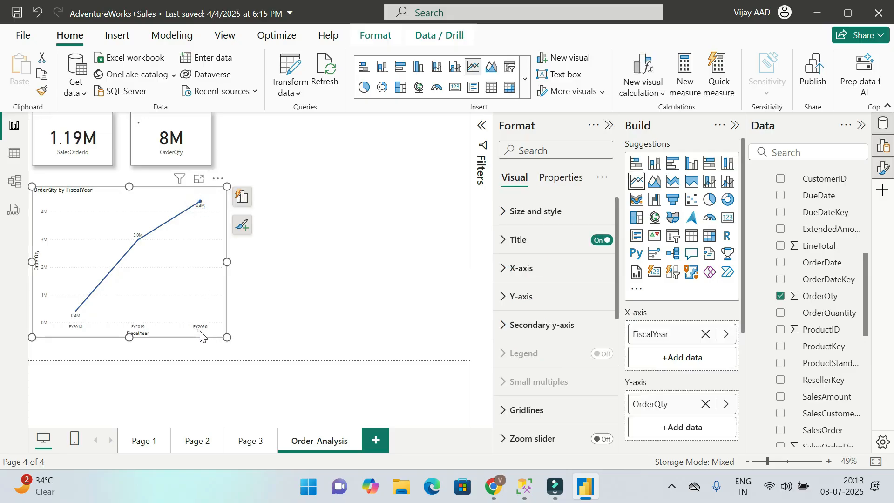
click(300, 315)
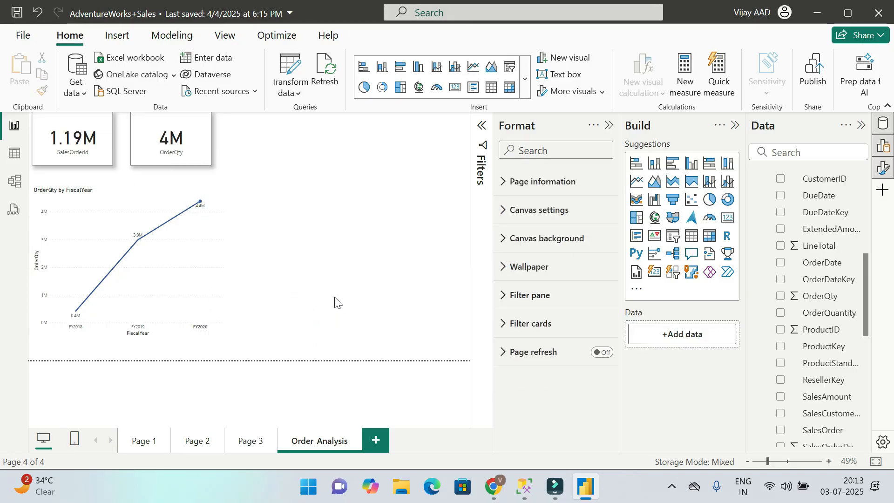
click(100, 253)
click(348, 283)
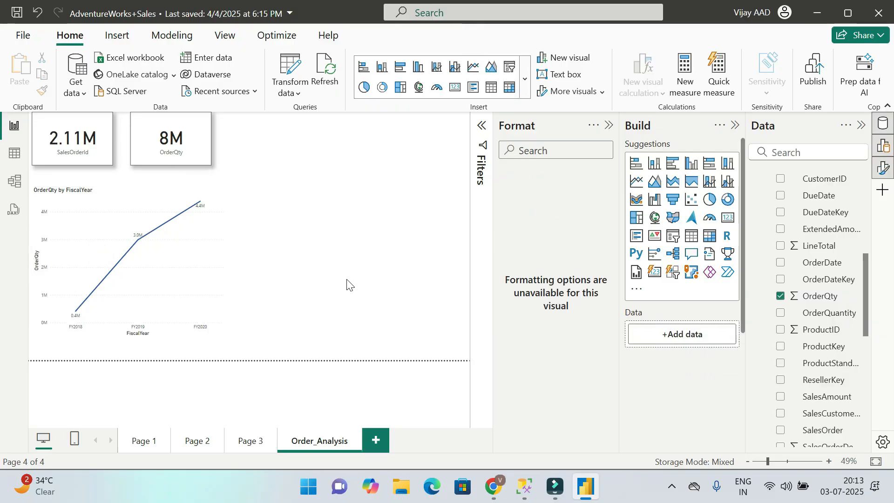
click(346, 279)
click(609, 125)
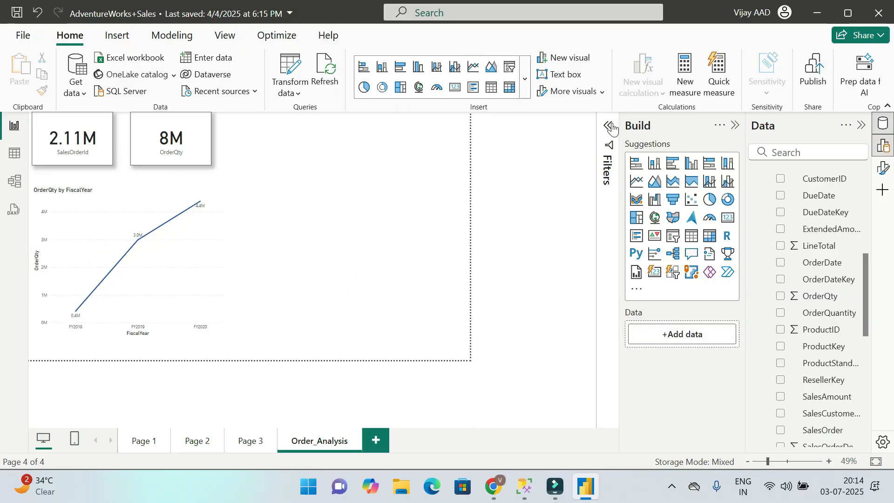
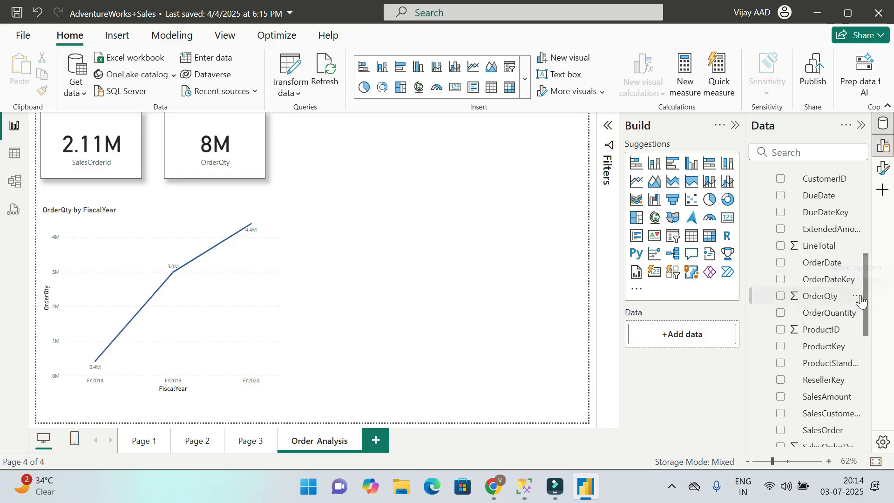
Step: Collapse dim_Date, add an OrderQty visual from the field list, then delete the extra card
scroll(845, 311, up, 10)
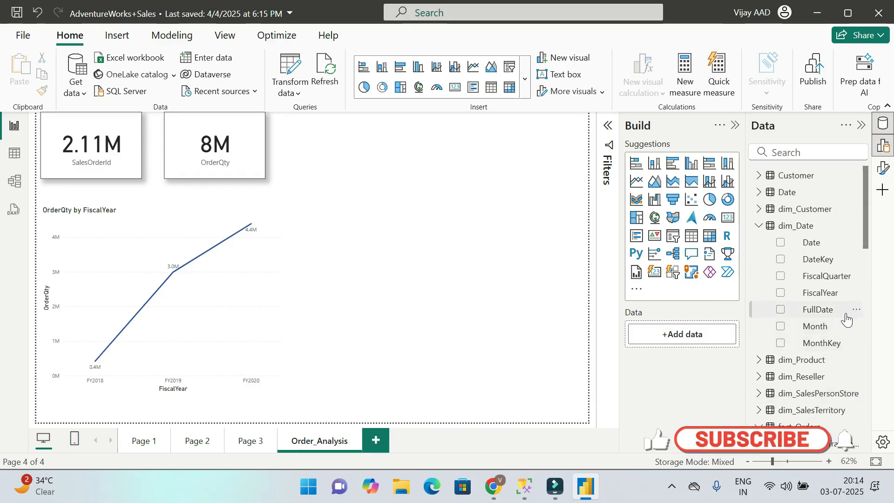
click(787, 226)
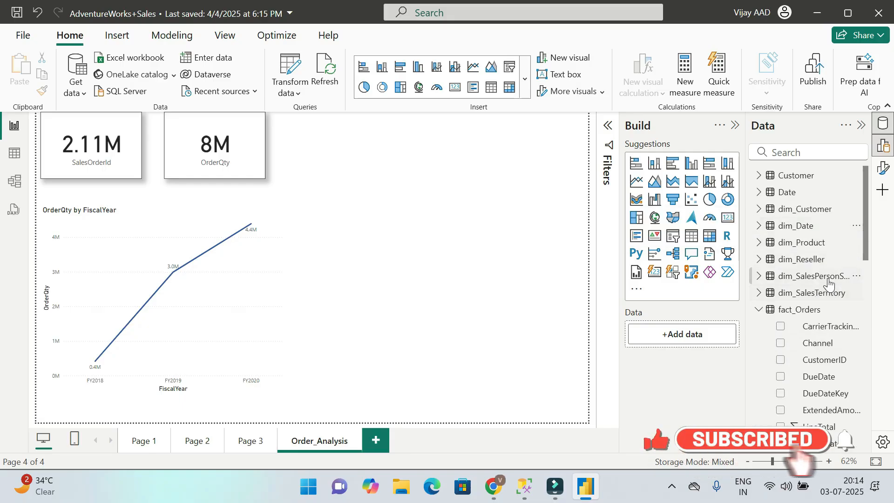
scroll(801, 279, down, 3)
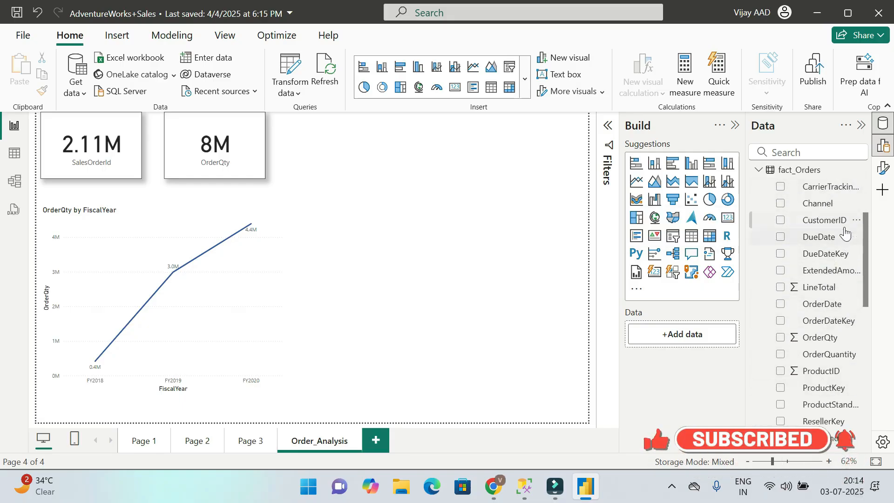
scroll(847, 353, down, 1)
scroll(840, 361, up, 1)
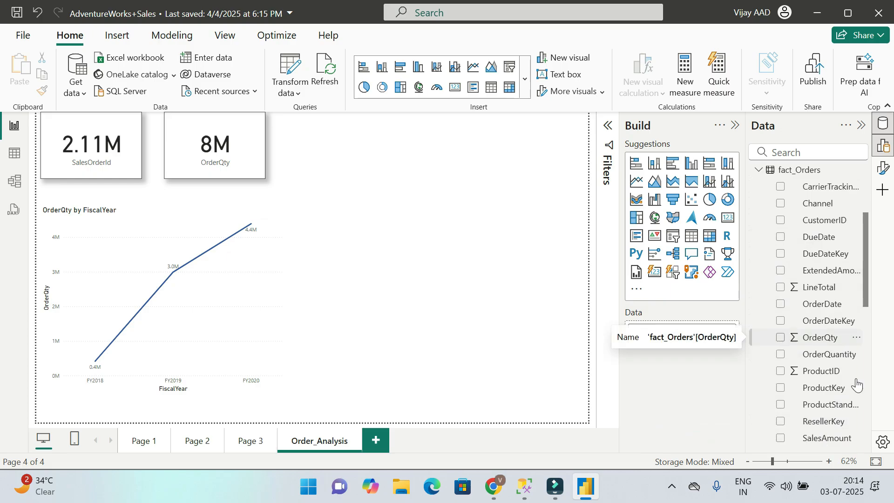
click(780, 337)
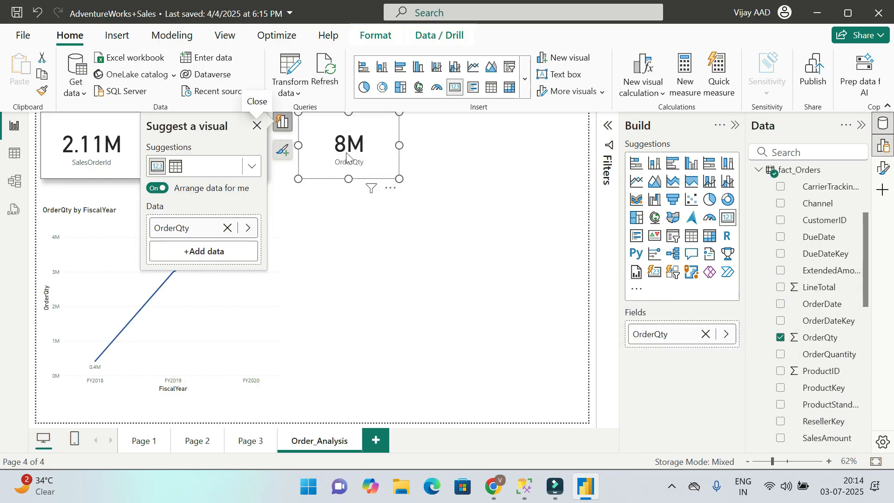
drag(346, 153, 448, 325)
key(Delete)
click(483, 314)
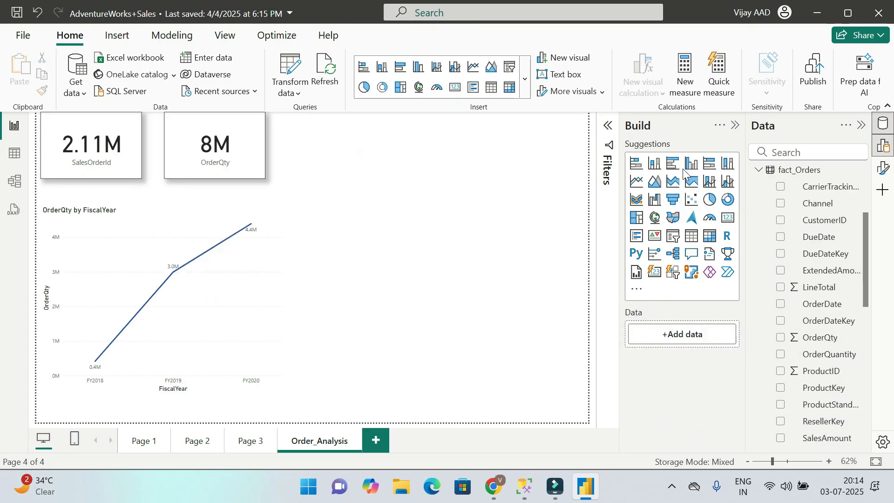
Step: Place a pie chart of OrderQty by dim_Customer CountryRegion in the lower middle of the page
click(710, 199)
drag(356, 149, 455, 342)
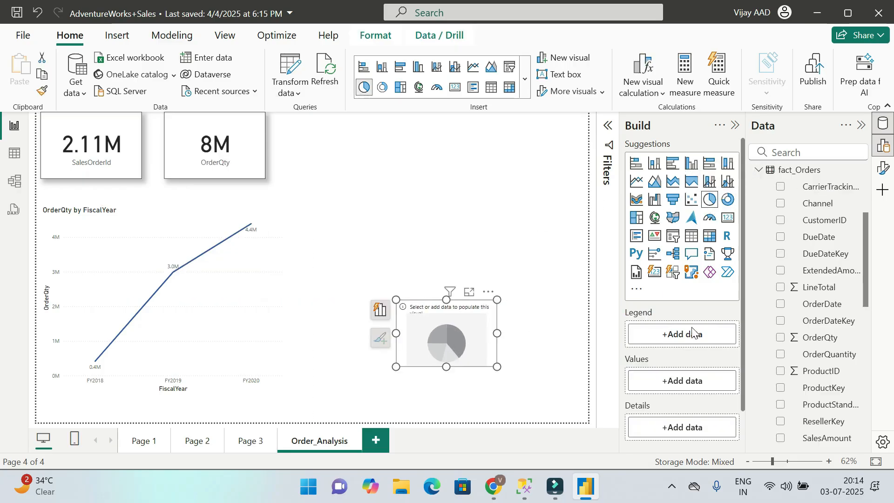
drag(819, 337, 682, 380)
scroll(808, 279, up, 3)
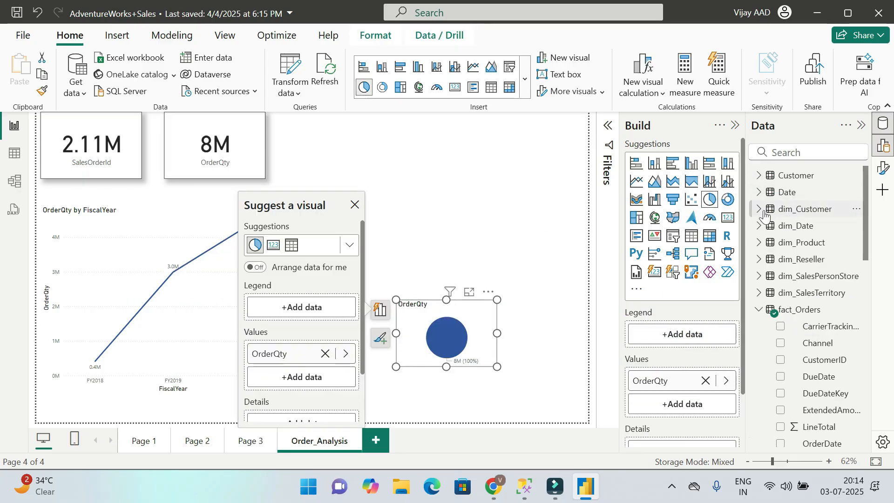
click(759, 208)
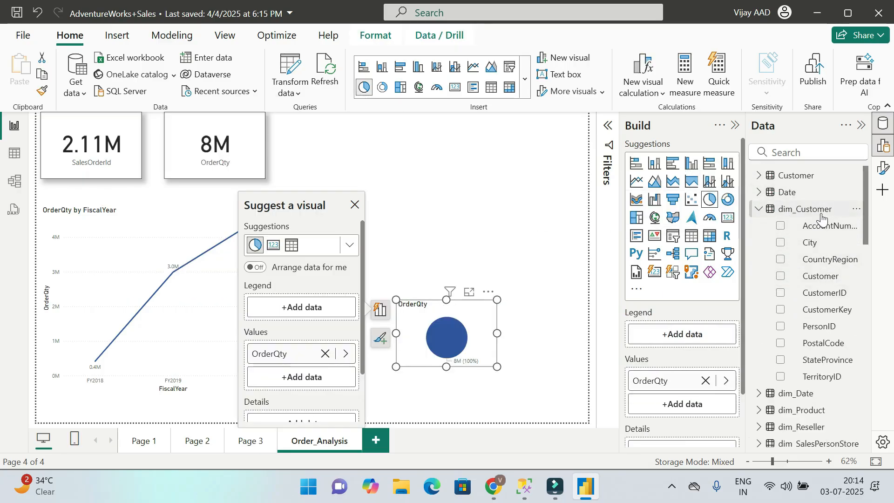
scroll(825, 259, down, 2)
scroll(819, 261, up, 2)
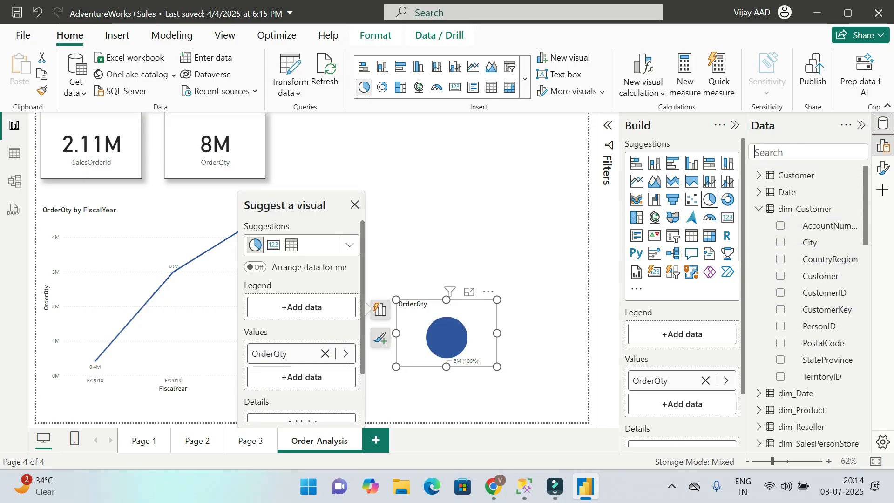
click(780, 260)
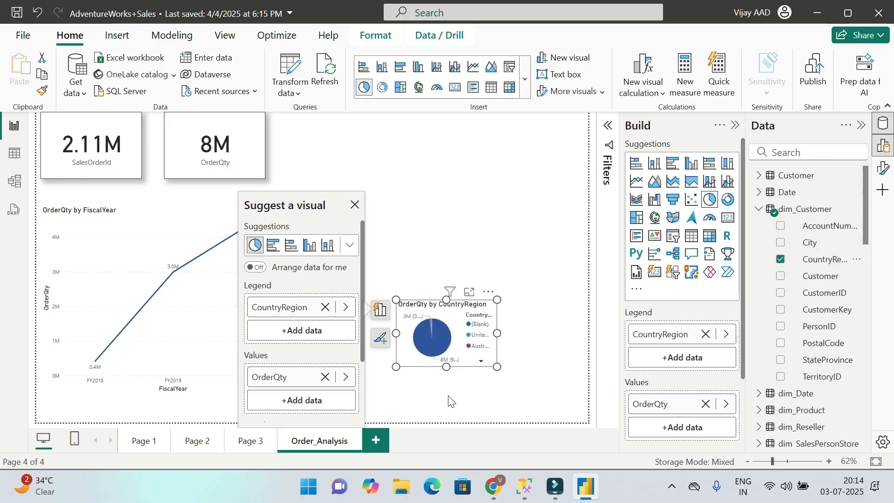
click(353, 205)
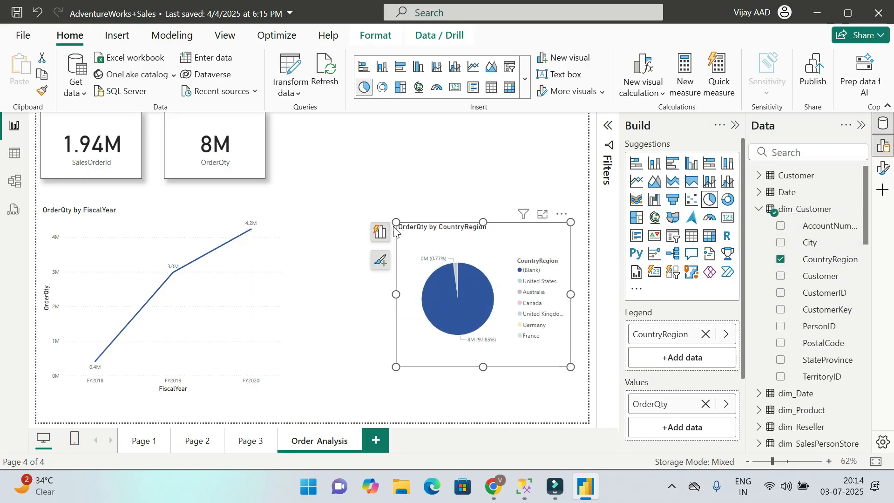
drag(395, 228, 337, 228)
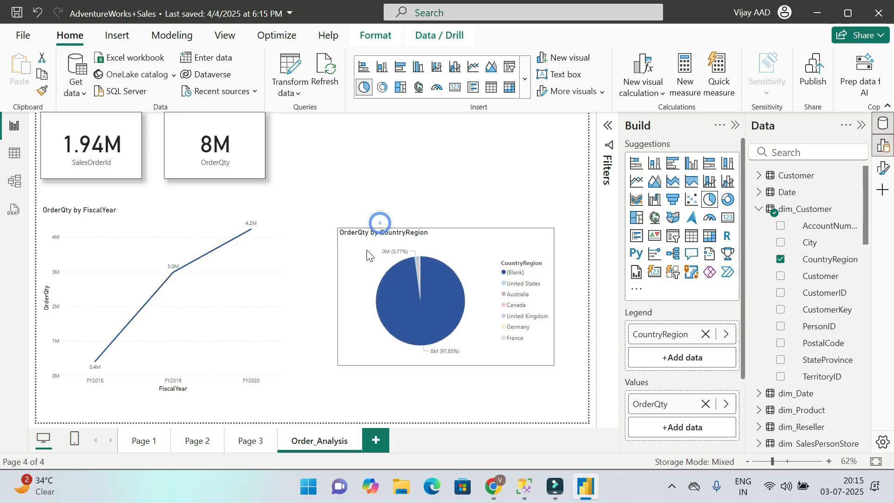
Step: Exclude (Blank) CountryRegion values from the pie chart via its Filters card
click(434, 307)
click(608, 128)
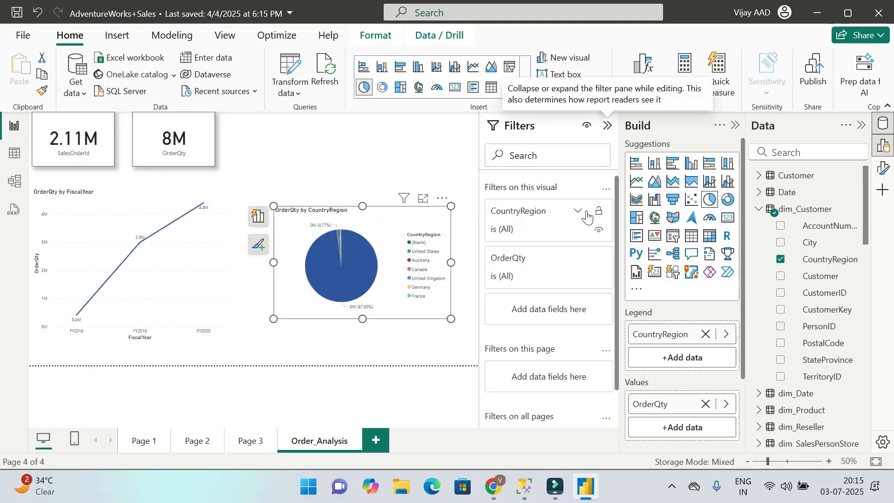
click(577, 212)
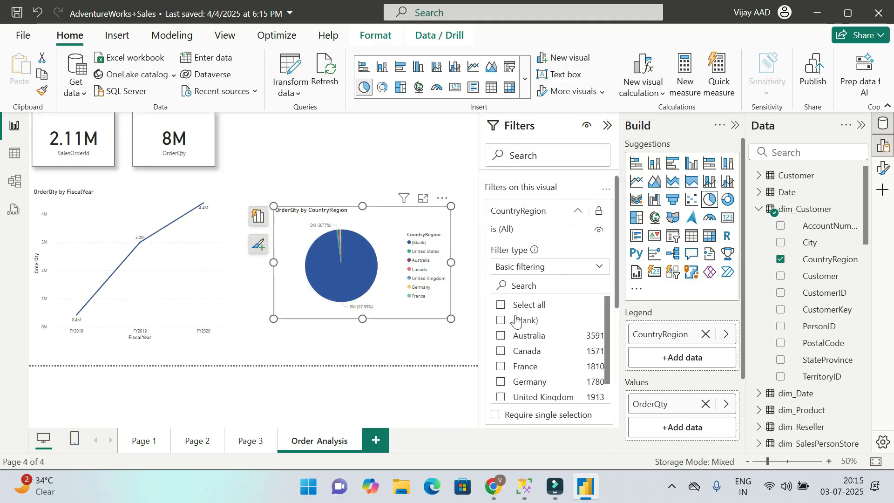
click(501, 321)
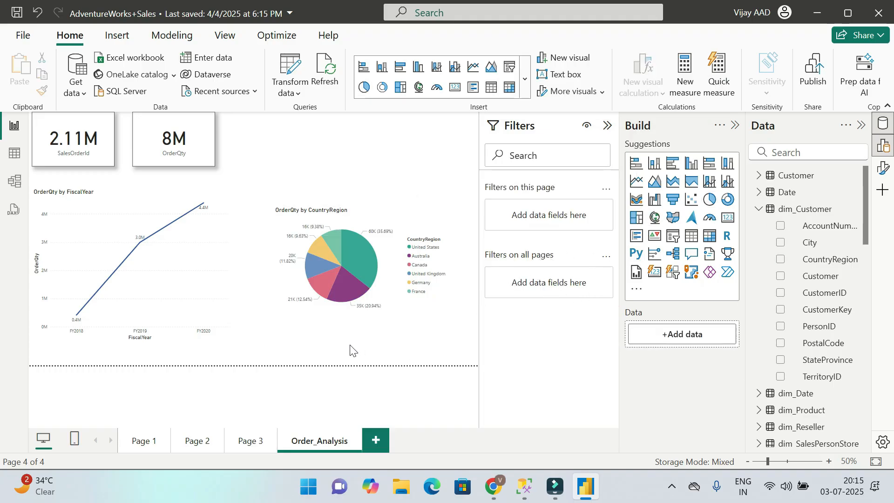
Step: Enlarge the pie chart and cross-filter the cards by the Australia slice
click(374, 277)
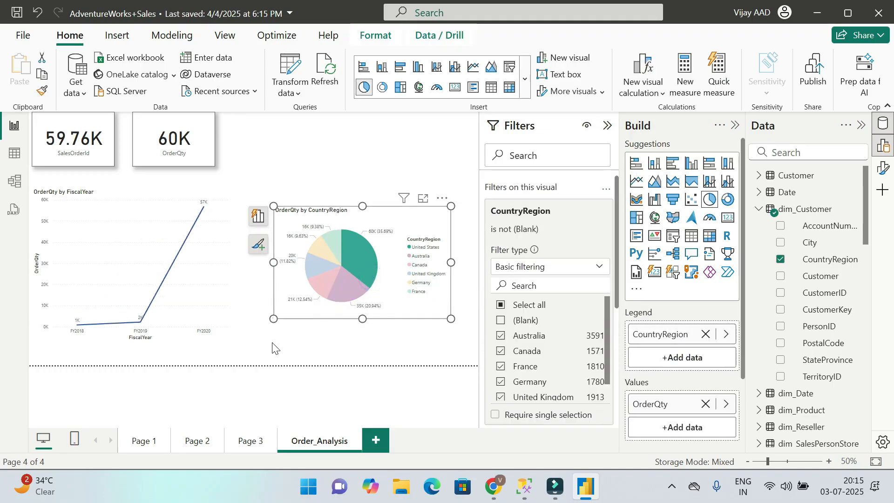
drag(274, 319, 269, 354)
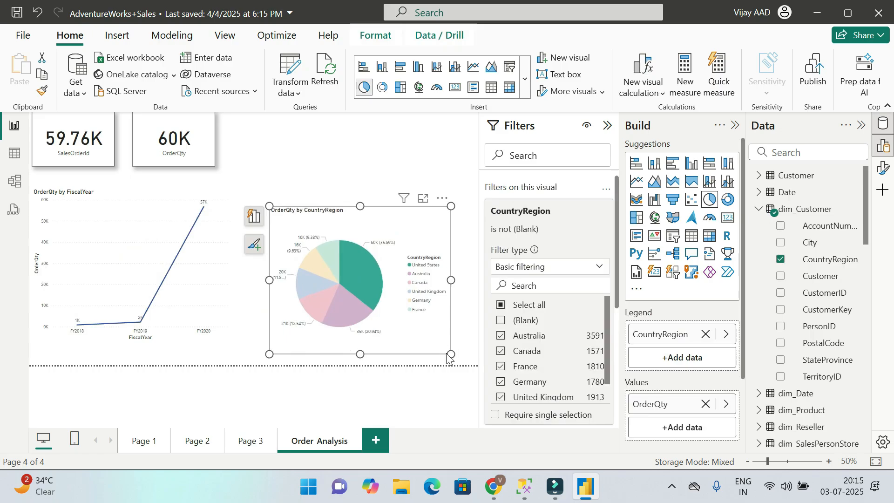
drag(451, 354, 472, 364)
click(358, 317)
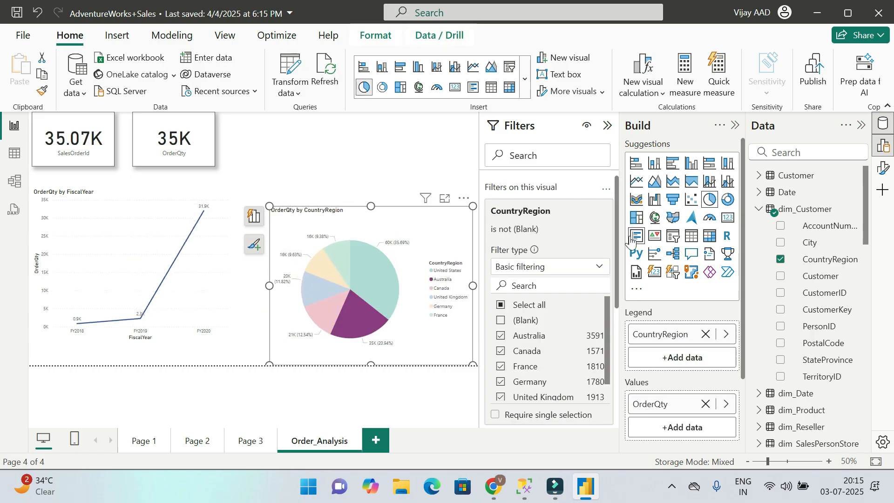
click(883, 167)
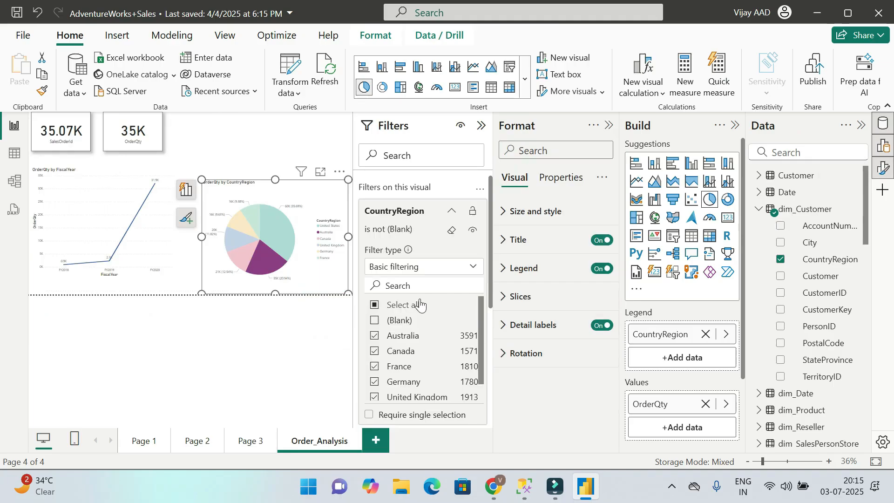
Step: Turn on Visual border and Shadow for the line chart under Size and style
click(520, 211)
scroll(599, 296, down, 2)
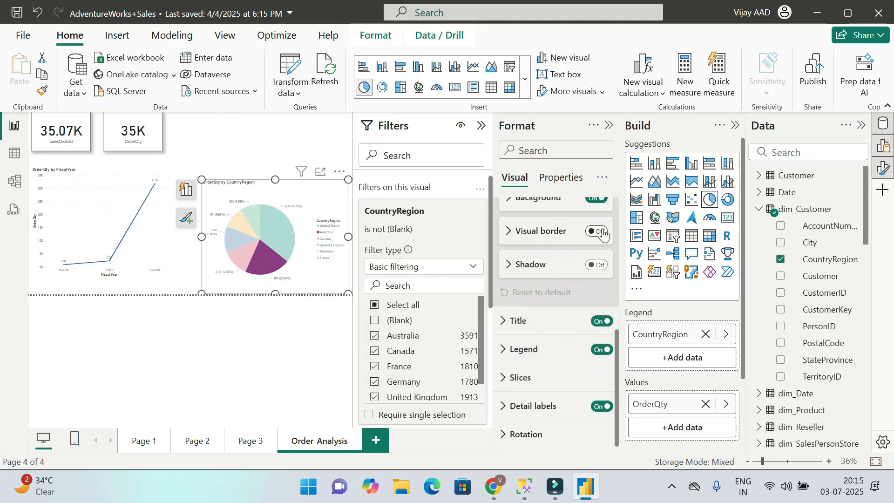
click(157, 262)
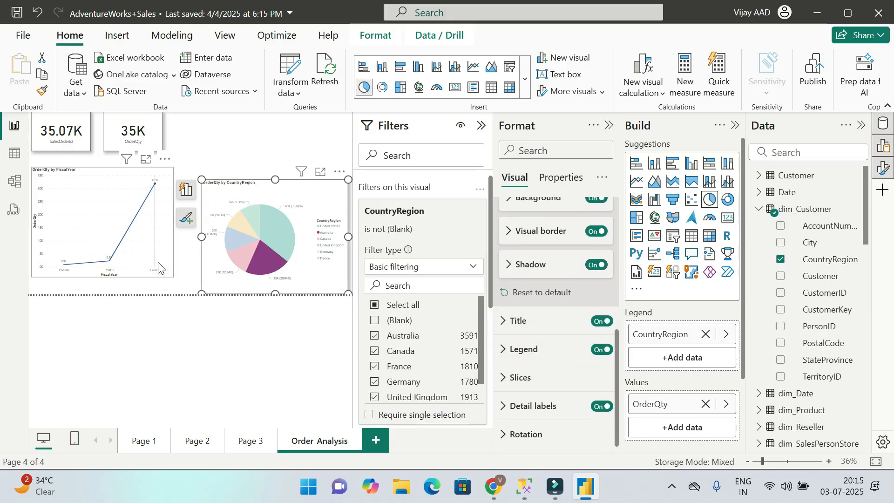
click(596, 231)
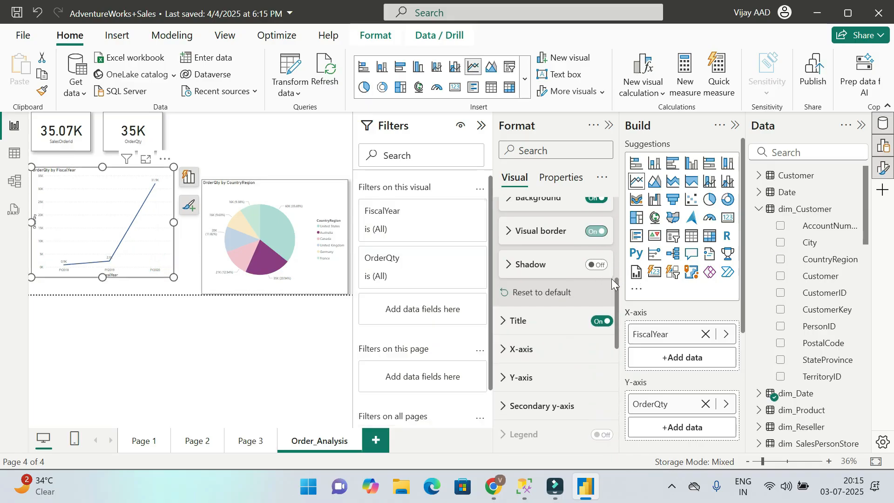
click(597, 266)
click(233, 374)
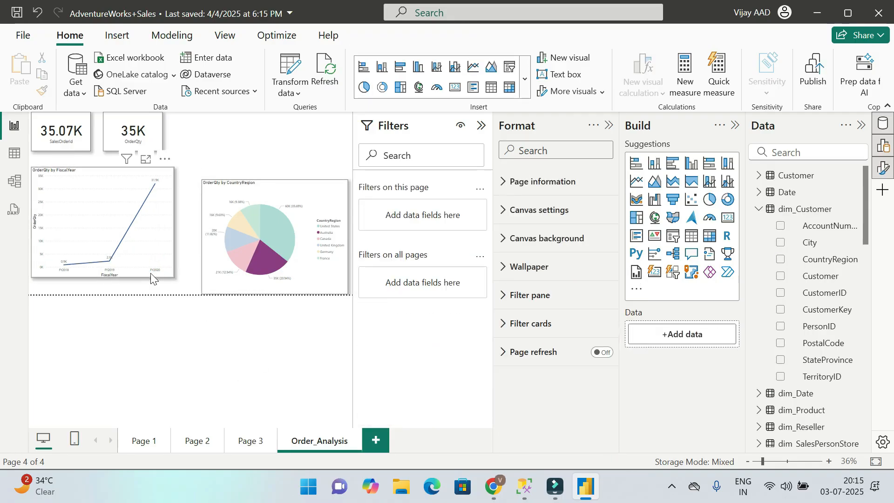
Step: Enlarge the line chart and move the pie chart up beside it
click(142, 243)
drag(174, 278, 199, 295)
click(244, 241)
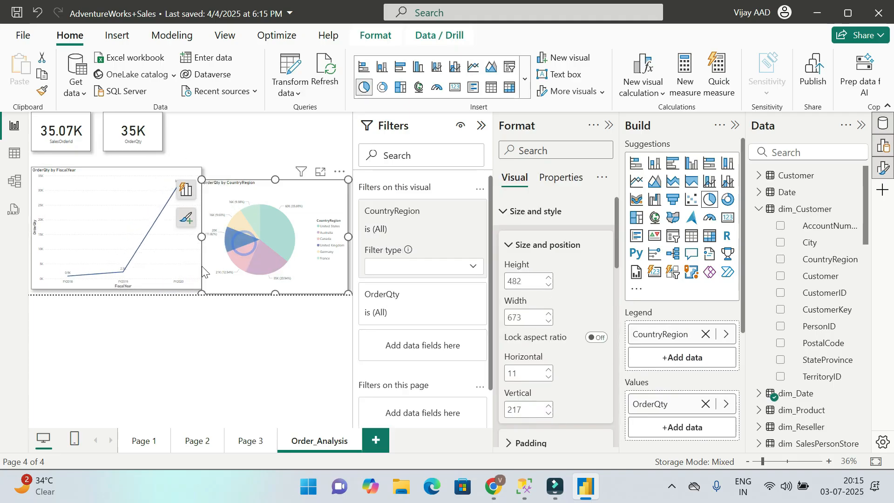
click(202, 290)
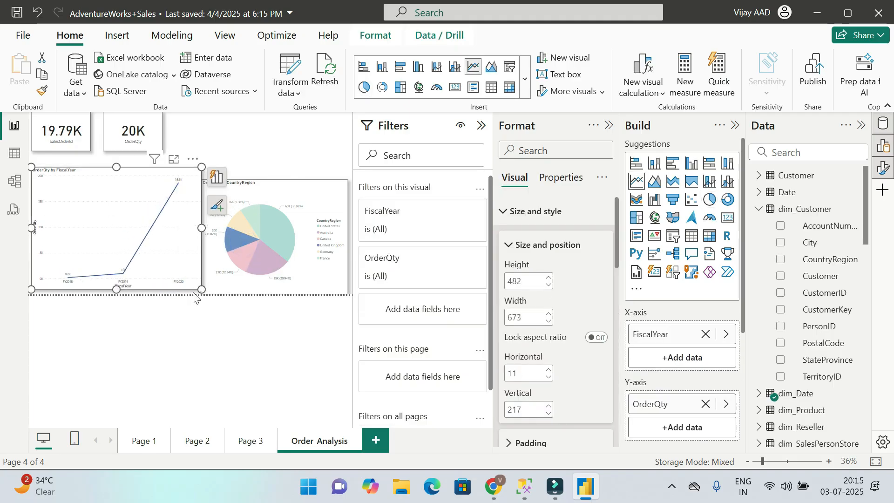
drag(200, 291, 196, 293)
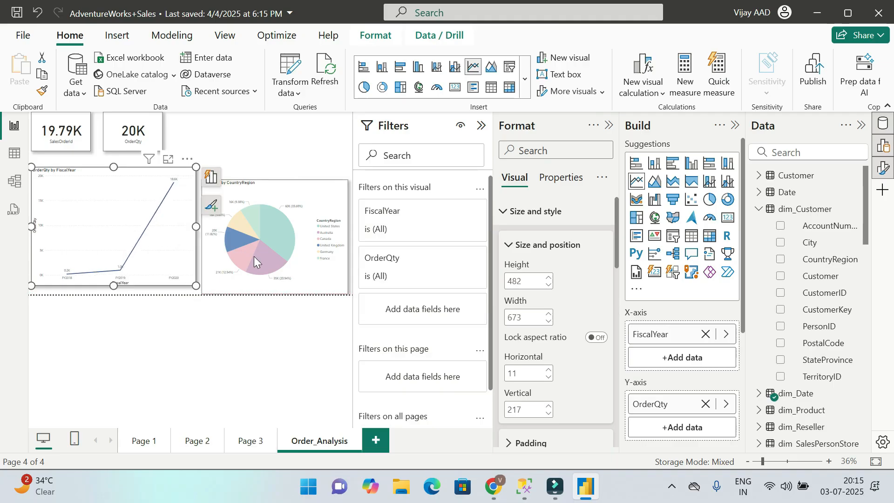
click(251, 225)
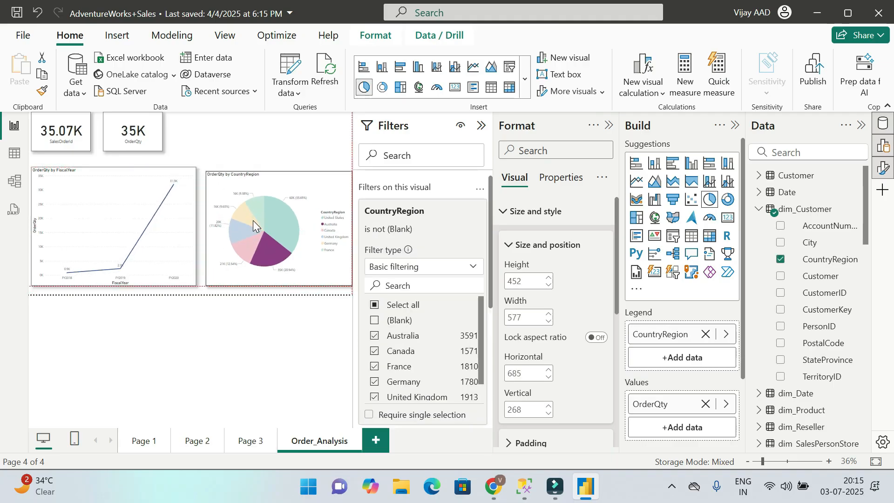
drag(253, 219, 253, 214)
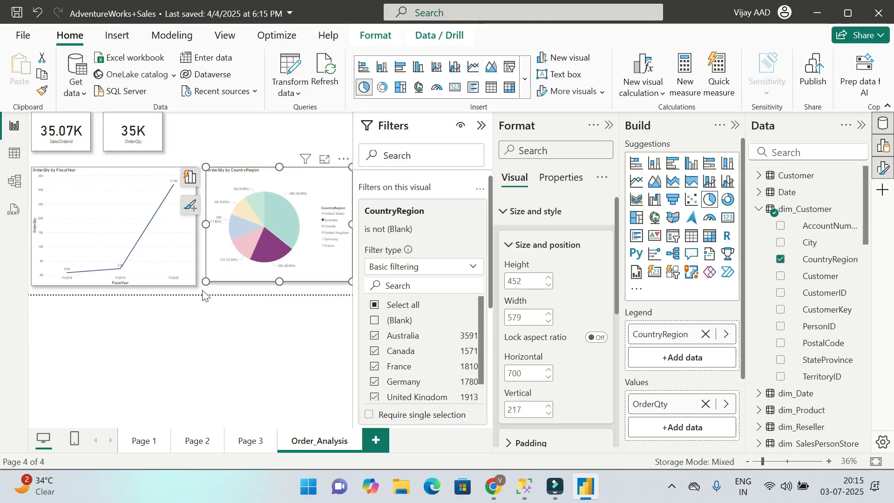
Step: Collapse the Filters, Format and Build panes so the canvas fills the workspace
click(219, 344)
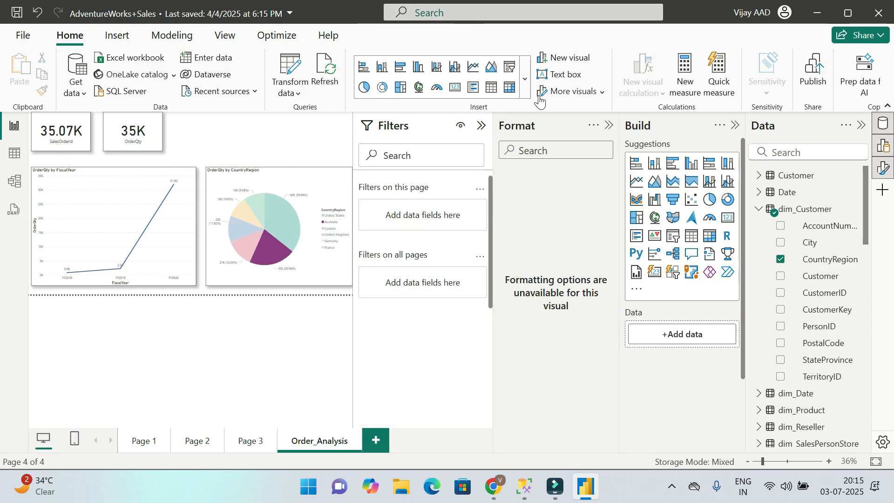
click(482, 125)
click(608, 126)
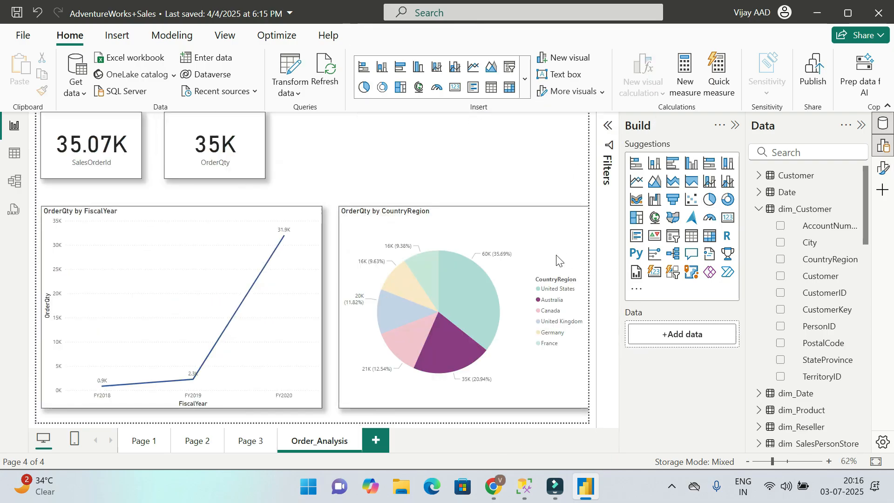
click(736, 124)
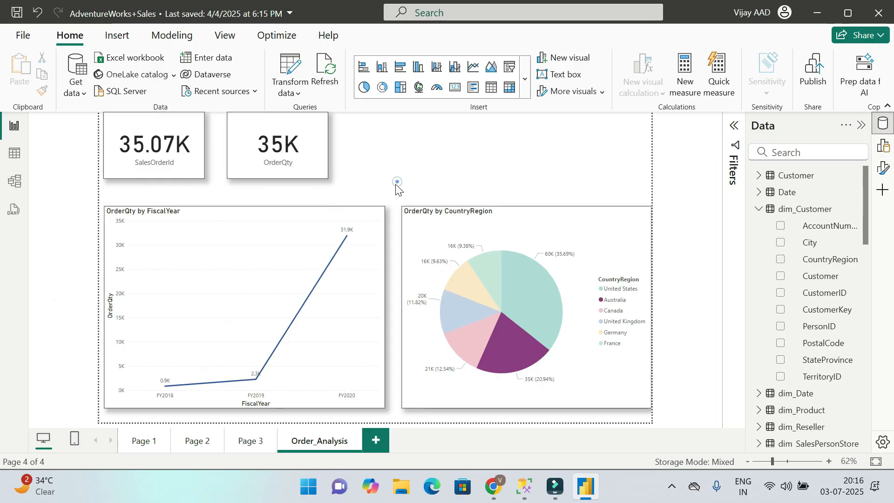
Step: Cross-filter by United Kingdom, France and United States slices, then clear the filter
click(466, 312)
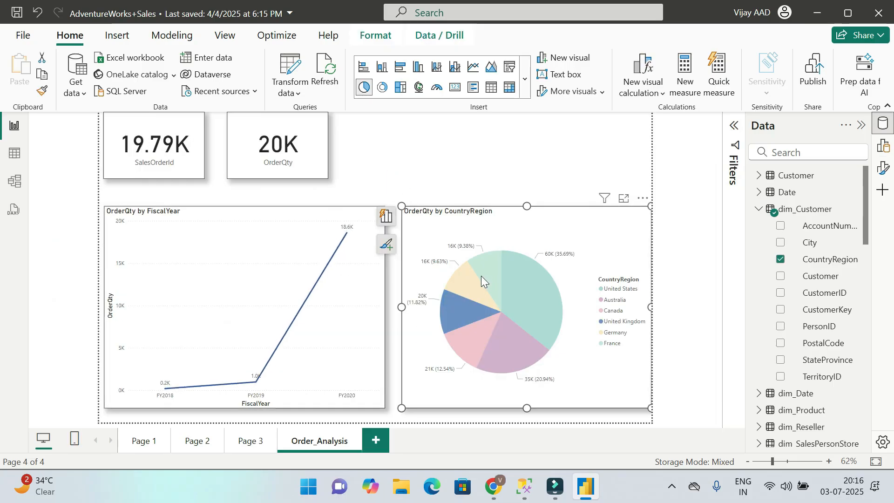
click(481, 275)
click(543, 300)
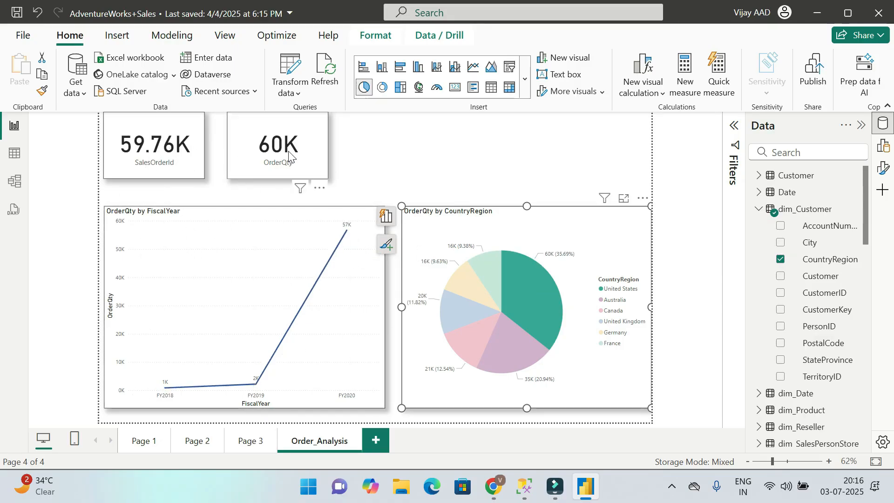
click(617, 373)
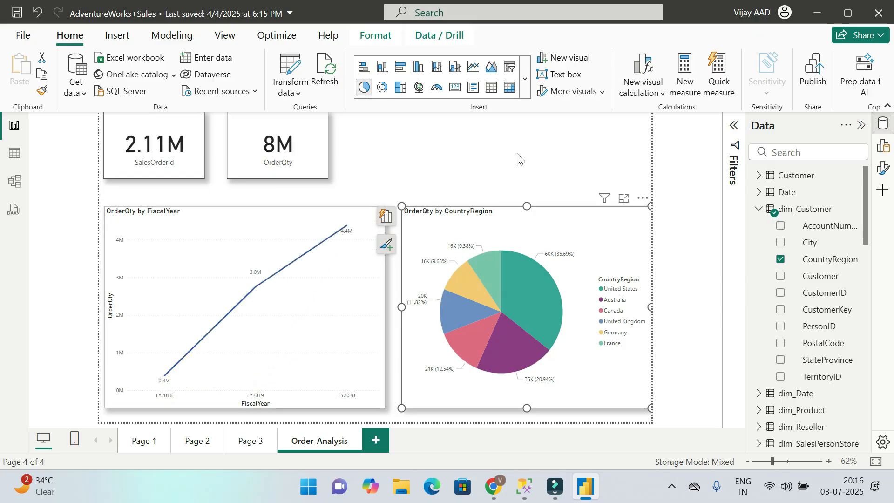
click(517, 156)
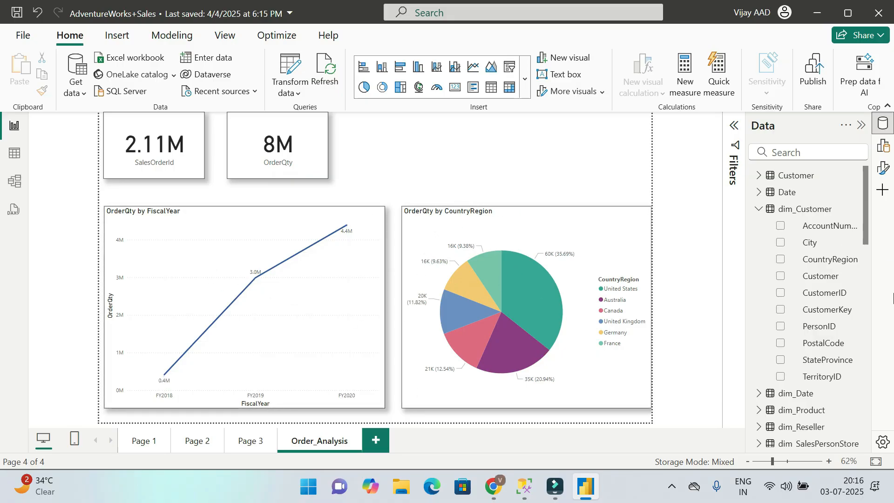
Step: Search fields for 'cha' and add fact_Orders Channel as a new visual
click(791, 152)
text(cha)
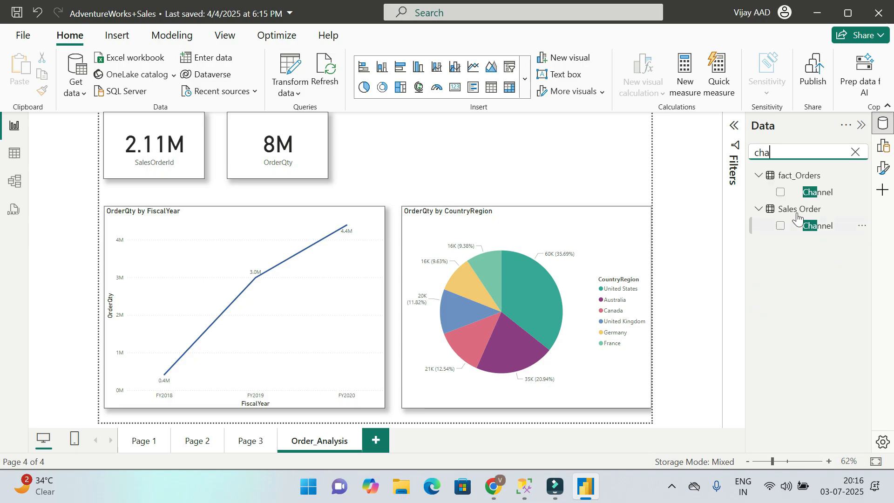
click(780, 193)
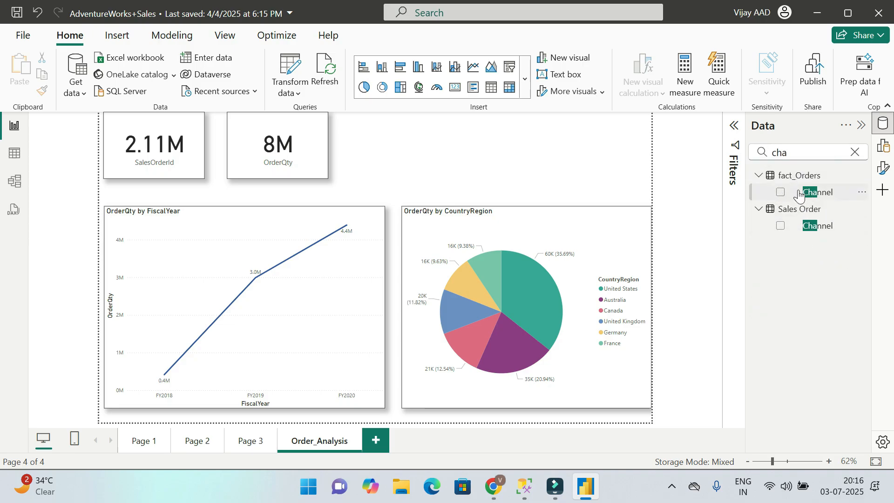
click(799, 193)
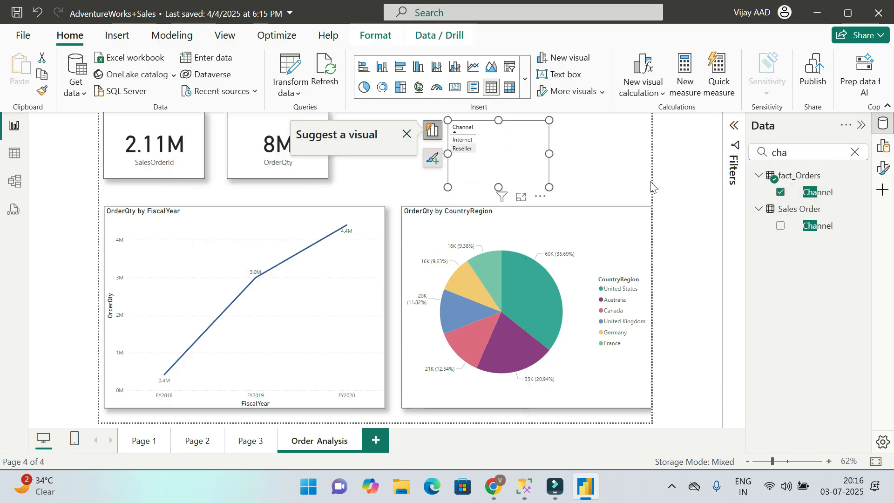
click(855, 153)
scroll(842, 344, down, 1)
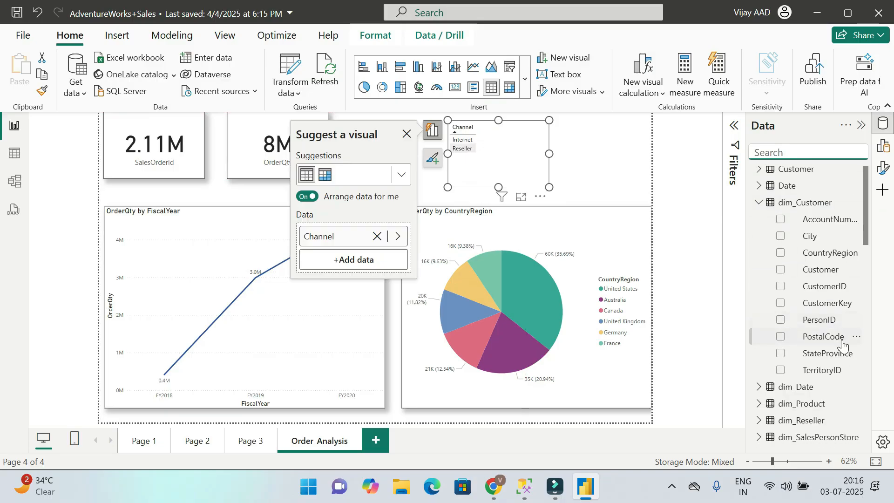
scroll(843, 343, down, 3)
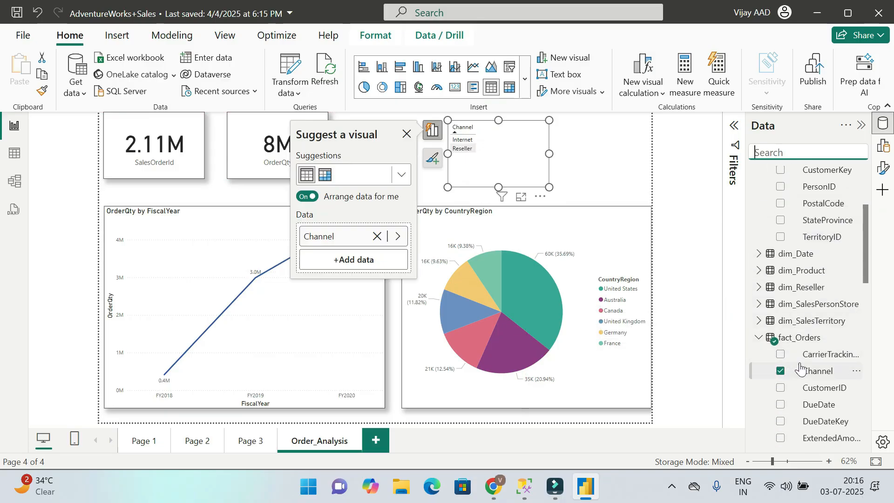
scroll(800, 326, down, 3)
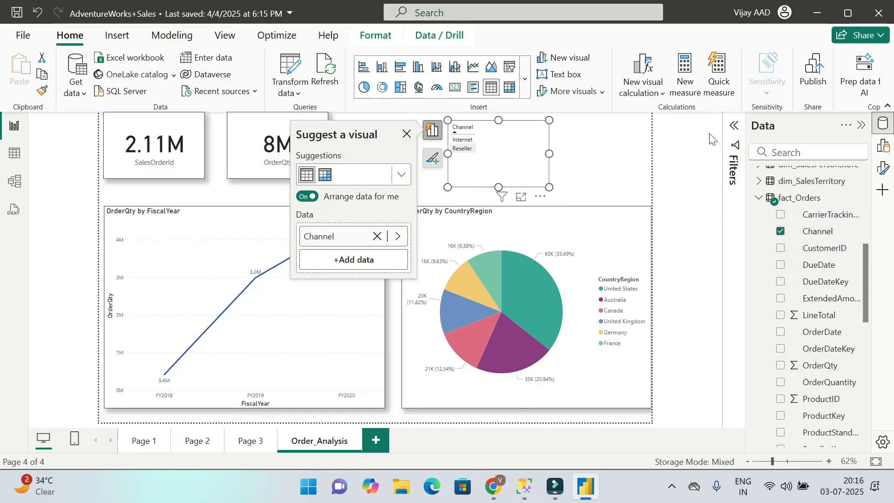
Step: Add OrderQty to the Channel visual to make an OrderQty by Channel bar chart
click(736, 130)
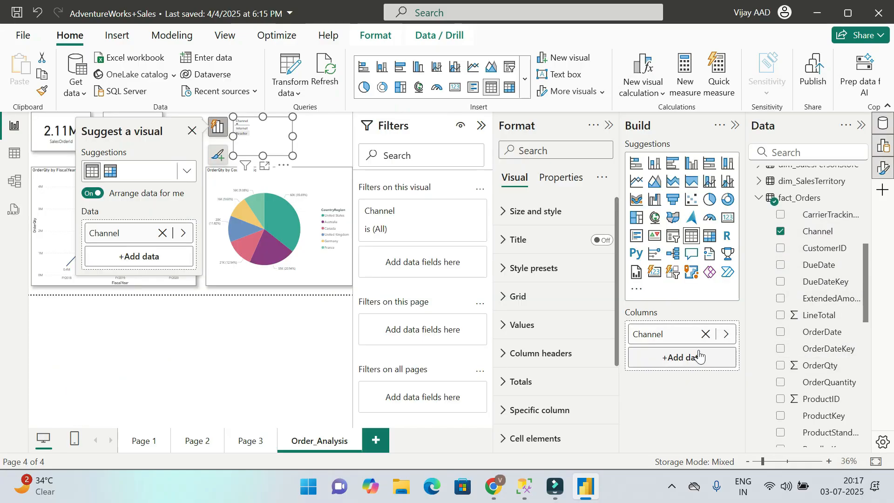
click(693, 362)
click(682, 404)
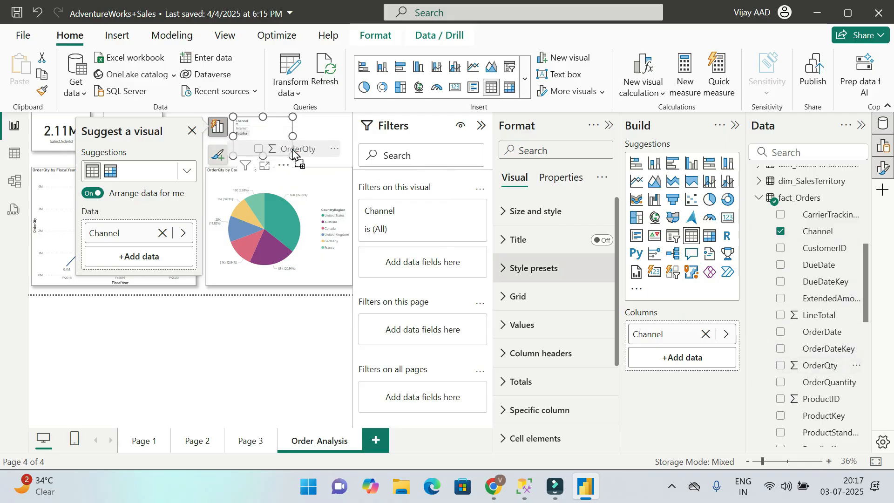
click(780, 365)
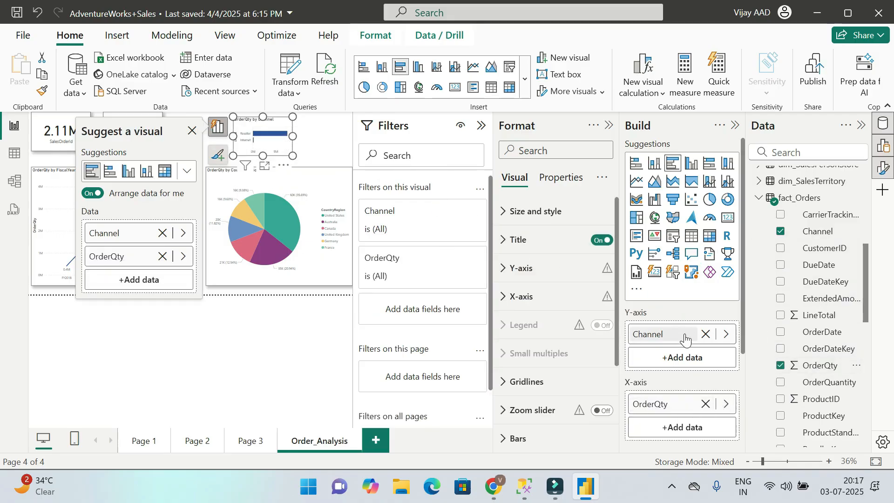
Step: Resize the bar chart to fill the top-right space beside the KPI cards
click(860, 125)
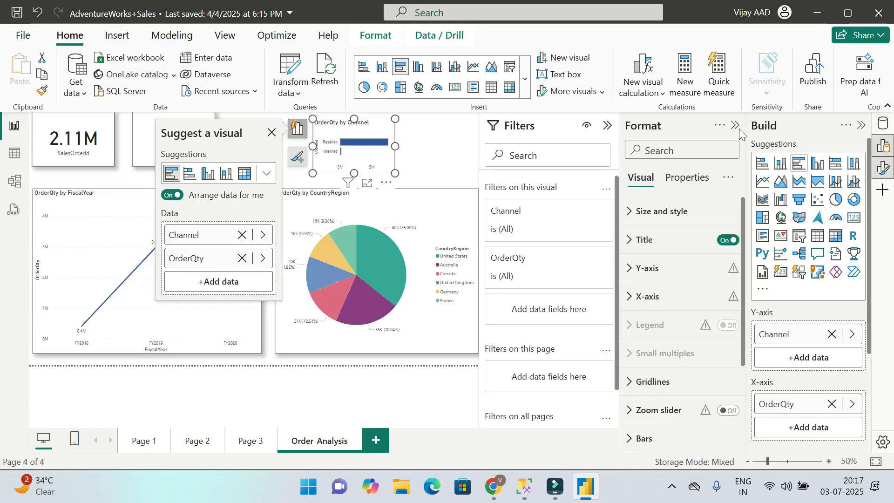
click(735, 127)
click(734, 127)
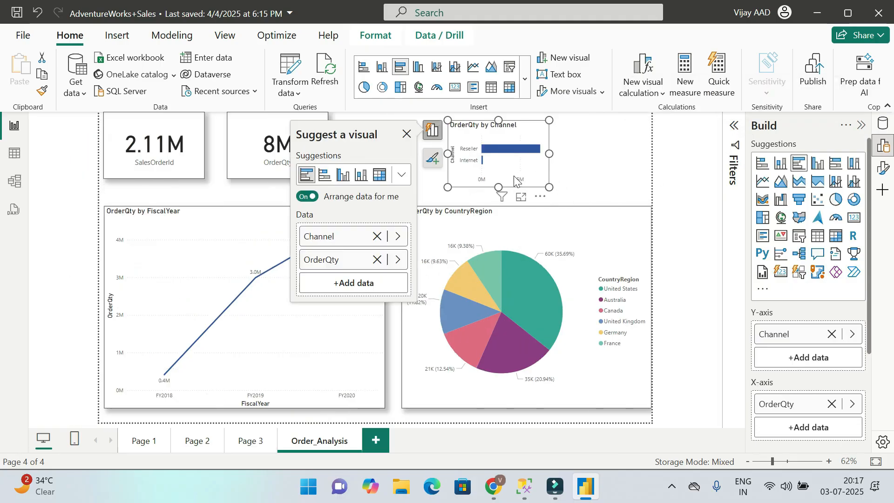
drag(550, 187, 641, 211)
drag(473, 170, 461, 163)
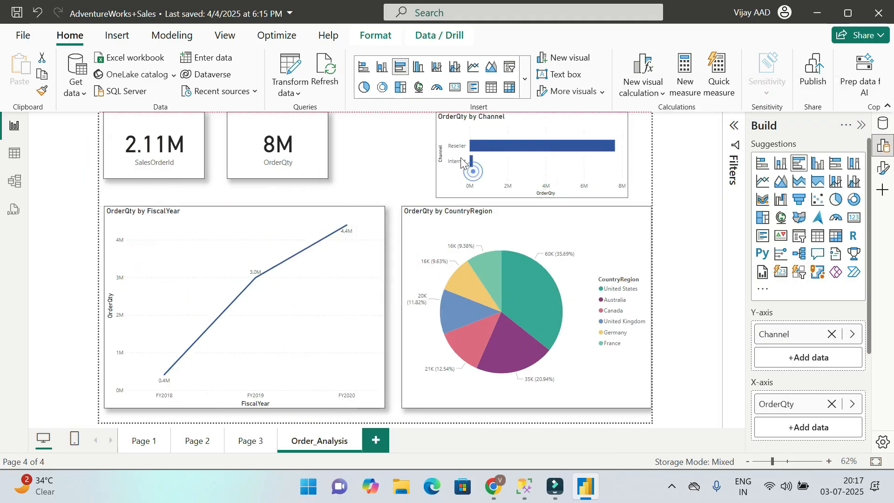
drag(433, 199, 403, 195)
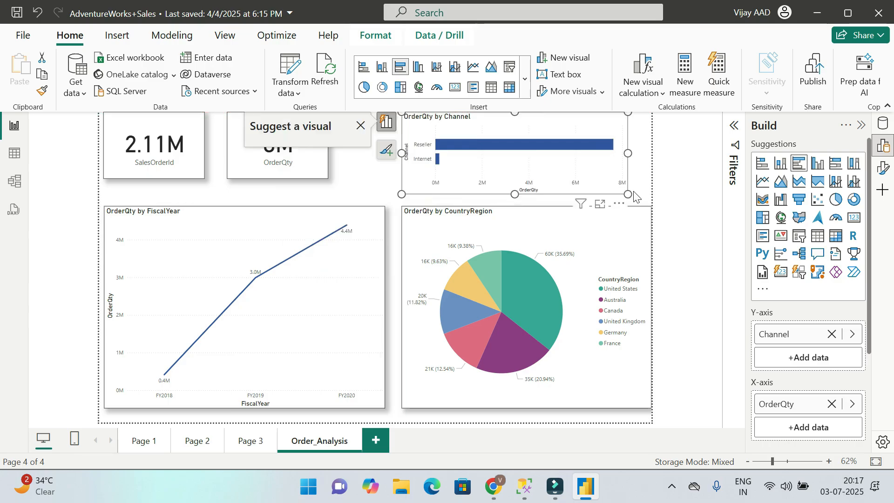
drag(626, 193, 641, 198)
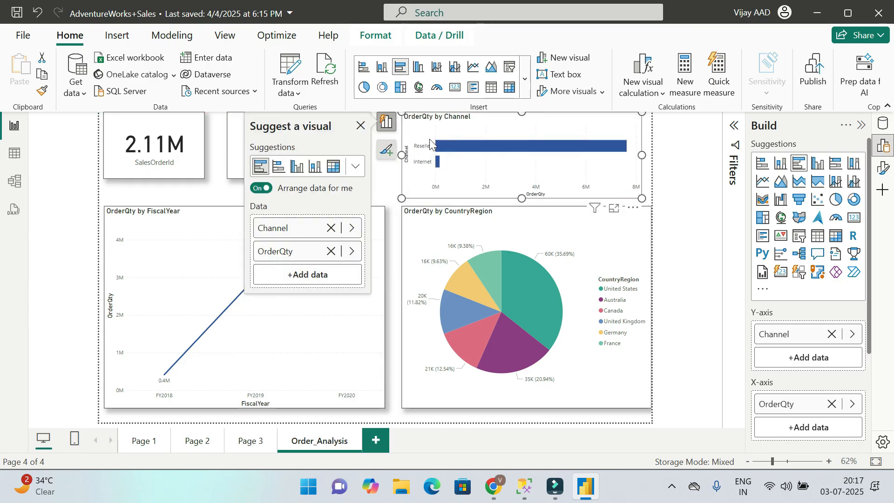
click(701, 273)
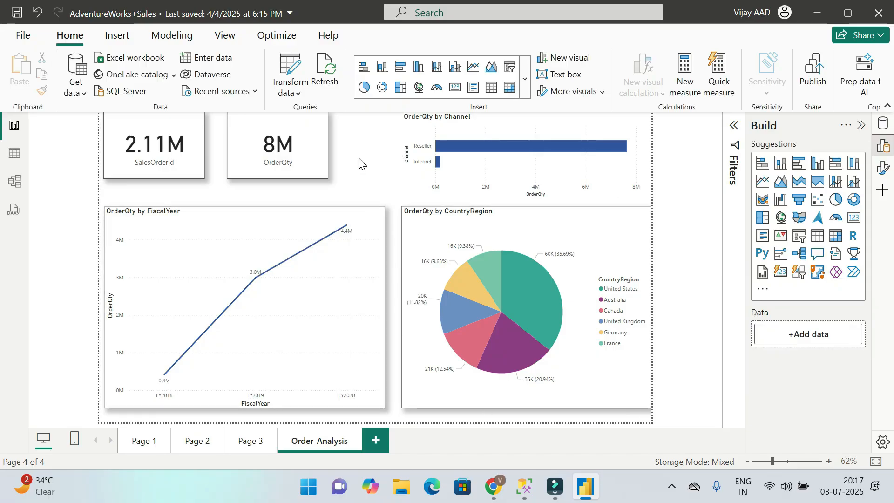
Step: Cross-filter by the Reseller and Internet bars and United States slice, then clear it
click(477, 148)
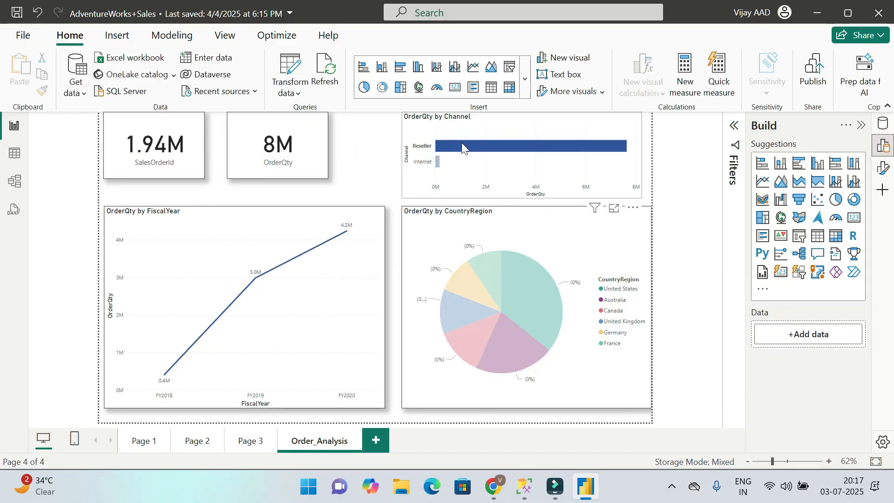
click(440, 161)
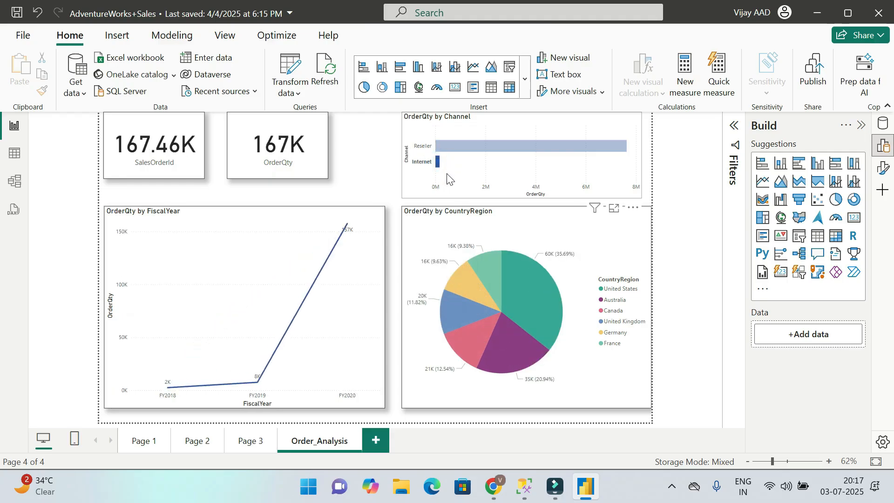
click(531, 146)
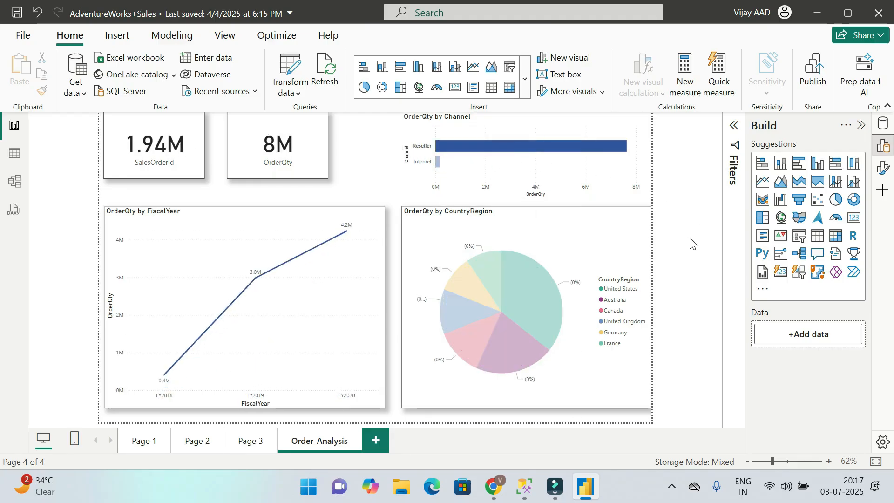
click(363, 179)
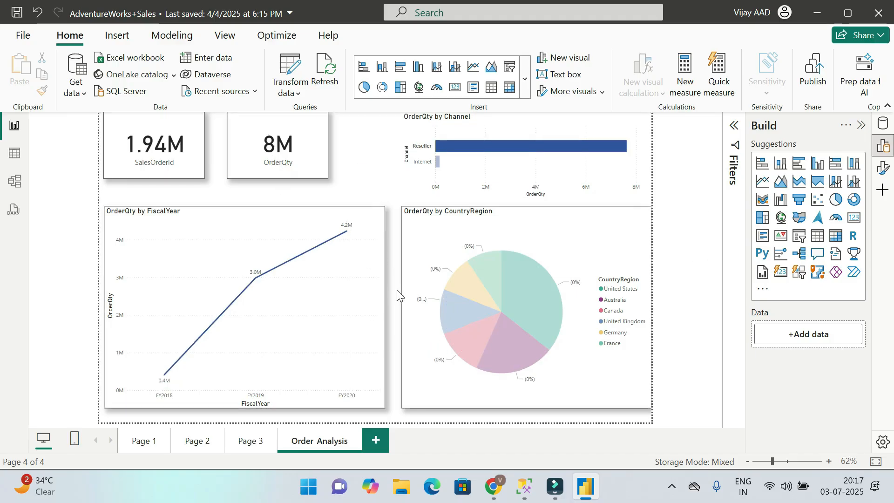
click(535, 311)
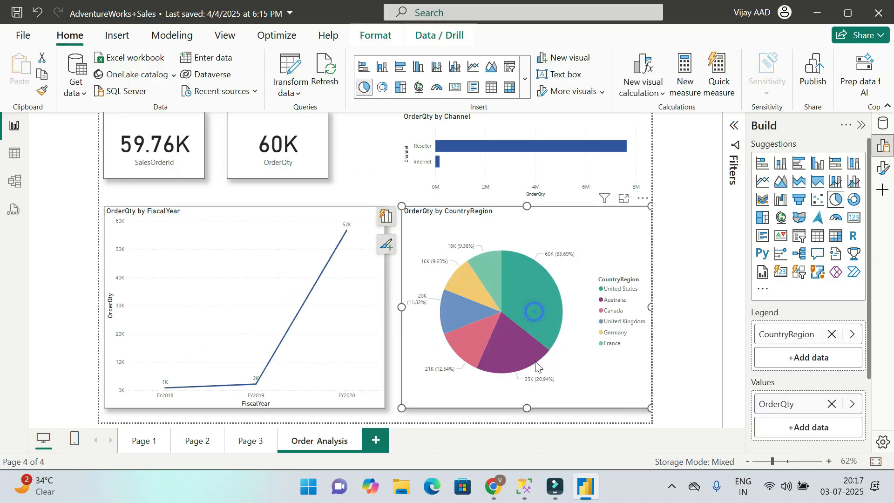
click(369, 170)
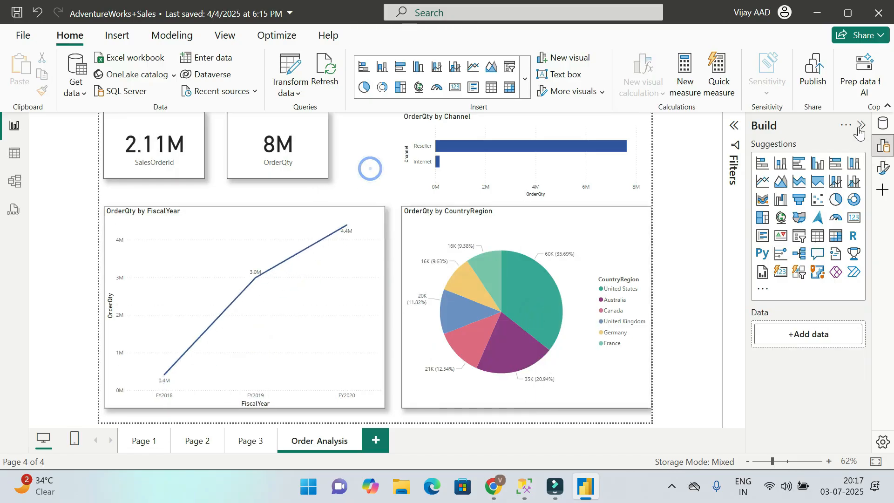